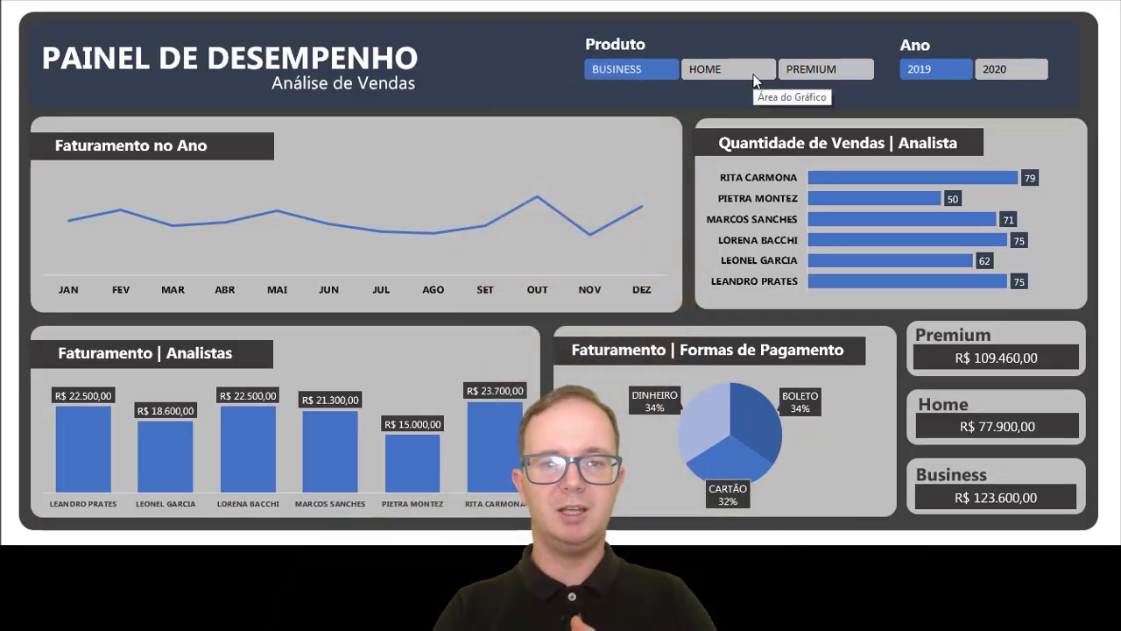
- Filter the dashboard with the Produto slicer (HOME, BUSINESS, PREMIUM) and the Ano slicer (2019, 2020)
click(753, 77)
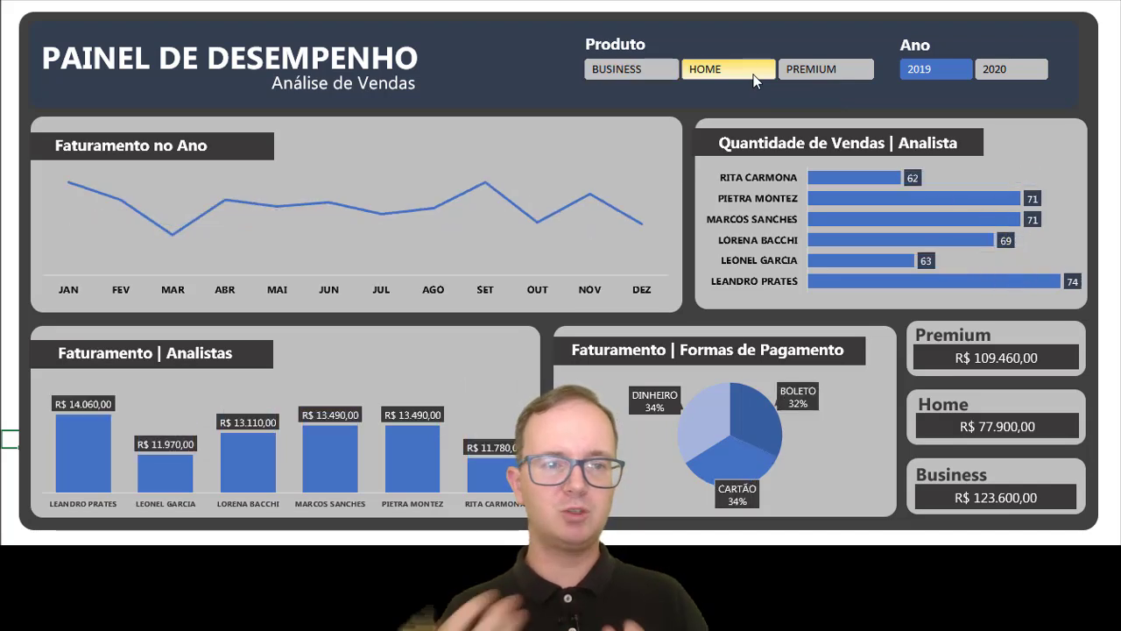
click(818, 68)
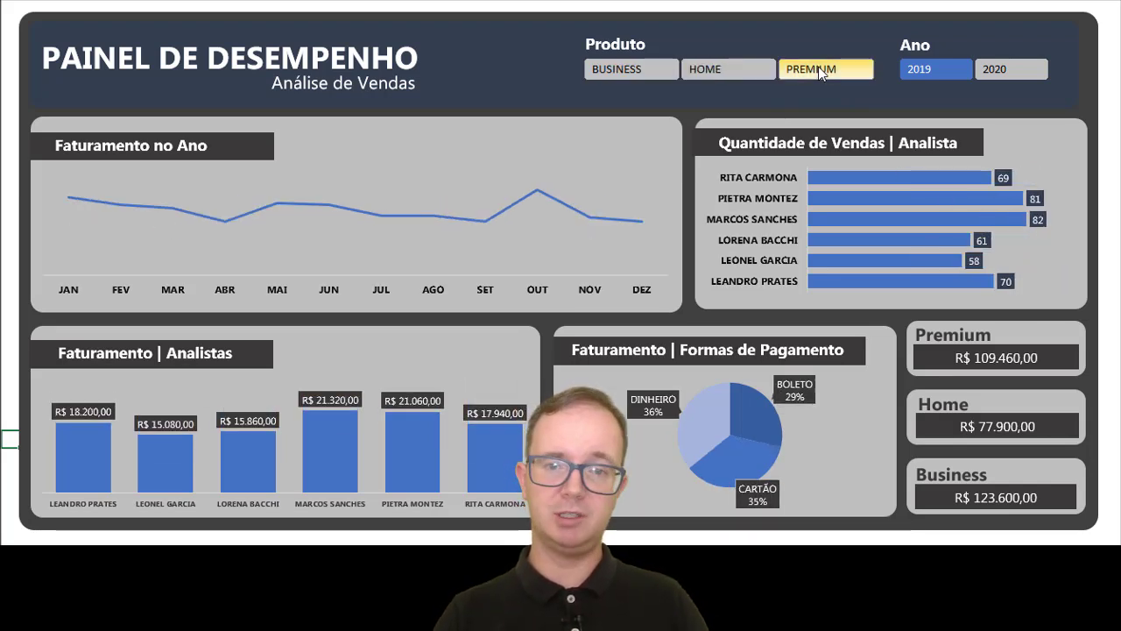
click(992, 69)
click(945, 73)
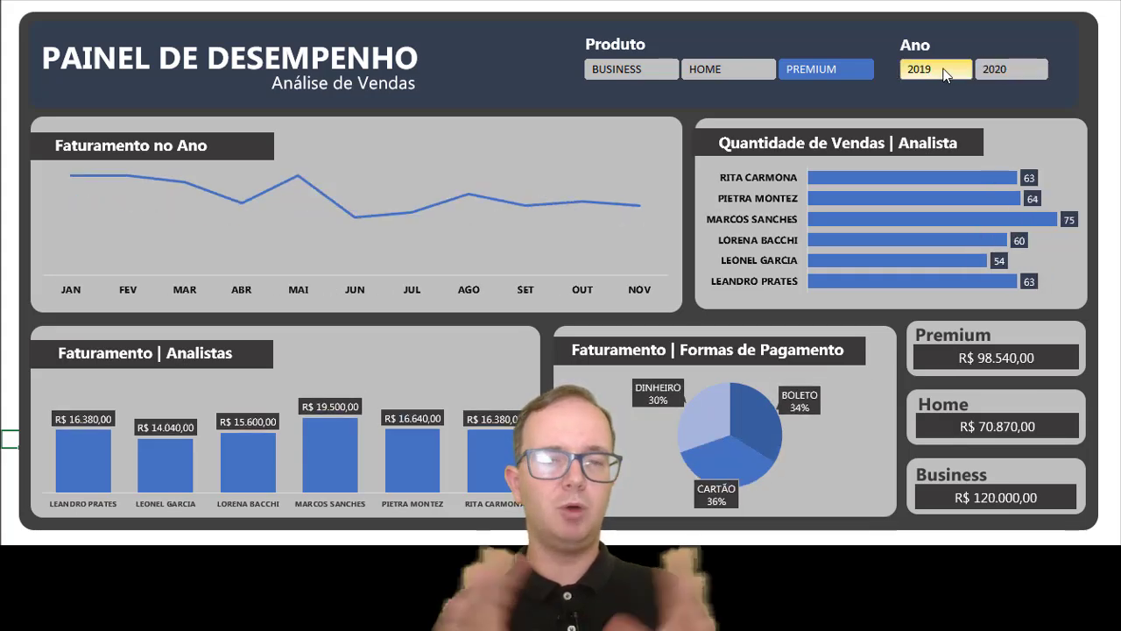
click(749, 73)
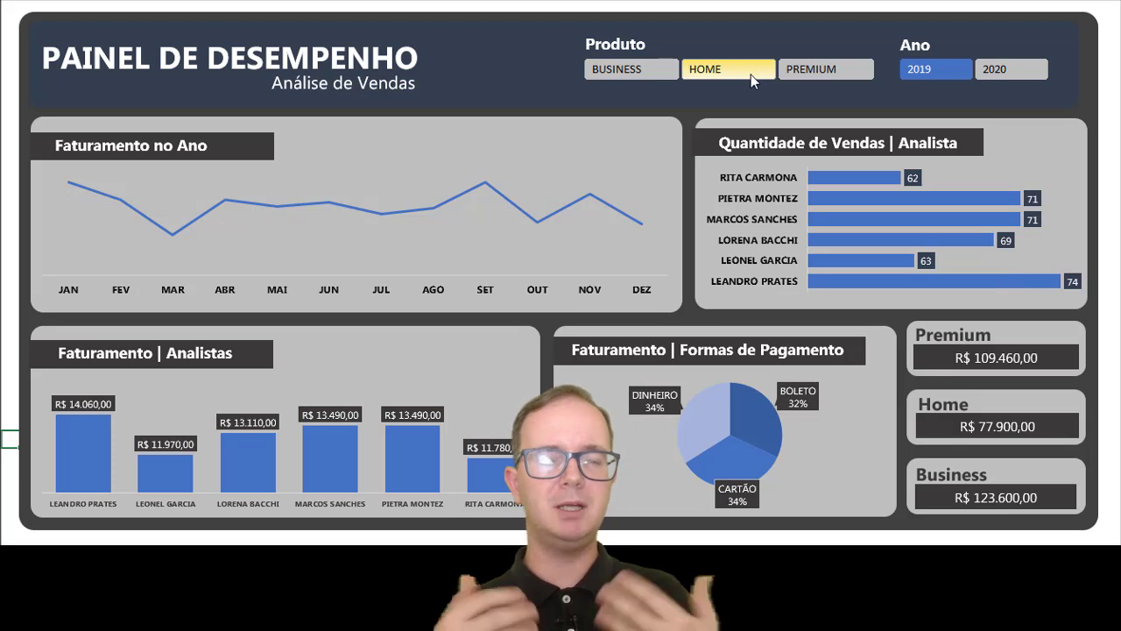
click(642, 75)
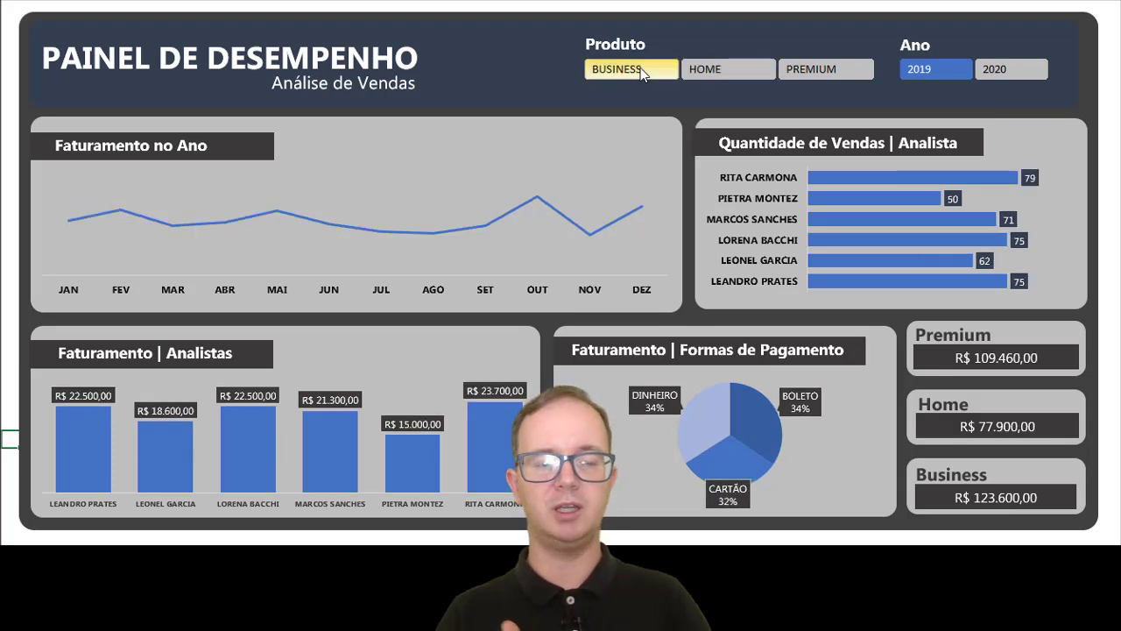
click(830, 72)
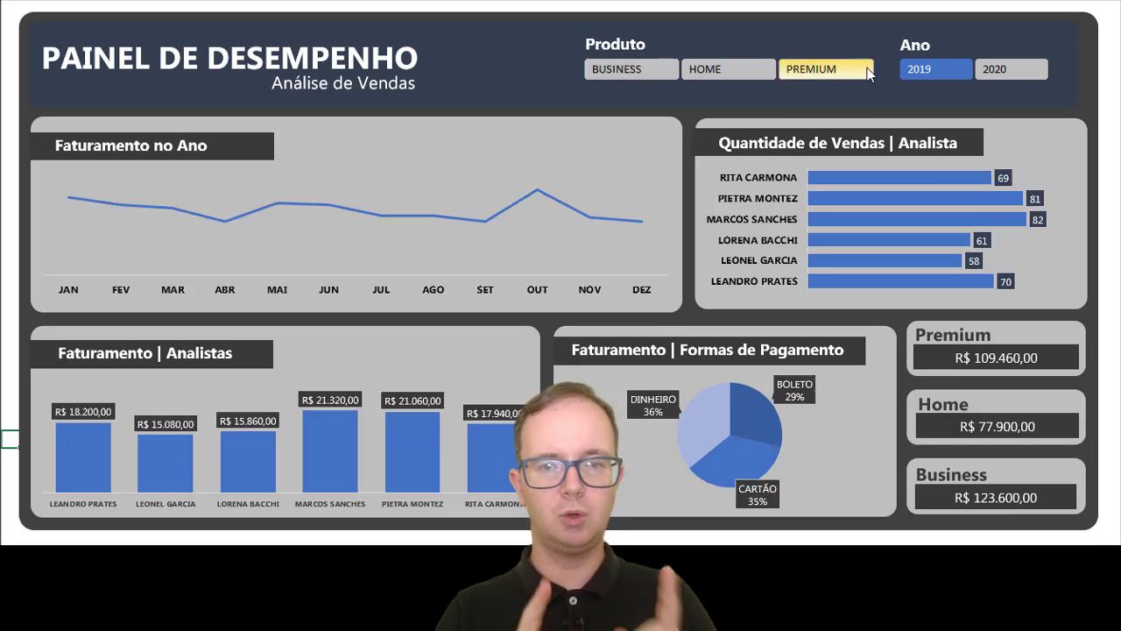
click(1005, 70)
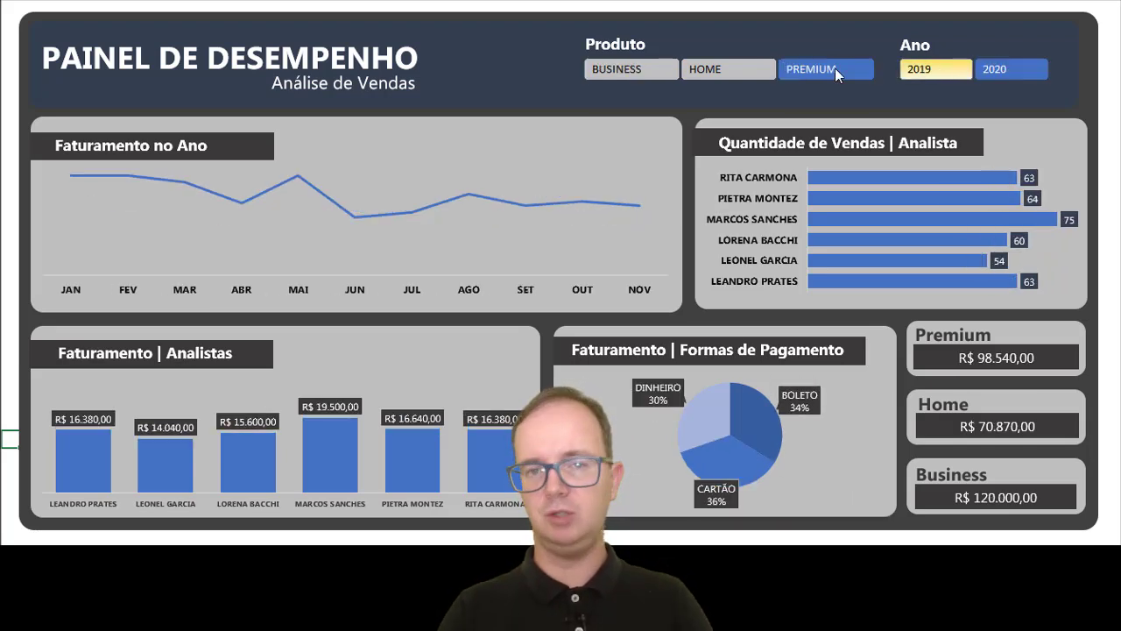
click(726, 76)
click(926, 70)
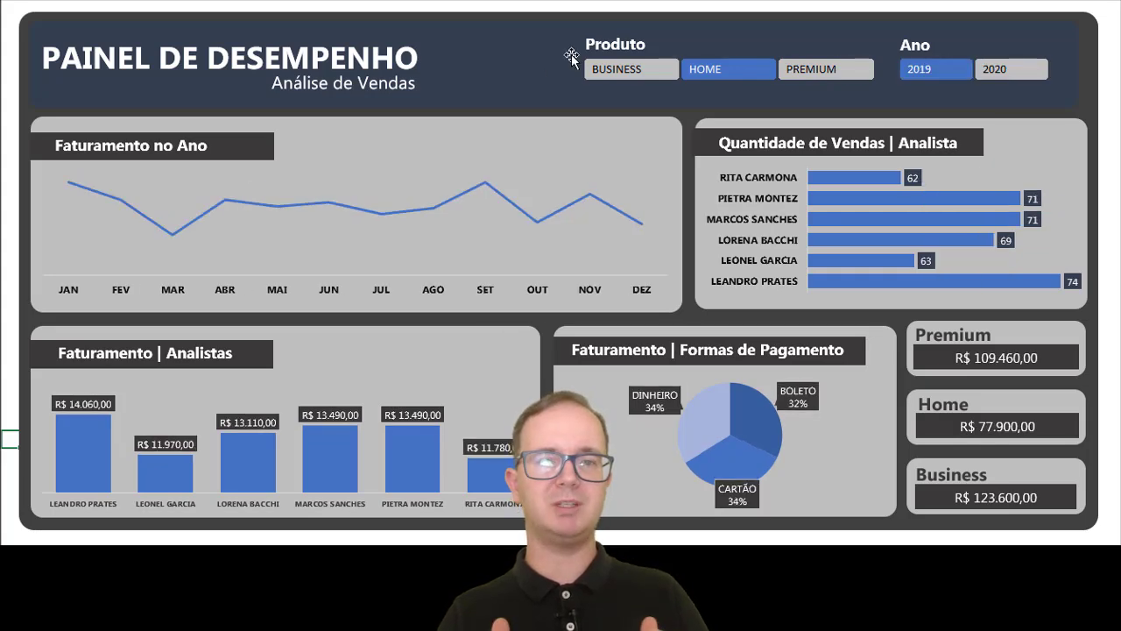
click(612, 68)
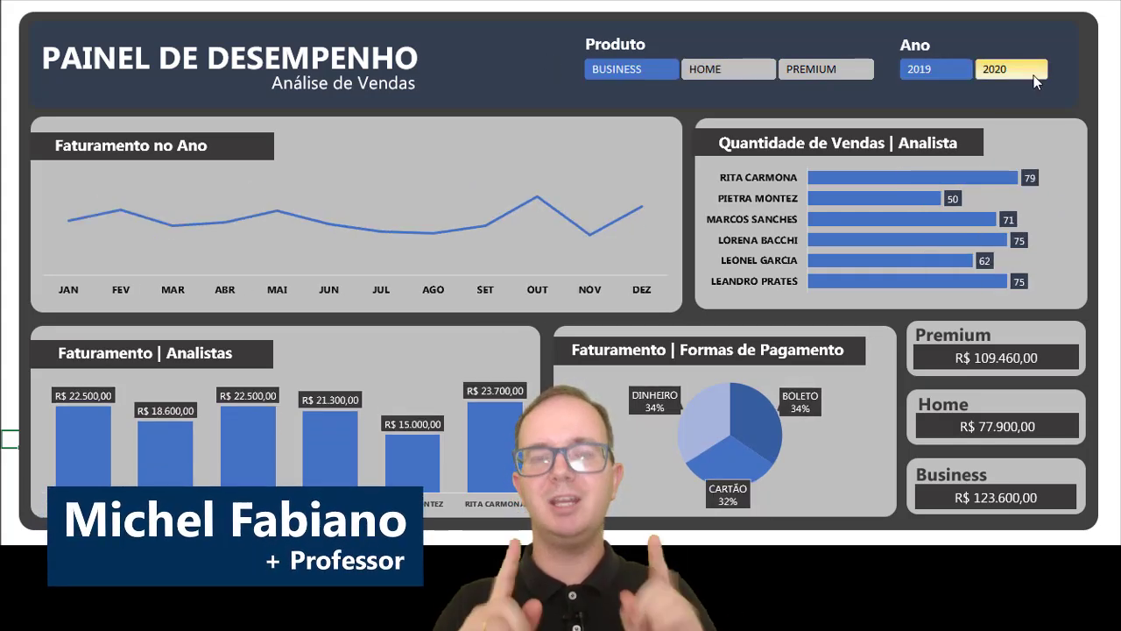
click(1033, 75)
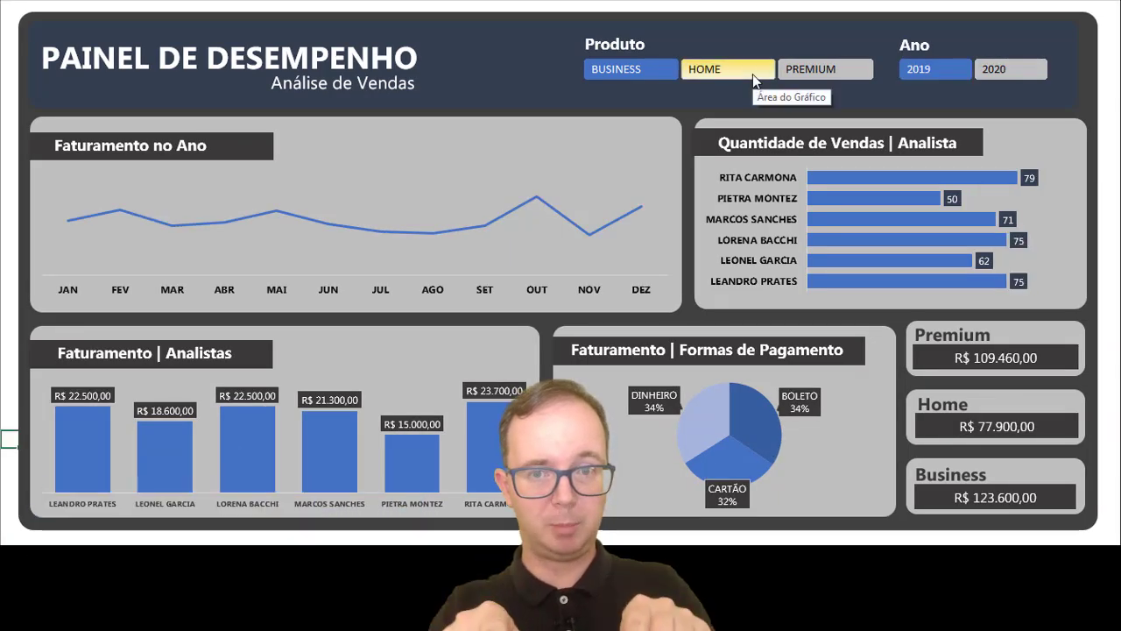
click(752, 74)
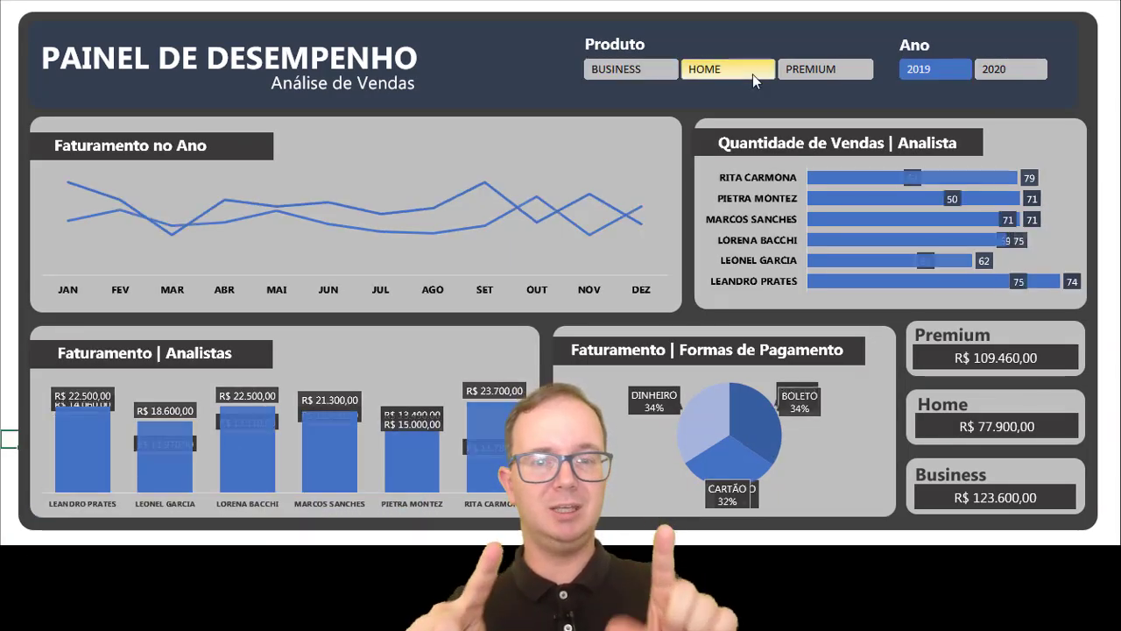
click(820, 73)
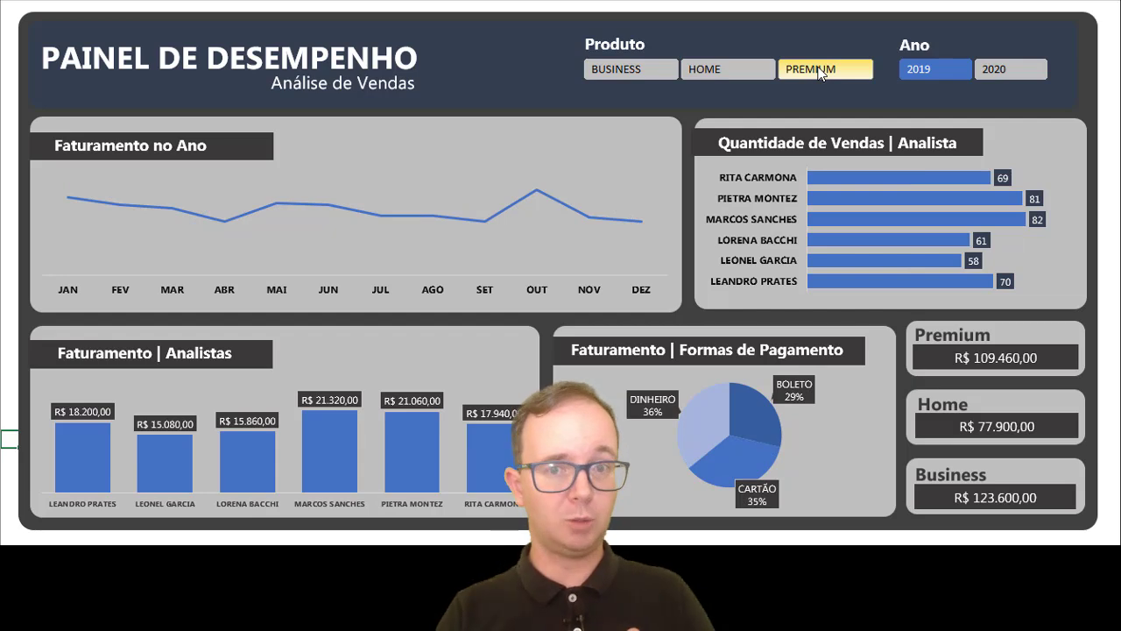
click(996, 71)
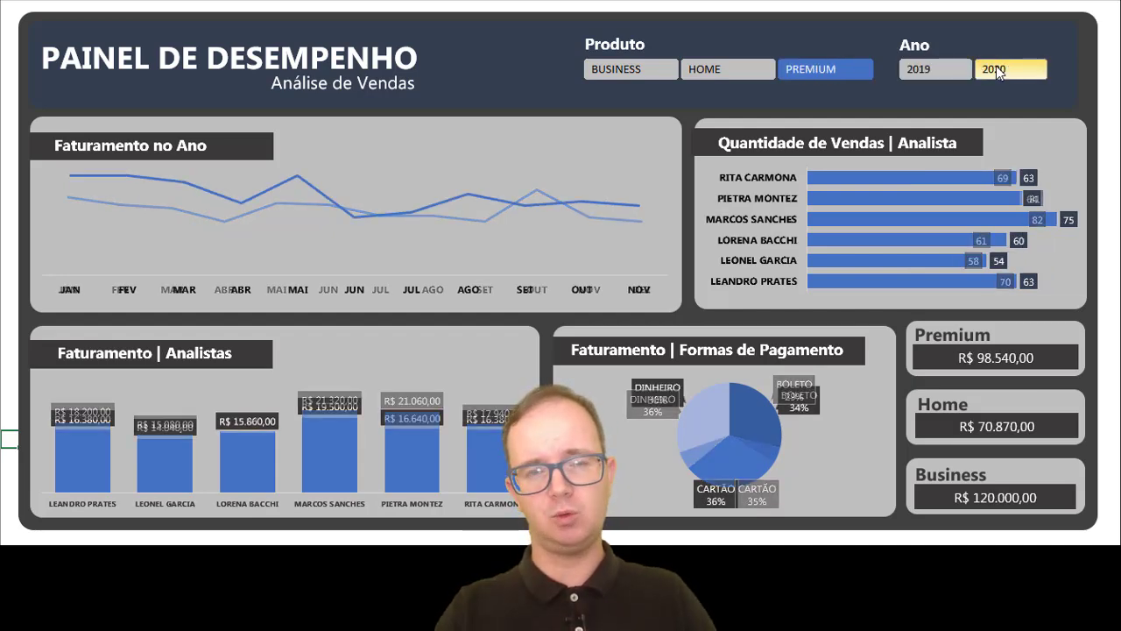
click(944, 71)
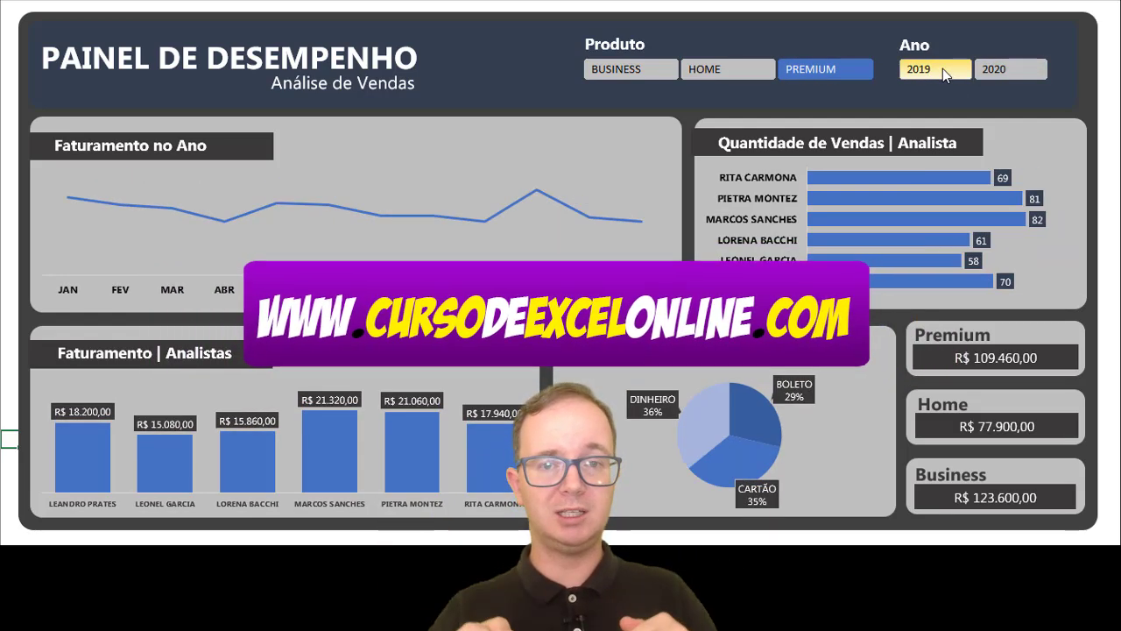
click(748, 72)
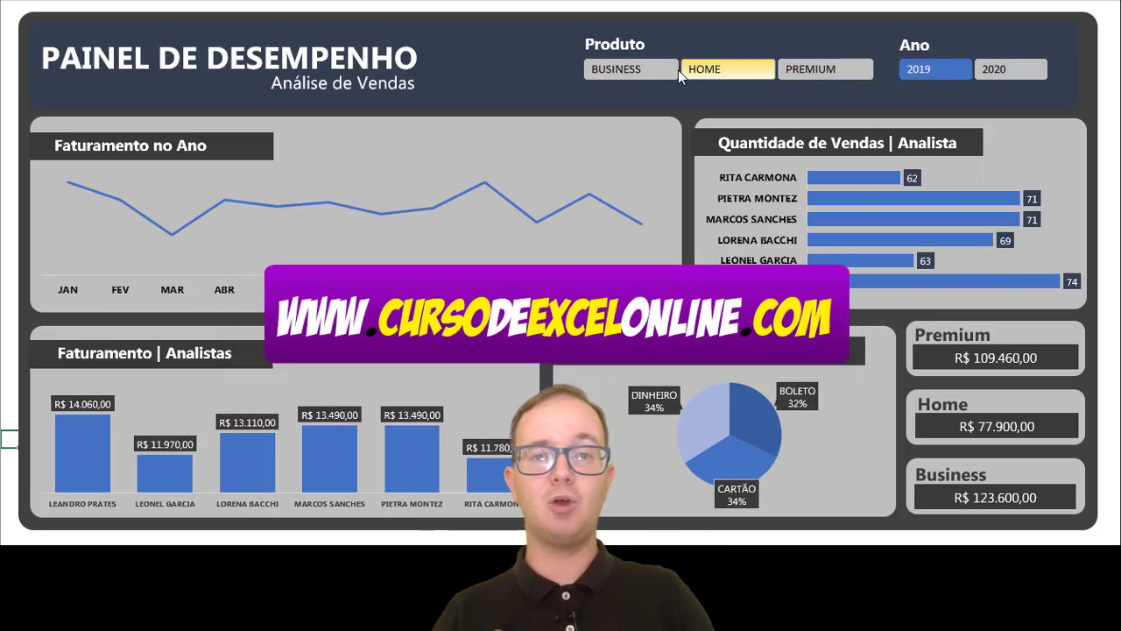
click(640, 68)
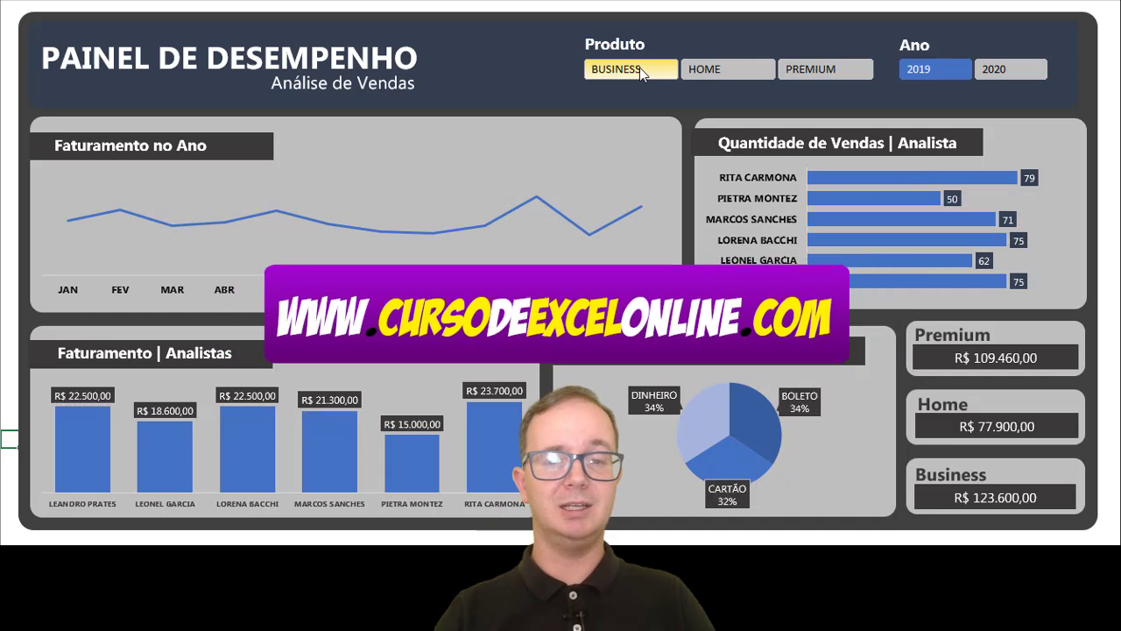
click(829, 69)
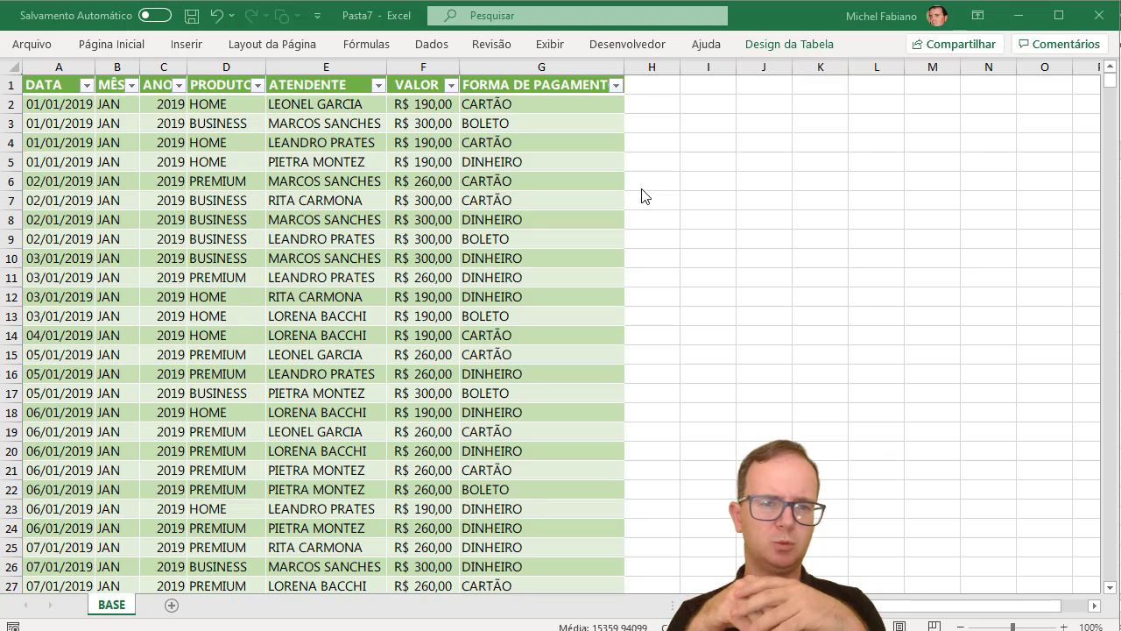
key(ctrl+a)
click(316, 88)
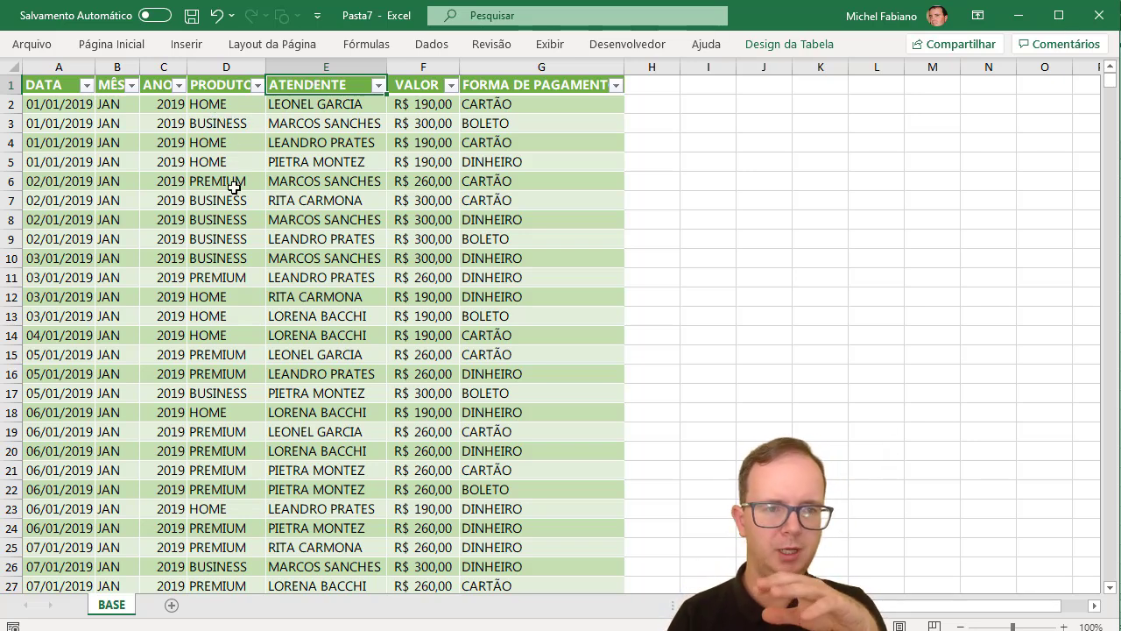
click(545, 110)
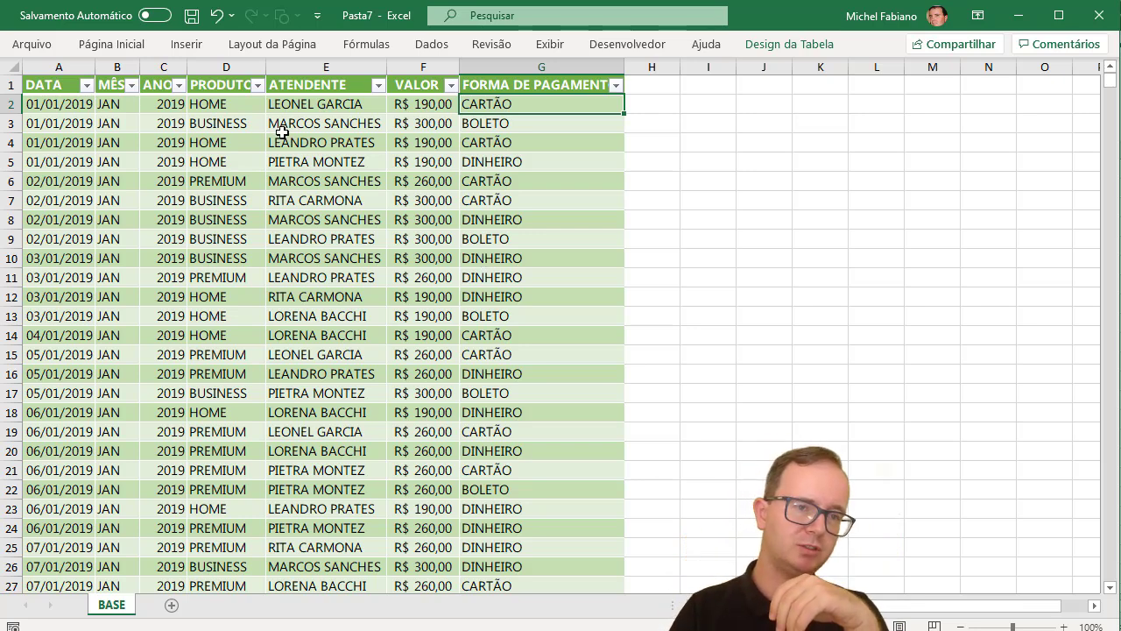
- Clear all existing MÊS and ANO values in B2:C2396
click(110, 102)
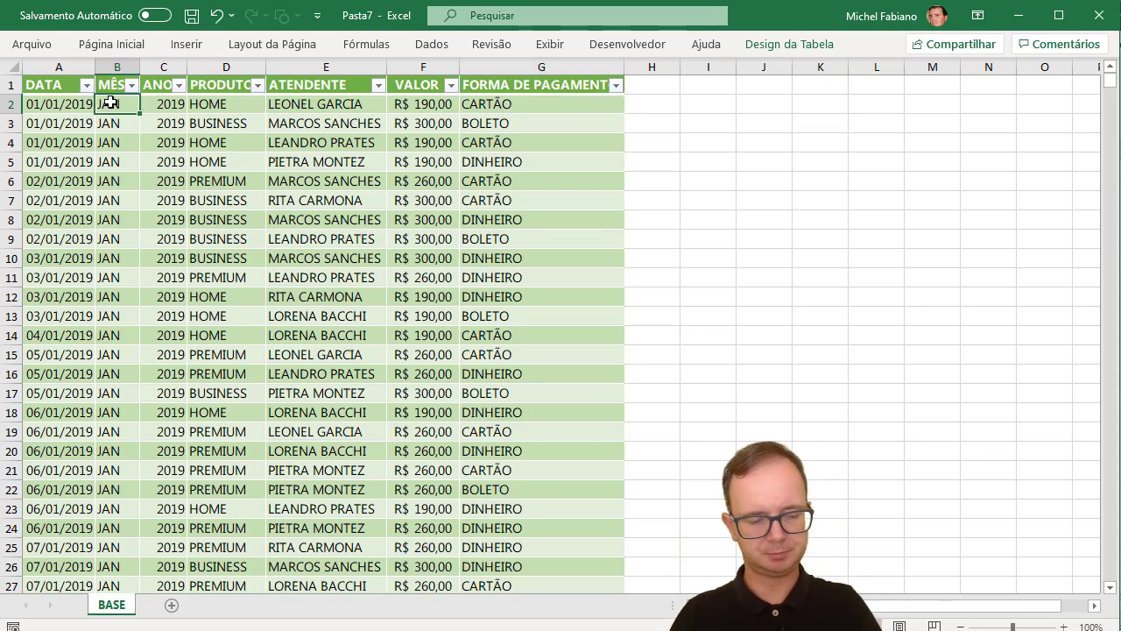
key(shift+Right)
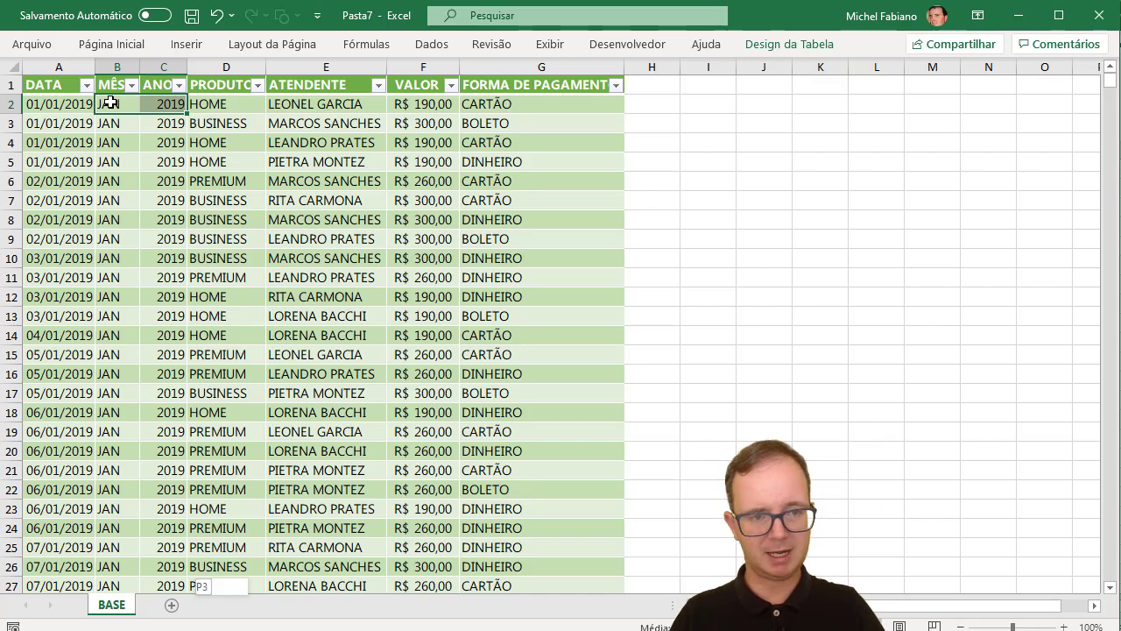
key(ctrl+shift+Down)
key(Delete)
key(ctrl+BackSpace)
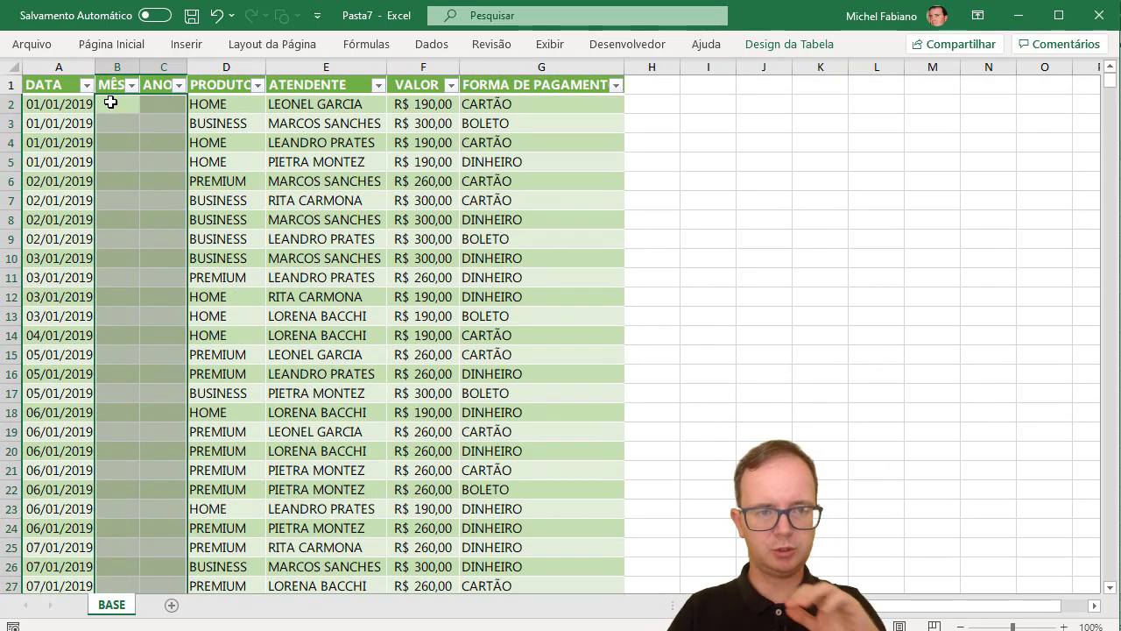
click(132, 107)
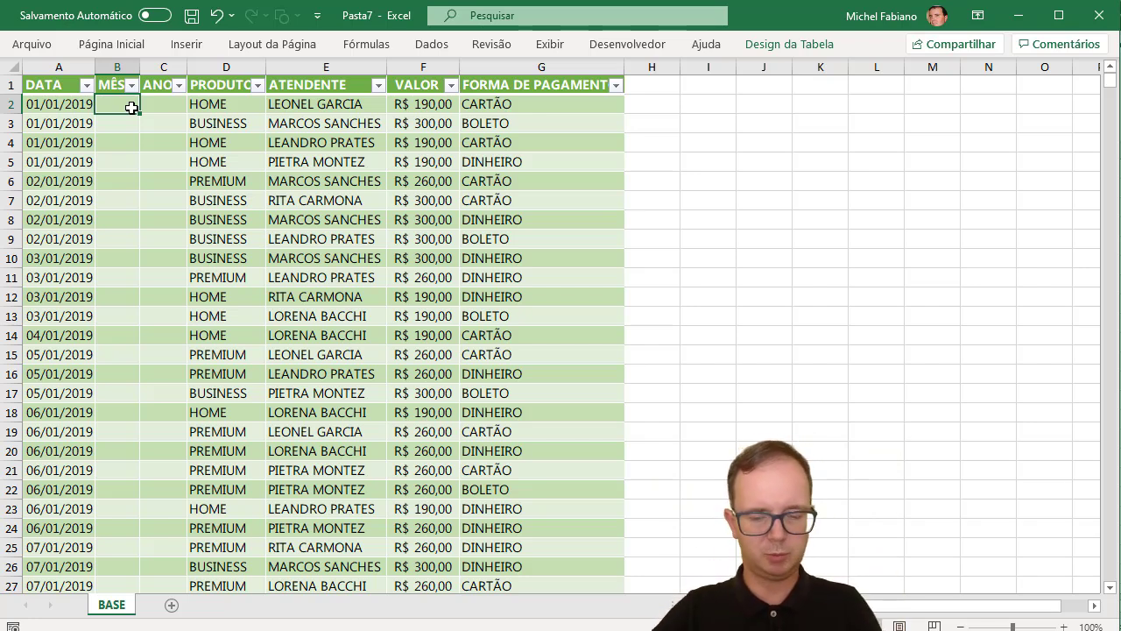
text(=ma)
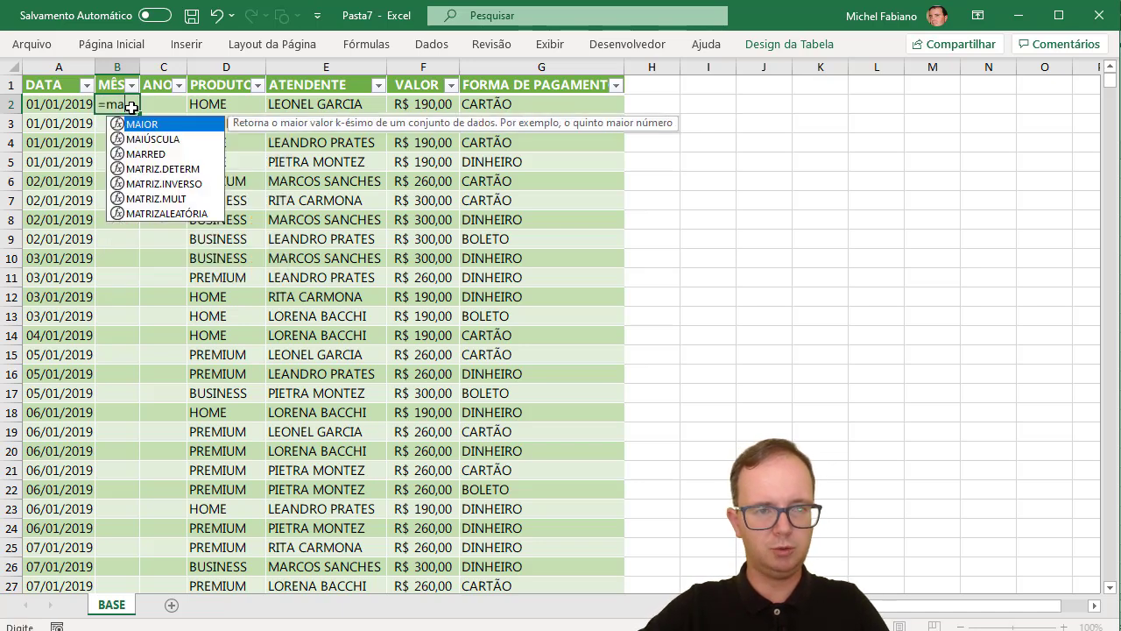
double_click(169, 139)
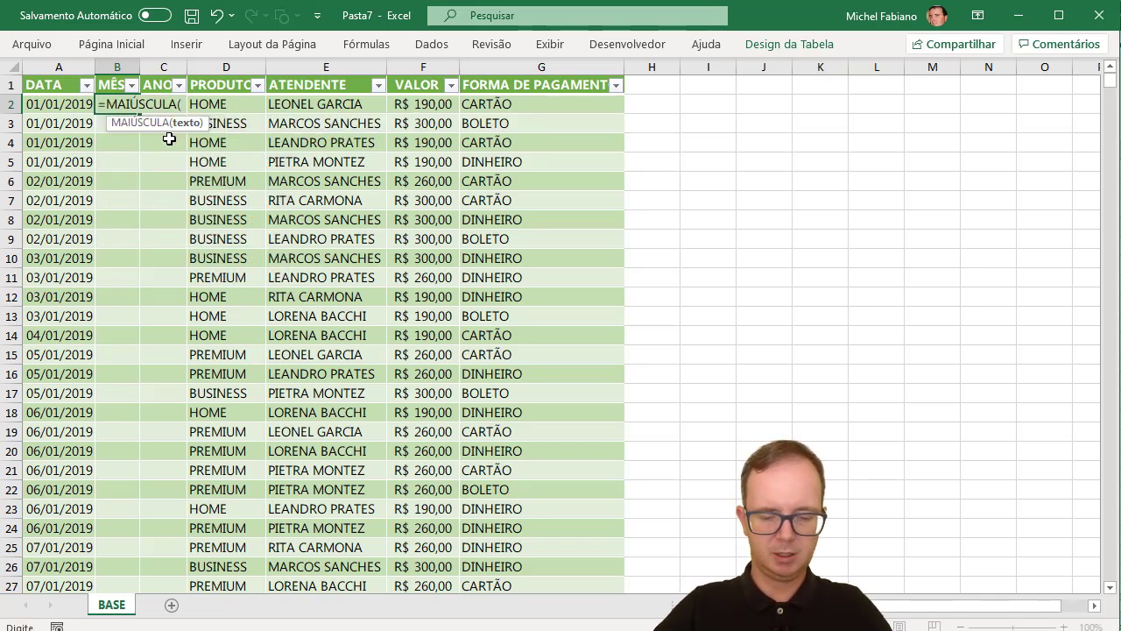
text(m)
key(BackSpace)
text(te)
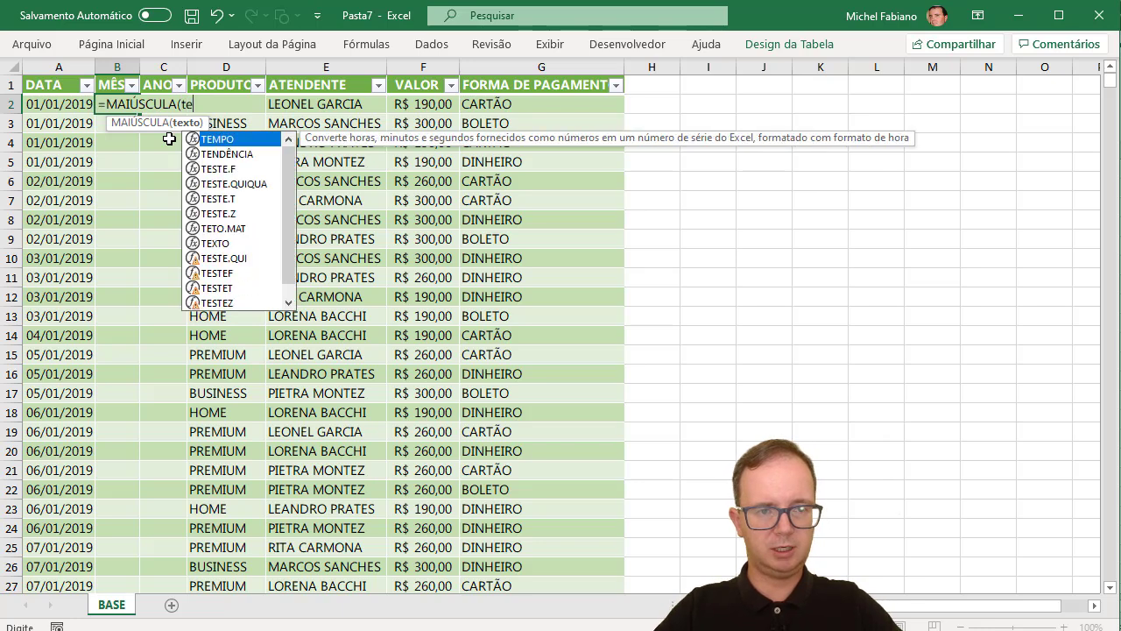
text(xto()
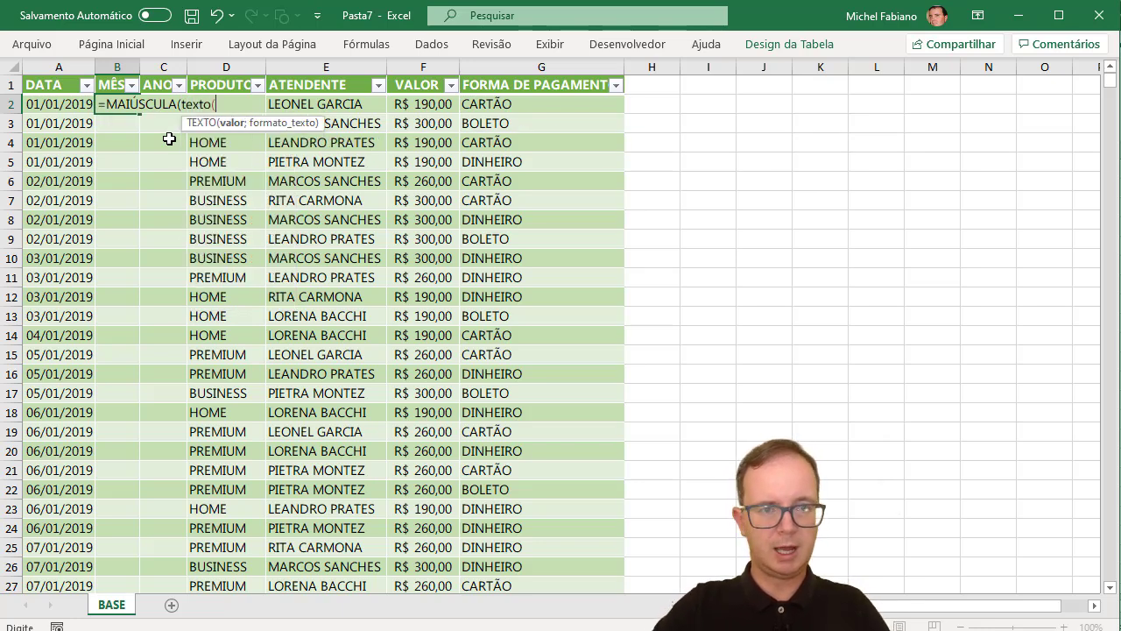
click(76, 102)
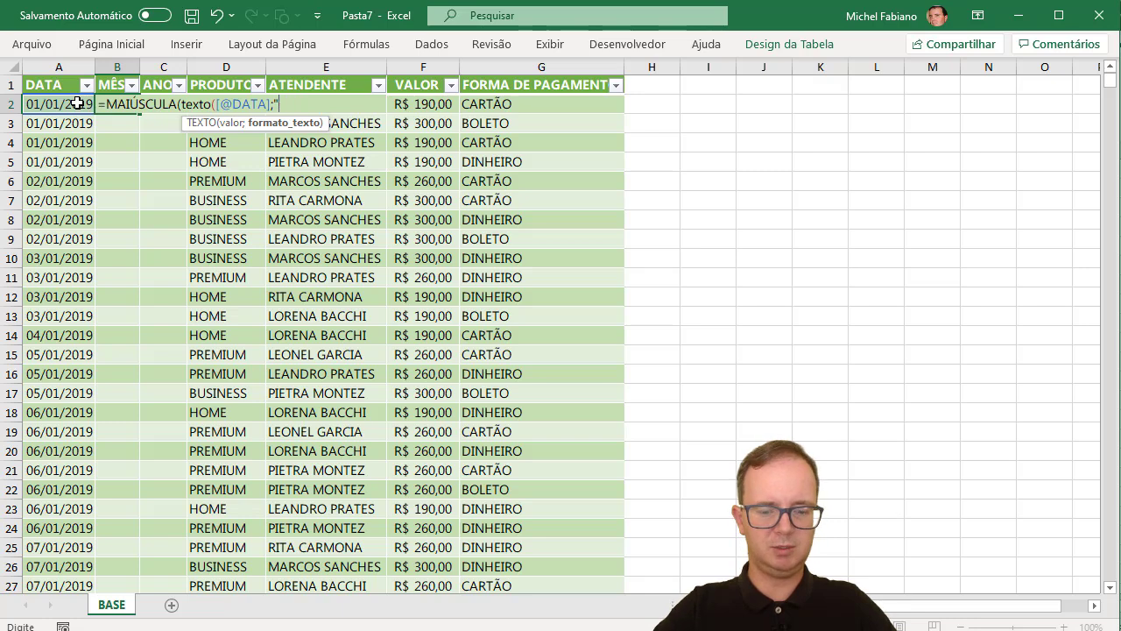
text())
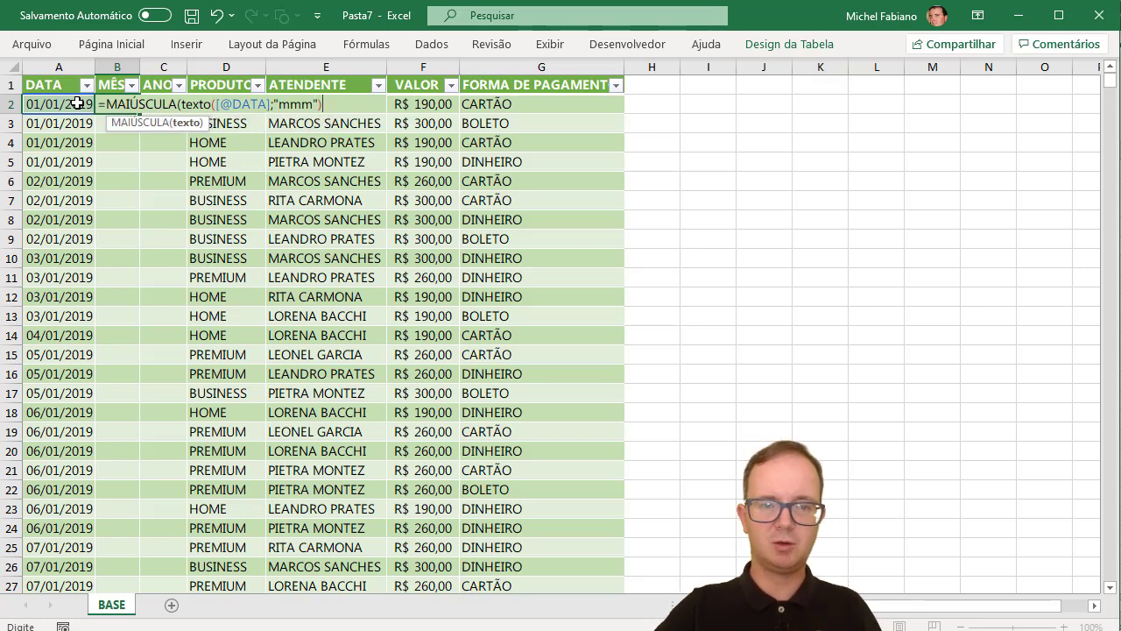
text())
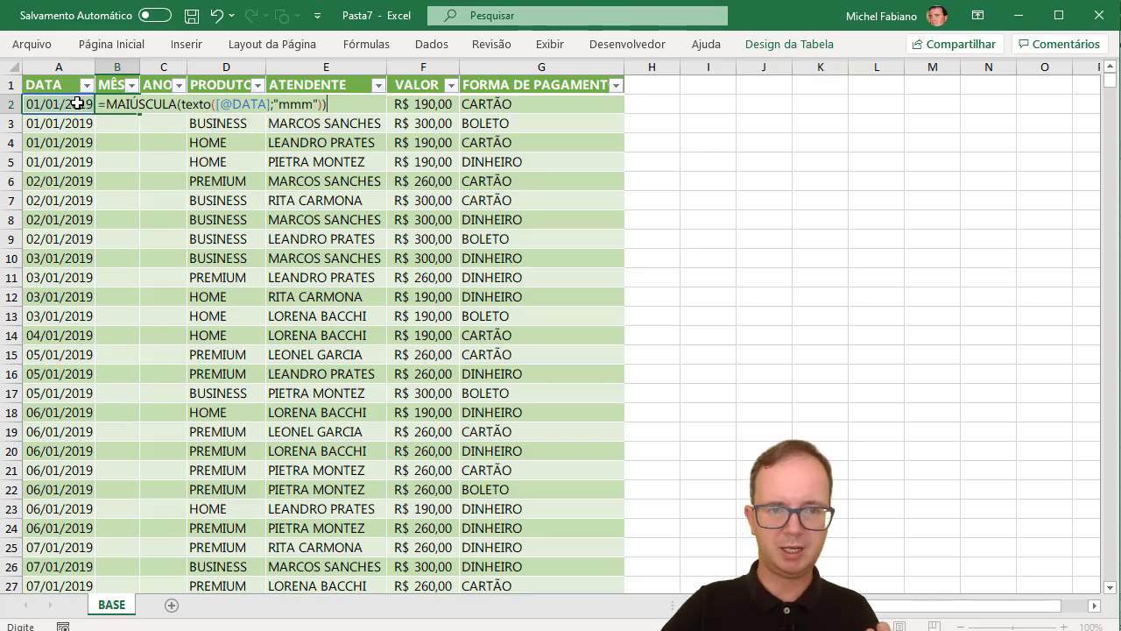
key(Return)
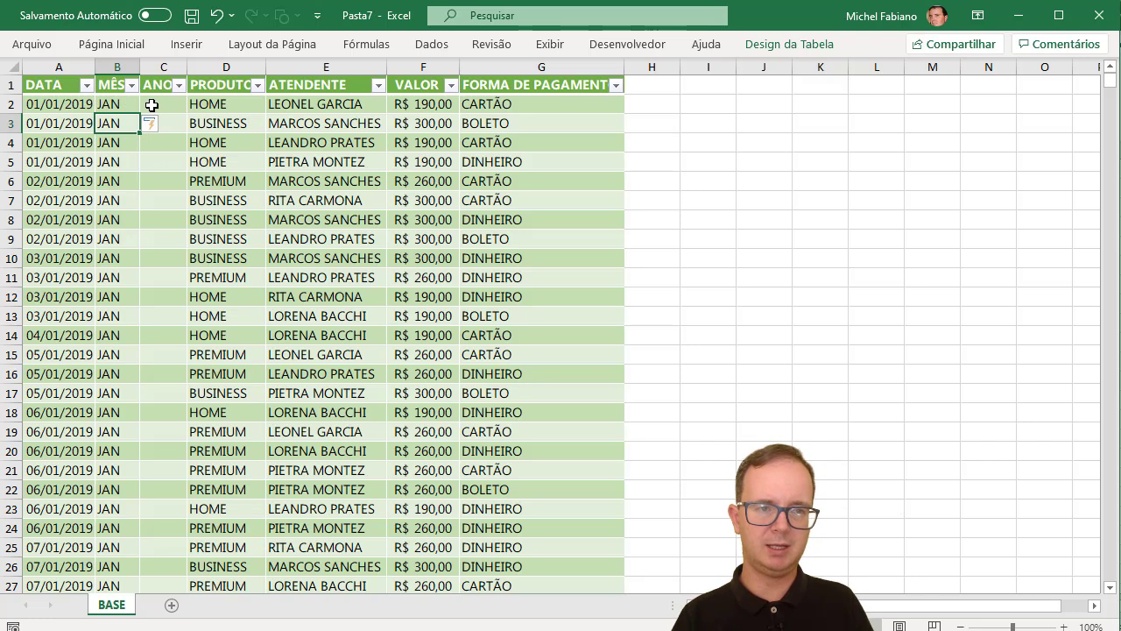
click(151, 105)
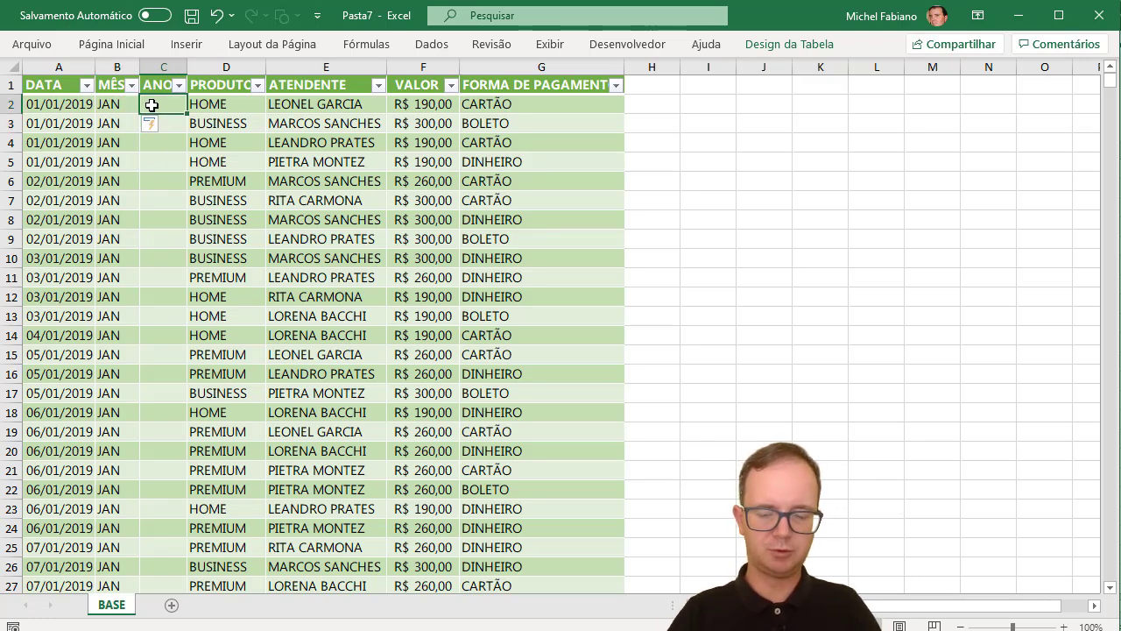
text(=ano)
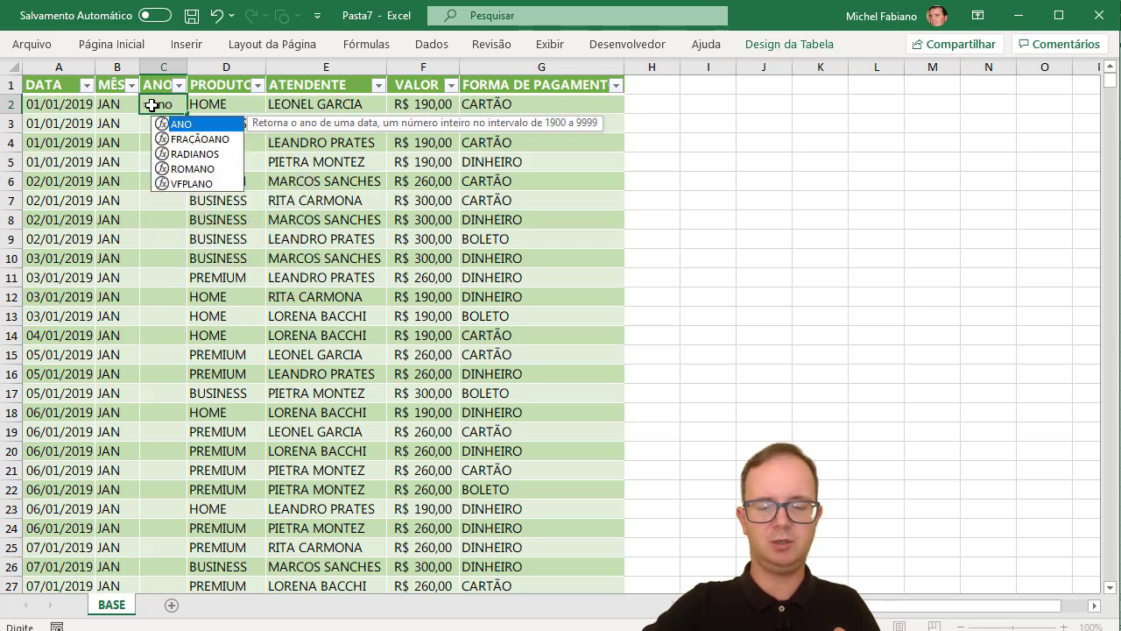
text(()
click(44, 104)
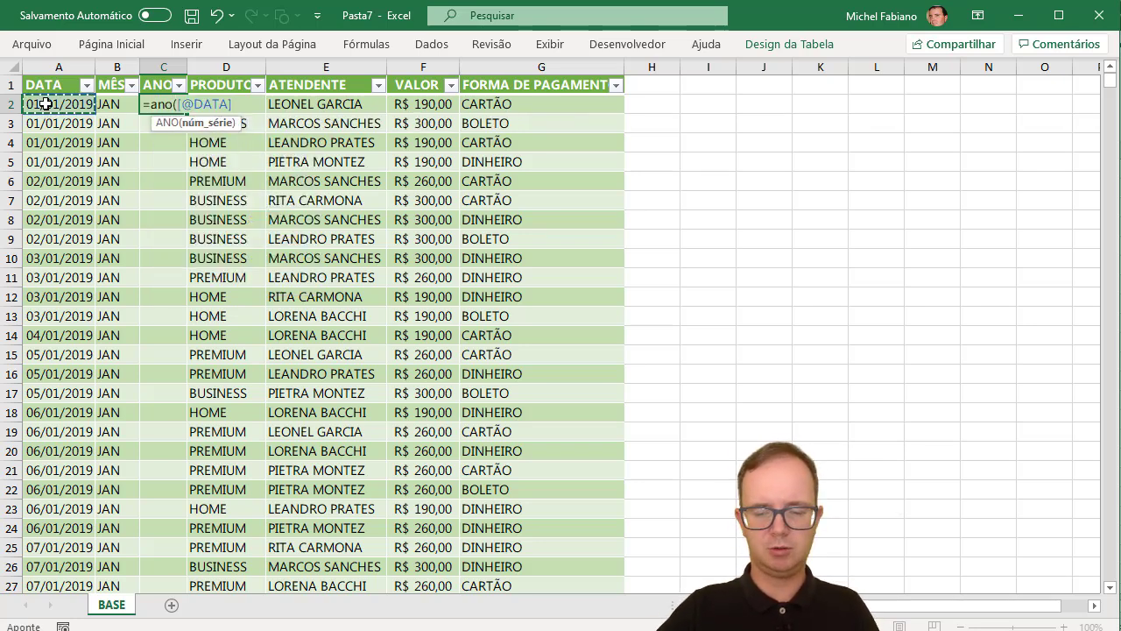
key(Return)
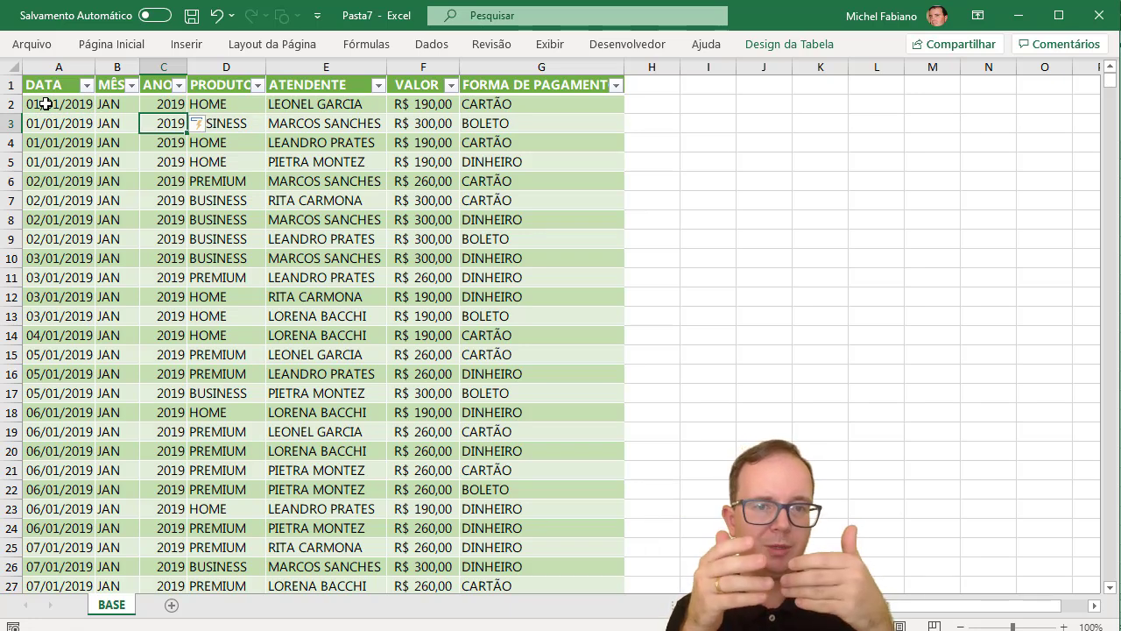
click(318, 220)
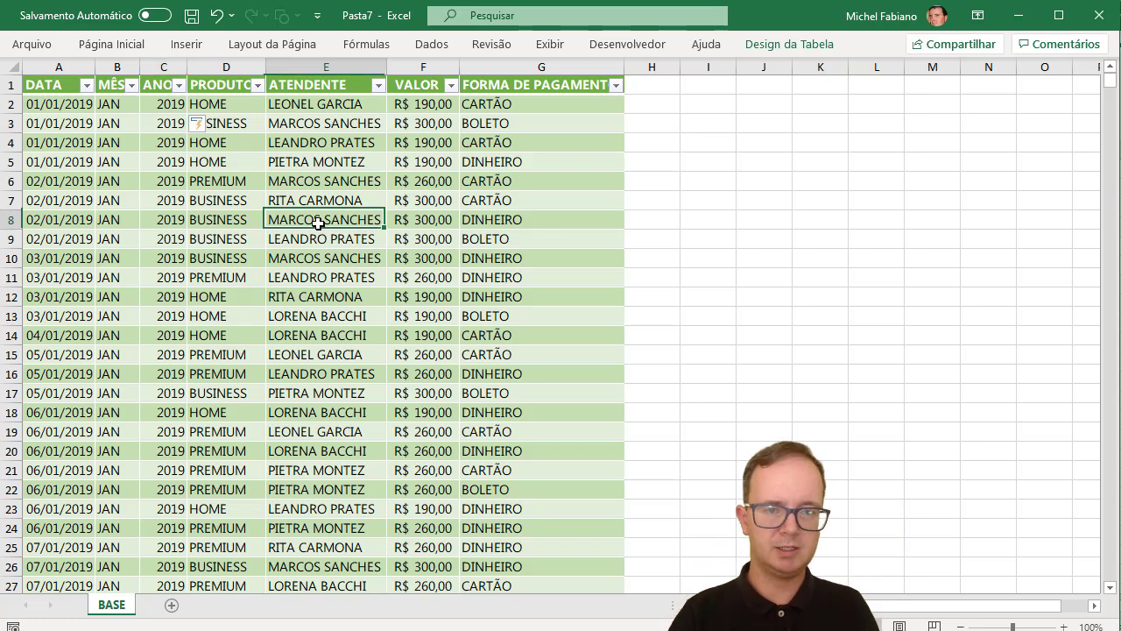
key(ctrl+a)
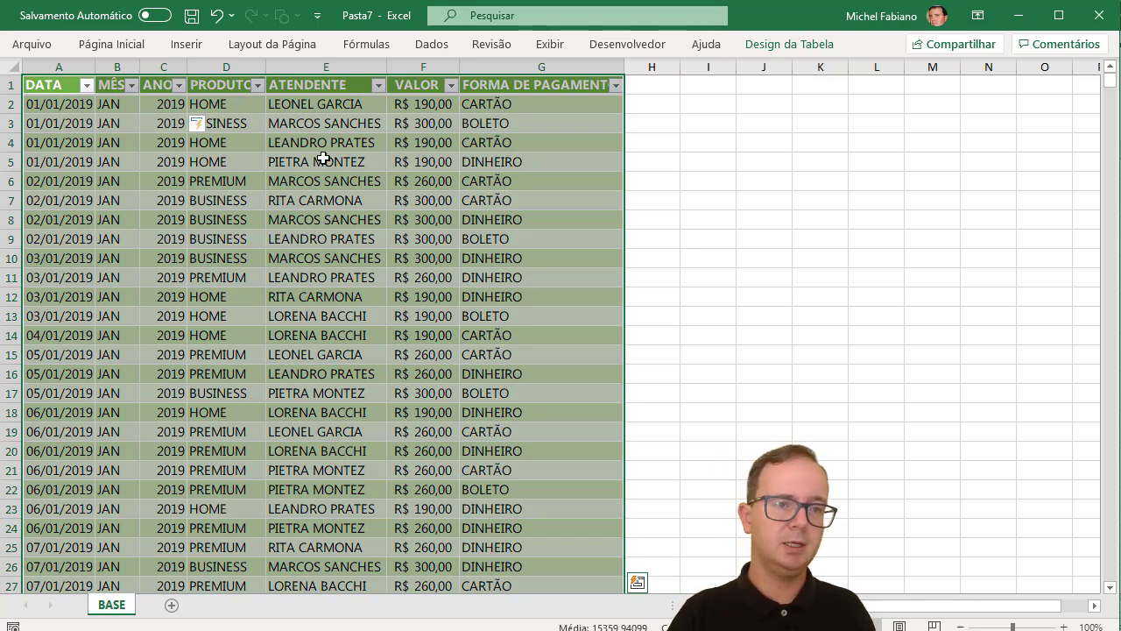
- Restyle the BASE table with the light blue medium table style
click(138, 46)
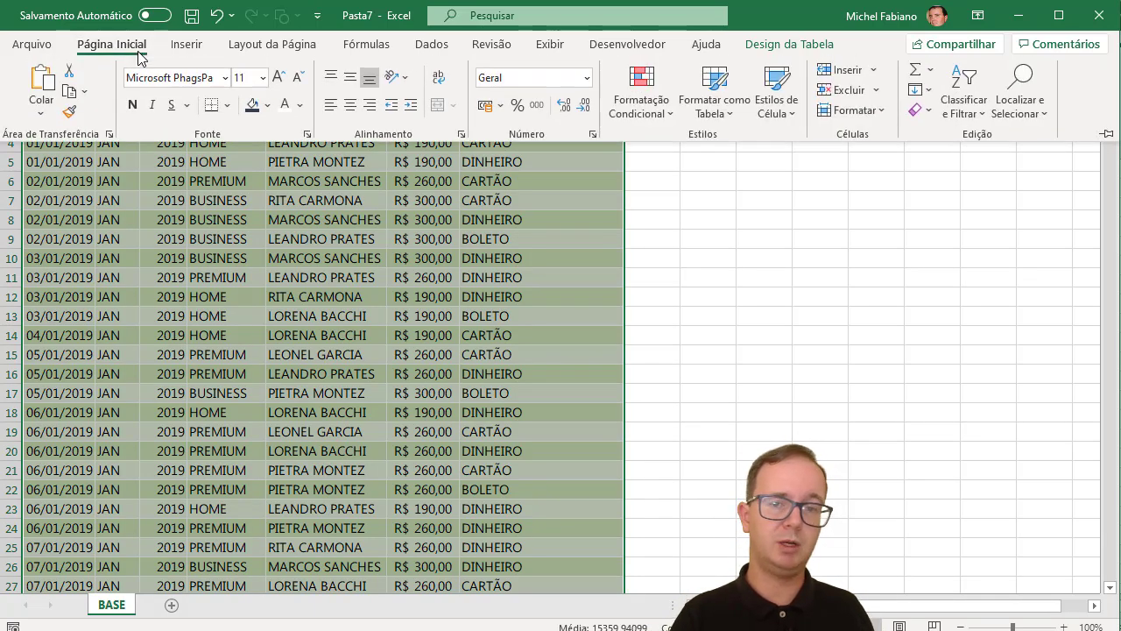
click(713, 124)
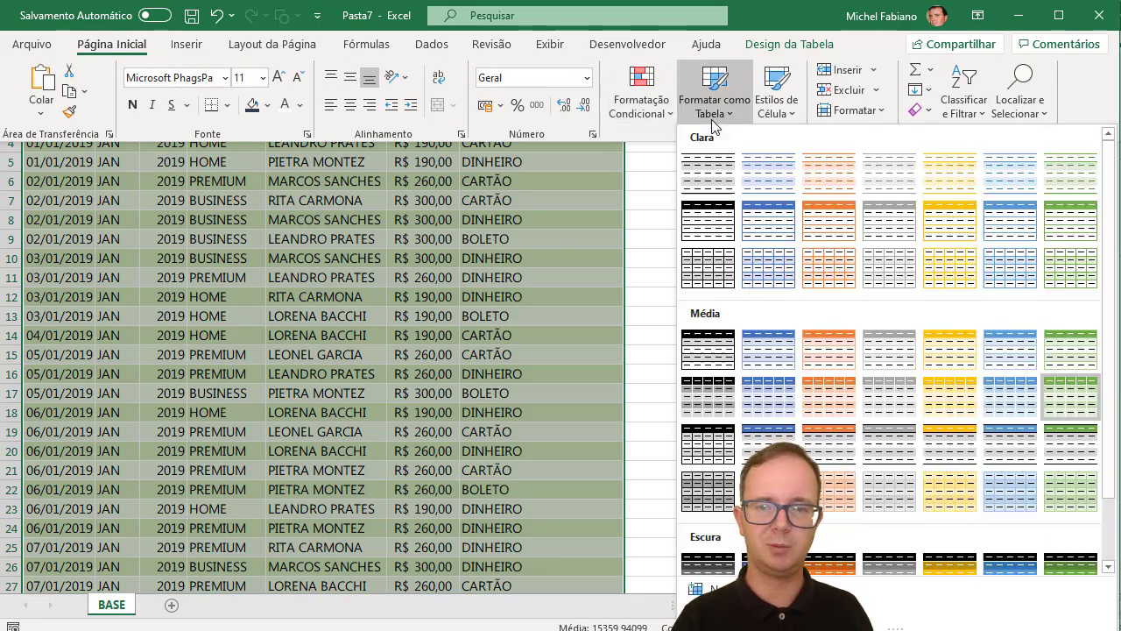
click(1005, 414)
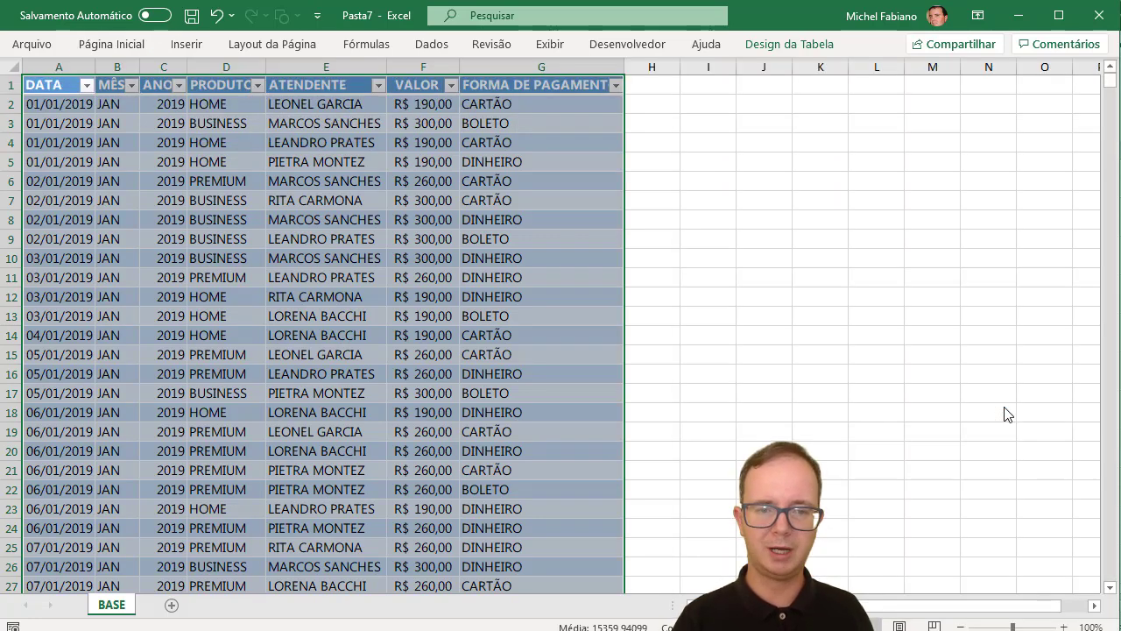
click(398, 259)
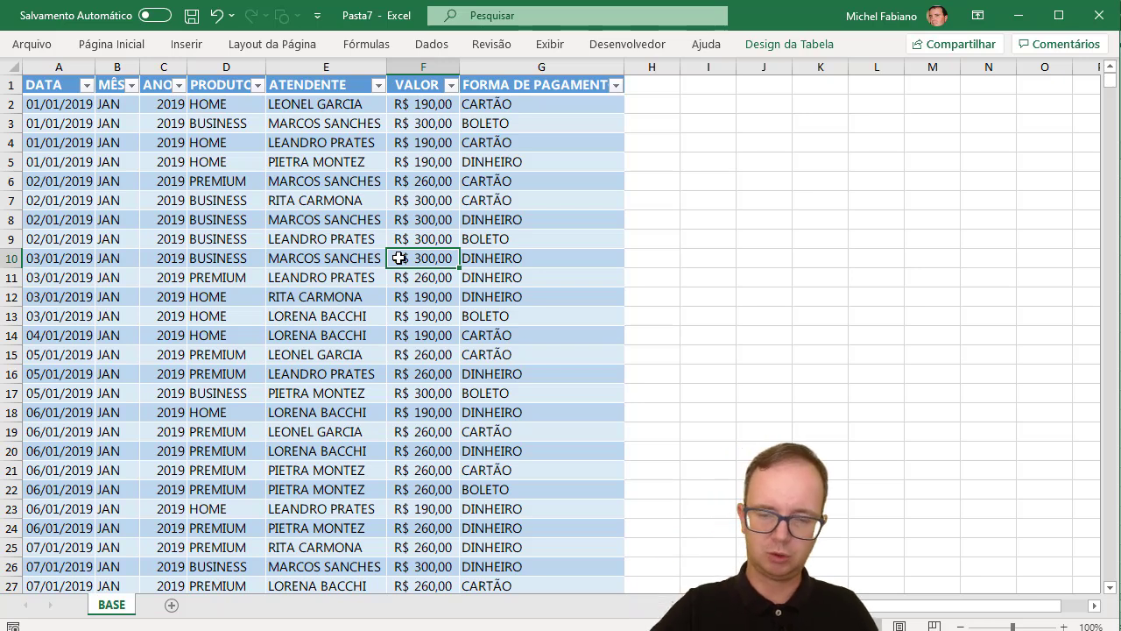
key(ctrl+a)
- Insert a pivot table from Tabela1 on a new sheet, adding the data to the Data Model
click(195, 48)
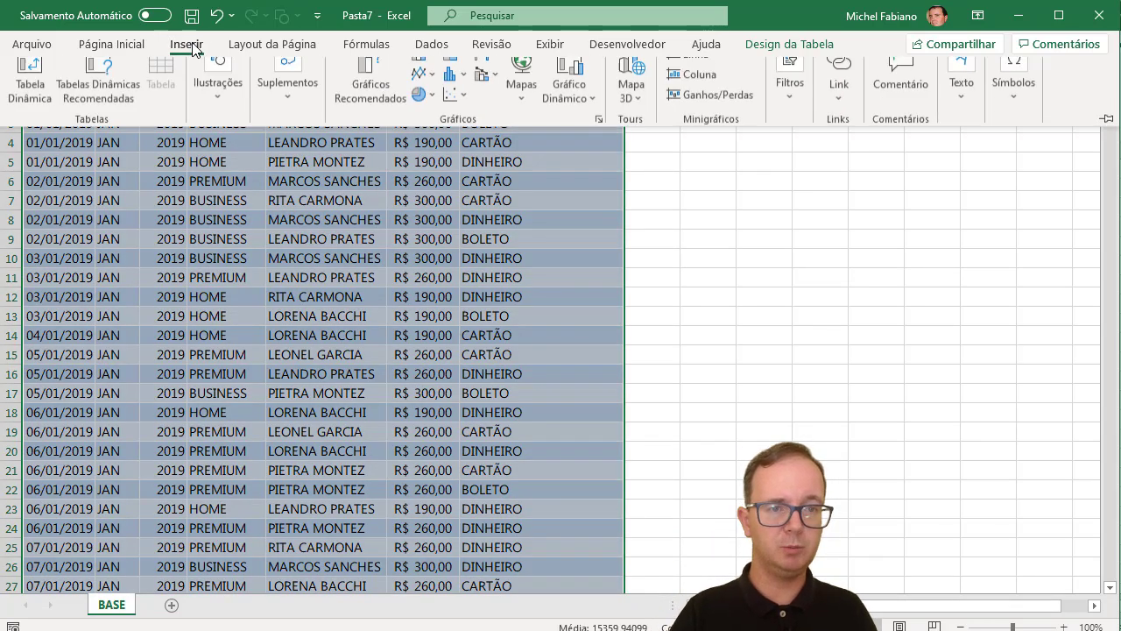
click(55, 110)
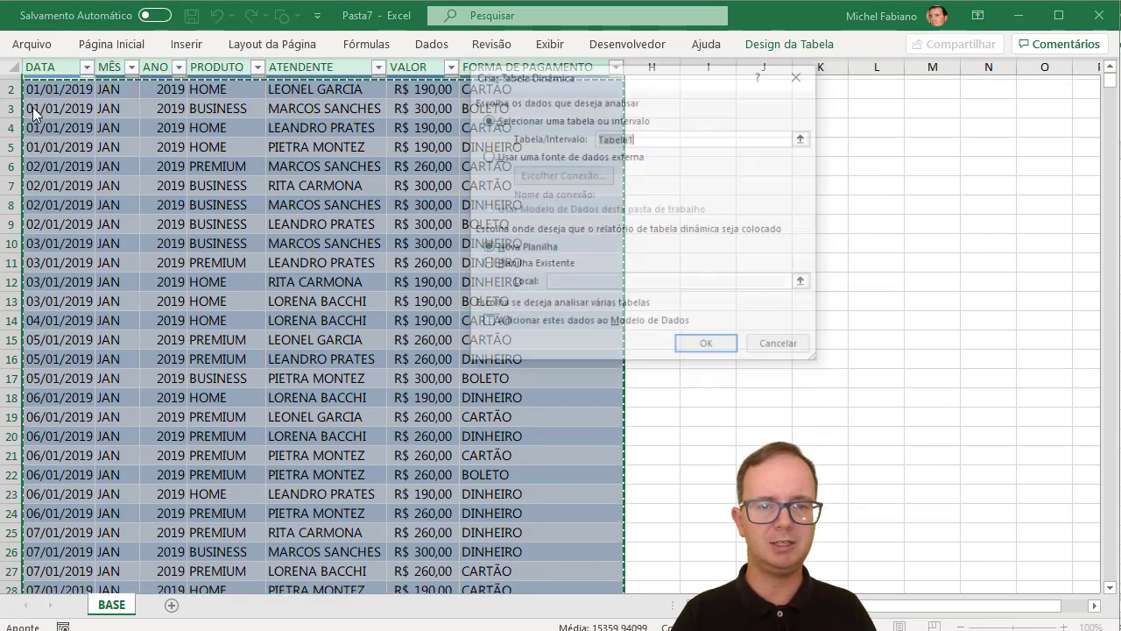
click(660, 324)
click(691, 348)
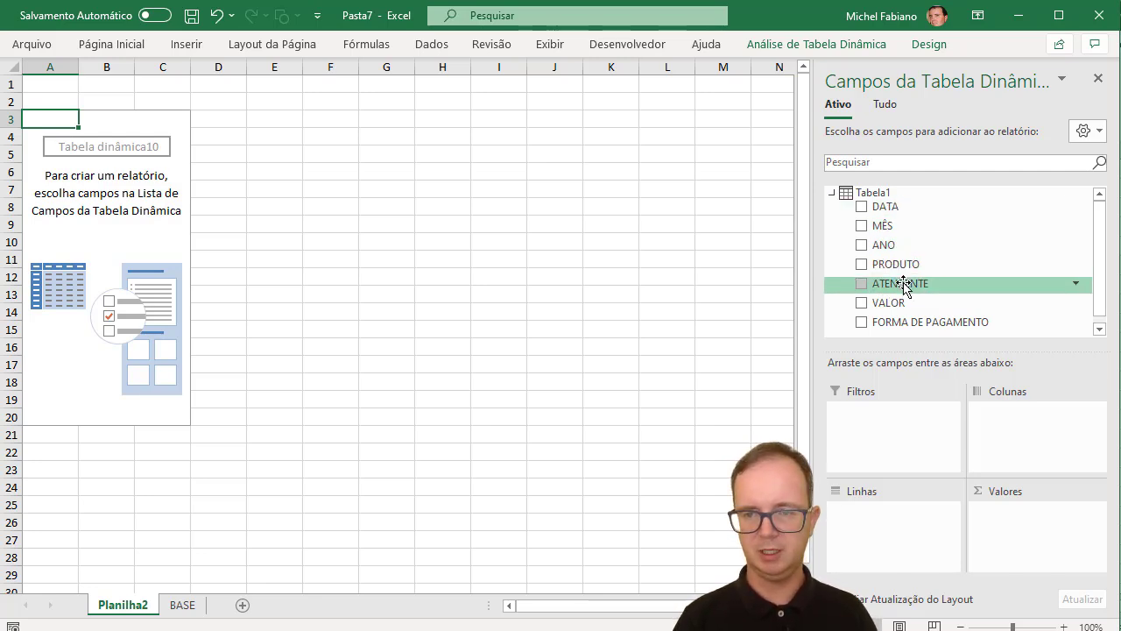
- Put ATENDENTE in the pivot's Rows and VALOR in Values to sum sales per attendant
drag(903, 285, 893, 528)
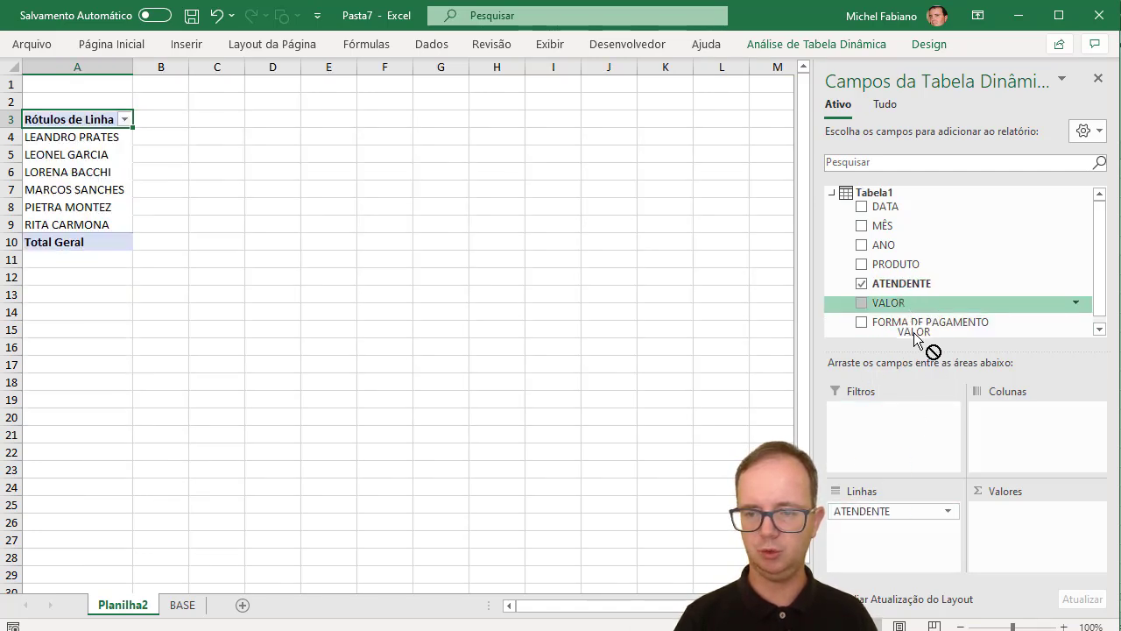
drag(913, 340, 1028, 521)
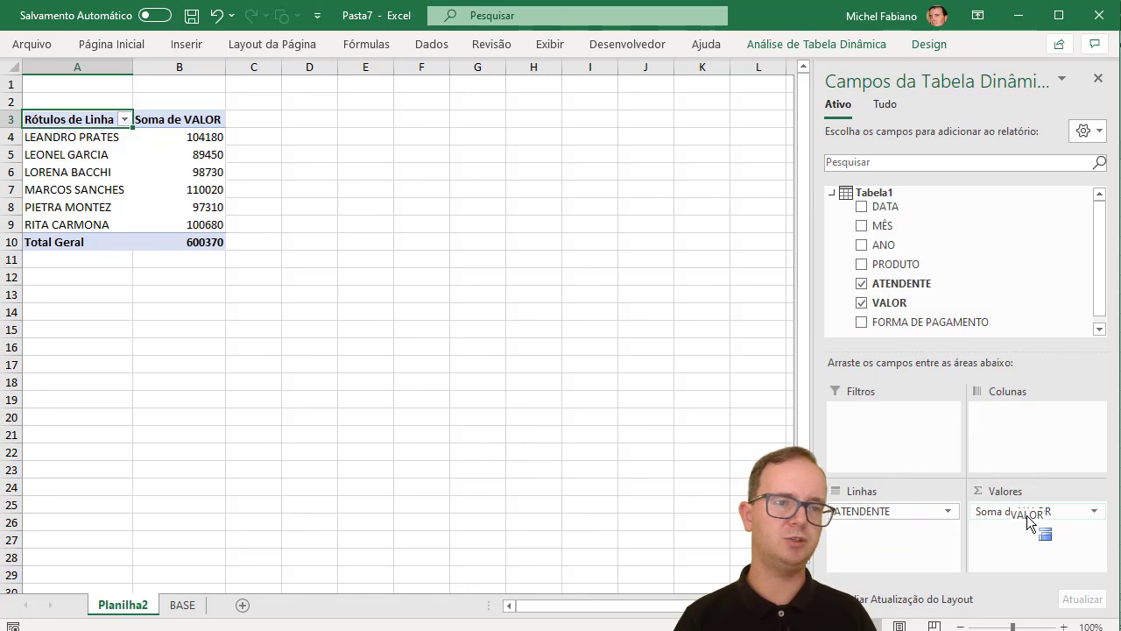
click(1027, 515)
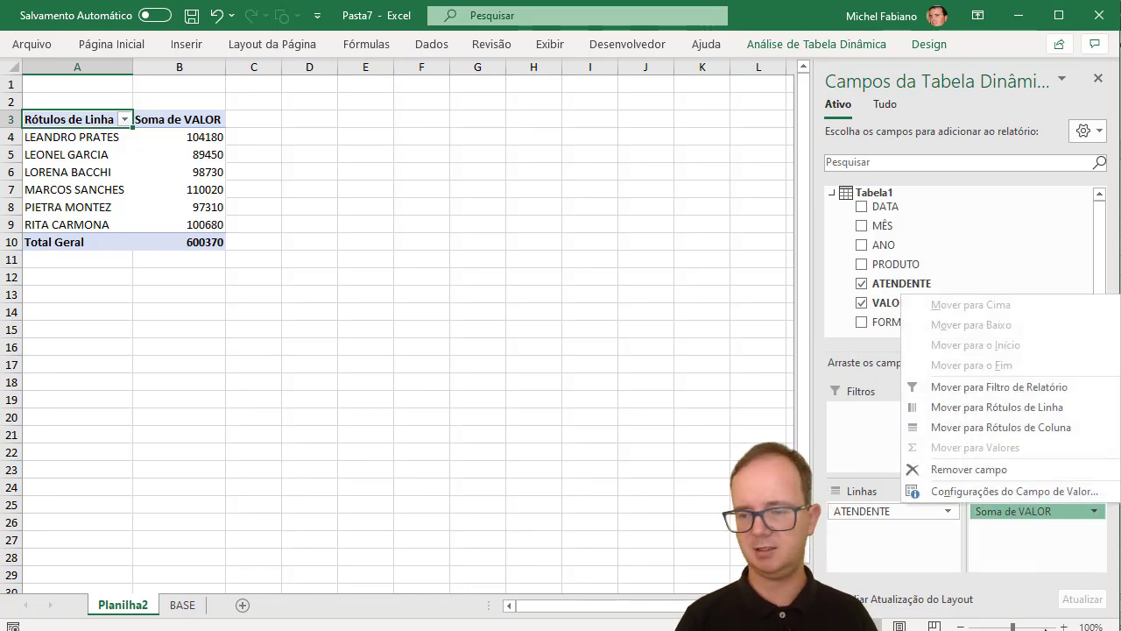
click(1063, 626)
click(1064, 625)
click(1064, 626)
click(1063, 625)
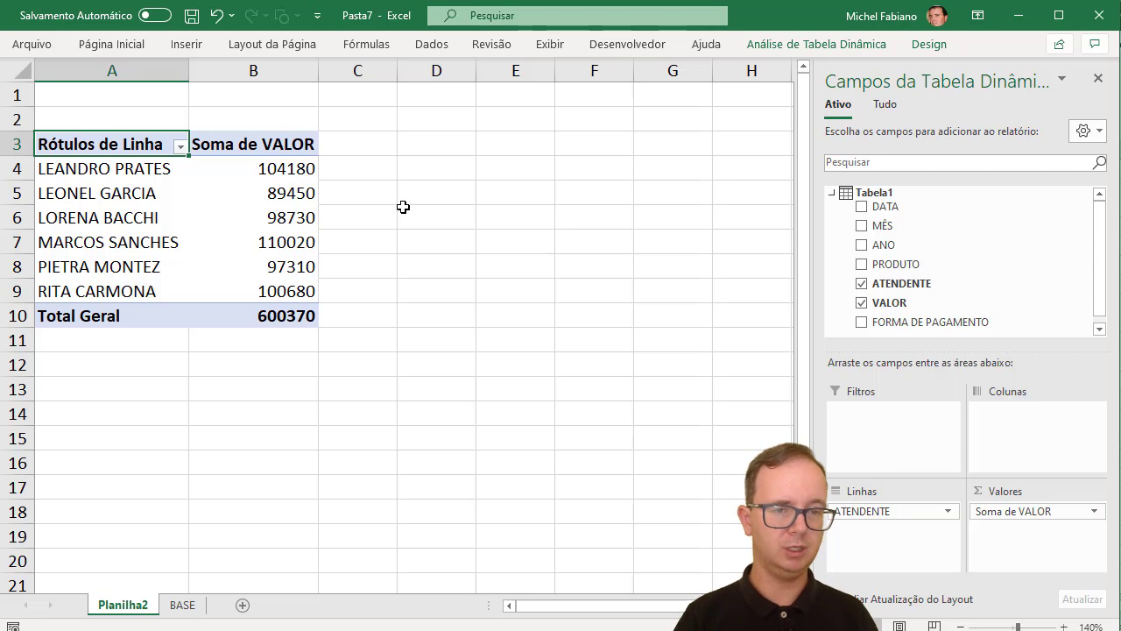
drag(312, 175, 306, 311)
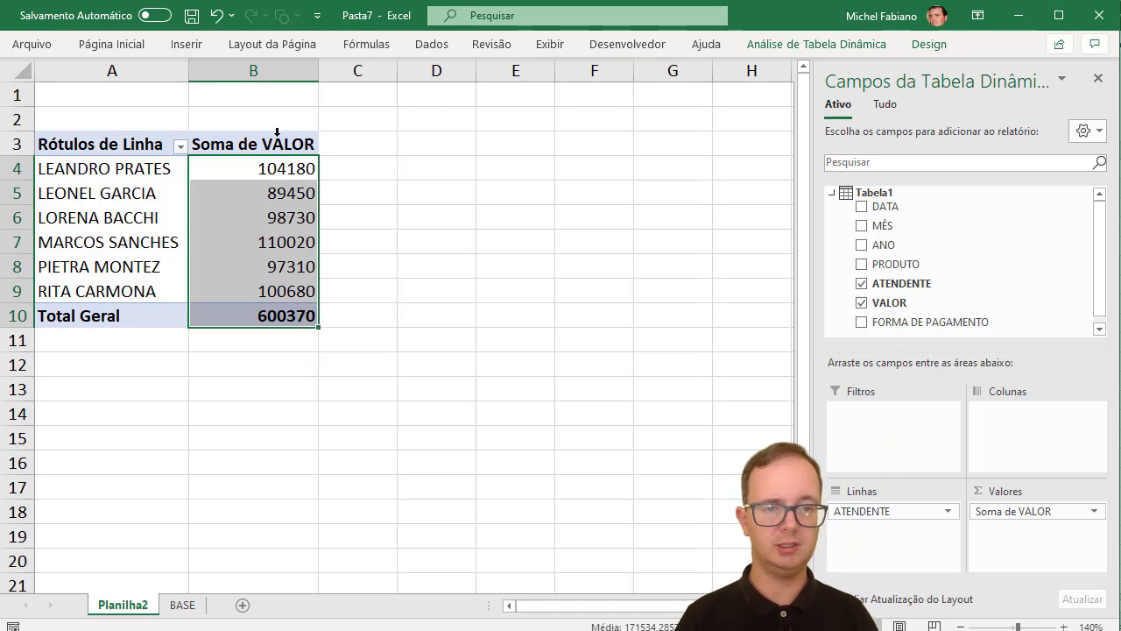
- Format the Soma de VALOR cells B4:B10 as Moeda currency with two decimals
drag(278, 168, 288, 313)
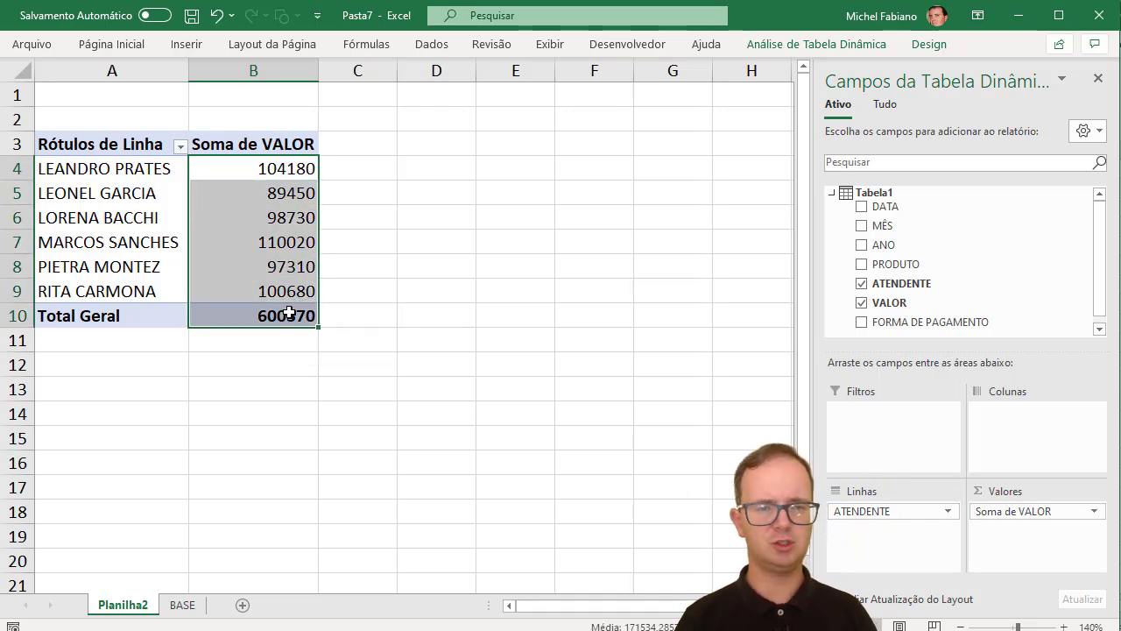
key(ctrl+1)
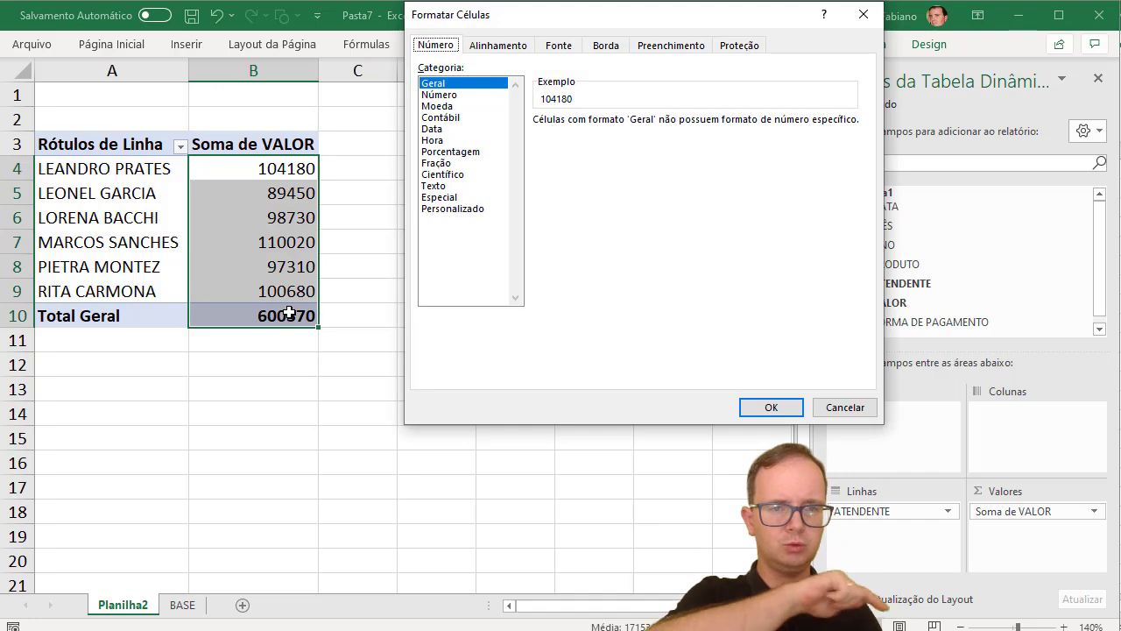
click(448, 106)
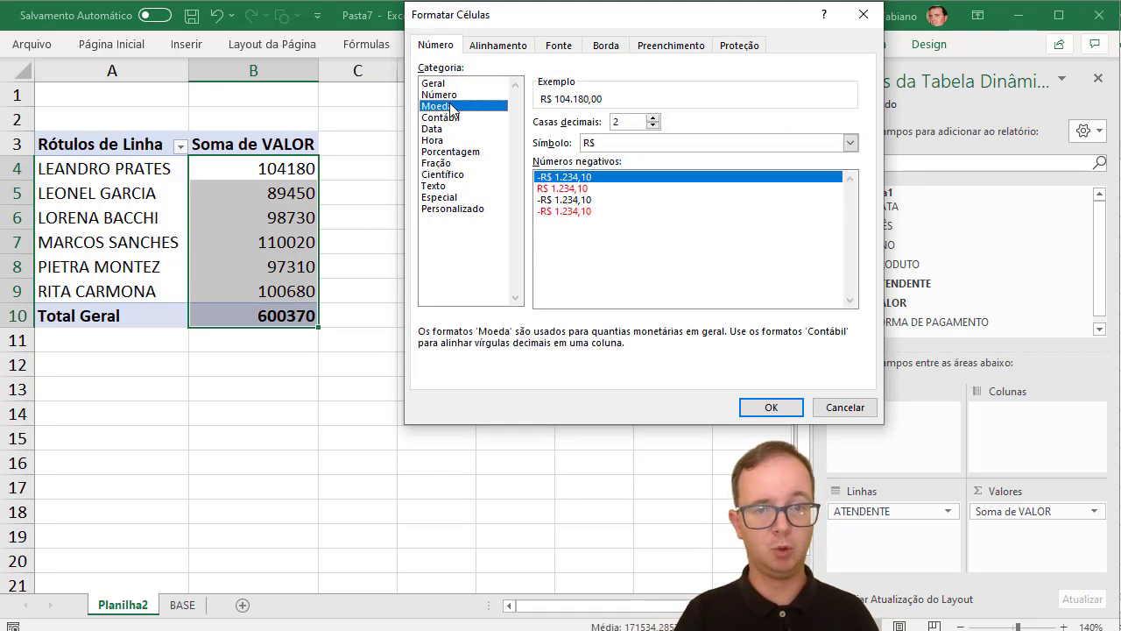
click(764, 408)
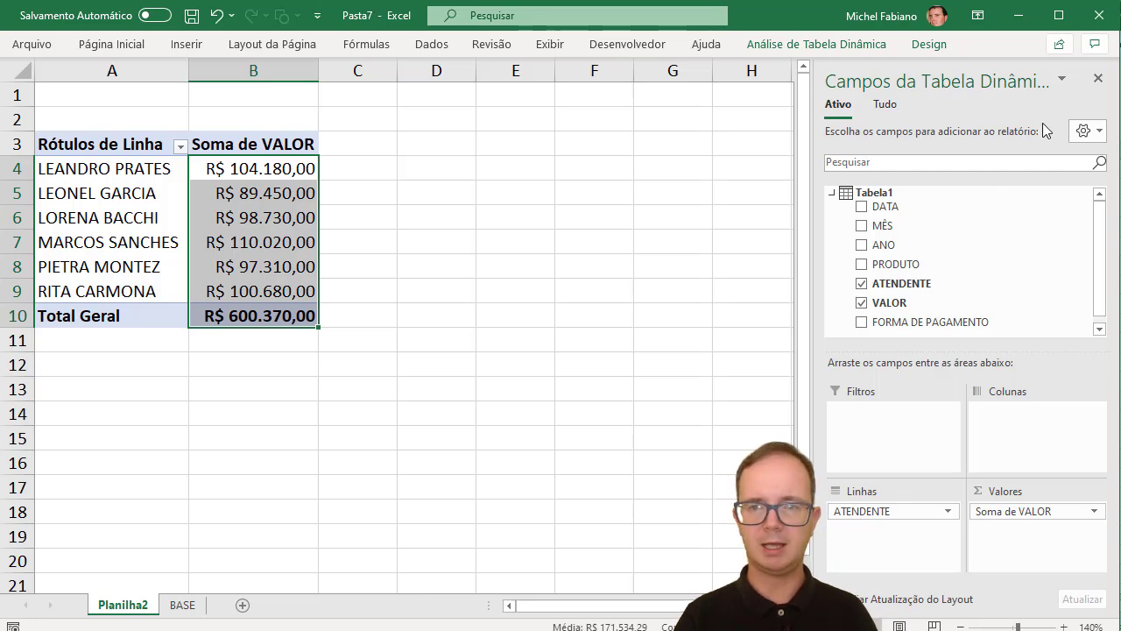
- Pick ANO and PRODUTO as slicer fields for the pivot table
click(850, 42)
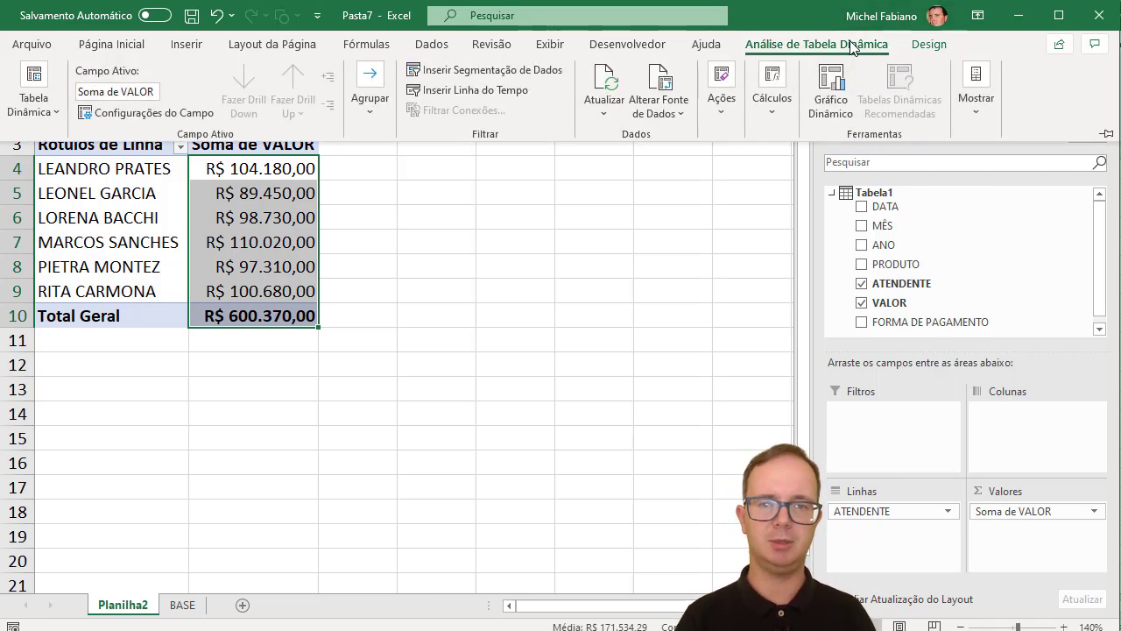
click(550, 72)
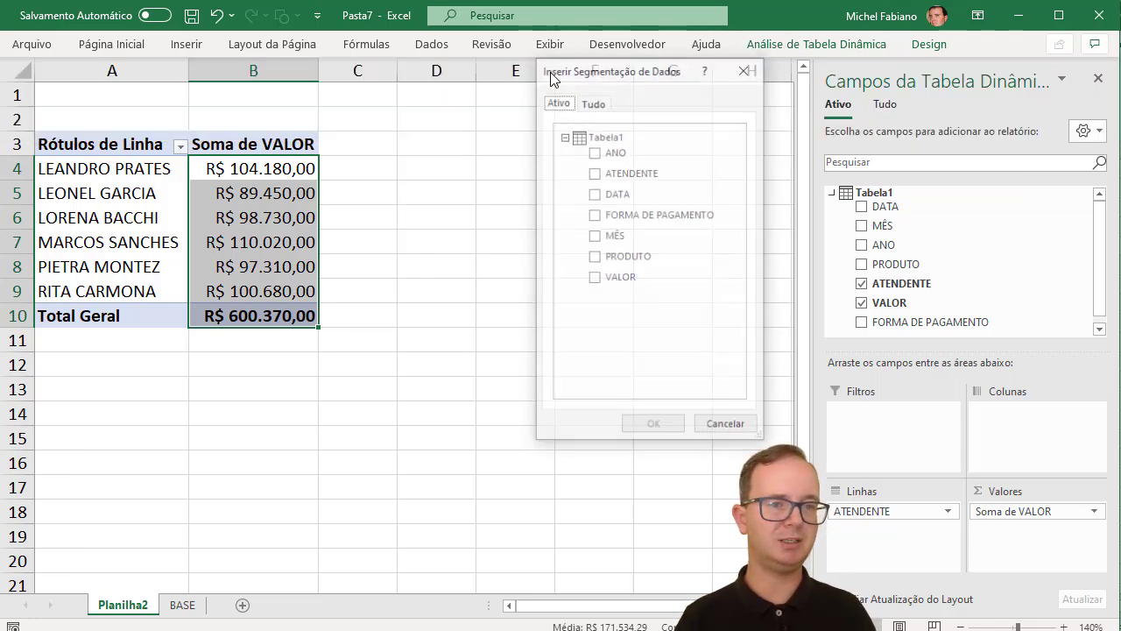
click(594, 154)
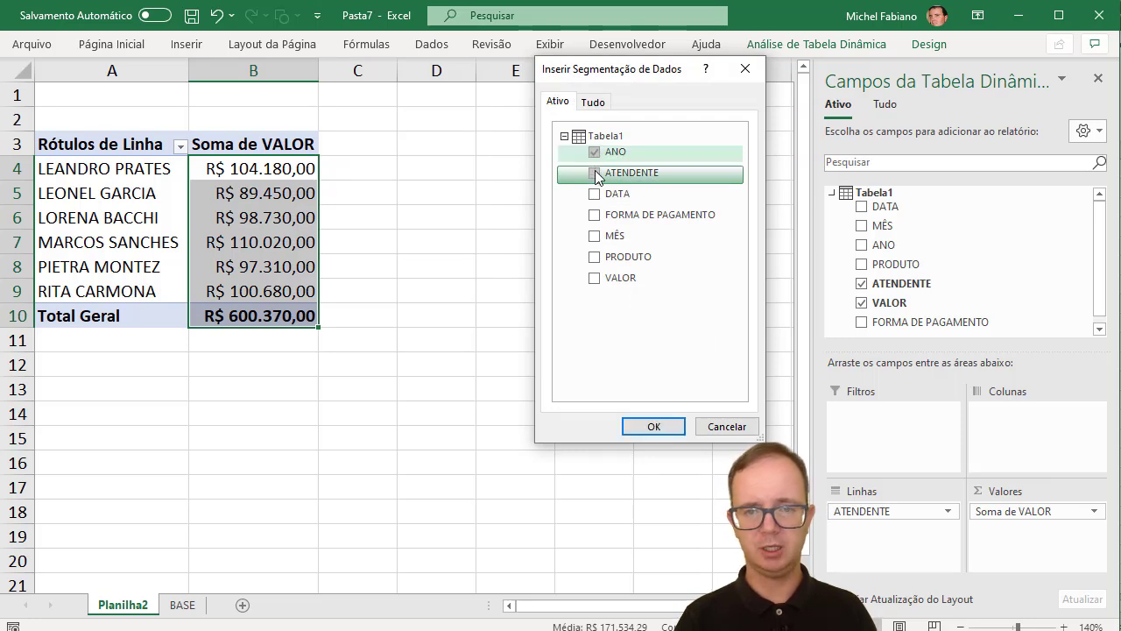
click(597, 257)
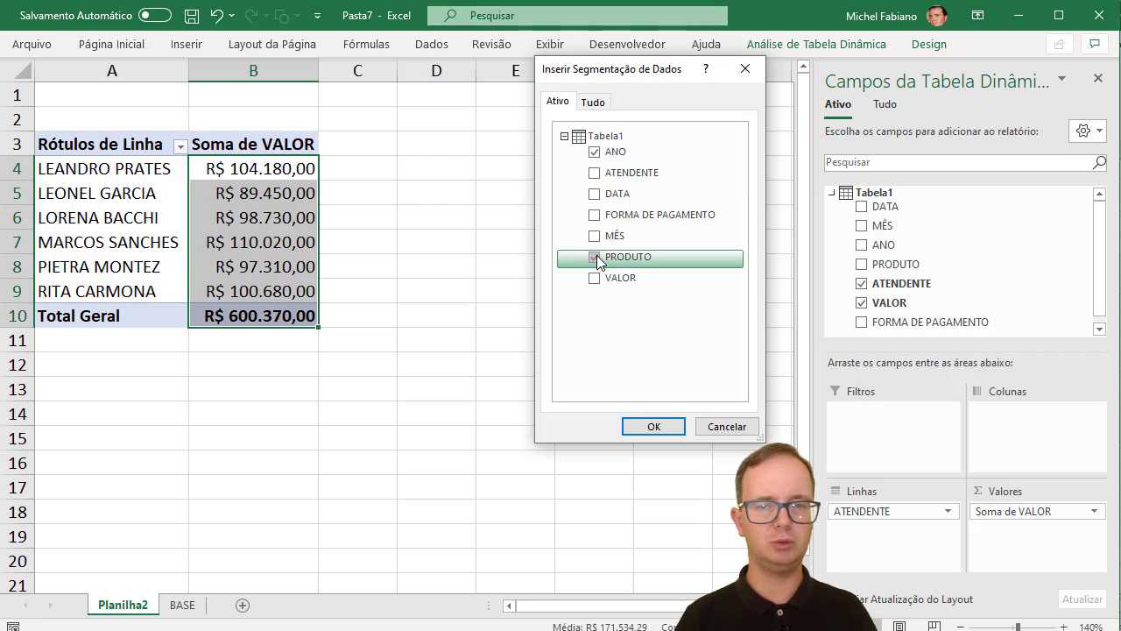
- Add the ANO and PRODUTO slicers side by side and try the 2019 and 2020 year filters
click(654, 427)
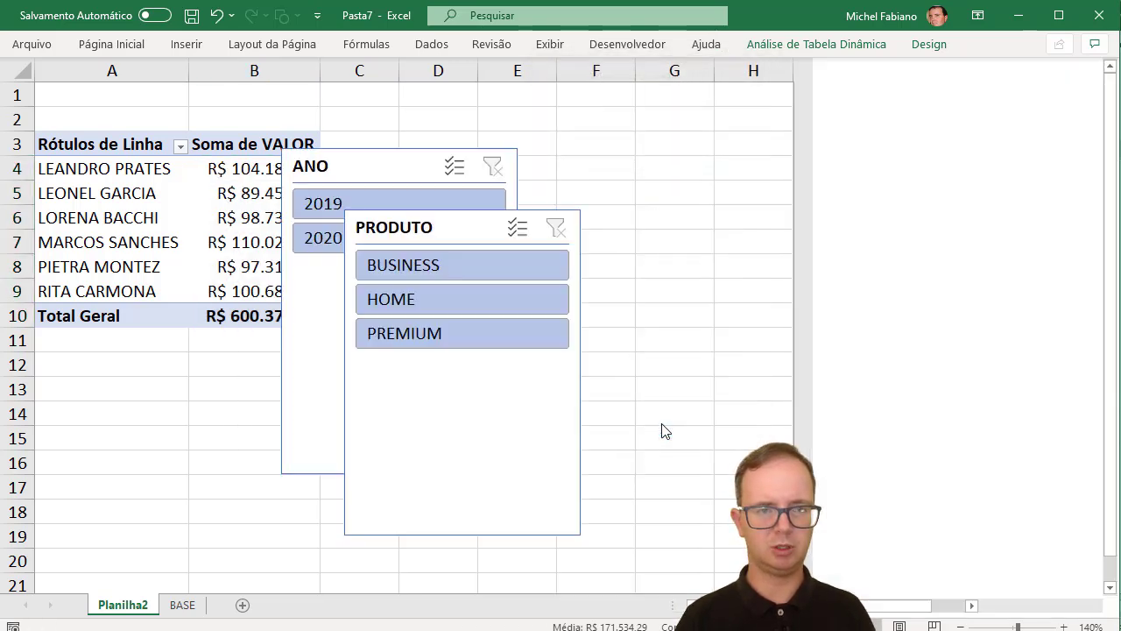
drag(520, 223, 726, 222)
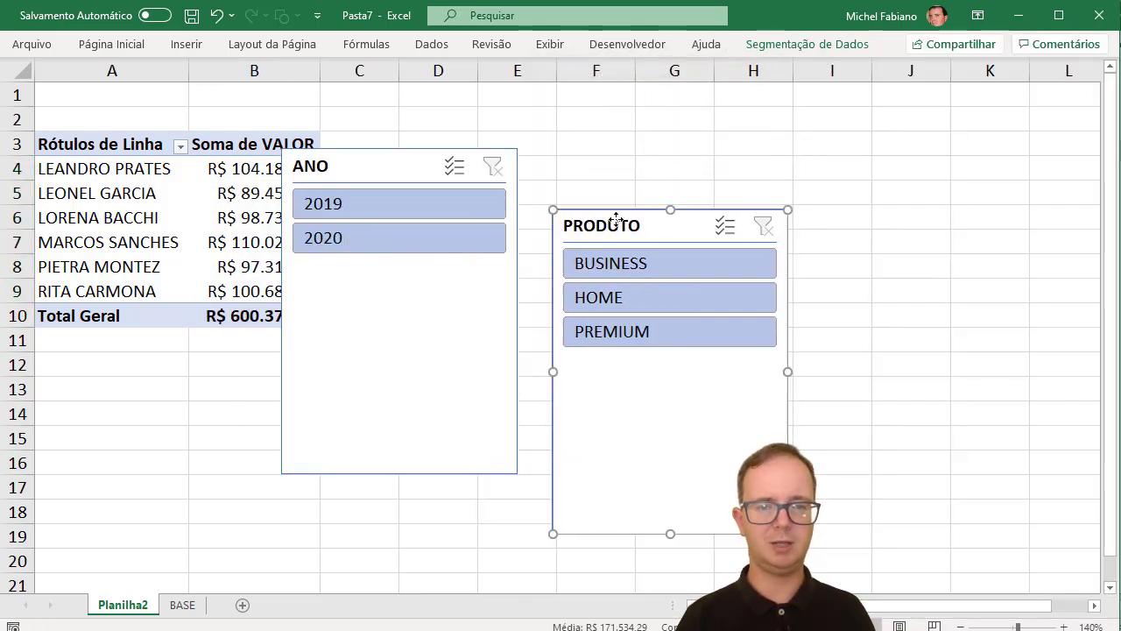
drag(393, 165, 453, 167)
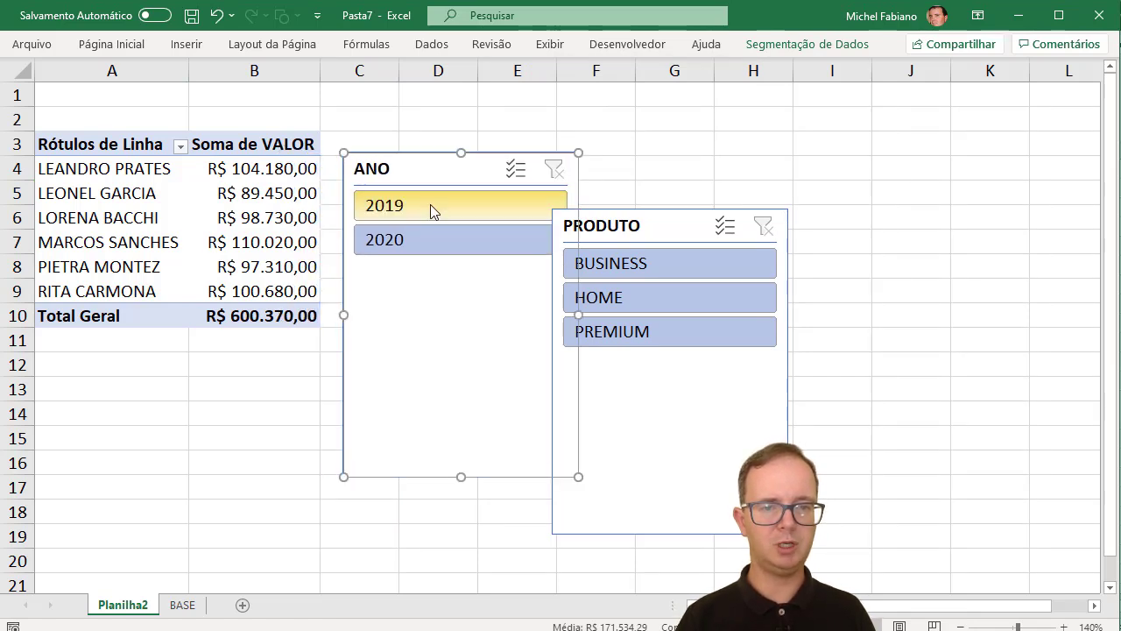
click(430, 209)
click(427, 243)
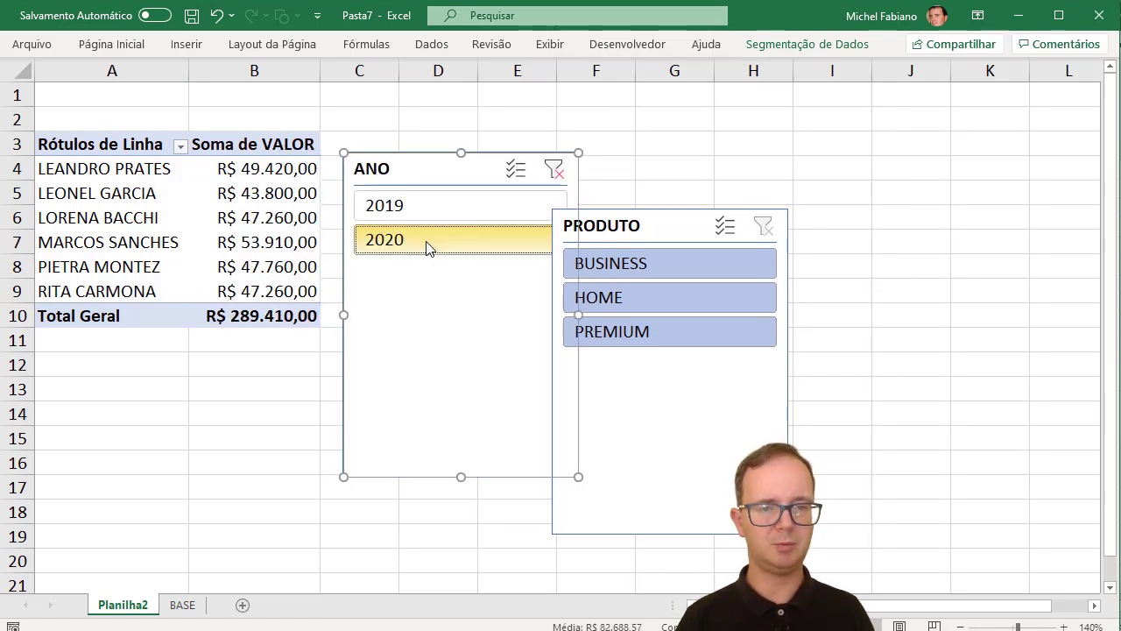
click(426, 208)
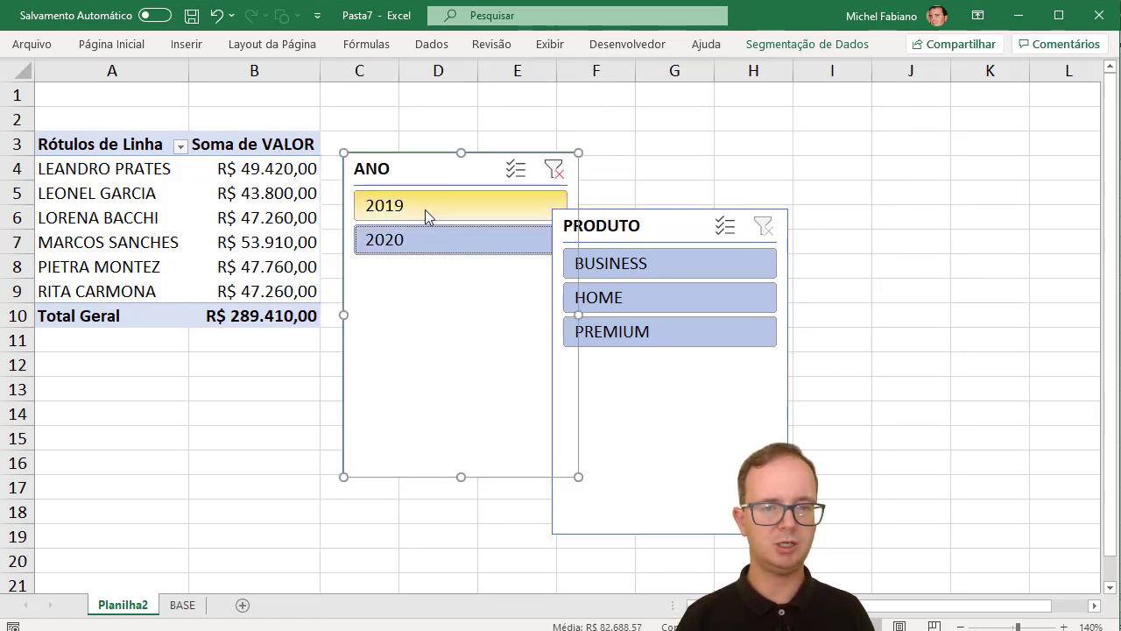
click(555, 169)
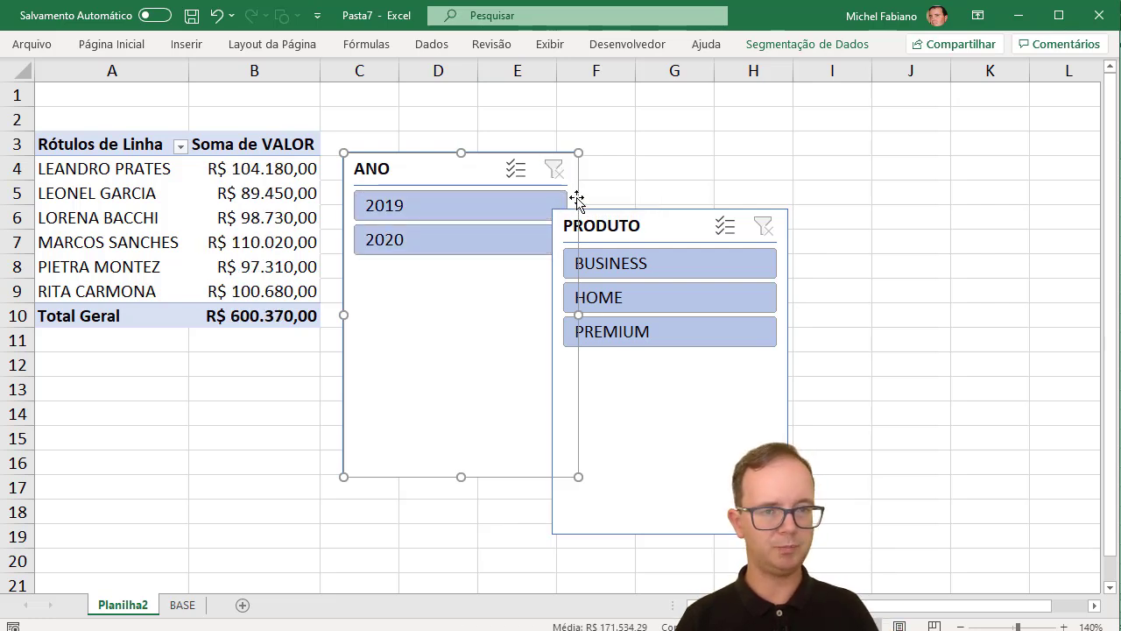
- Try the BUSINESS, HOME and PREMIUM filters, clear them, and move both slicers below the pivot table
click(635, 262)
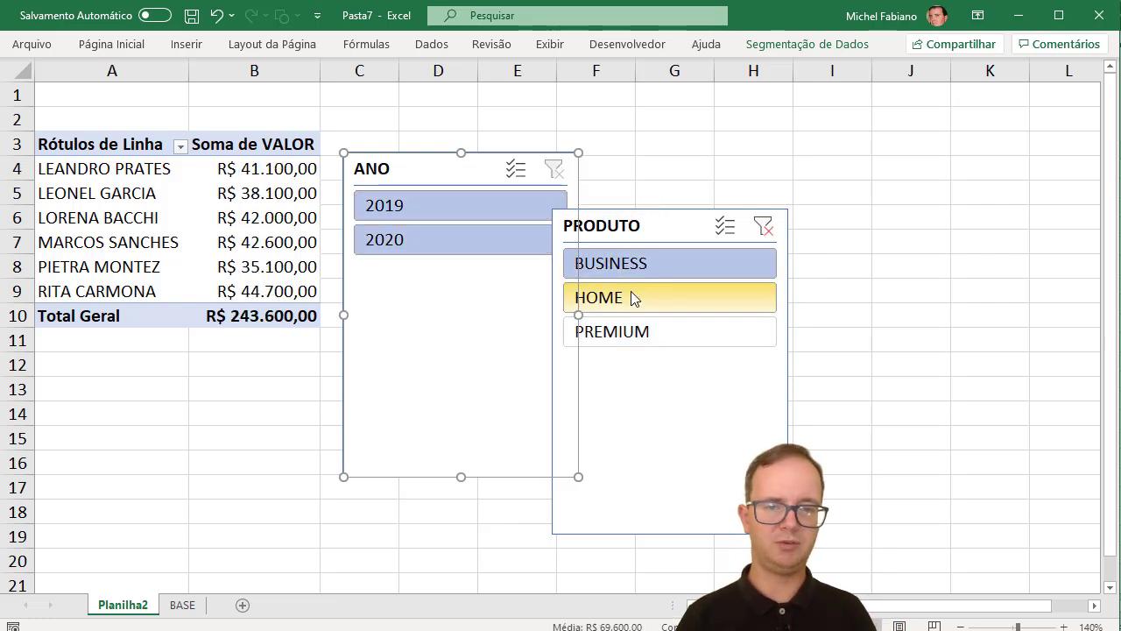
click(630, 296)
click(641, 329)
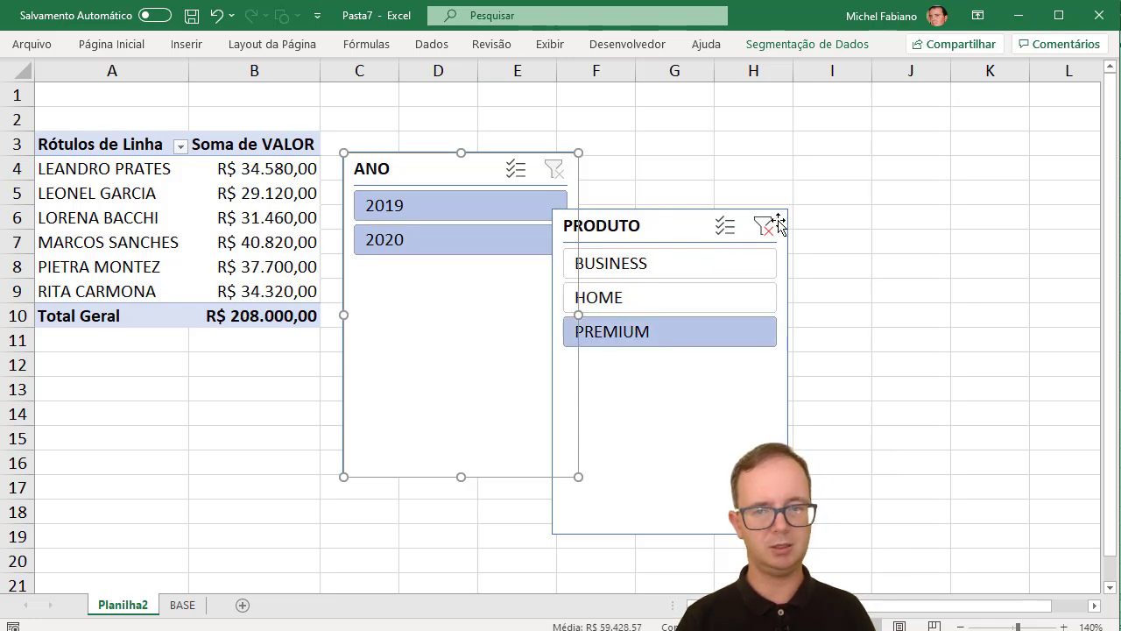
click(762, 228)
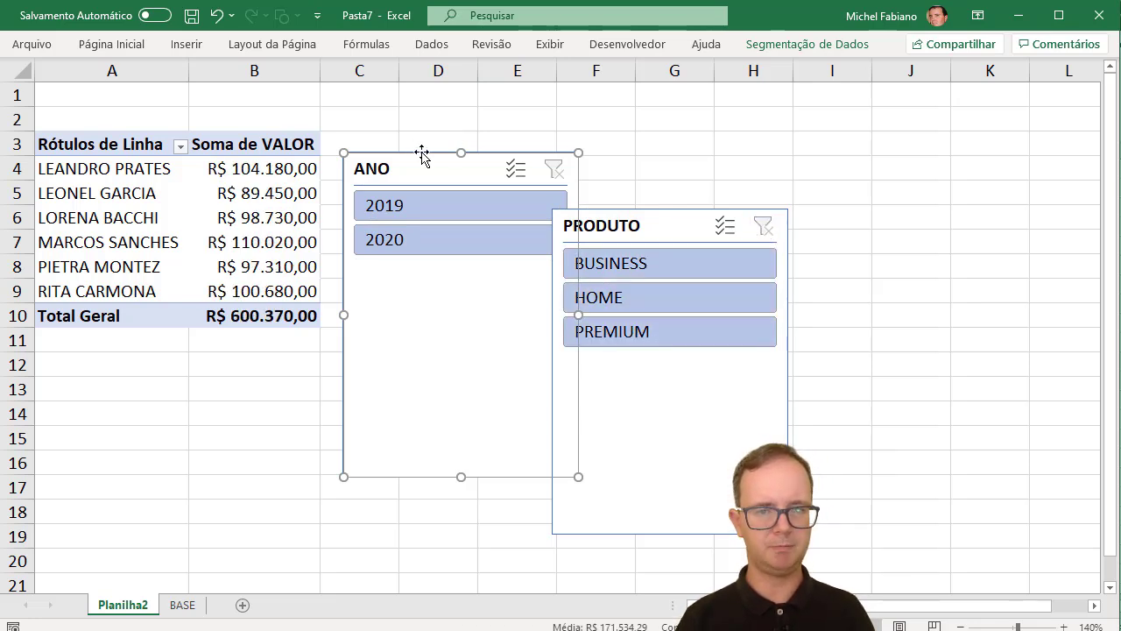
drag(383, 184, 91, 376)
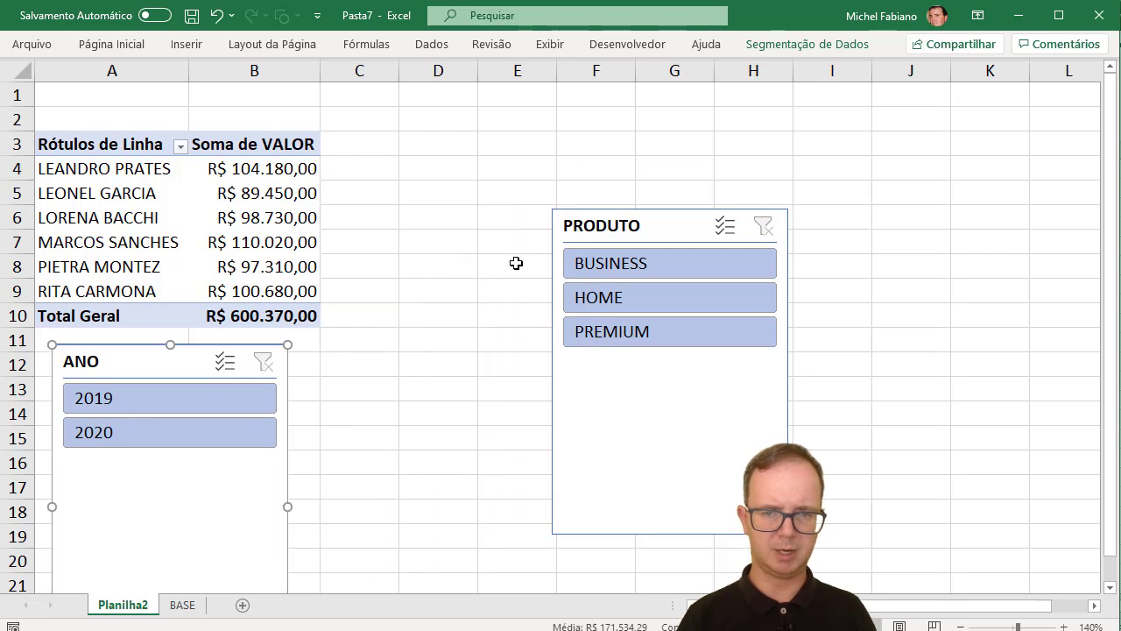
drag(619, 213, 364, 344)
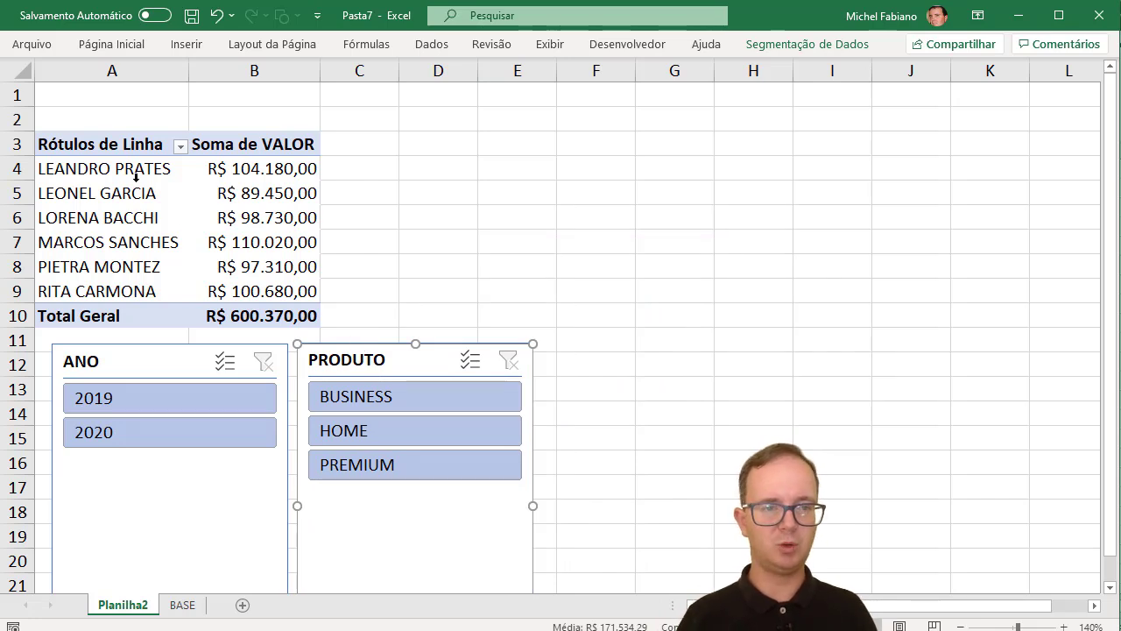
- Copy the attendant pivot table to D3 and switch its rows from ATENDENTE to MÊS
drag(117, 144, 300, 313)
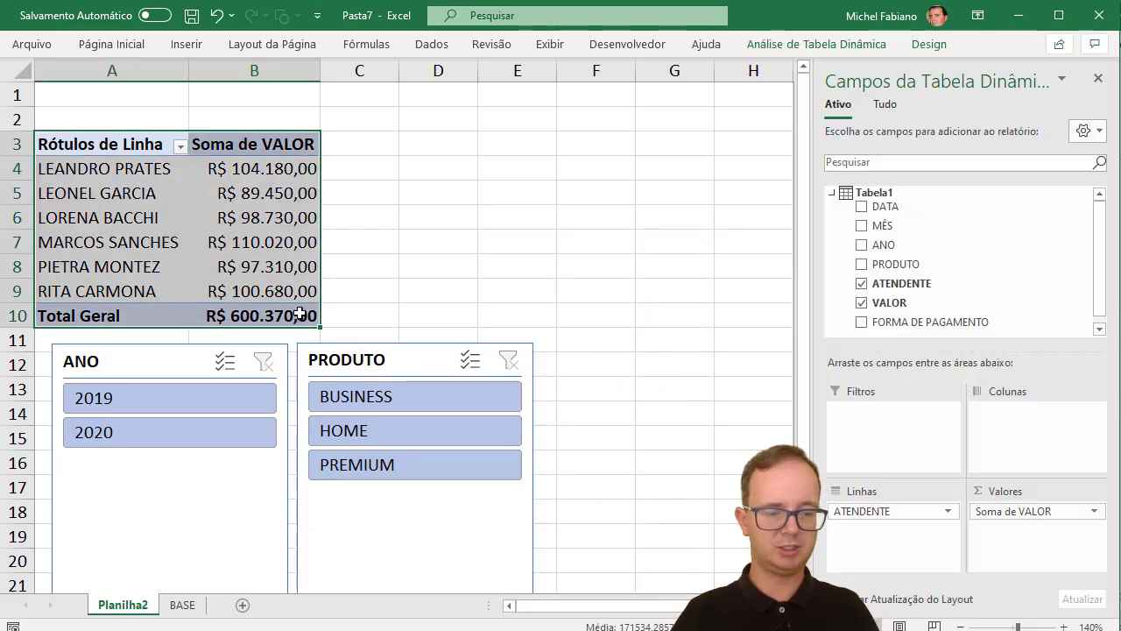
key(ctrl+c)
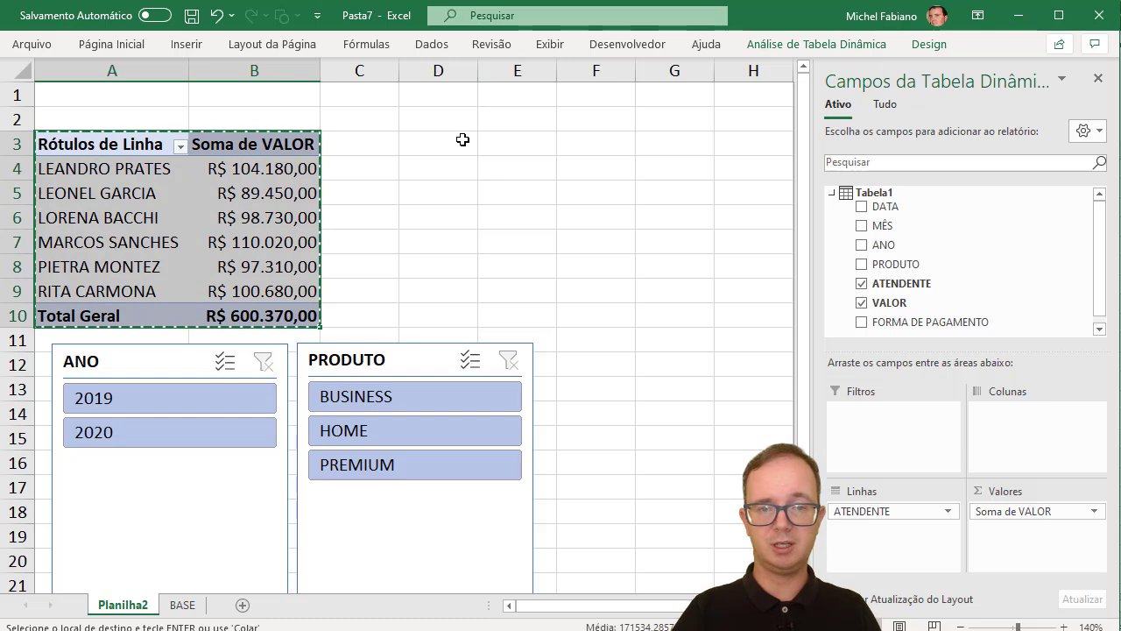
click(463, 140)
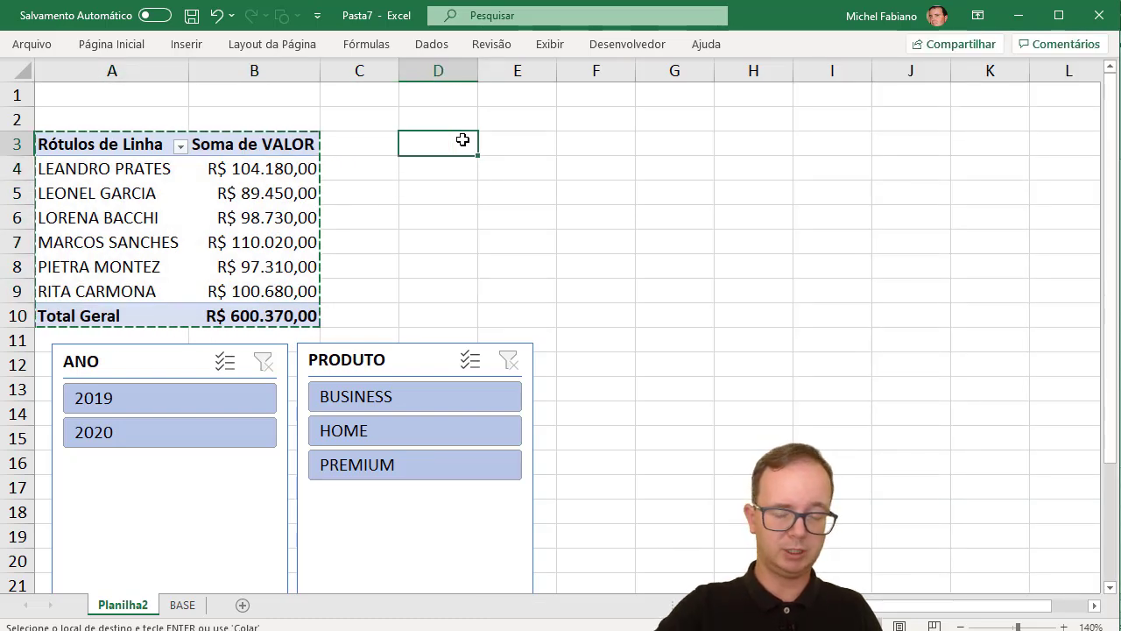
key(ctrl+v)
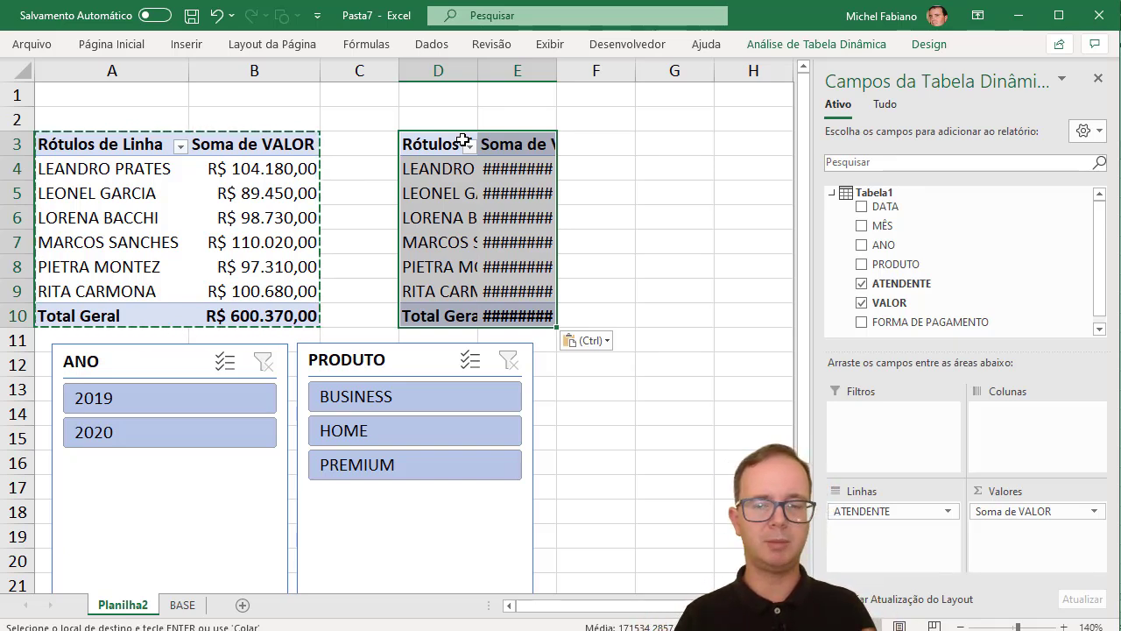
click(863, 283)
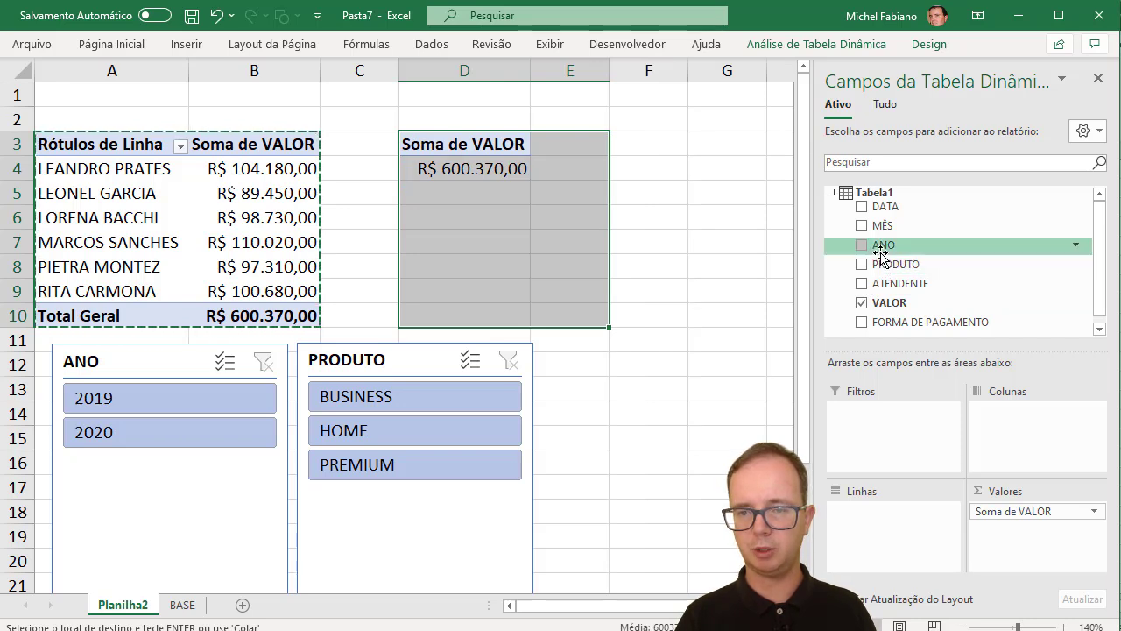
drag(883, 225, 886, 518)
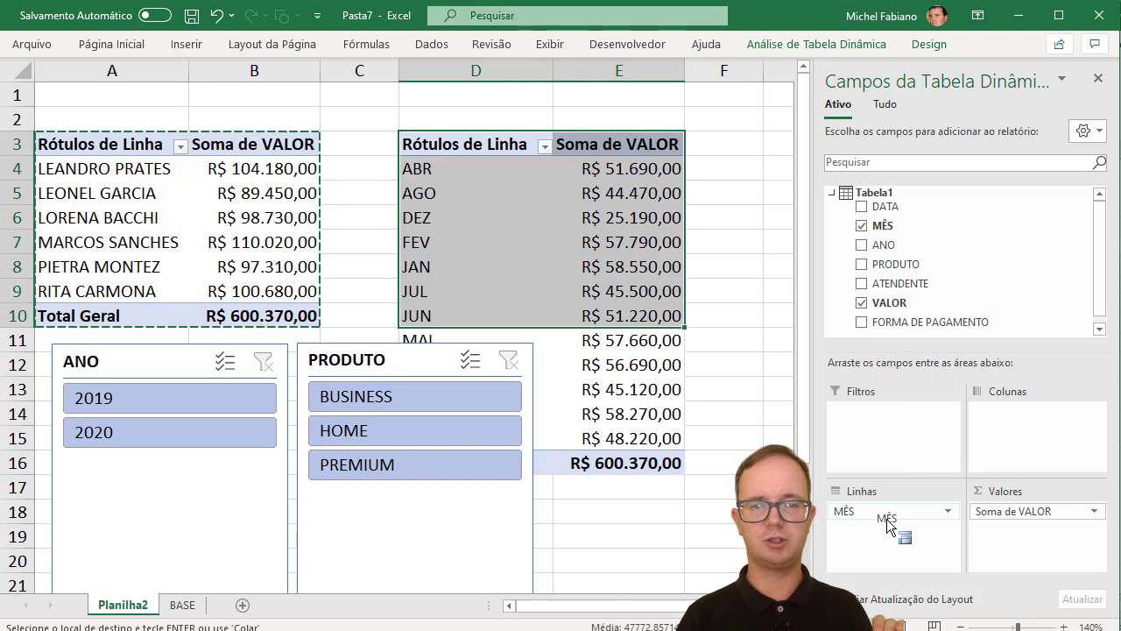
- Filter both pivot tables to year 2019 with the ANO slicer
click(254, 405)
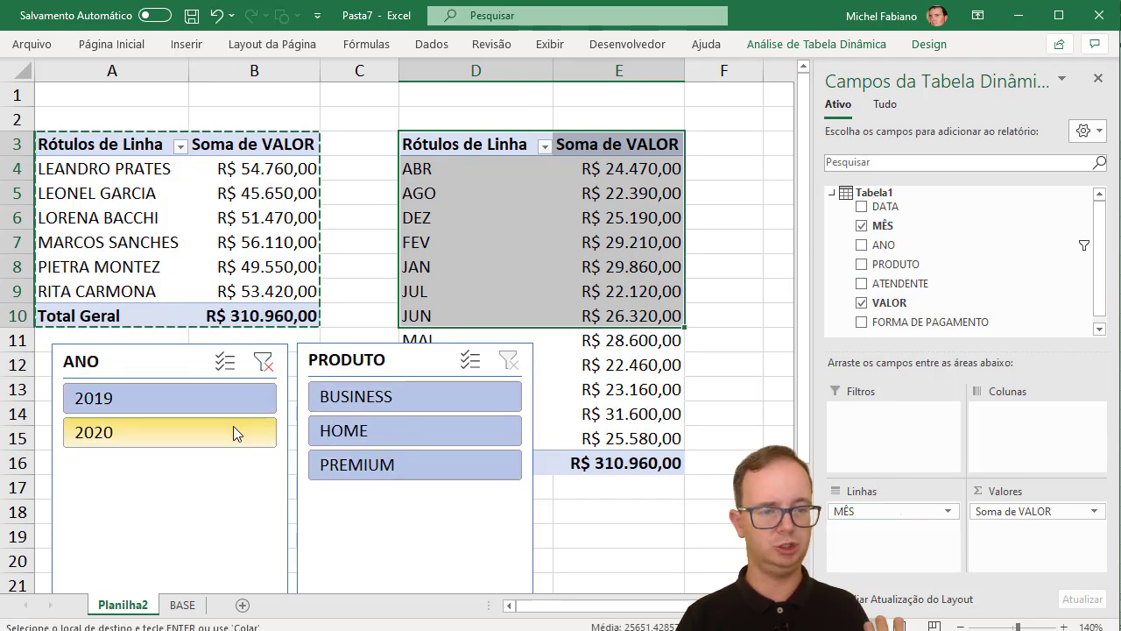
click(233, 429)
click(234, 404)
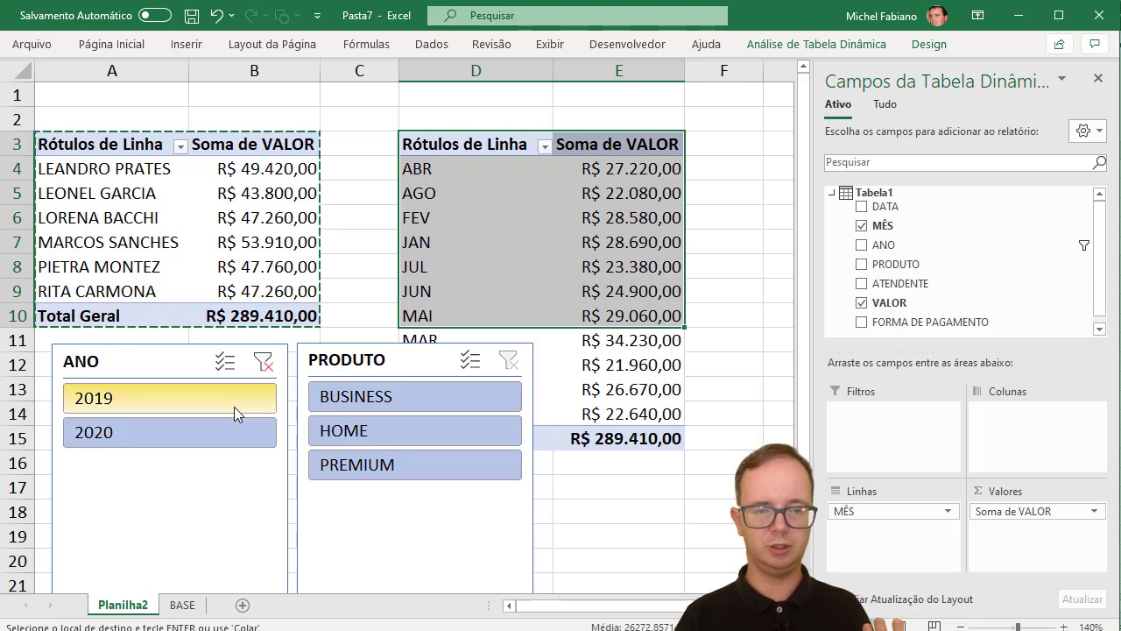
- Limit the PRODUTO slicer to BUSINESS and HOME, then select the left pivot A3:B10
click(413, 427)
click(414, 426)
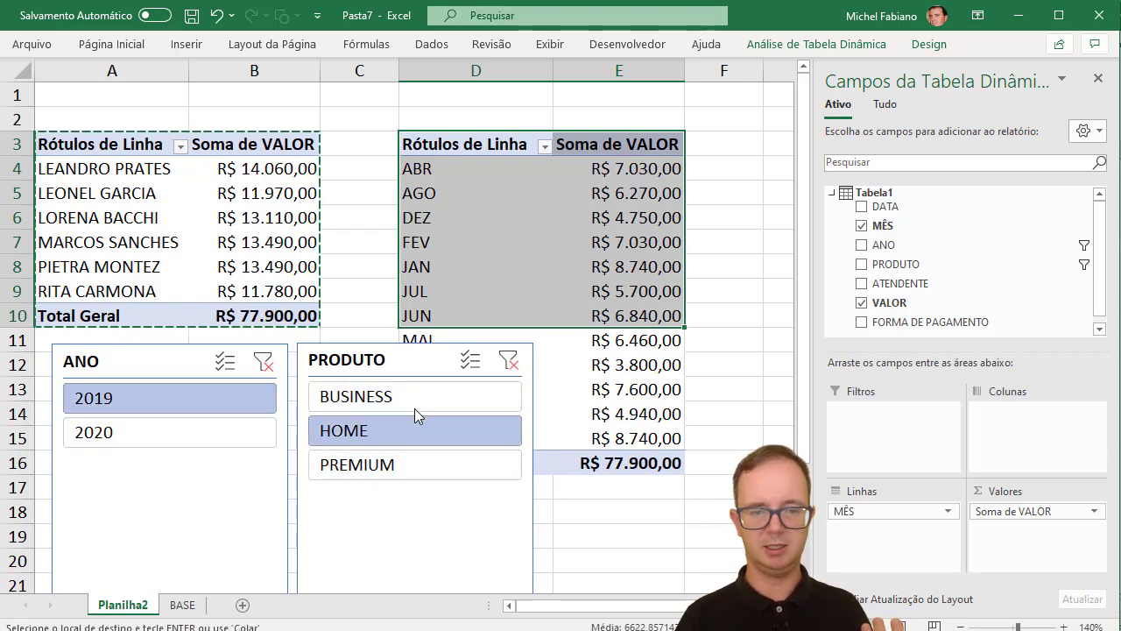
click(415, 399)
click(403, 464)
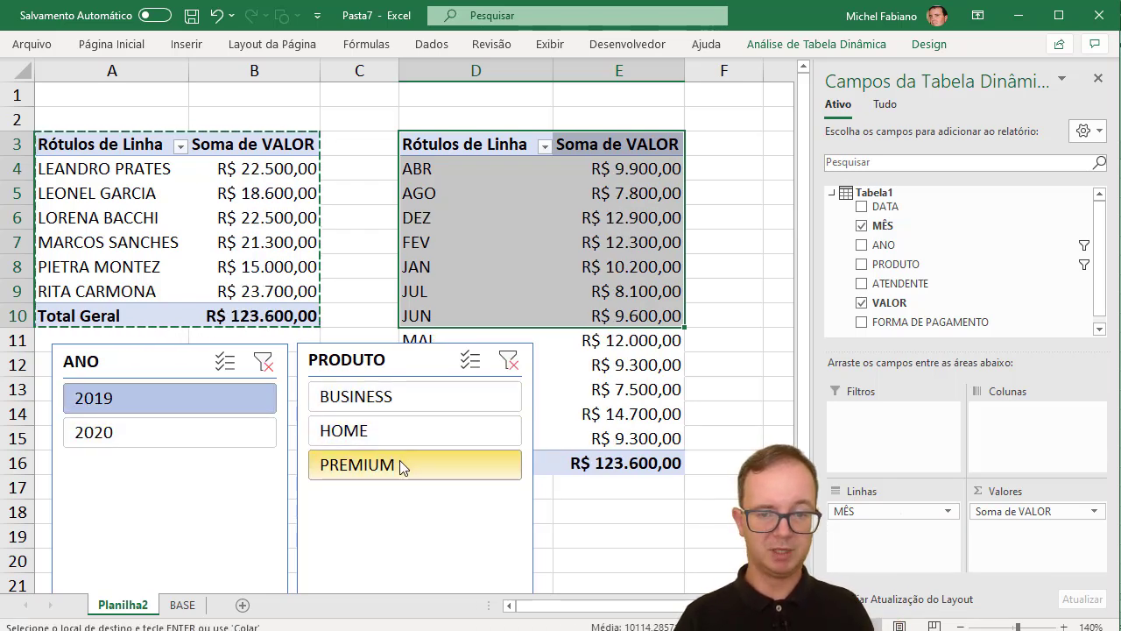
key(ctrl+z)
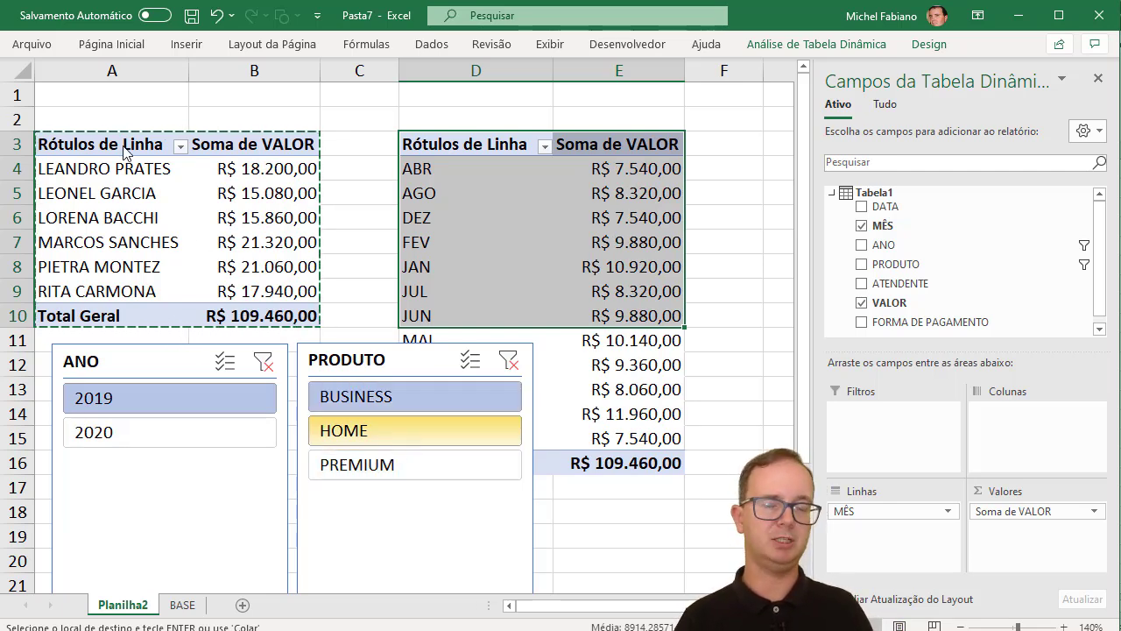
ctrl+click(414, 430)
drag(123, 145, 272, 312)
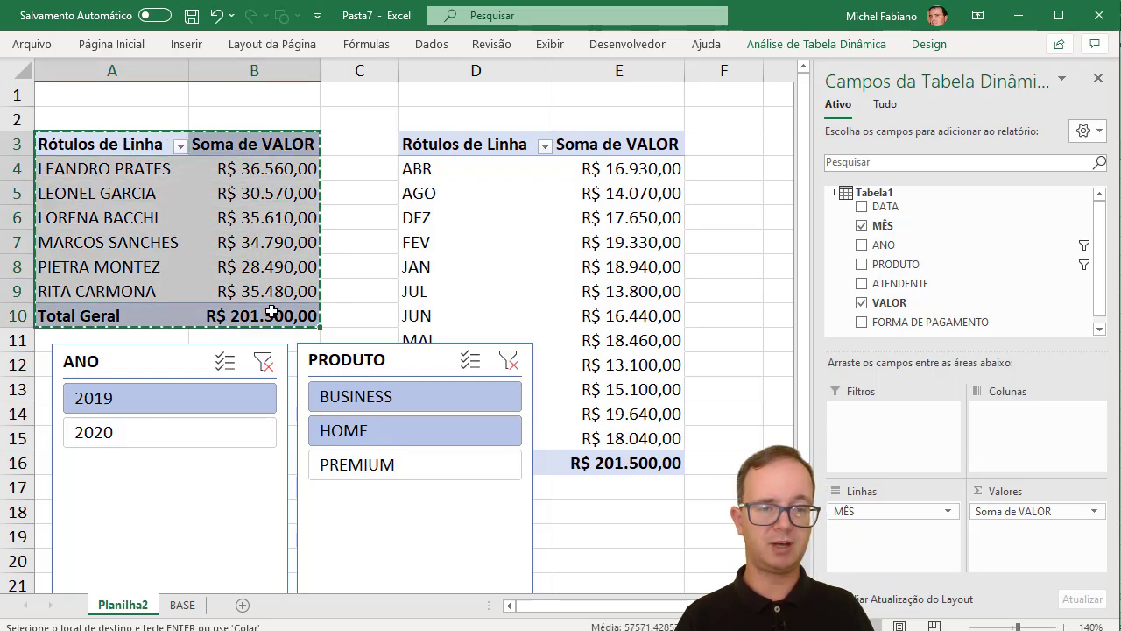
- Paste a third copy of the attendant pivot table at G3
click(776, 146)
key(ctrl+v)
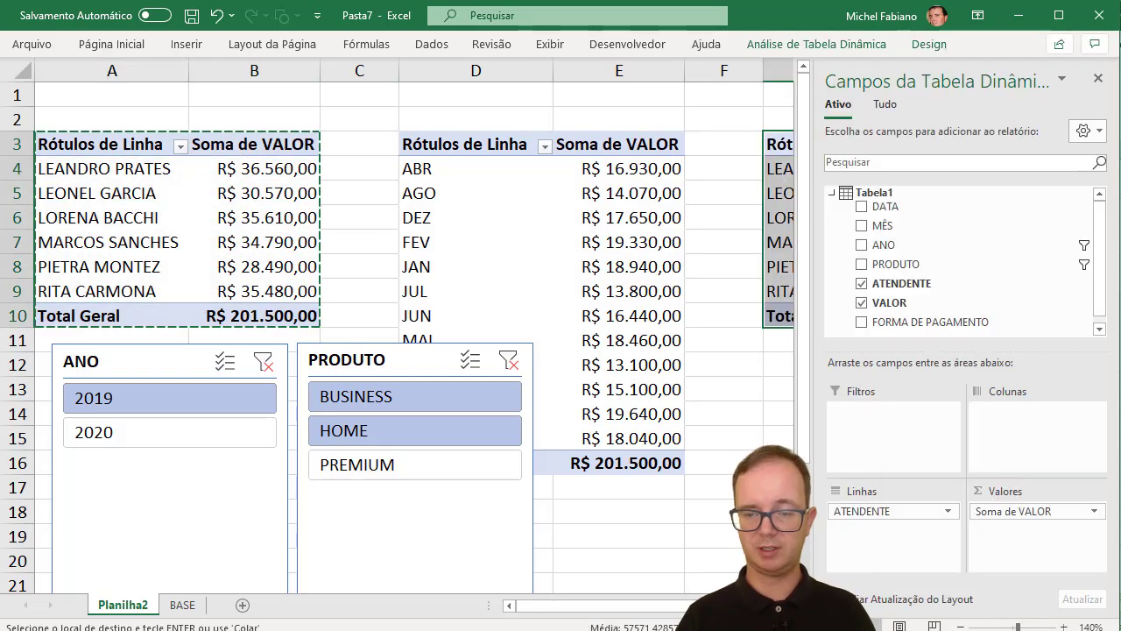
click(780, 585)
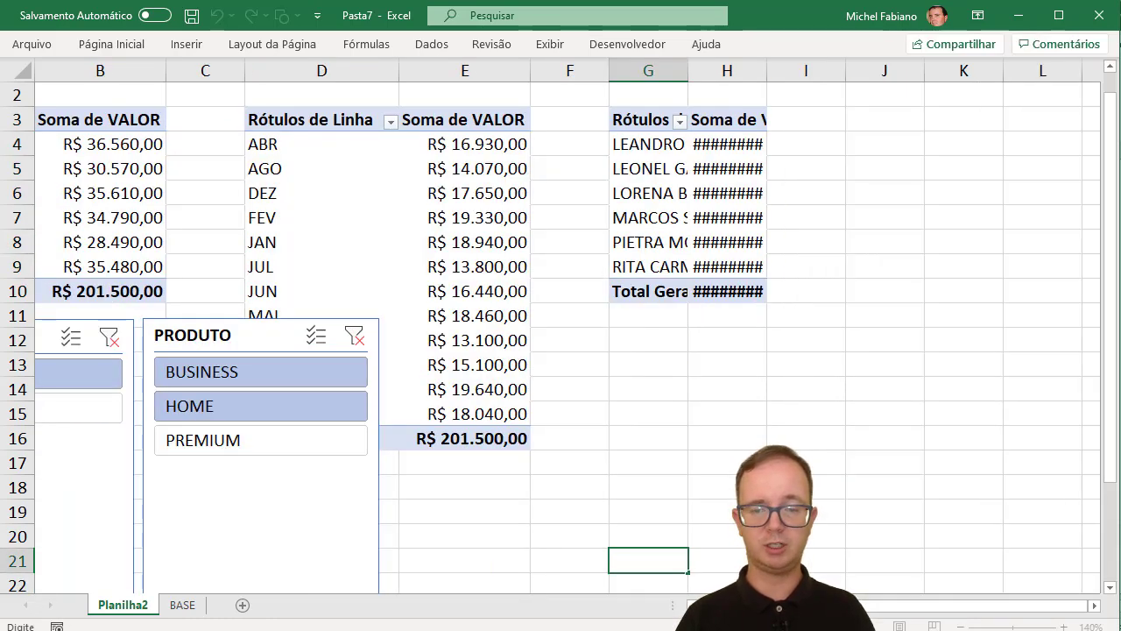
click(719, 143)
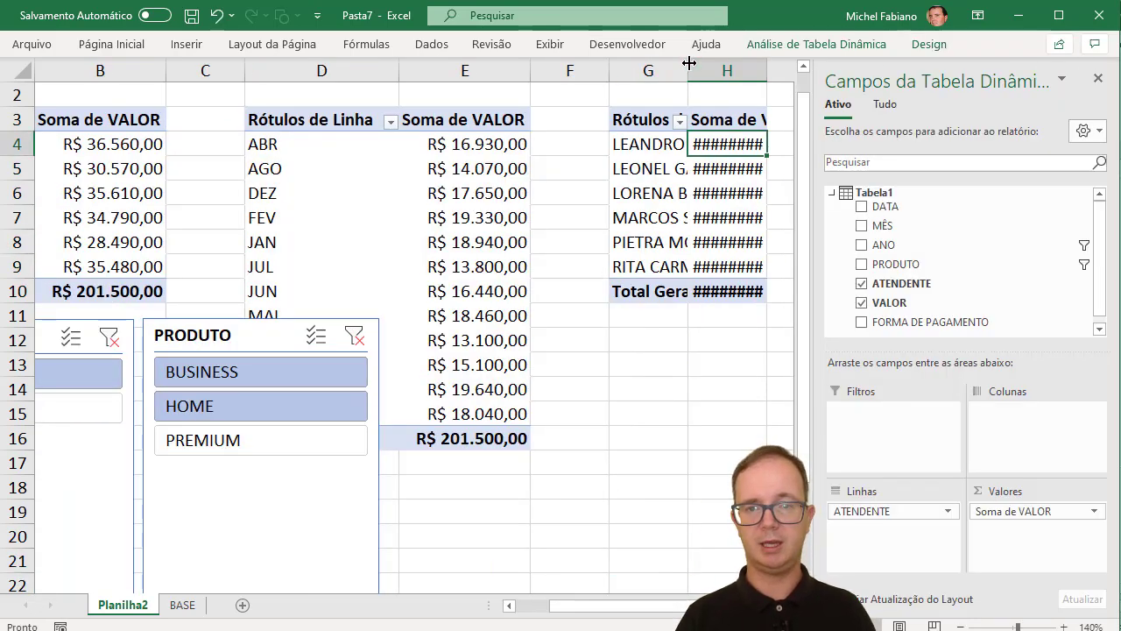
- Auto-fit columns G and H to show attendant names and full values
double_click(689, 70)
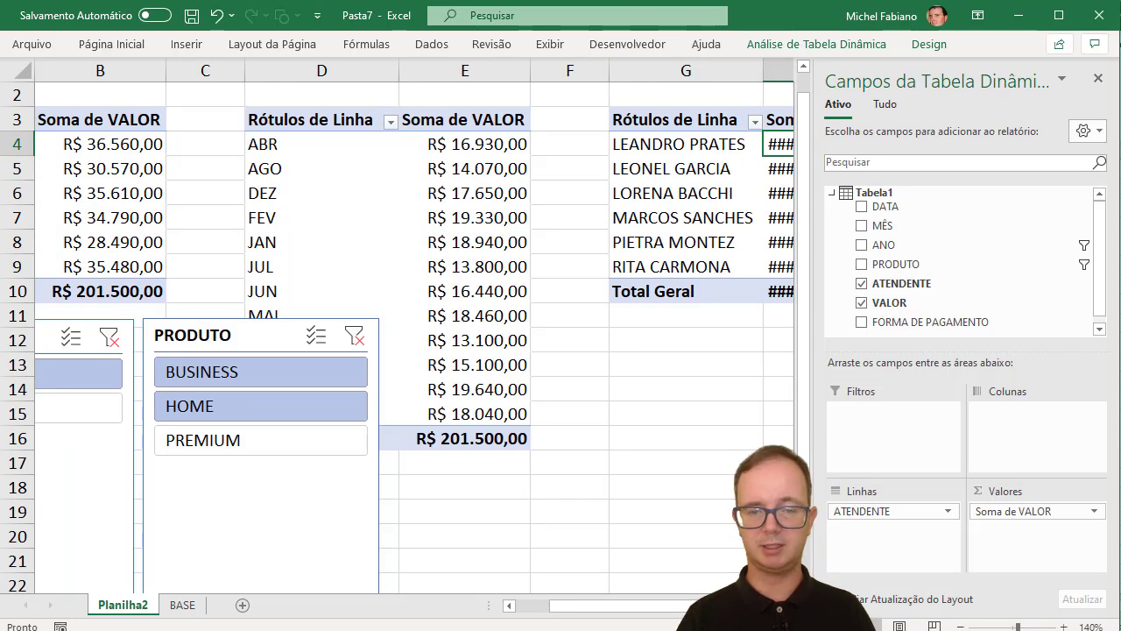
scroll(681, 116, right, 1)
scroll(682, 117, right, 1)
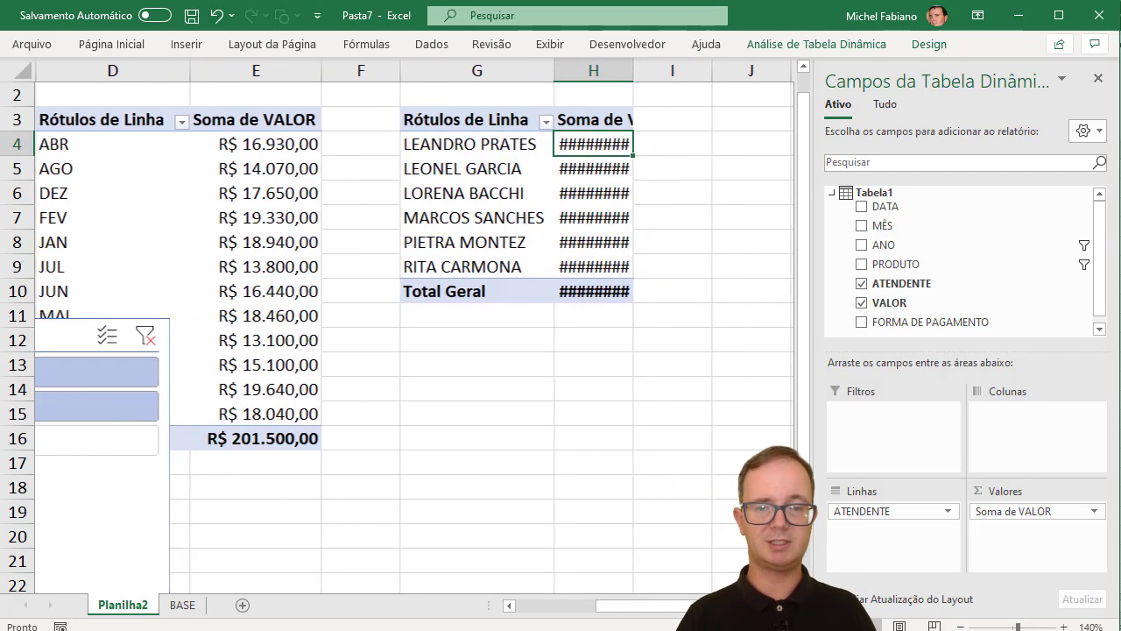
double_click(631, 71)
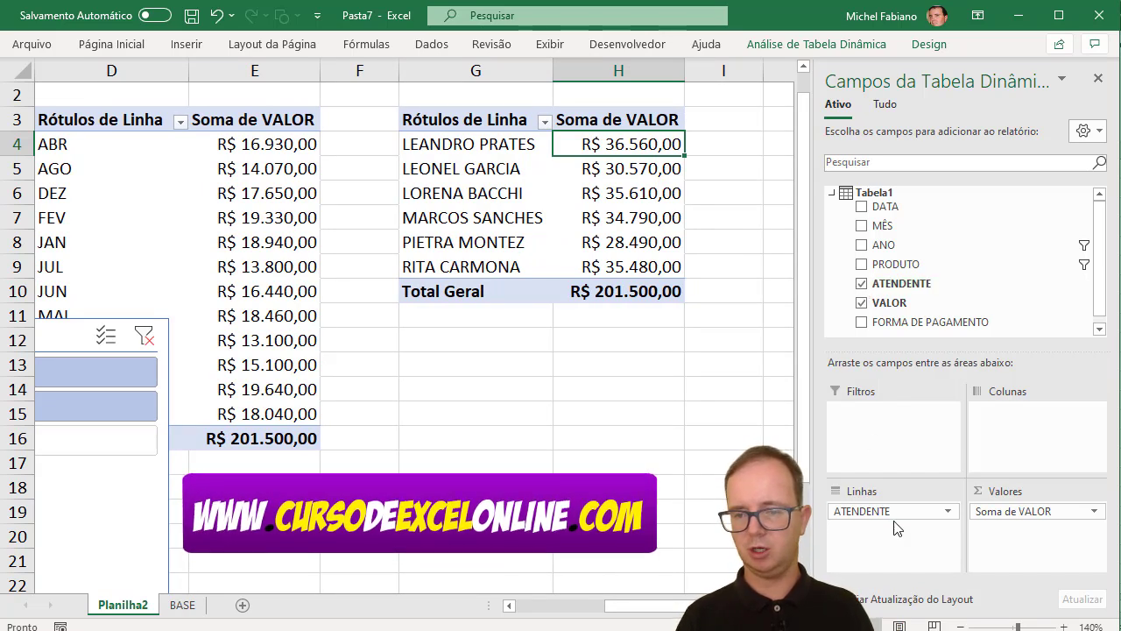
- Swap Soma de VALOR for Contagem de ATENDENTE in the G3 pivot and select counts H4:H10
drag(1014, 515, 998, 295)
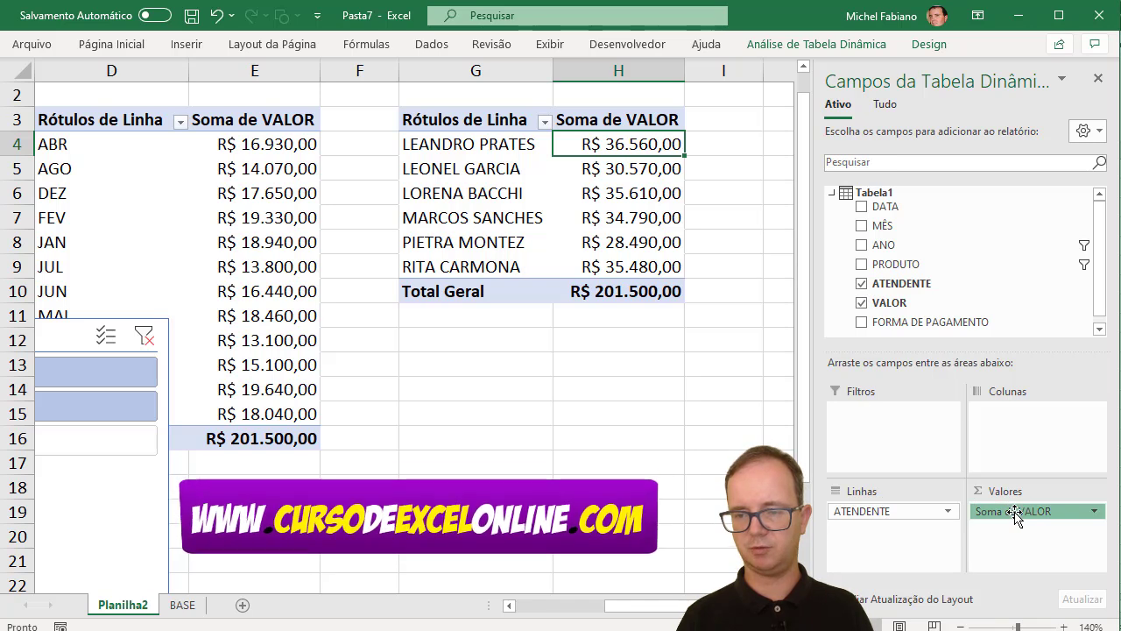
drag(922, 289, 1027, 536)
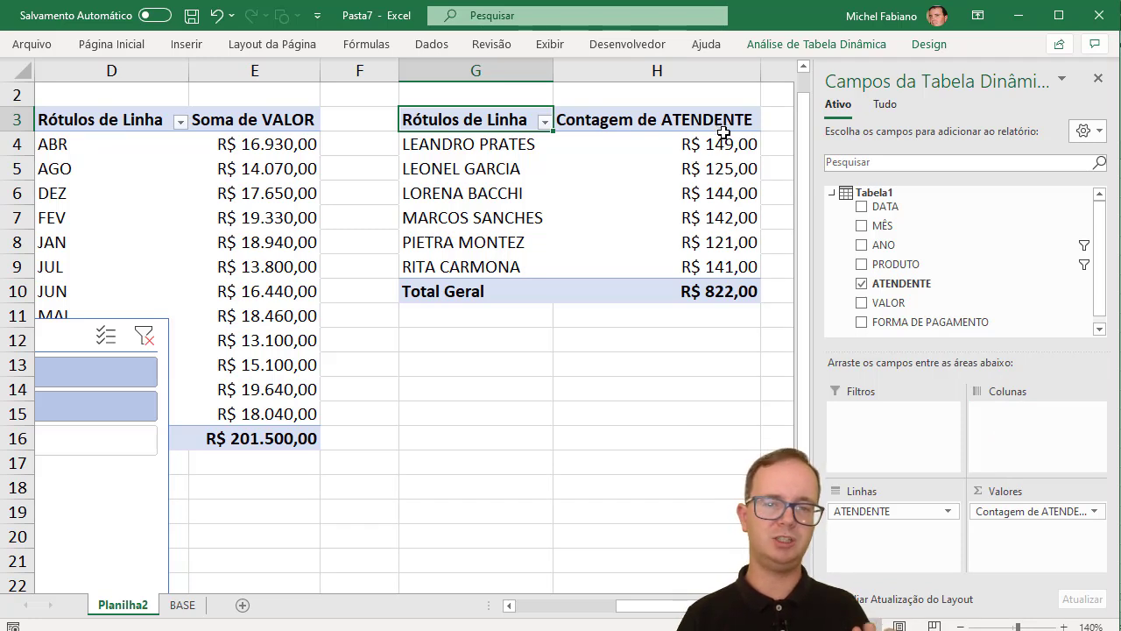
mouse_move(723, 135)
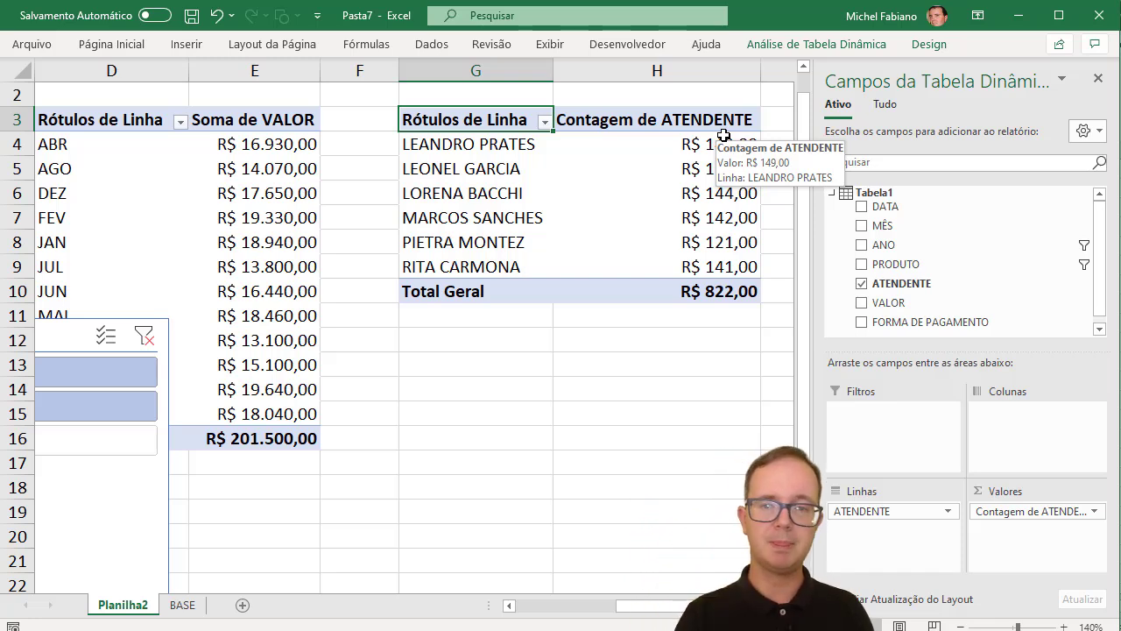
click(681, 144)
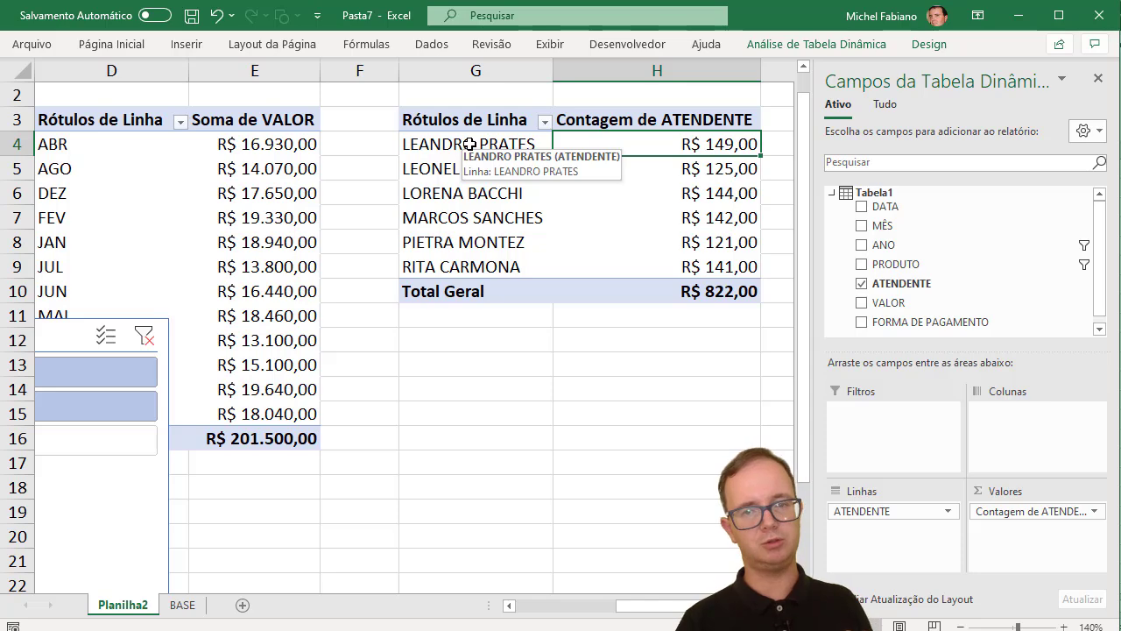
drag(674, 141, 662, 291)
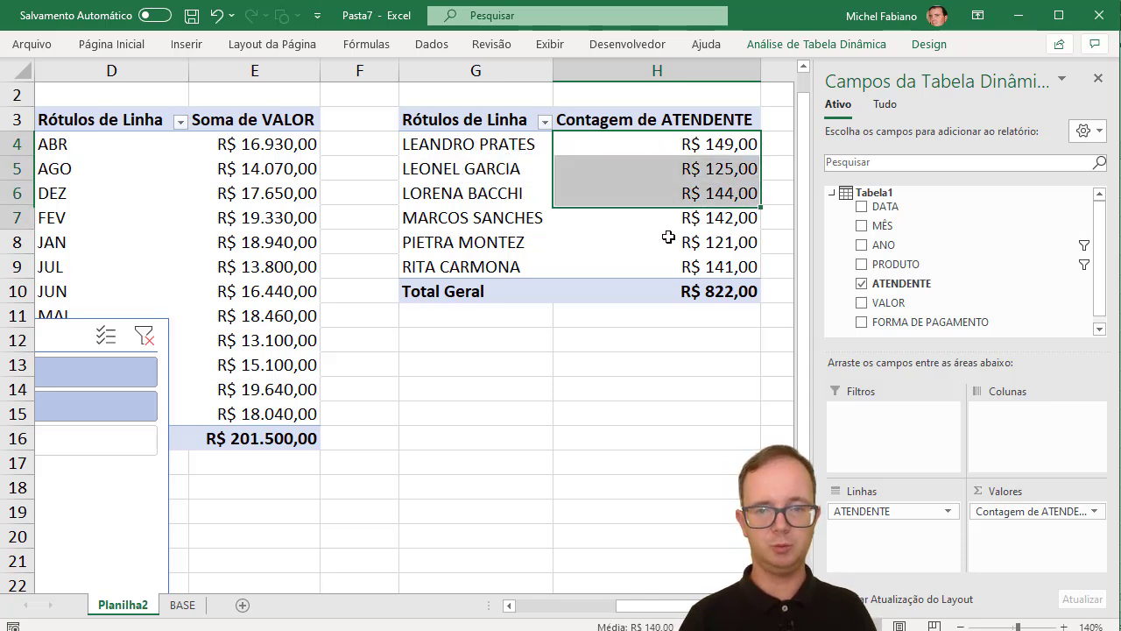
- Format the attendant counts as Número with 0 decimal places
key(ctrl+1)
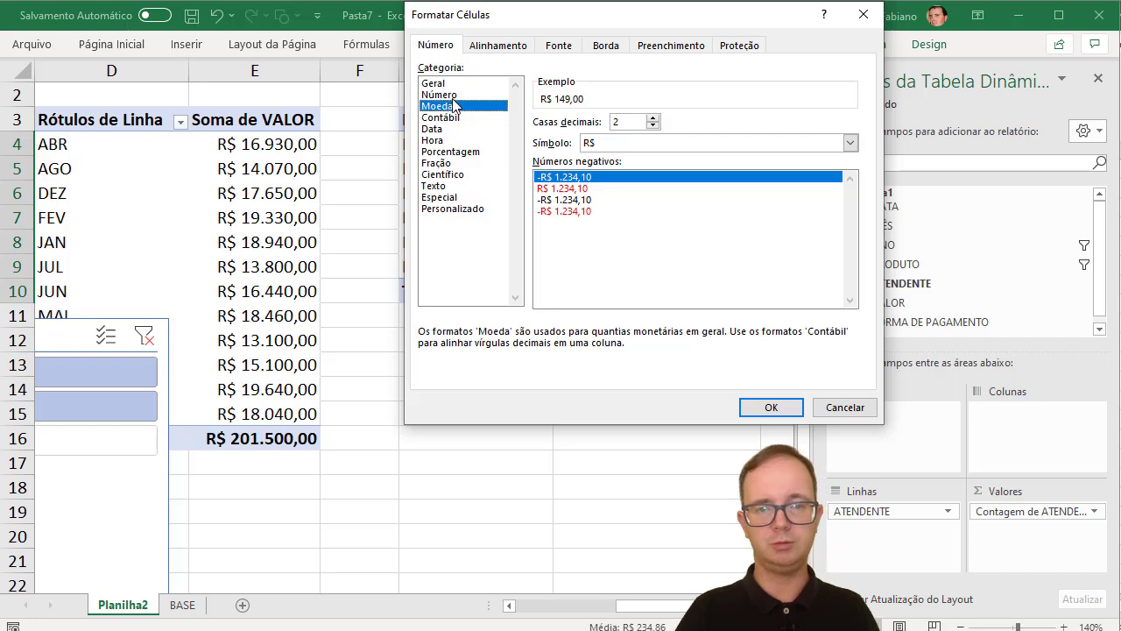
key(Up)
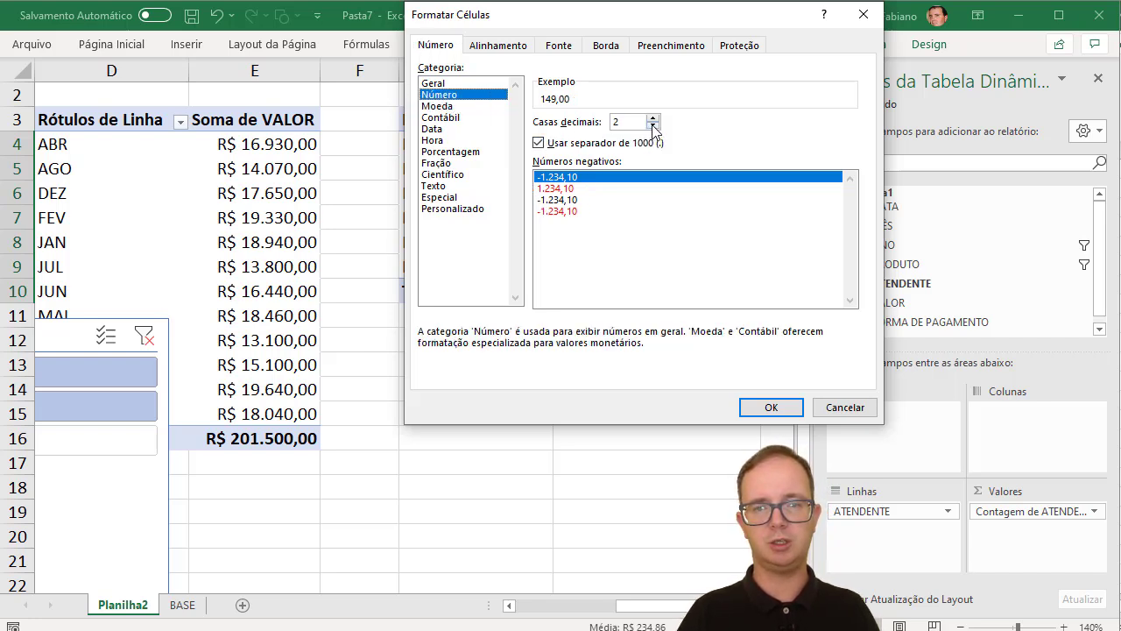
click(770, 409)
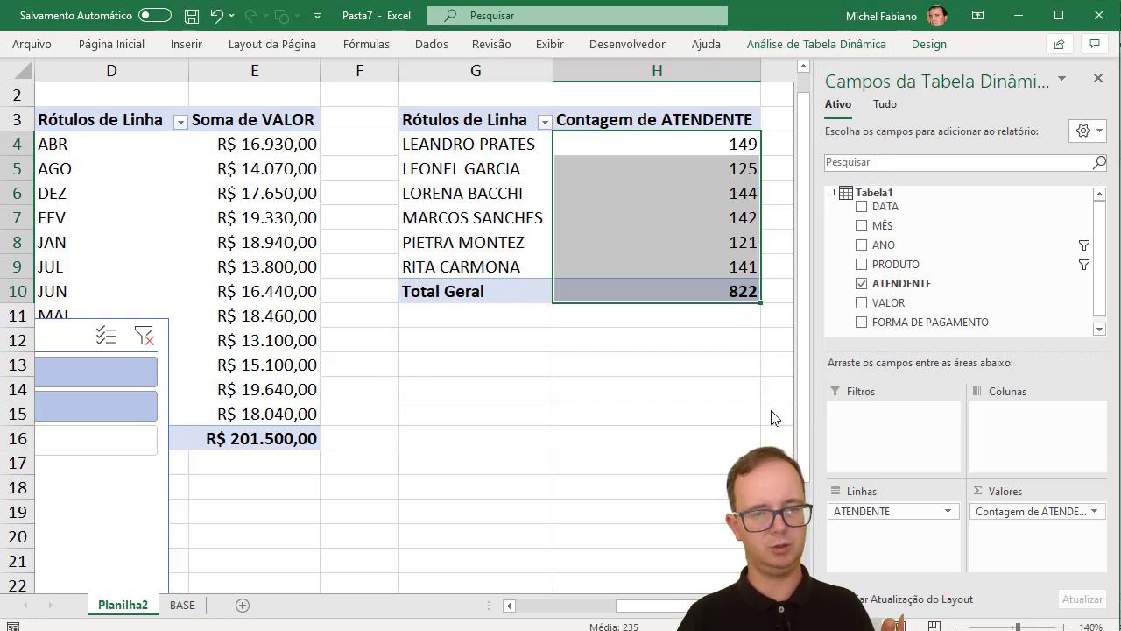
- Copy the G3:H10 pivot to J3 and widen column J
mouse_move(517, 119)
mouse_down()
mouse_move(626, 224)
mouse_move(646, 284)
mouse_up()
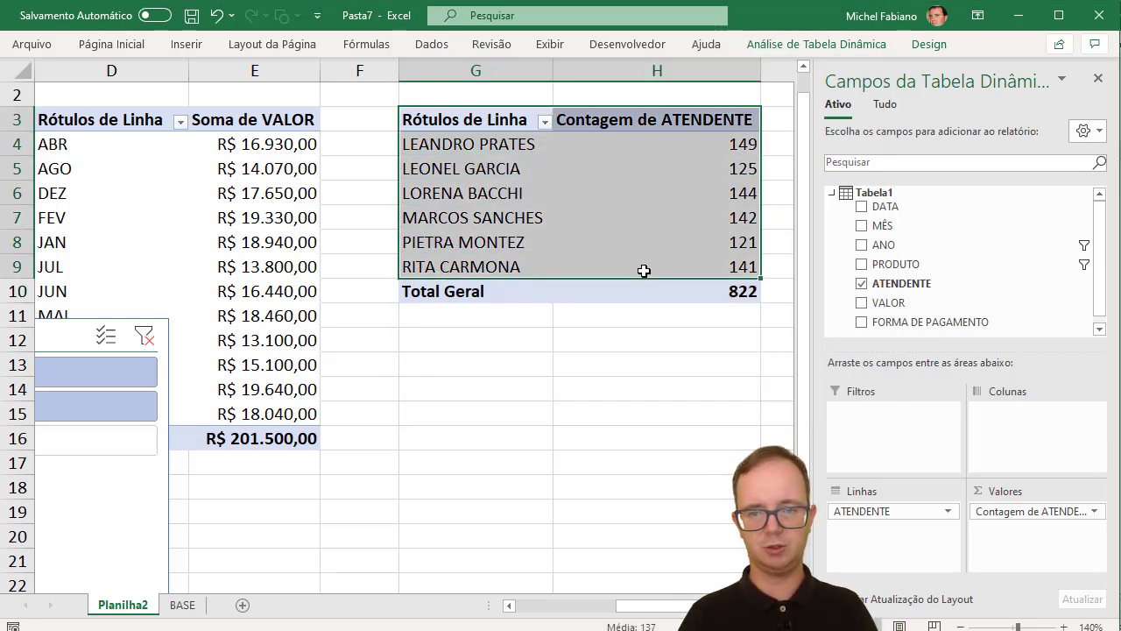
key(ctrl+c)
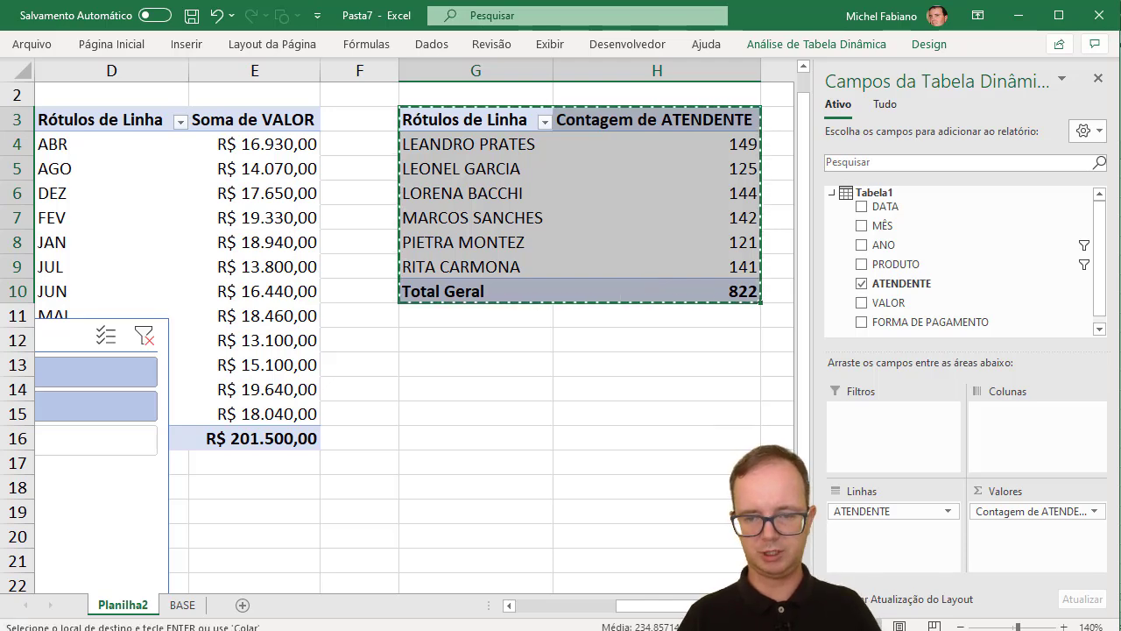
scroll(608, 288, right, 3)
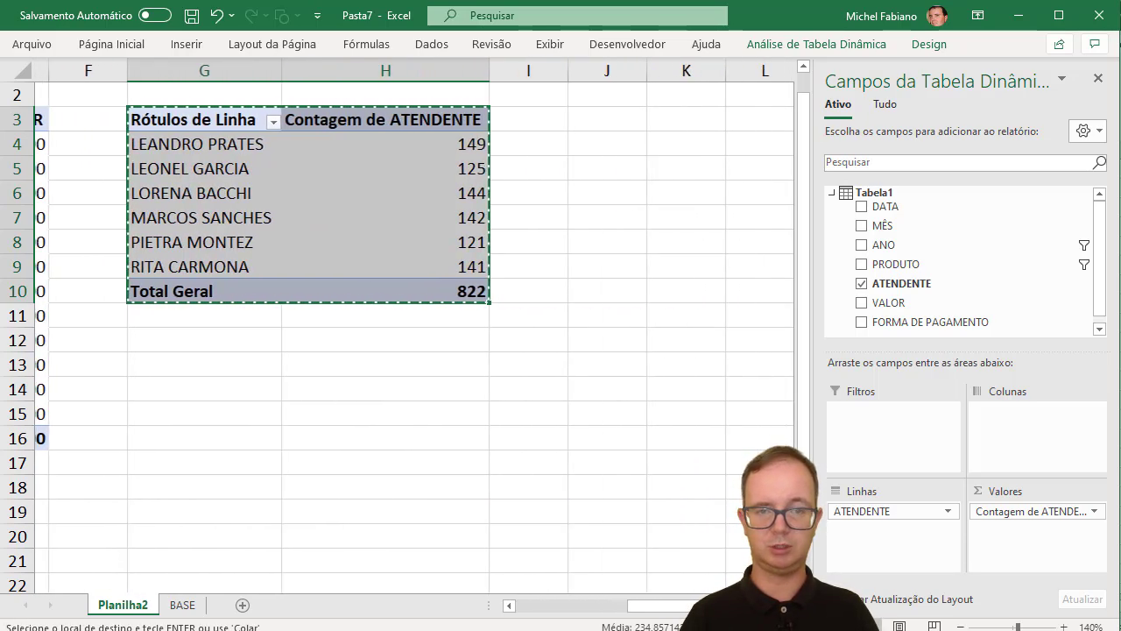
drag(436, 119, 514, 113)
click(513, 114)
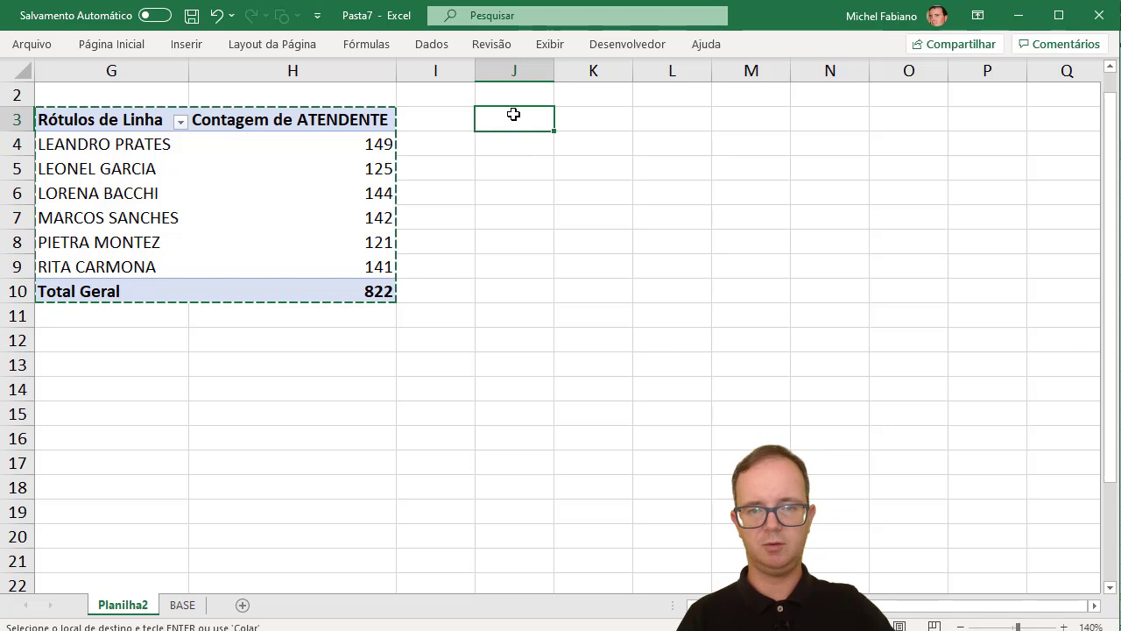
key(ctrl+v)
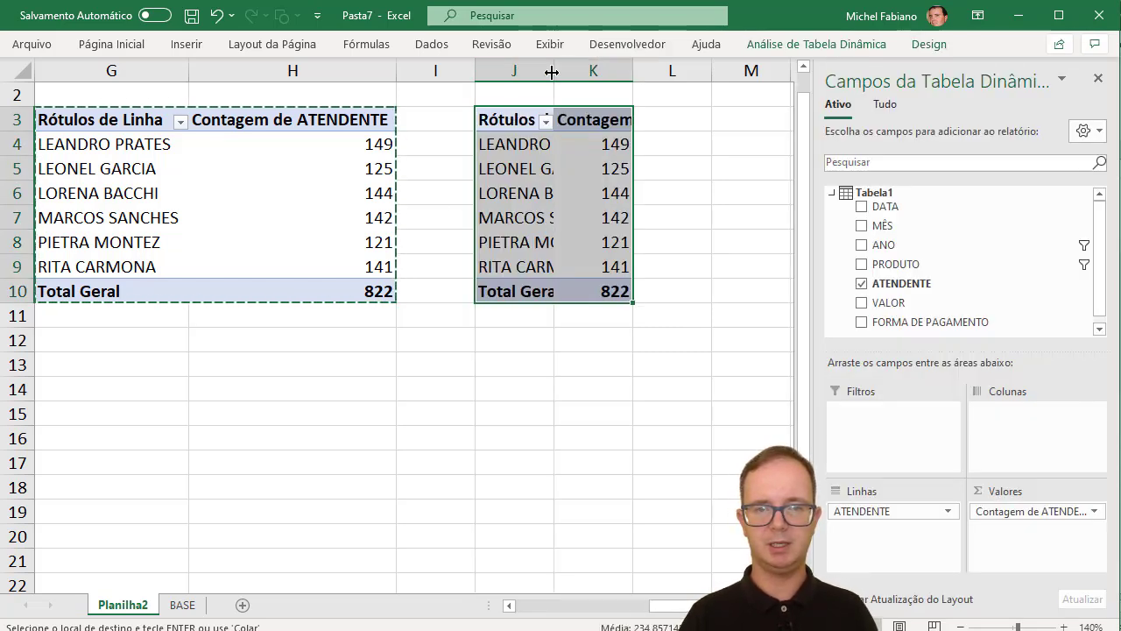
double_click(551, 73)
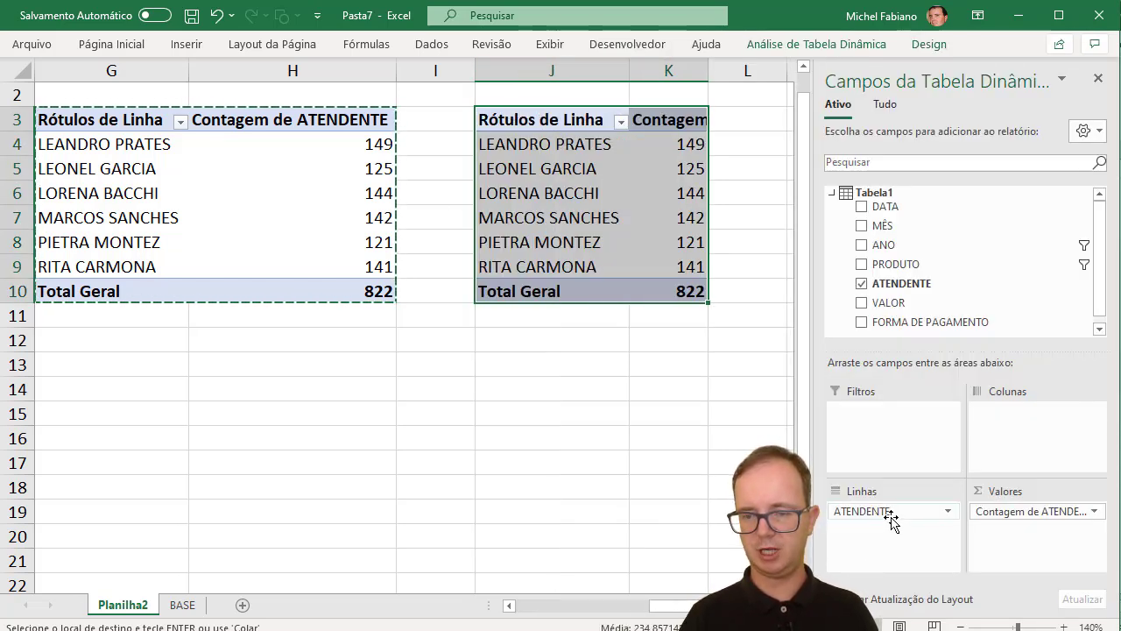
- Set the J3 pivot to FORMA DE PAGAMENTO in Linhas and summed VALOR in Valores
mouse_move(880, 511)
mouse_down()
mouse_move(1000, 299)
mouse_move(921, 260)
mouse_up()
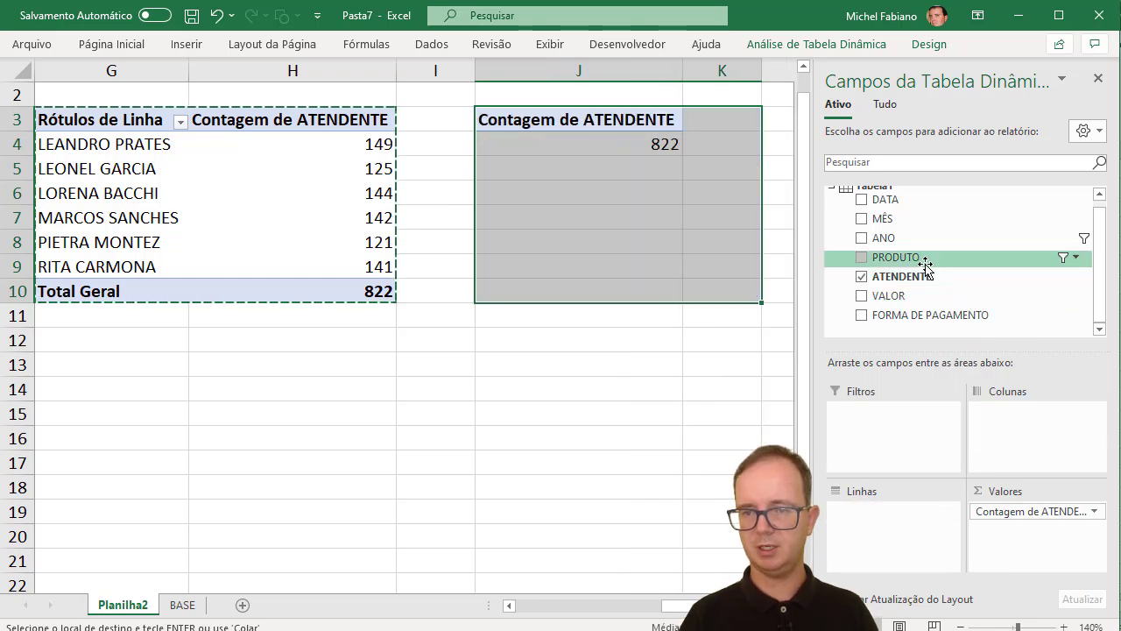
mouse_move(929, 315)
mouse_down()
mouse_move(895, 400)
mouse_move(906, 542)
mouse_up()
drag(1009, 517, 1007, 294)
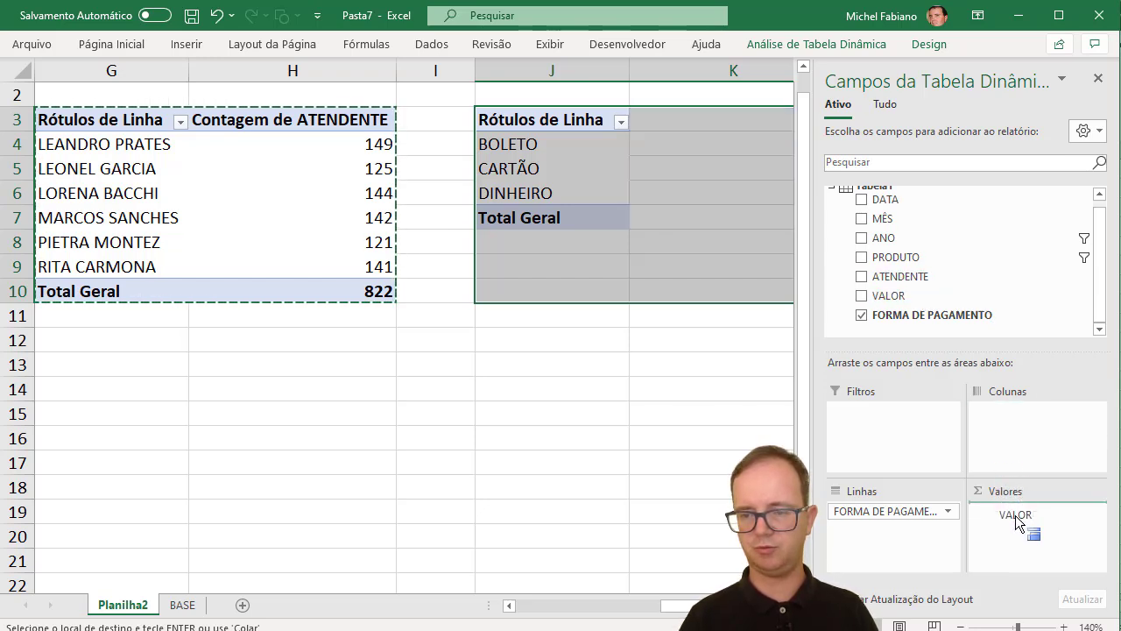
drag(920, 297, 1015, 516)
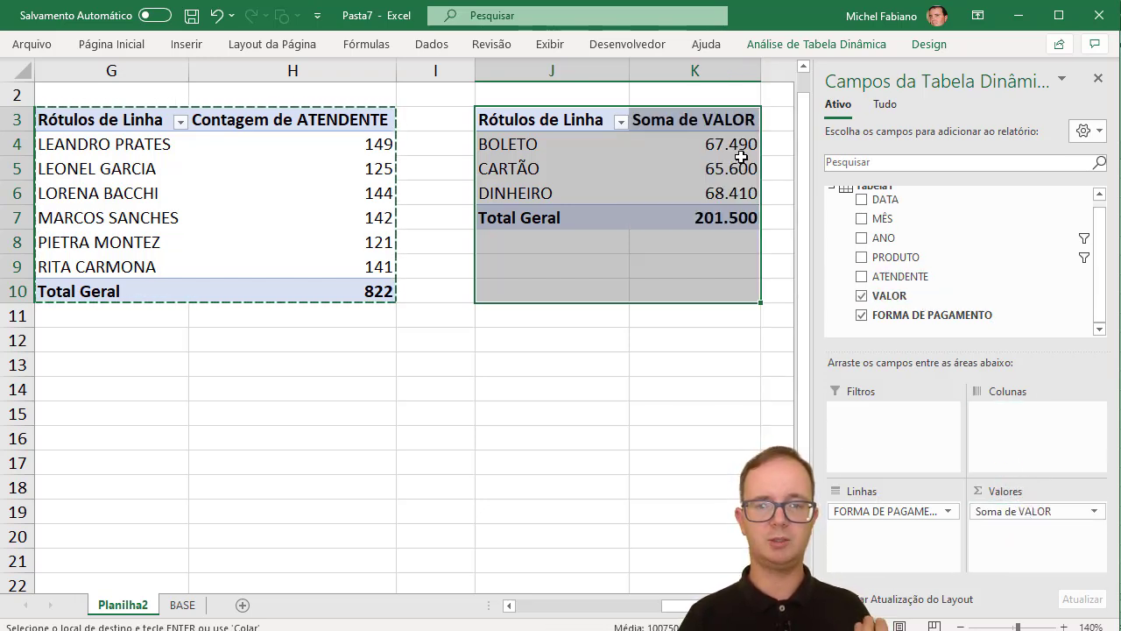
- Format the payment-type amounts K4:K7 as Moeda with 0 decimals
drag(719, 143, 717, 219)
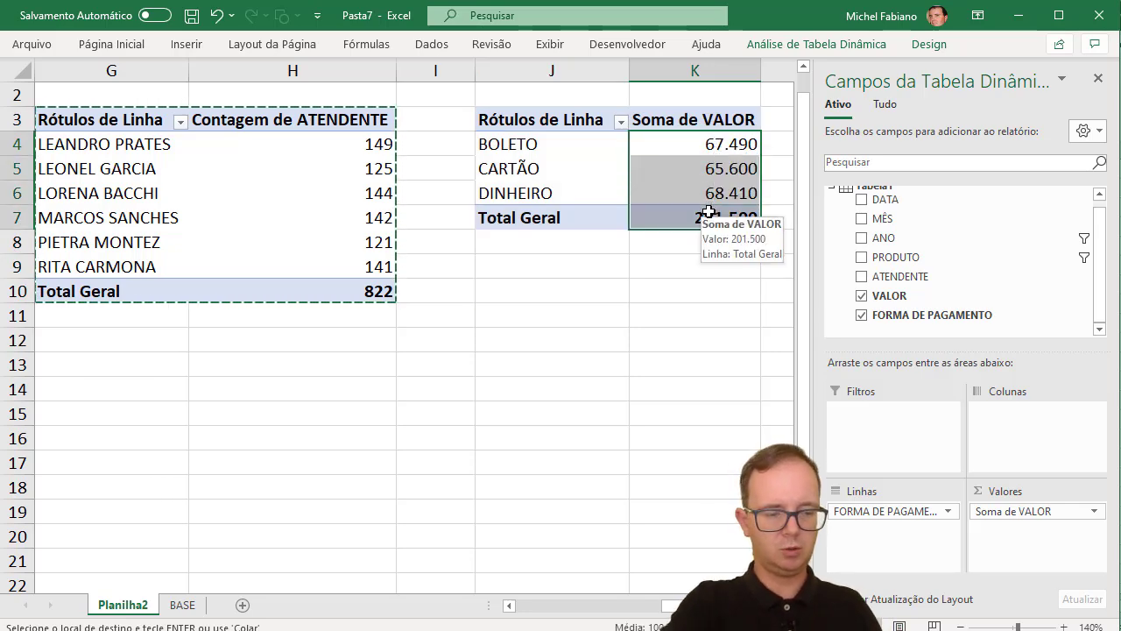
key(ctrl+1)
click(447, 106)
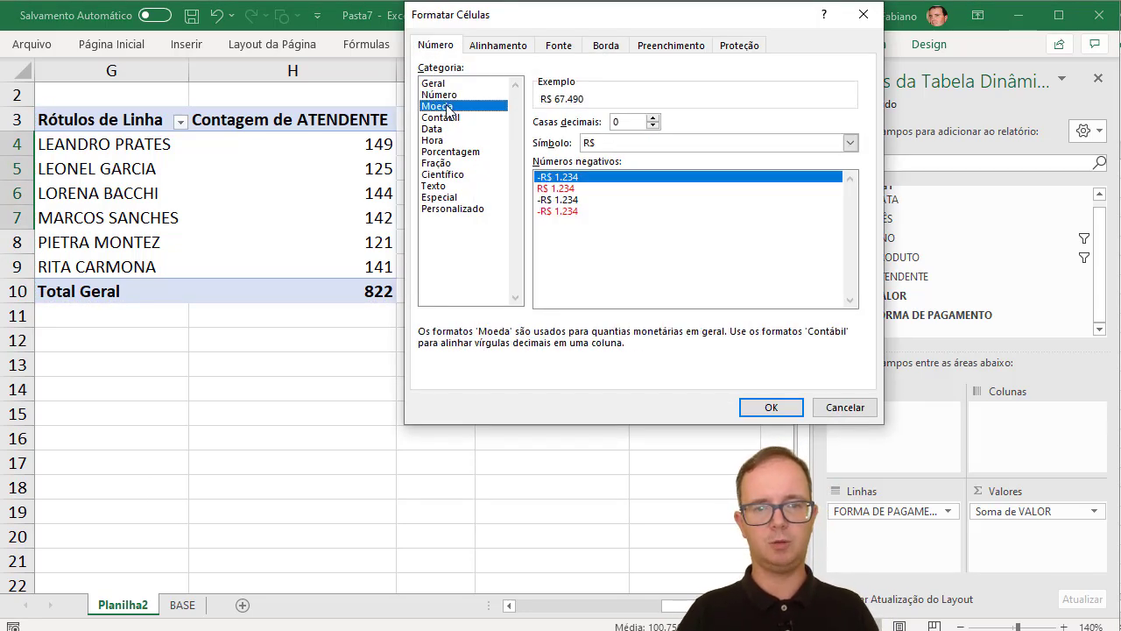
click(753, 406)
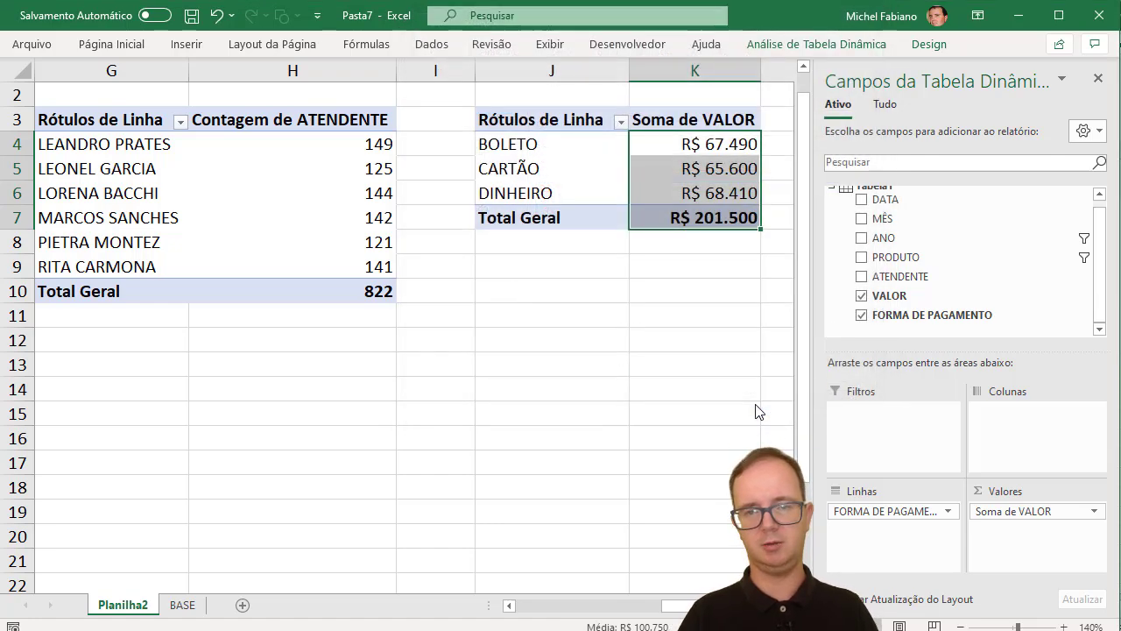
click(755, 404)
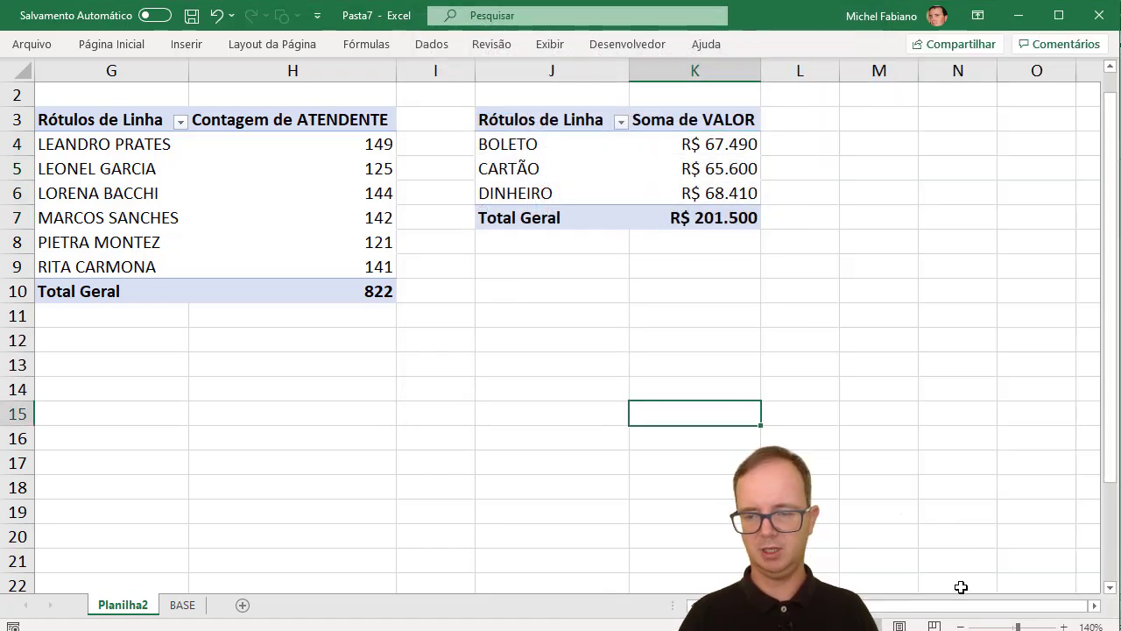
click(960, 626)
click(960, 625)
click(961, 626)
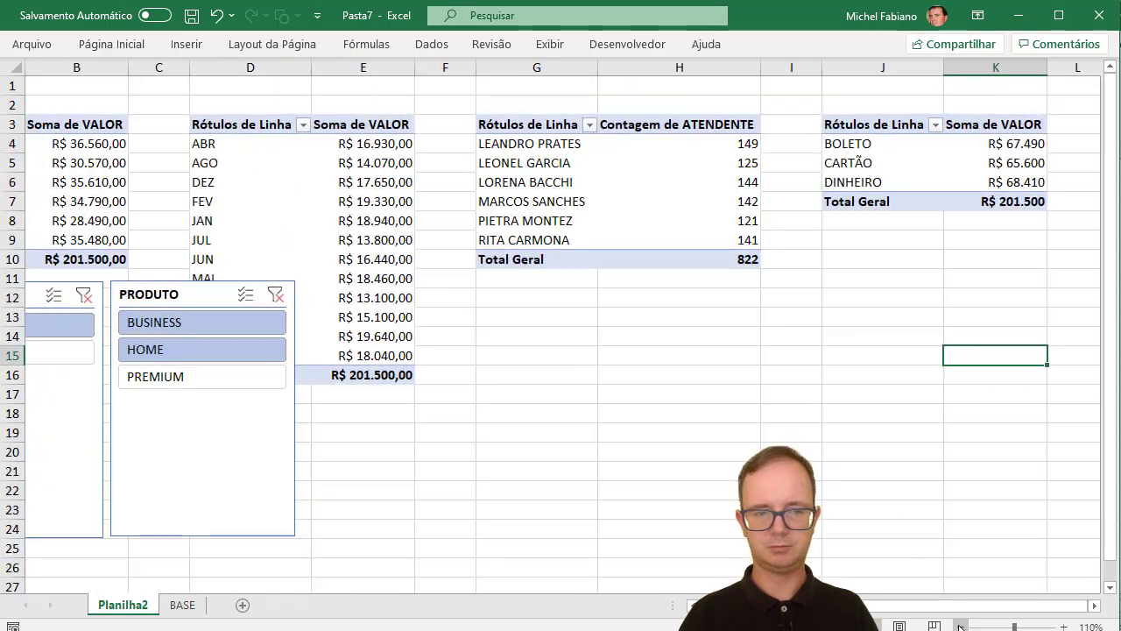
click(960, 625)
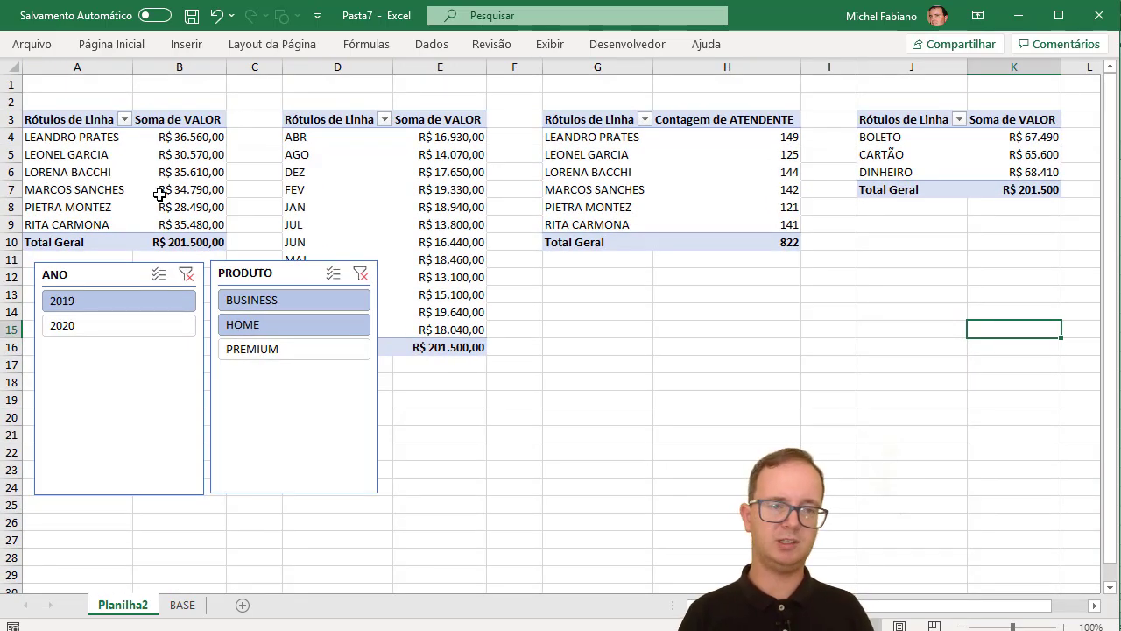
mouse_move(167, 191)
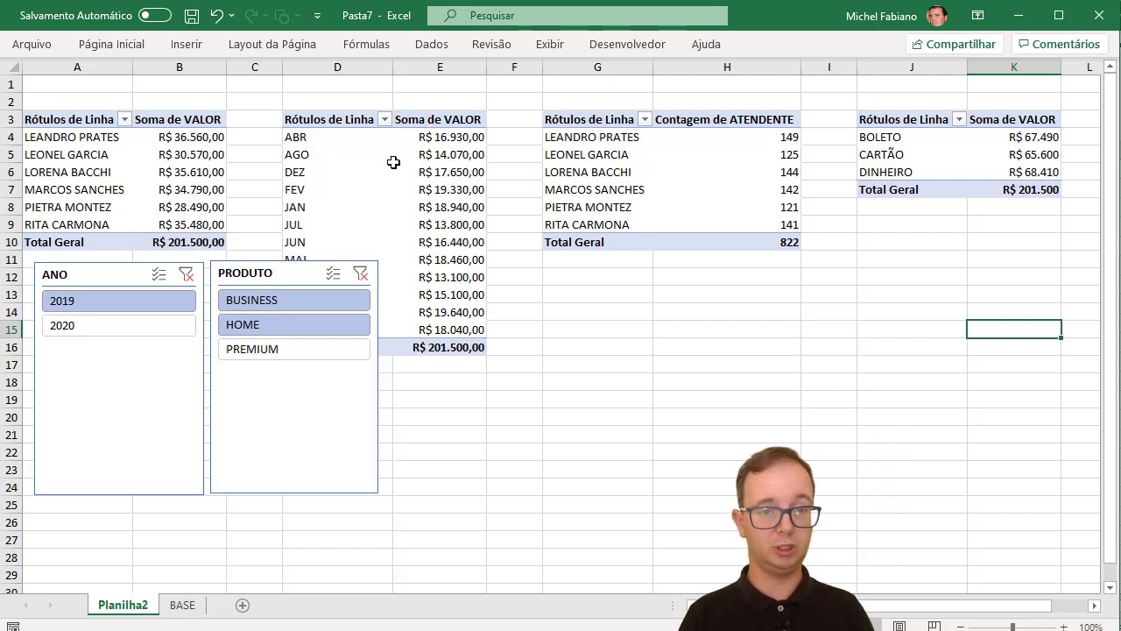
mouse_move(393, 162)
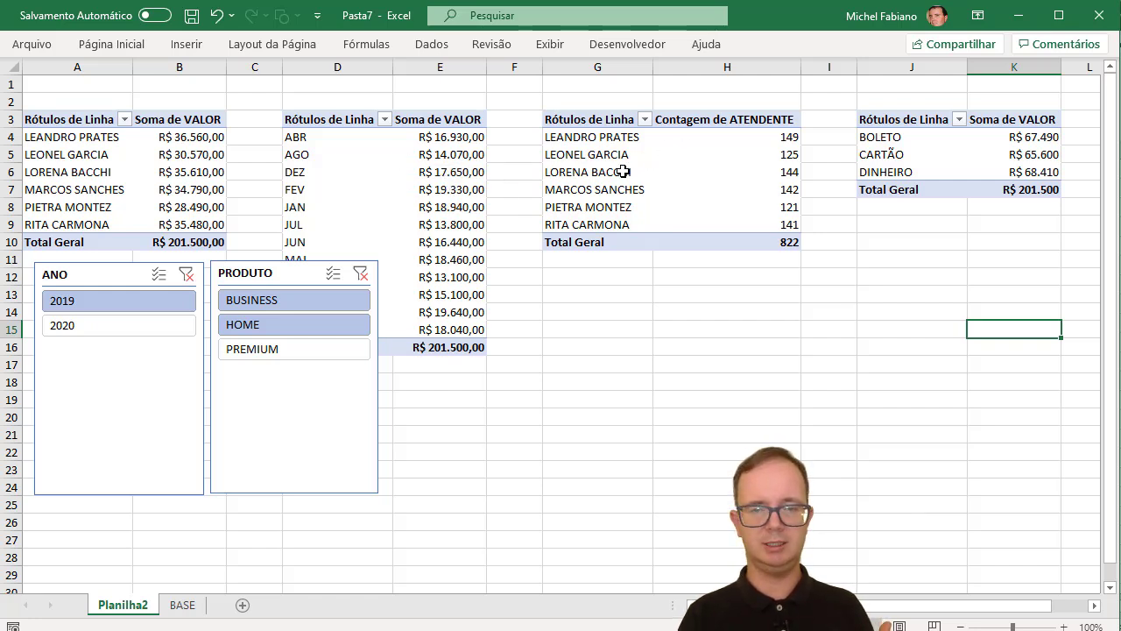
click(623, 171)
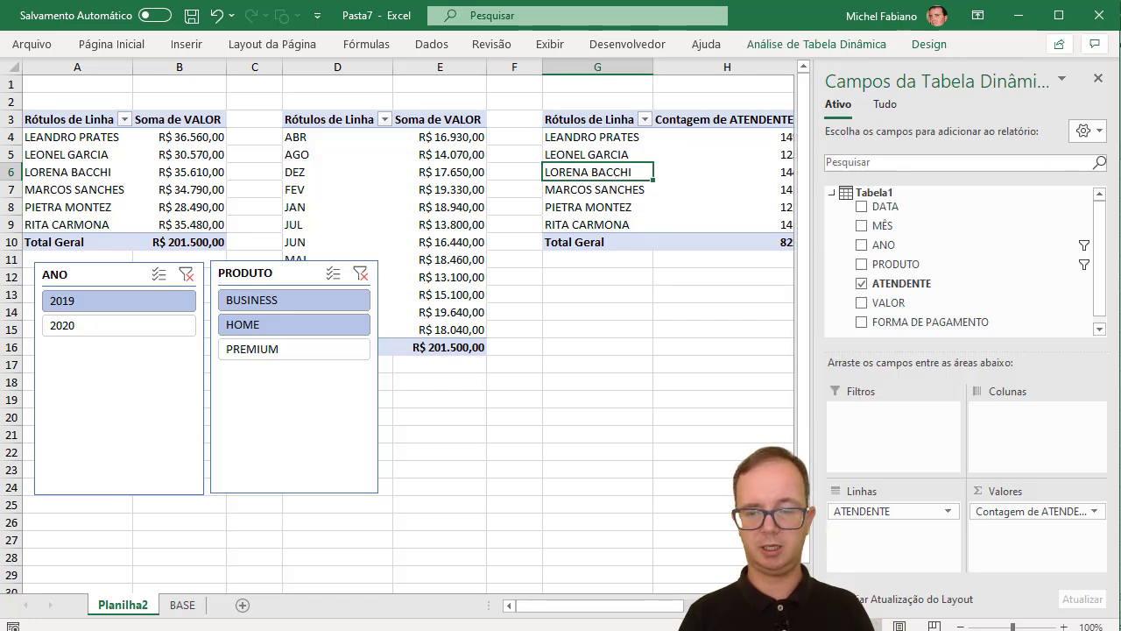
scroll(408, 326, right, 2)
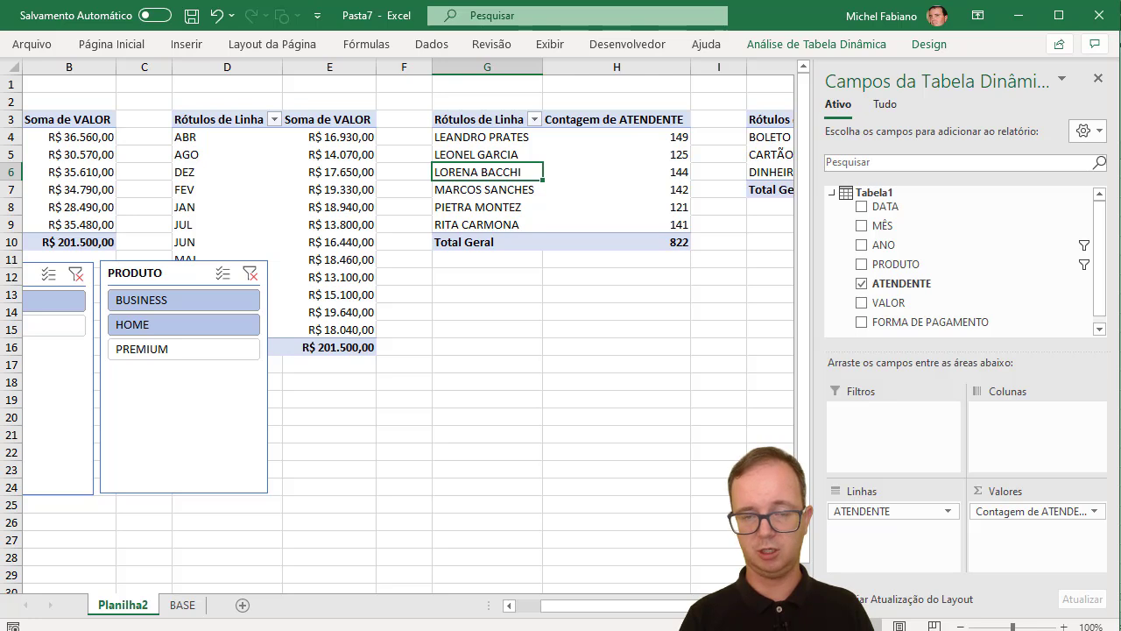
scroll(408, 326, right, 2)
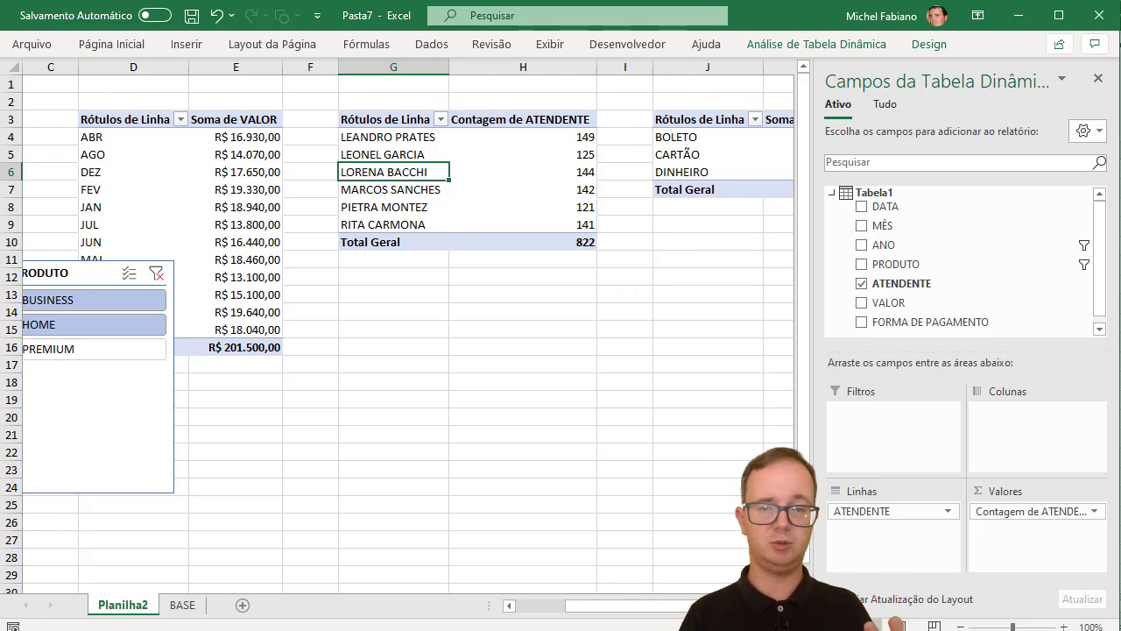
scroll(557, 199, right, 2)
scroll(556, 199, right, 2)
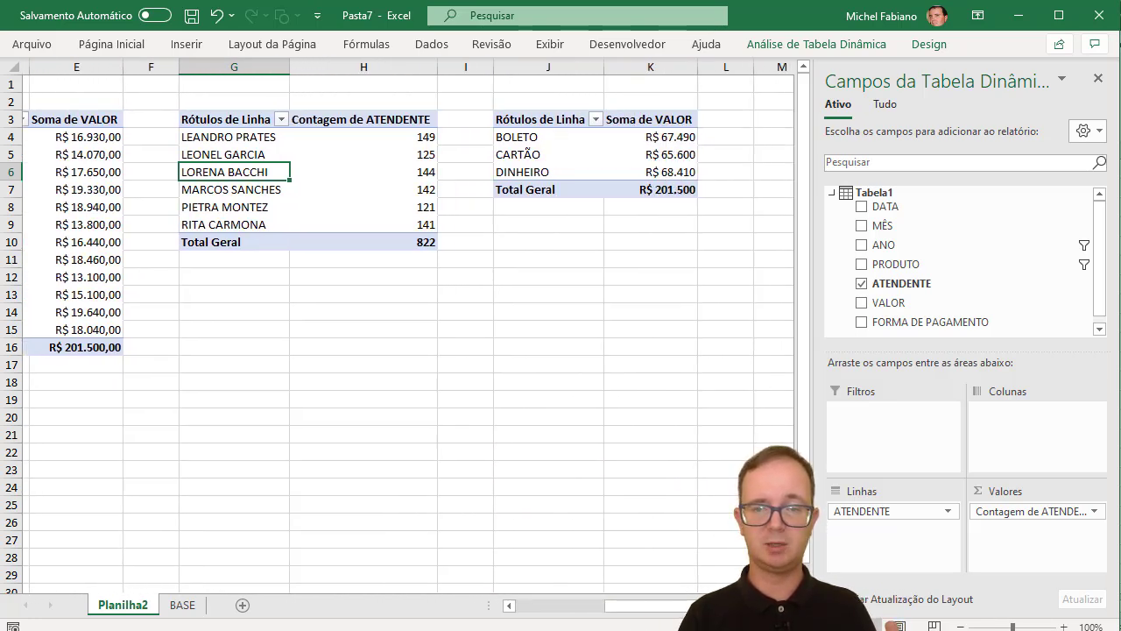
scroll(557, 200, right, 2)
click(549, 156)
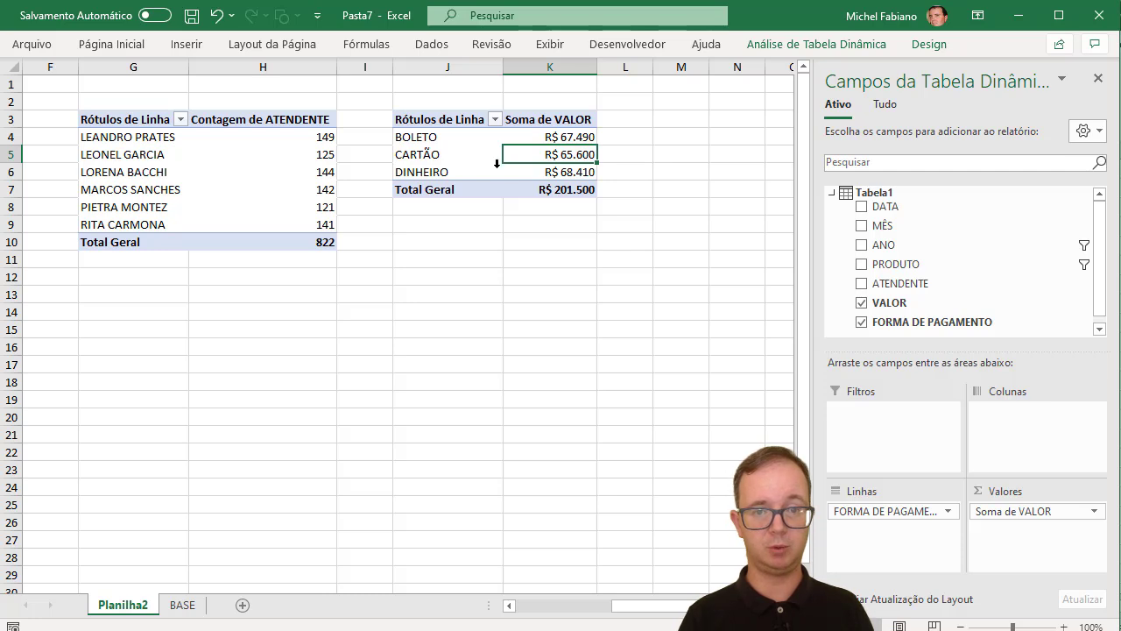
- Copy the J3:K7 payment-type pivot to M3 and auto-fit columns M and N
drag(587, 172, 454, 167)
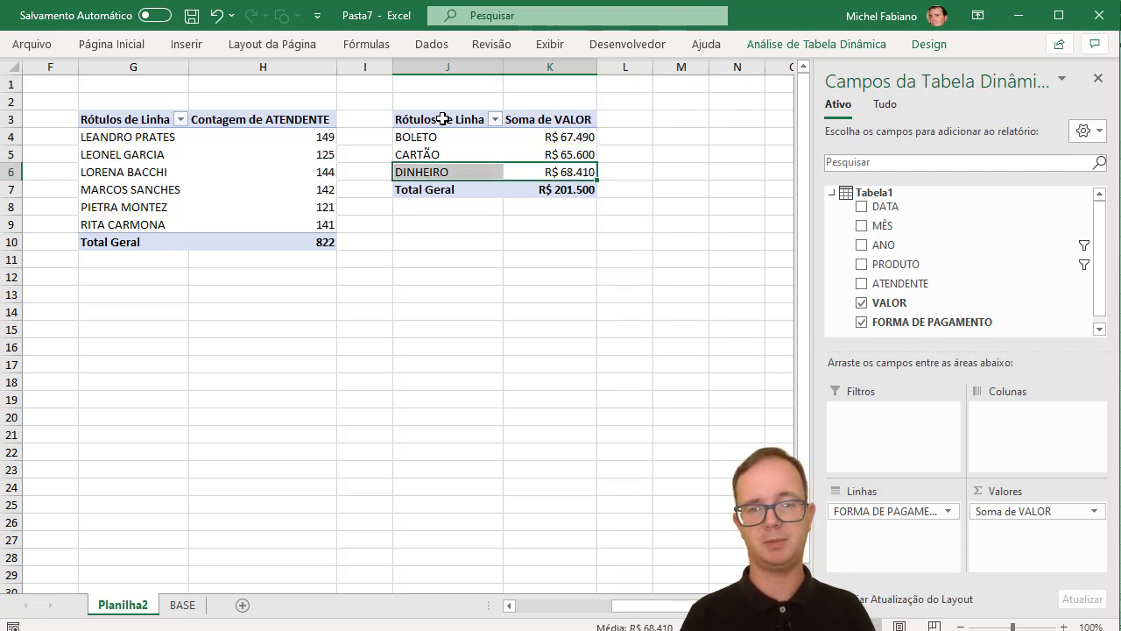
drag(443, 118, 559, 183)
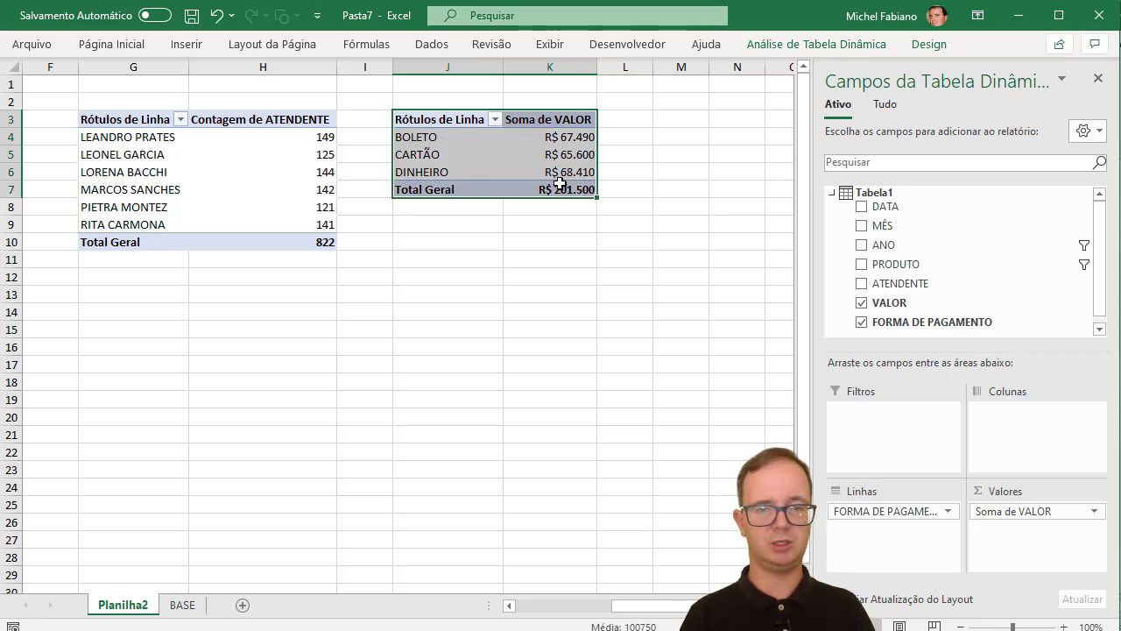
key(ctrl+c)
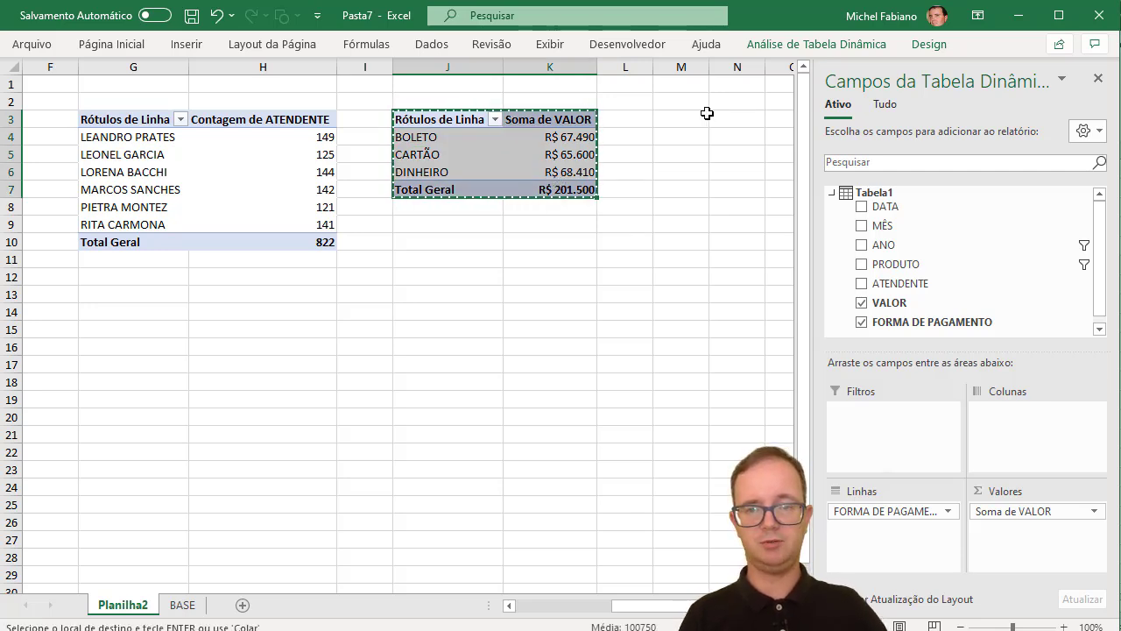
click(707, 113)
key(ctrl+v)
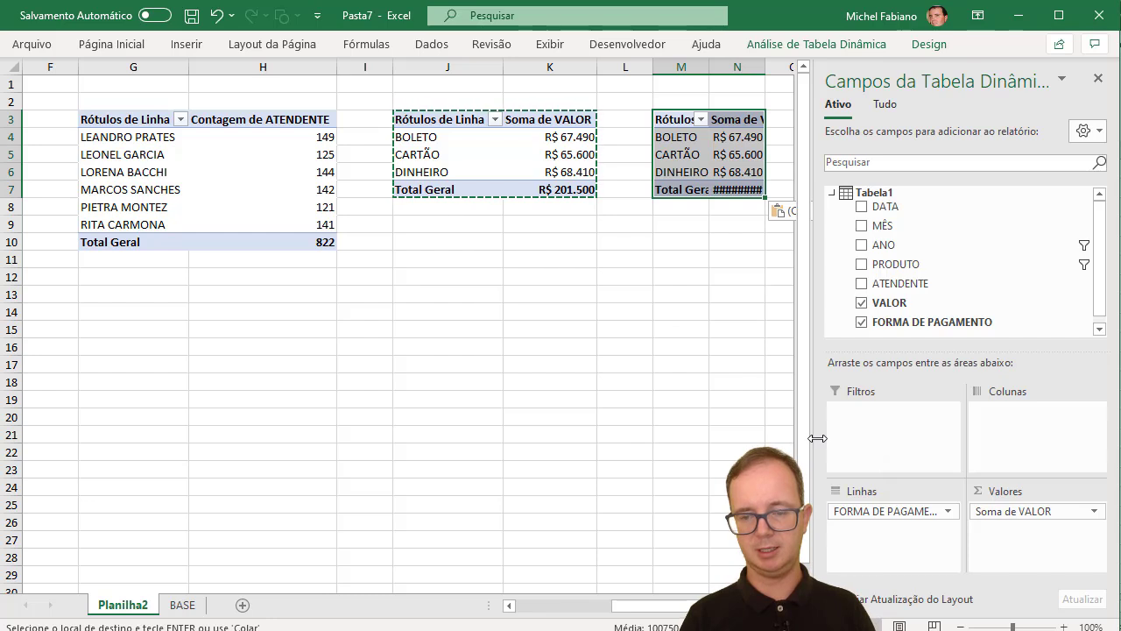
scroll(394, 155, right, 3)
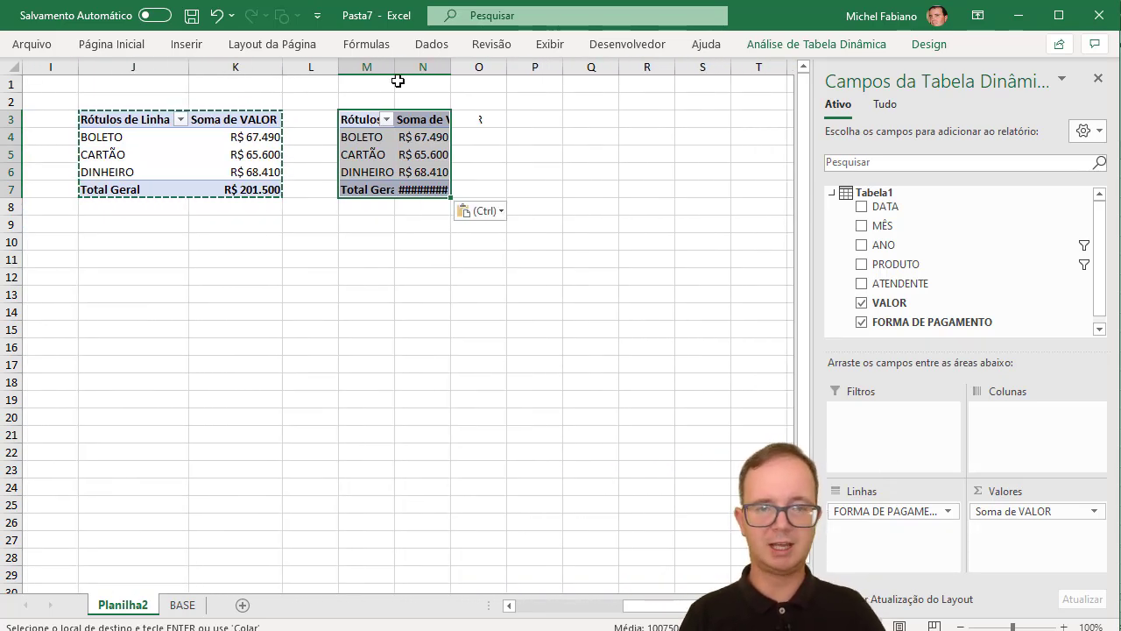
double_click(395, 71)
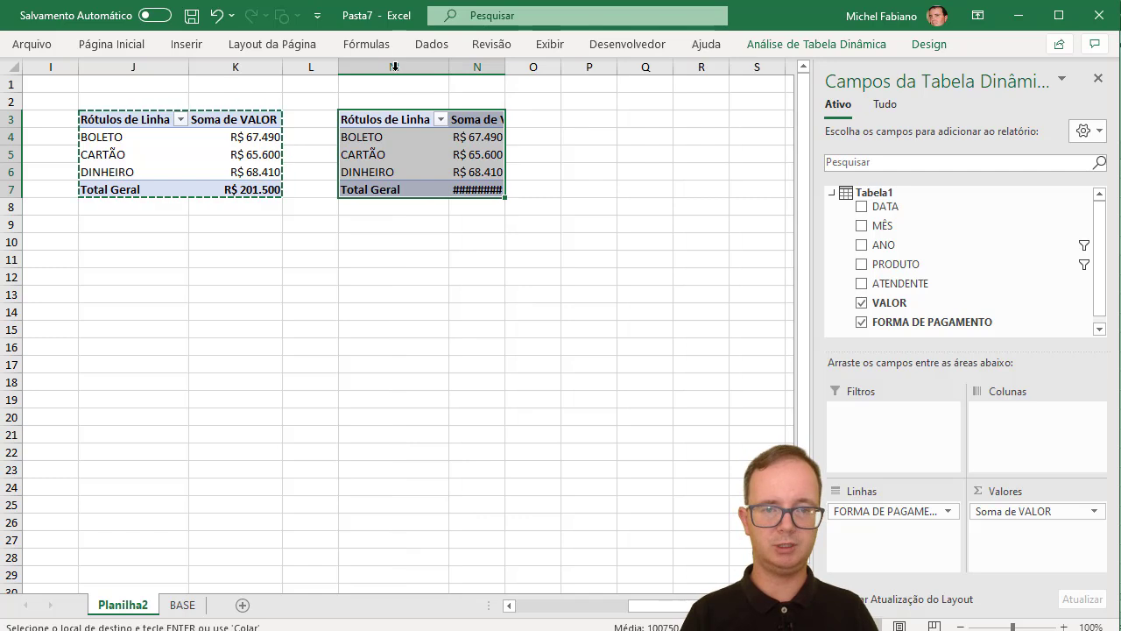
double_click(505, 70)
- Replace FORMA DE PAGAMENTO with PRODUTO in the M3 pivot's rows (BUSINESS R$ 123.600, HOME R$ 77.900)
drag(883, 511, 921, 321)
drag(902, 257, 884, 528)
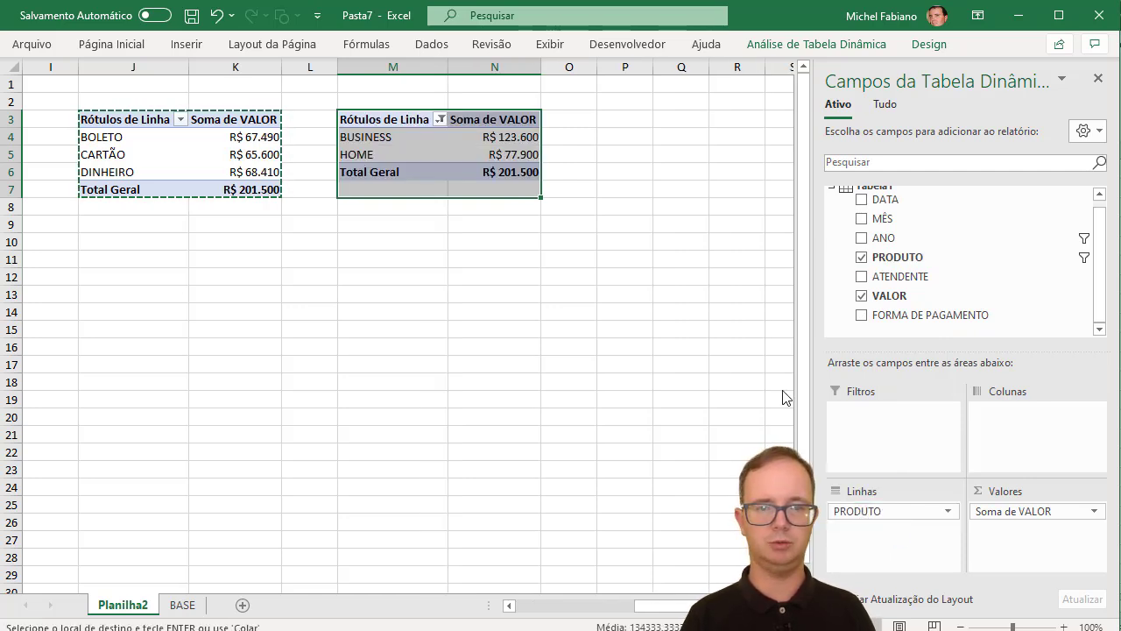
click(518, 131)
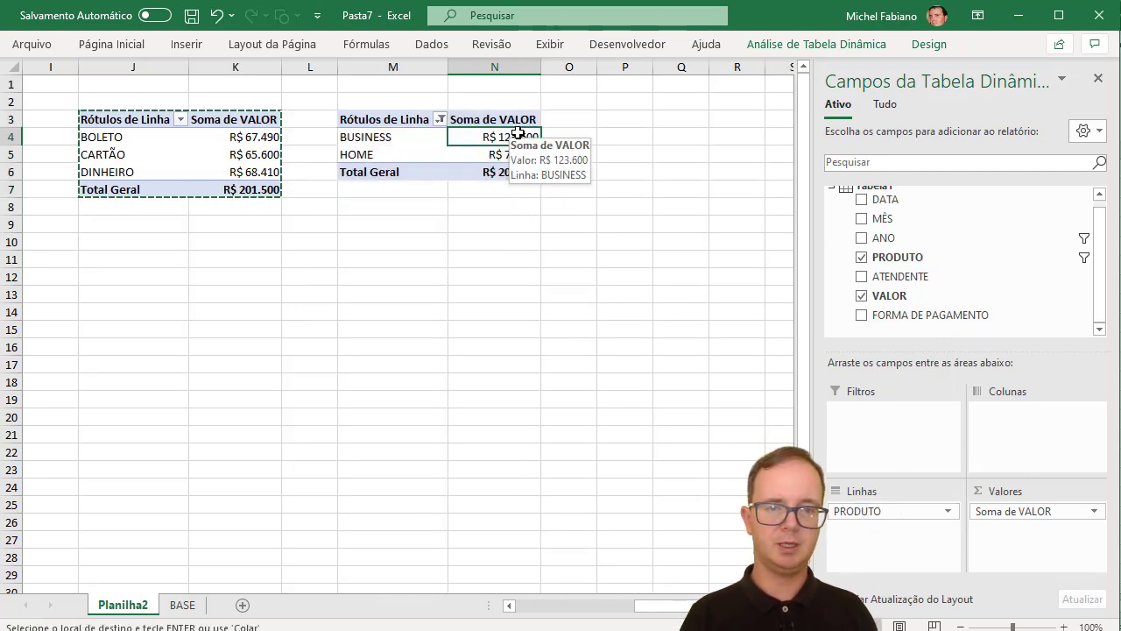
right_click(518, 131)
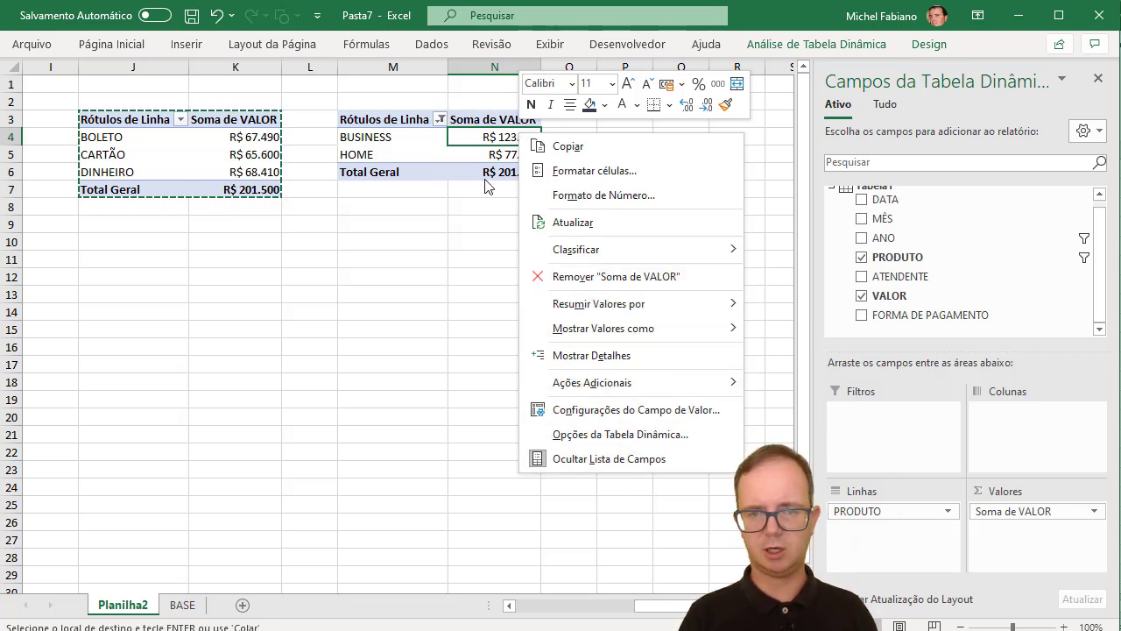
click(496, 143)
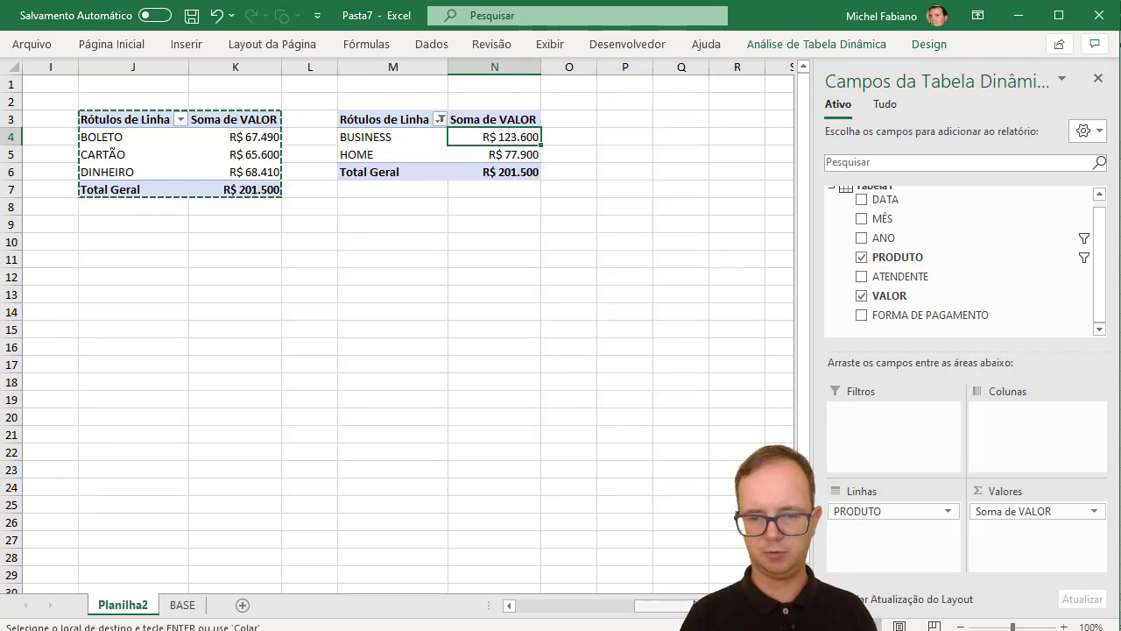
drag(683, 604, 683, 604)
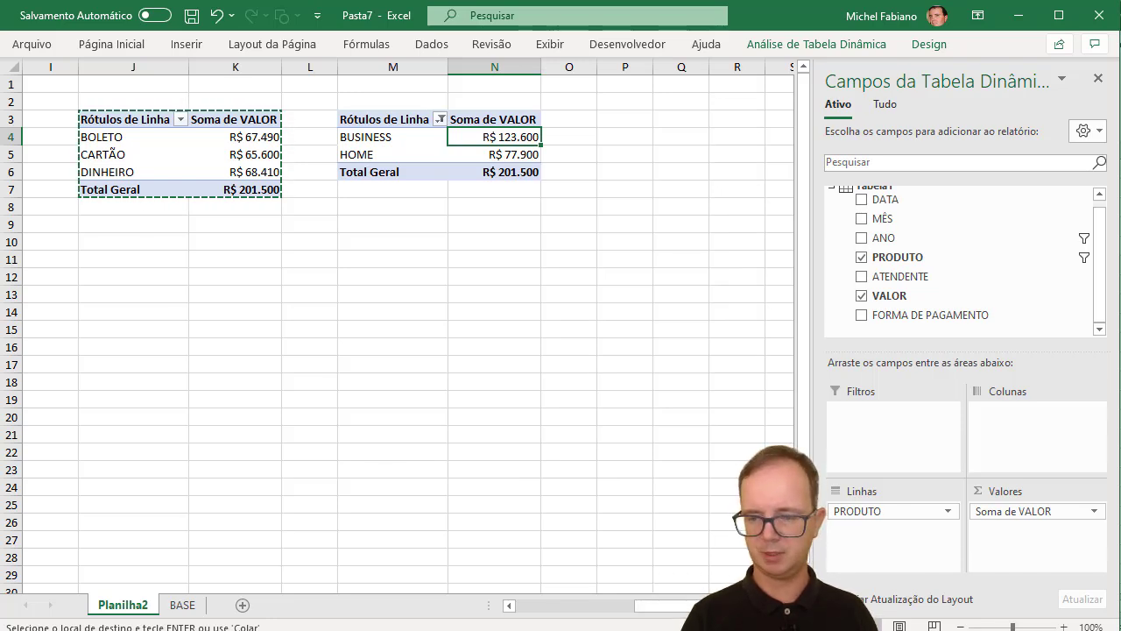
click(591, 606)
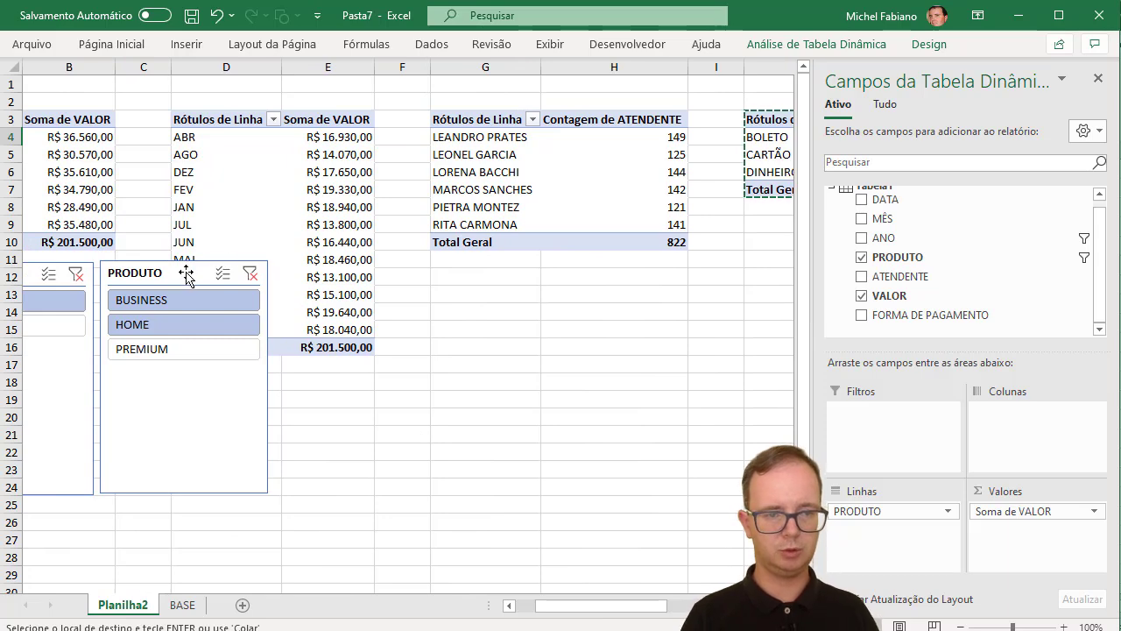
- Move the PRODUTO slicer below the fourth pivot table and close the PivotTable Fields panel
drag(187, 275, 712, 247)
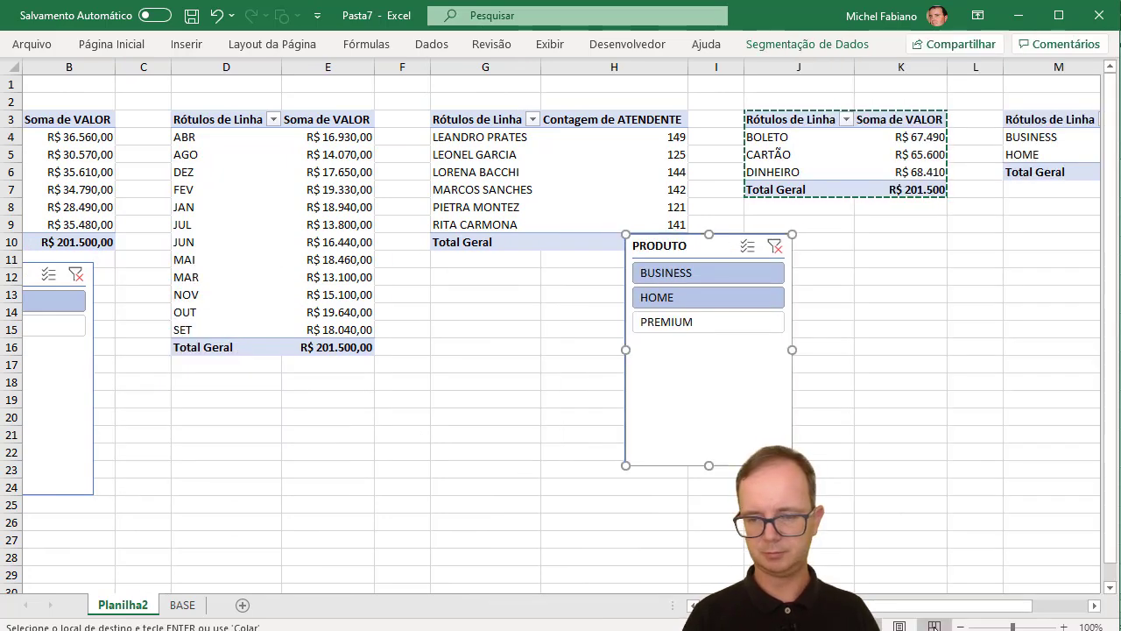
drag(933, 606, 946, 606)
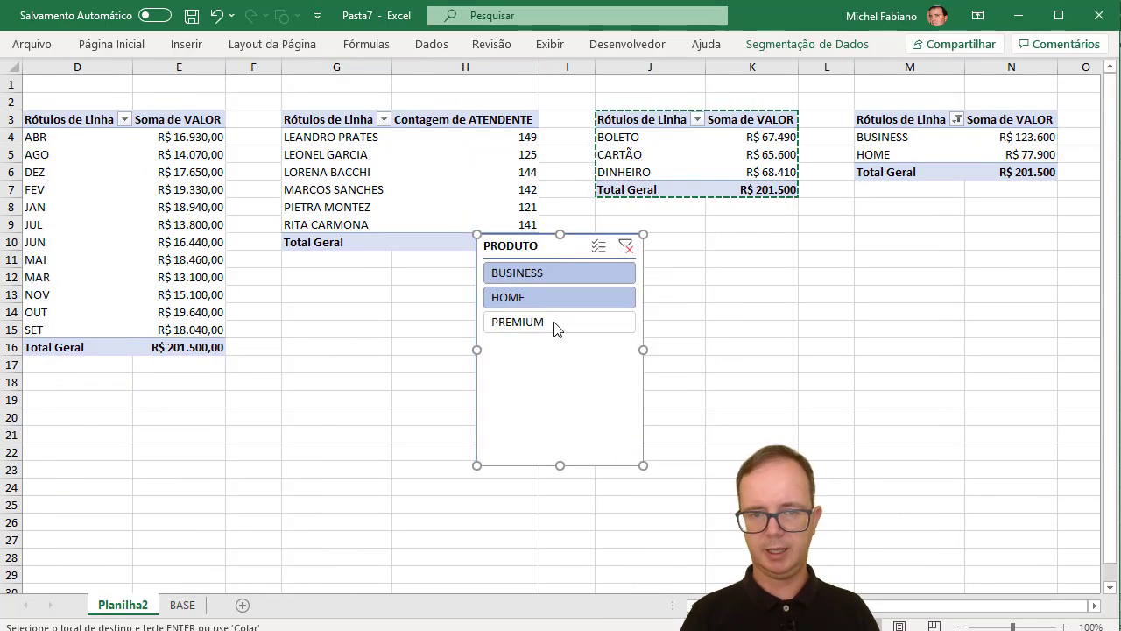
drag(511, 248, 853, 219)
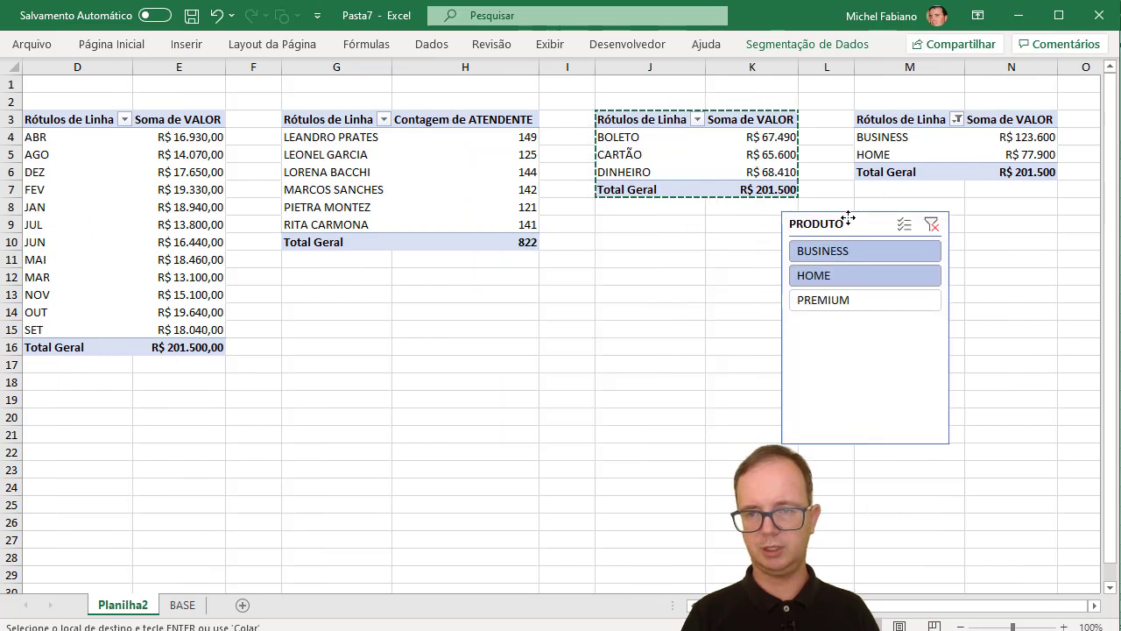
click(902, 126)
click(1097, 78)
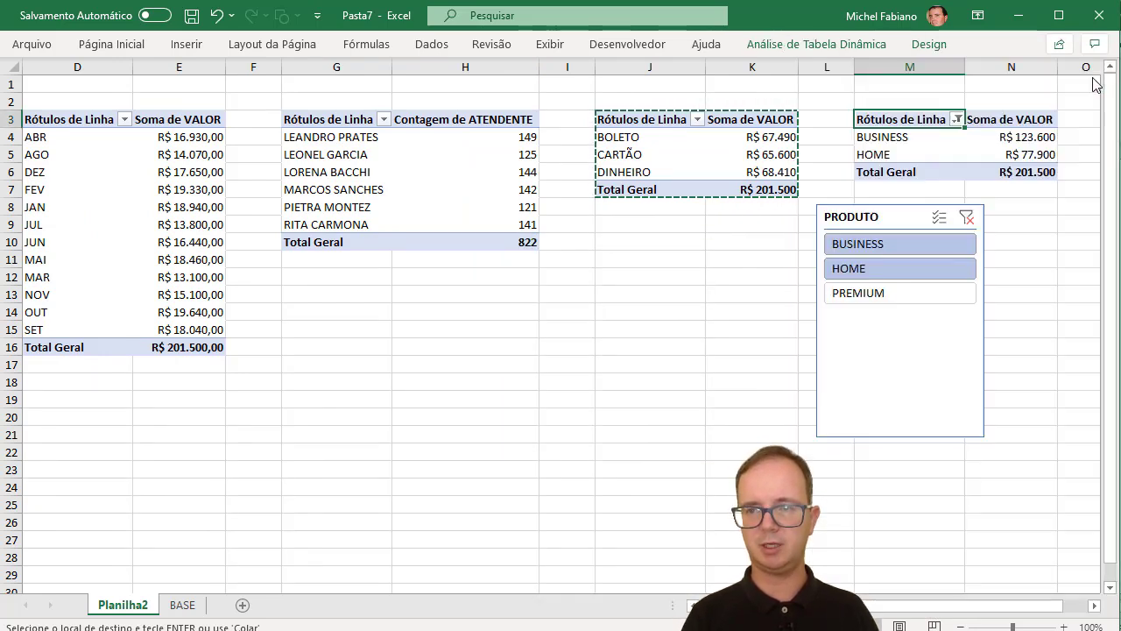
- Disconnect Tabela dinâmica14 from the PRODUTO slicer's Report Connections, then filter the slicer to BUSINESS
click(874, 219)
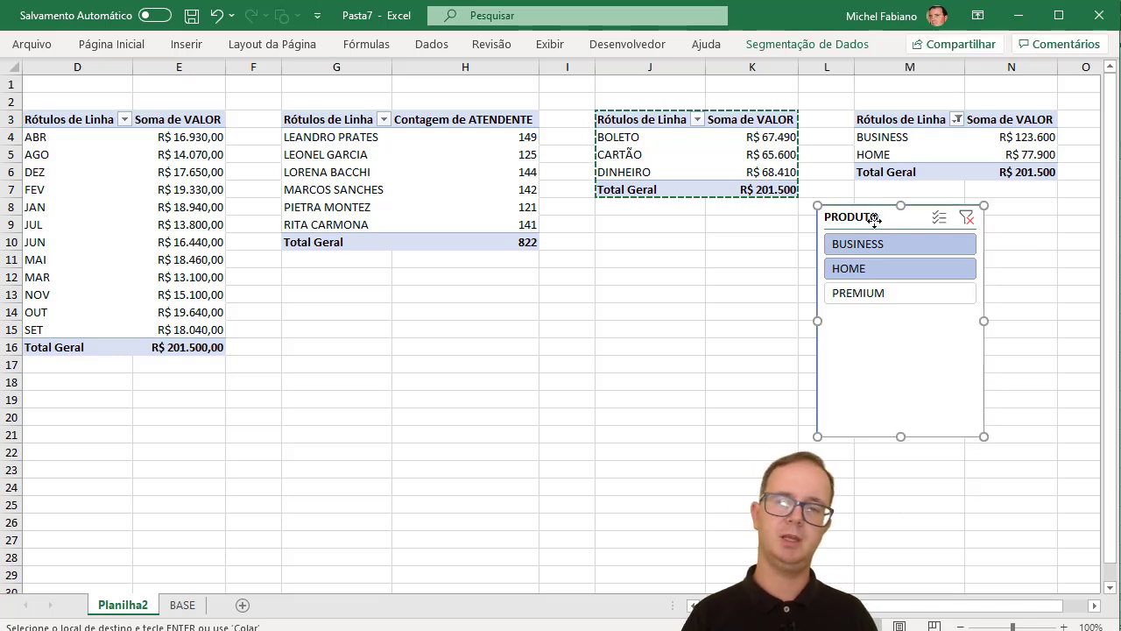
right_click(874, 217)
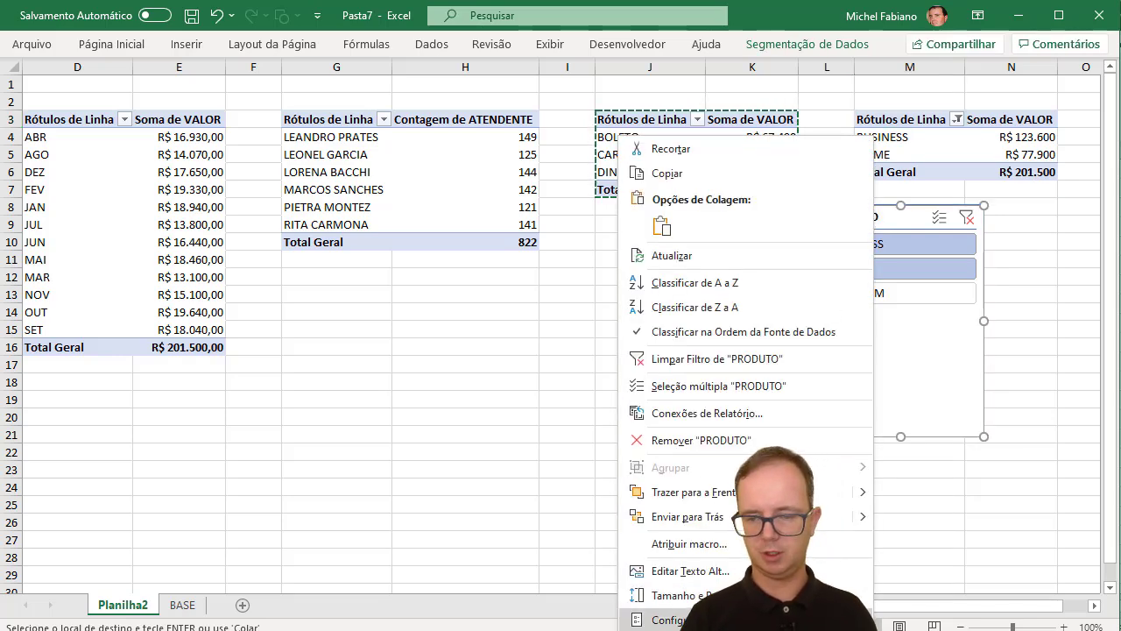
click(675, 619)
click(915, 614)
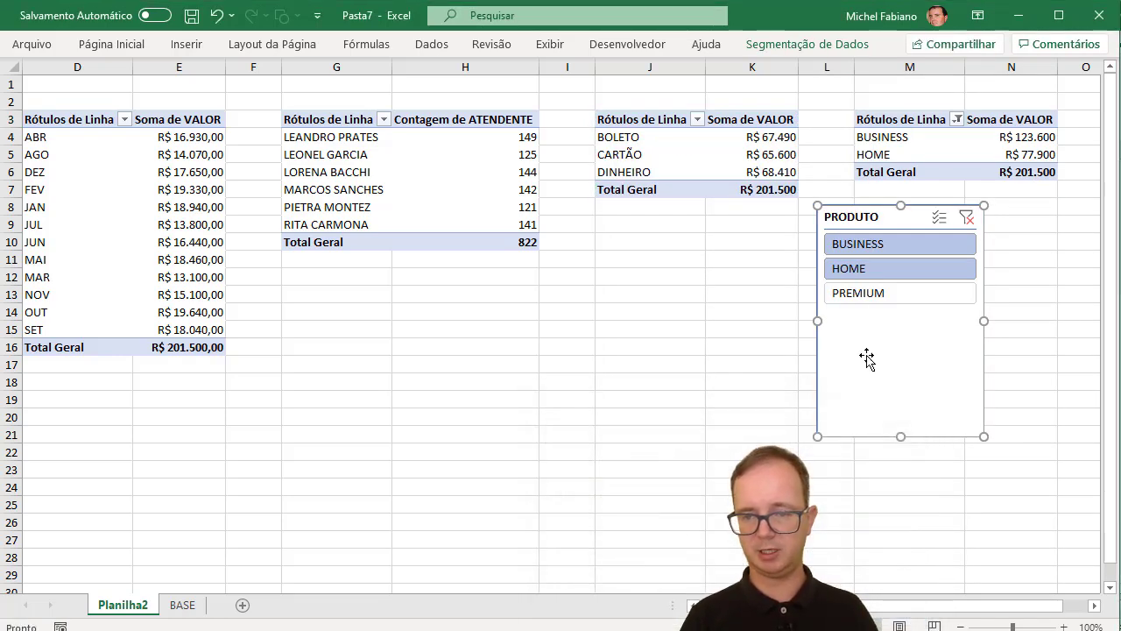
right_click(852, 325)
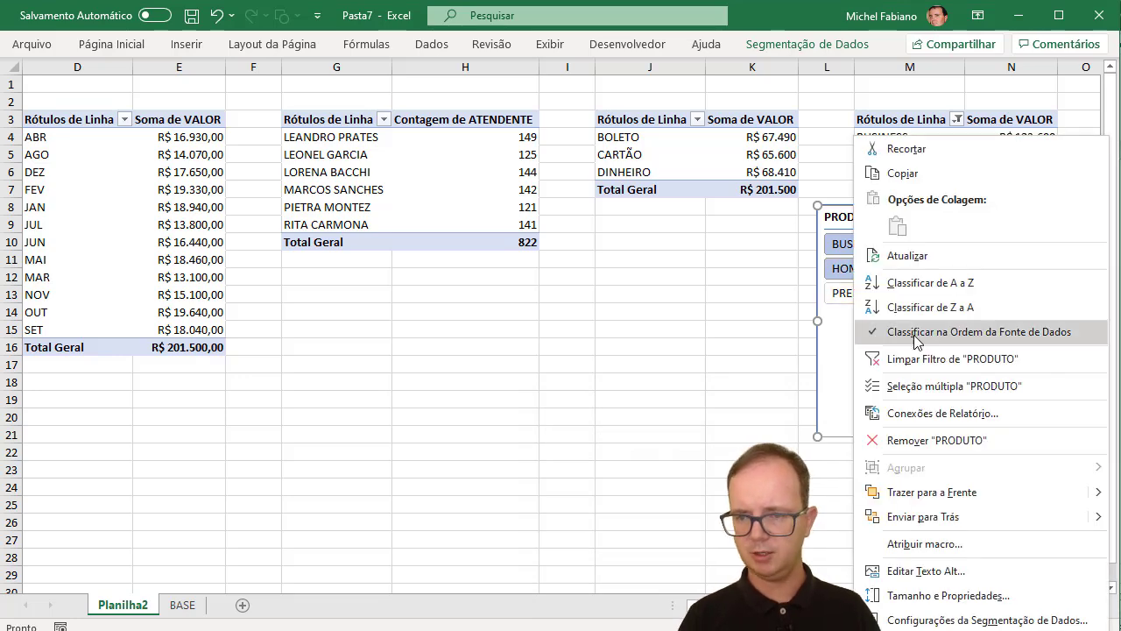
click(933, 412)
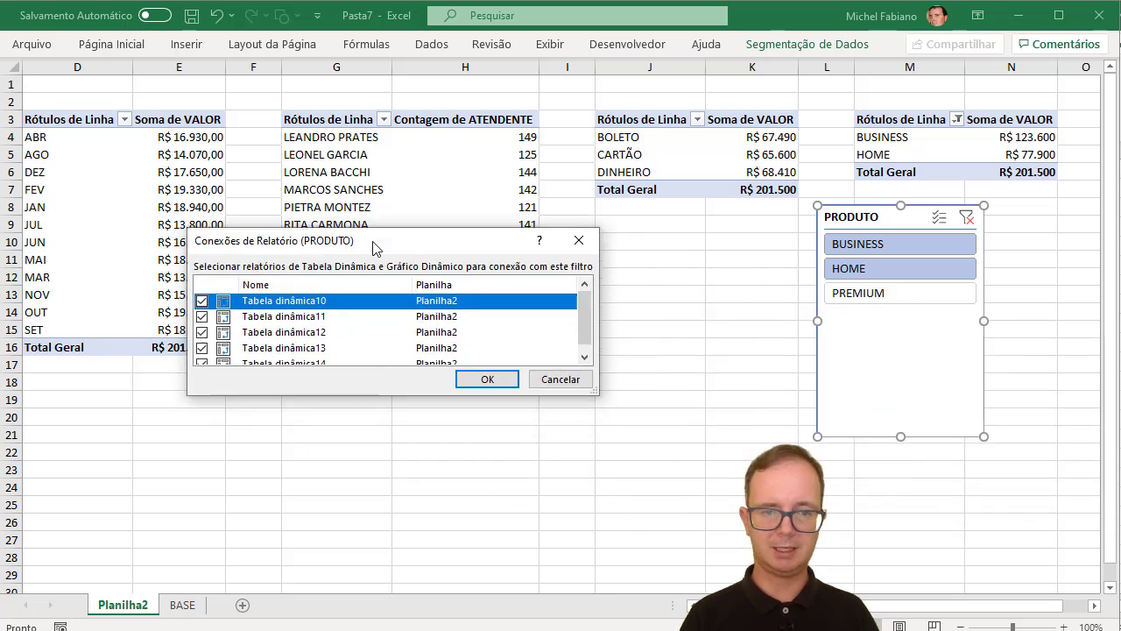
drag(889, 368, 385, 248)
click(595, 355)
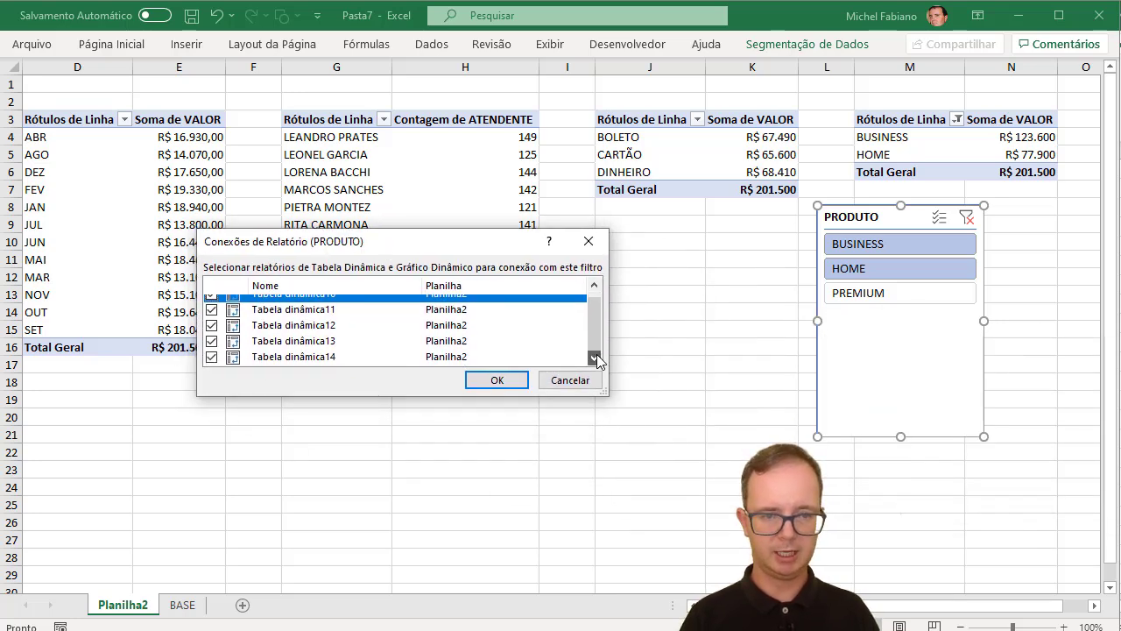
click(214, 358)
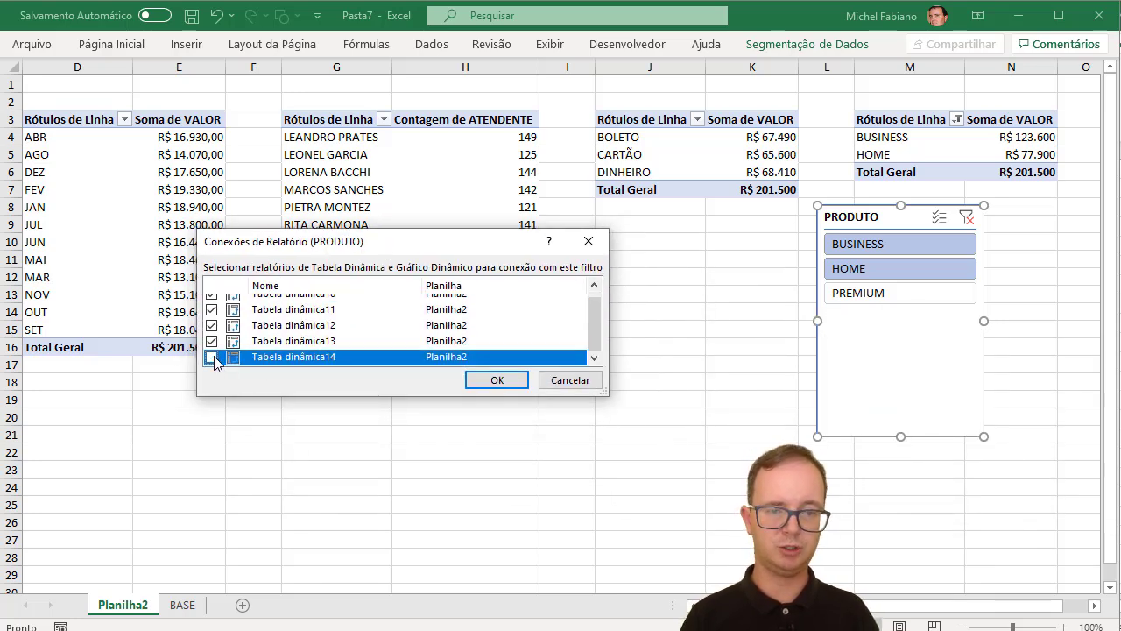
click(497, 380)
click(871, 271)
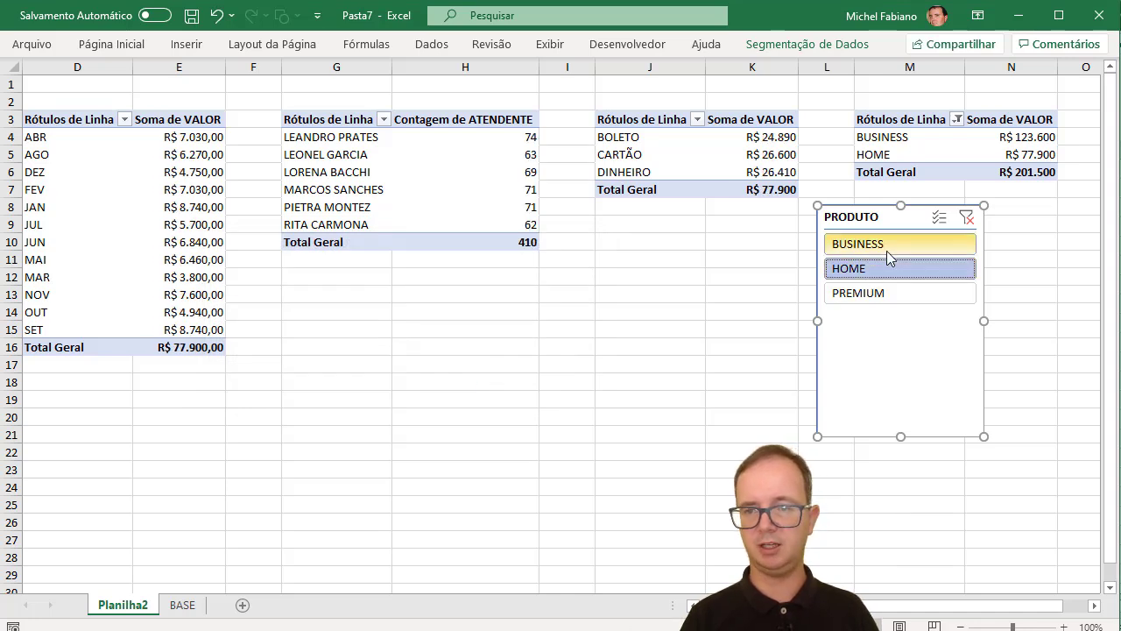
click(876, 245)
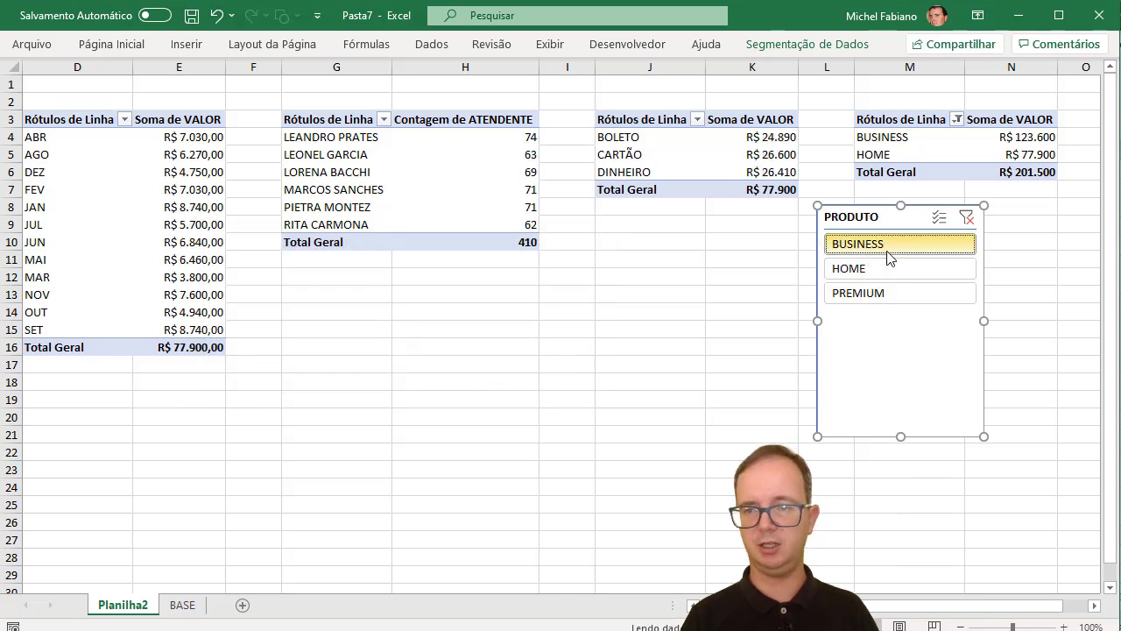
- Filter the M3 pivot's row labels to BUSINESS only, unchecking HOME and PREMIUM
click(956, 120)
click(806, 216)
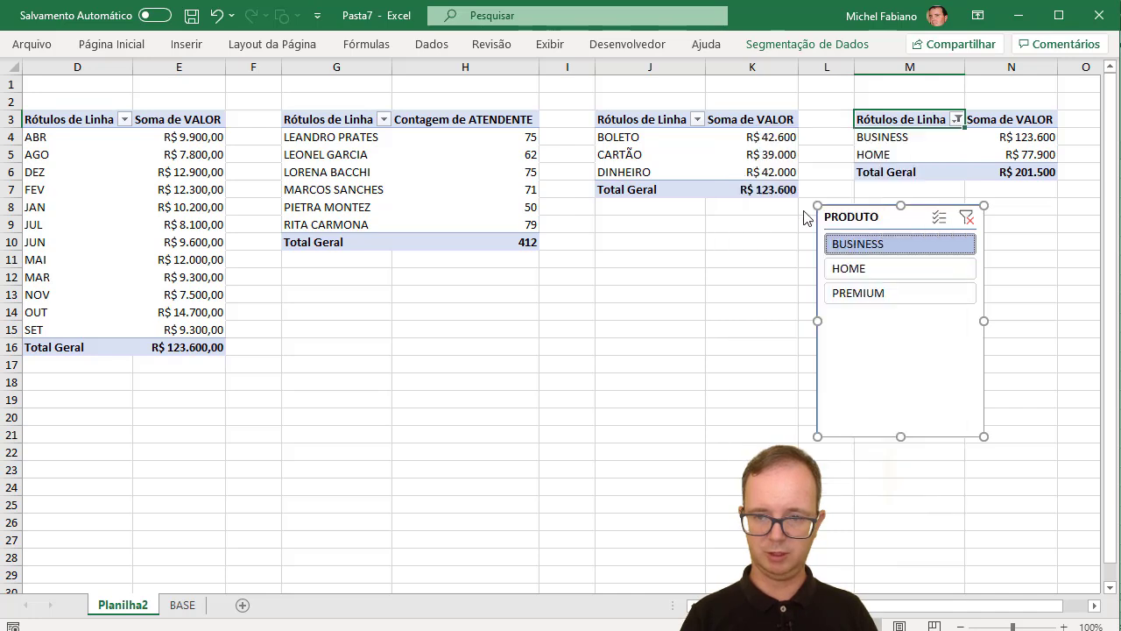
click(957, 120)
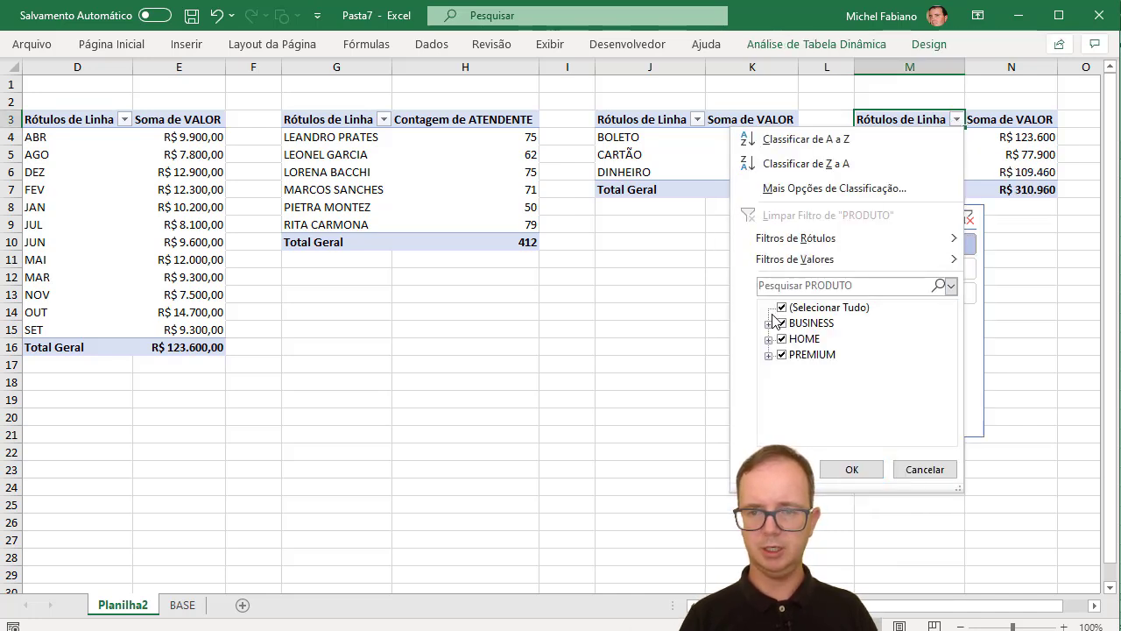
click(782, 339)
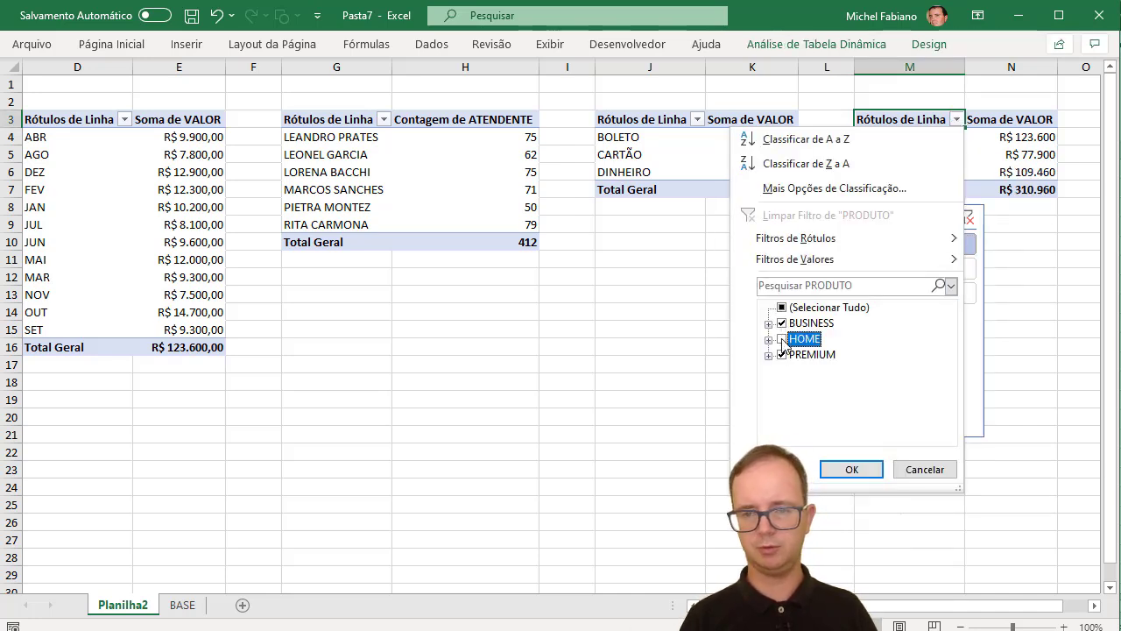
click(782, 354)
click(852, 470)
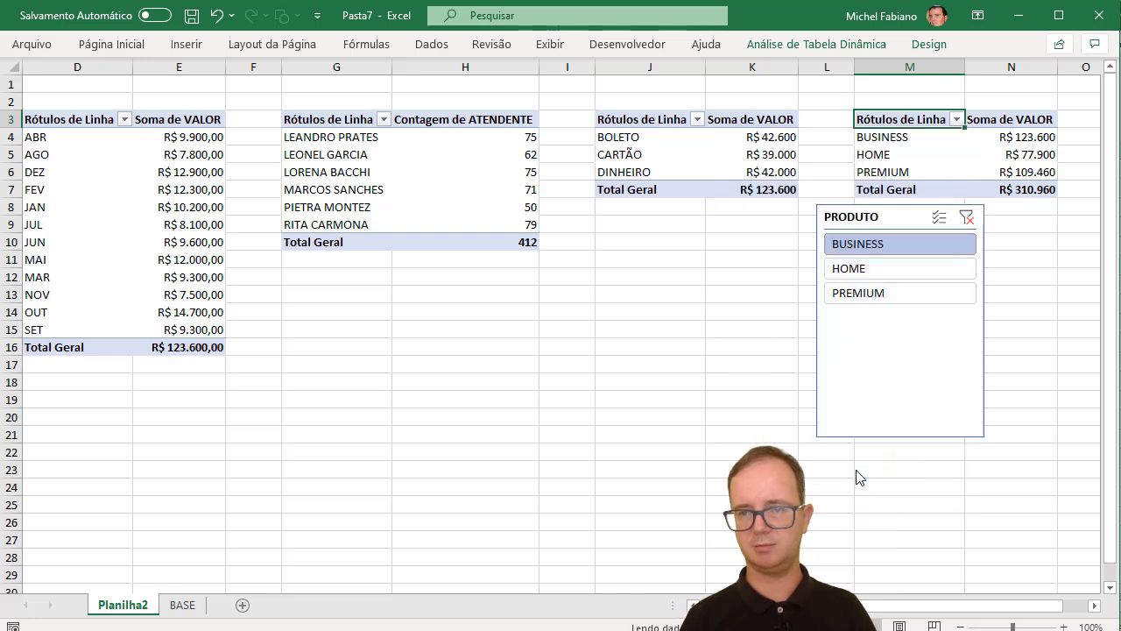
- Set the PRODUTO slicer to HOME for the linked pivots
click(908, 270)
click(906, 292)
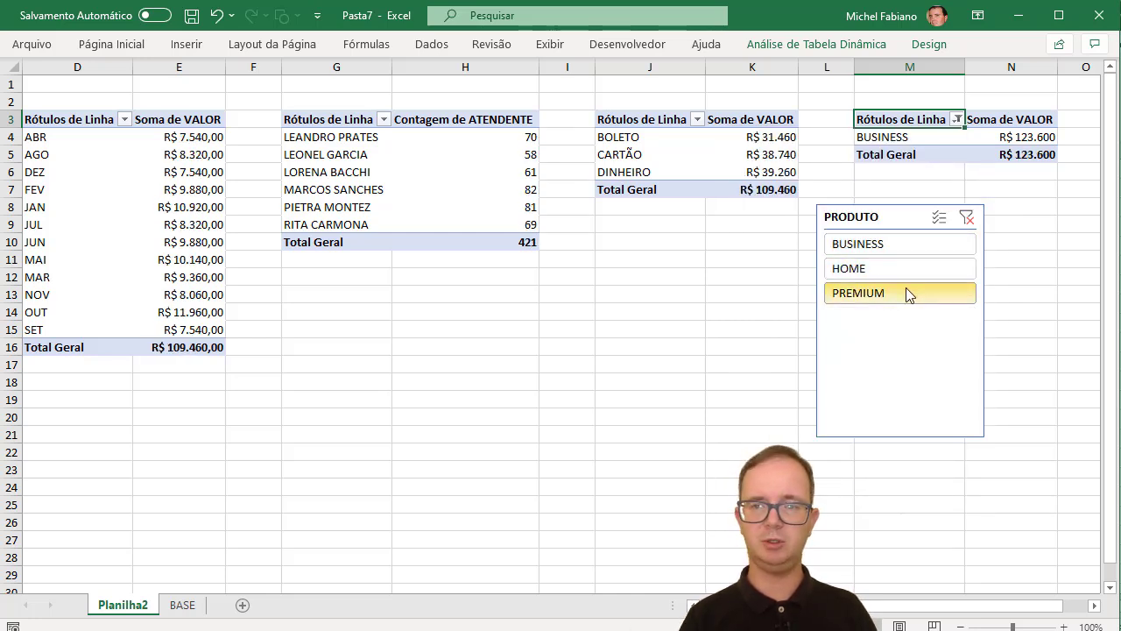
click(909, 266)
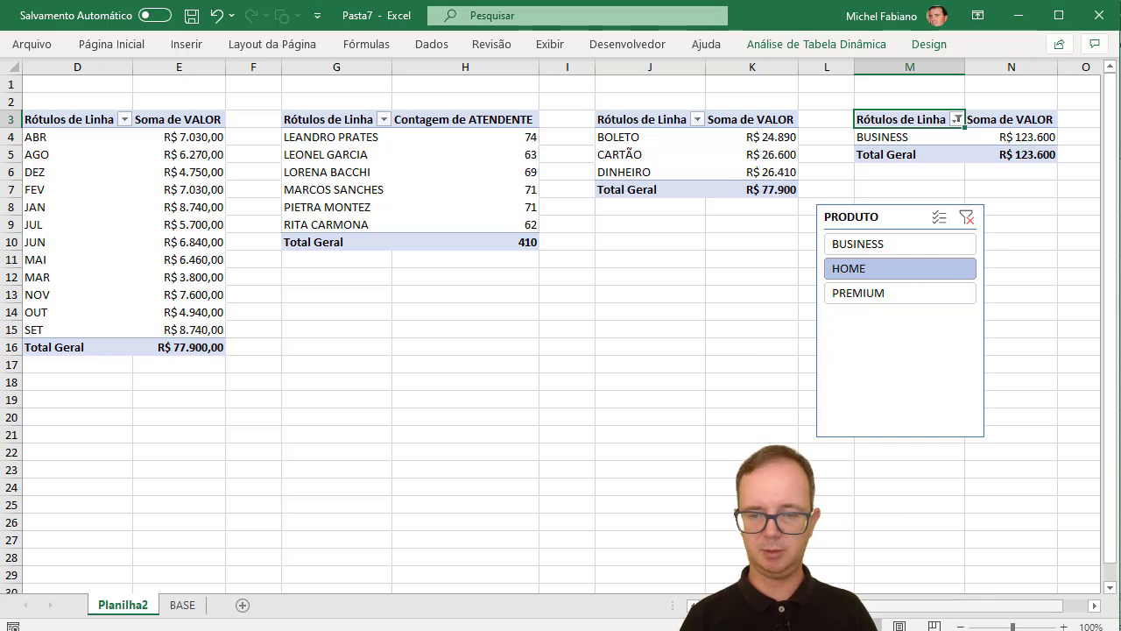
- Place the ANO slicer beside the payment-type pivot, set it to 2020, and select pivot M3:N5
drag(728, 606, 655, 602)
drag(114, 277, 939, 229)
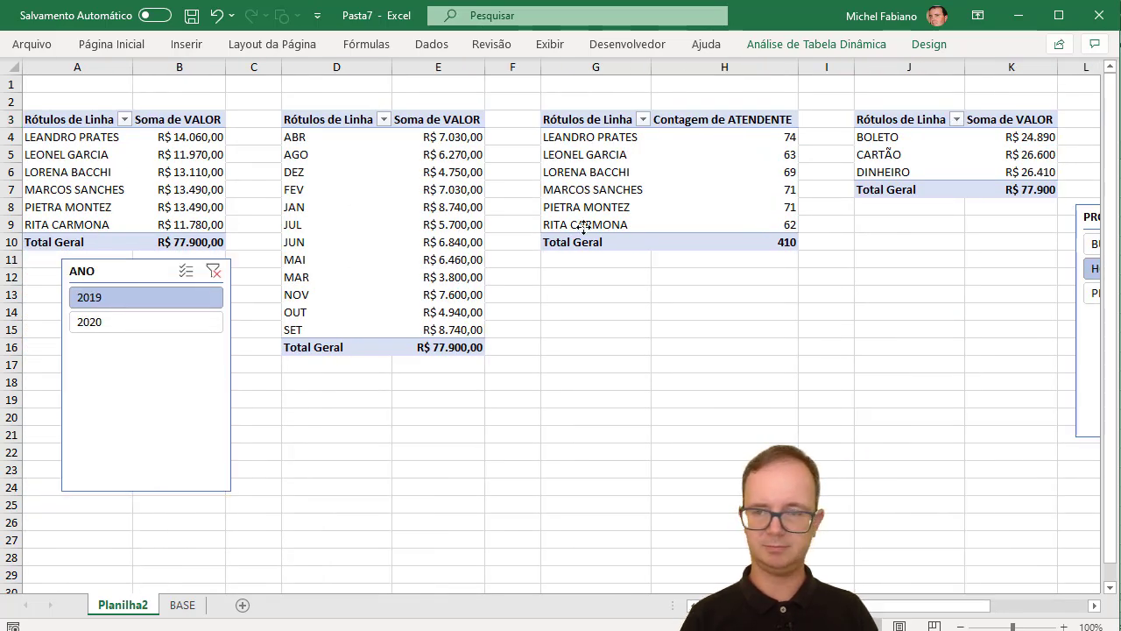
click(1093, 612)
click(866, 281)
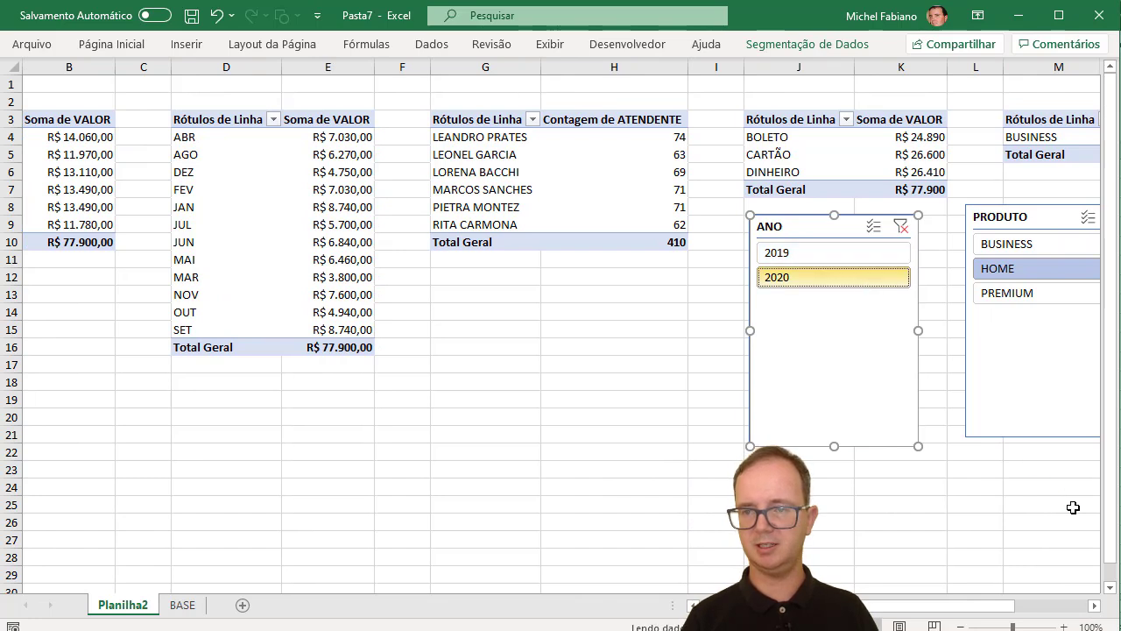
click(1095, 616)
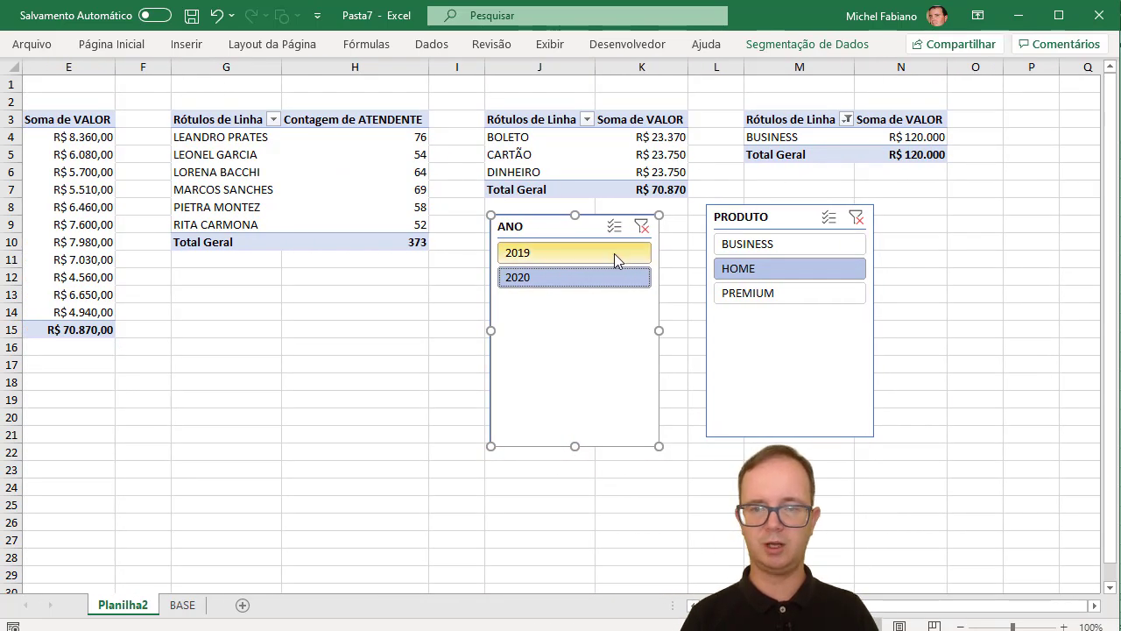
click(616, 256)
click(612, 279)
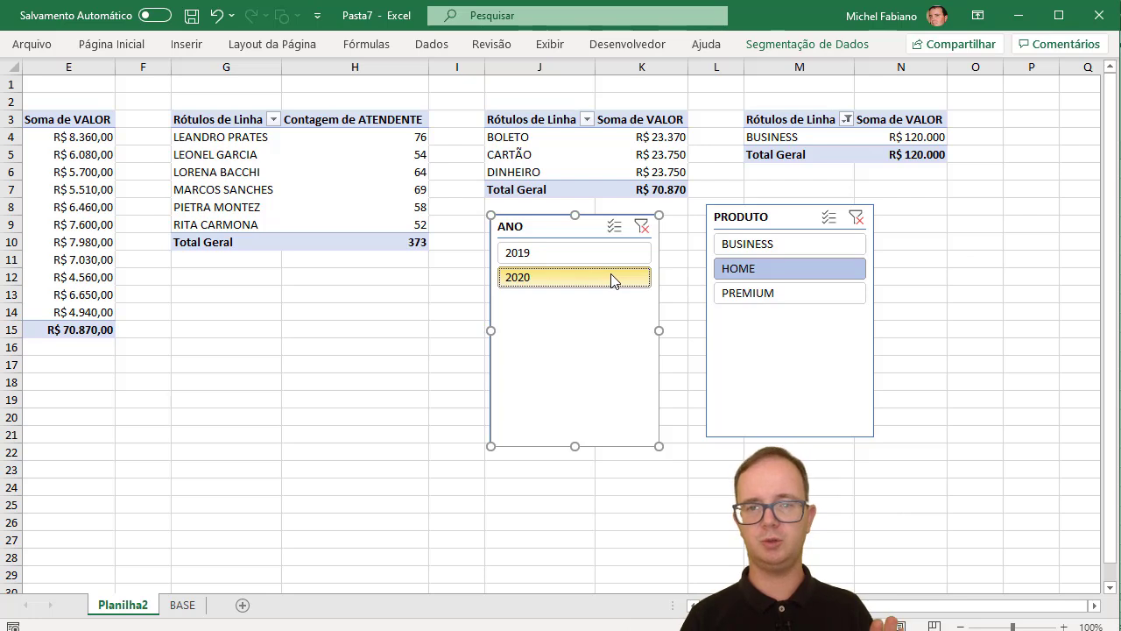
click(782, 217)
drag(777, 119, 906, 152)
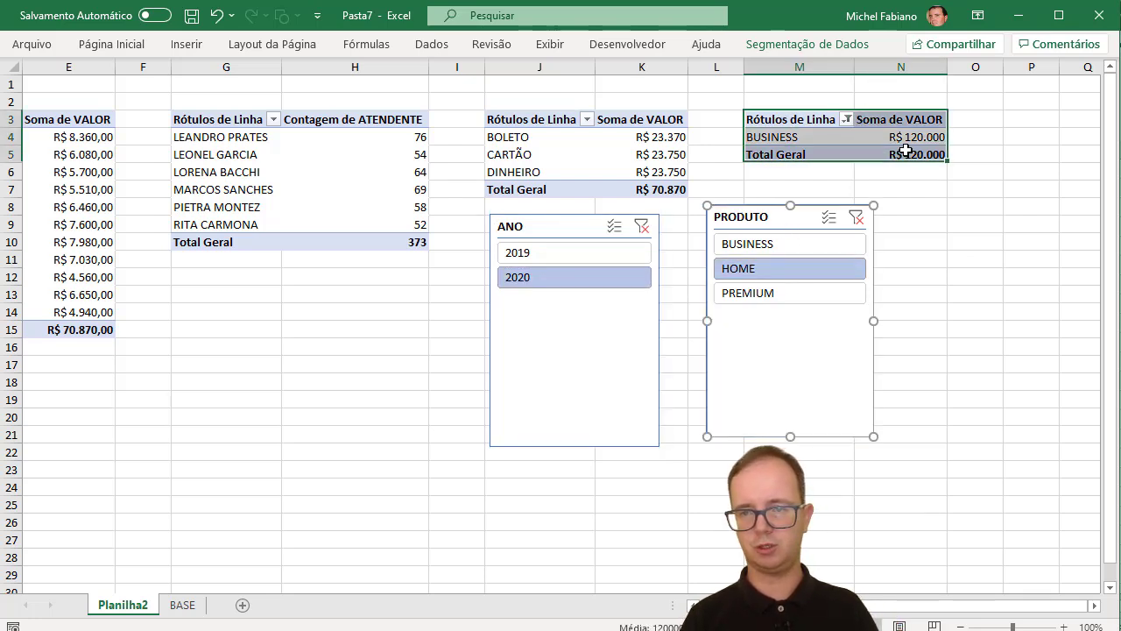
- Copy the product pivot to P3 and filter the copy to HOME only
key(ctrl+c)
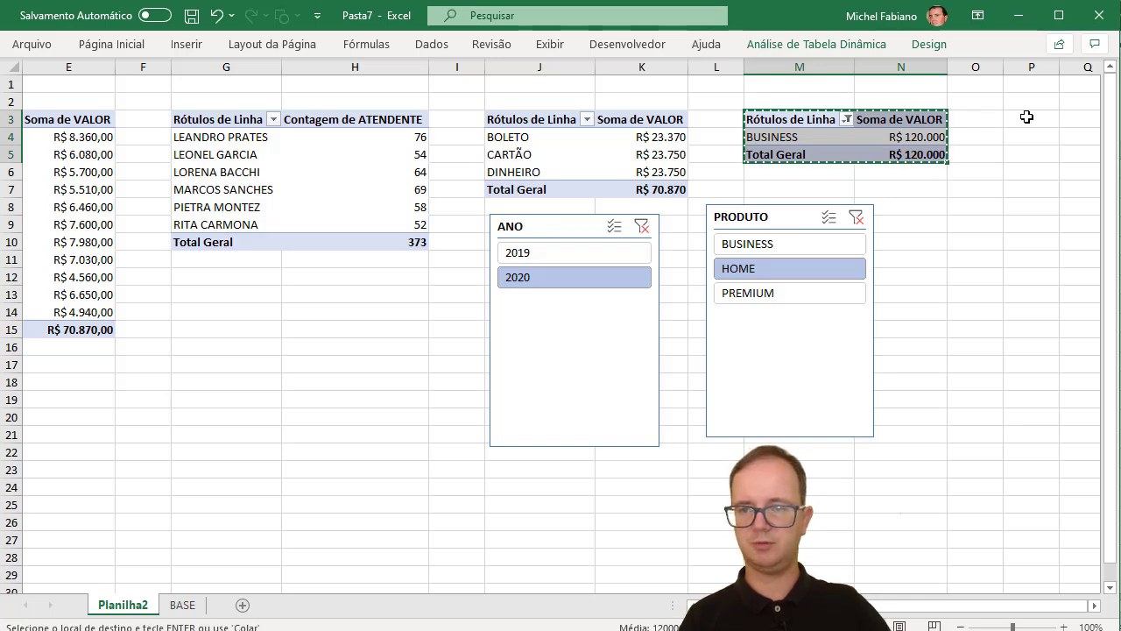
click(1026, 116)
key(ctrl+v)
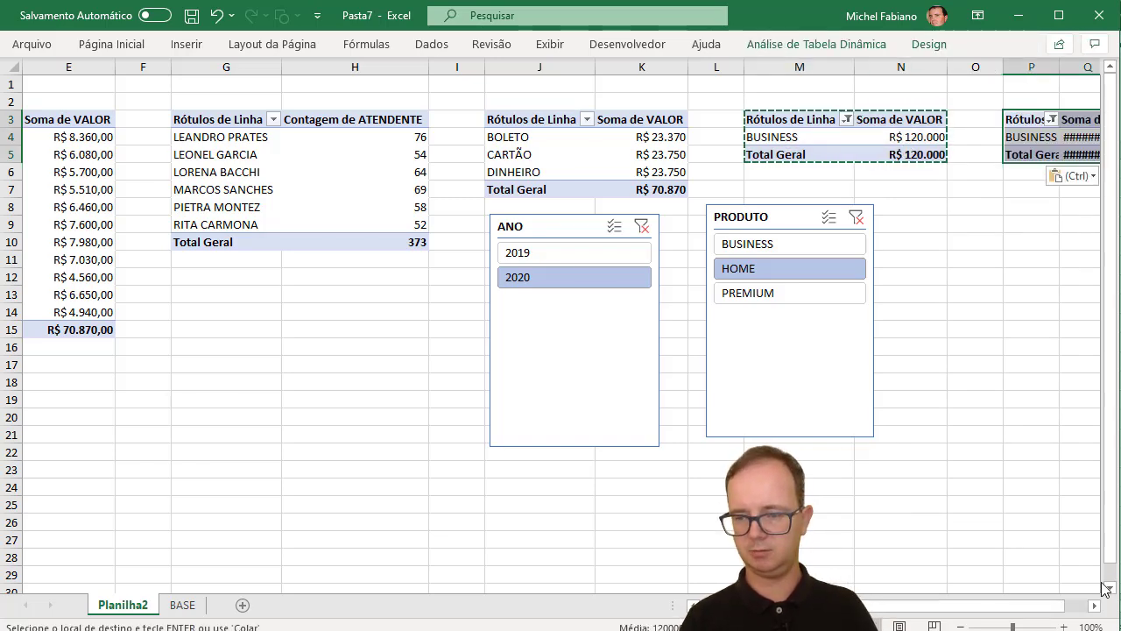
click(1095, 605)
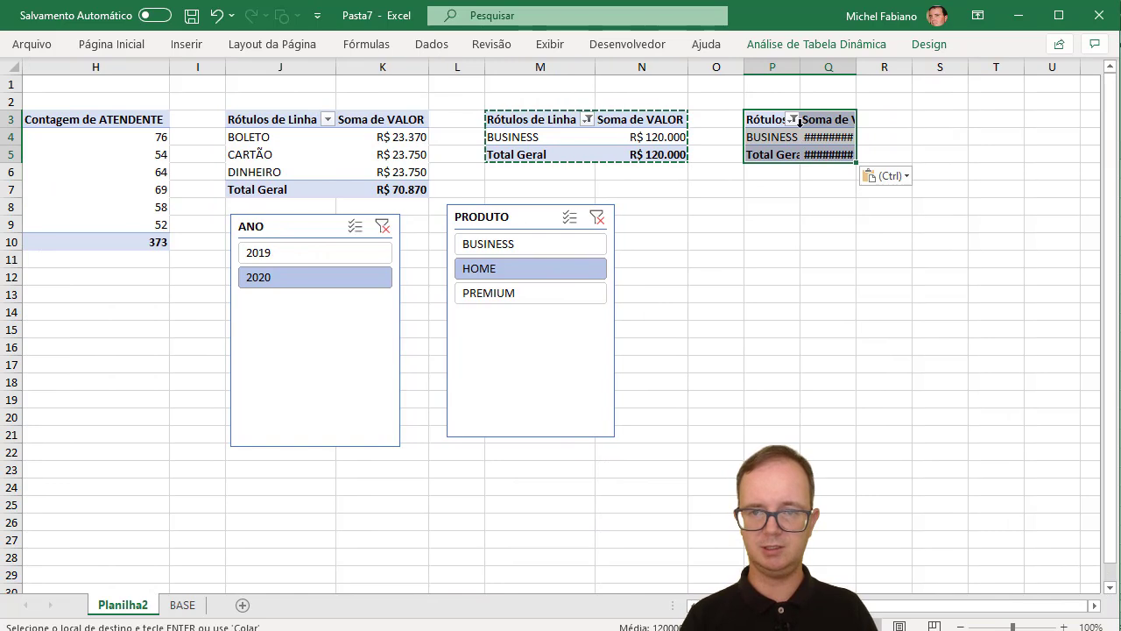
click(793, 120)
click(617, 323)
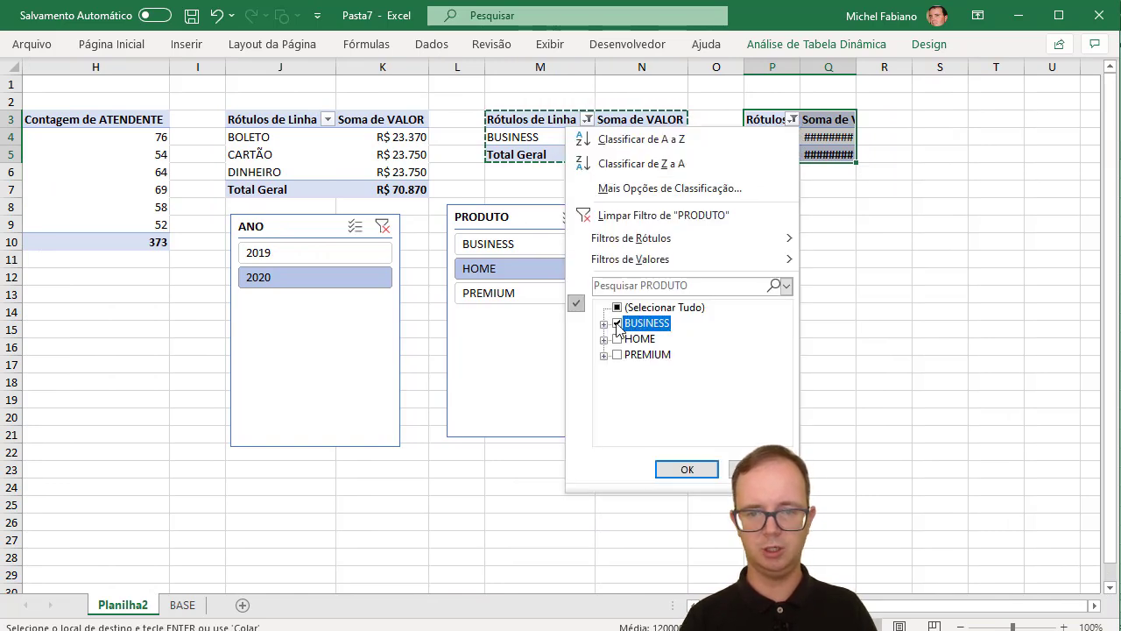
click(616, 323)
click(617, 339)
click(686, 469)
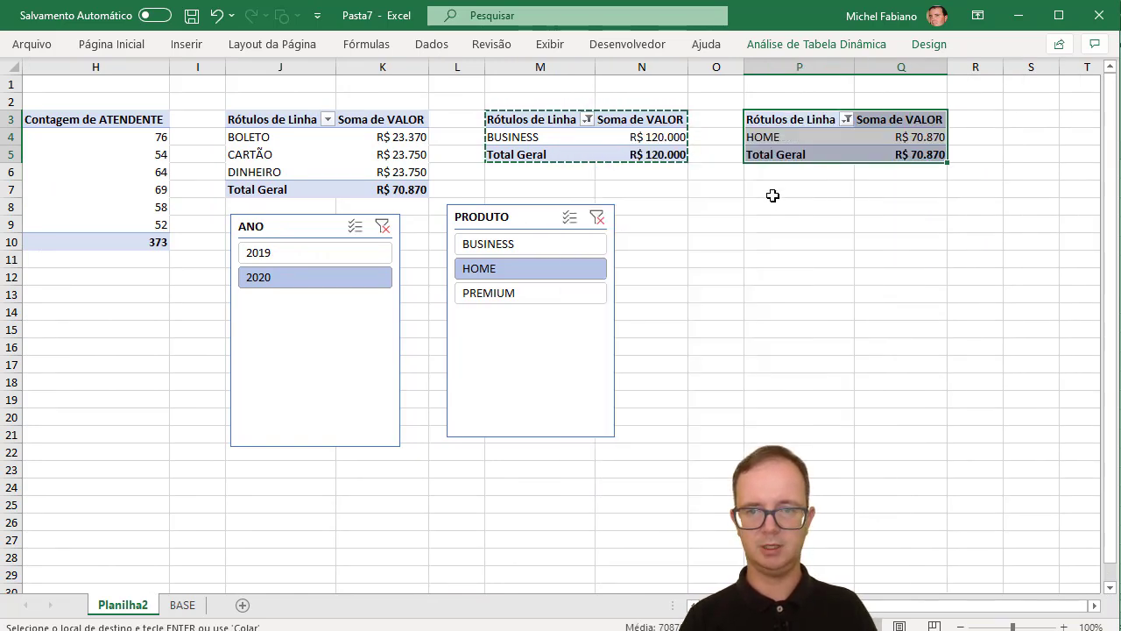
- Paste another copy at S3 and filter it to PREMIUM only
key(ctrl+c)
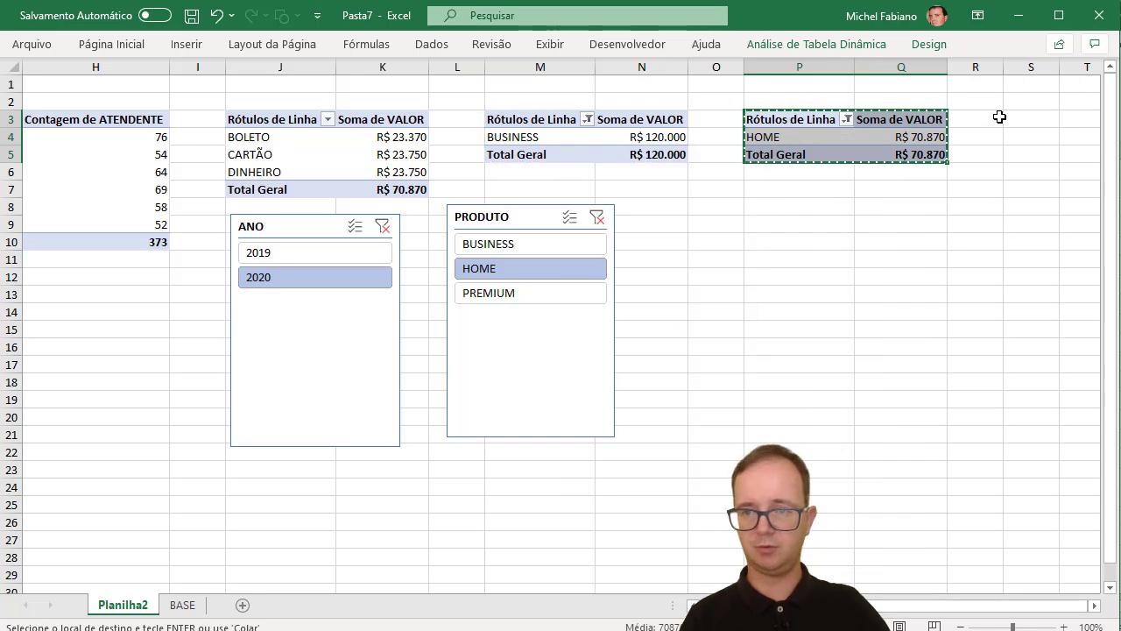
click(1020, 119)
key(ctrl+v)
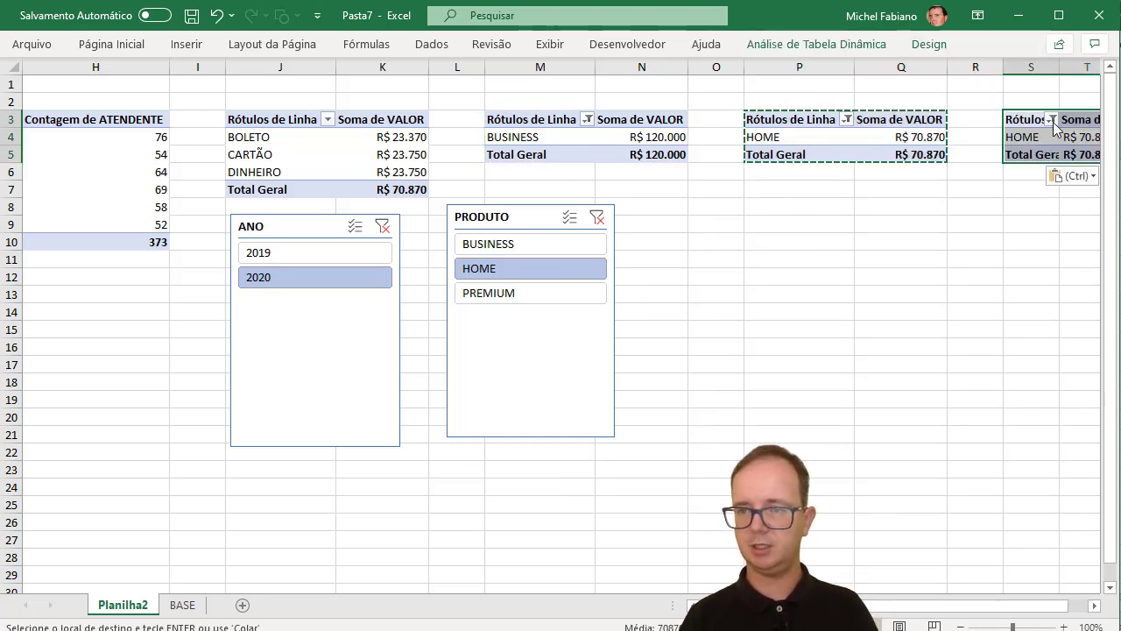
click(1050, 120)
click(876, 339)
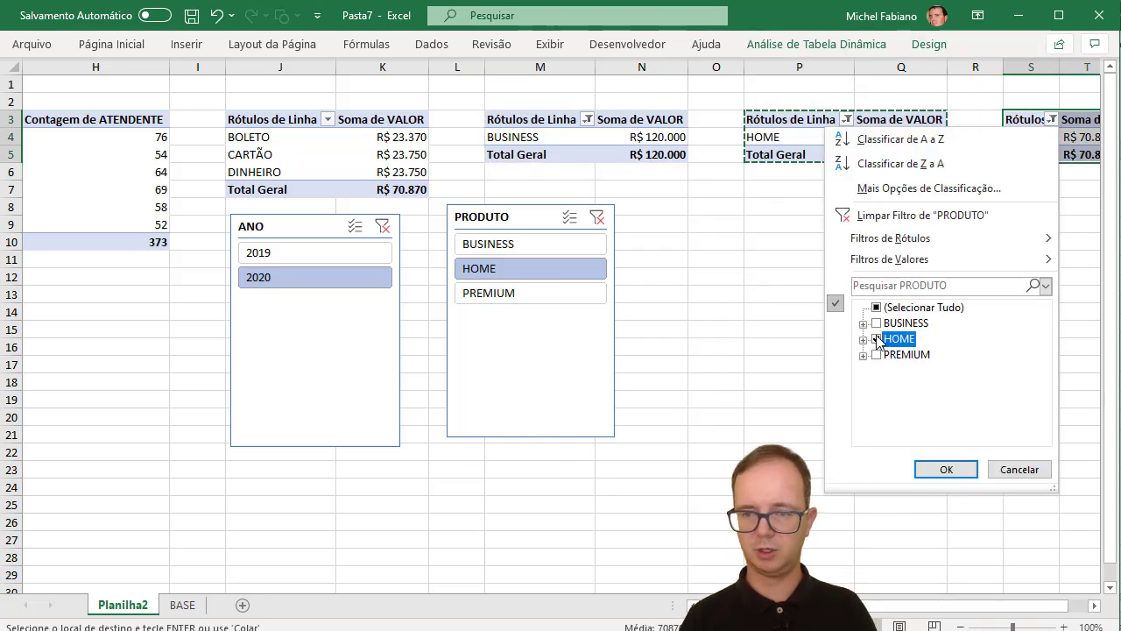
click(877, 355)
click(941, 470)
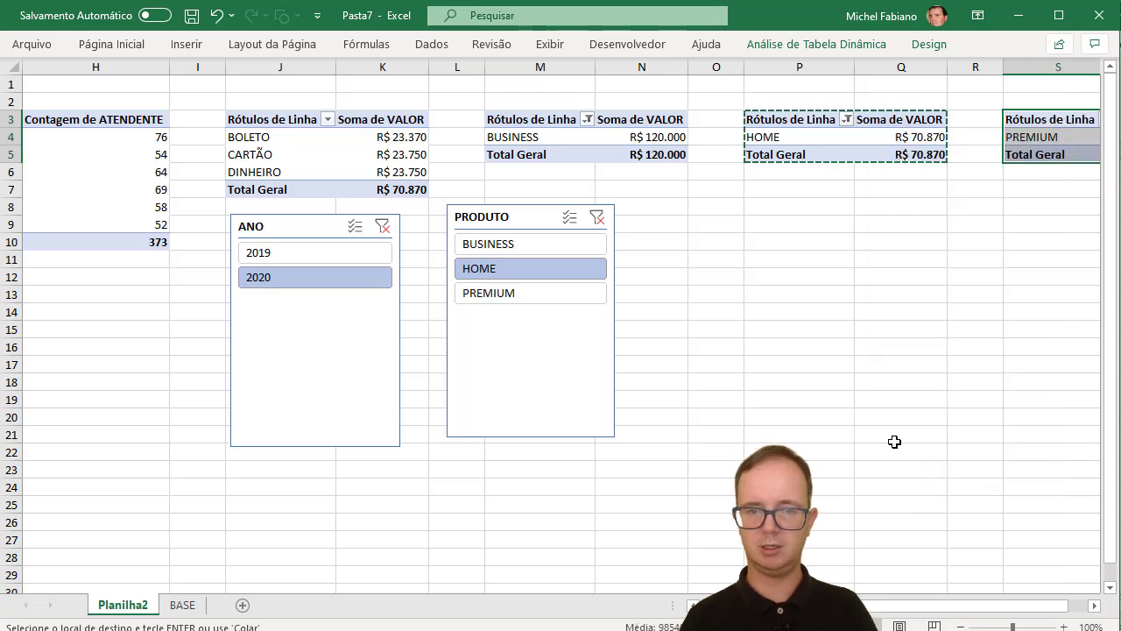
- Try the ANO and PRODUTO slicers, leaving them on 2019 and PREMIUM
click(339, 253)
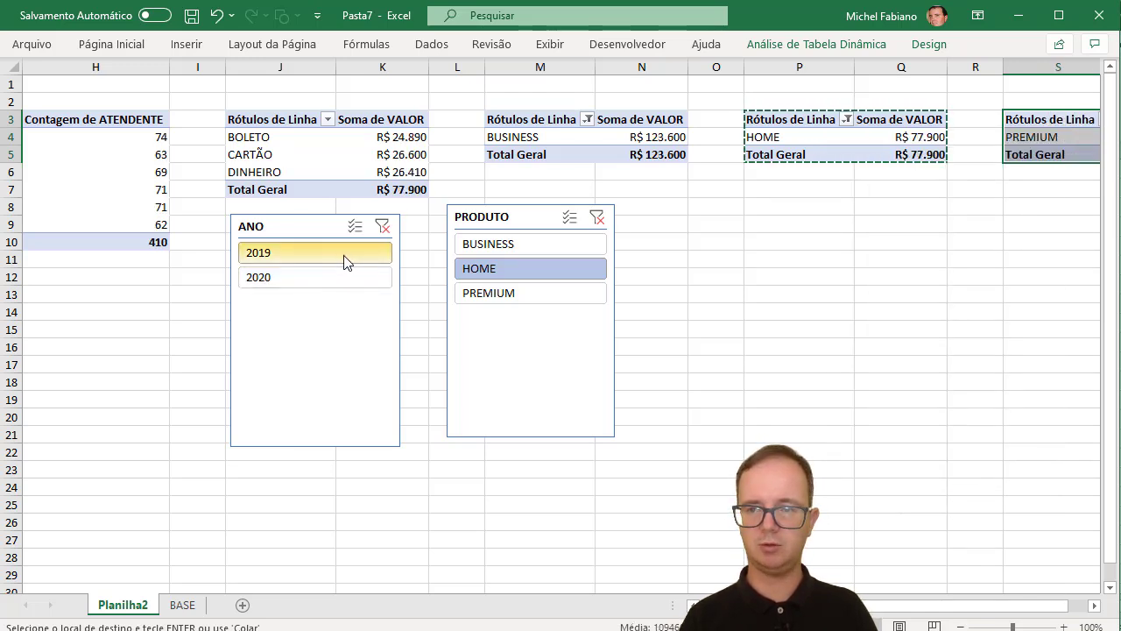
click(1095, 607)
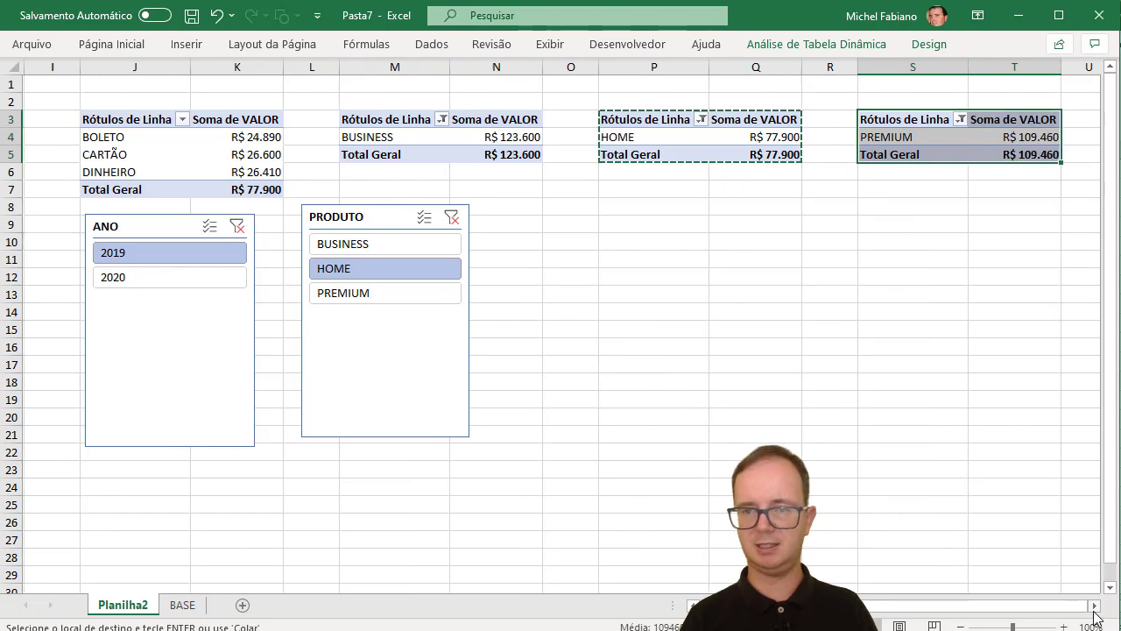
click(156, 273)
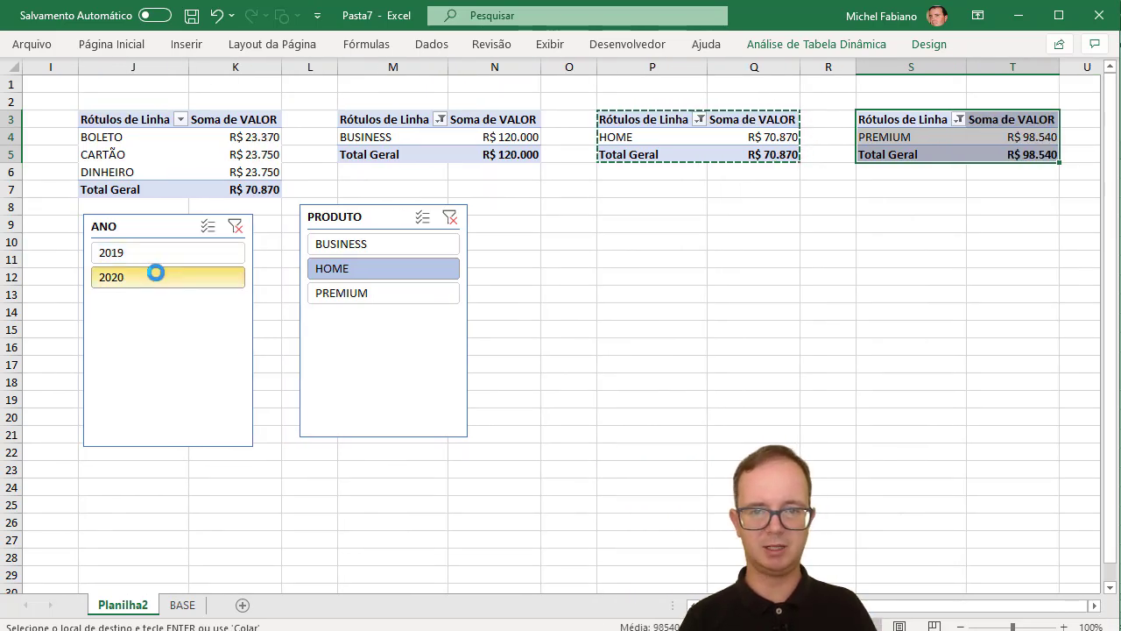
click(168, 254)
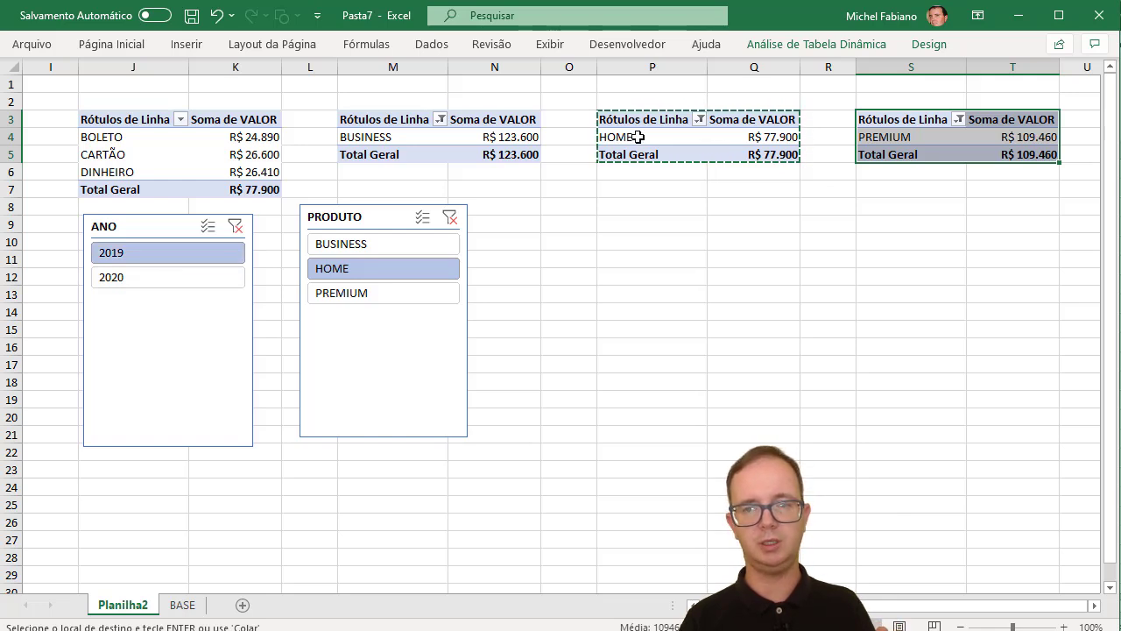
click(383, 242)
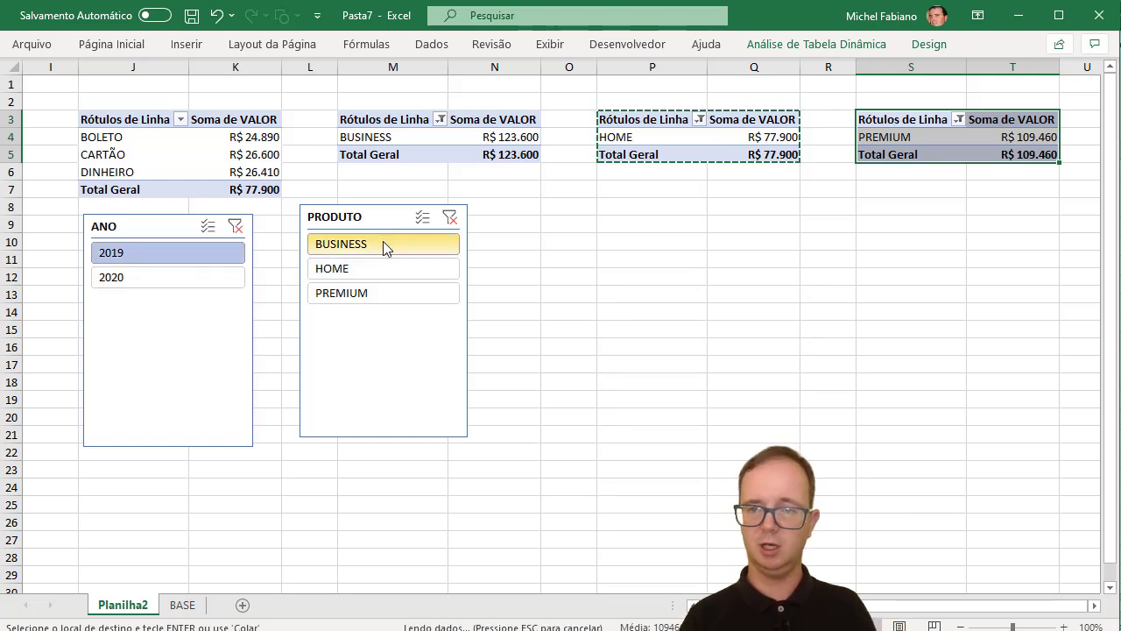
click(382, 262)
click(388, 285)
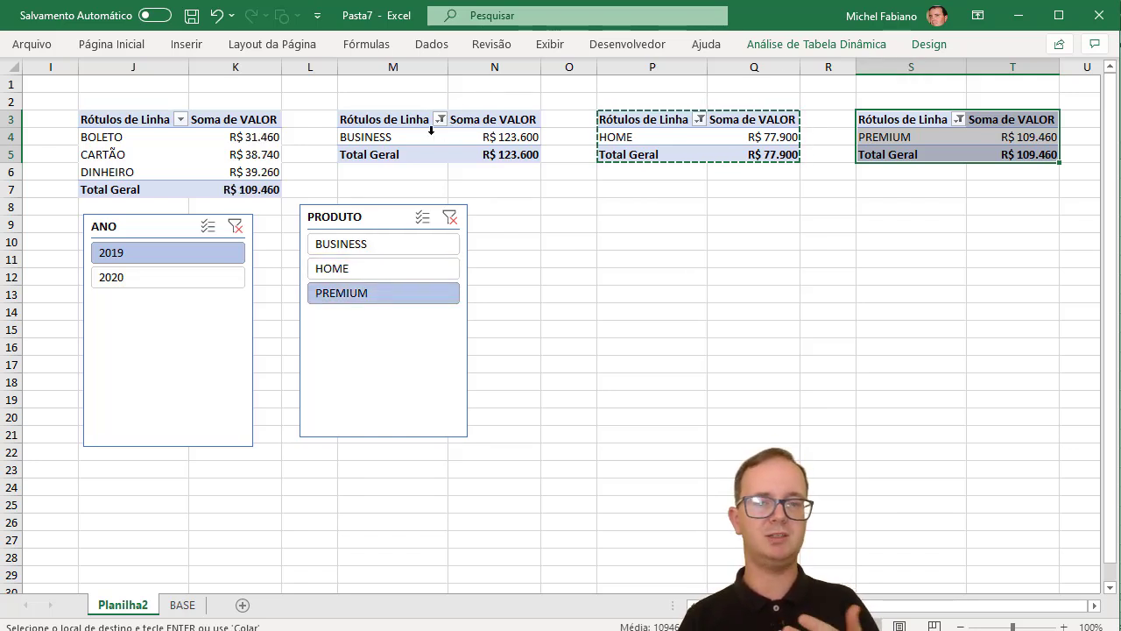
mouse_move(490, 131)
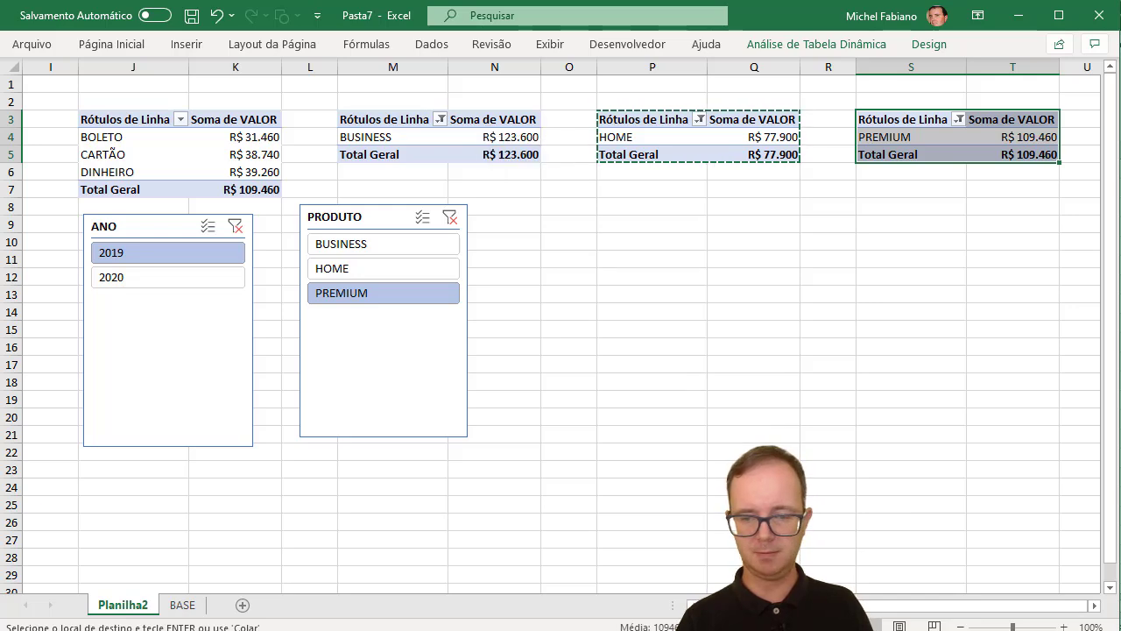
scroll(560, 333, left, 4)
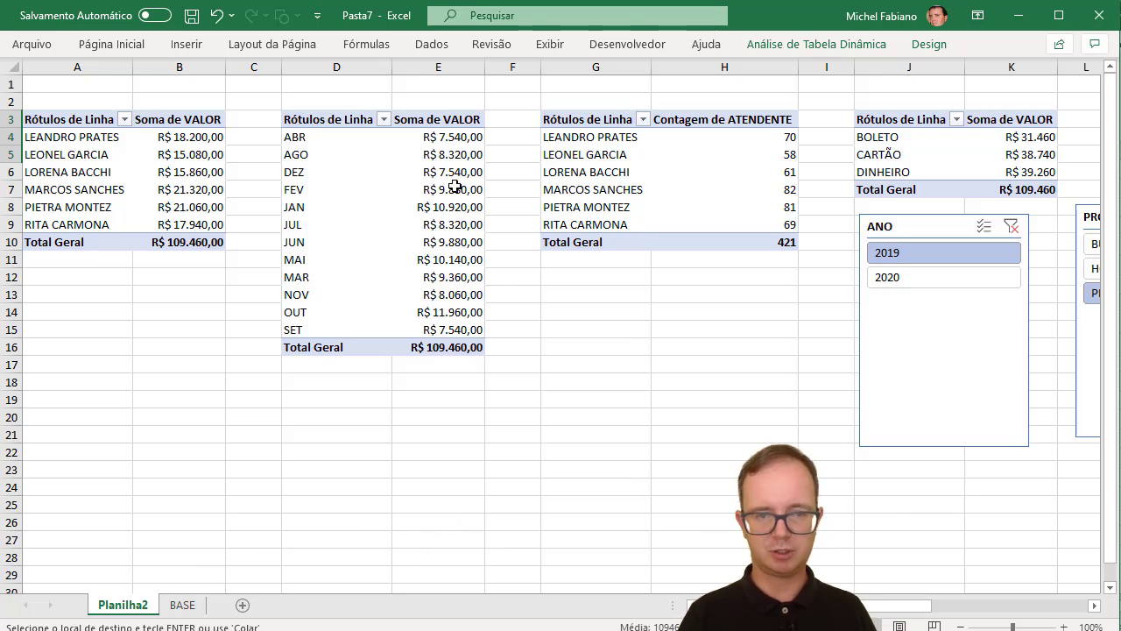
- Rename the Planilha2 sheet tab to ANÁLISE
click(186, 137)
click(206, 195)
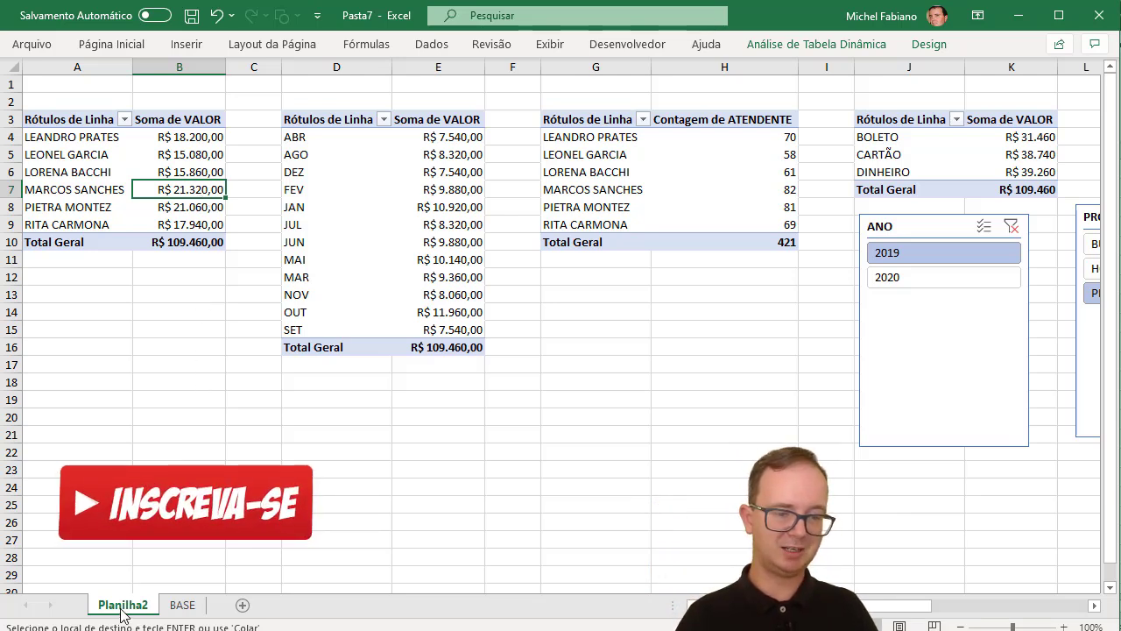
double_click(121, 605)
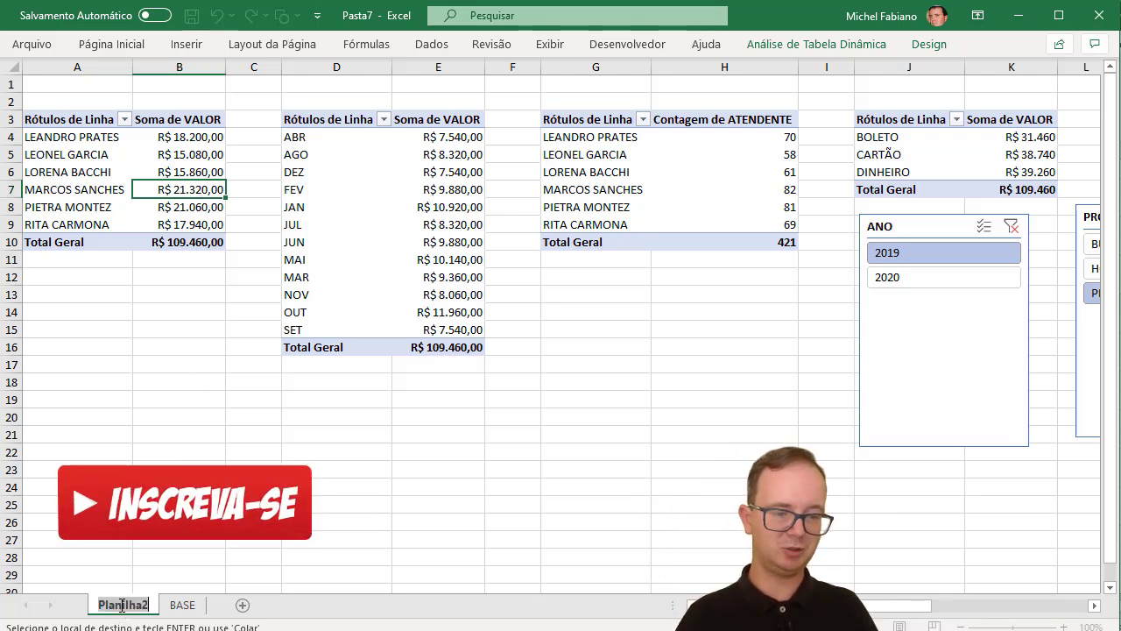
text(ana)
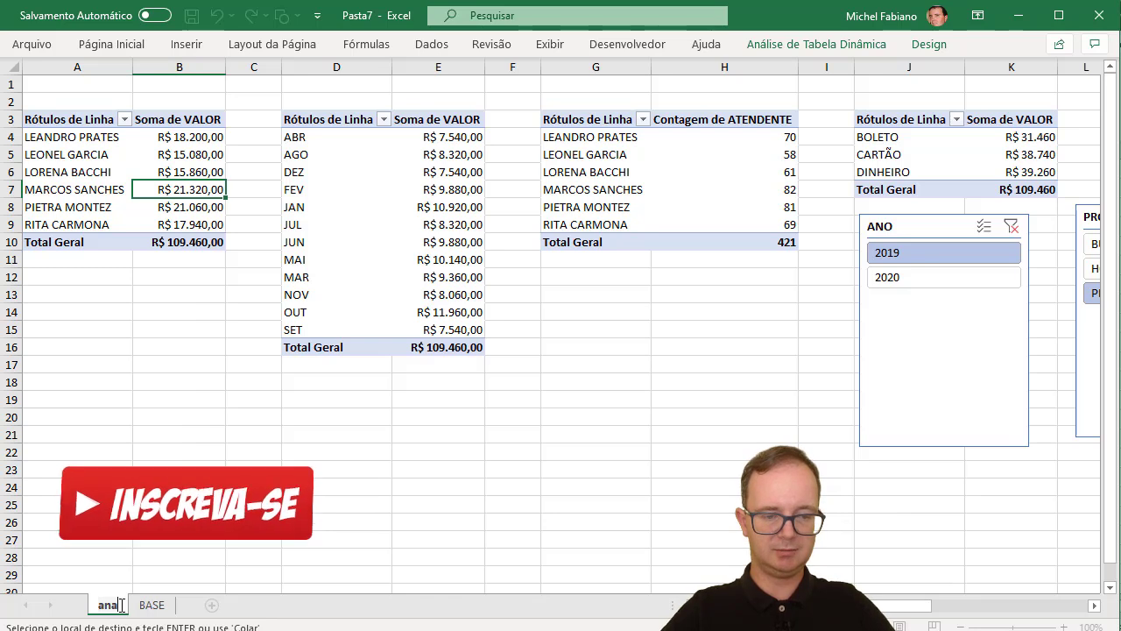
key(BackSpace)
key(BackSpace)
key(Caps_Lock)
text(ANÁLIS)
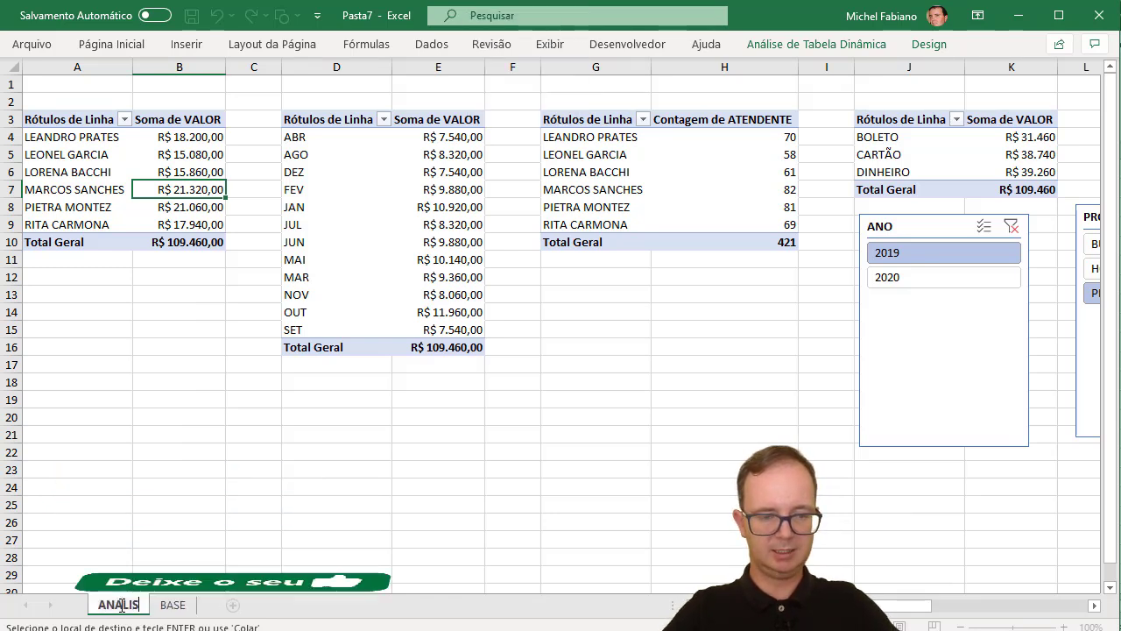
text(E)
key(Return)
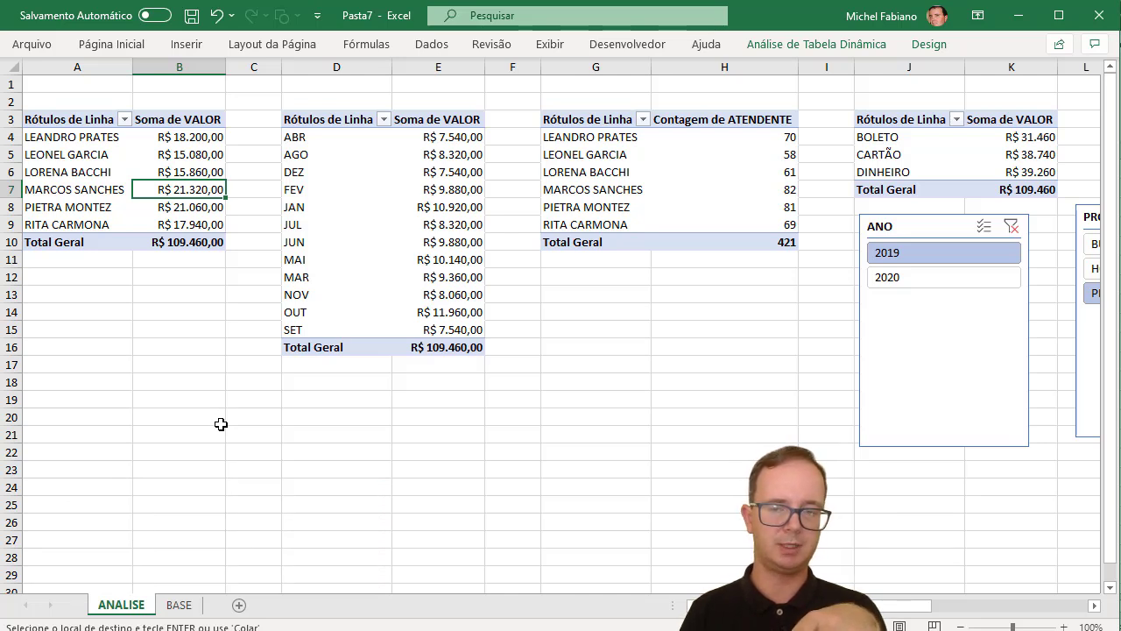
- Insert a clustered column pivot chart of revenue per analyst and place it below the analyst table at A12
click(186, 172)
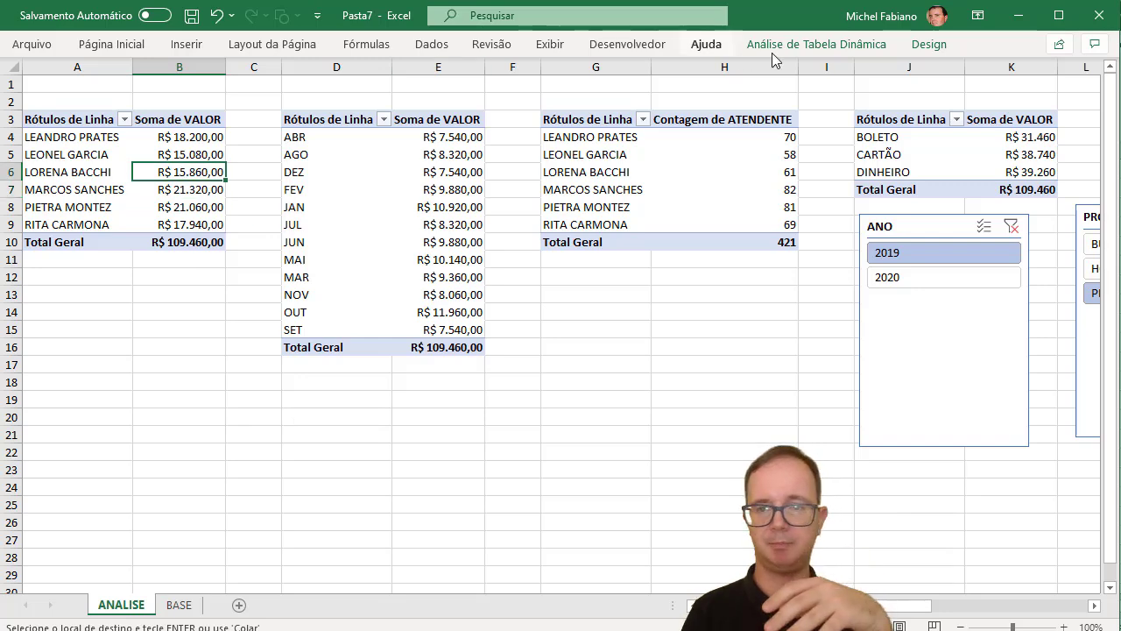
click(797, 51)
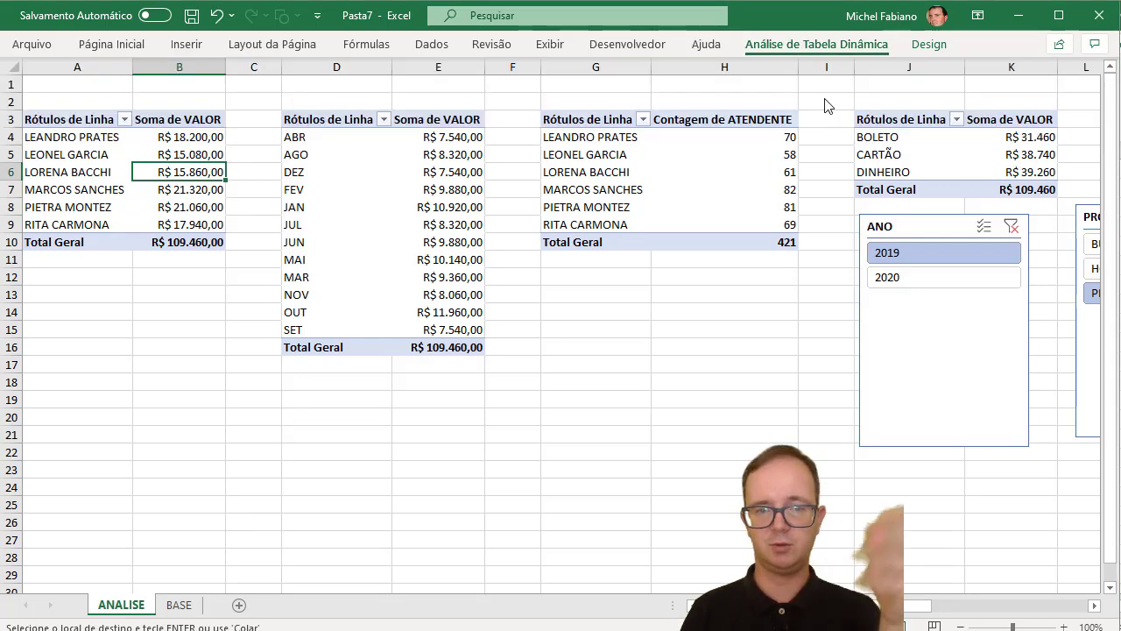
click(724, 562)
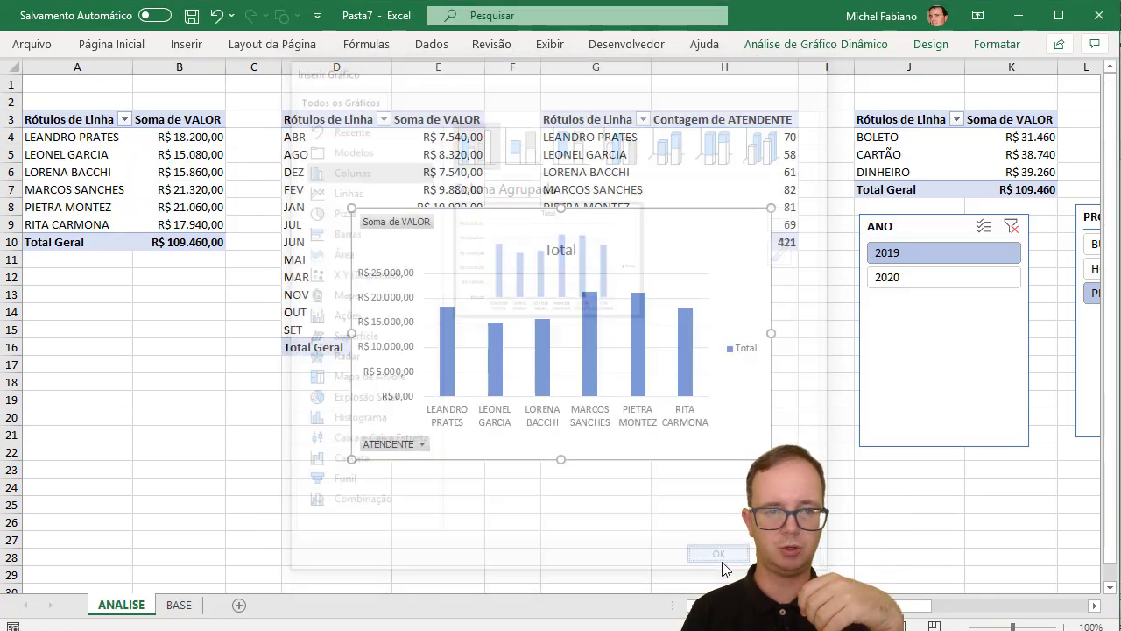
drag(646, 215, 375, 294)
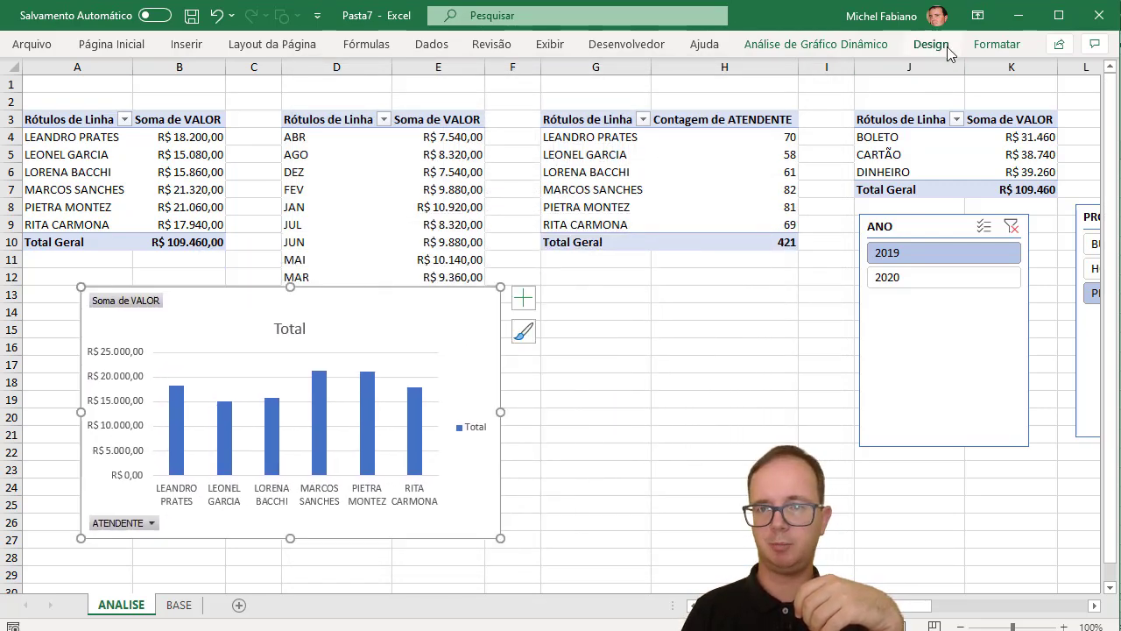
- Hide all field buttons on the analyst revenue chart
click(876, 46)
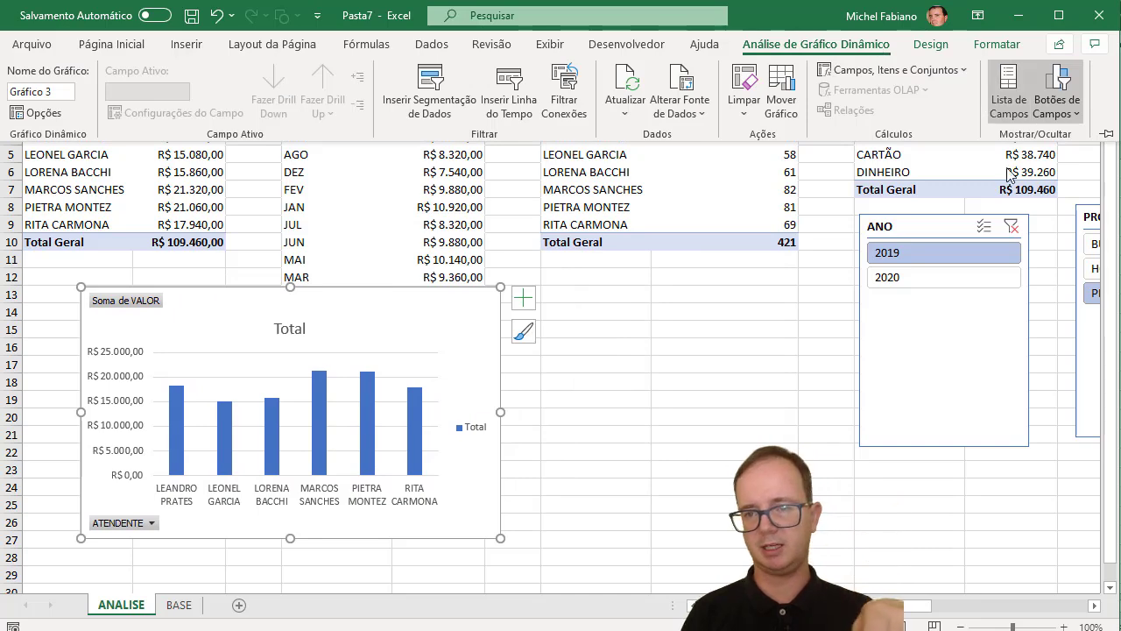
click(1076, 110)
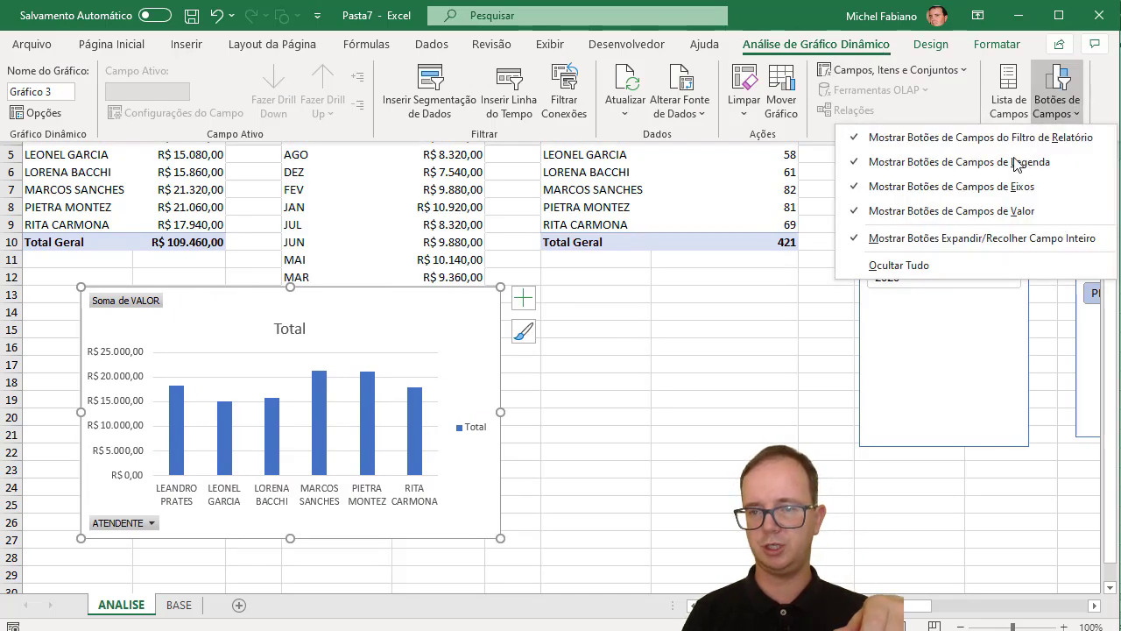
click(911, 263)
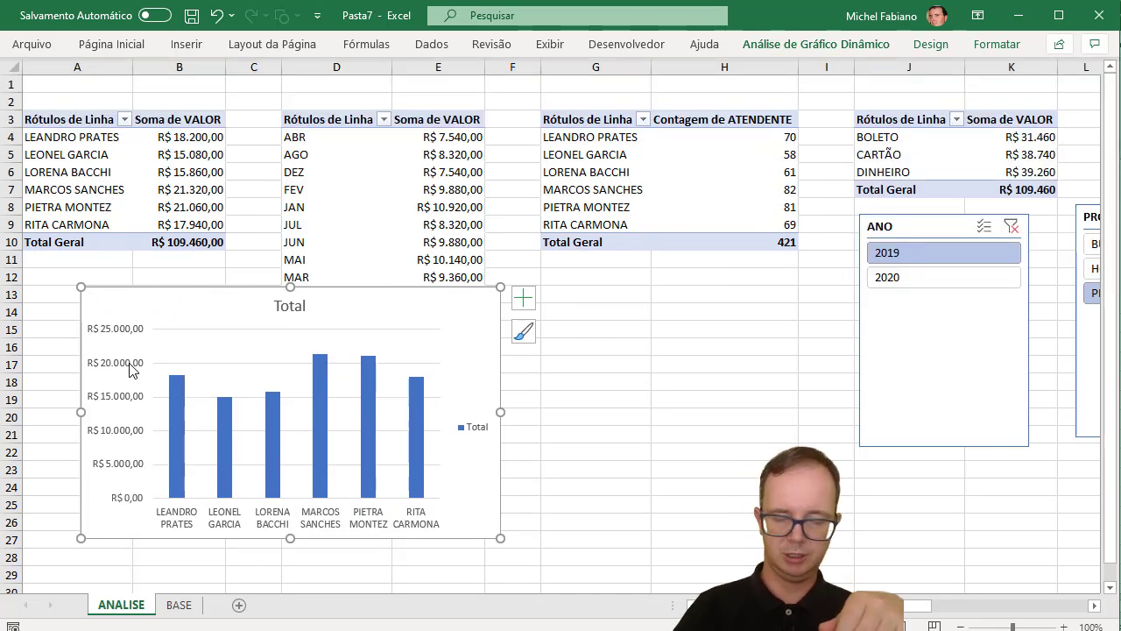
click(130, 370)
- Remove the value axis, horizontal gridlines and Total legend from the analyst chart
key(Delete)
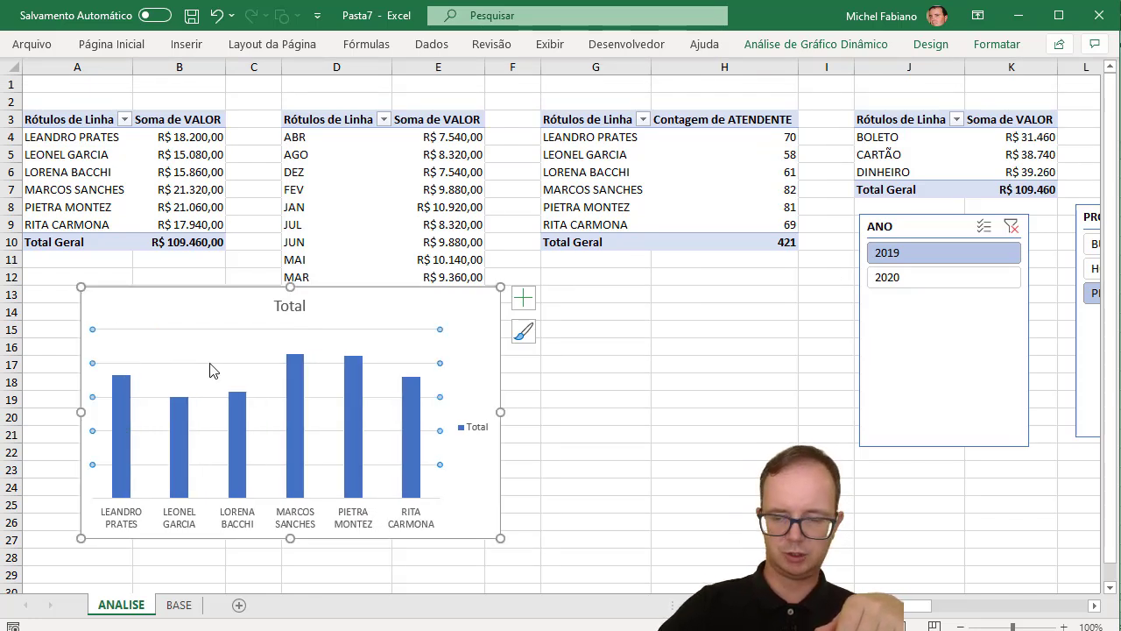
key(Delete)
click(471, 429)
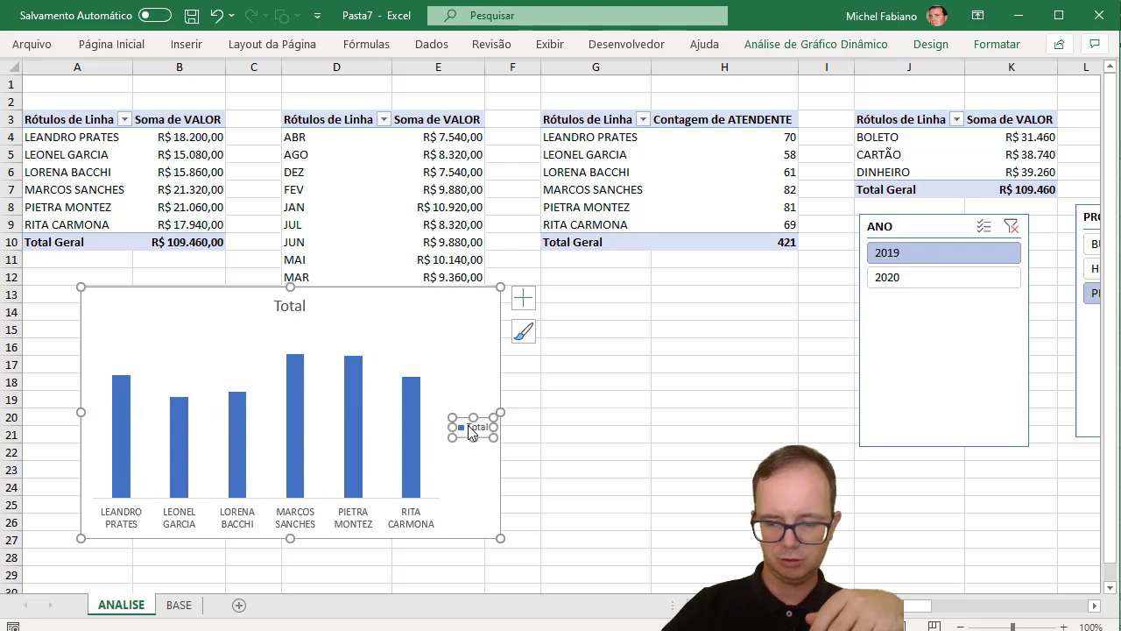
key(Delete)
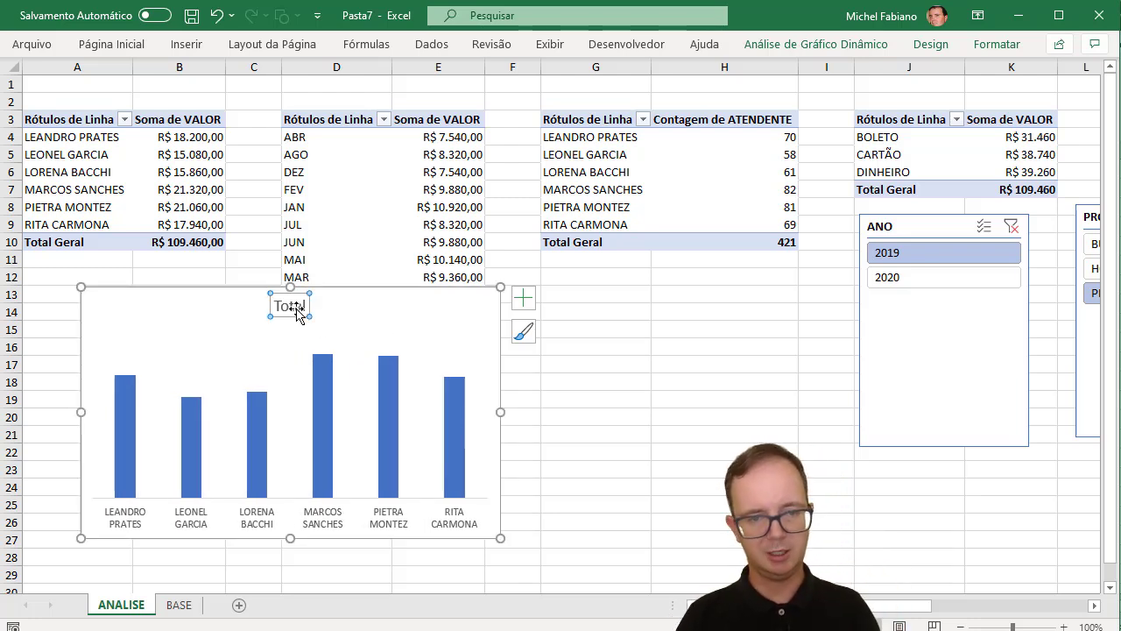
- Retitle the chart 'Faturamento | Analistas de Vendas'
double_click(297, 312)
double_click(297, 308)
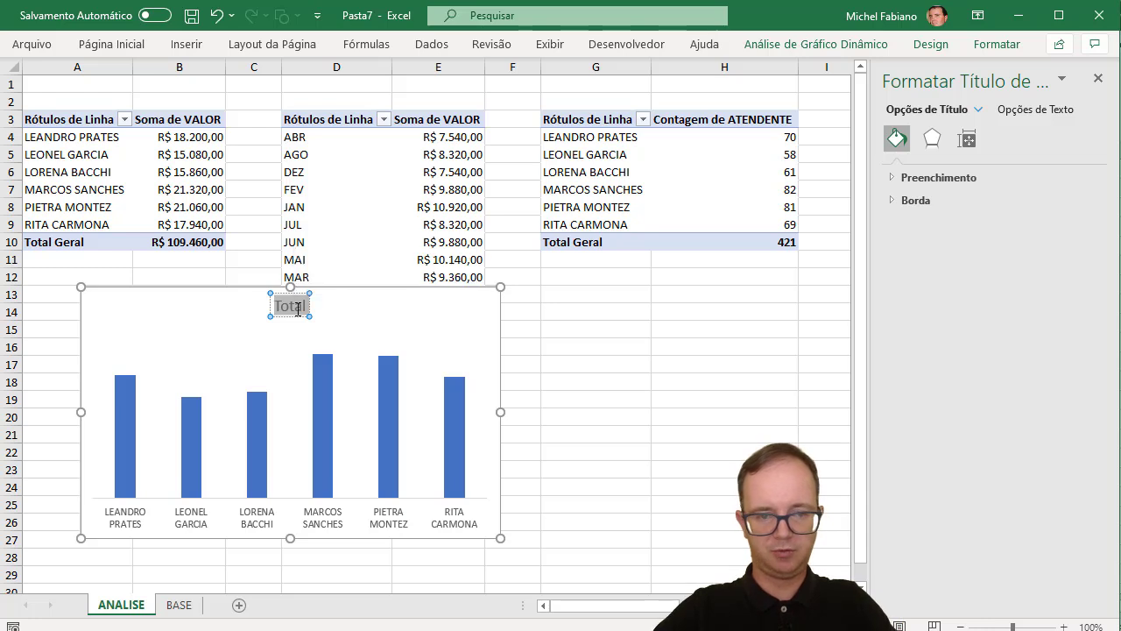
text(F)
key(Caps_Lock)
text(atu)
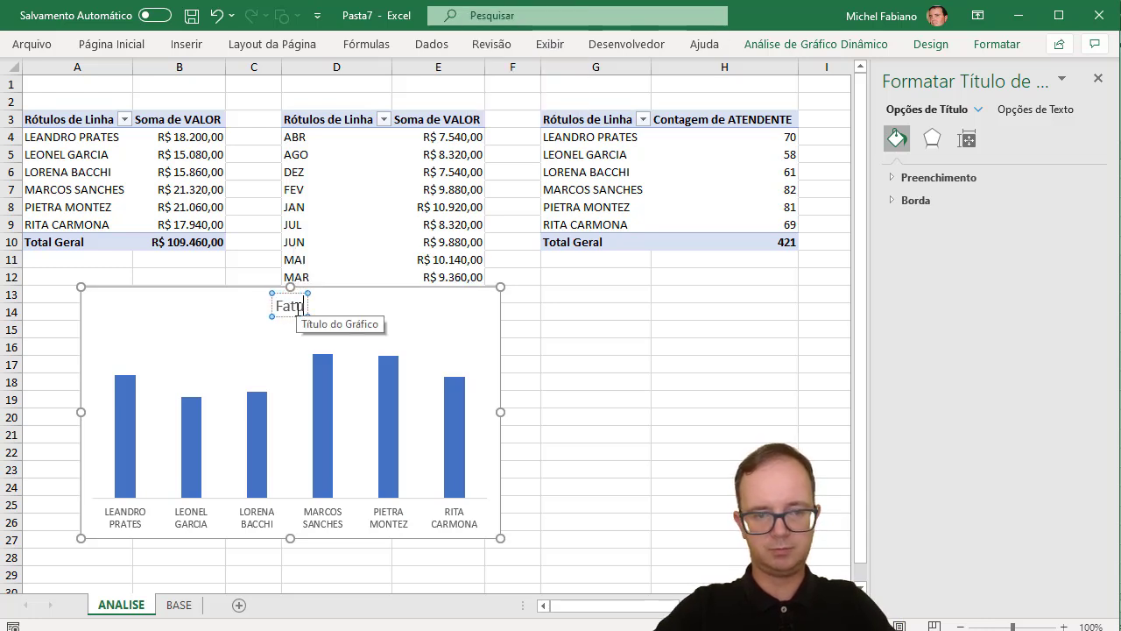
text(ramento no)
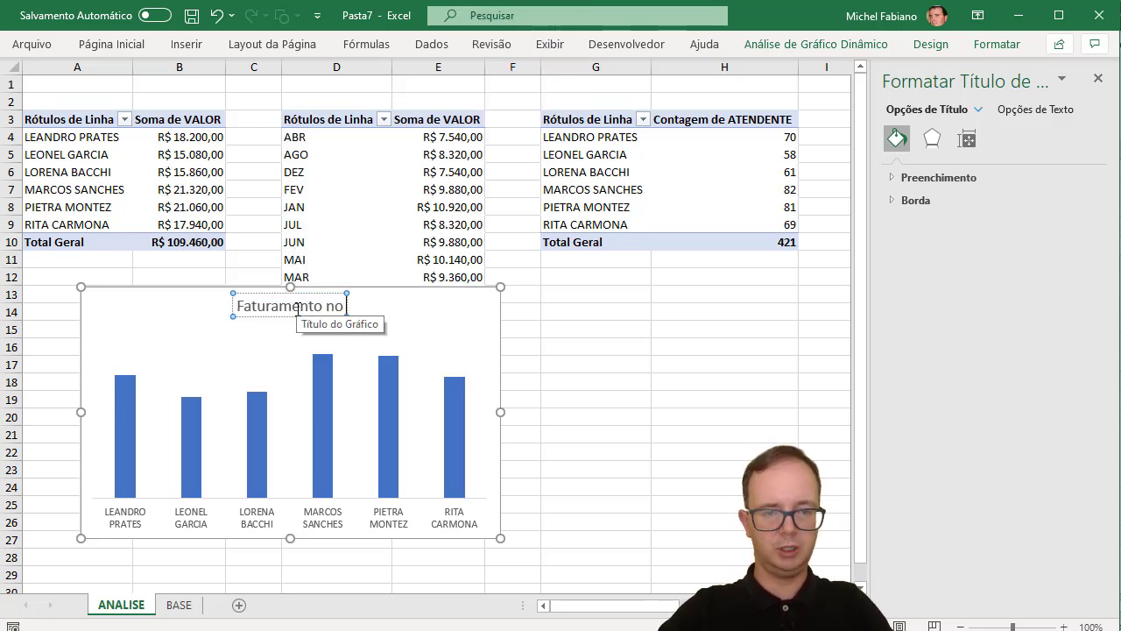
text( Ano)
key(BackSpace)
key(BackSpace)
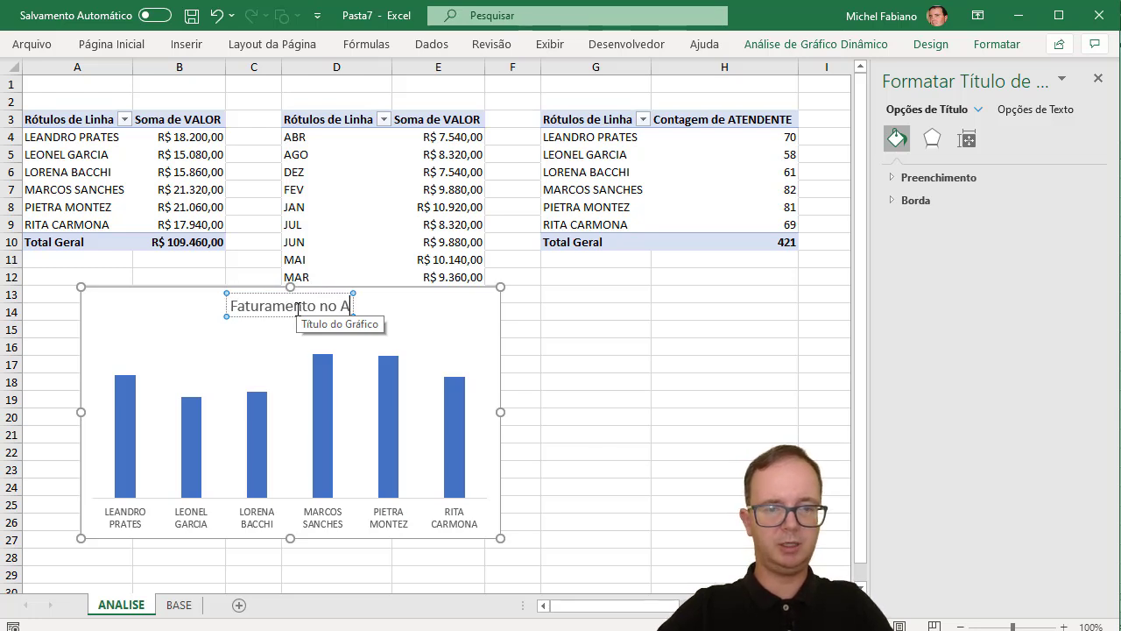
key(BackSpace)
key(BackSpace)
key(BackSpace)
text(|)
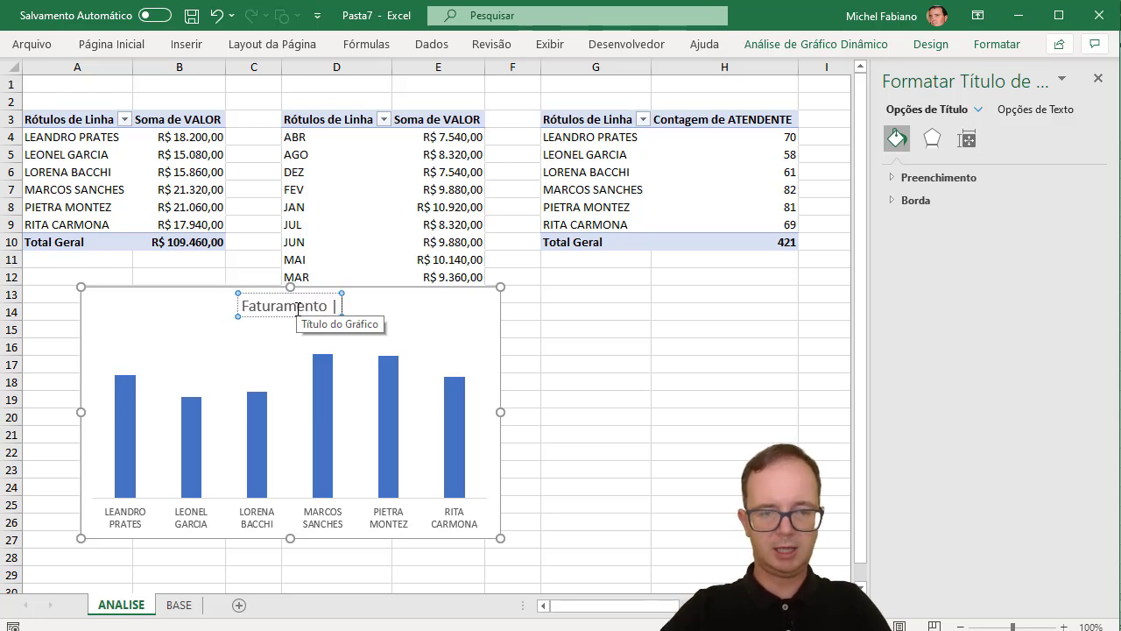
text( Analistas)
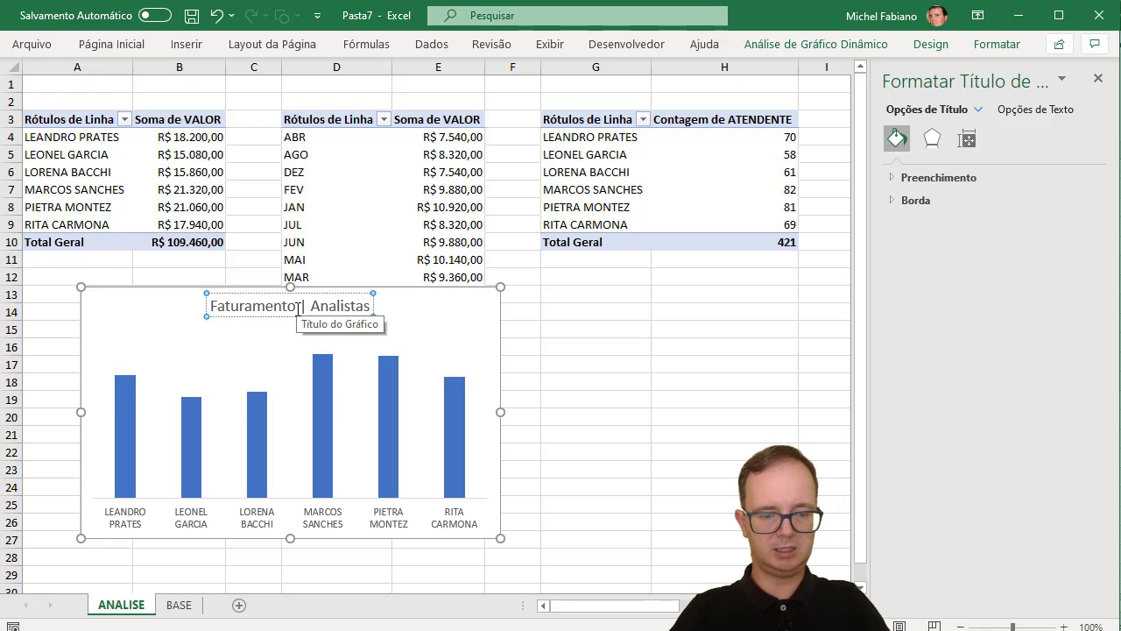
text( de Vendas)
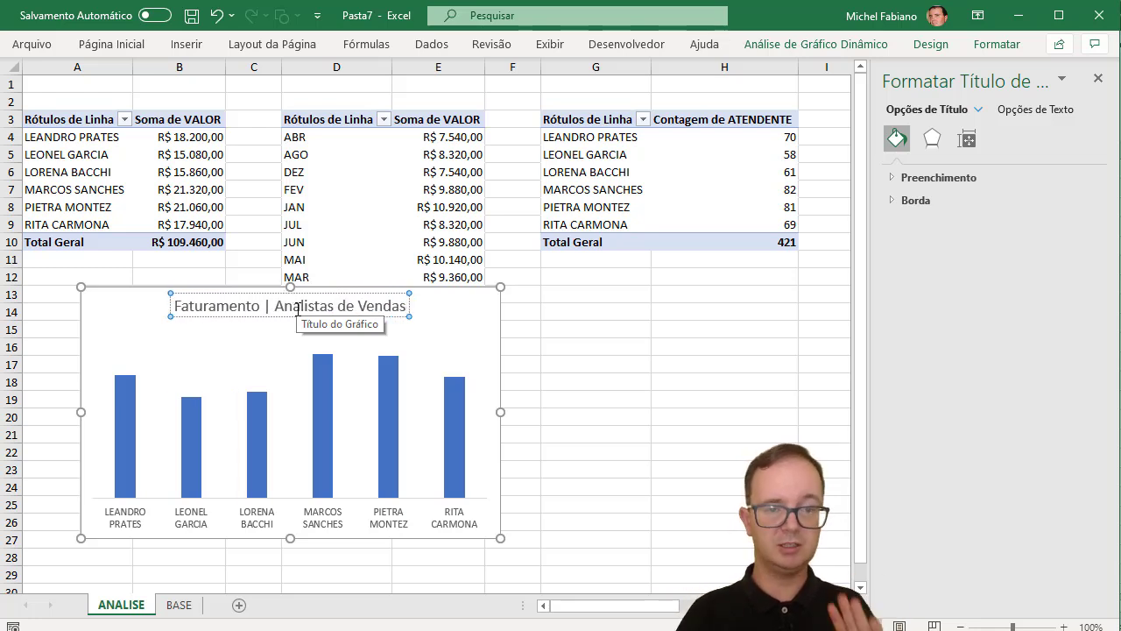
- Resize the chart shorter from the top and narrower from the right
click(459, 298)
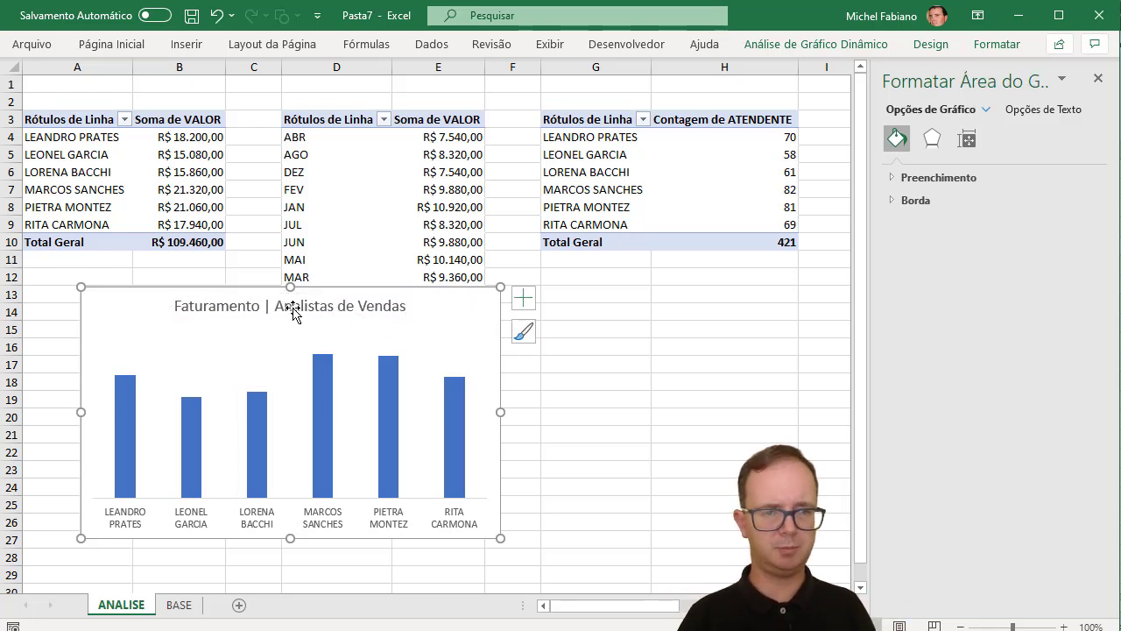
drag(290, 287, 290, 333)
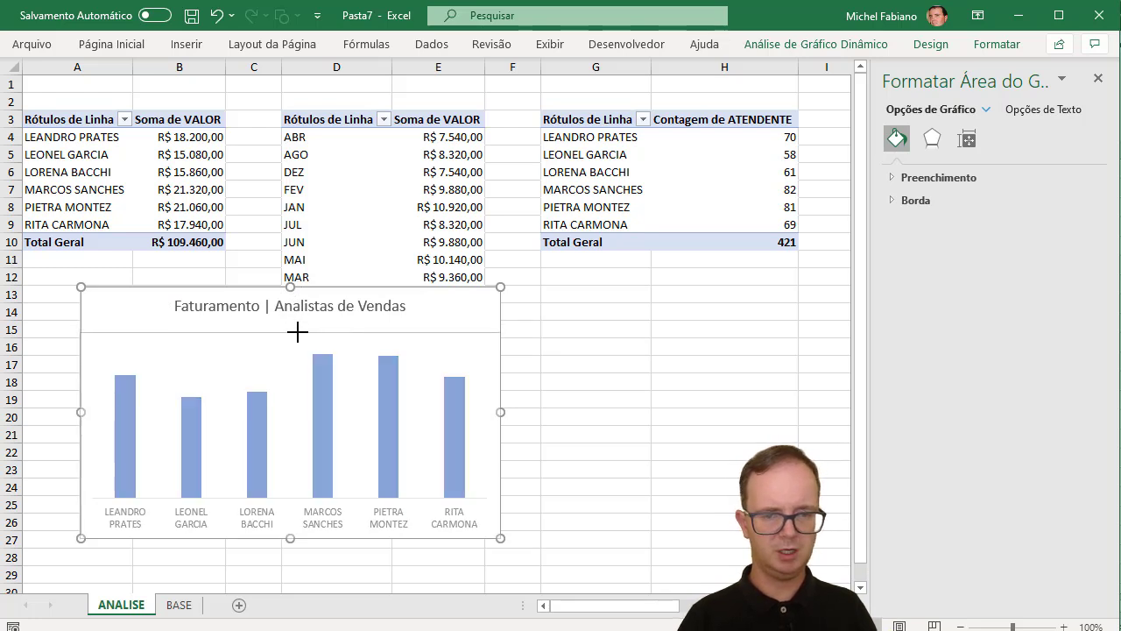
drag(501, 434, 454, 435)
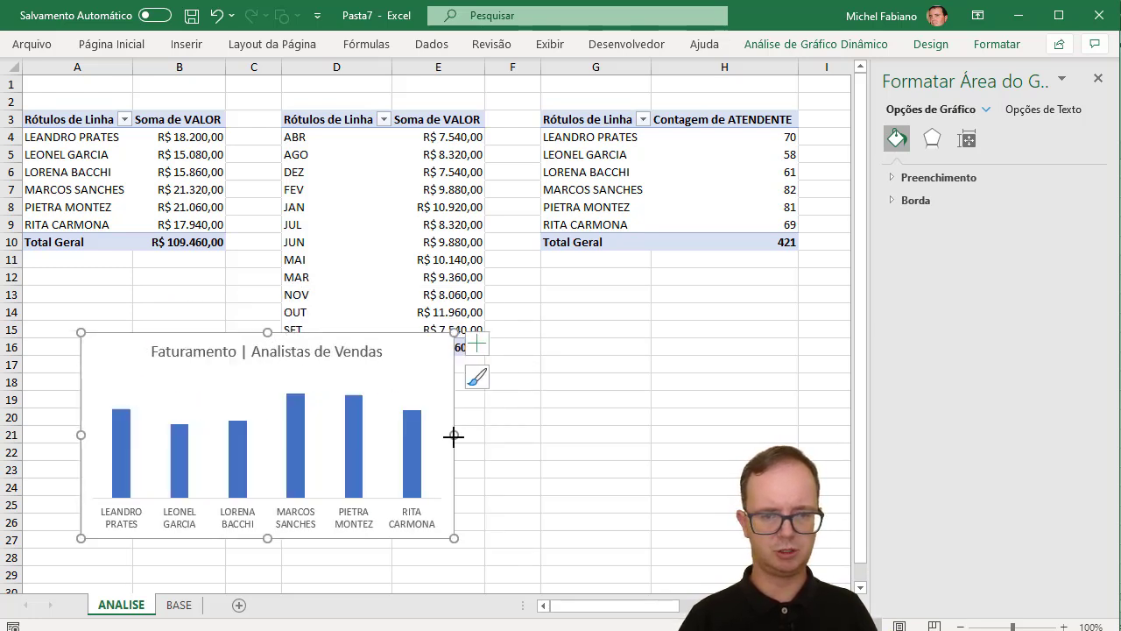
- Set the revenue column series gap width to 40% to widen the columns
click(408, 444)
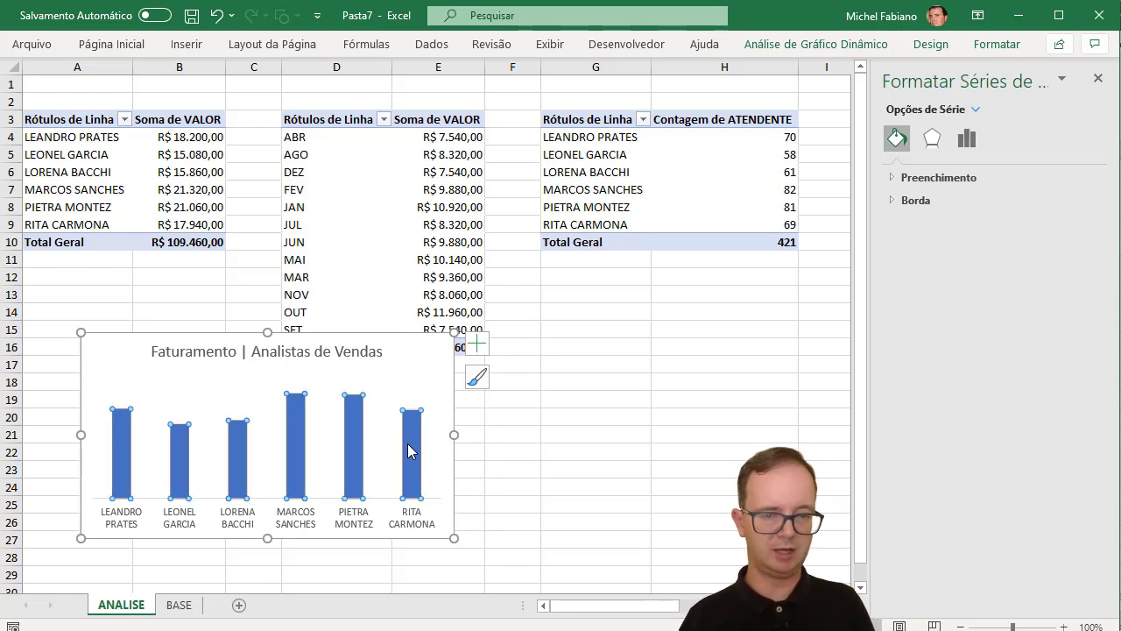
right_click(409, 451)
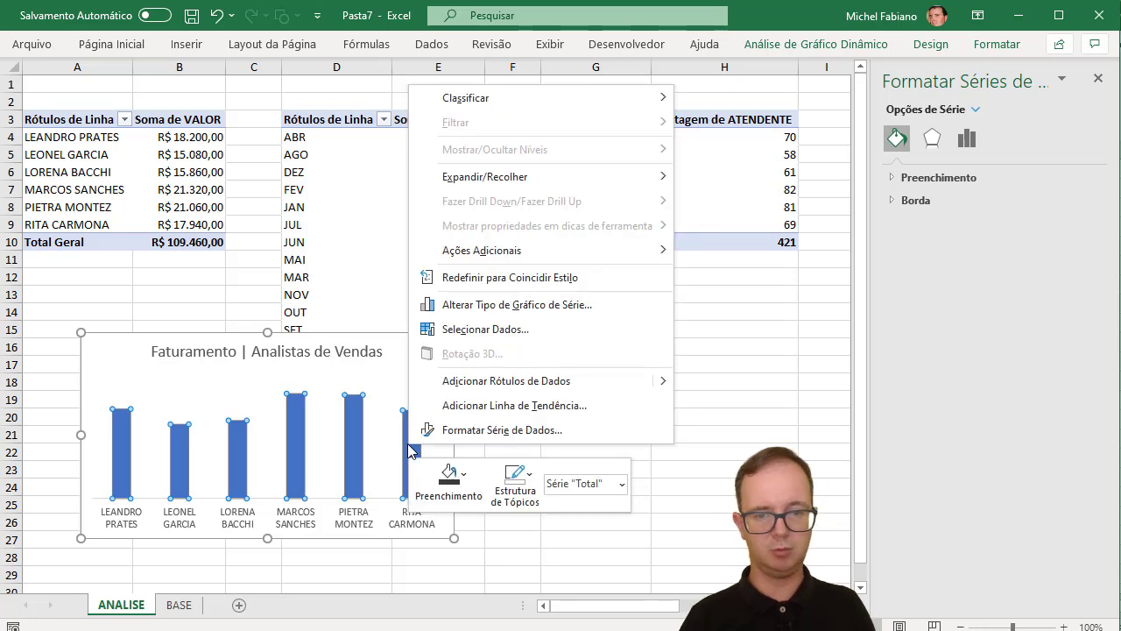
click(524, 430)
text(40)
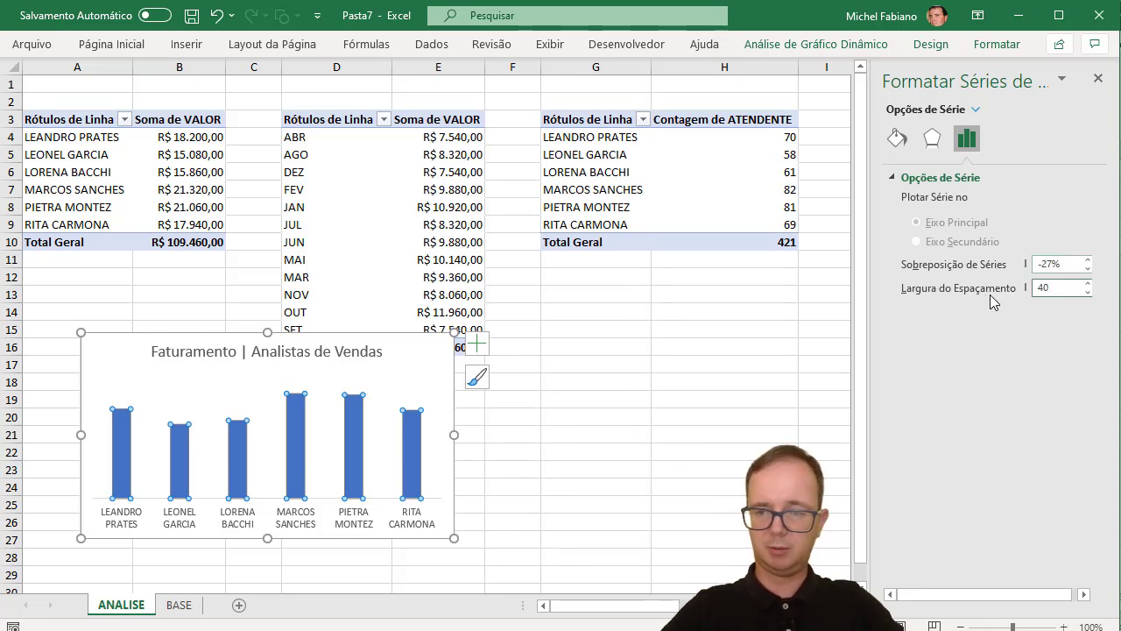
key(Return)
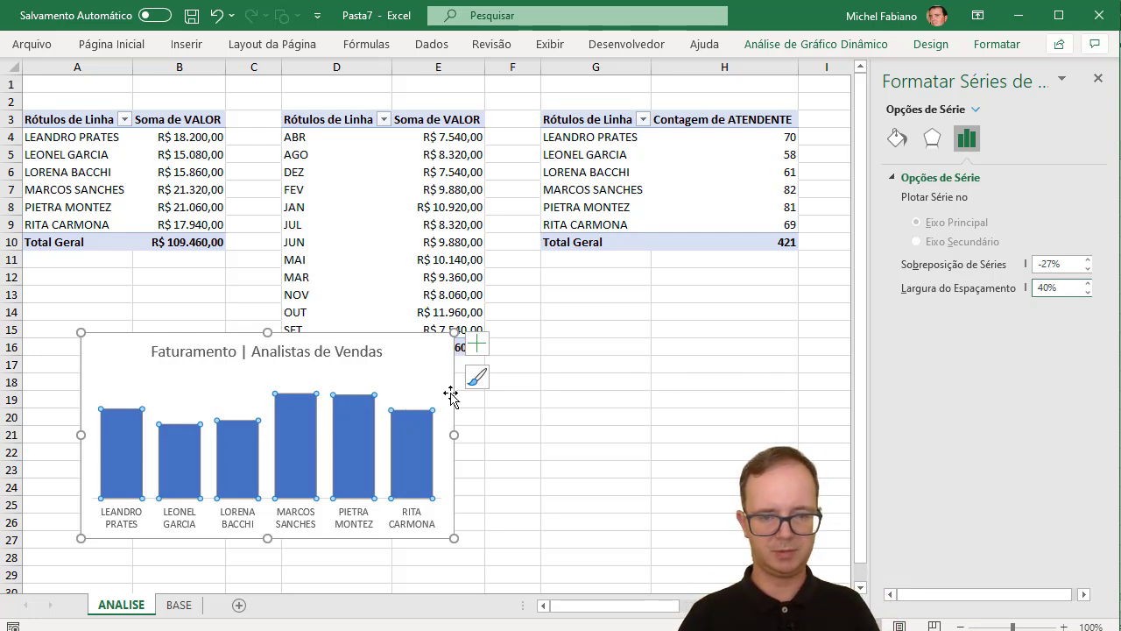
- Widen the chart so analyst names fit on one line and shift it slightly left
drag(458, 434, 573, 435)
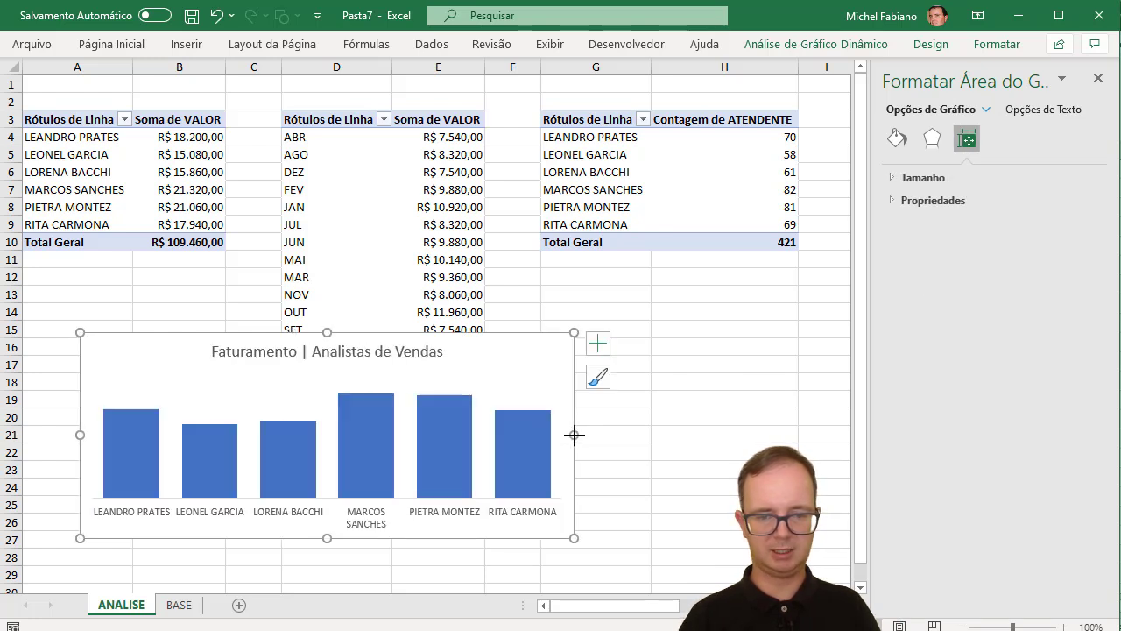
drag(577, 432, 604, 431)
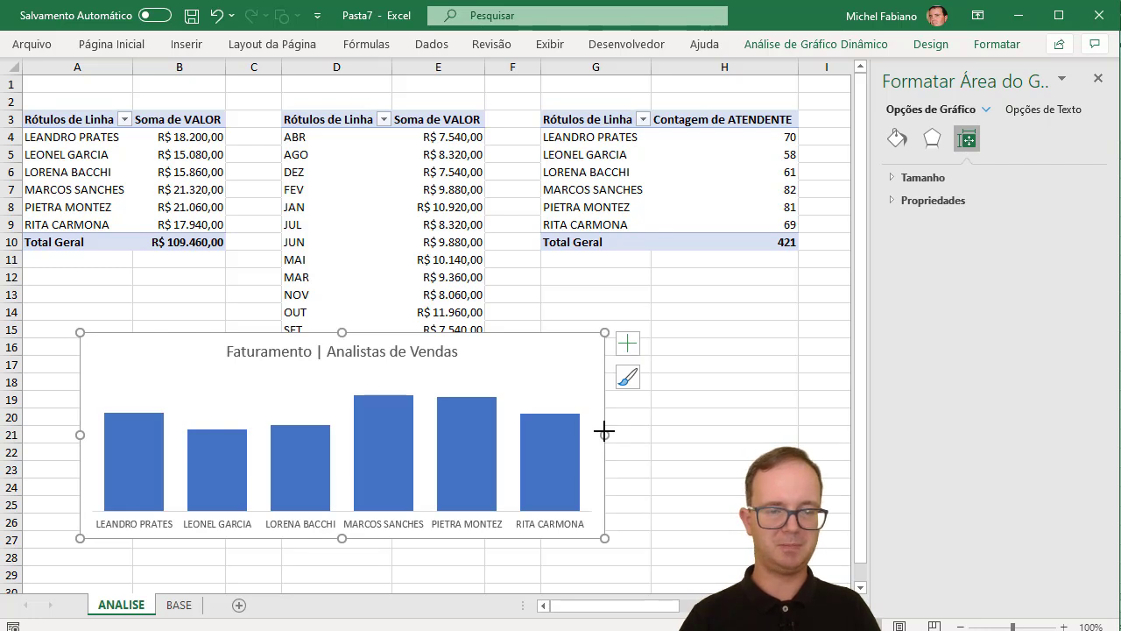
drag(537, 335, 490, 343)
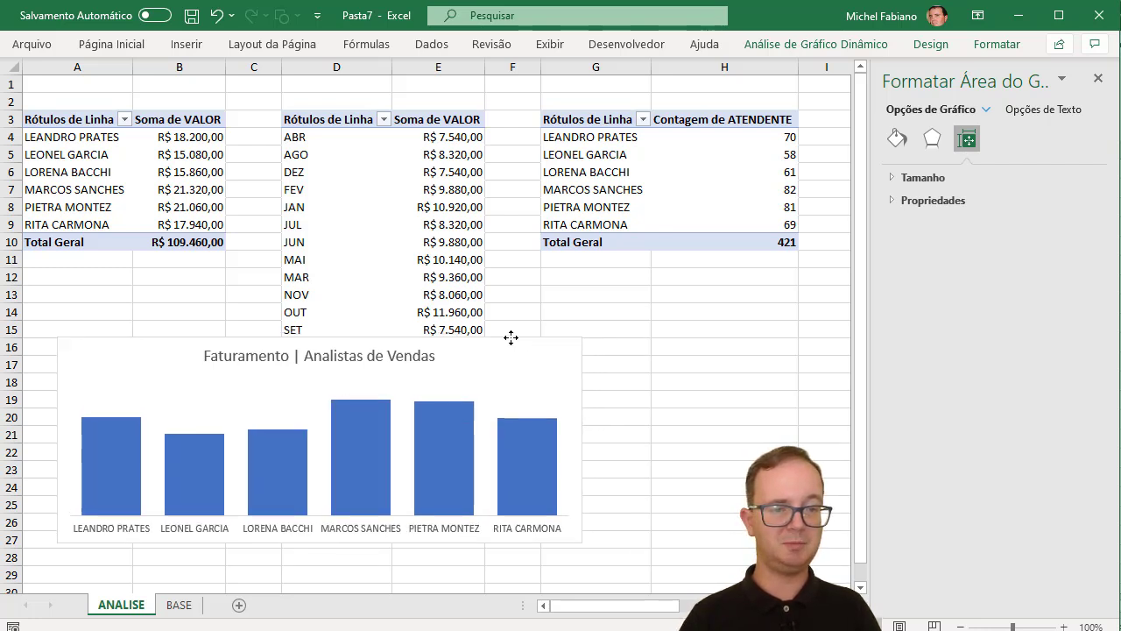
- Add R$ revenue data labels above each column and make the chart taller
click(580, 352)
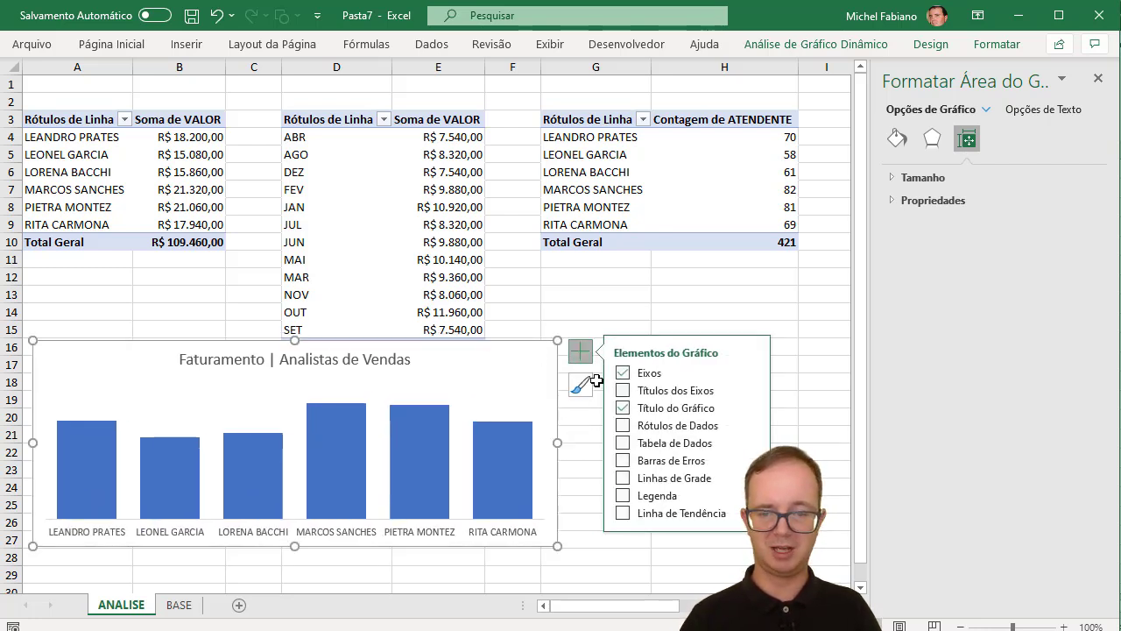
click(623, 425)
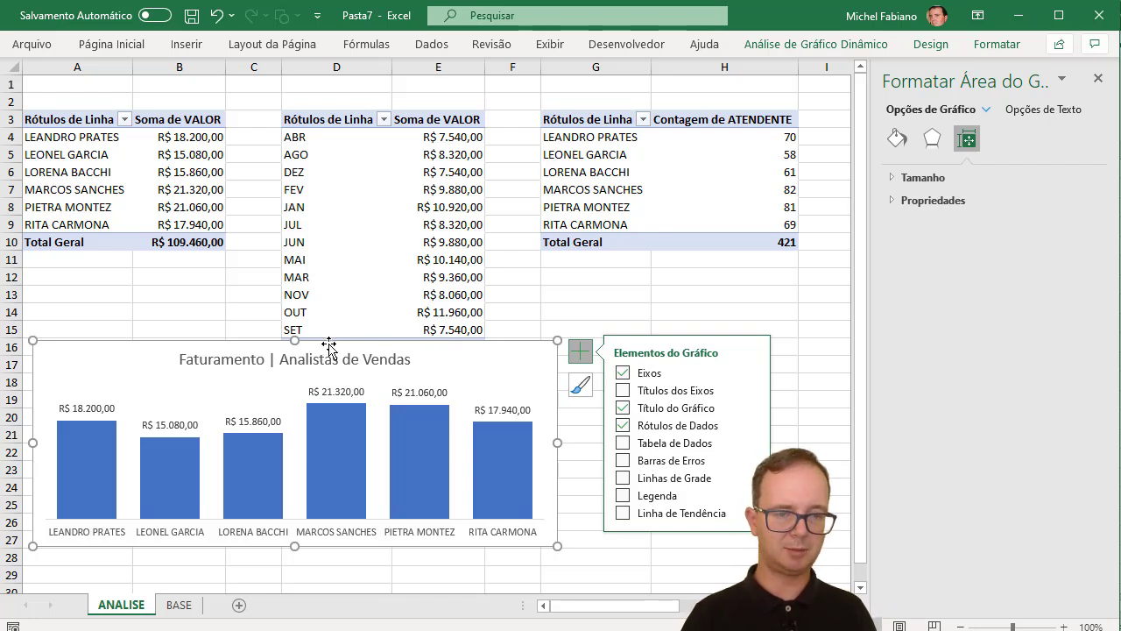
drag(293, 341, 288, 313)
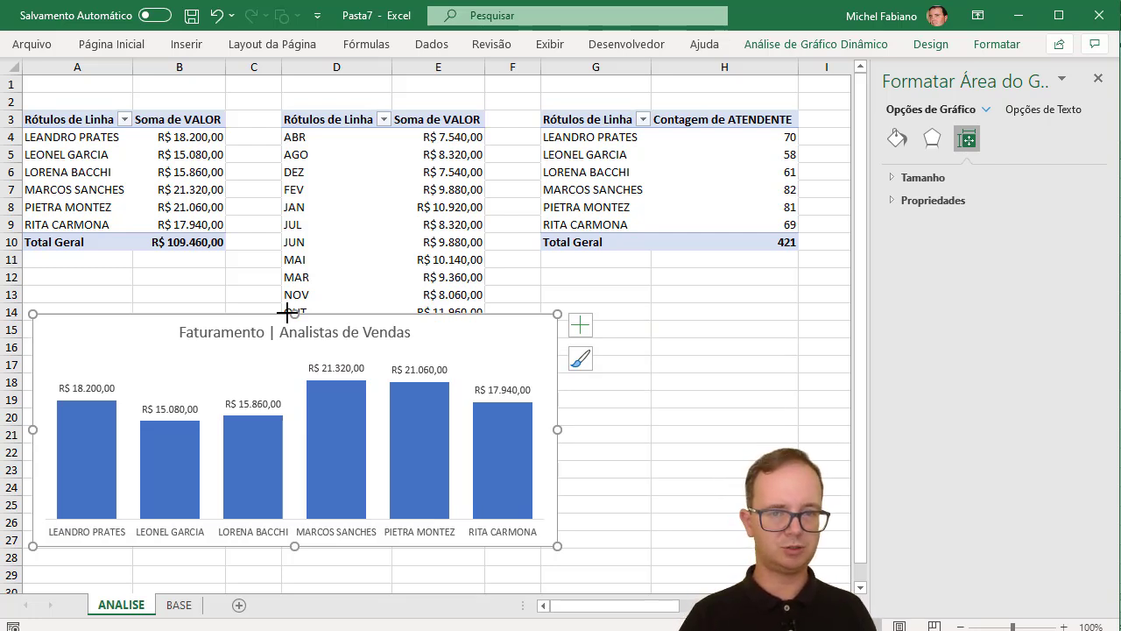
click(423, 228)
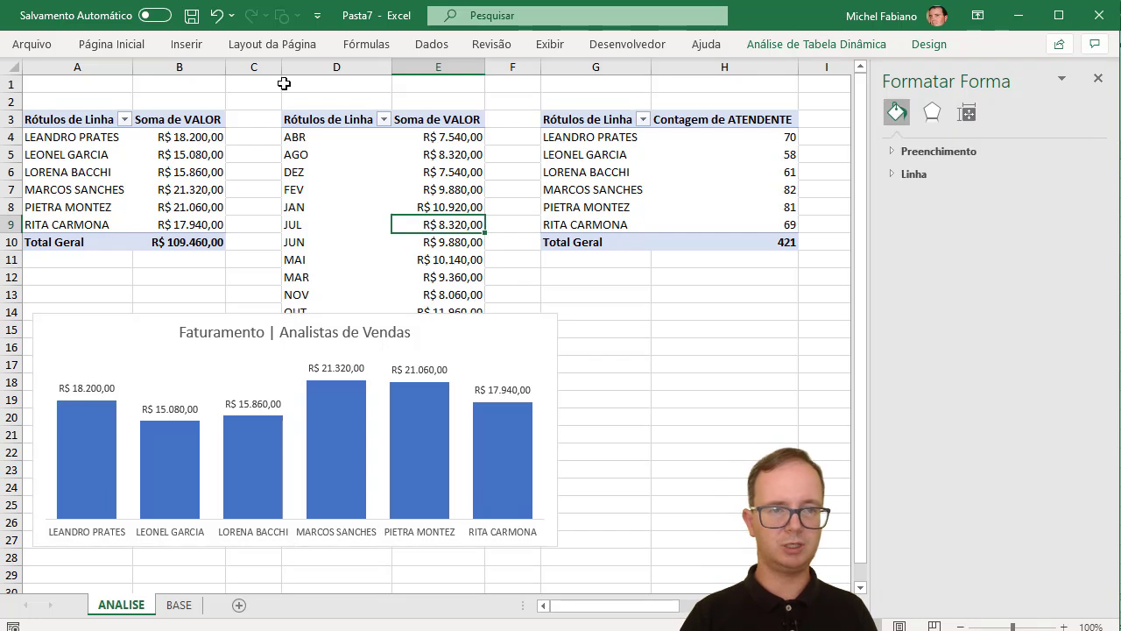
- Insert a clustered column pivot chart of monthly revenue by MÊS
click(140, 51)
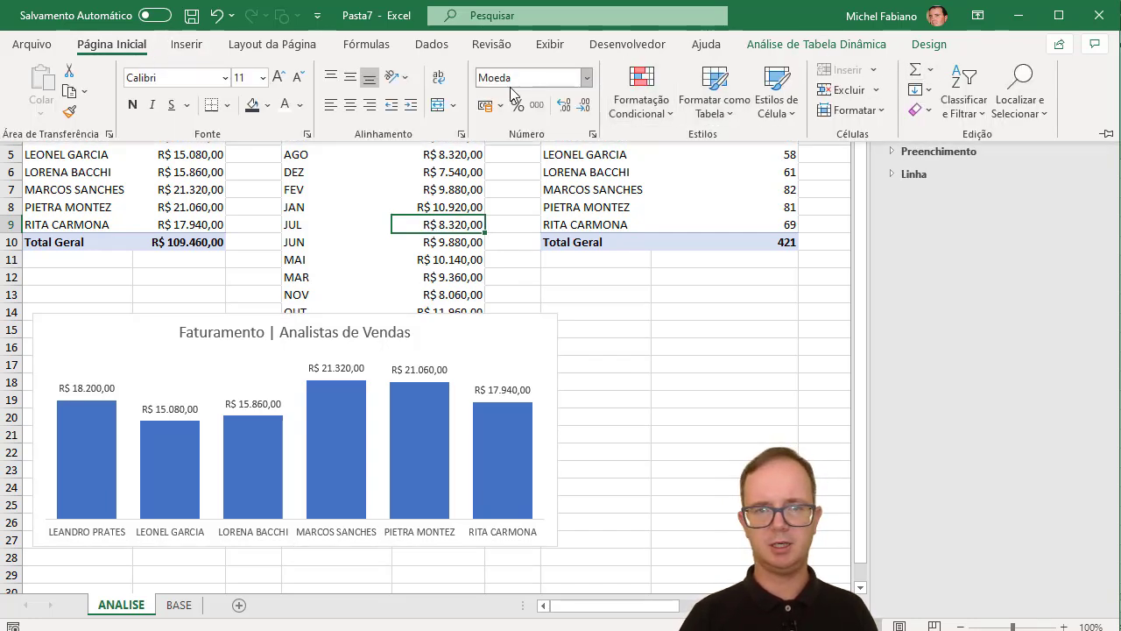
click(794, 44)
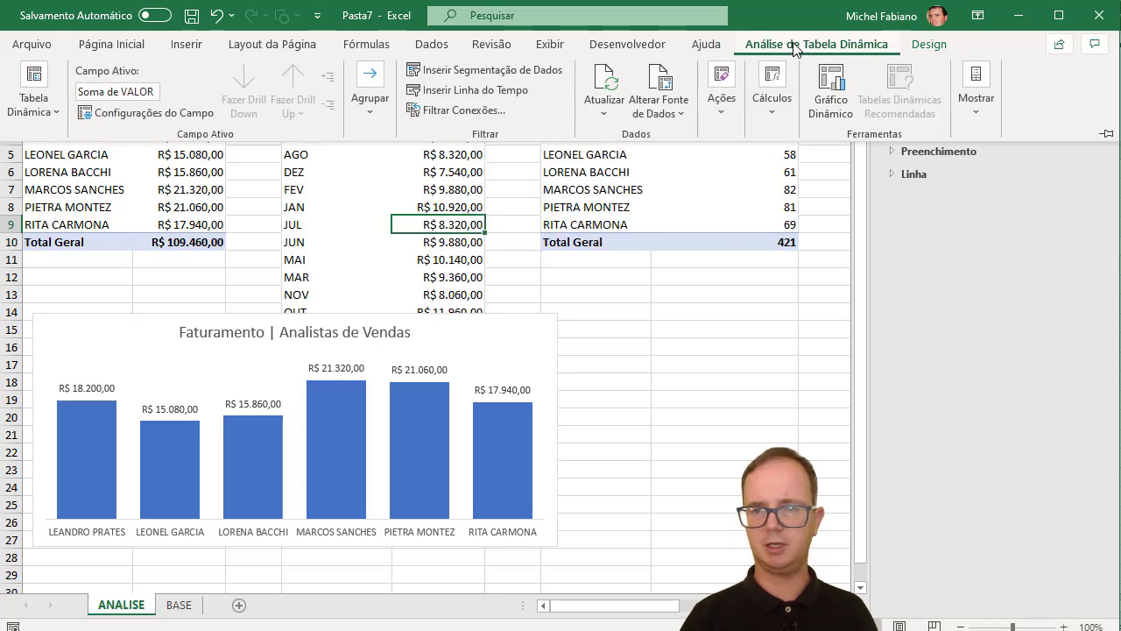
click(833, 105)
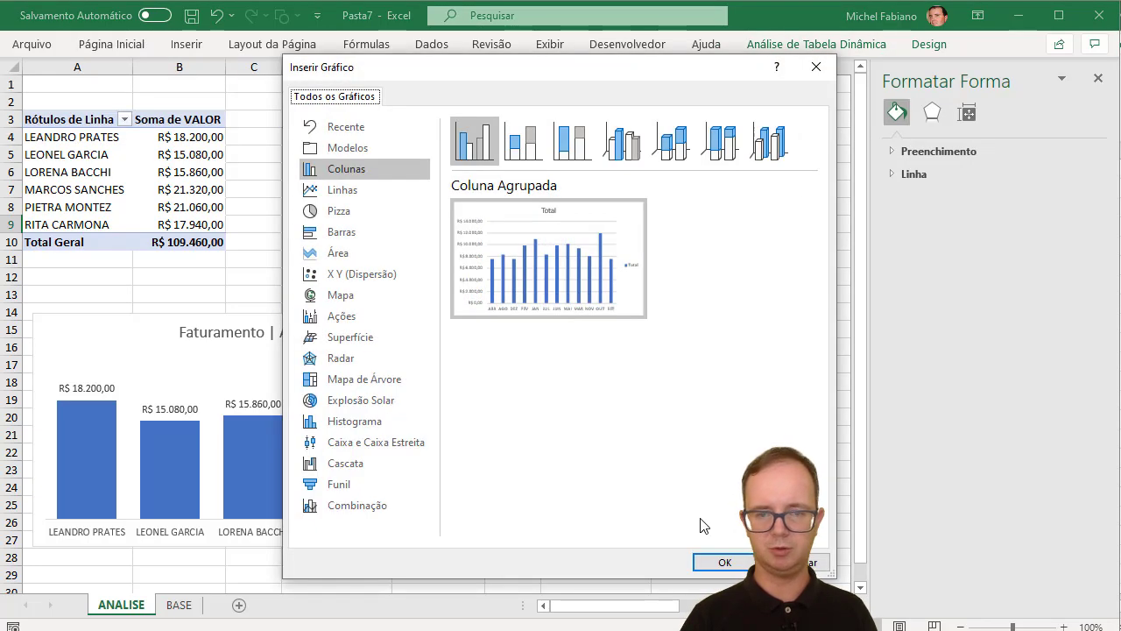
click(724, 563)
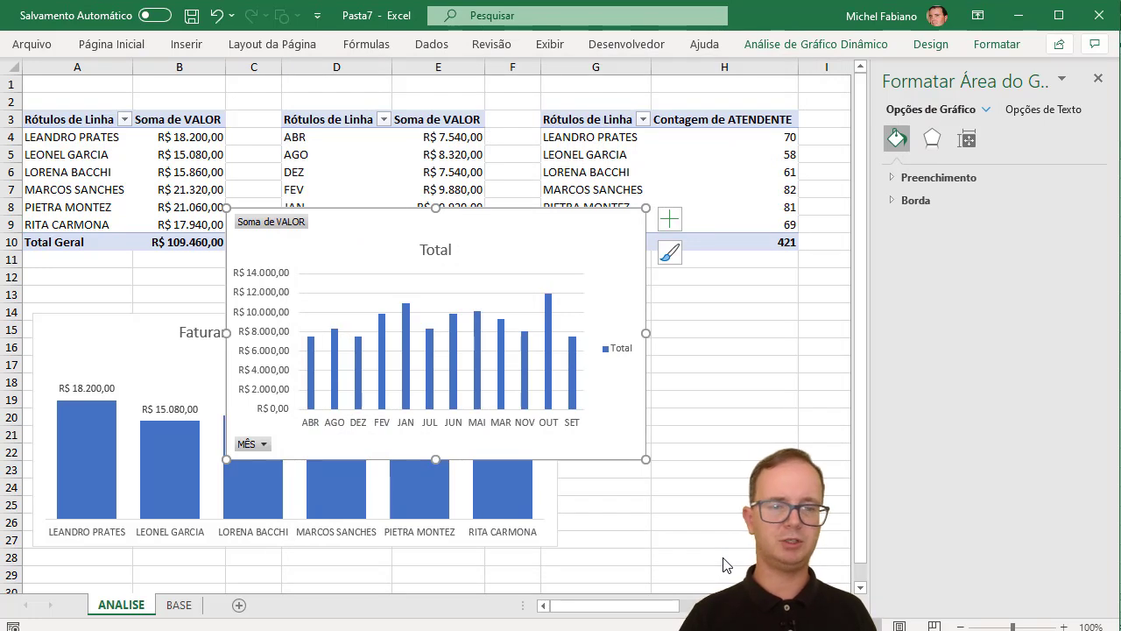
- Delete the monthly chart's legend, vertical value axis and gridlines
click(626, 352)
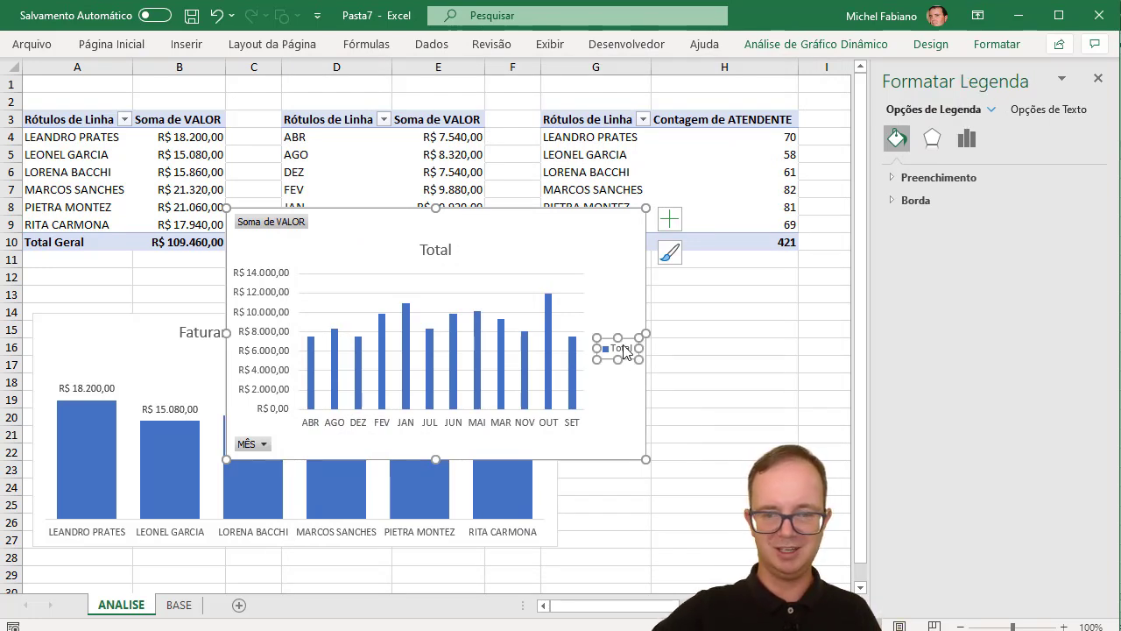
key(Delete)
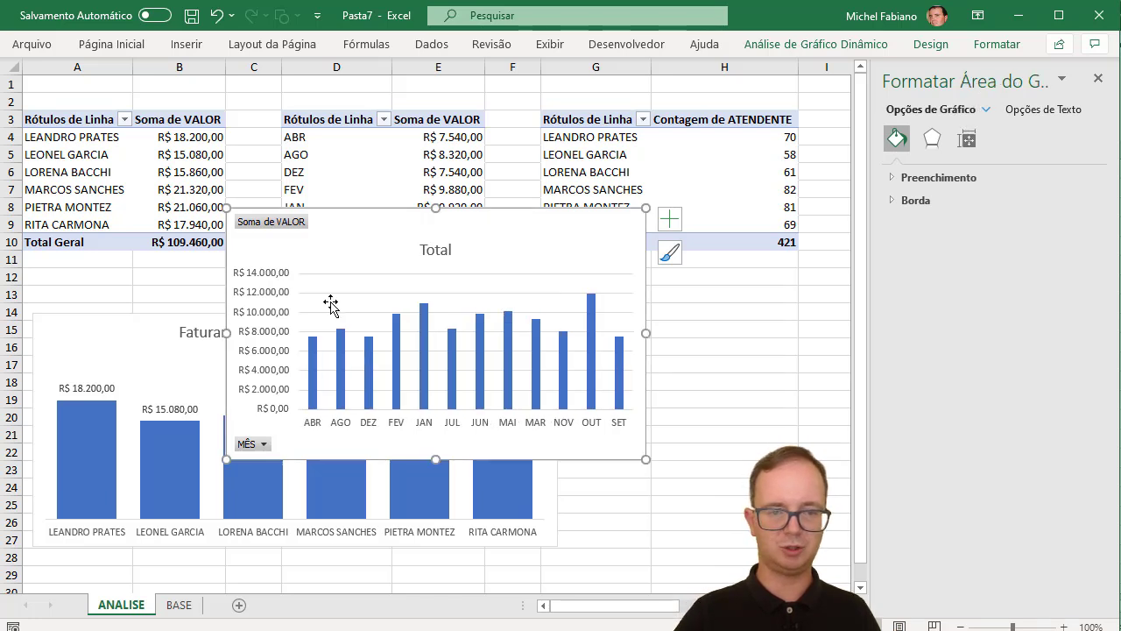
click(271, 326)
key(Delete)
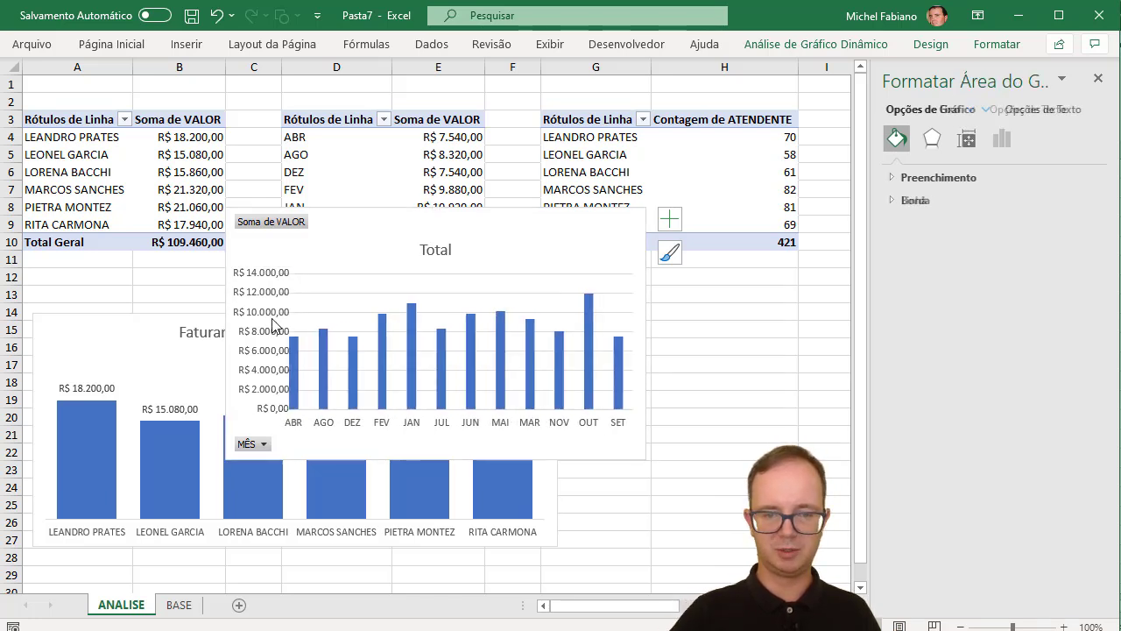
click(320, 315)
key(Delete)
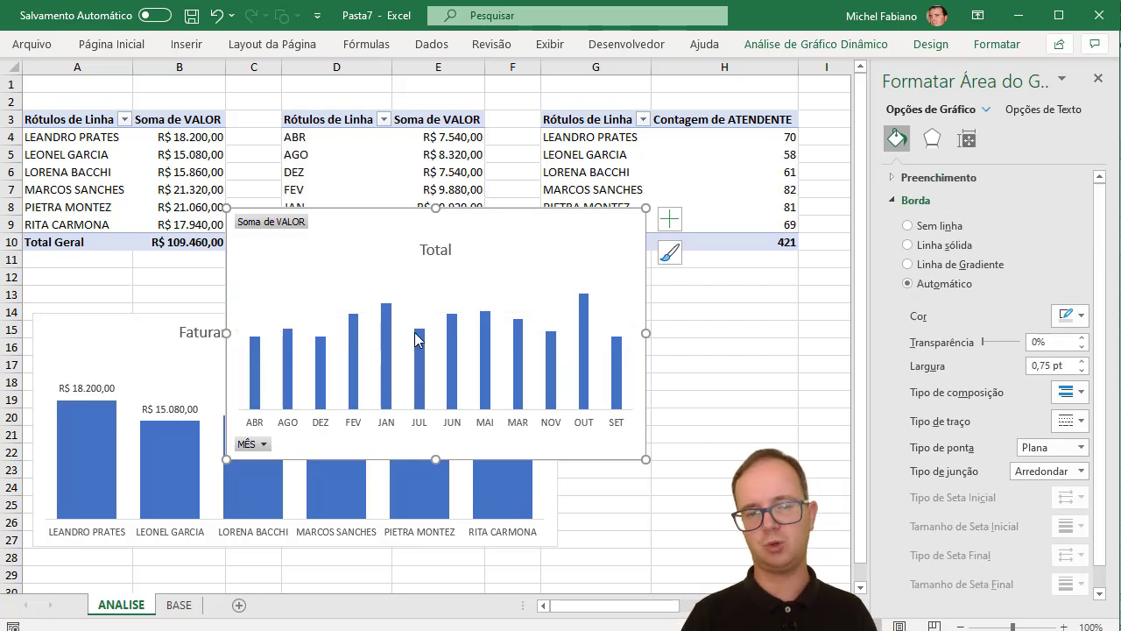
mouse_move(418, 338)
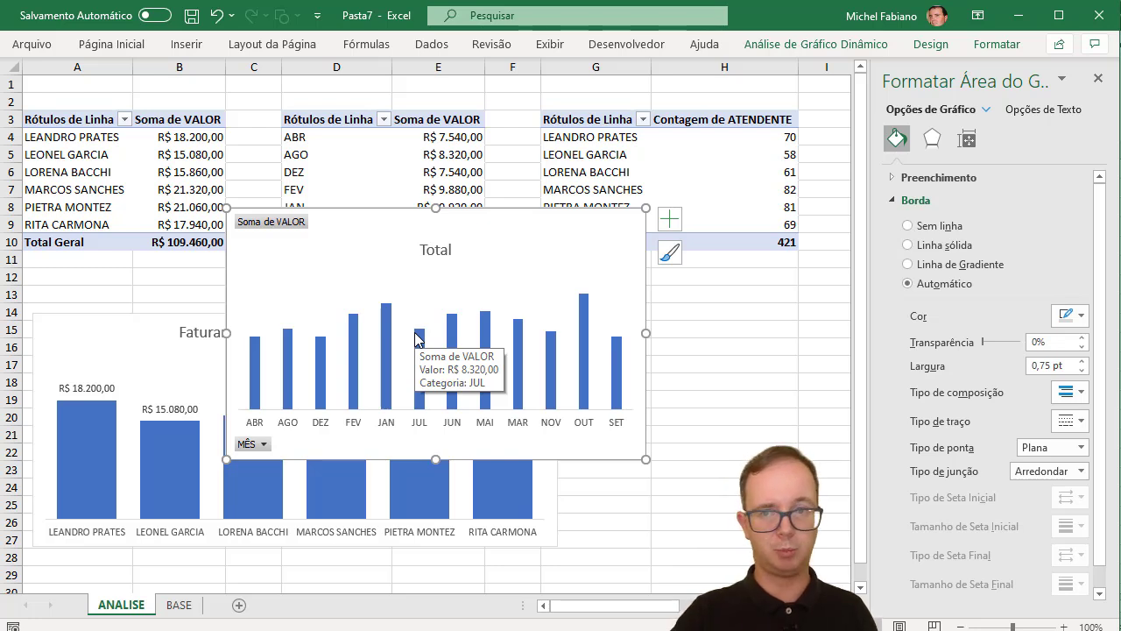
click(827, 51)
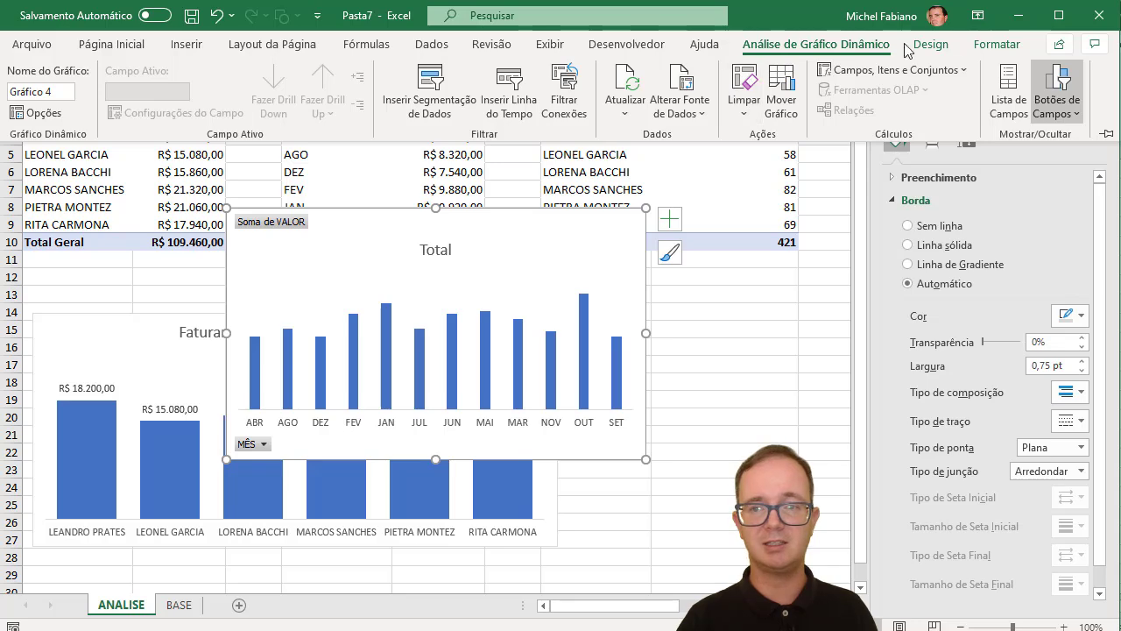
- Change the monthly revenue chart type to a line chart
click(931, 45)
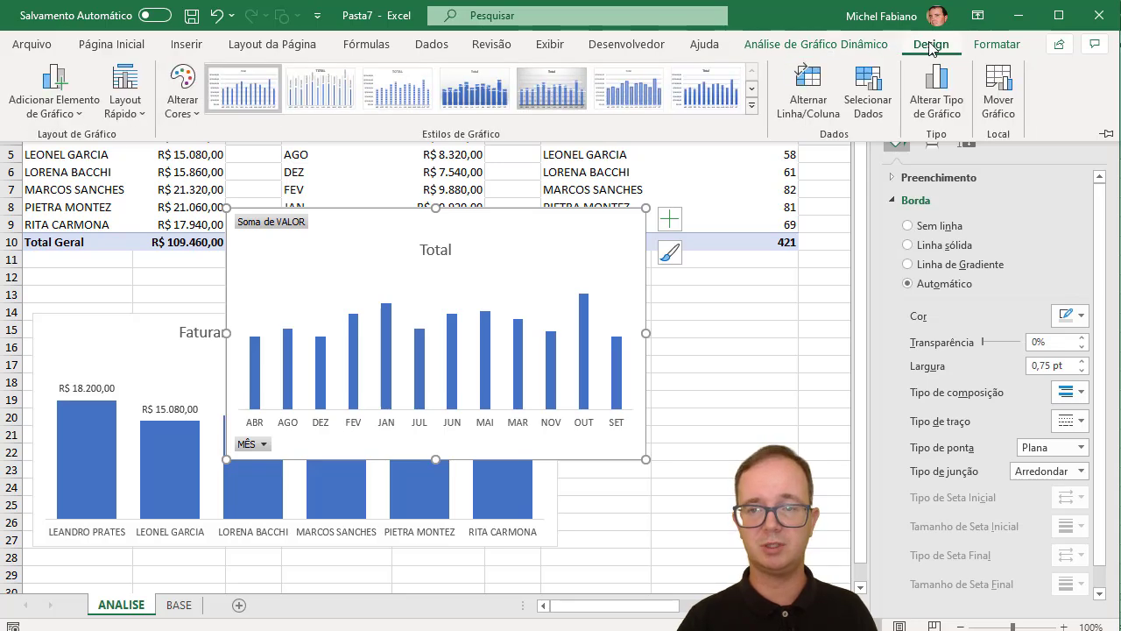
click(936, 98)
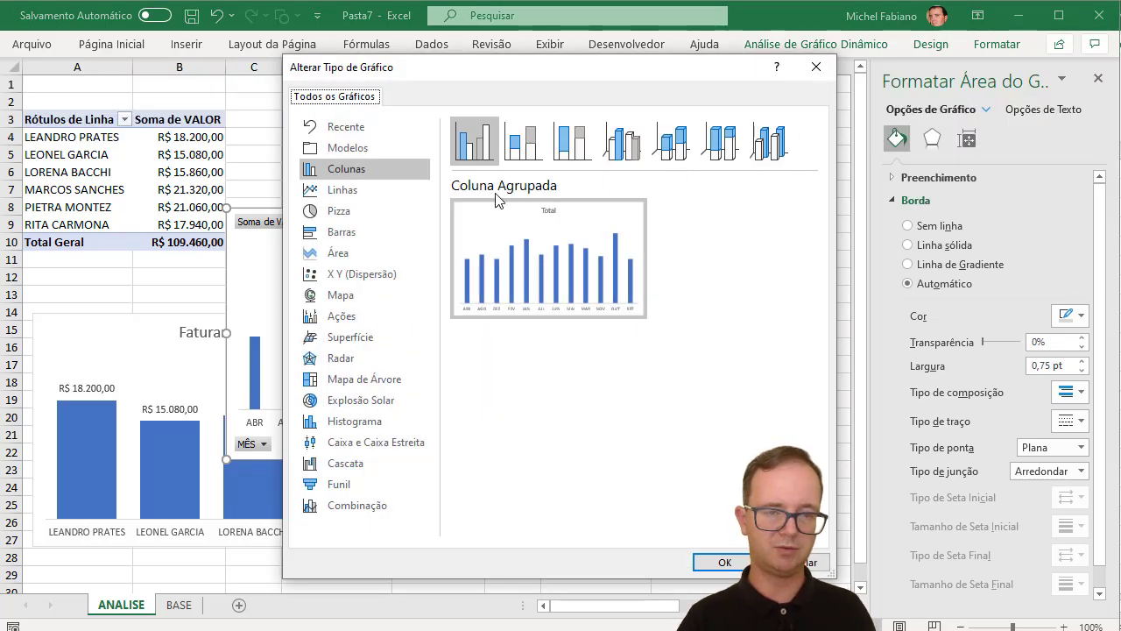
click(343, 190)
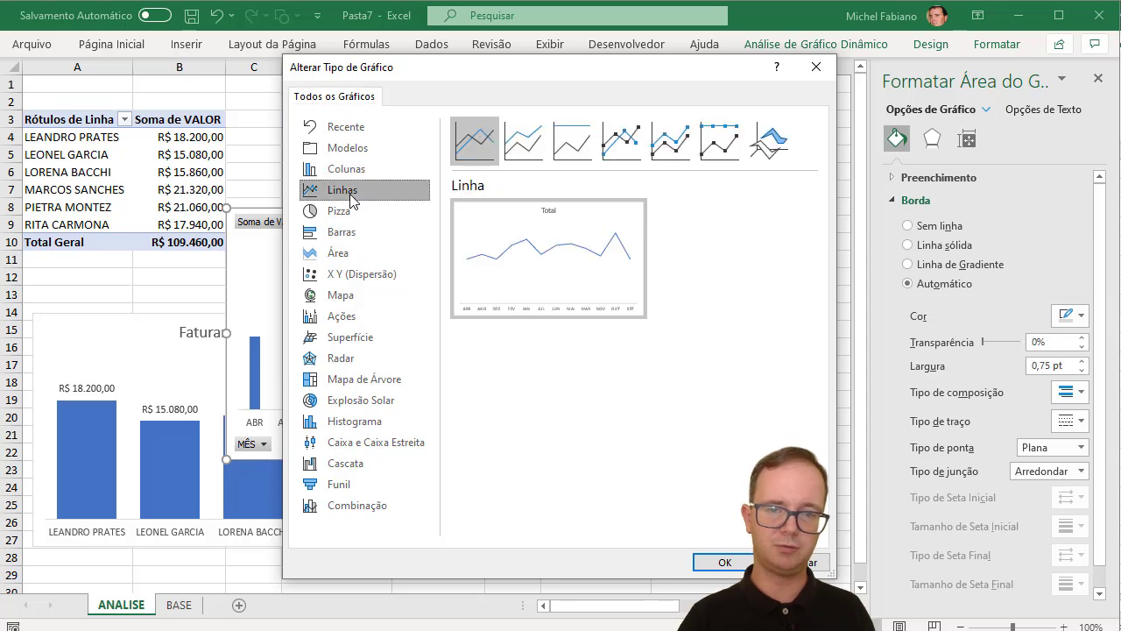
click(724, 562)
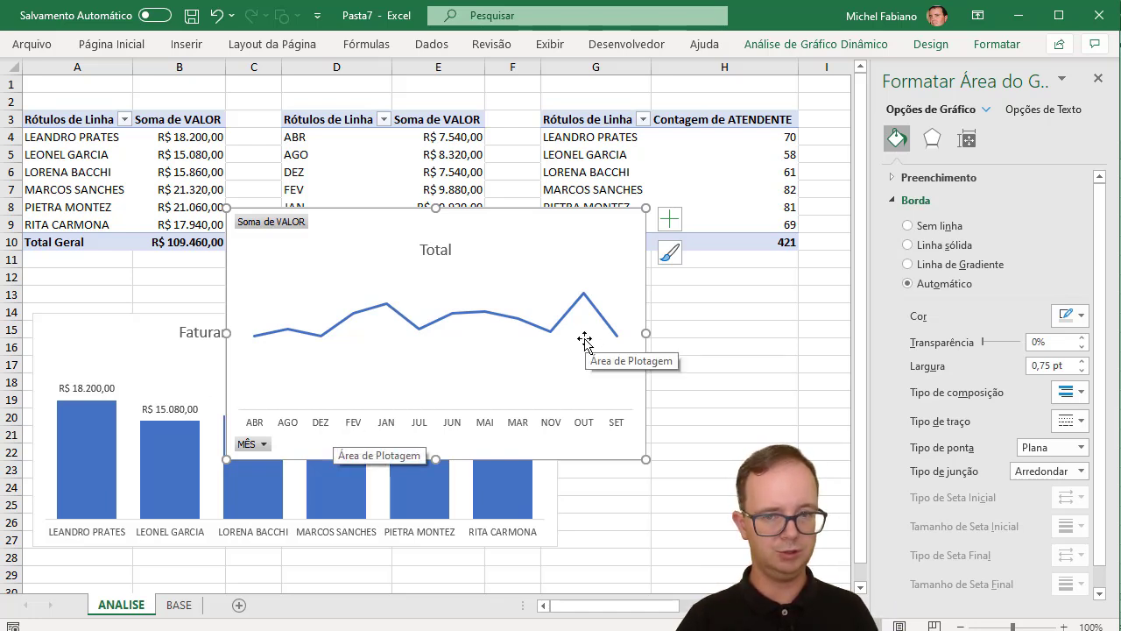
- Hide all field buttons on the monthly line chart
click(813, 48)
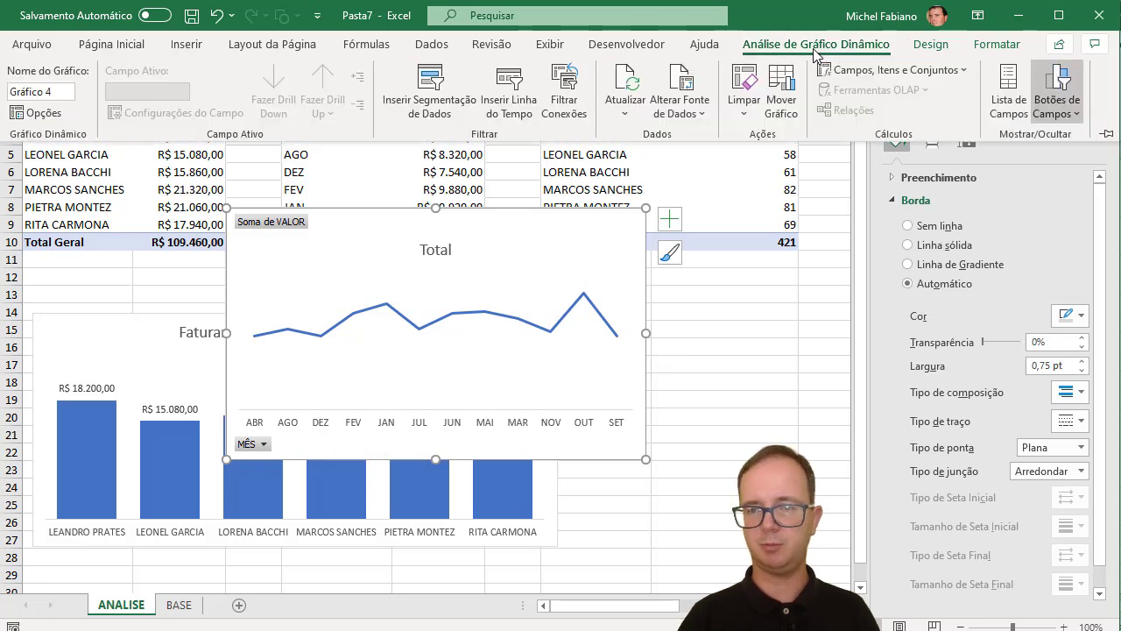
click(1064, 112)
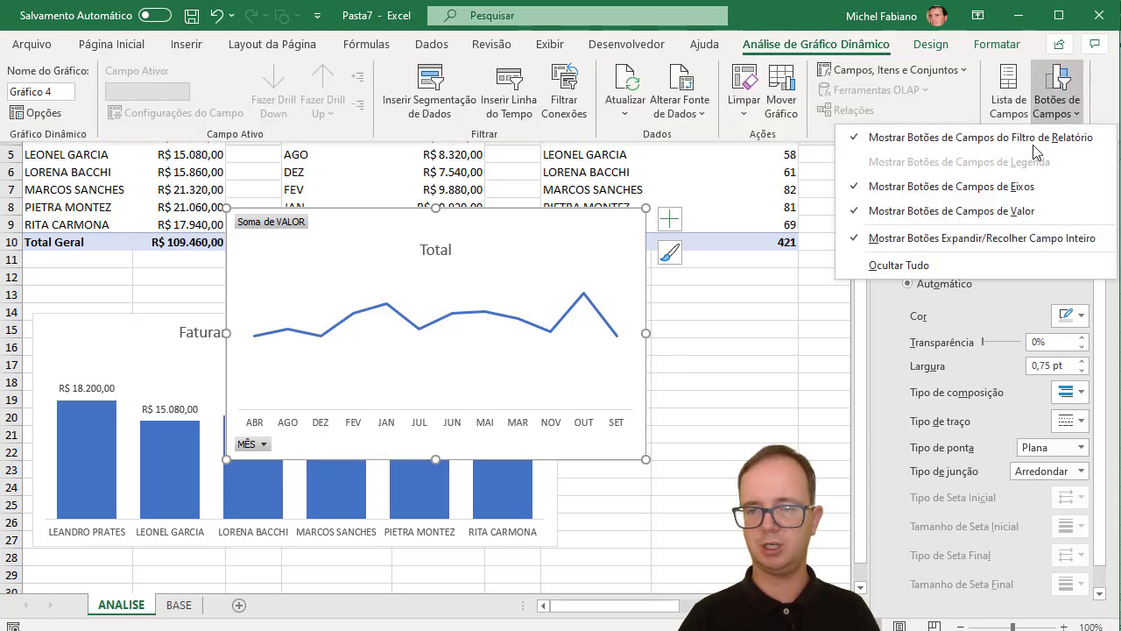
click(909, 265)
click(445, 227)
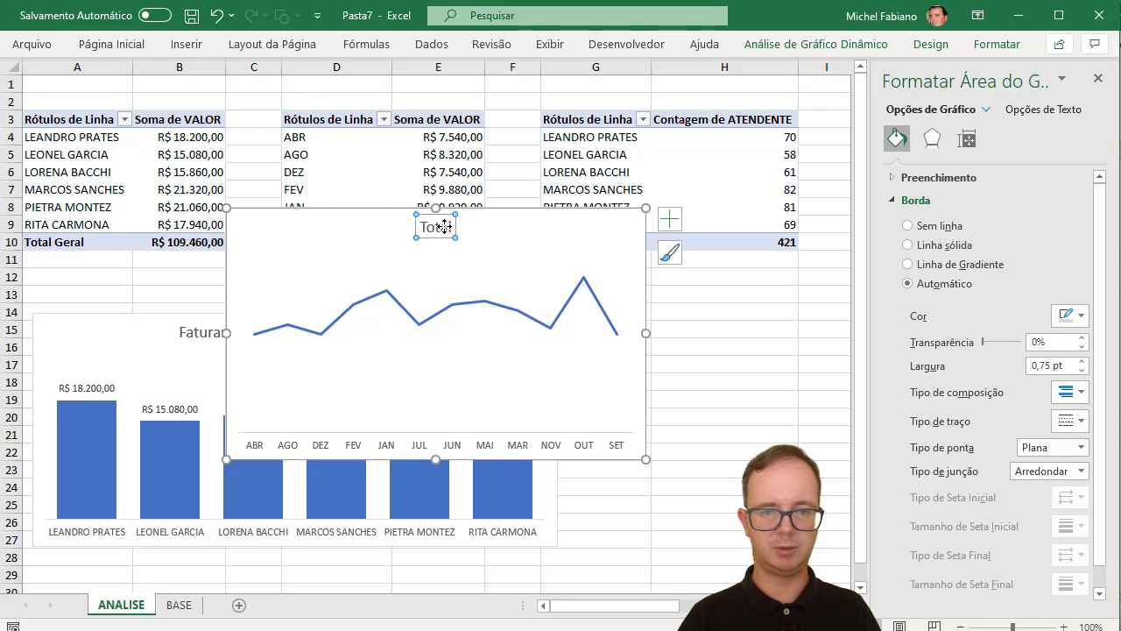
- Title the line chart 'Faturamento no Ano'
double_click(445, 226)
text(F)
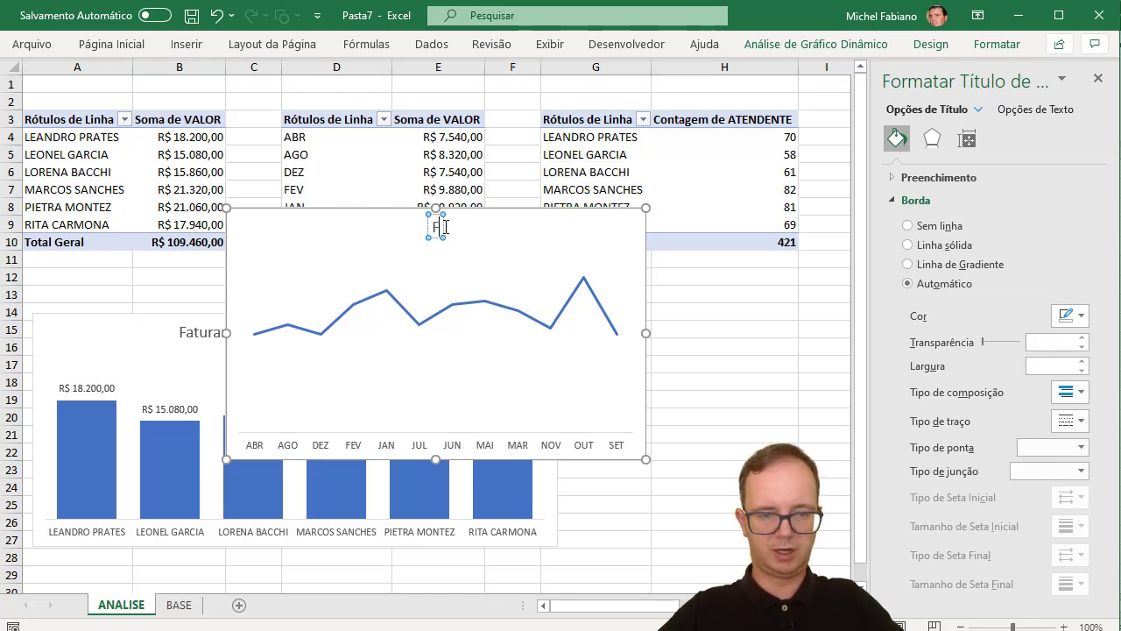
text(aturamen)
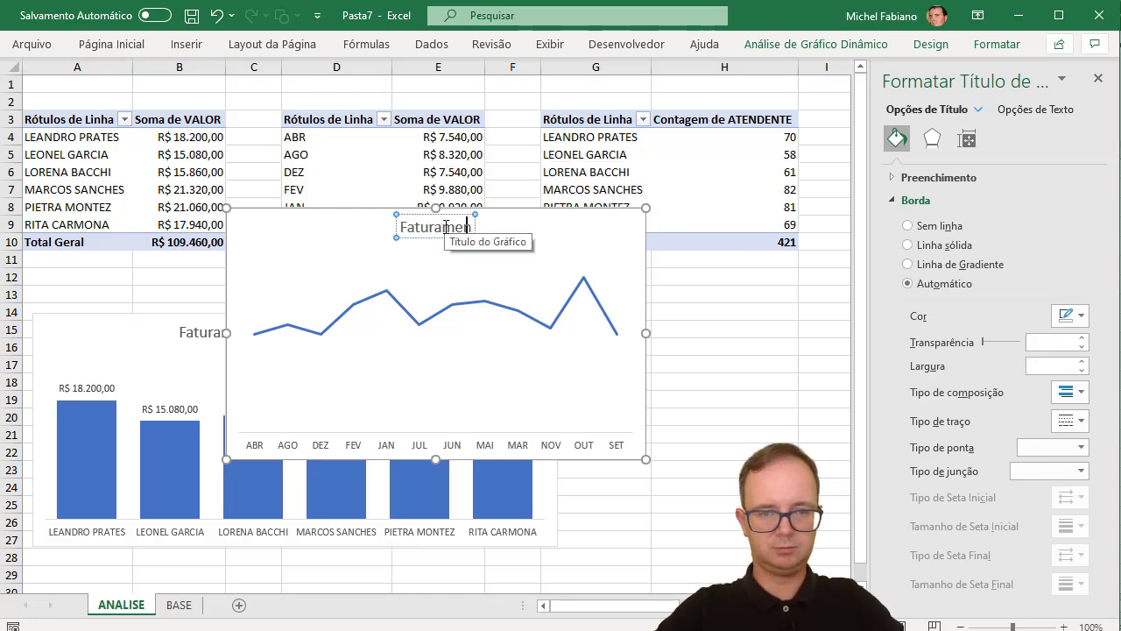
text(to no A)
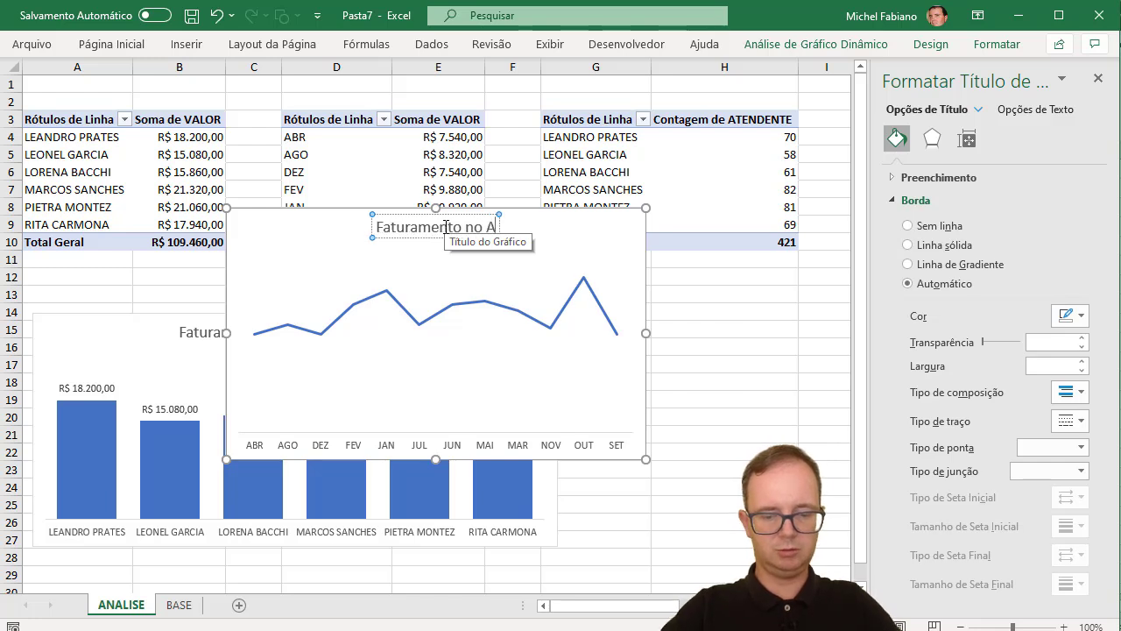
text(no)
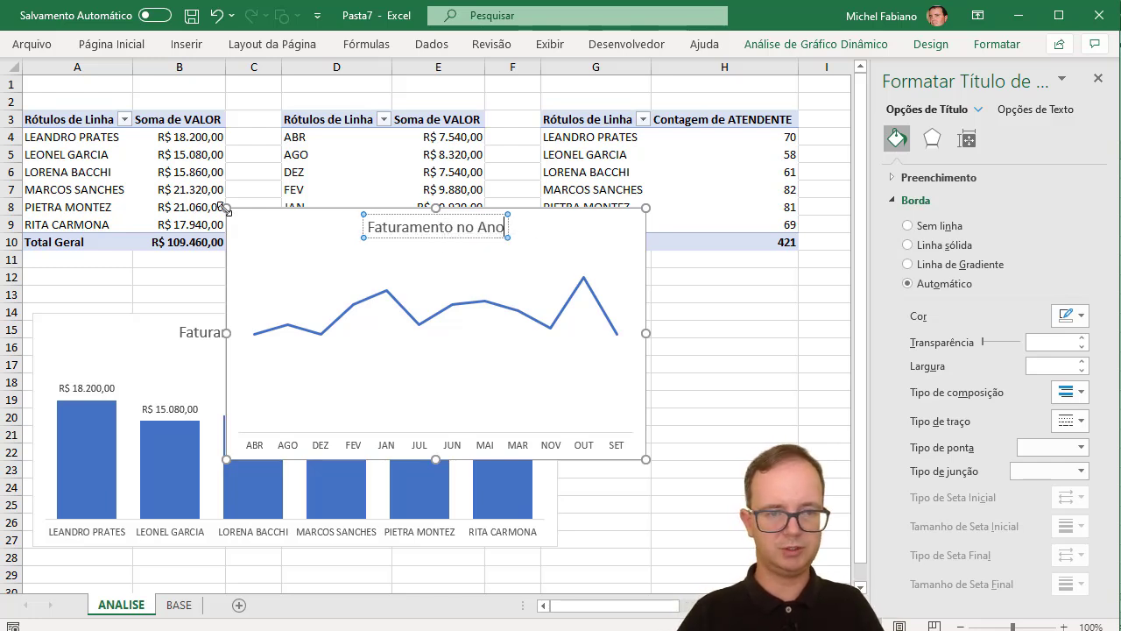
click(245, 212)
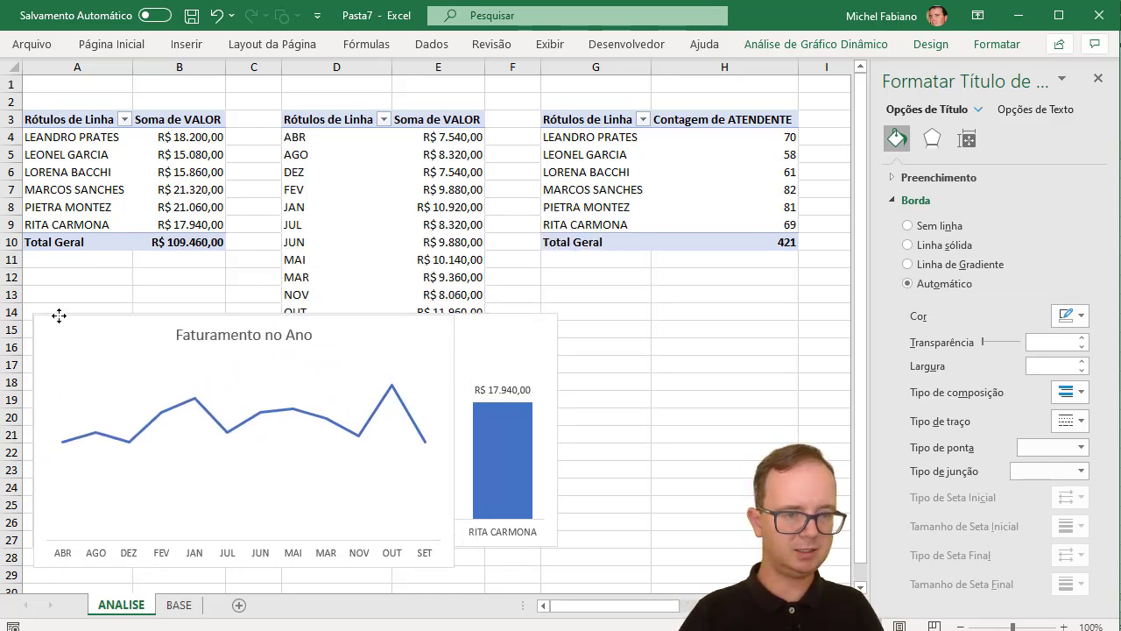
- Widen, shorten and place the Faturamento no Ano chart just below the analysts' bar chart
drag(50, 320, 55, 316)
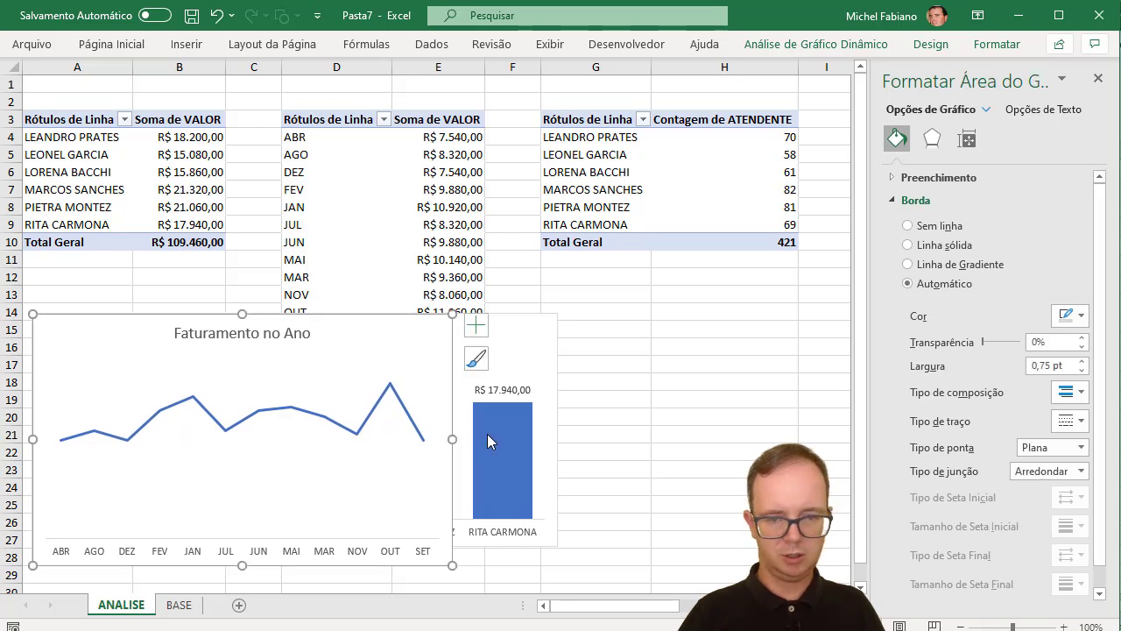
drag(454, 438, 554, 441)
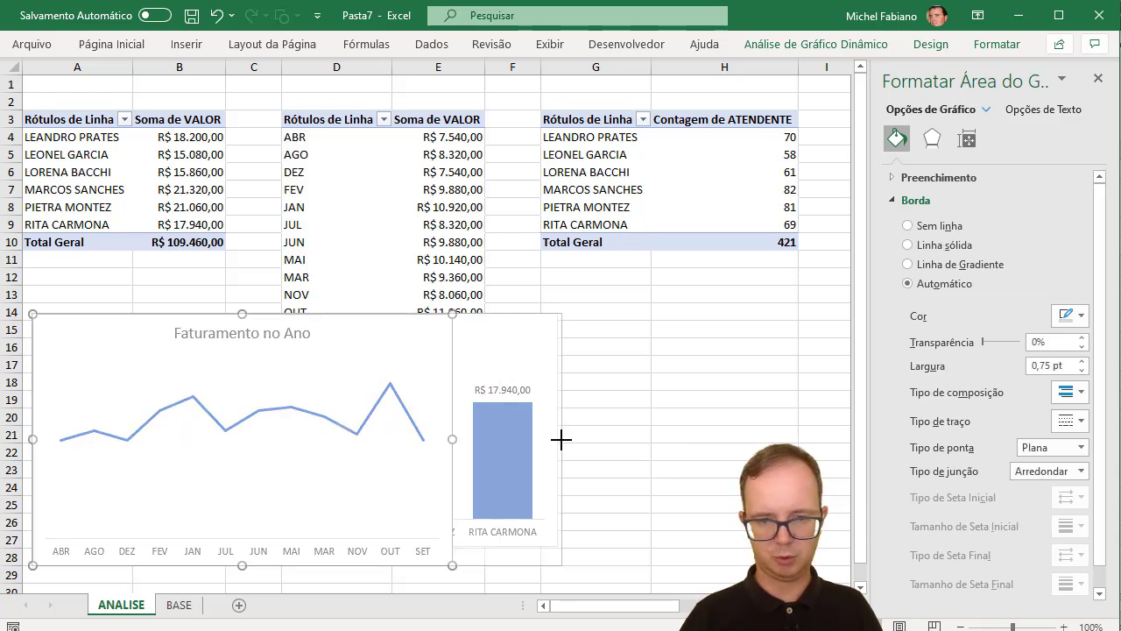
drag(557, 441, 558, 442)
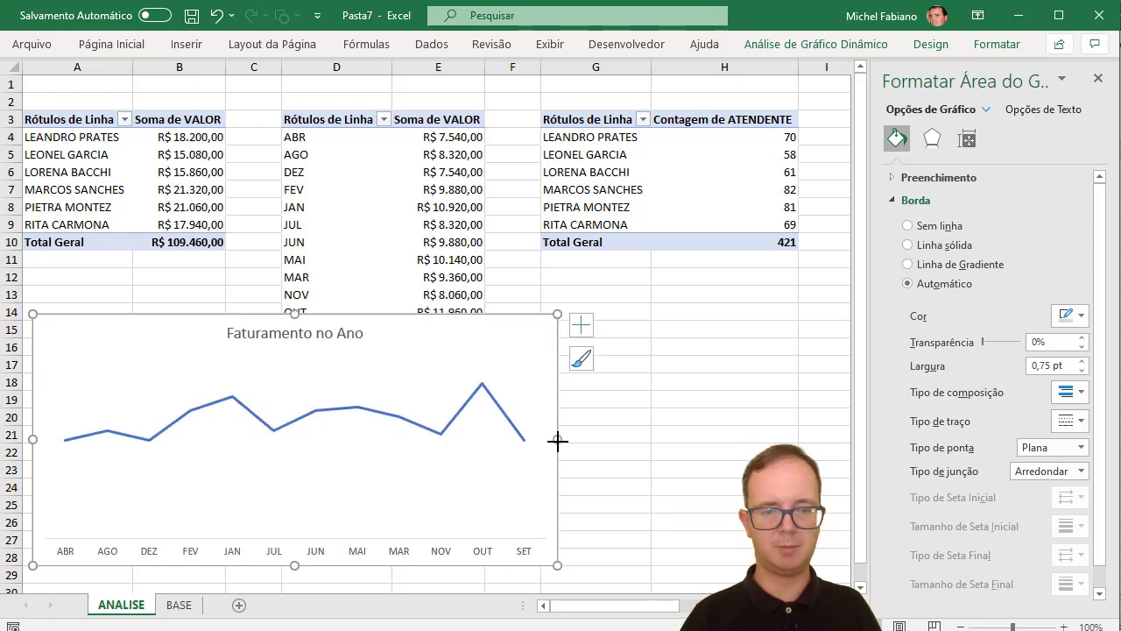
mouse_move(293, 566)
mouse_down()
mouse_move(292, 530)
mouse_move(299, 544)
mouse_up()
drag(404, 318, 406, 553)
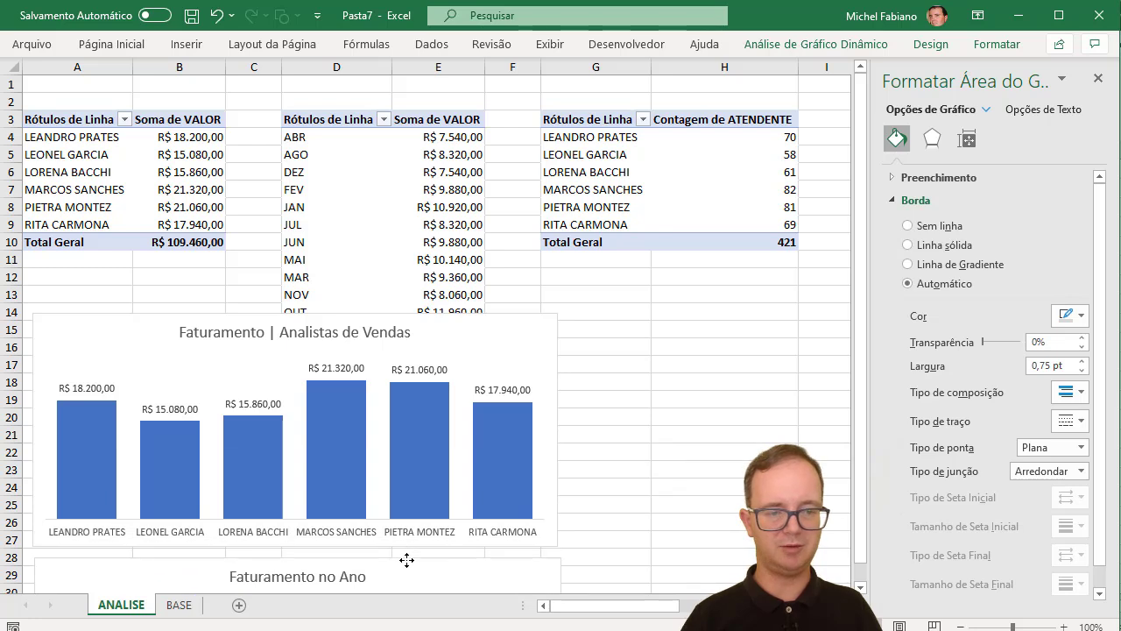
drag(406, 553, 406, 555)
- Start a pivot chart from the attendance pivot table, choosing the clustered bar type
click(750, 153)
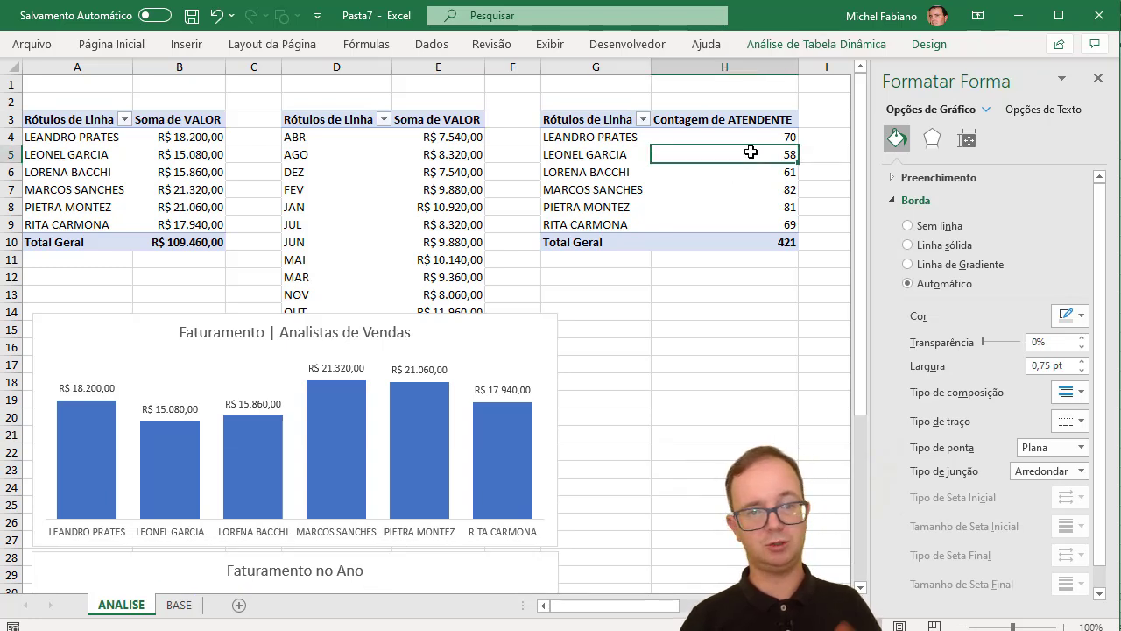
click(855, 49)
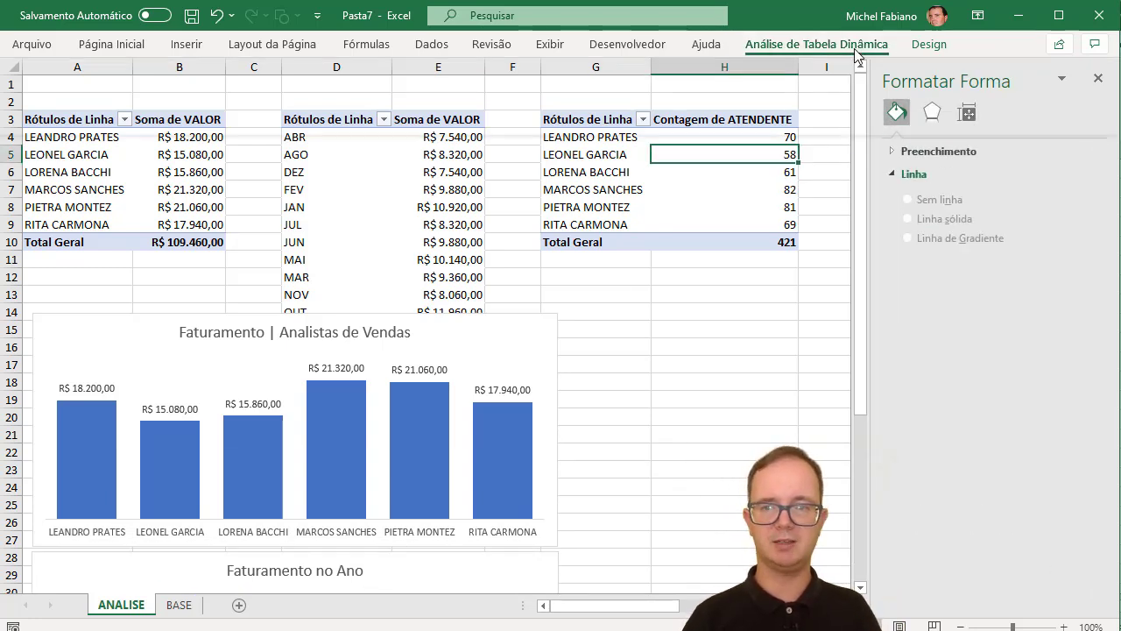
click(824, 90)
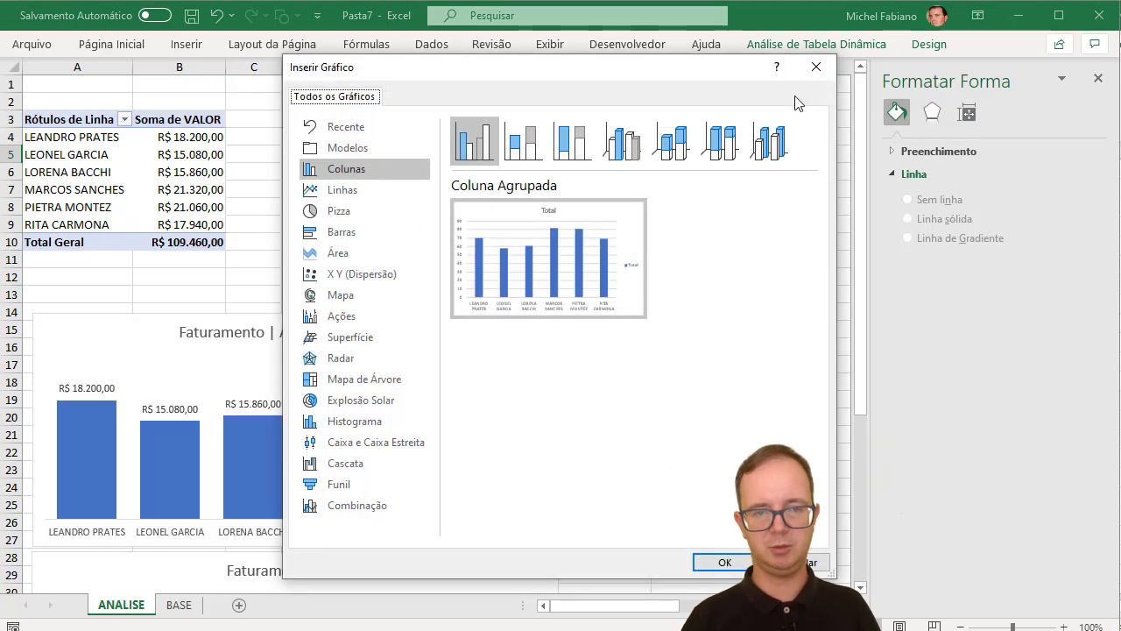
click(363, 236)
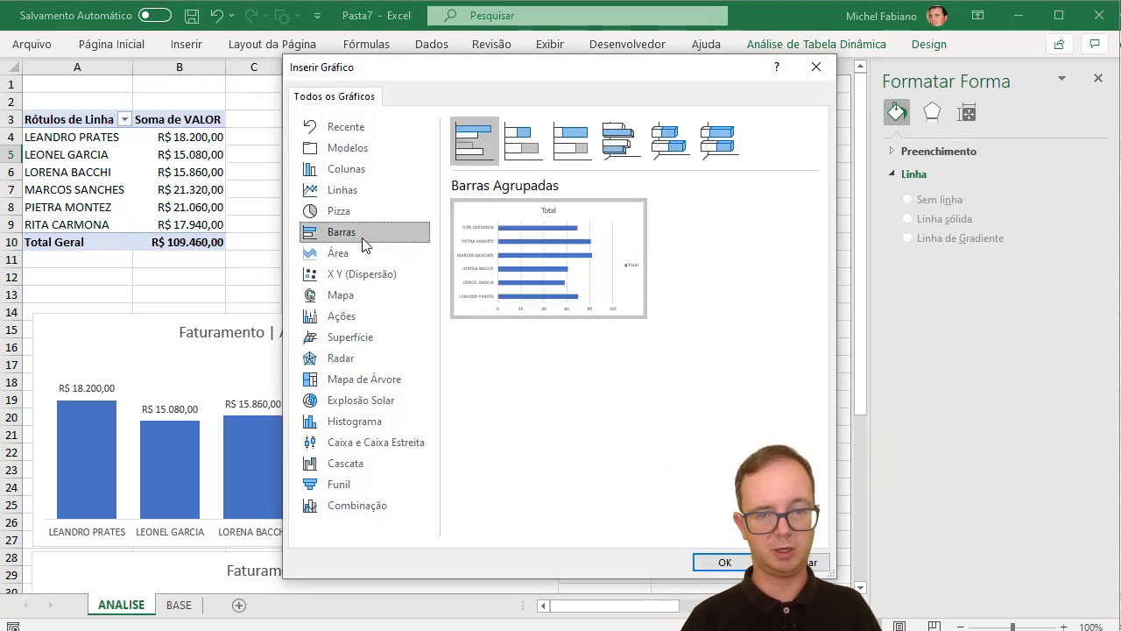
- Insert the clustered bar chart of attendance counts and replace its 'Total' title with 'Desempenho | Analista'
click(742, 570)
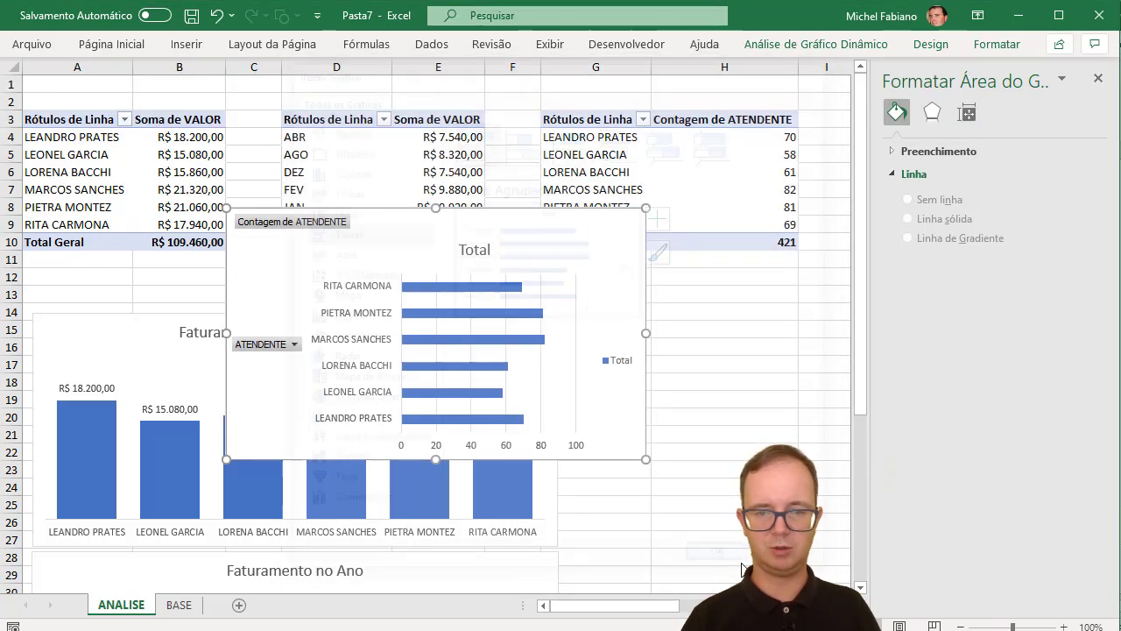
click(473, 250)
double_click(476, 251)
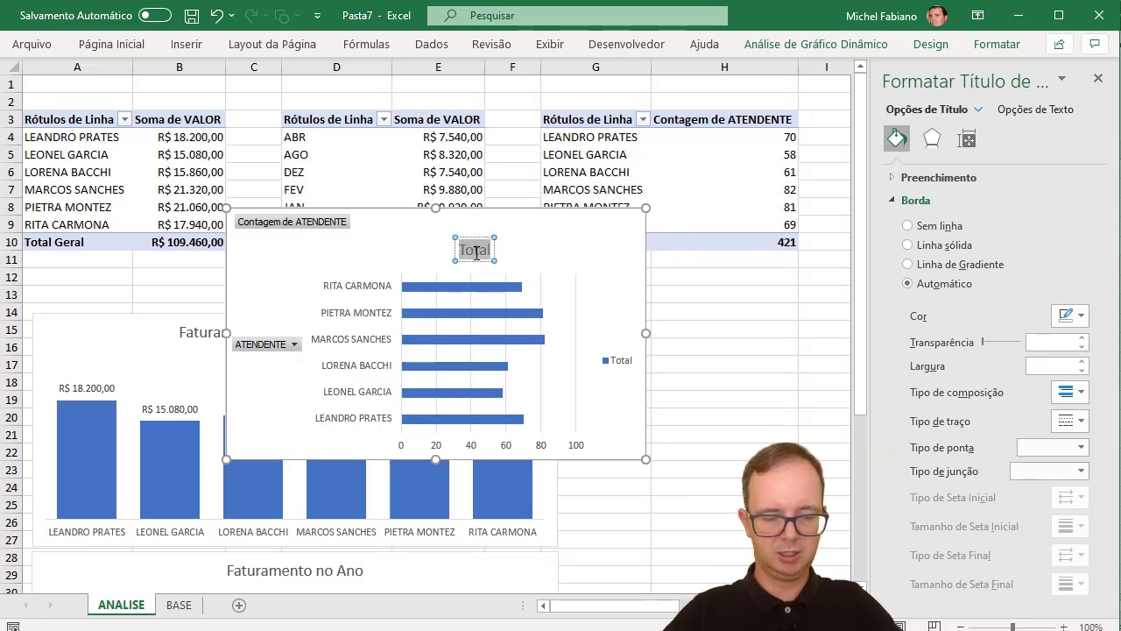
text(Desempenho)
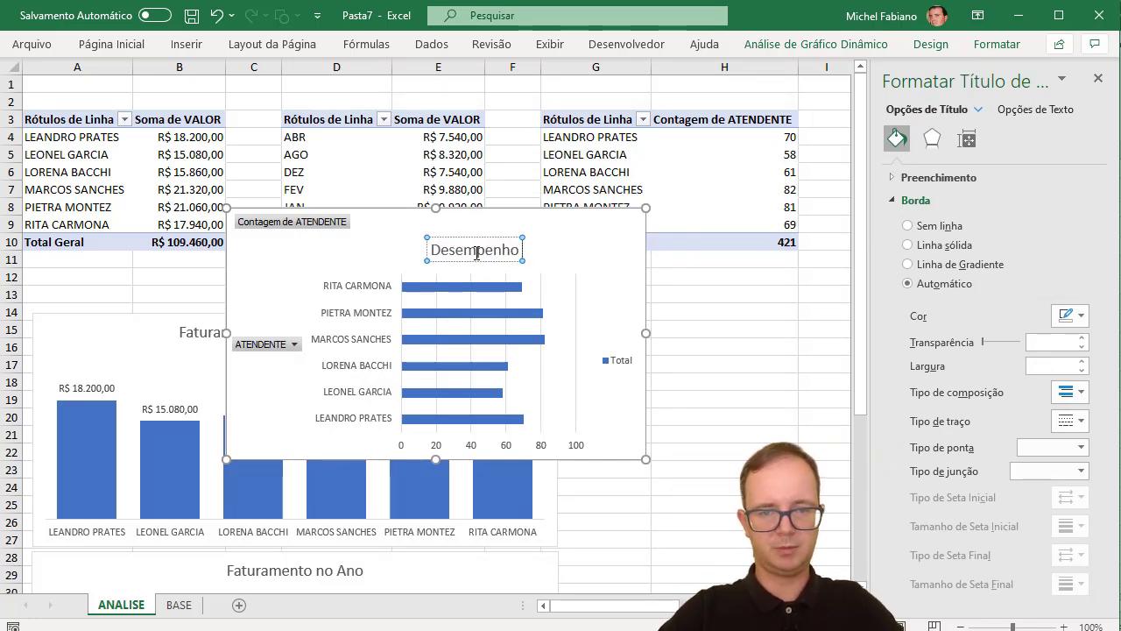
text( do)
key(BackSpace)
key(BackSpace)
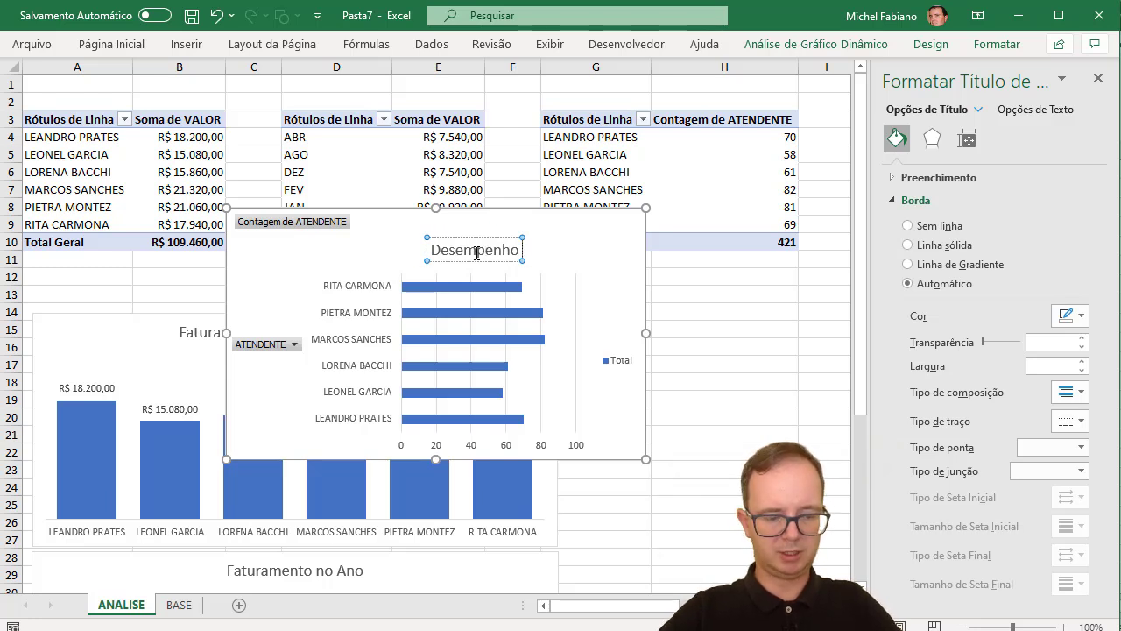
text(| Analista)
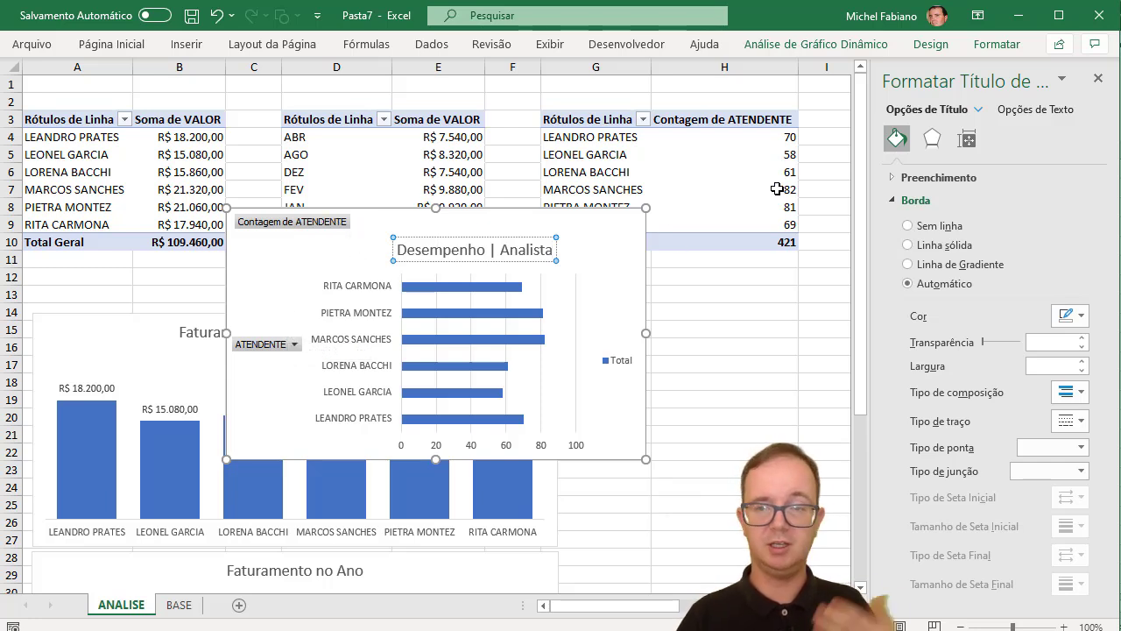
- Keep the ribbon expanded and hide all field buttons on the Desempenho | Analista chart
right_click(831, 41)
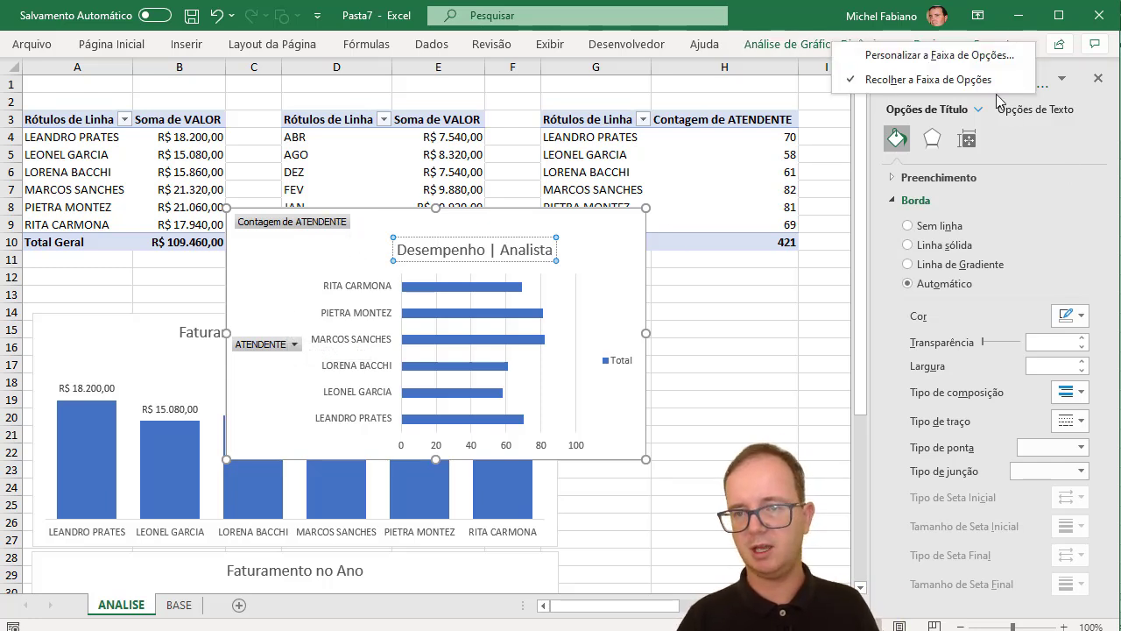
click(876, 79)
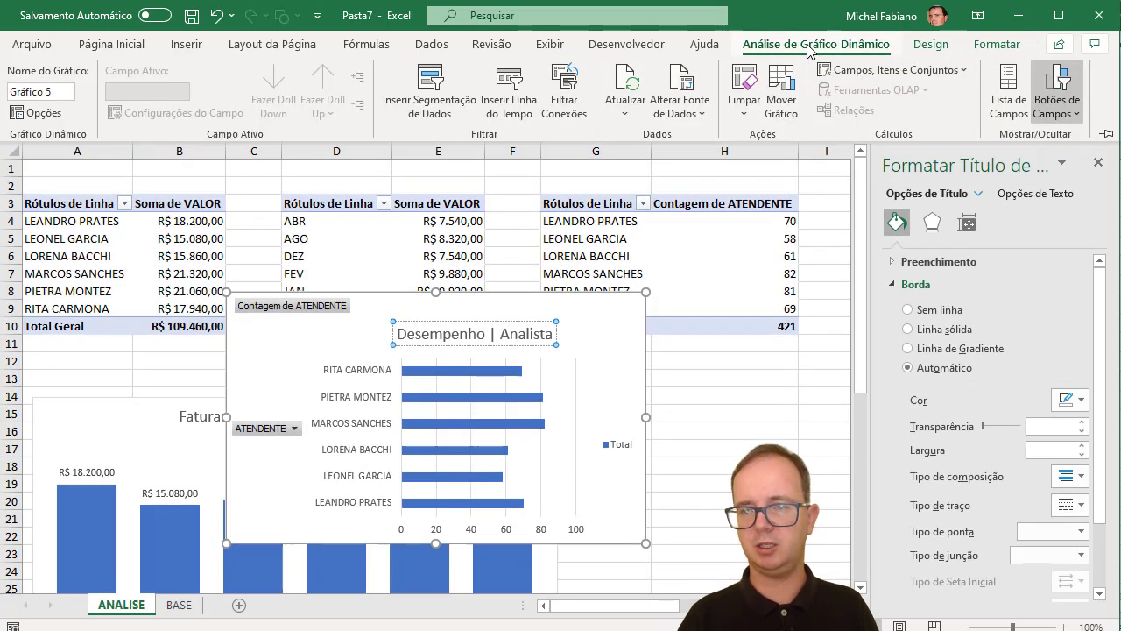
click(1067, 93)
click(943, 260)
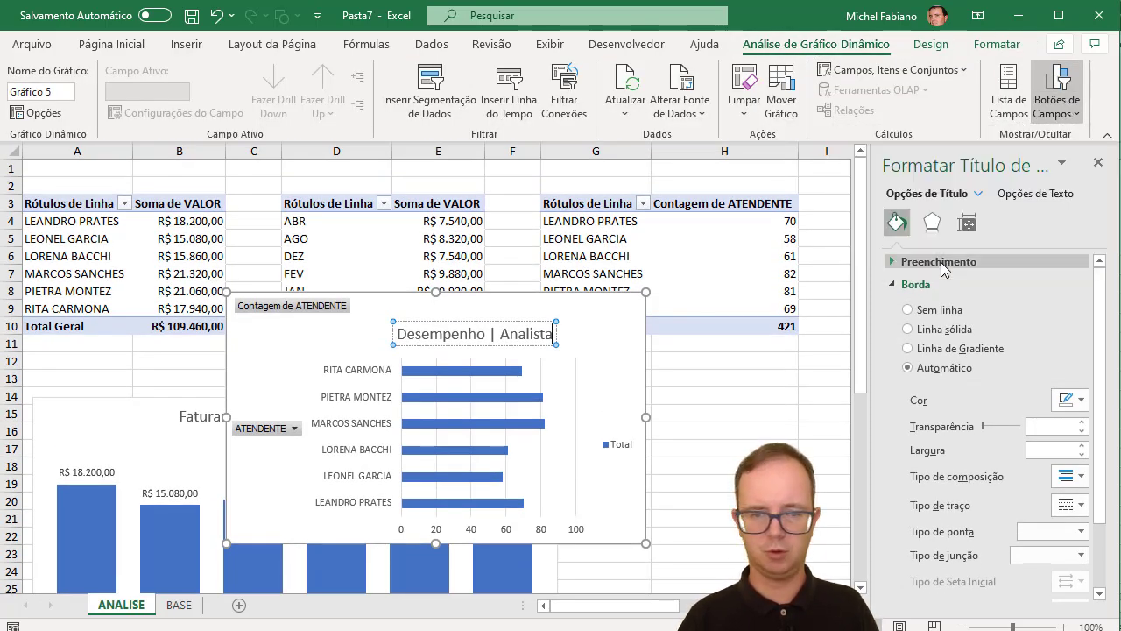
- Delete the bar chart's legend, vertical gridlines and horizontal value axis
click(622, 433)
key(Delete)
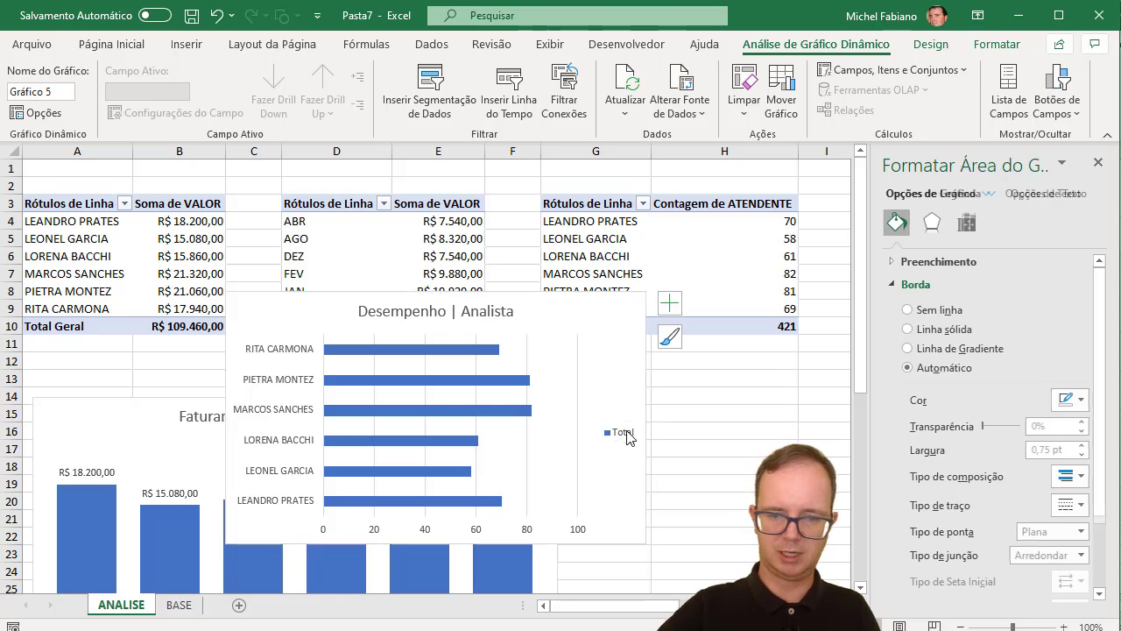
click(593, 452)
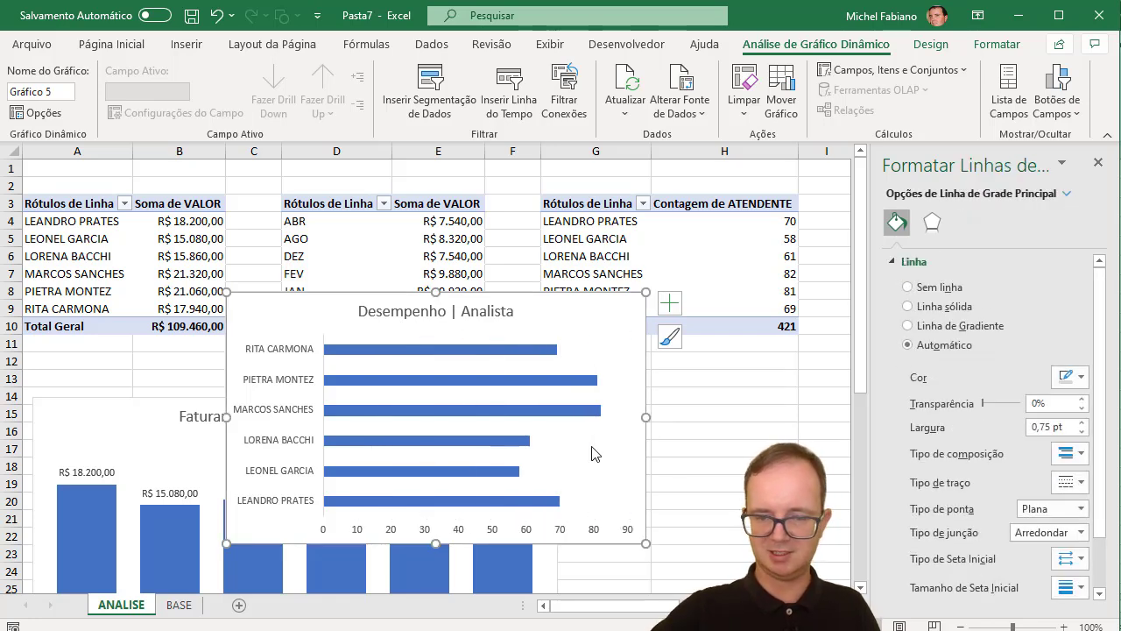
key(Delete)
click(597, 532)
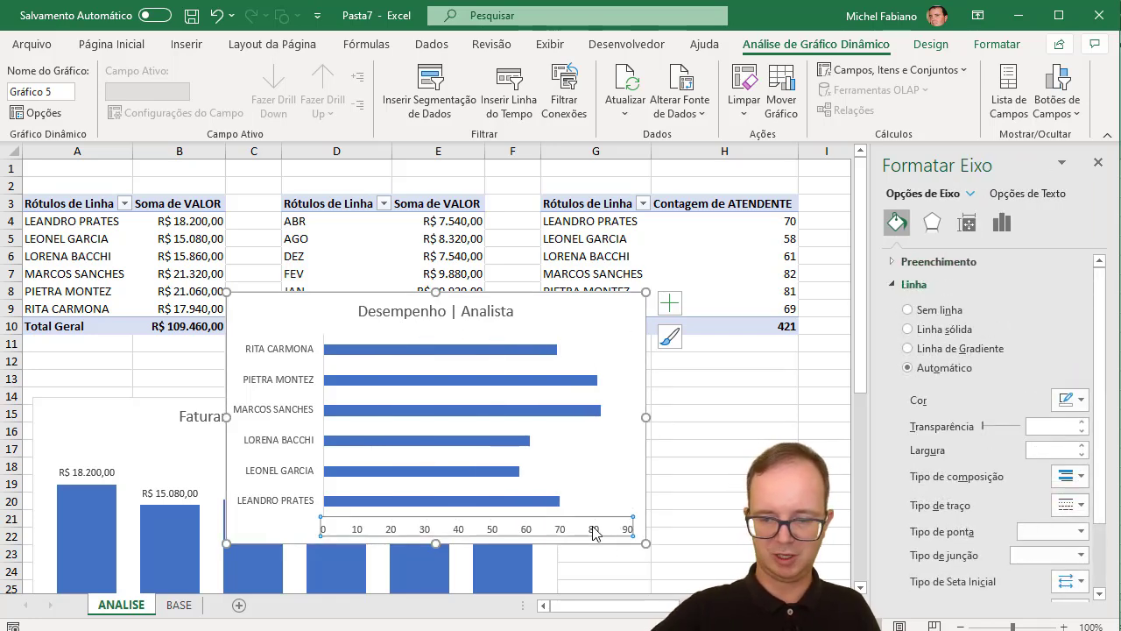
key(Delete)
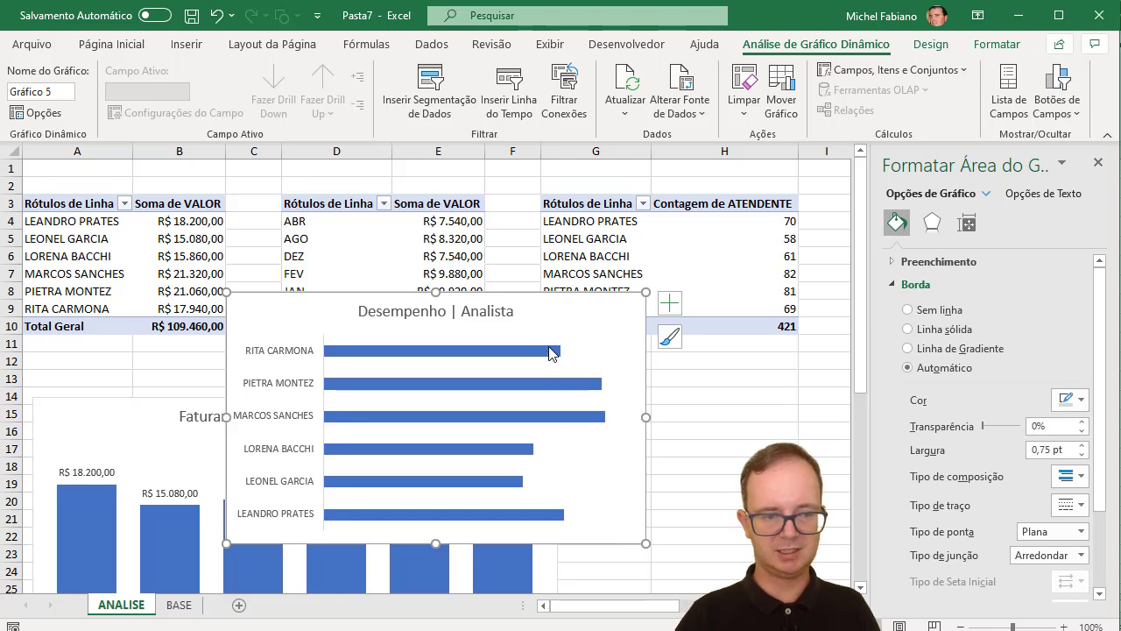
click(552, 351)
- Set the bar series gap width to 40% to thicken the bars
right_click(549, 355)
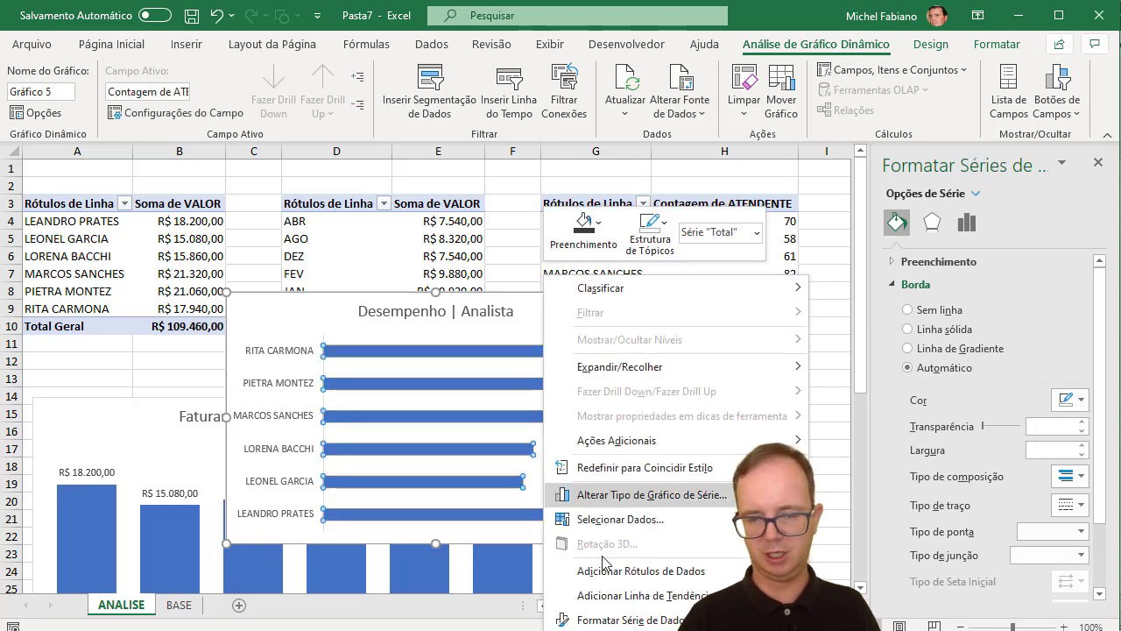
click(632, 620)
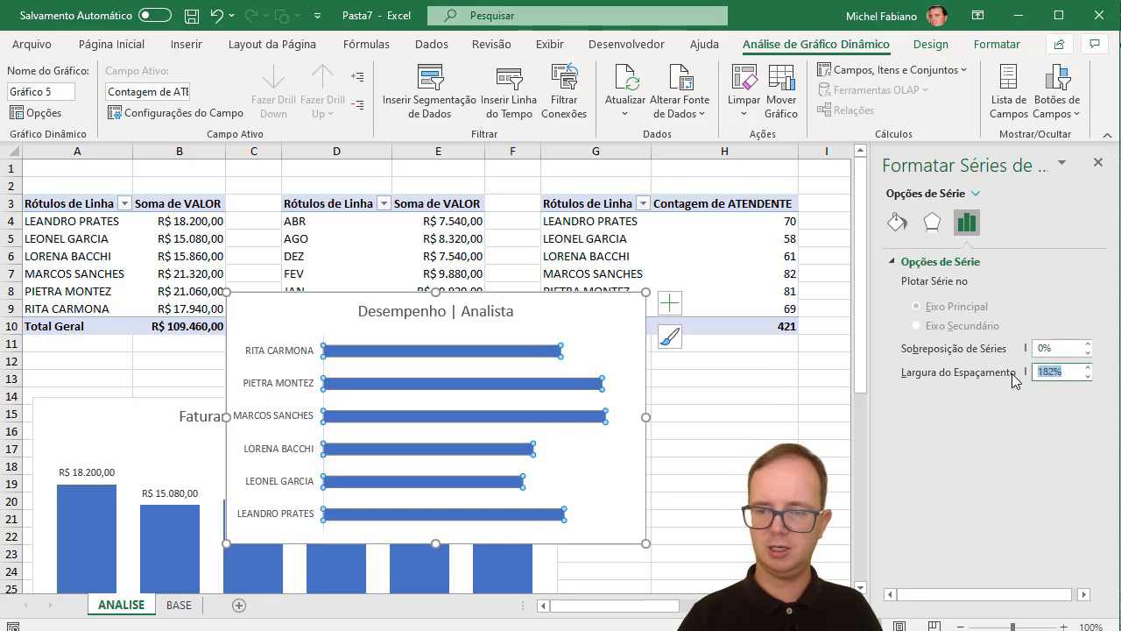
text(40)
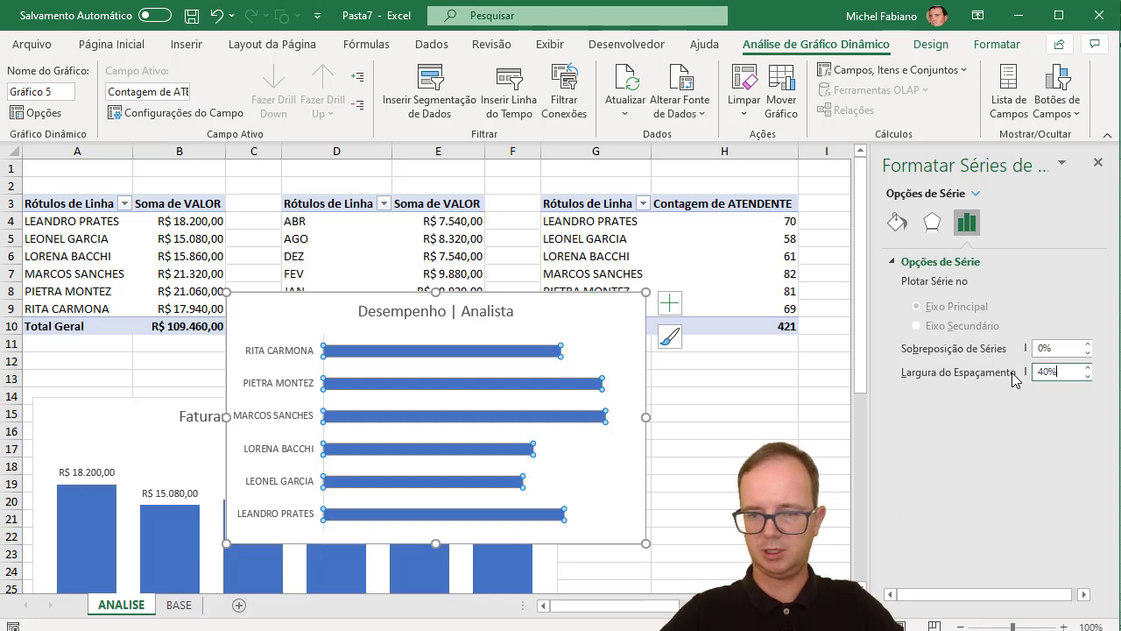
key(Return)
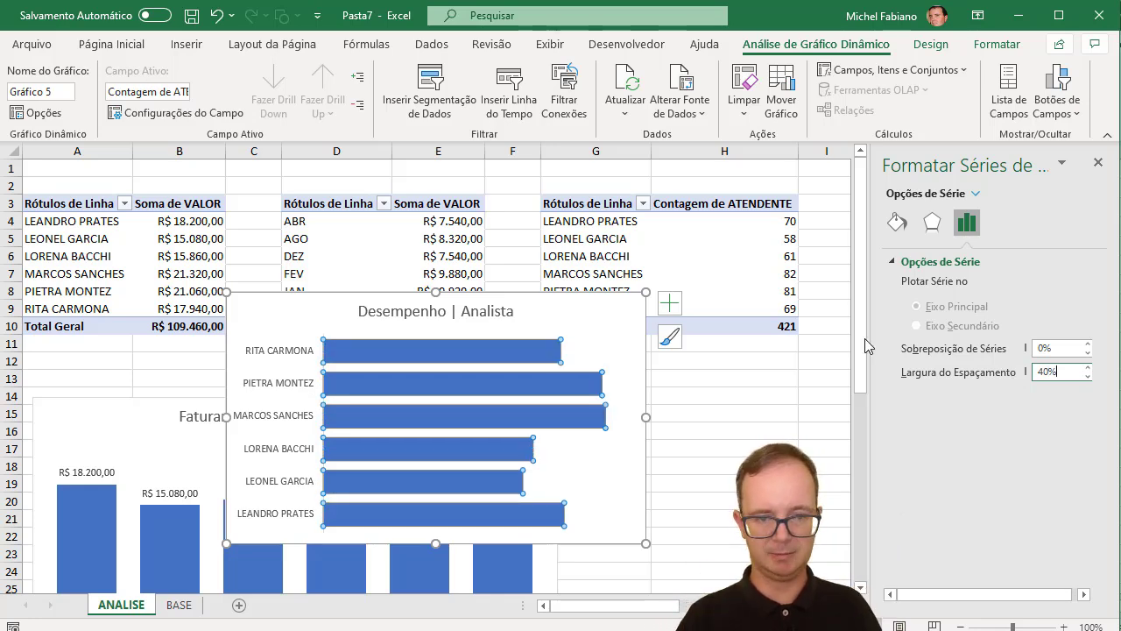
- Move the Desempenho | Analista chart below the attendance pivot table
mouse_move(582, 296)
mouse_down()
mouse_move(421, 464)
mouse_move(67, 461)
mouse_up()
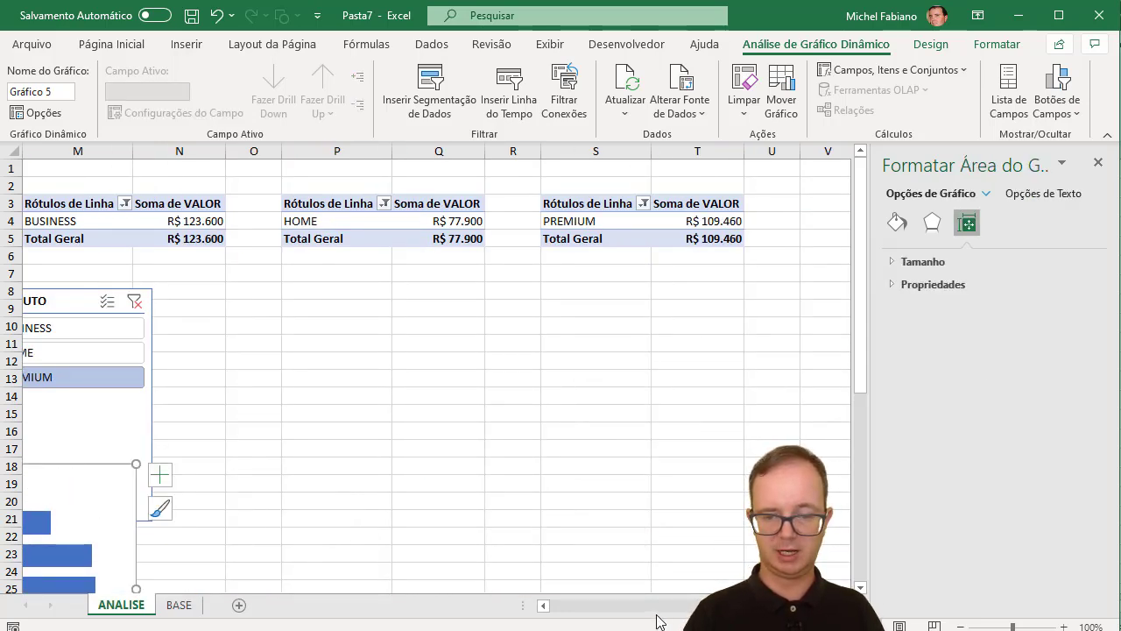
scroll(660, 614, left, 5)
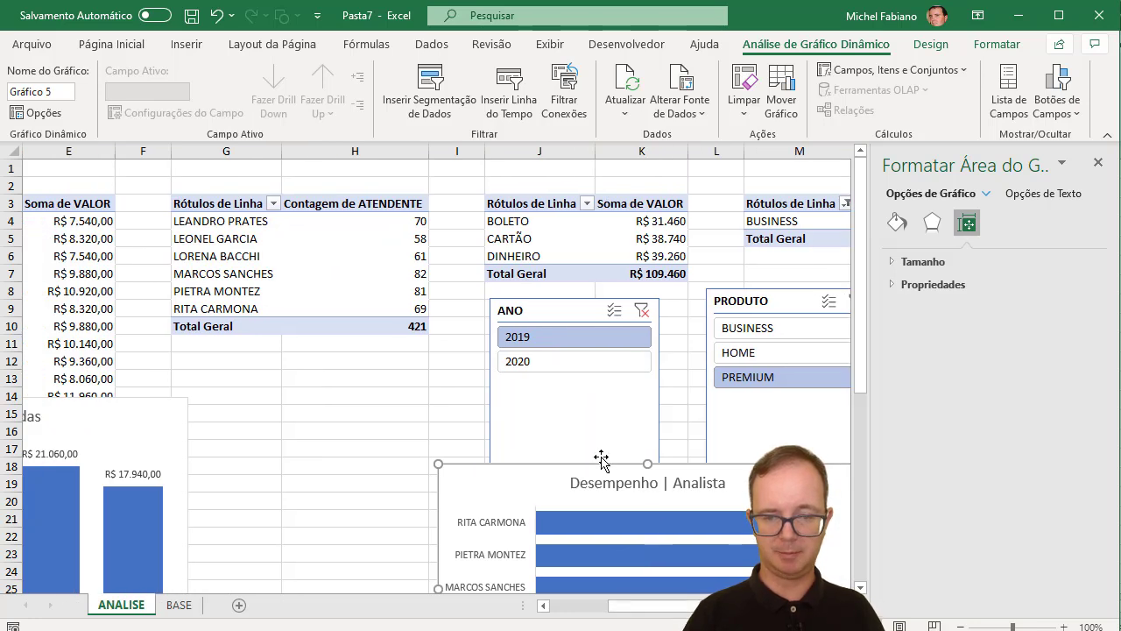
drag(599, 468, 368, 379)
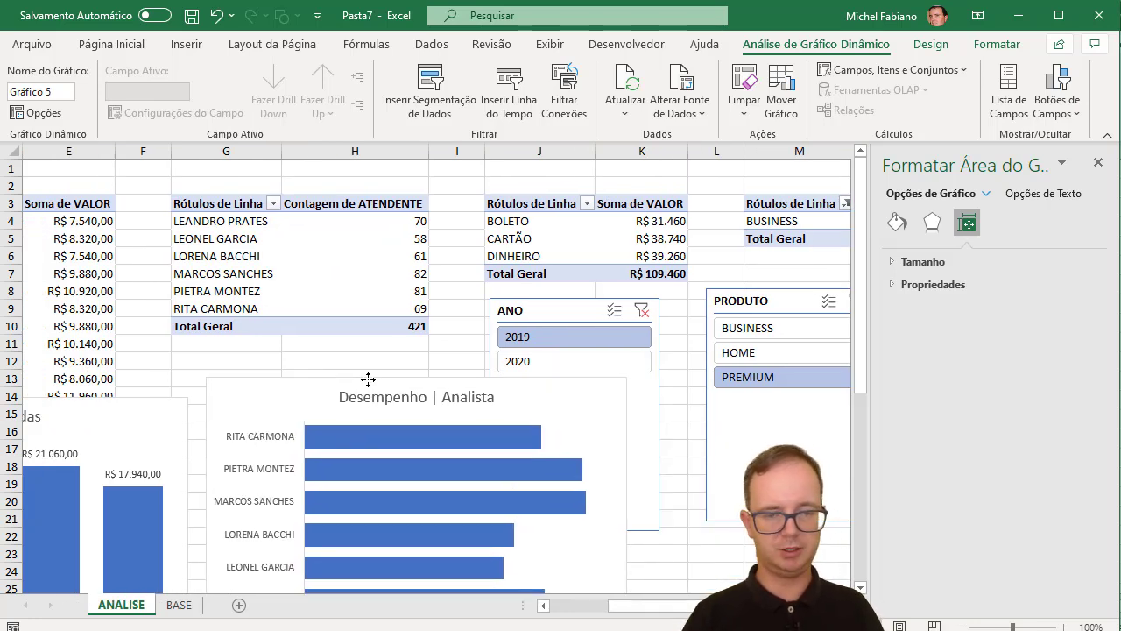
click(273, 204)
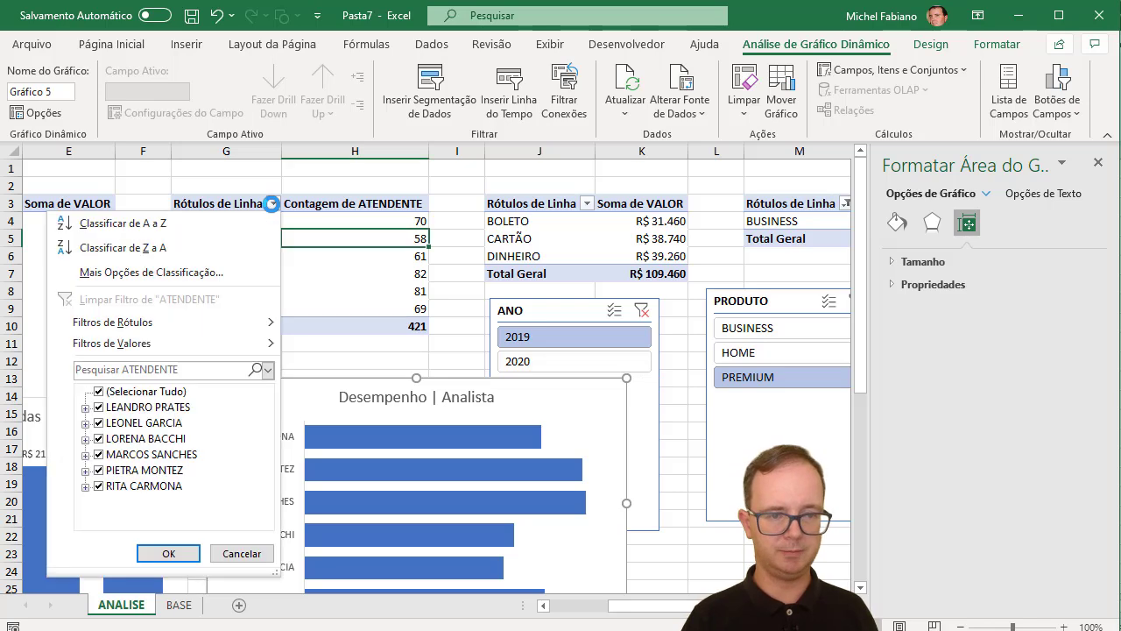
- Sort the analyst rows descending by Contagem de ATENDENTE
click(242, 274)
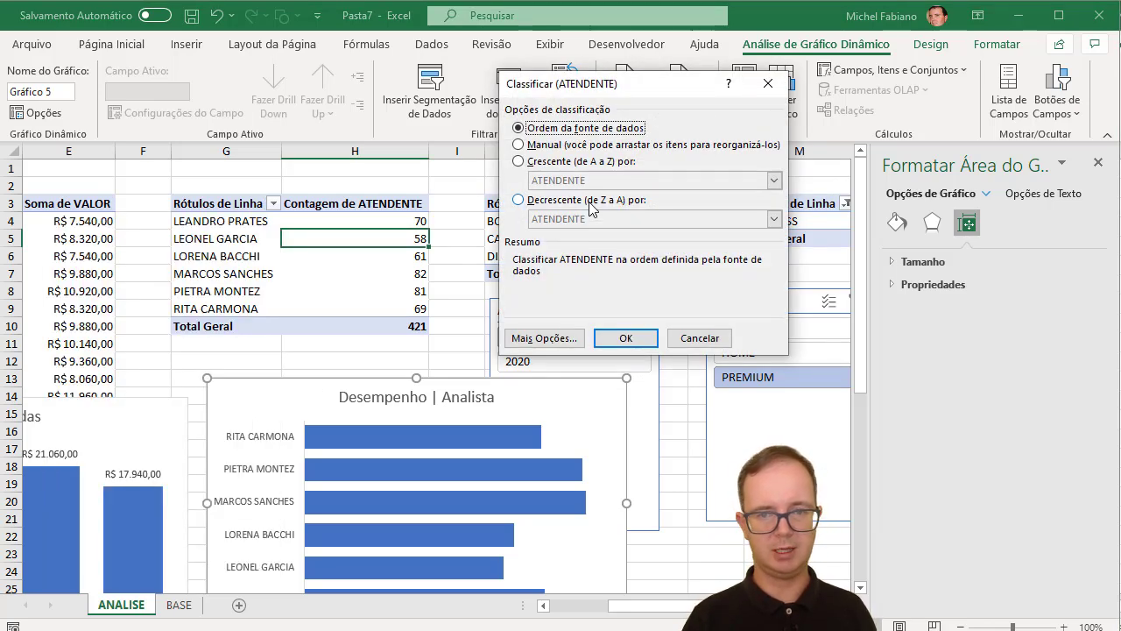
click(592, 203)
click(599, 220)
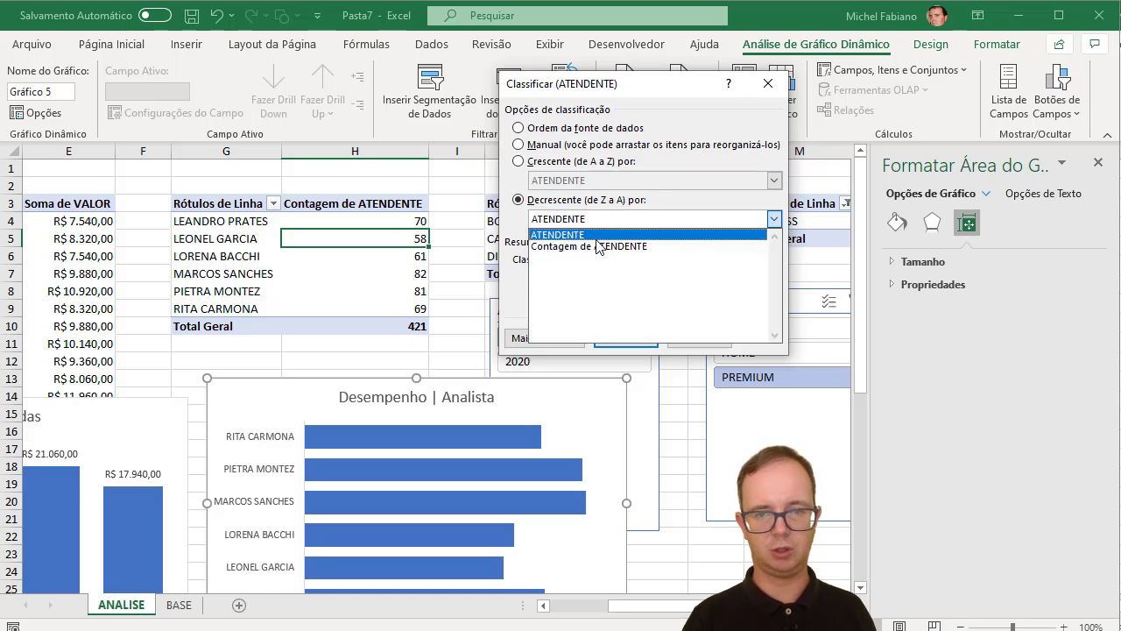
click(599, 246)
click(627, 339)
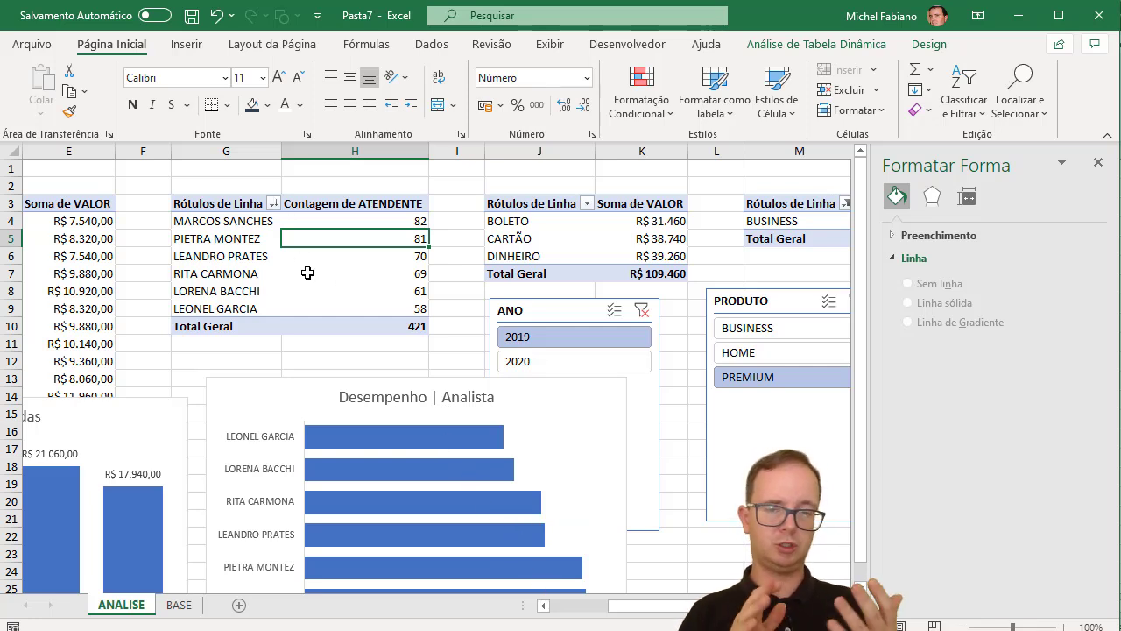
- Re-sort the analyst rows ascending by Contagem de ATENDENTE so the largest bar shows on top
mouse_move(308, 274)
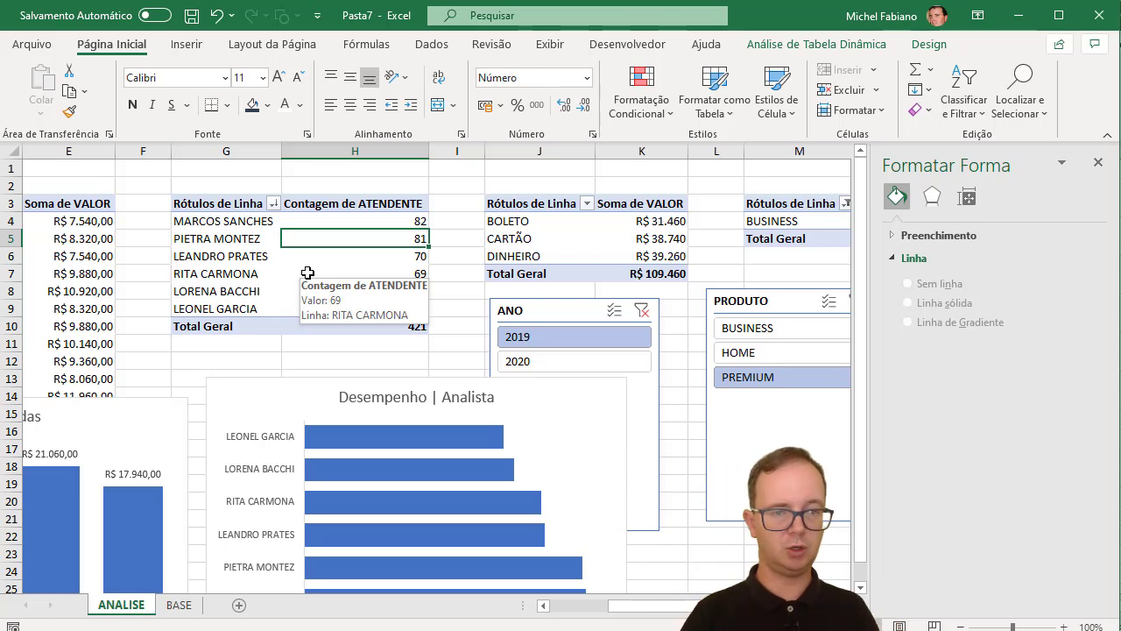
click(273, 204)
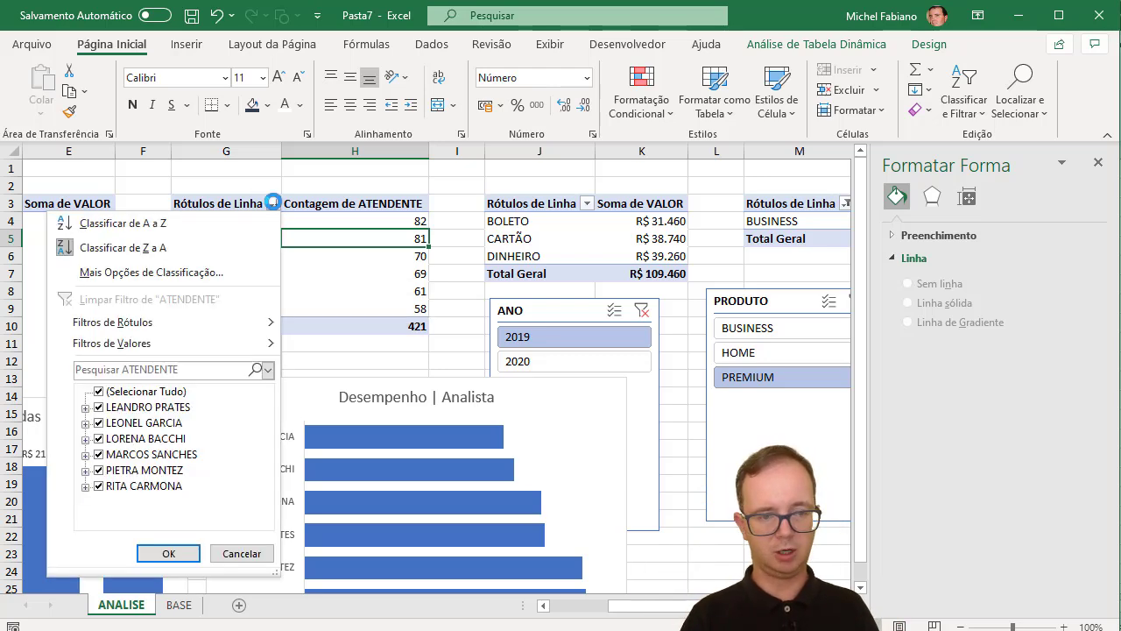
click(219, 274)
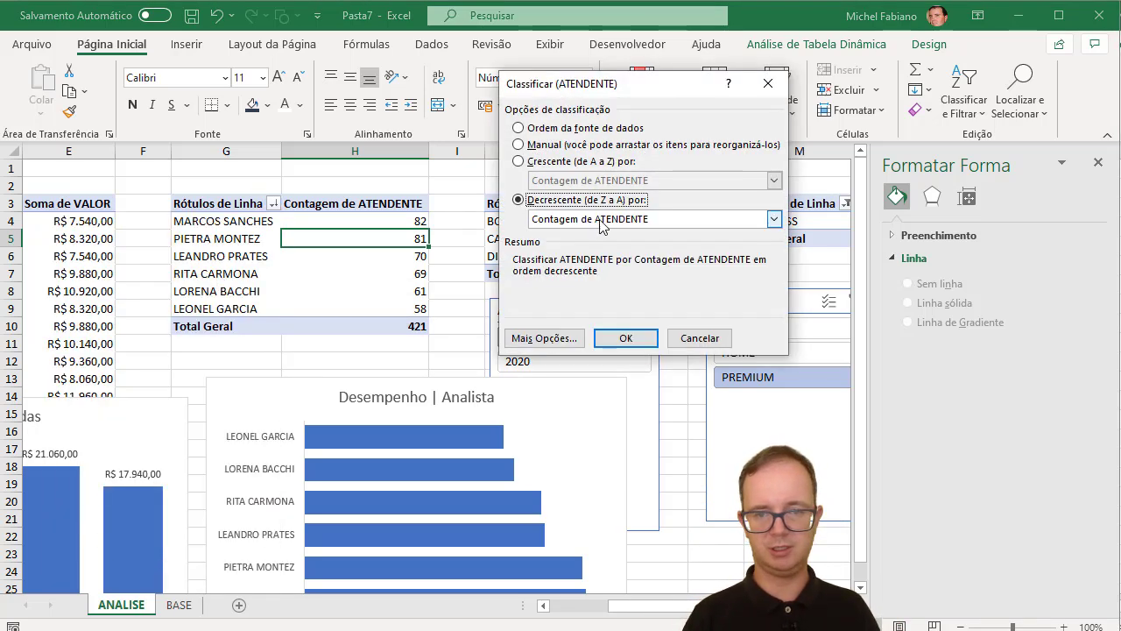
click(617, 164)
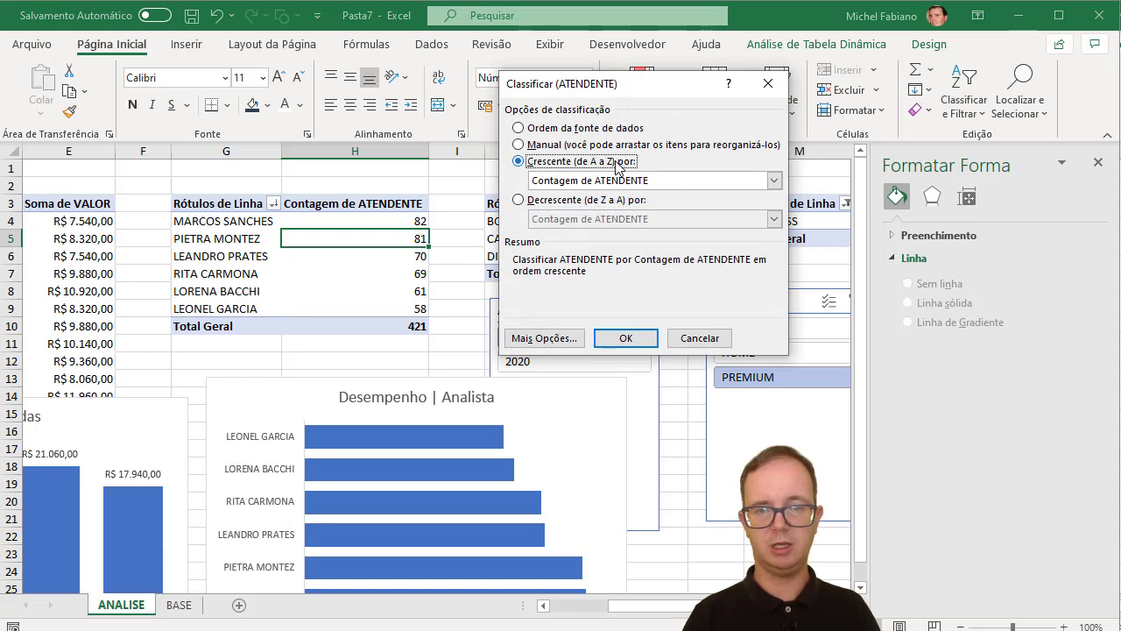
click(682, 182)
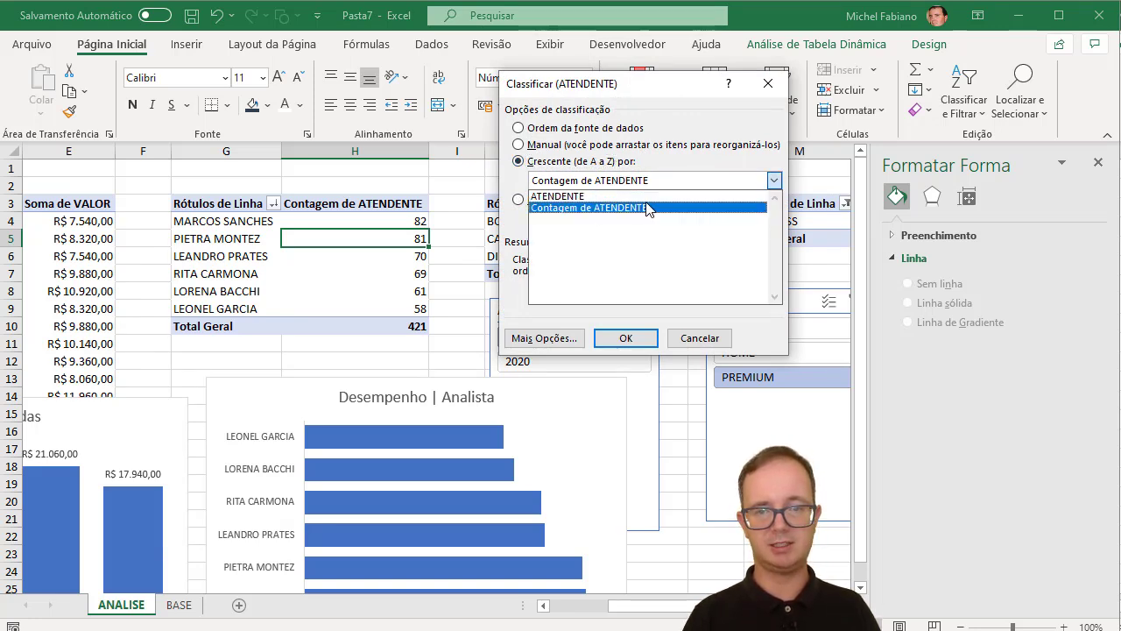
click(648, 206)
click(627, 336)
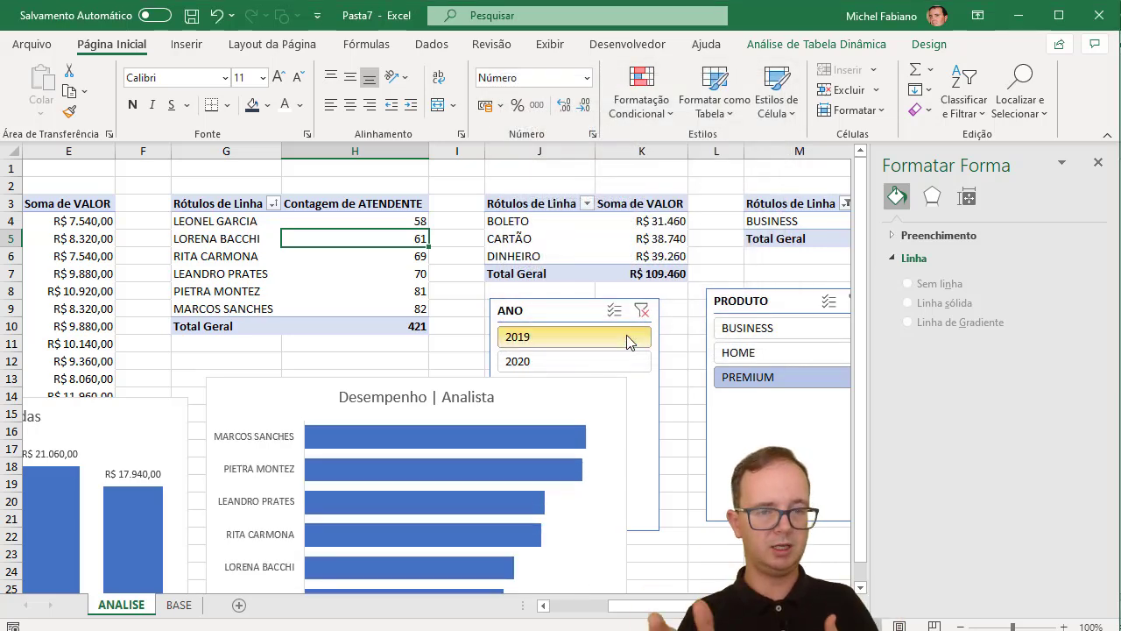
- Shift the Desempenho | Analista bar chart left until it overlaps the analyst revenue chart's edge
click(557, 388)
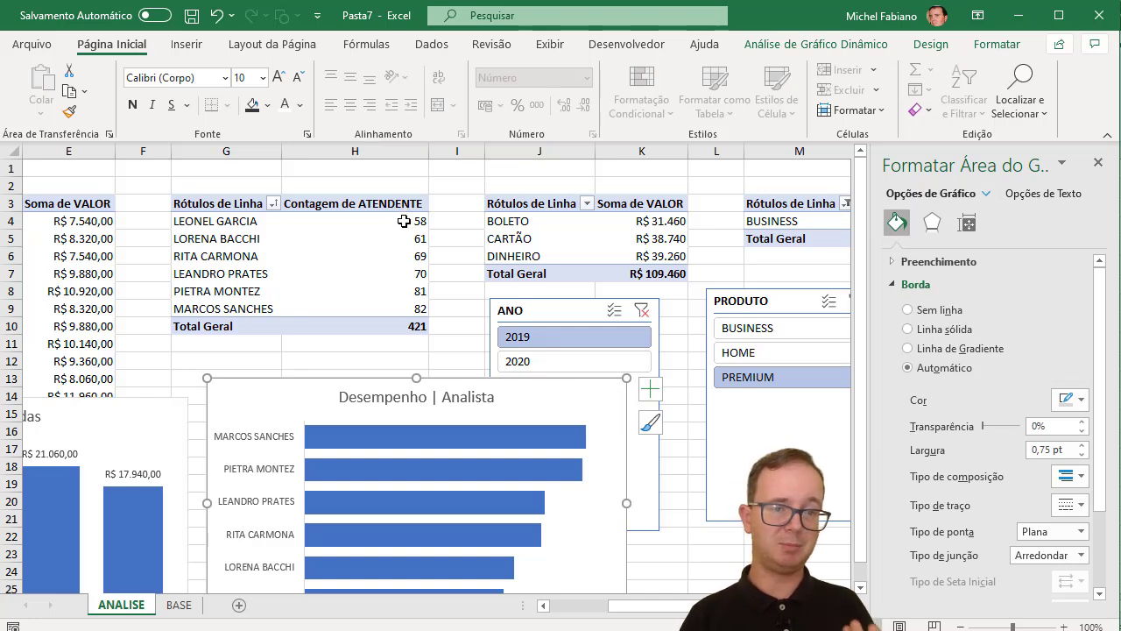
mouse_move(404, 224)
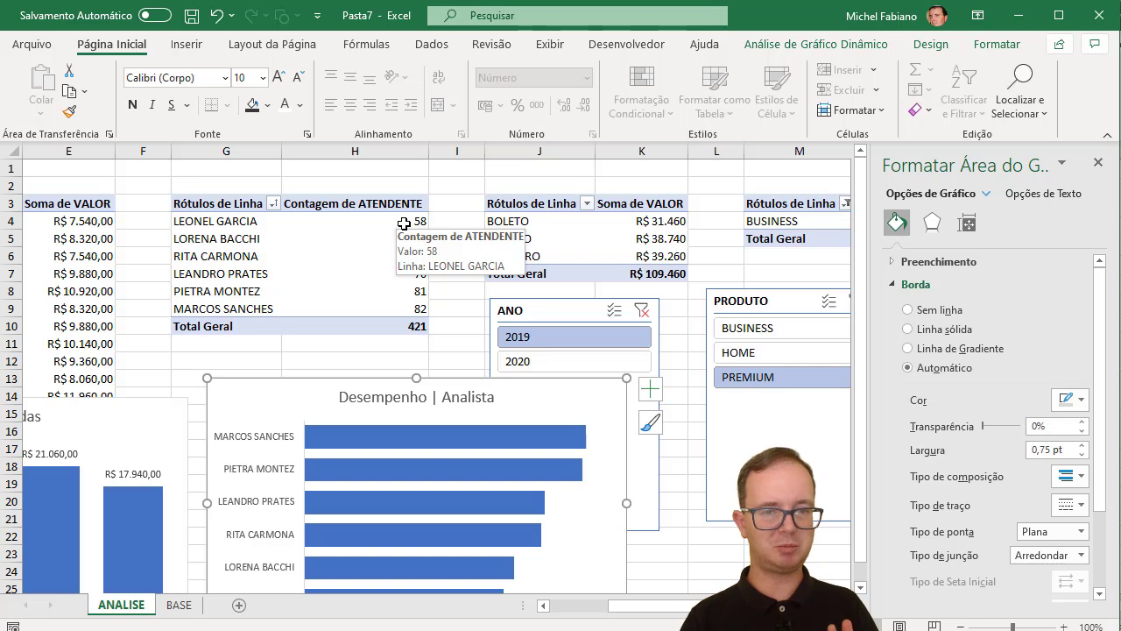
click(404, 224)
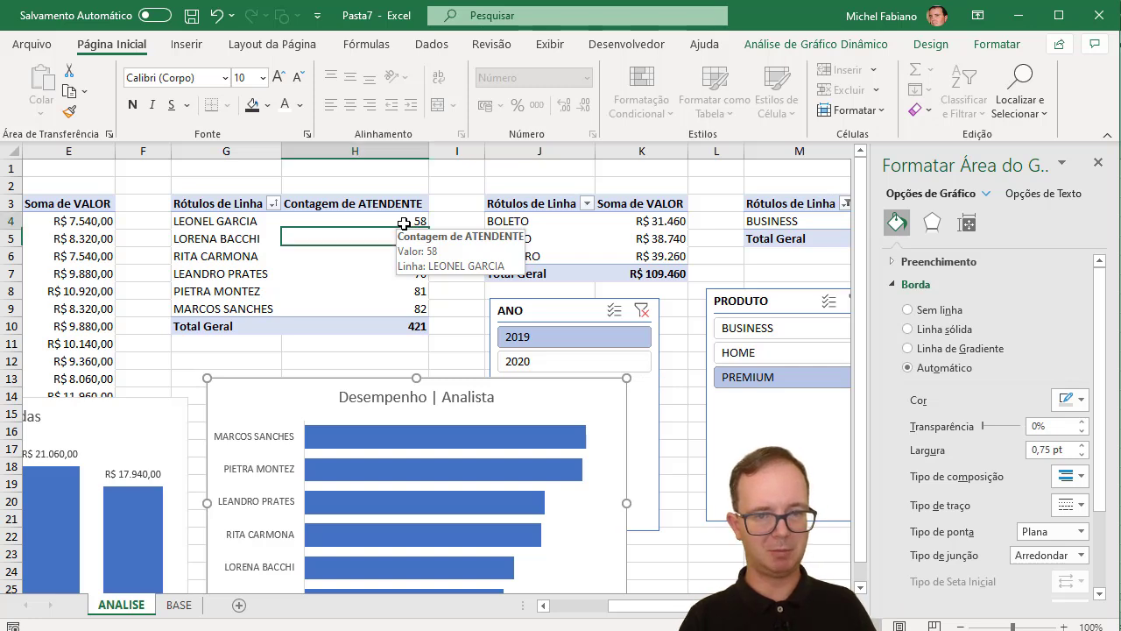
click(356, 382)
drag(356, 383, 270, 394)
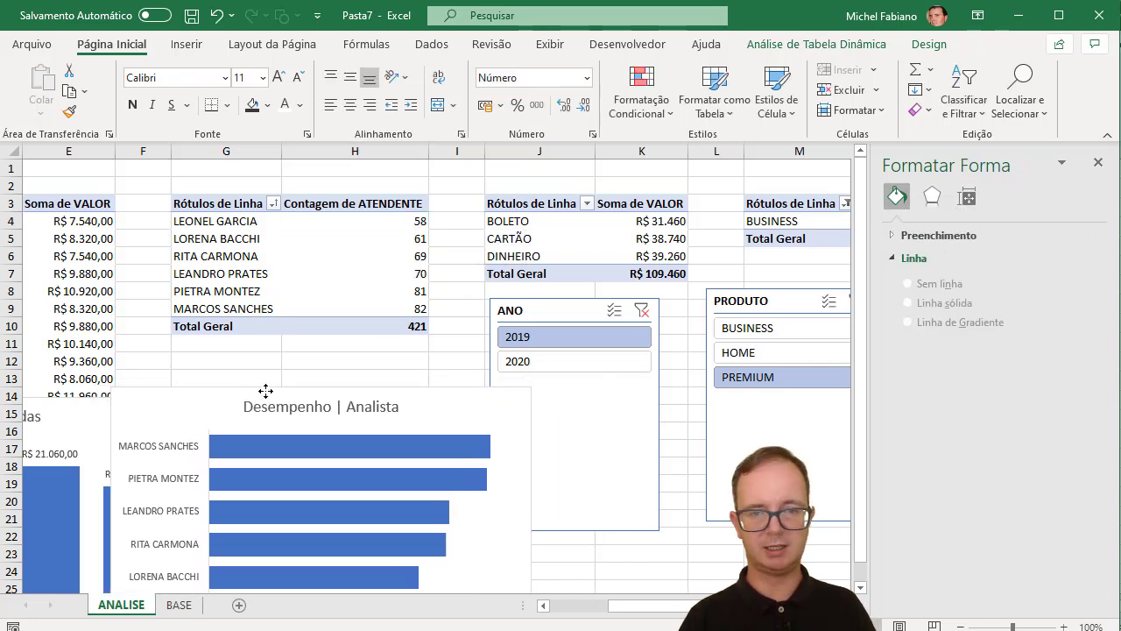
click(657, 235)
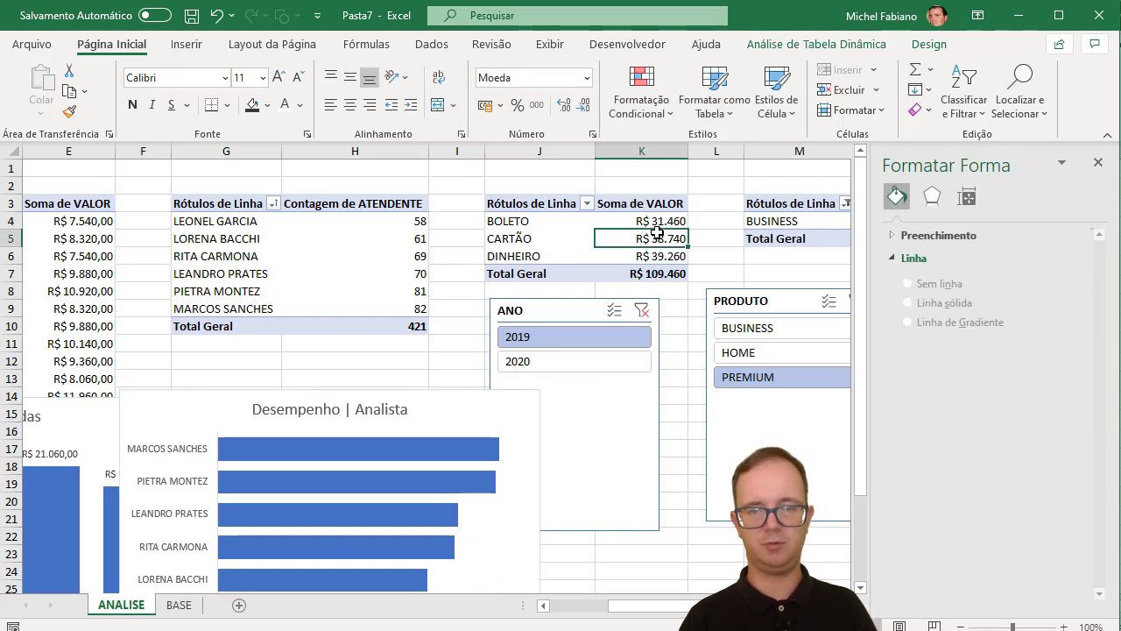
- Insert a Pizza pivot chart of Soma de VALOR by BOLETO, CARTÃO and DINHEIRO from the payment pivot table
click(848, 48)
click(830, 87)
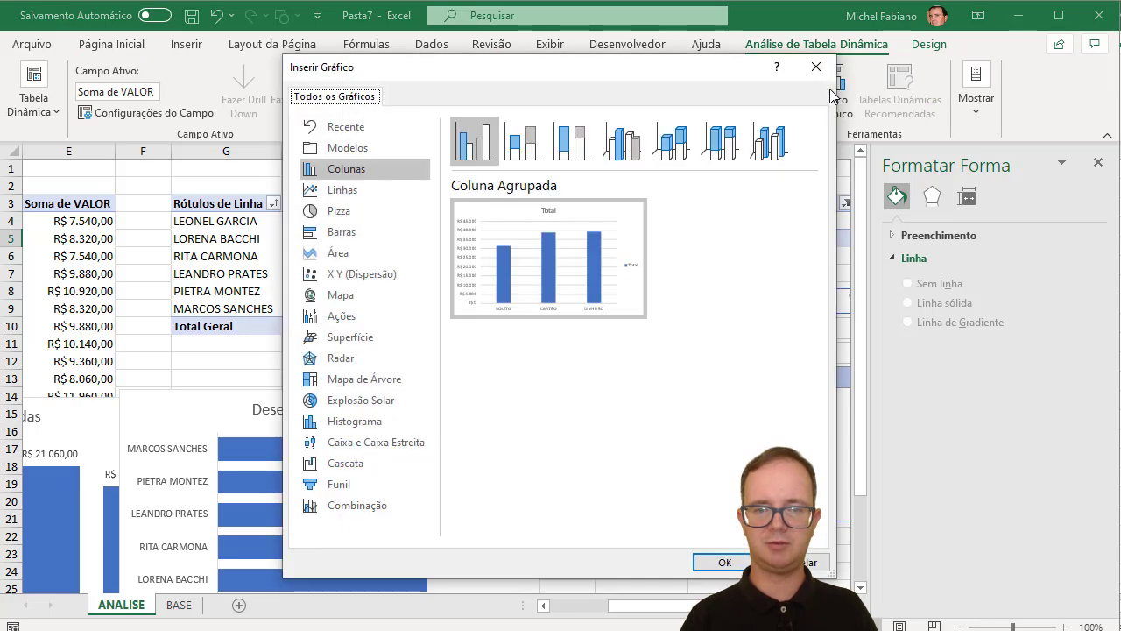
click(354, 209)
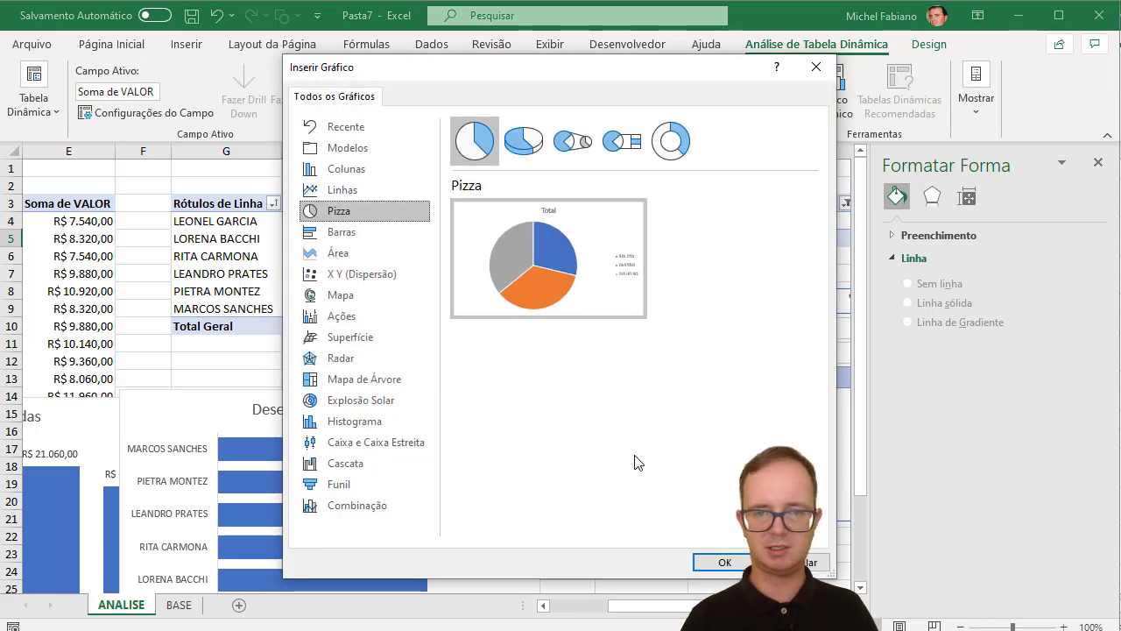
click(699, 556)
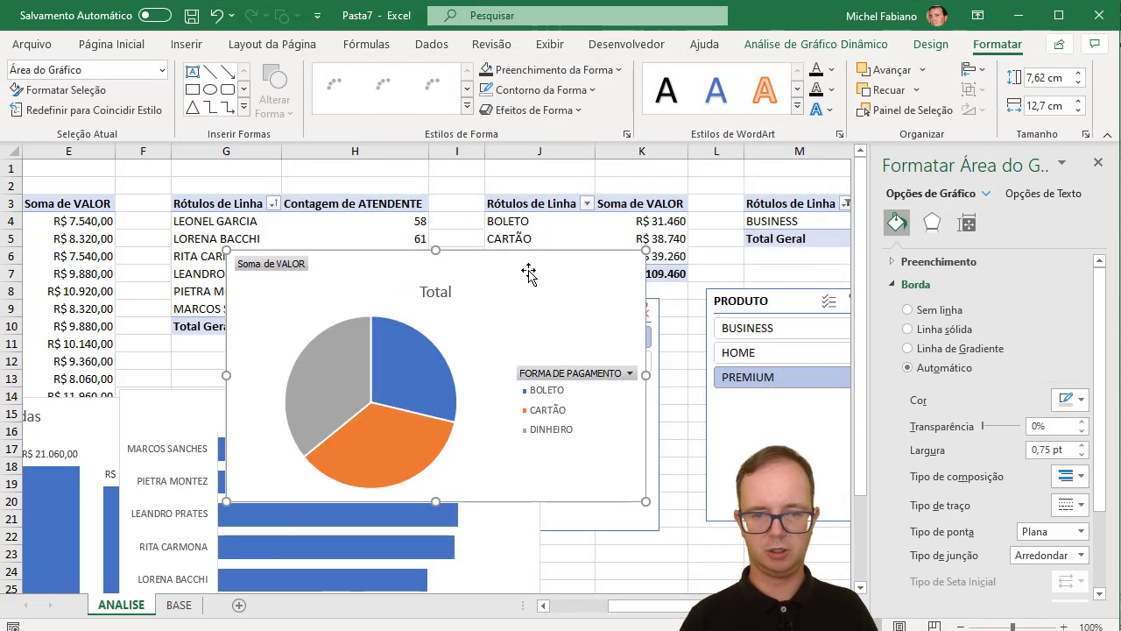
- Retitle the pie chart from Total to 'Faturamento | Tipo de Pgto'
click(436, 289)
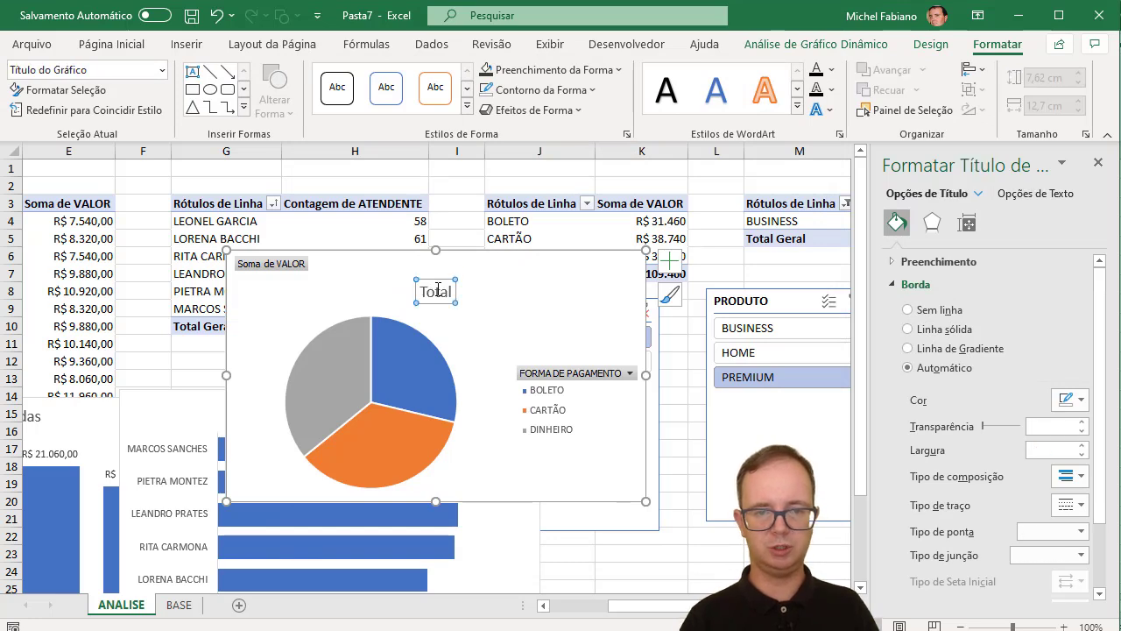
double_click(437, 290)
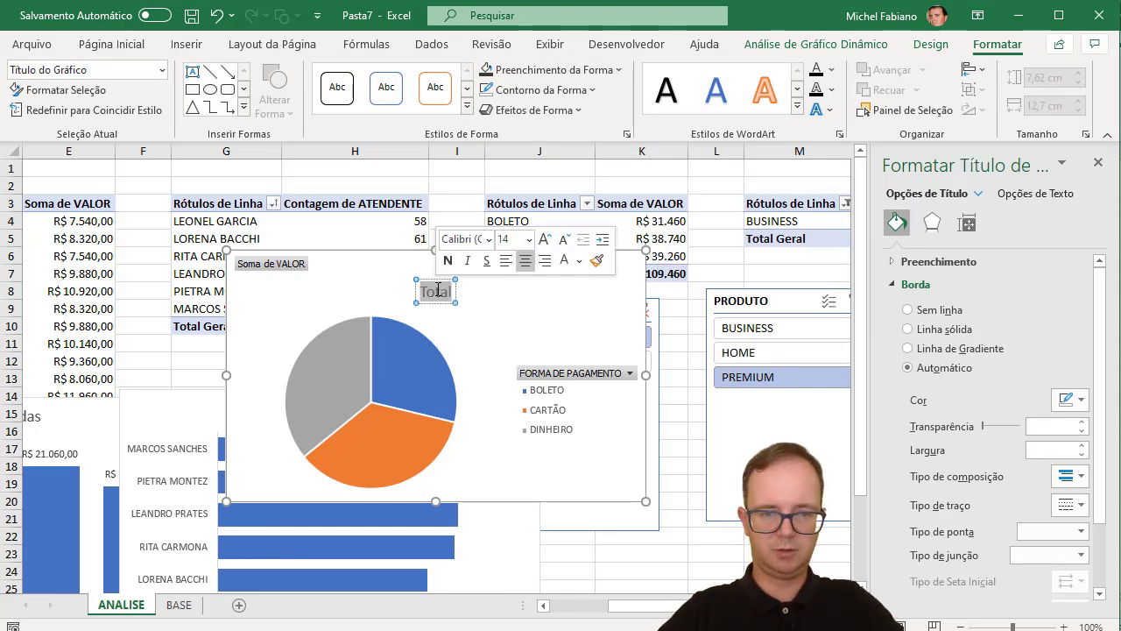
text(Fatur)
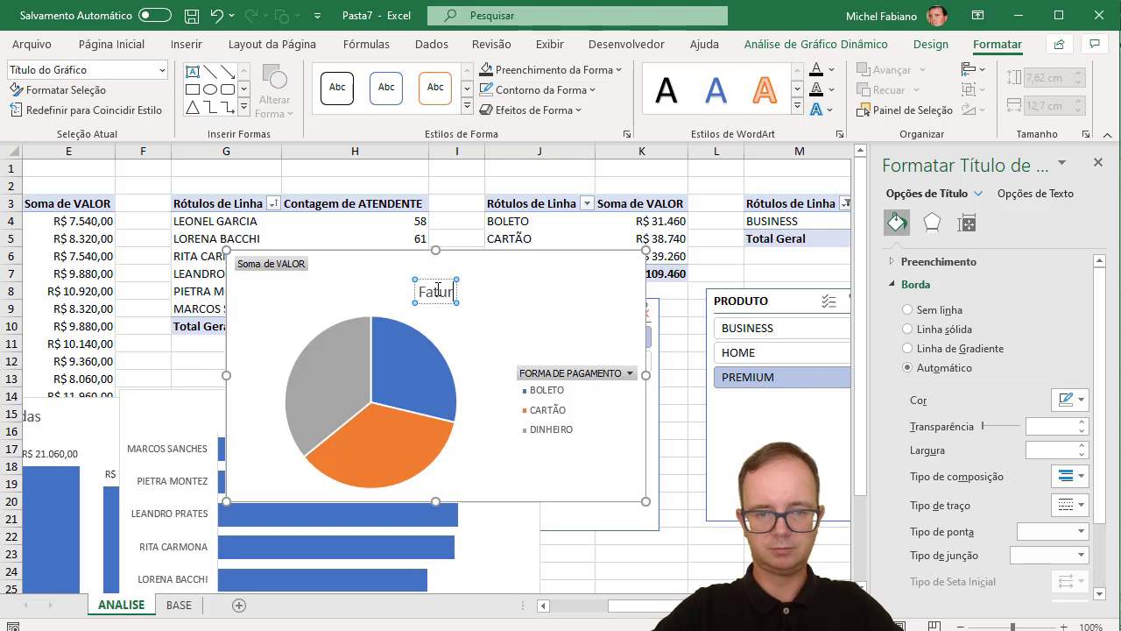
text(amento |)
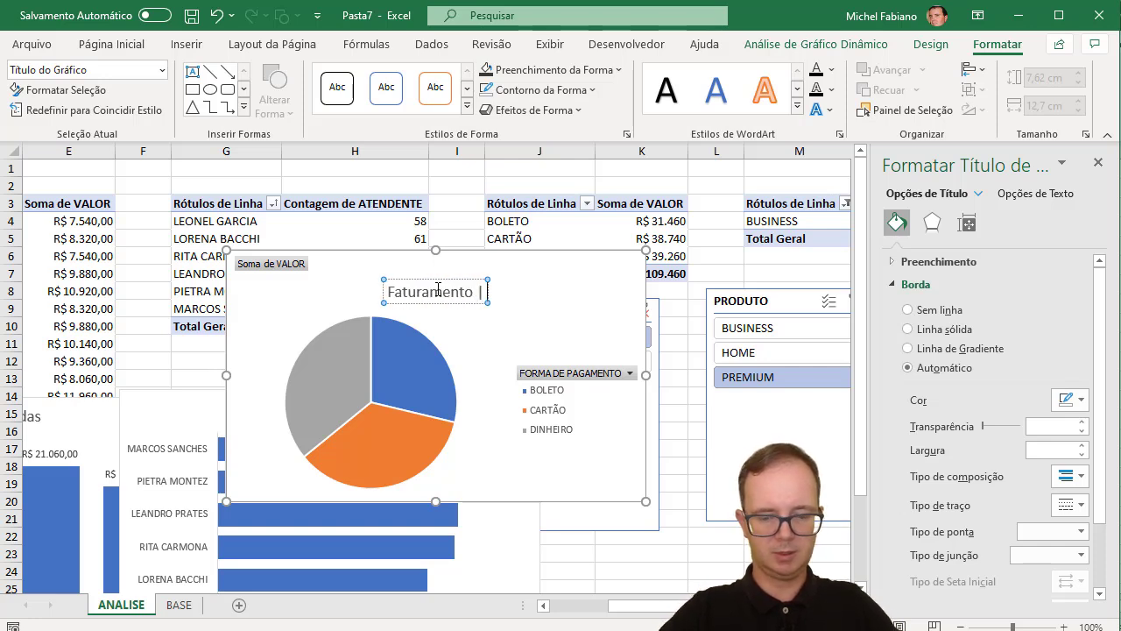
text( Pag)
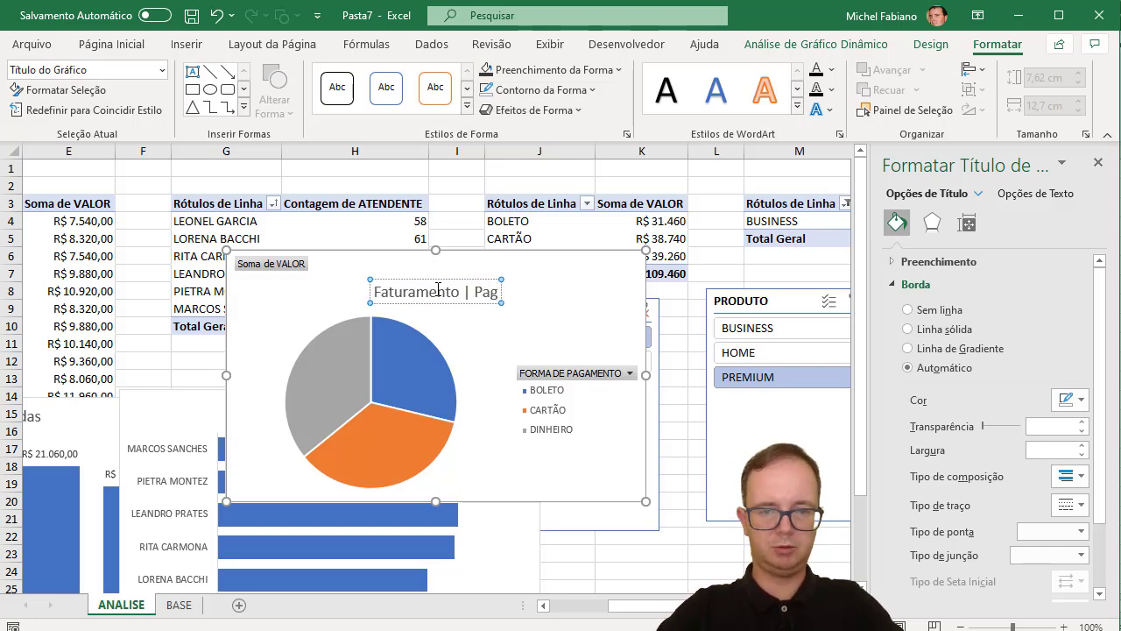
key(BackSpace)
key(BackSpace)
key(BackSpace)
text(T)
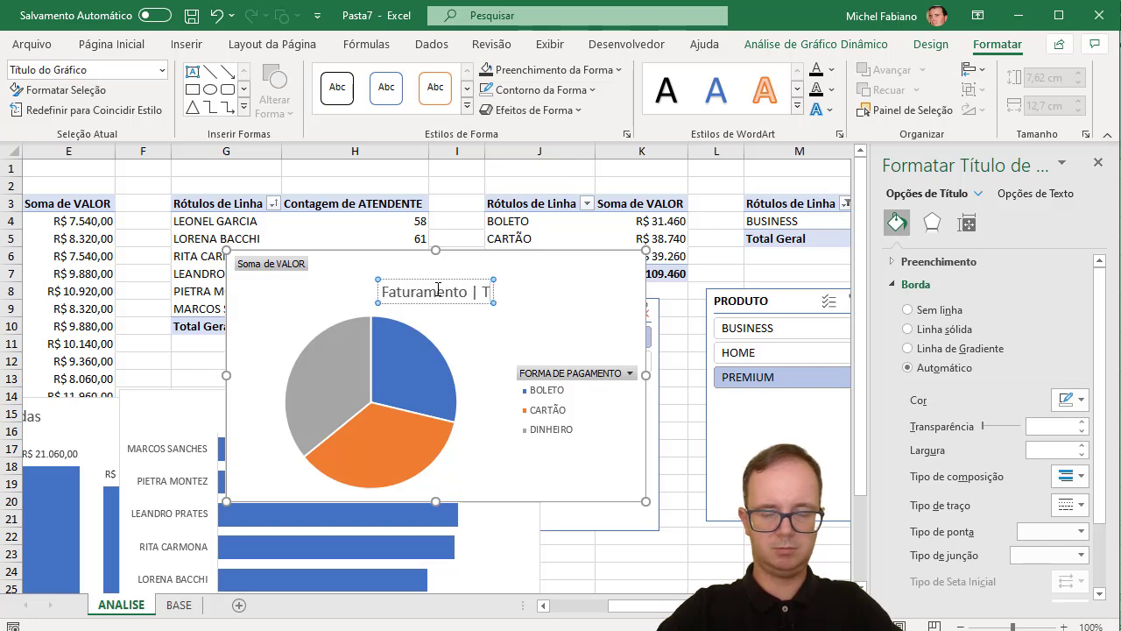
text(ipo de Pgto)
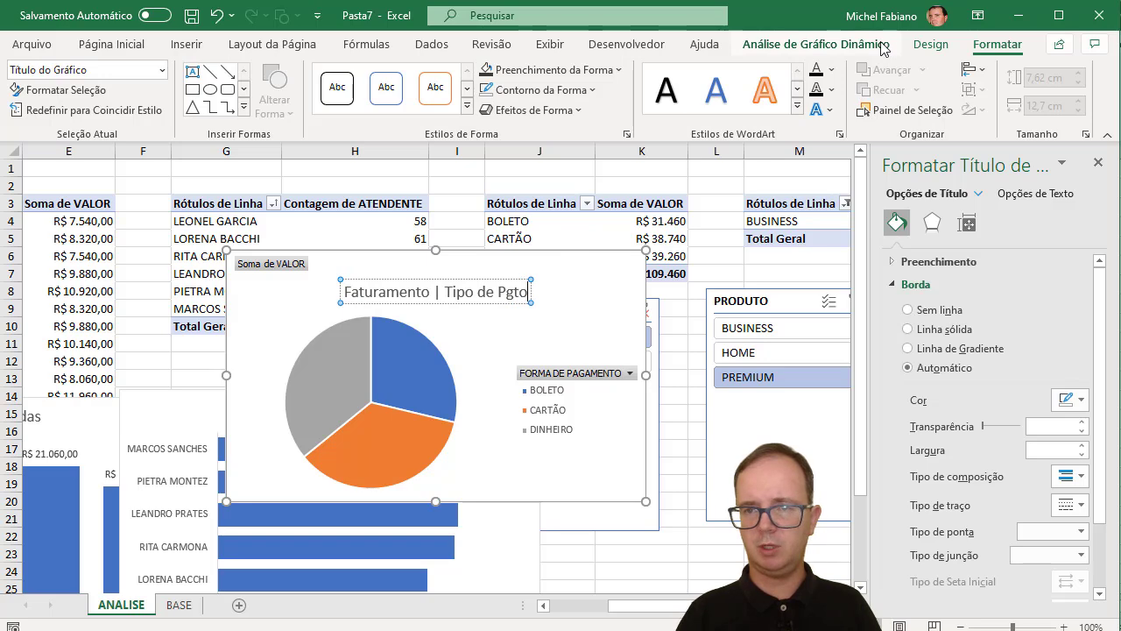
- Hide all field buttons on the pie chart and place it beside the Desempenho | Analista chart
click(839, 44)
click(1057, 98)
click(929, 263)
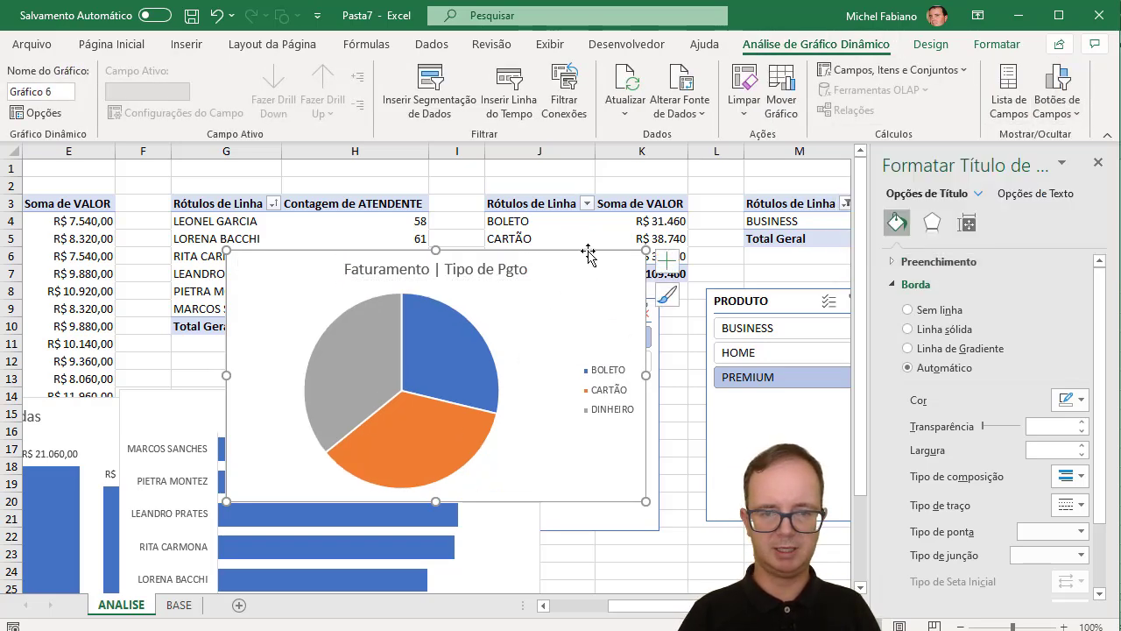
mouse_move(589, 255)
mouse_down()
mouse_move(680, 449)
mouse_move(795, 385)
mouse_up()
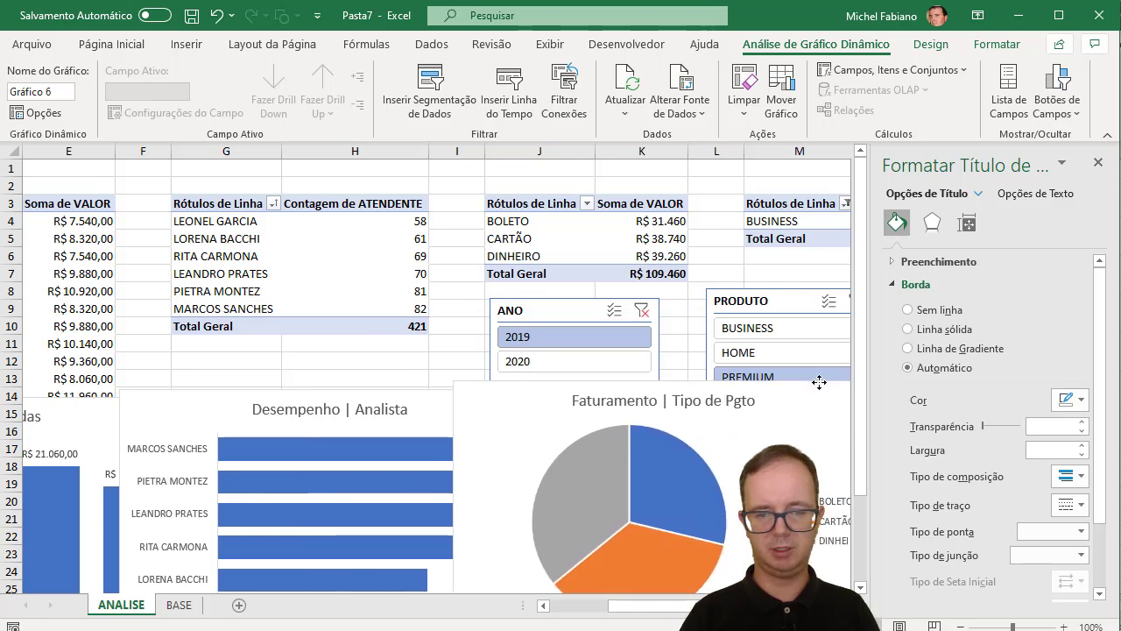
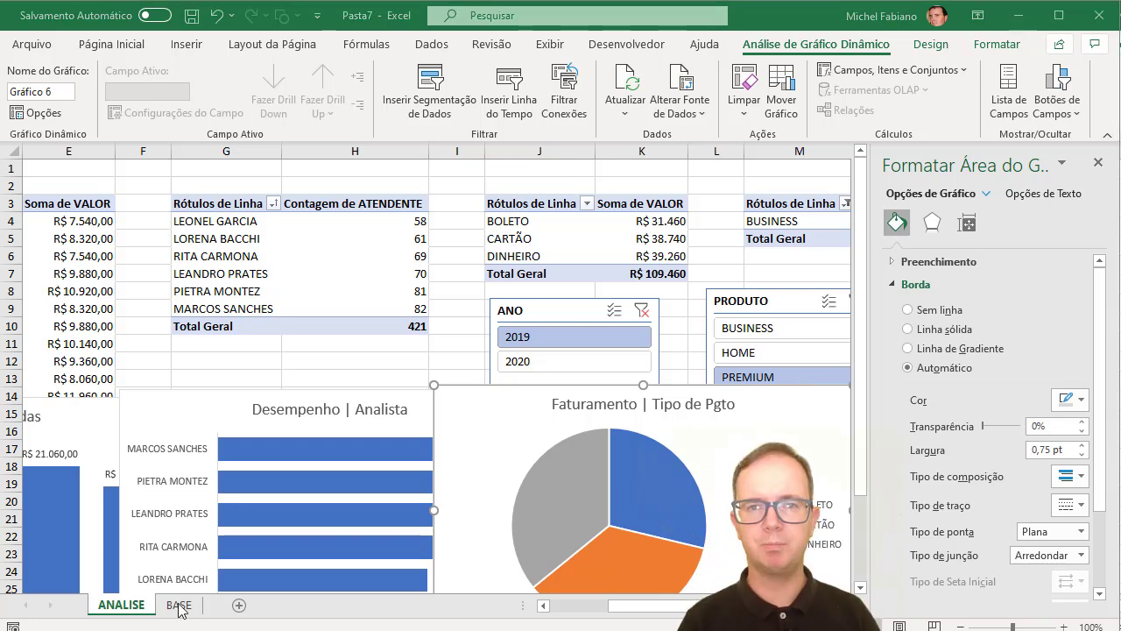
- Add a new sheet and rename the Planilha3 tab to PAINEL in capitals
click(241, 608)
click(244, 608)
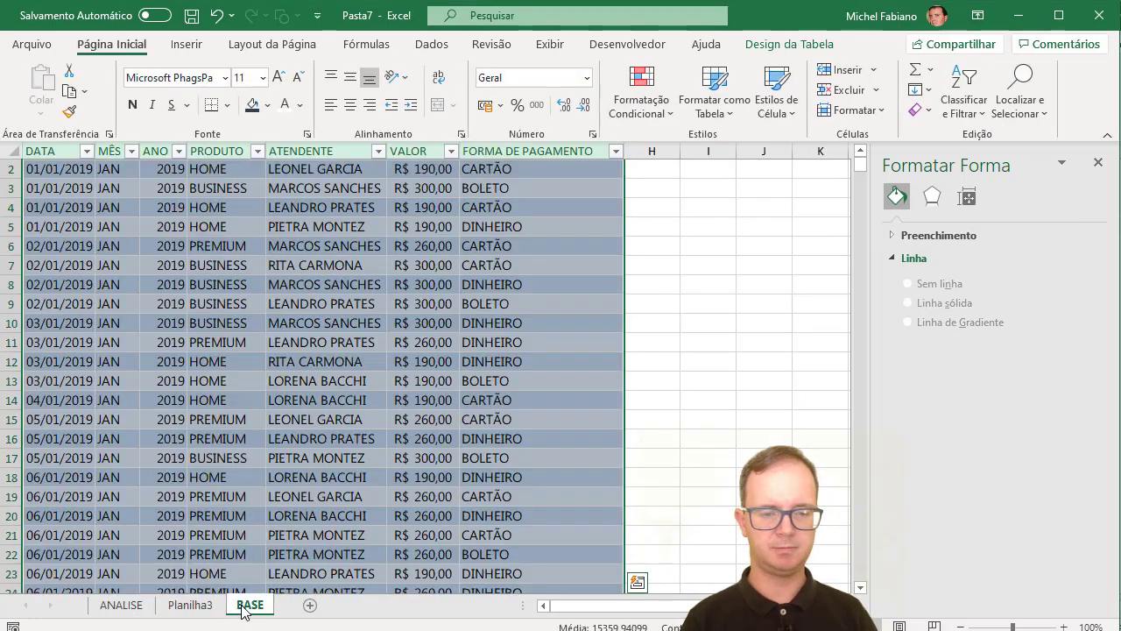
click(200, 609)
double_click(200, 611)
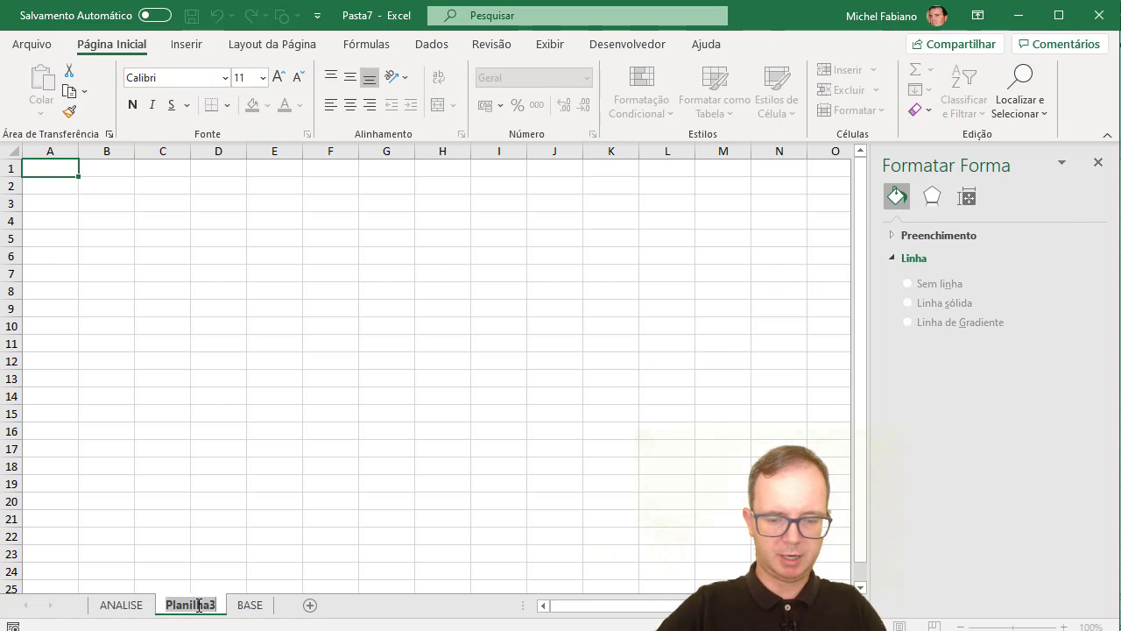
text(paine)
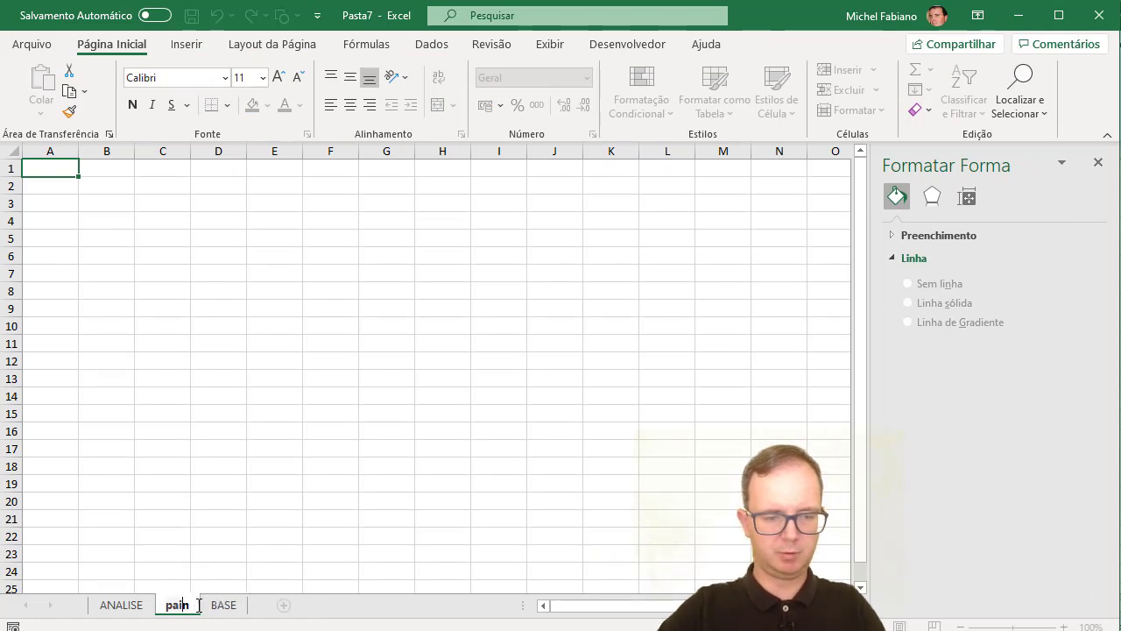
key(BackSpace)
key(BackSpace)
key(BackSpace)
key(Caps_Lock)
text(PAINEL)
key(Return)
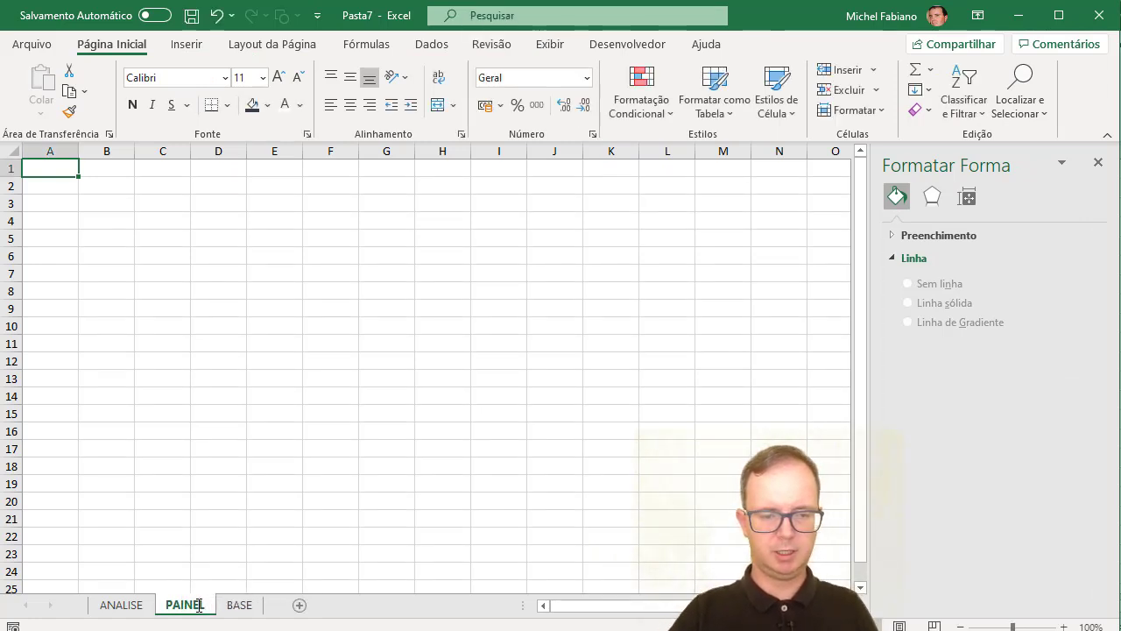
- Select all cells, narrow every column to 26 pixels, and close the Formatar Forma pane
click(13, 147)
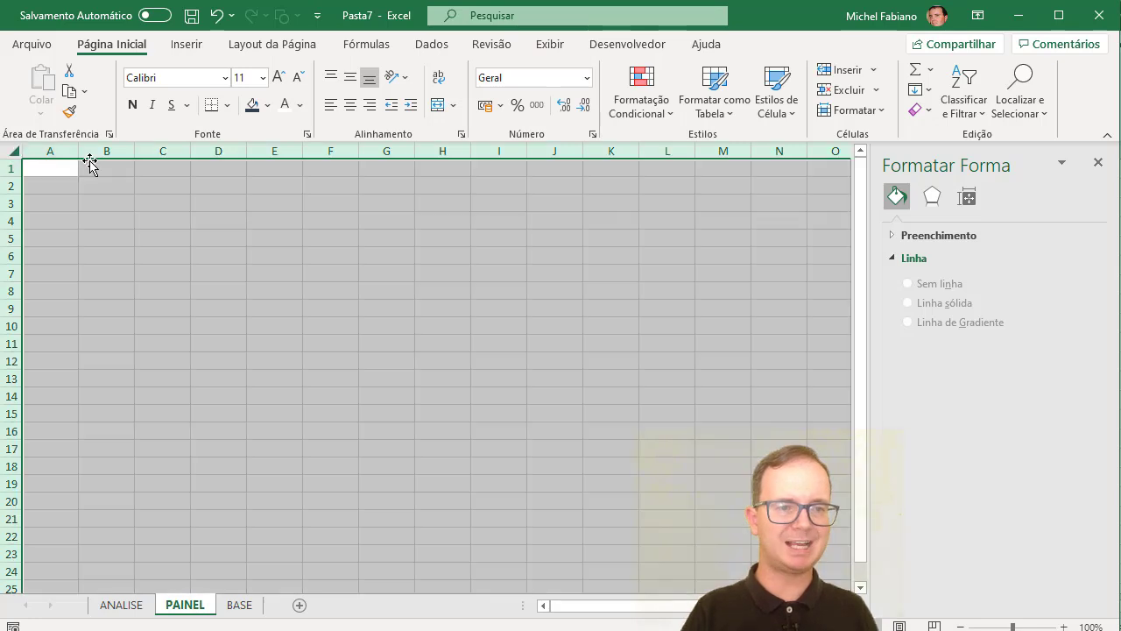
drag(78, 150, 43, 153)
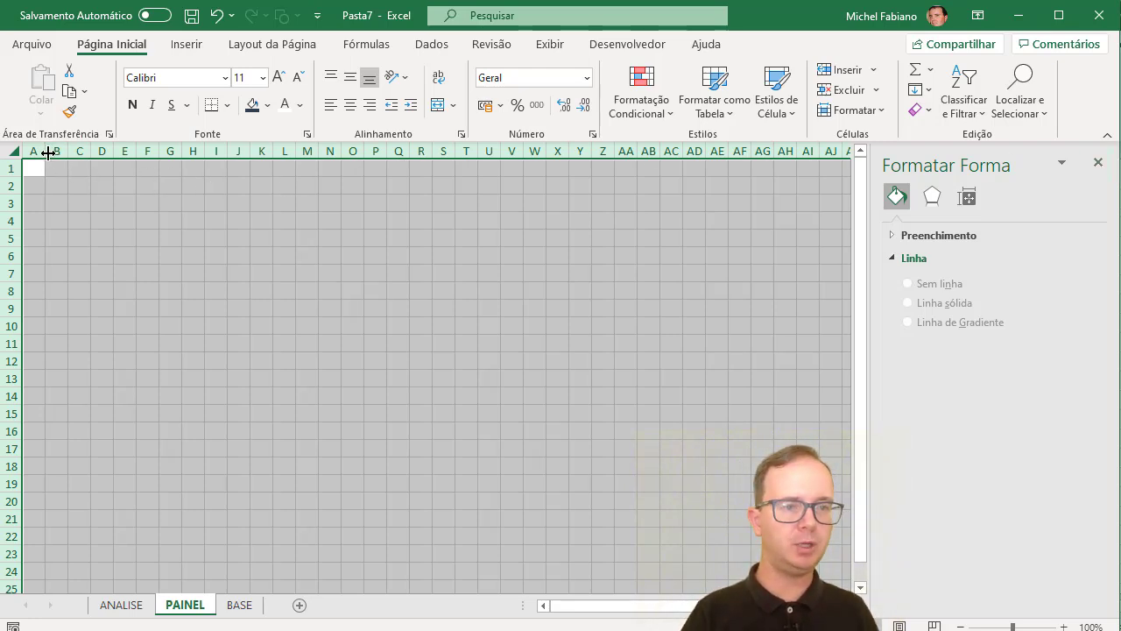
drag(48, 153, 43, 153)
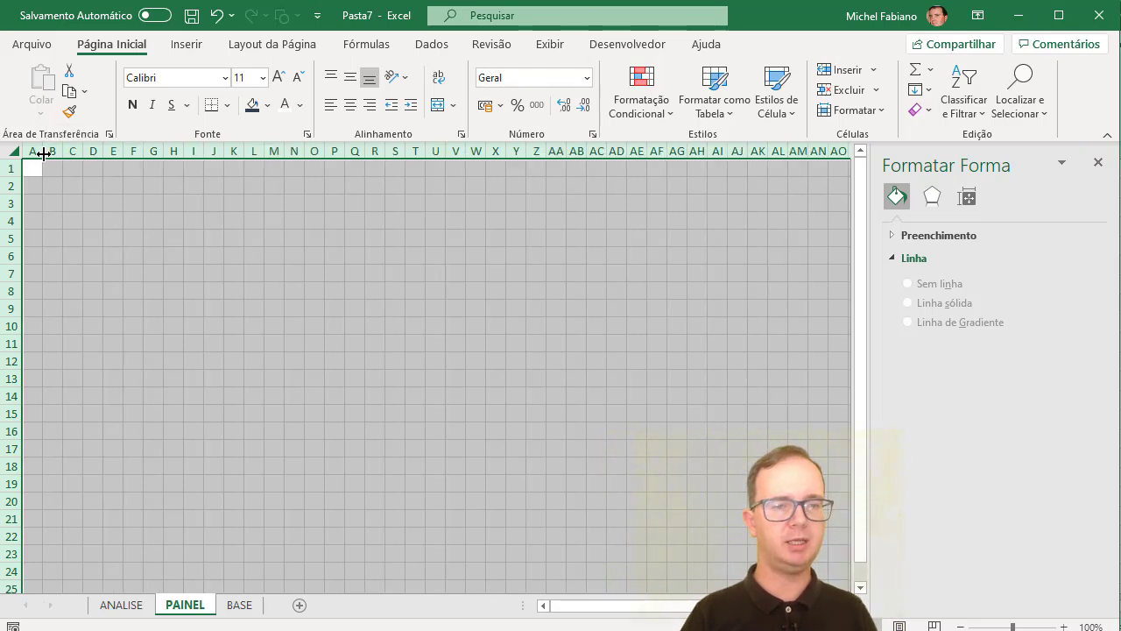
click(1099, 167)
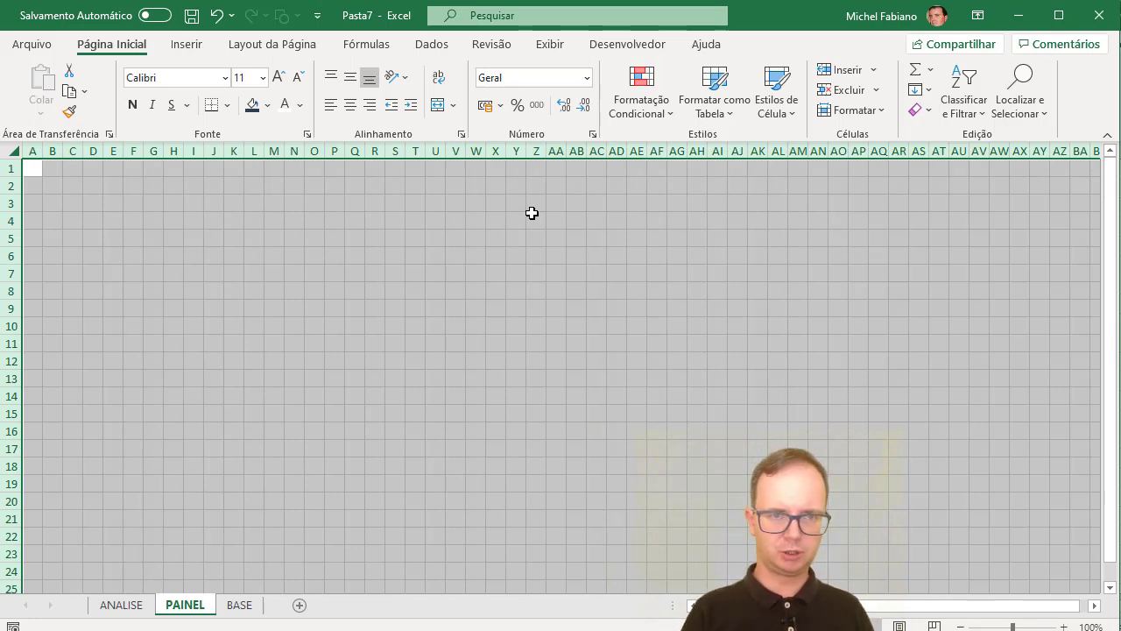
- Draw a rounded rectangle from A2 and resize it to 18,02 cm by 33,05 cm
click(186, 45)
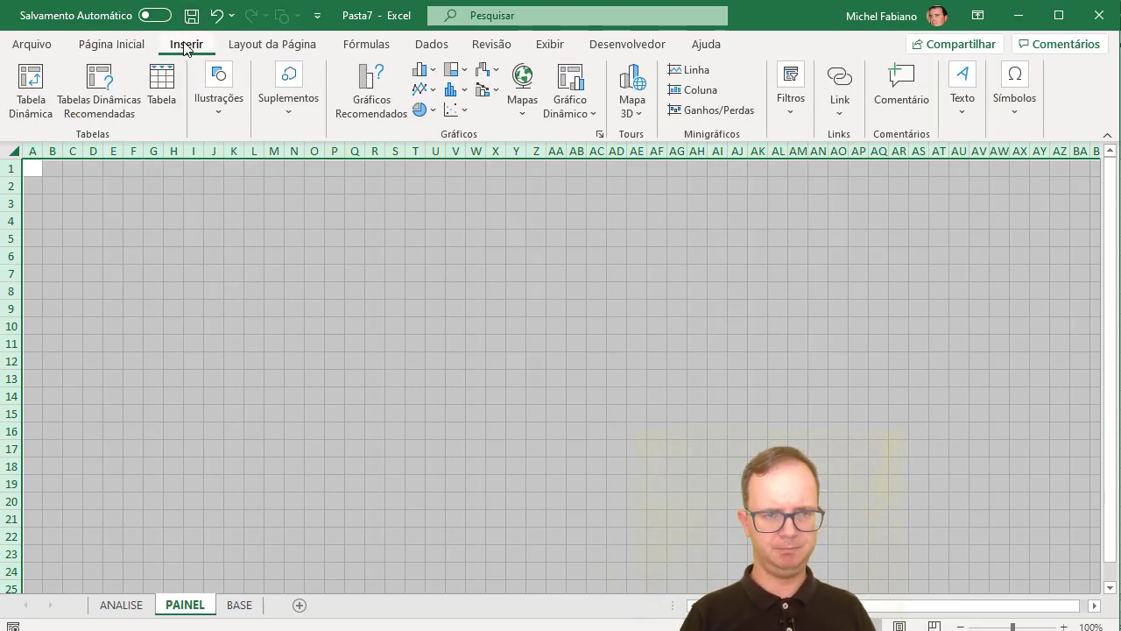
click(219, 111)
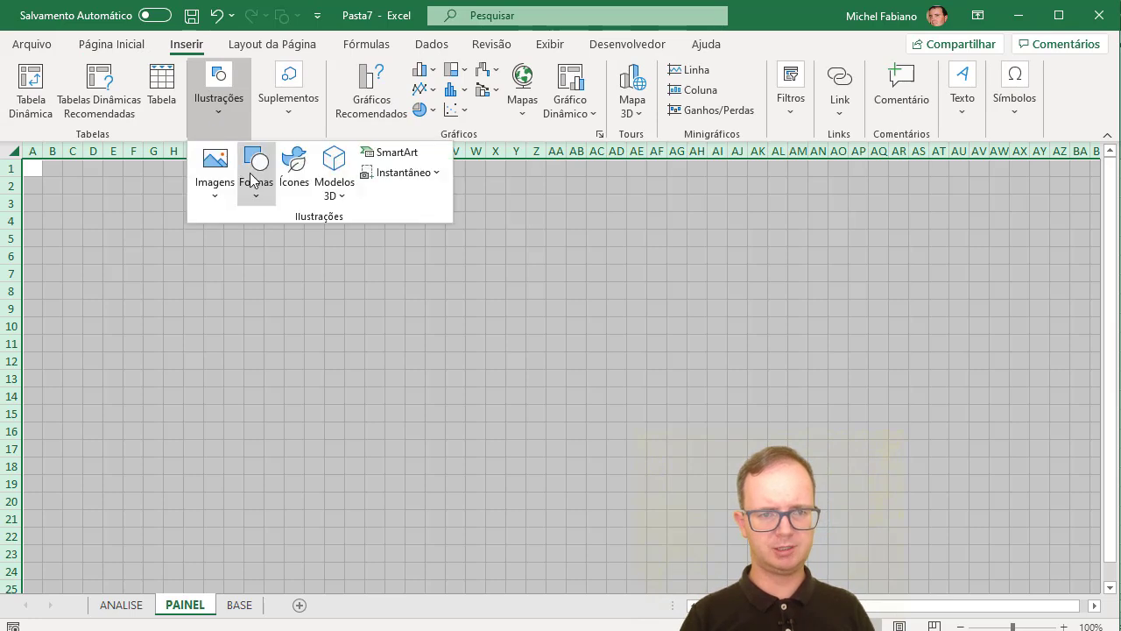
click(257, 204)
click(336, 245)
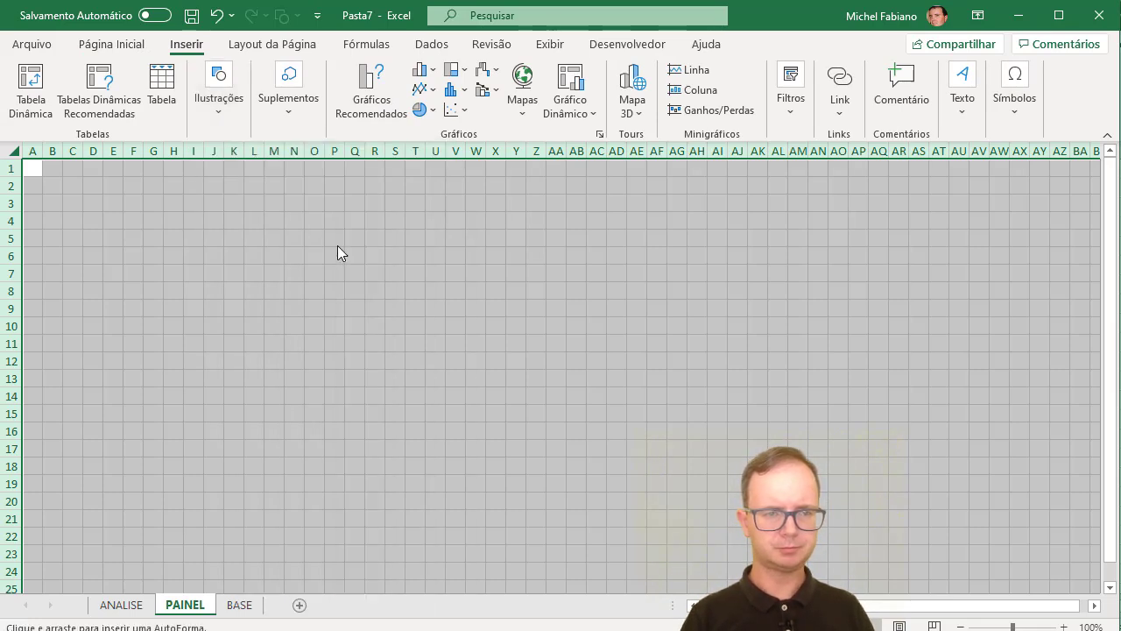
mouse_move(35, 170)
mouse_down()
mouse_move(1008, 550)
mouse_move(1091, 545)
mouse_move(882, 555)
mouse_up()
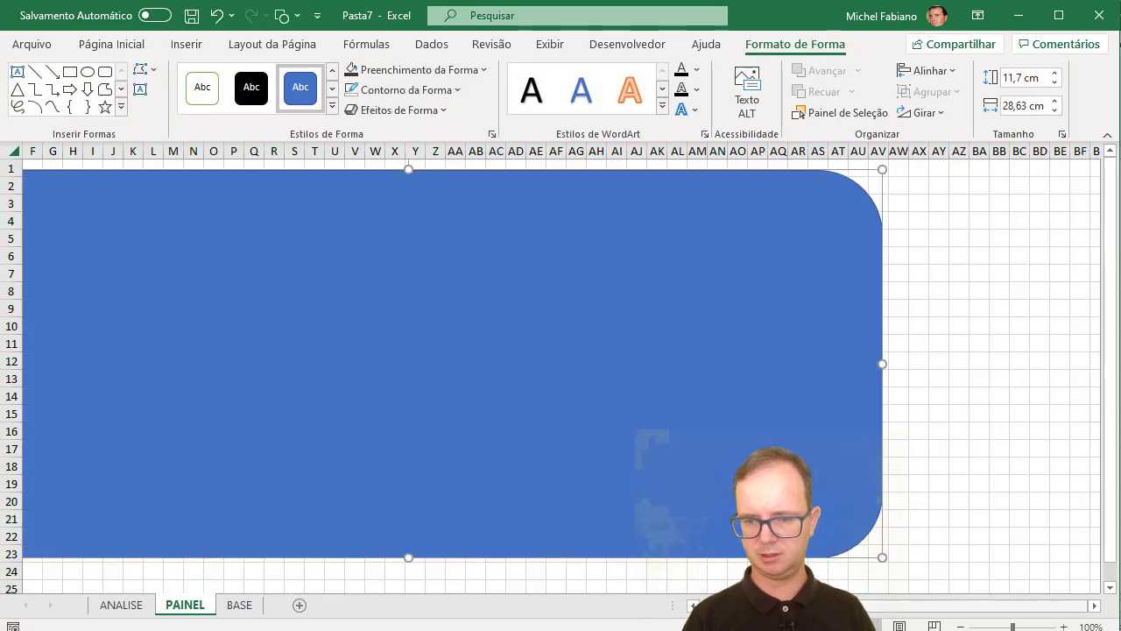
click(1095, 605)
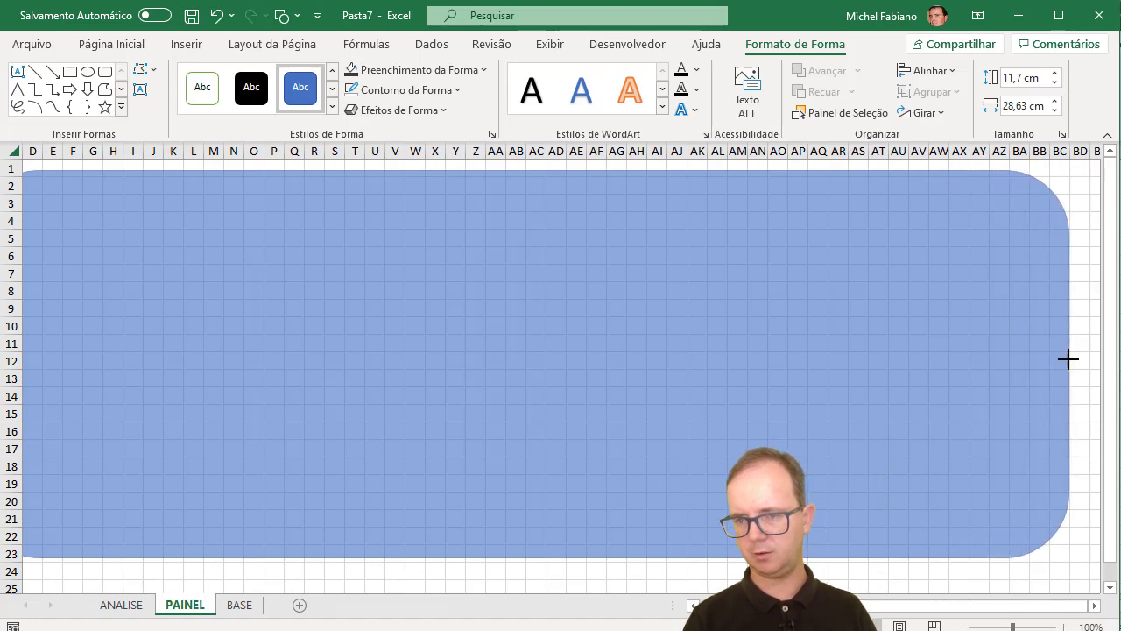
drag(922, 366, 1069, 365)
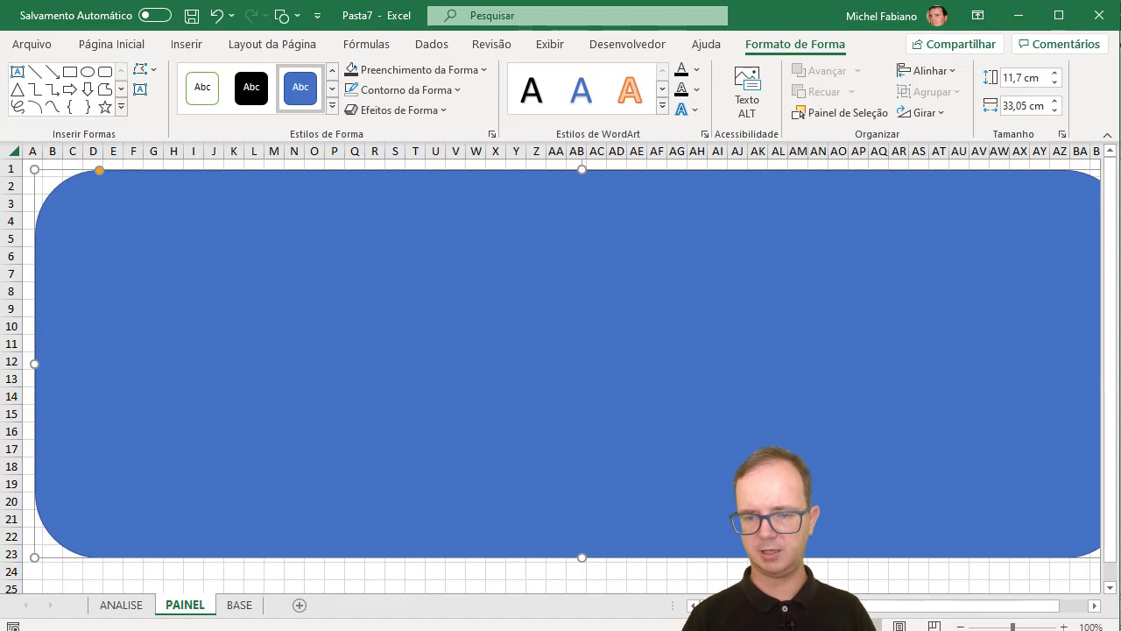
drag(582, 555, 578, 574)
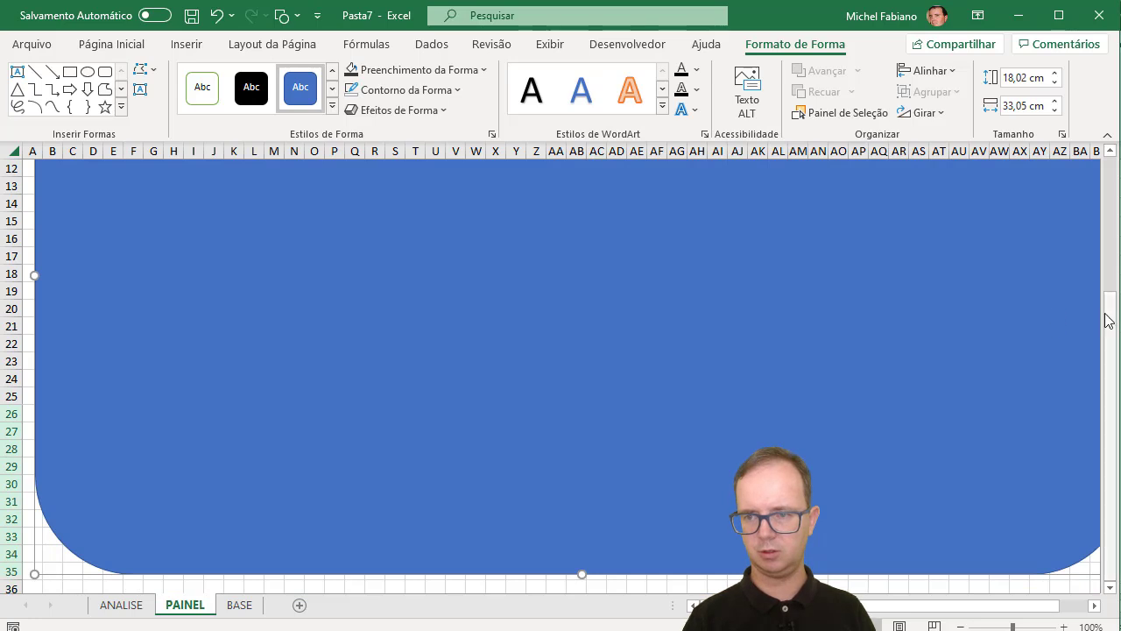
drag(1110, 316, 1112, 171)
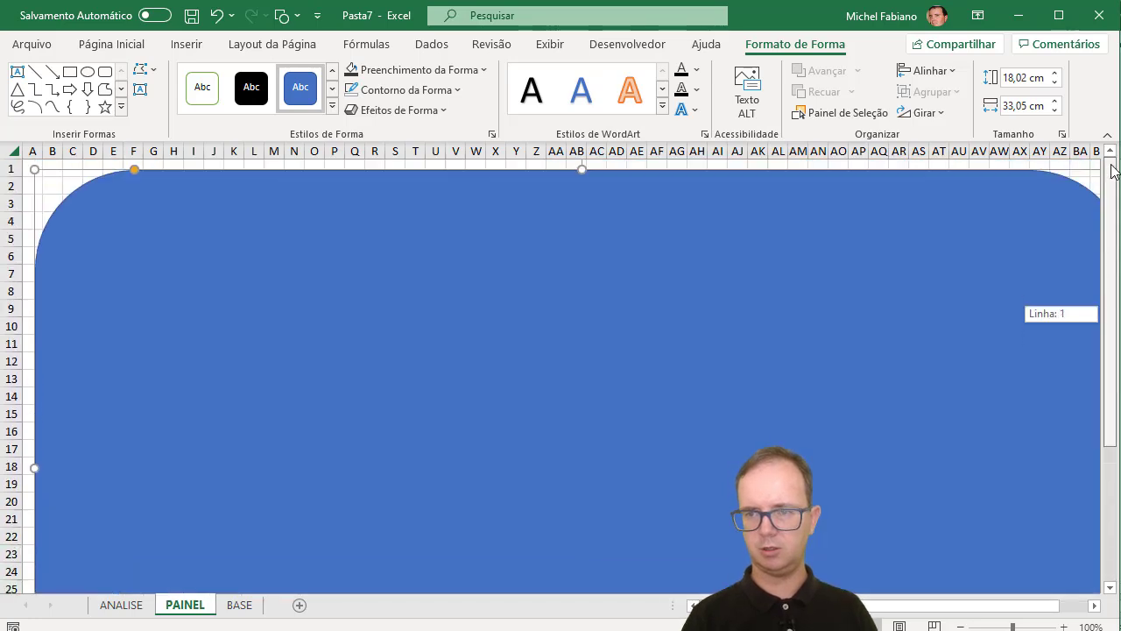
- Hide the ribbon, stretch the panel rightward, and make its corners less rounded
click(985, 24)
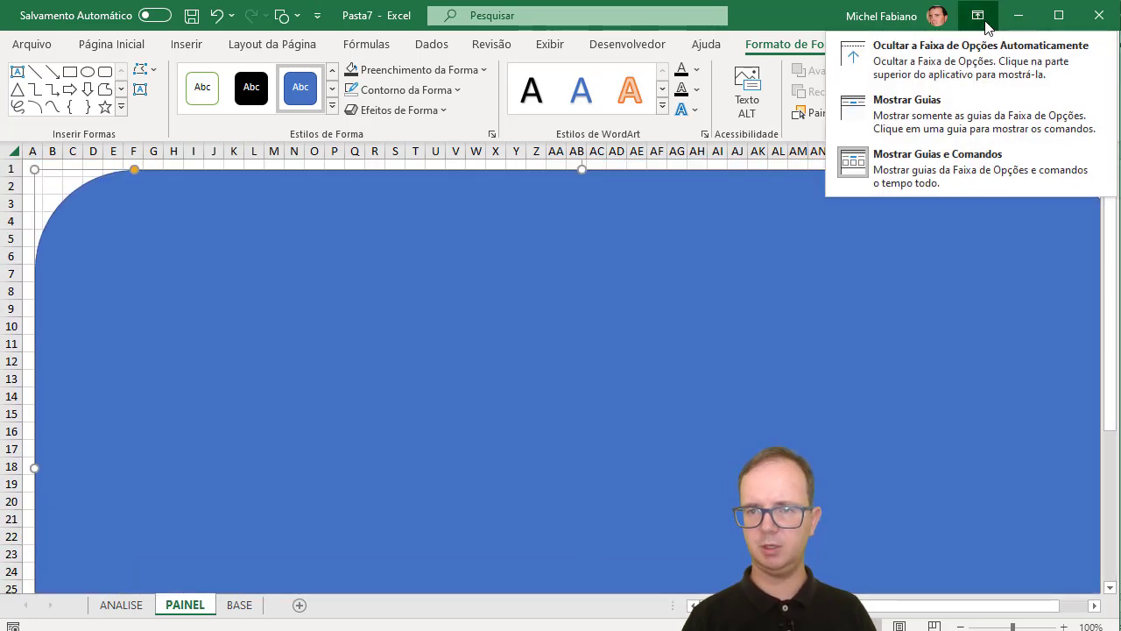
click(986, 54)
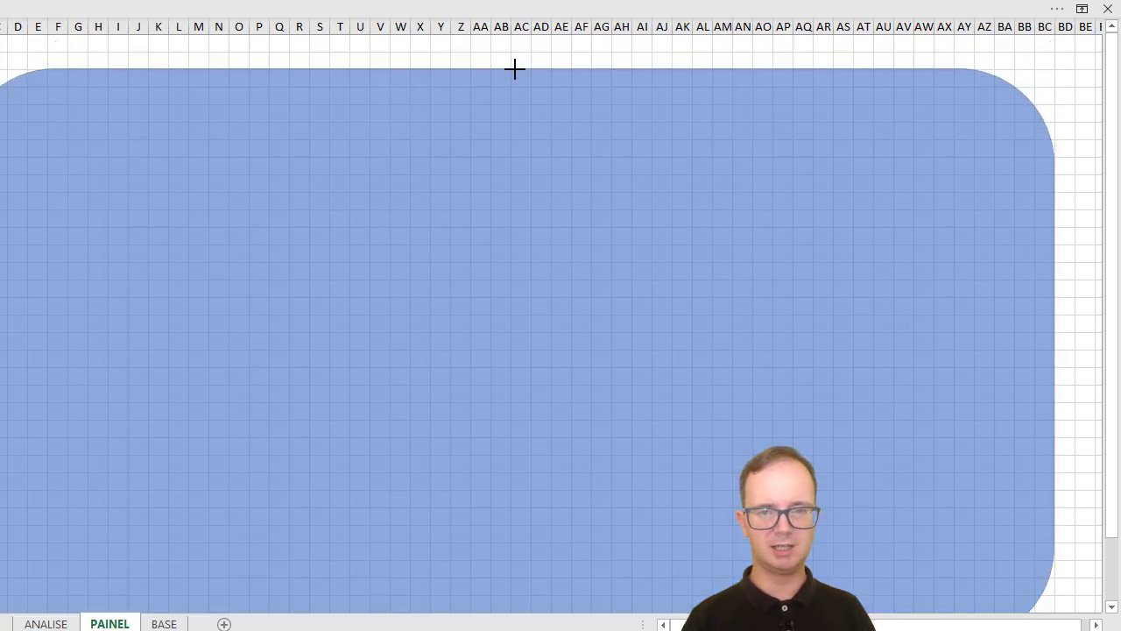
mouse_move(514, 52)
mouse_down()
mouse_move(513, 67)
mouse_move(528, 71)
mouse_move(526, 50)
mouse_move(508, 50)
mouse_move(543, 62)
mouse_up()
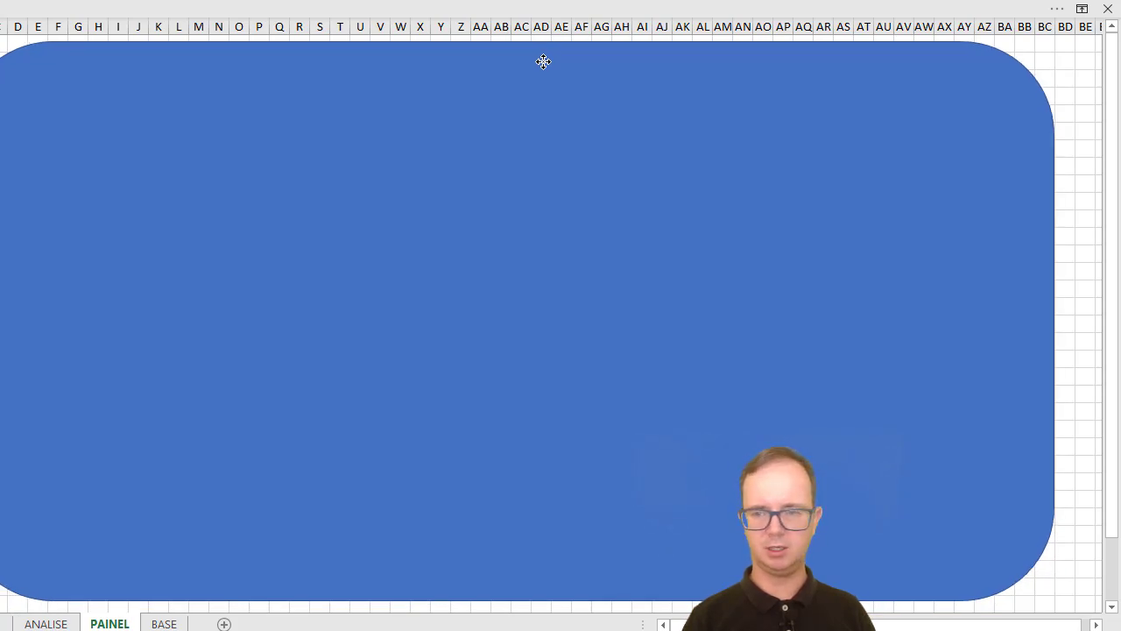
drag(544, 61, 543, 62)
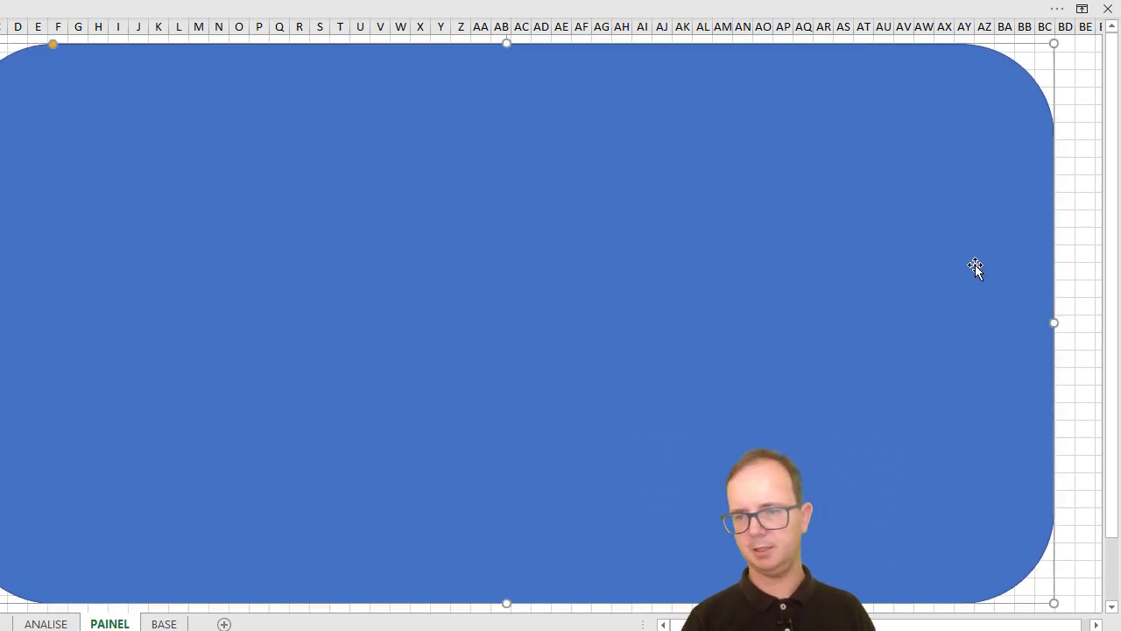
drag(1053, 322, 1091, 322)
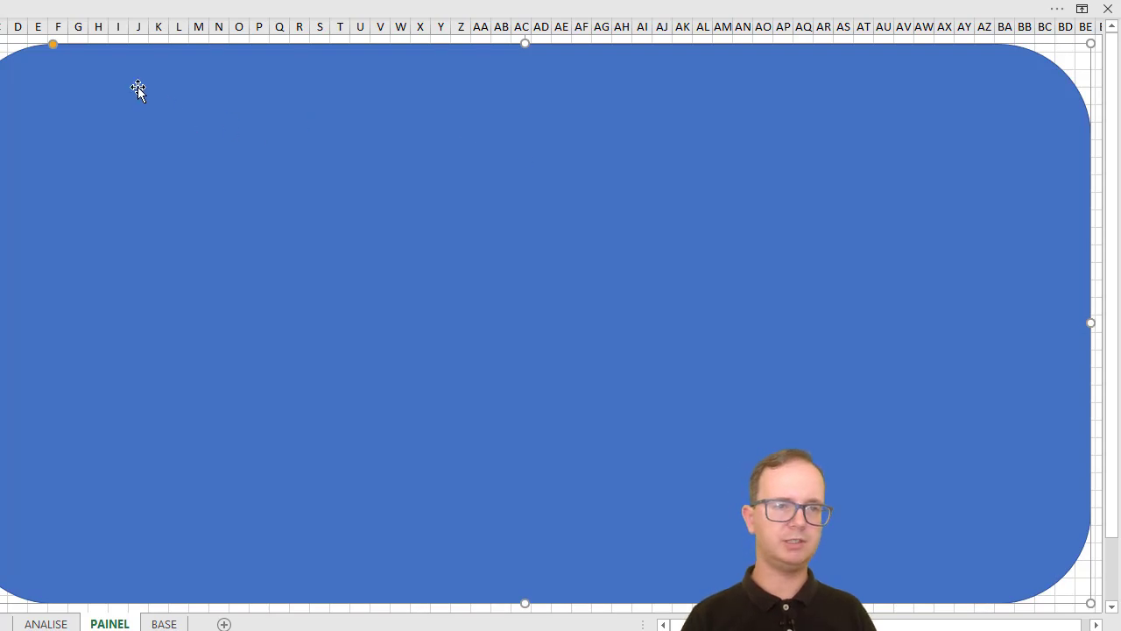
drag(54, 49, 0, 49)
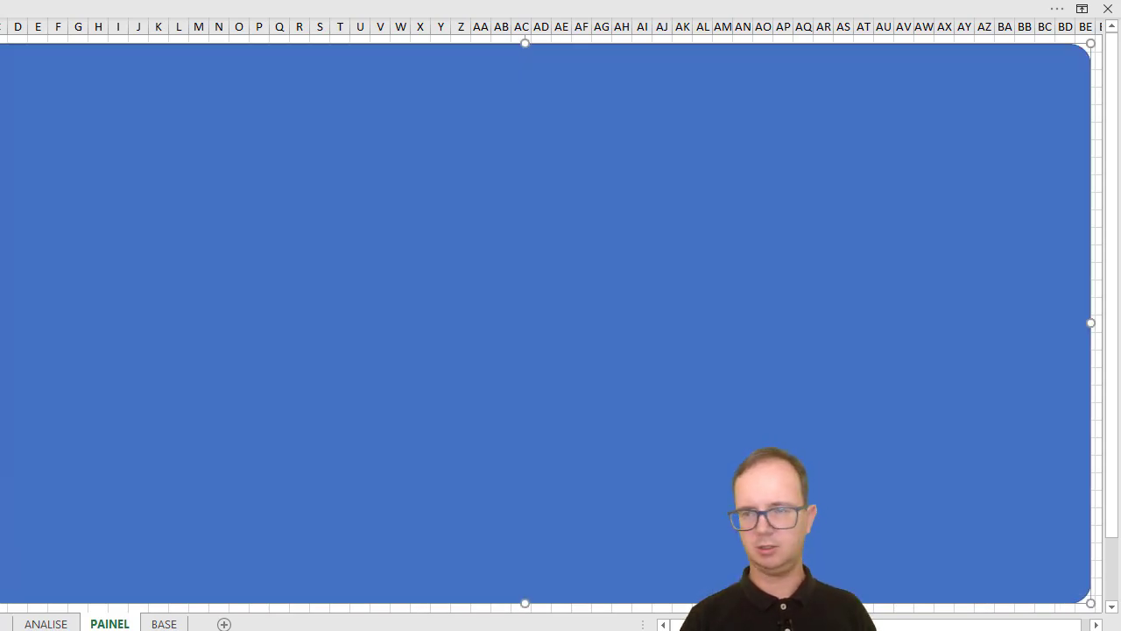
- Set the ribbon to show tab names only and resize the window to full height
click(1083, 9)
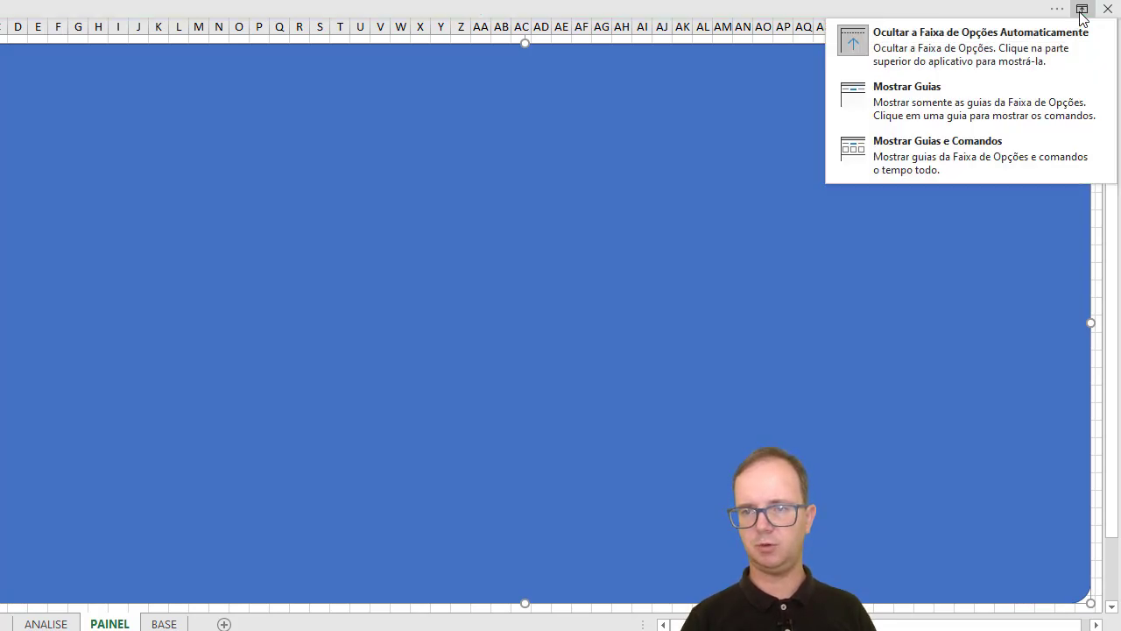
click(921, 87)
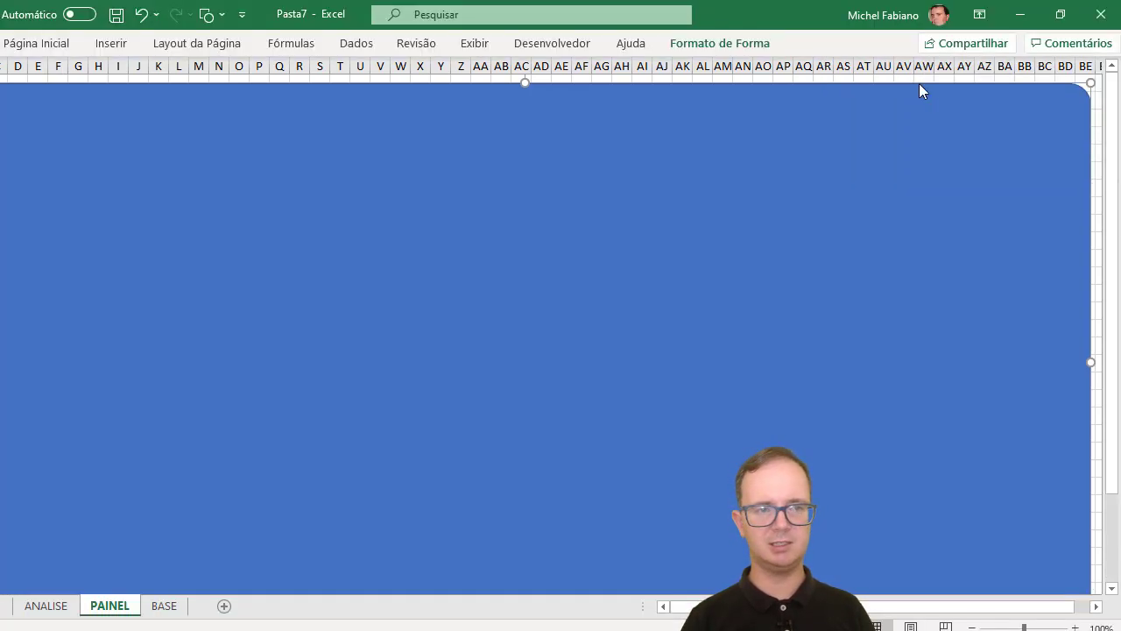
click(1070, 17)
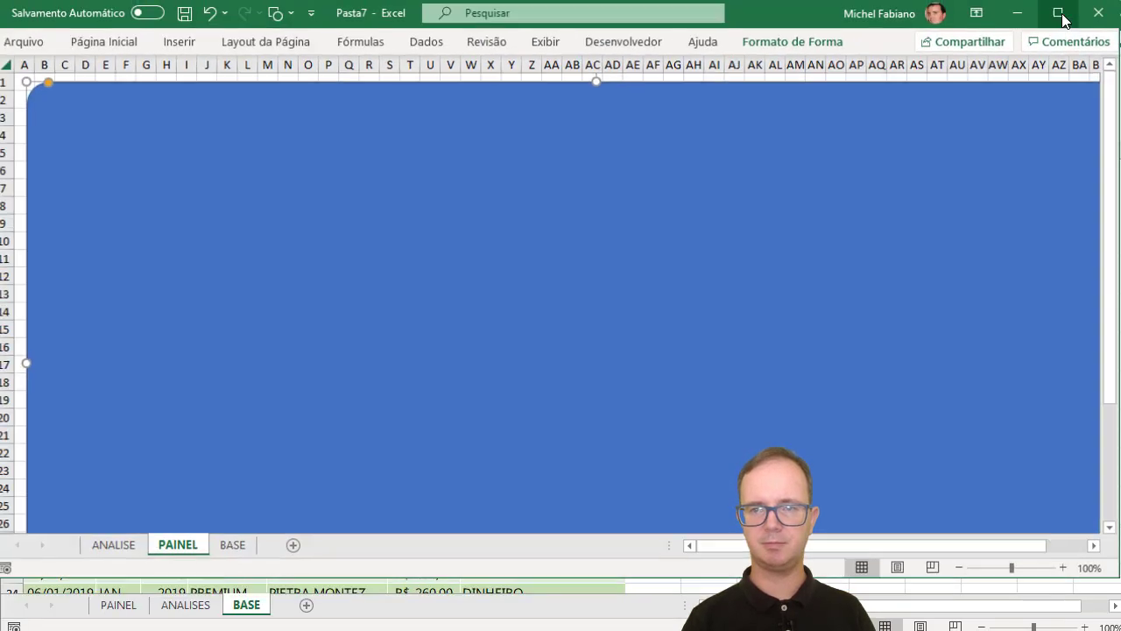
double_click(562, 578)
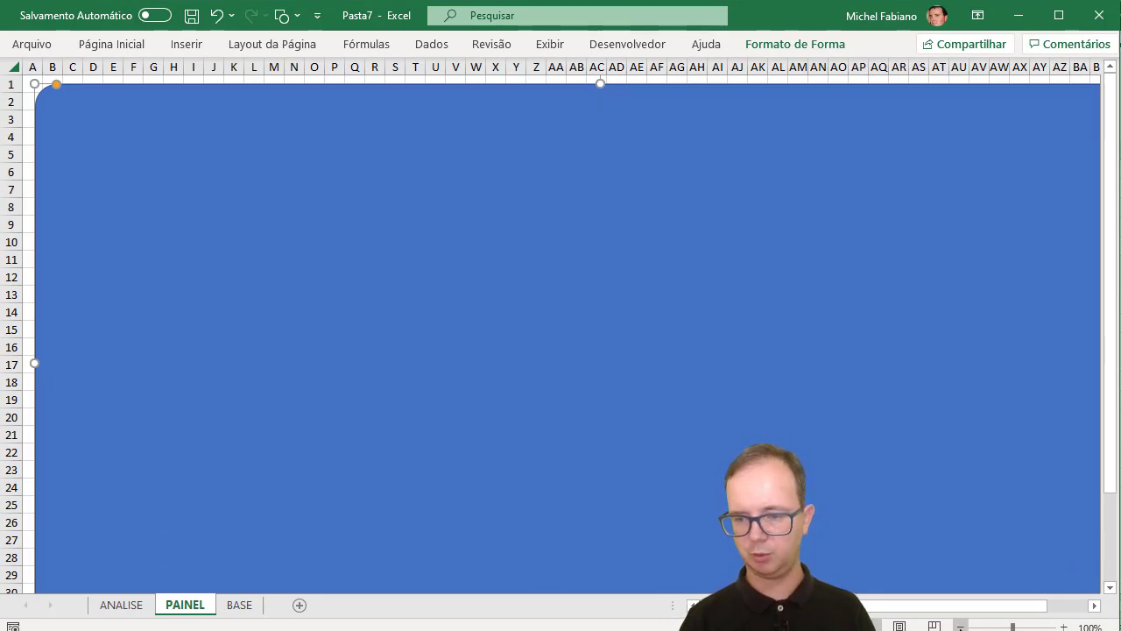
scroll(561, 332, down, 1)
click(1087, 276)
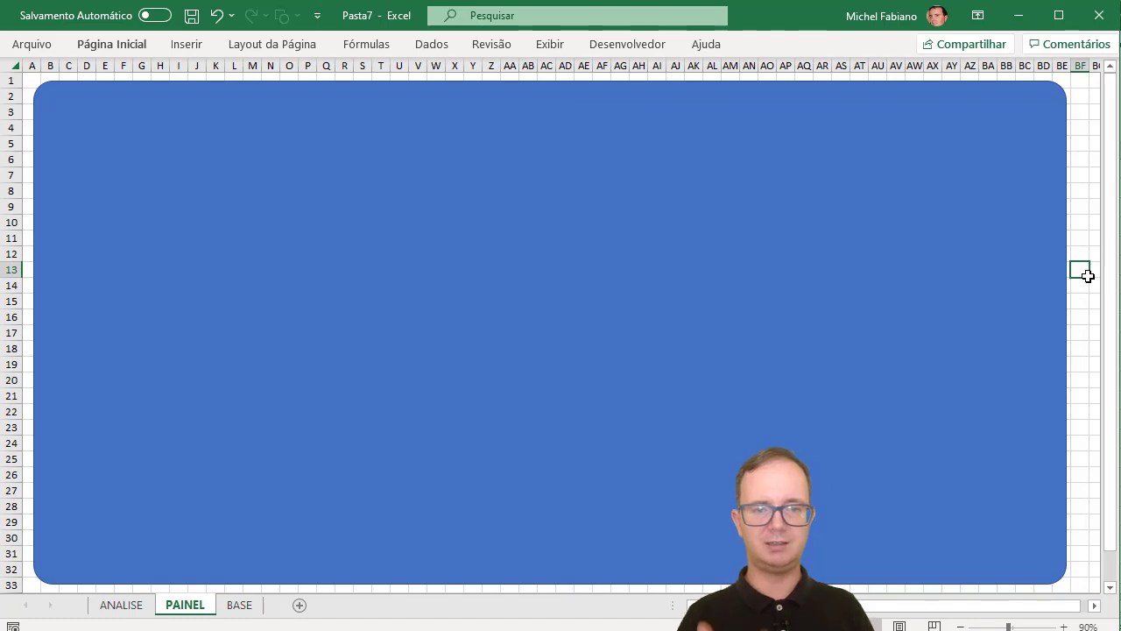
- Give the background panel a darker blue fill, duplicate it, and collapse the ribbon with Ctrl+F1
click(887, 136)
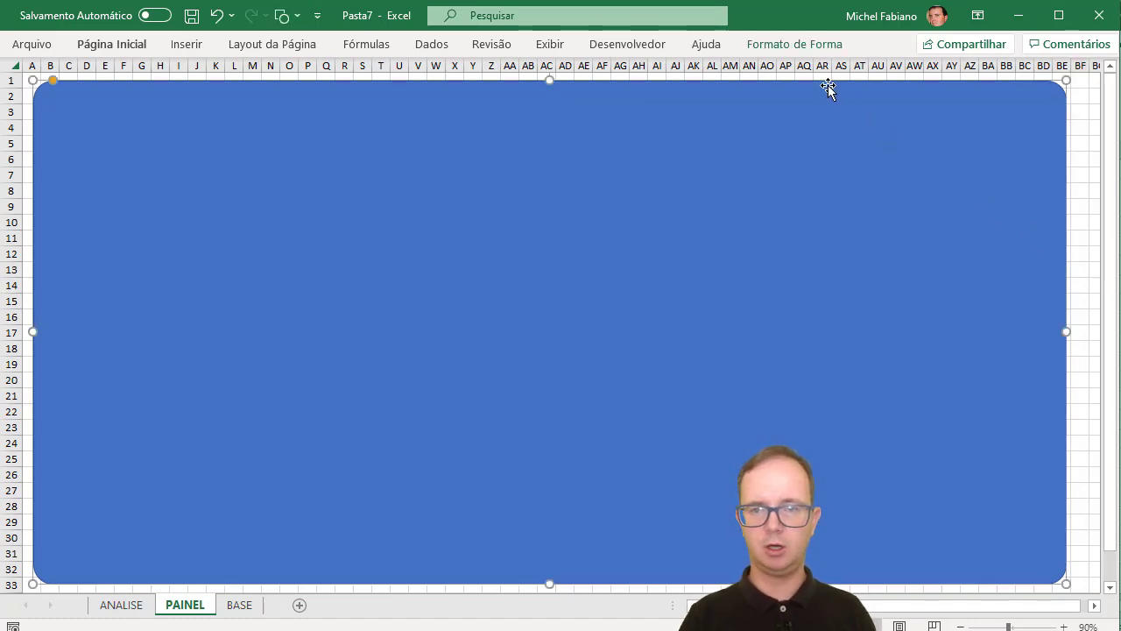
click(799, 45)
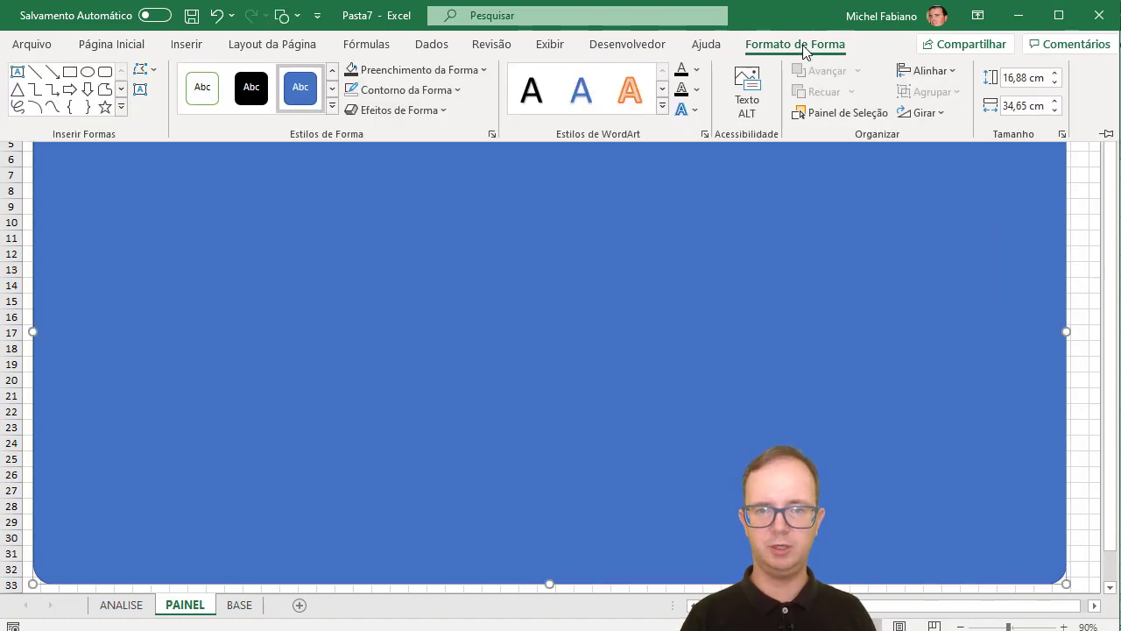
click(436, 70)
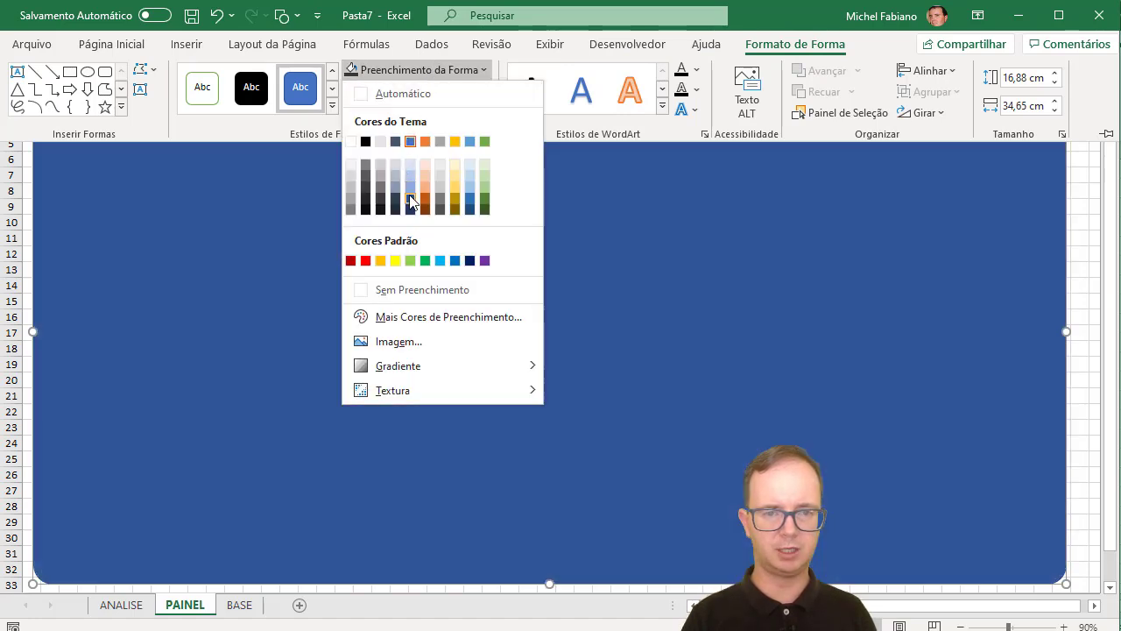
click(412, 202)
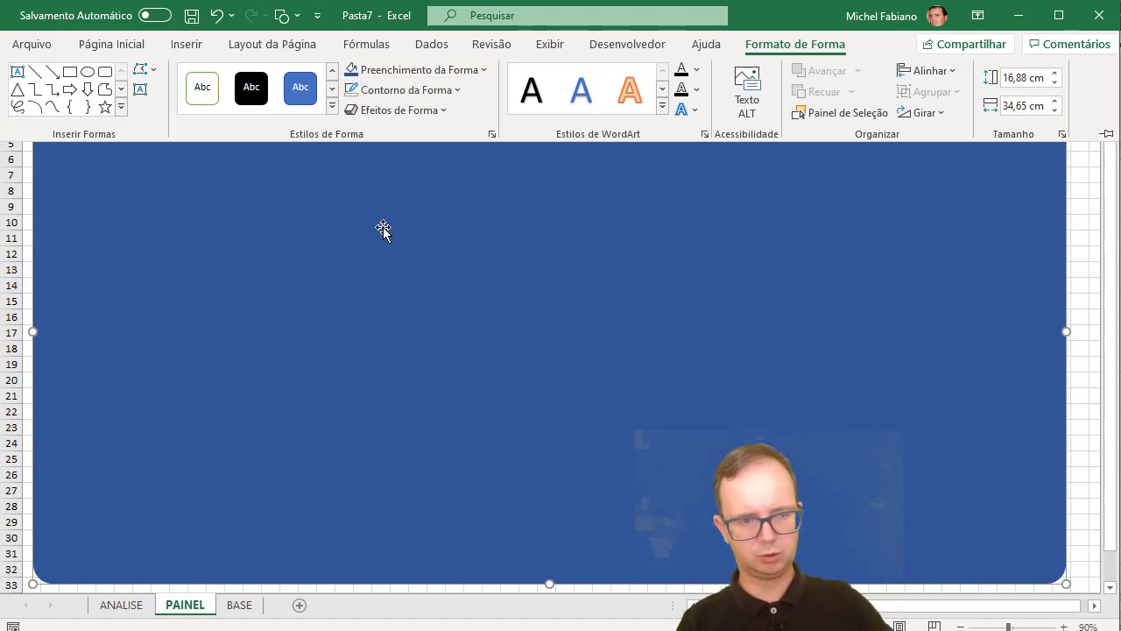
key(ctrl+d)
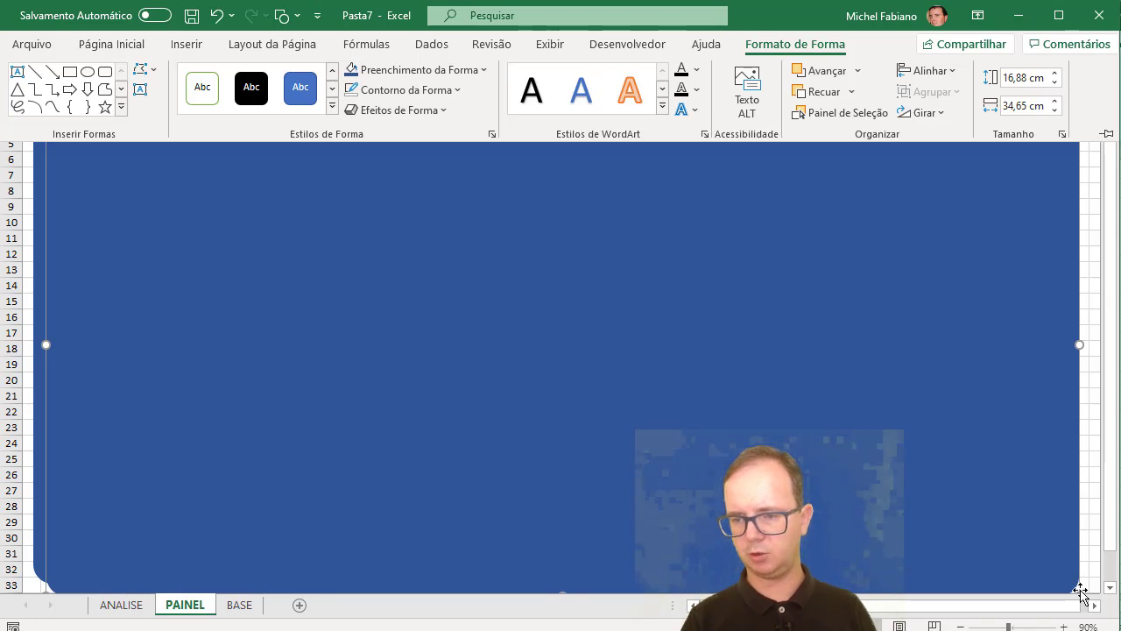
key(ctrl+F1)
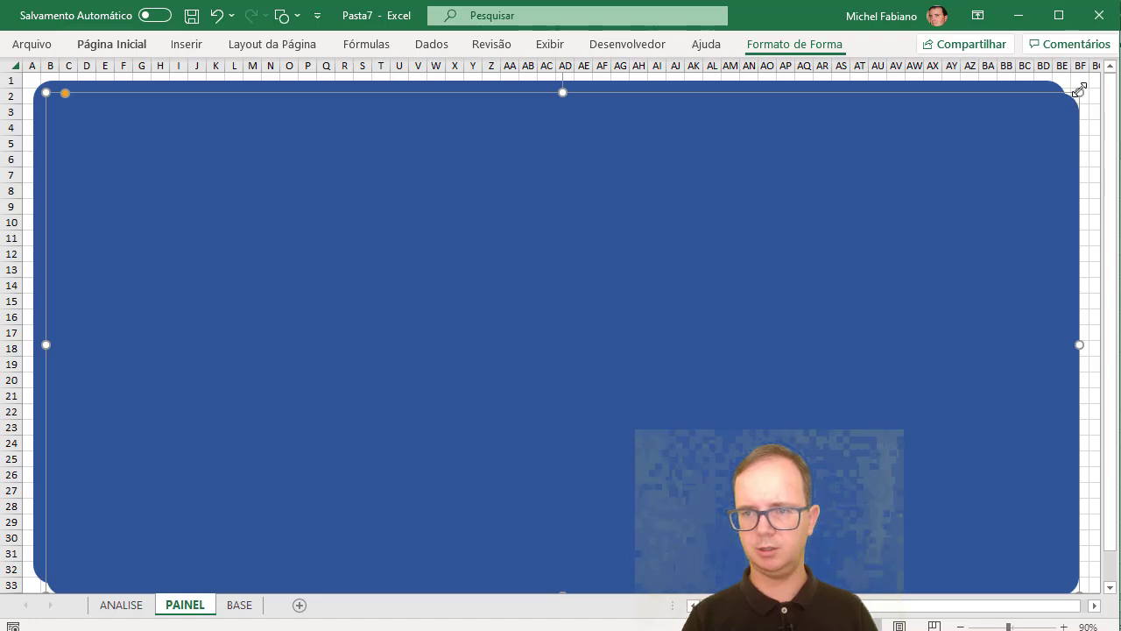
- Fit the blue panel inside the visible sheet and delete the stray strip shape
drag(1079, 89, 1066, 88)
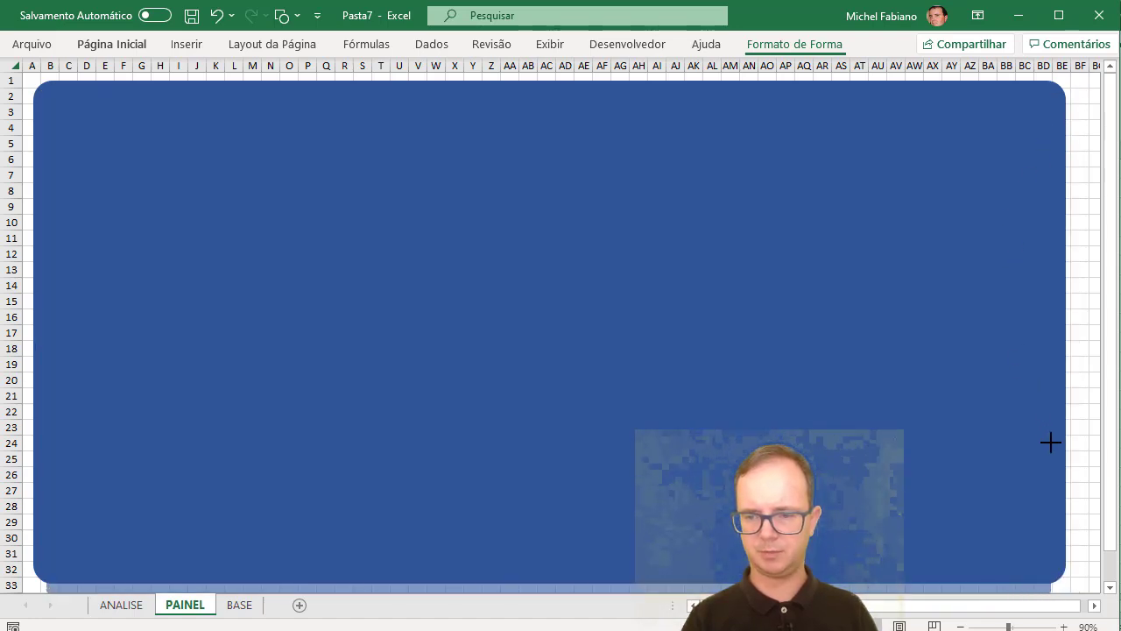
click(1049, 510)
key(Delete)
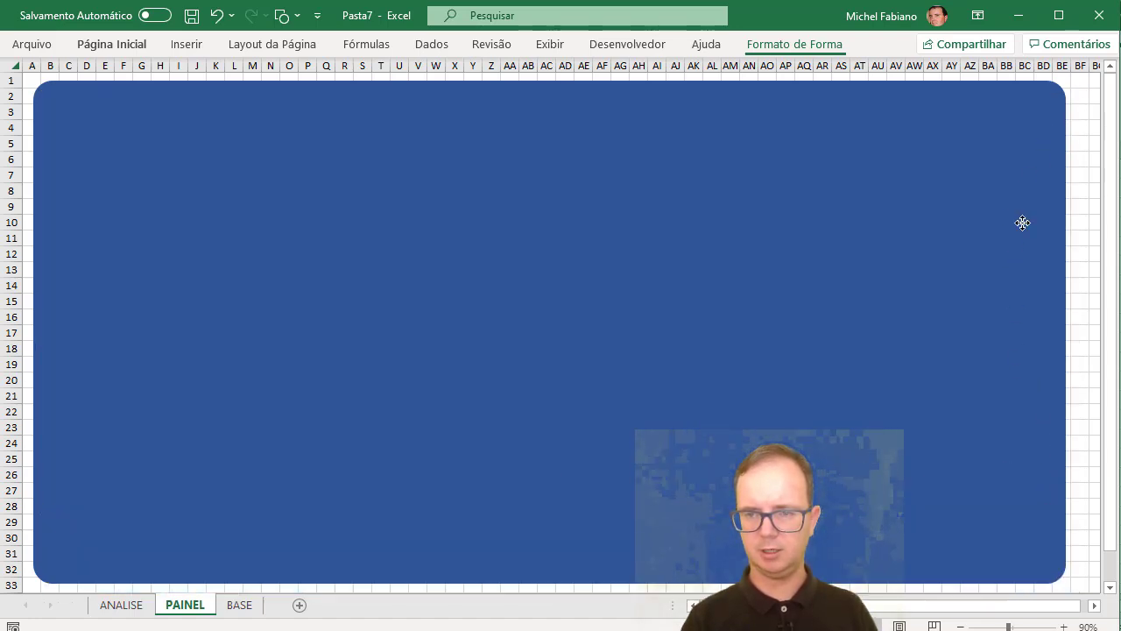
- Make a dark grey-blue header strip across rows 2–7 and align its edges
drag(1023, 222, 1014, 133)
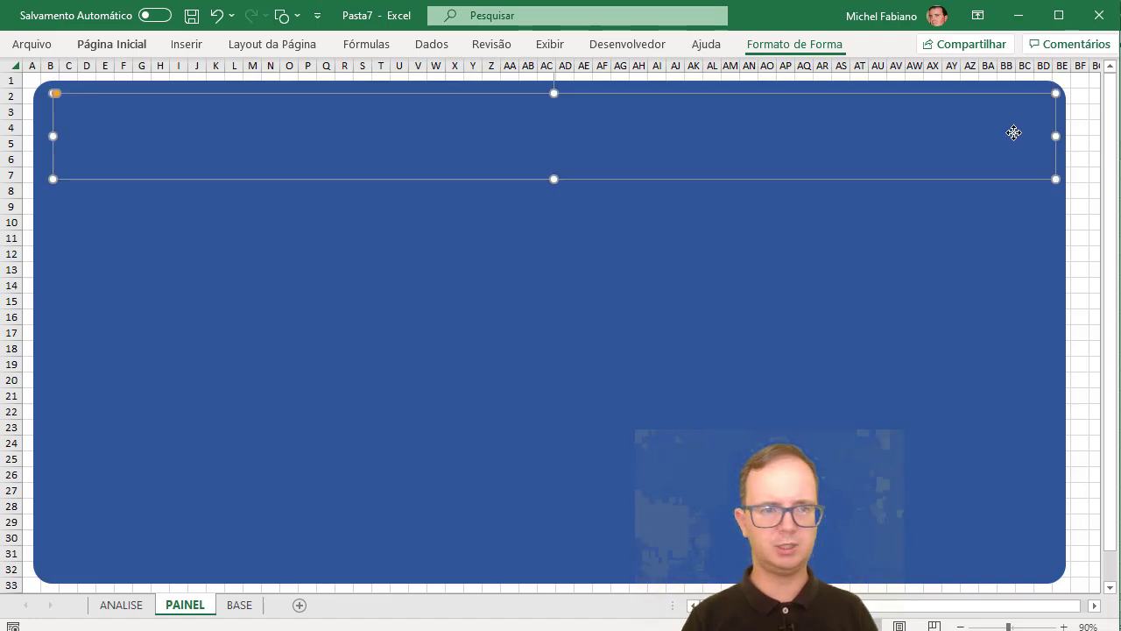
click(776, 46)
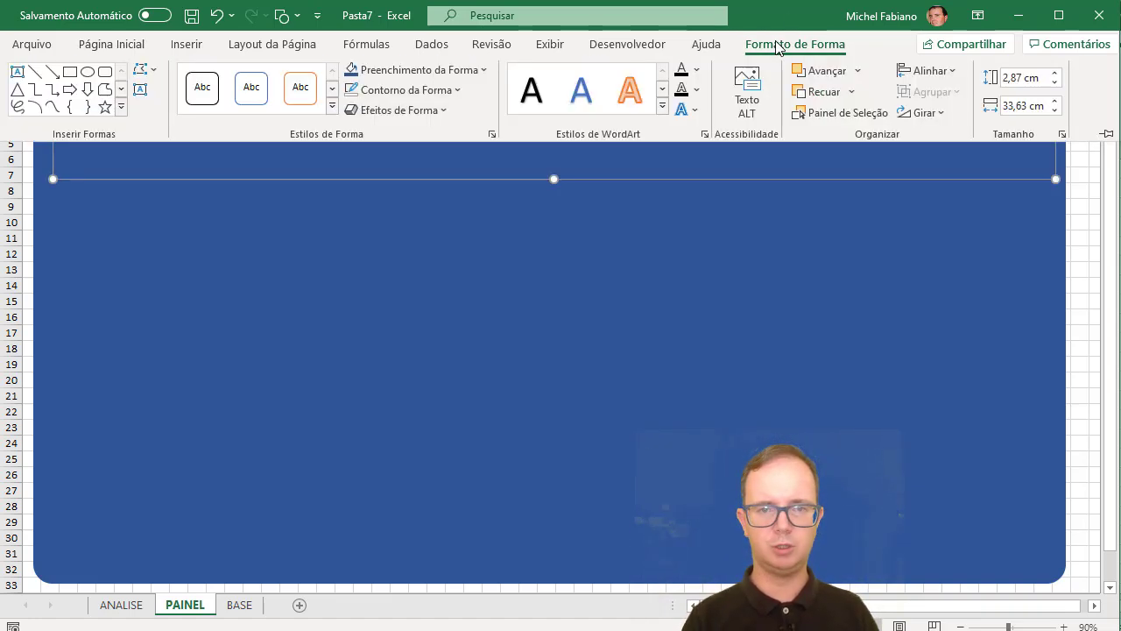
click(392, 70)
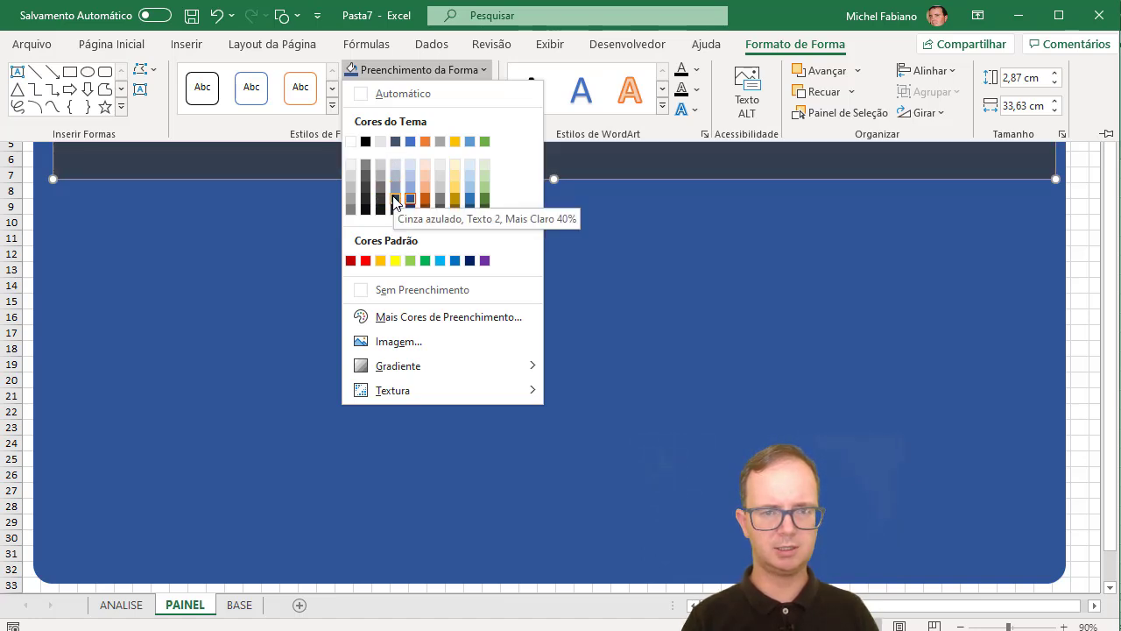
click(393, 202)
click(408, 174)
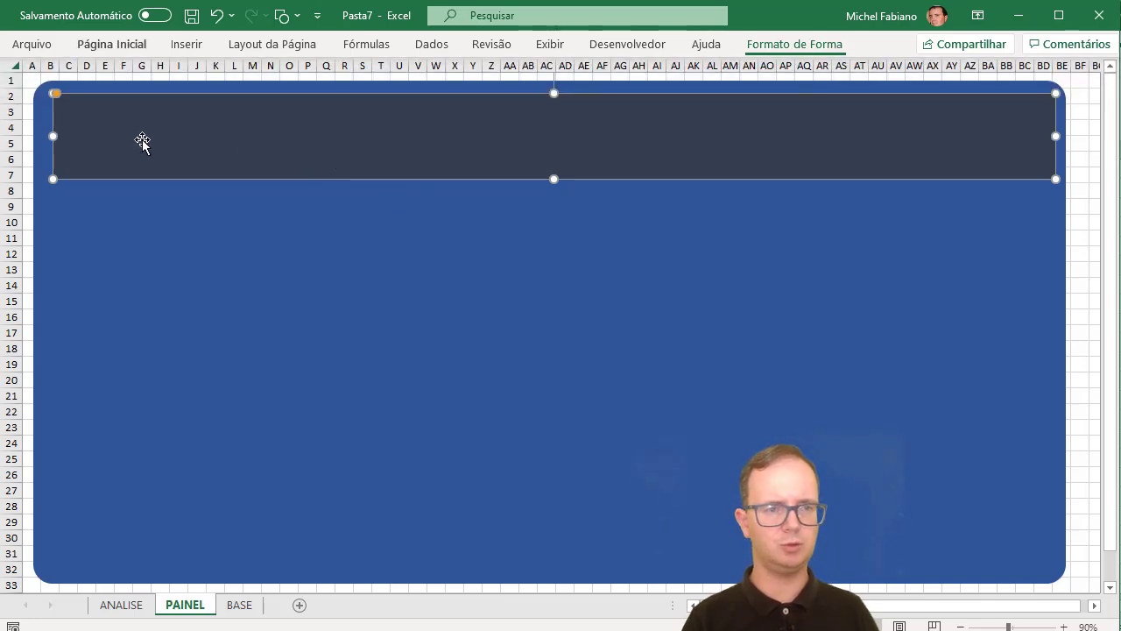
drag(54, 135, 44, 135)
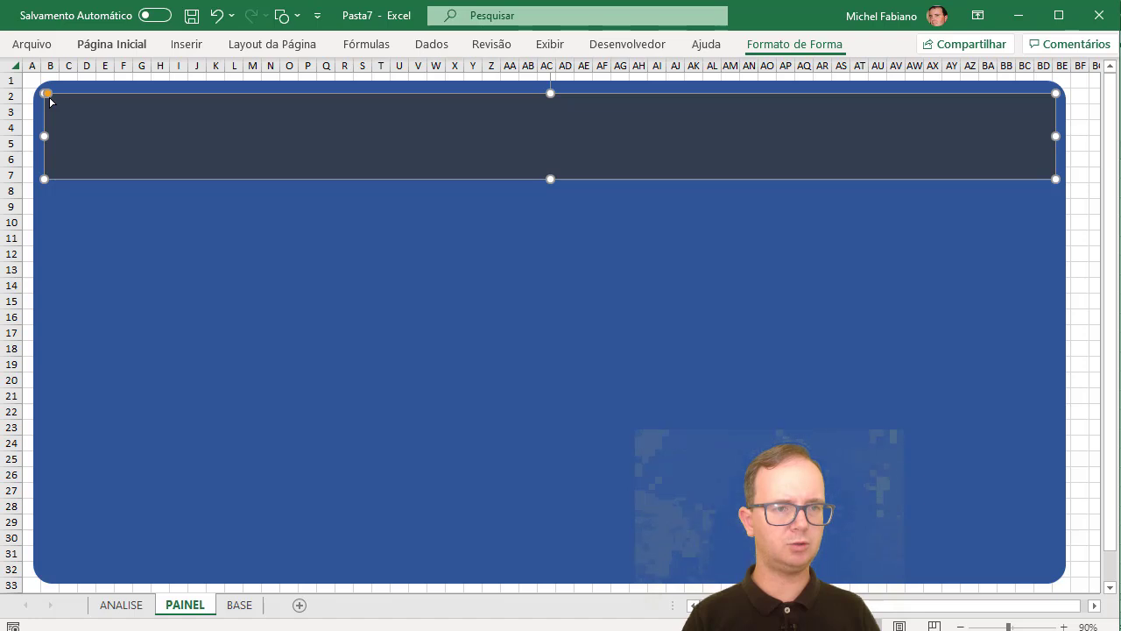
key(Escape)
click(100, 119)
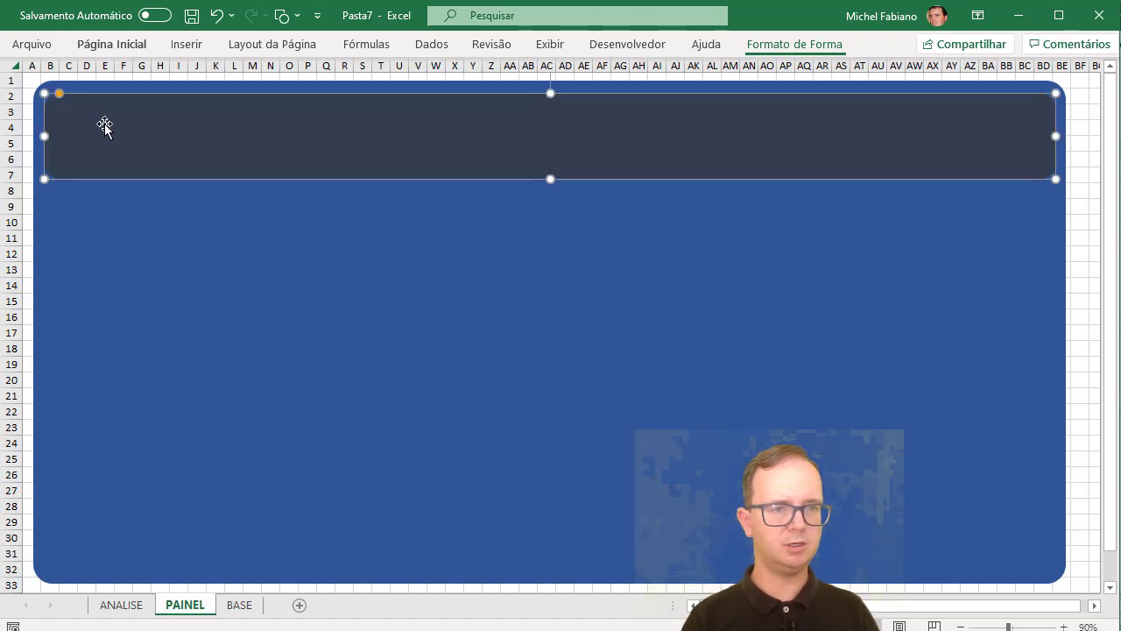
key(Escape)
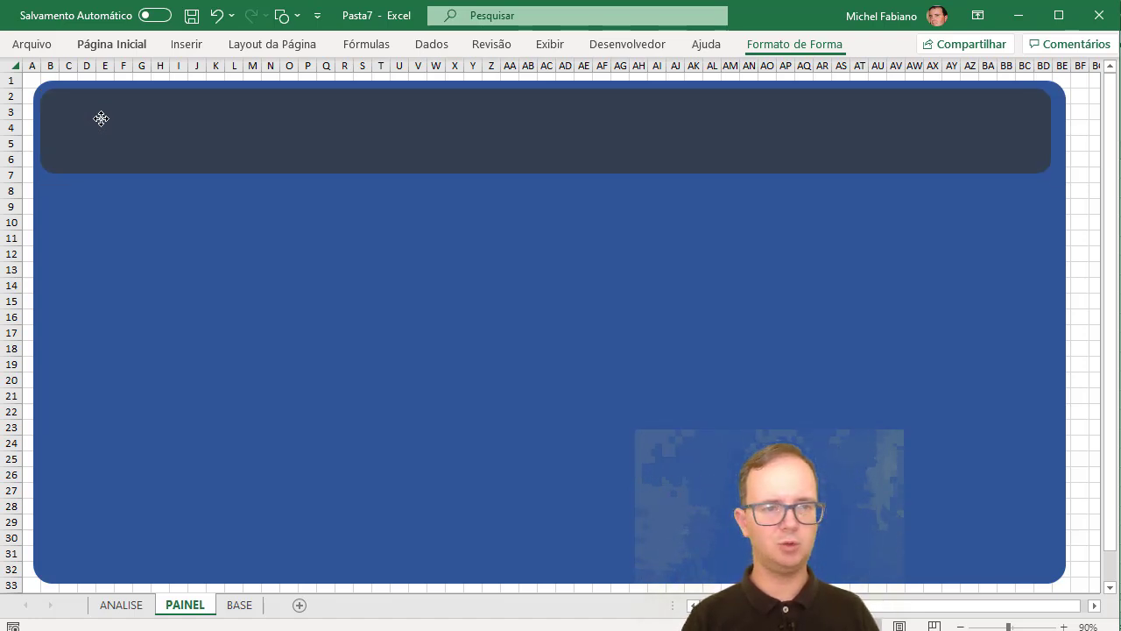
drag(101, 119, 101, 120)
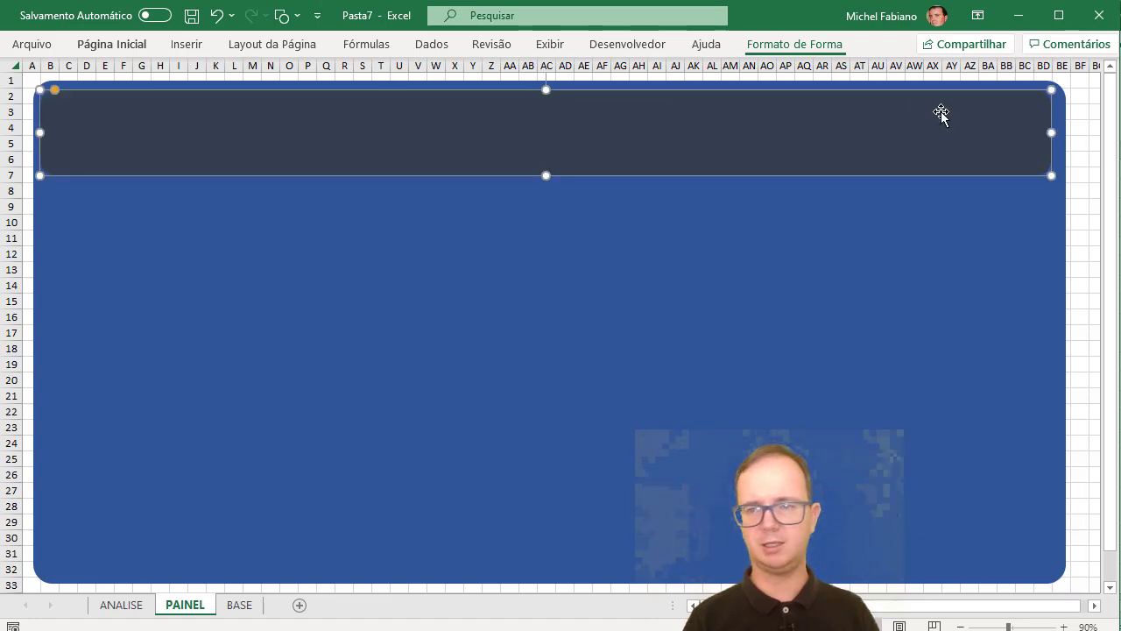
drag(1051, 131, 1057, 130)
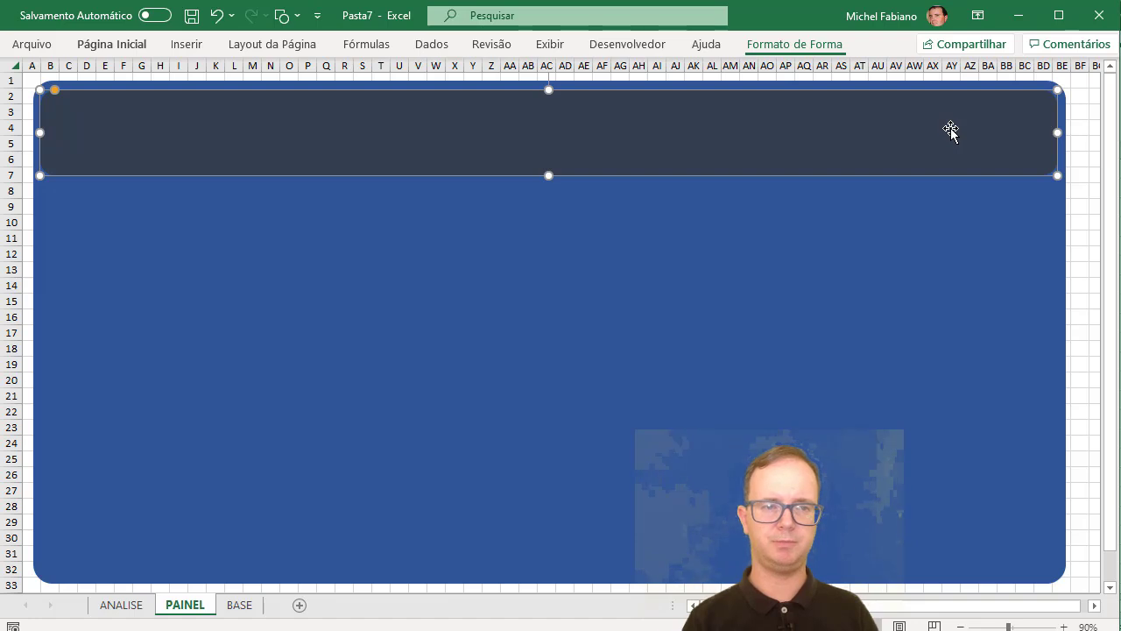
- Duplicate the blue panel and shrink the copy to cover rows 9–23
click(838, 267)
key(ctrl+d)
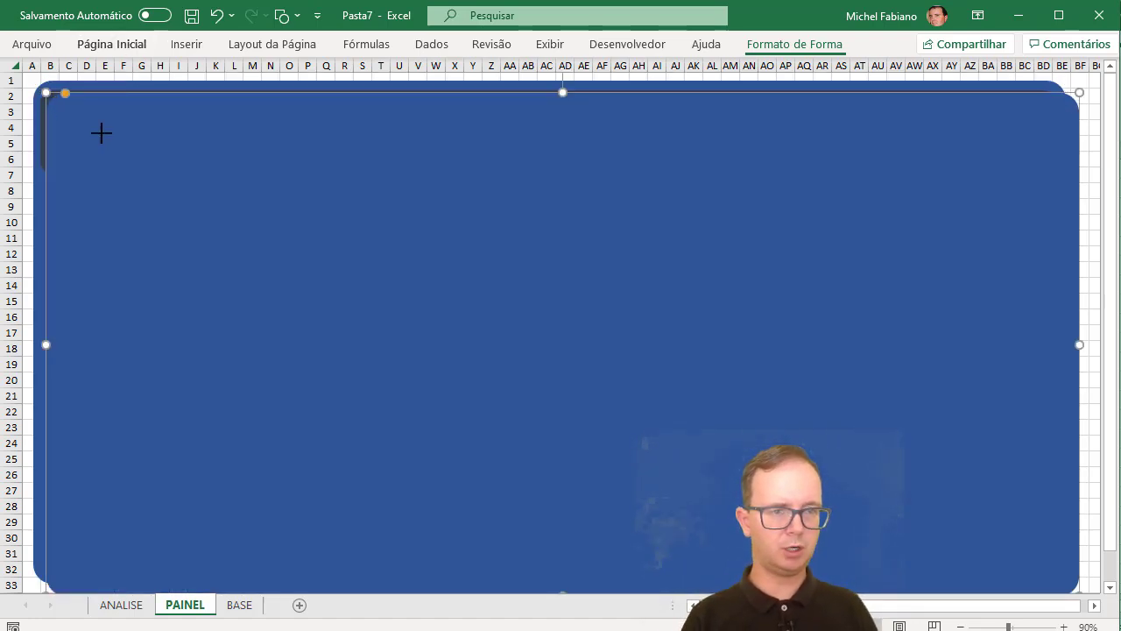
drag(102, 133, 681, 368)
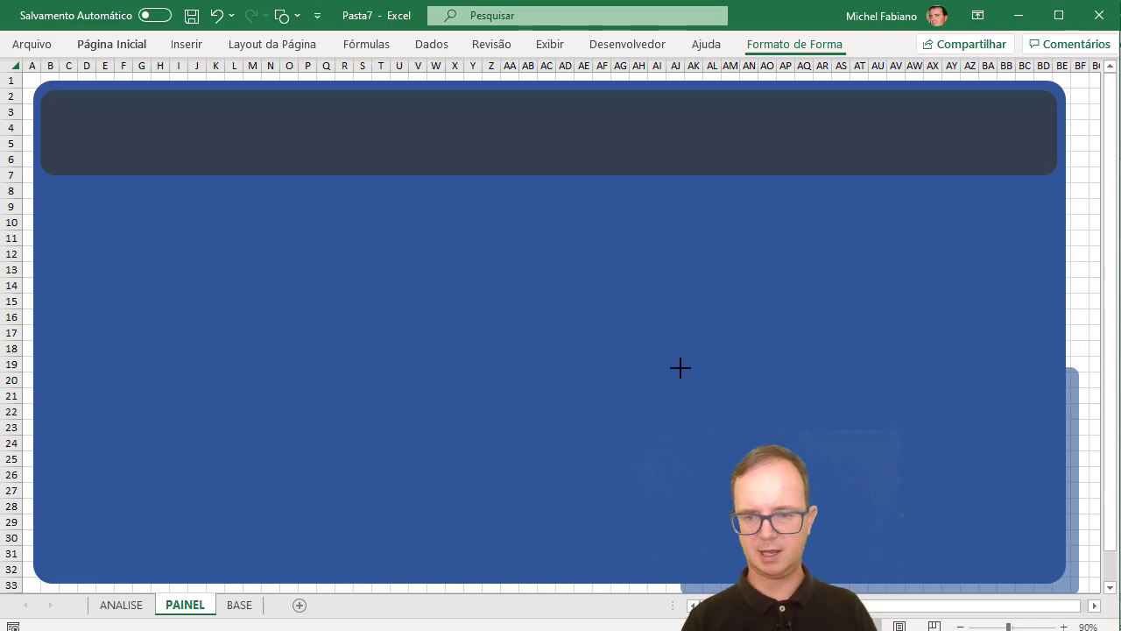
key(Delete)
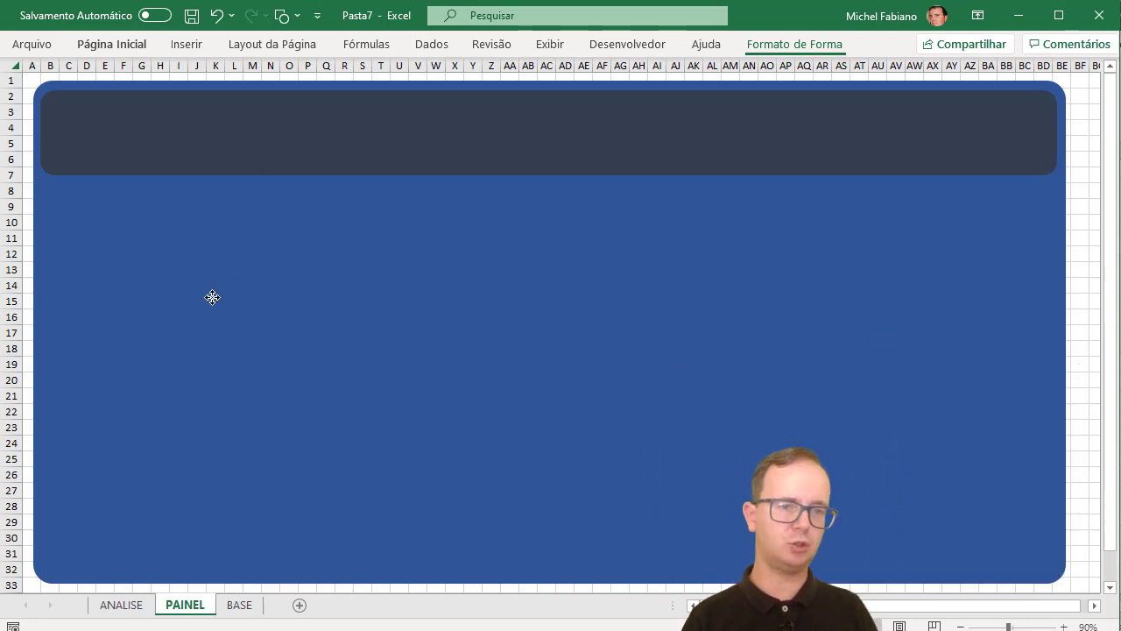
click(212, 296)
- Fill the panel copy light grey and move it up under the header, shortening it
click(805, 48)
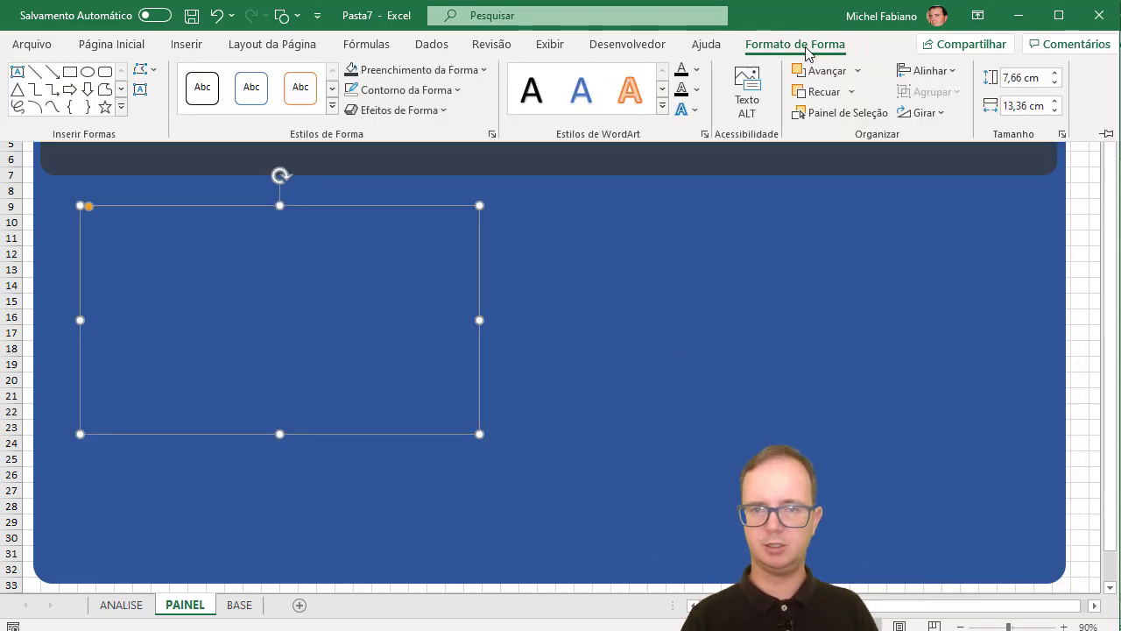
click(486, 71)
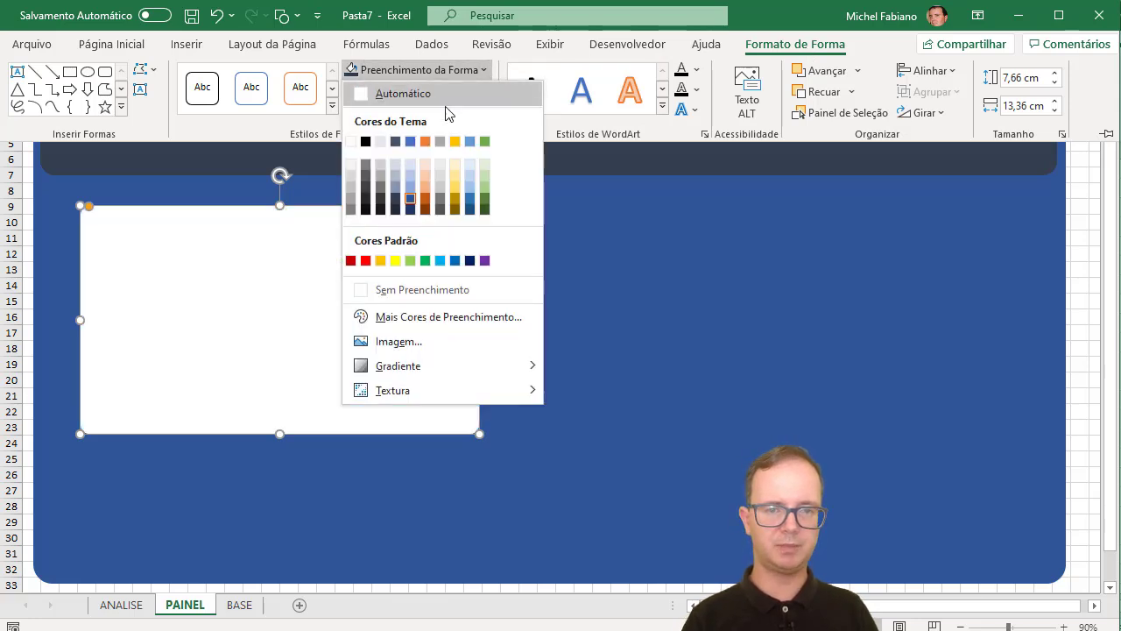
click(352, 187)
key(ctrl+F1)
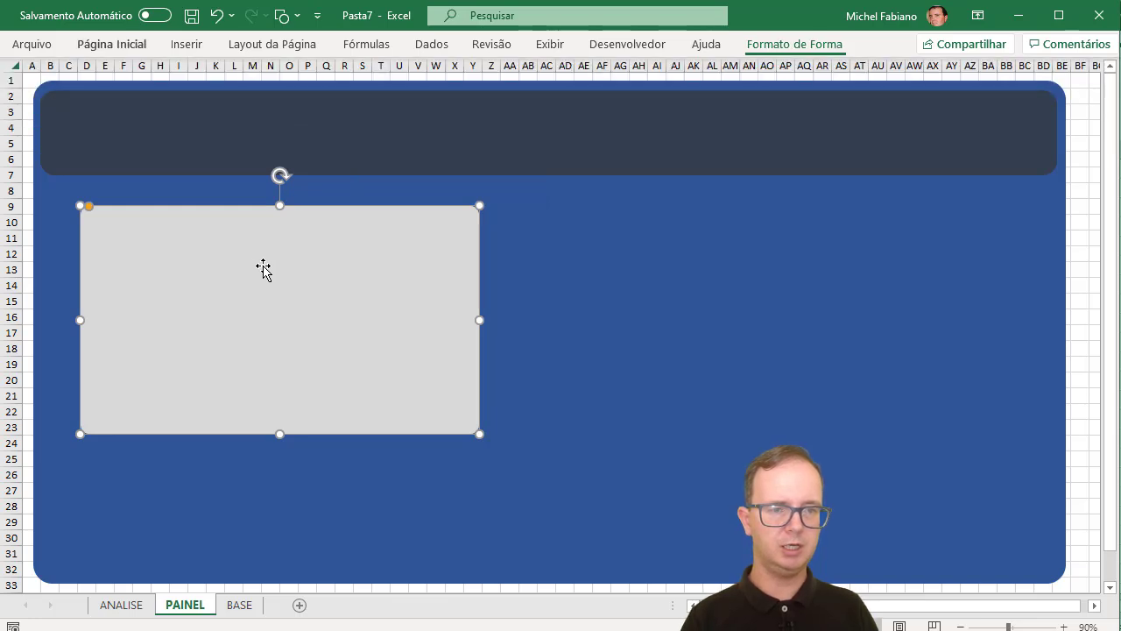
drag(251, 266, 228, 245)
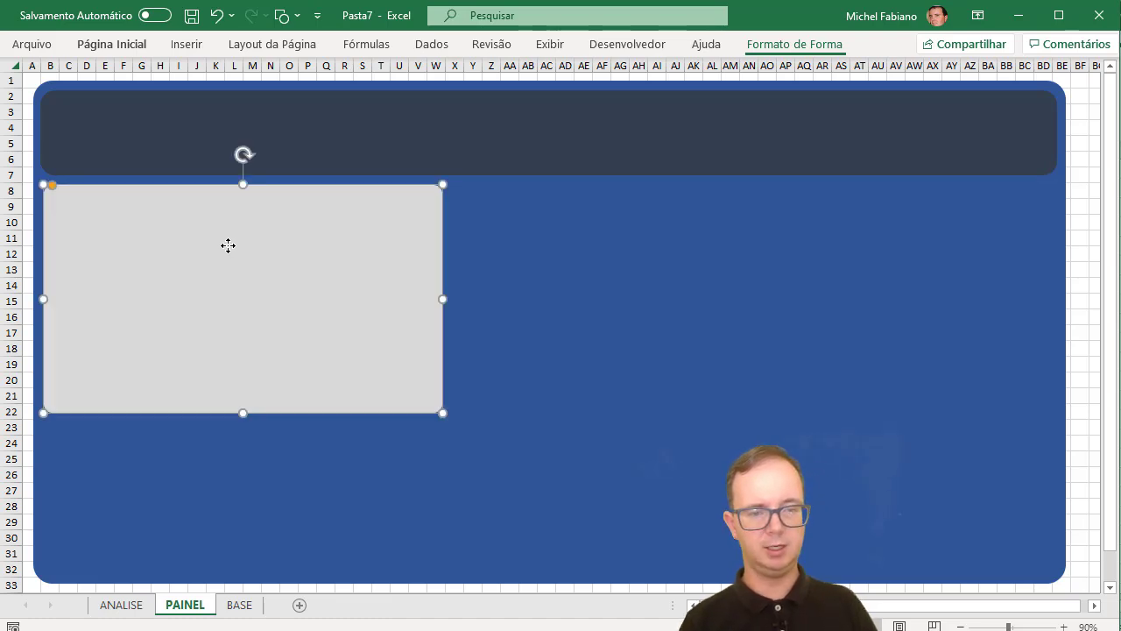
drag(242, 413, 241, 391)
- Duplicate the grey panel below the first and shorten the upper one to row 19
key(ctrl+d)
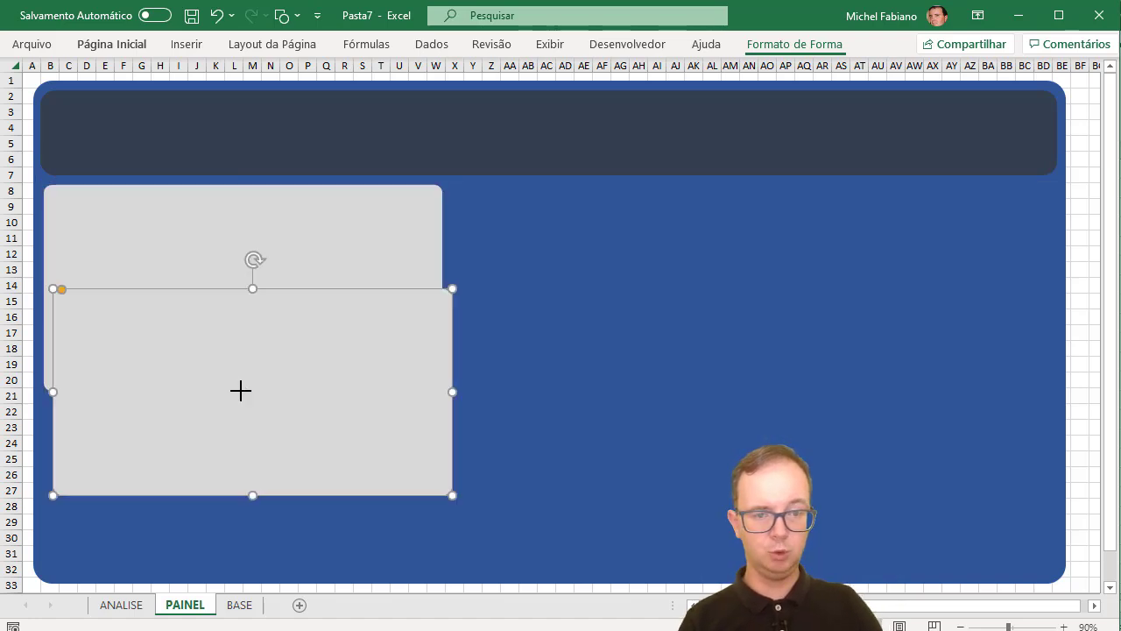
drag(328, 333, 324, 432)
drag(325, 410, 318, 414)
click(346, 313)
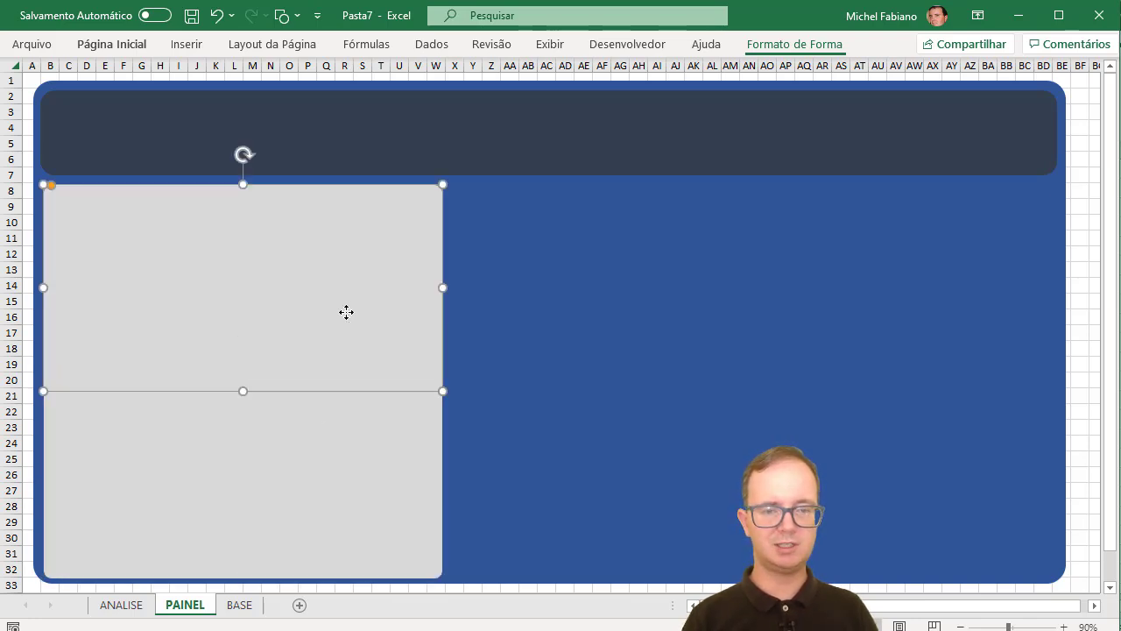
drag(243, 383, 241, 383)
click(243, 388)
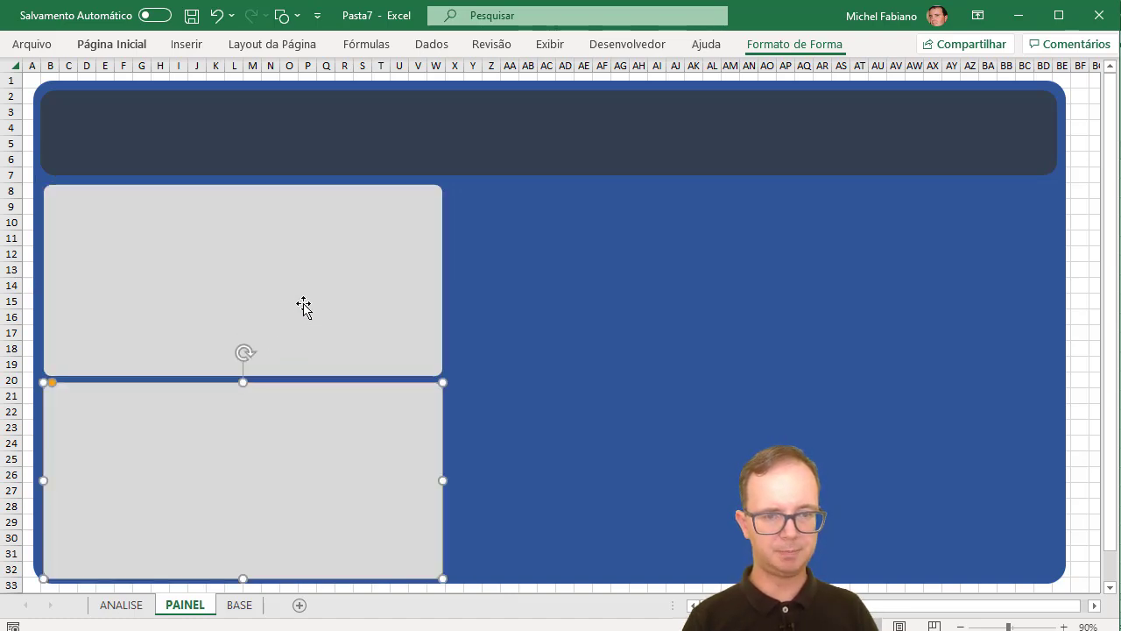
click(304, 307)
- Widen the upper grey panel to the right and the lower one slightly
drag(444, 279, 701, 288)
click(376, 435)
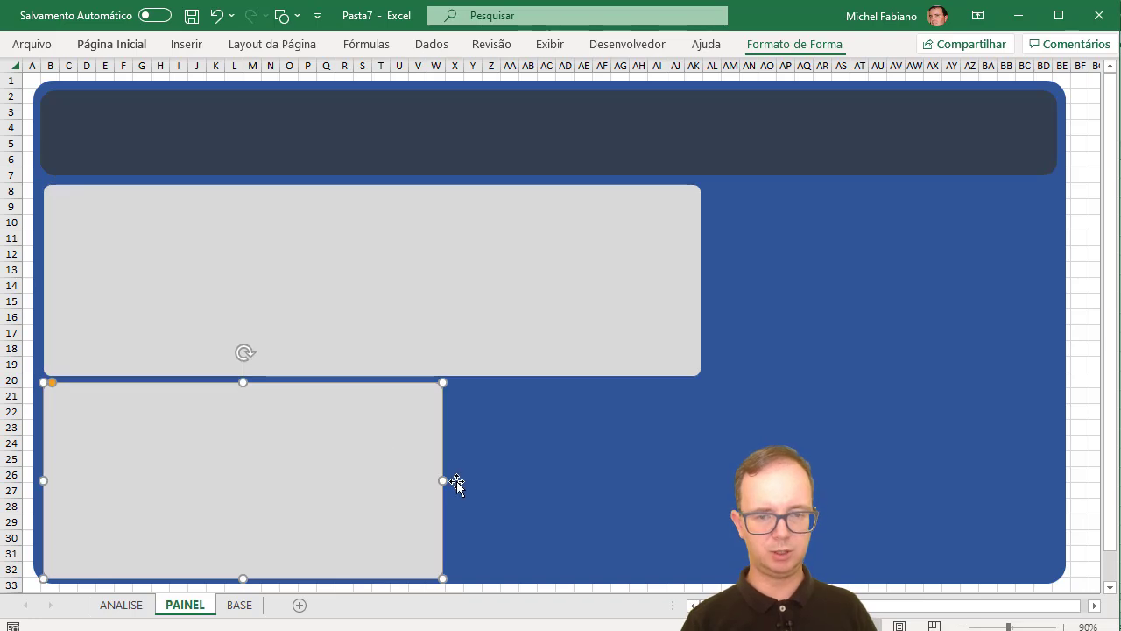
drag(444, 482, 488, 481)
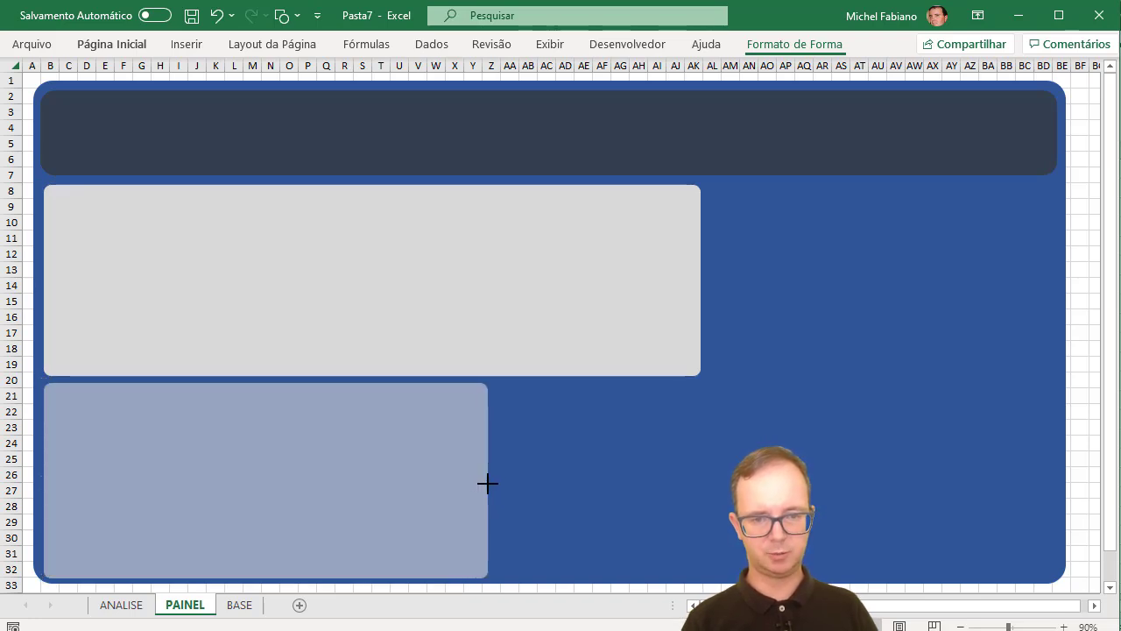
- Duplicate the lower panel into an upper-right card aligned with the upper-left top
key(ctrl+d)
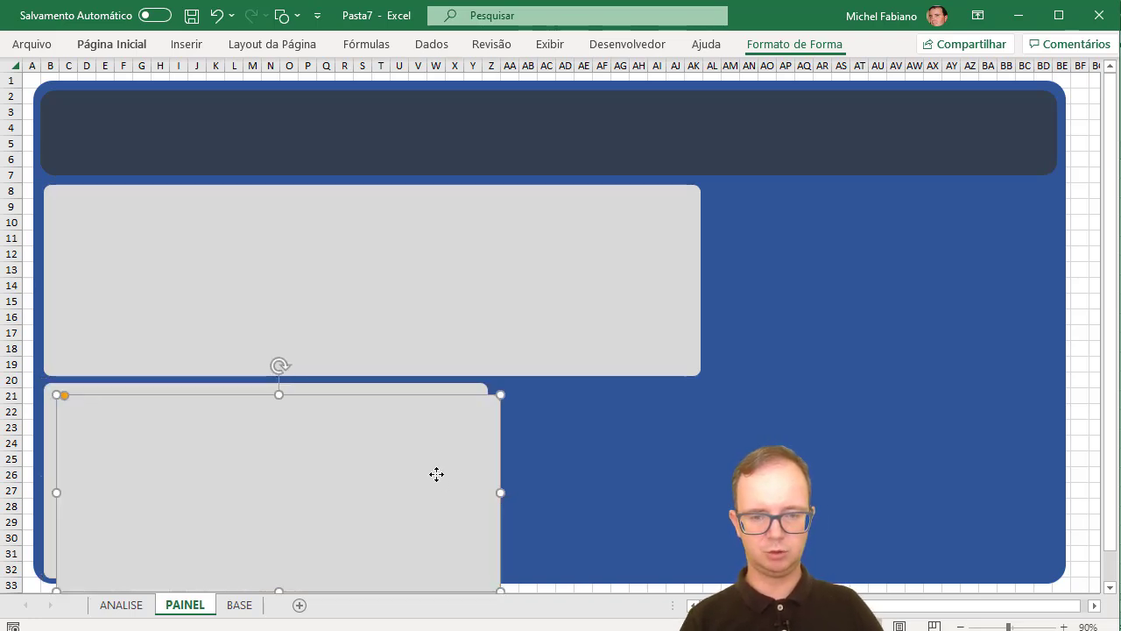
drag(400, 471, 958, 256)
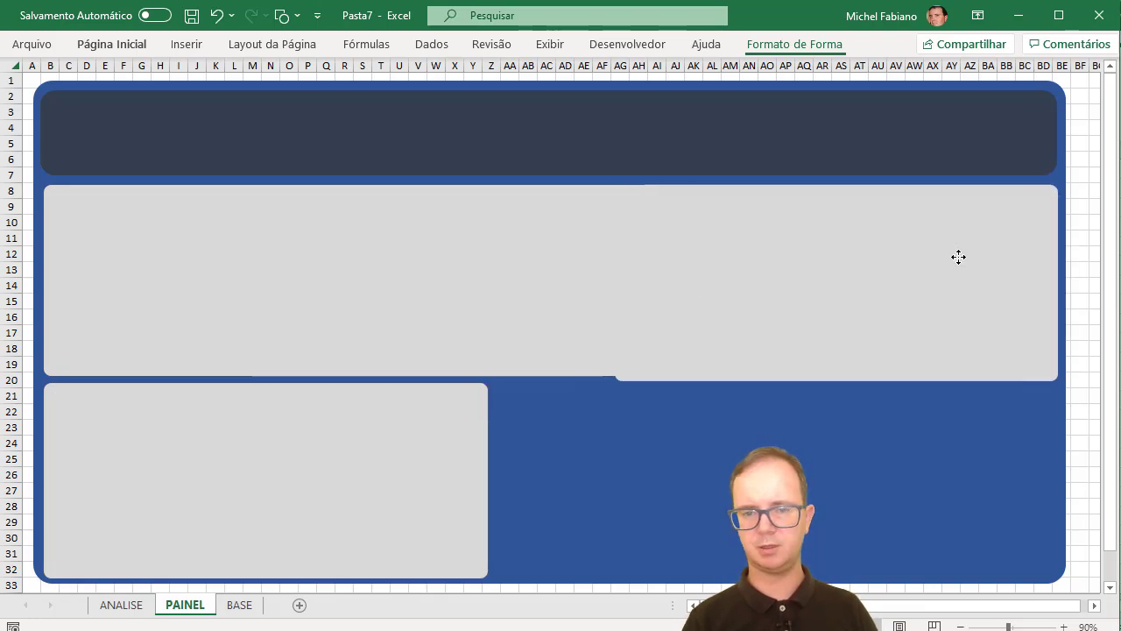
drag(959, 257, 959, 252)
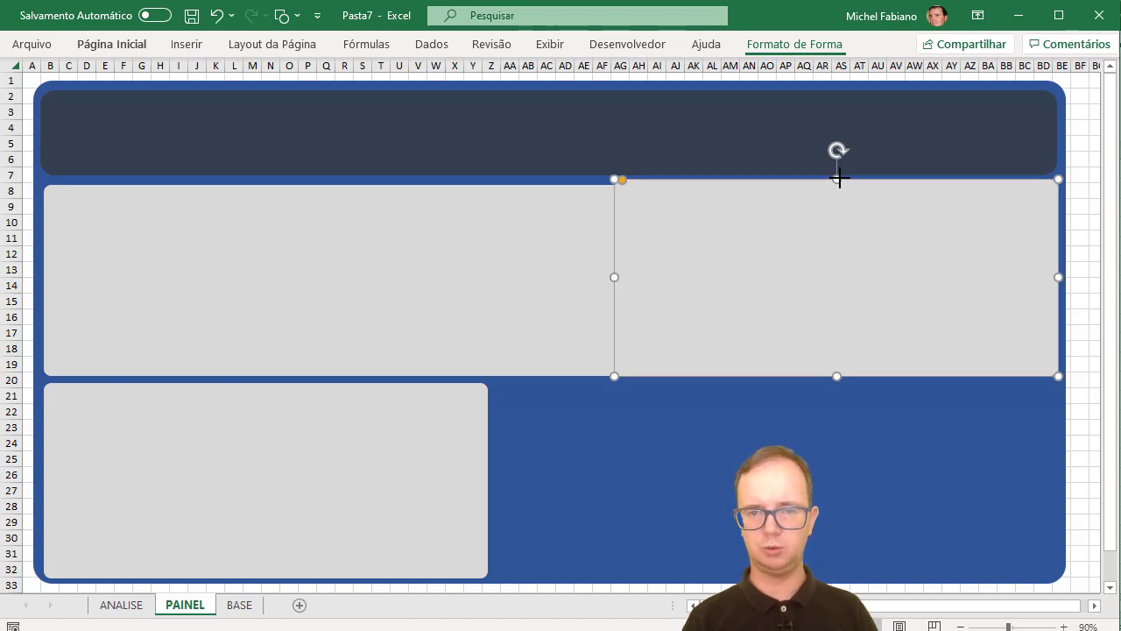
drag(839, 178, 838, 184)
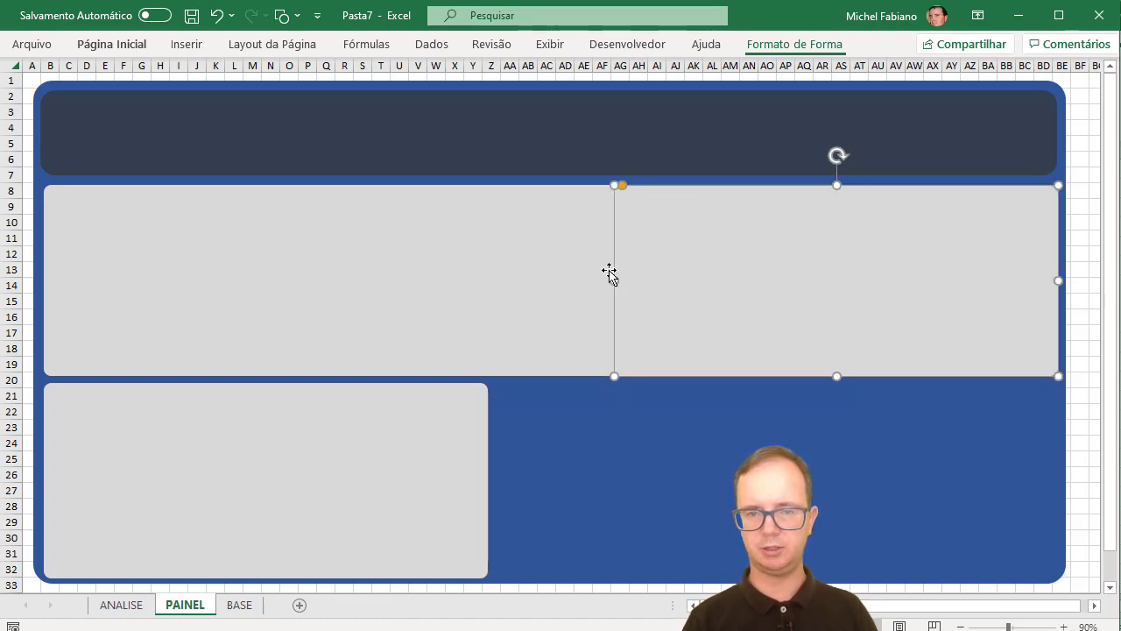
drag(615, 278, 709, 275)
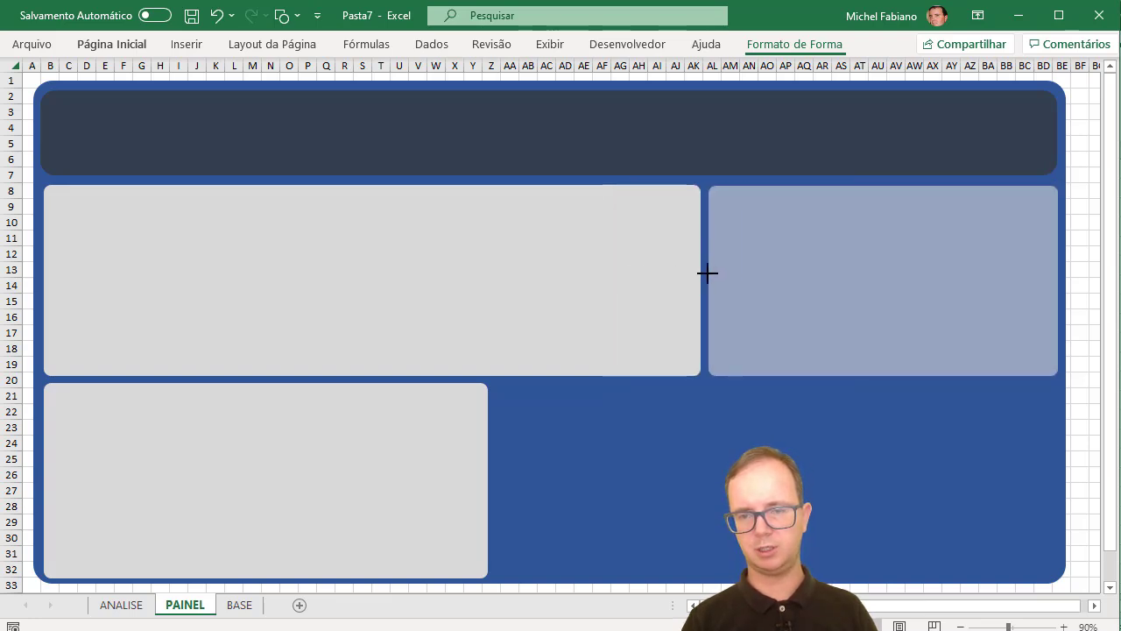
drag(710, 274, 709, 275)
- Copy the bottom-left panel to its right to form a narrower lower-middle card
click(446, 425)
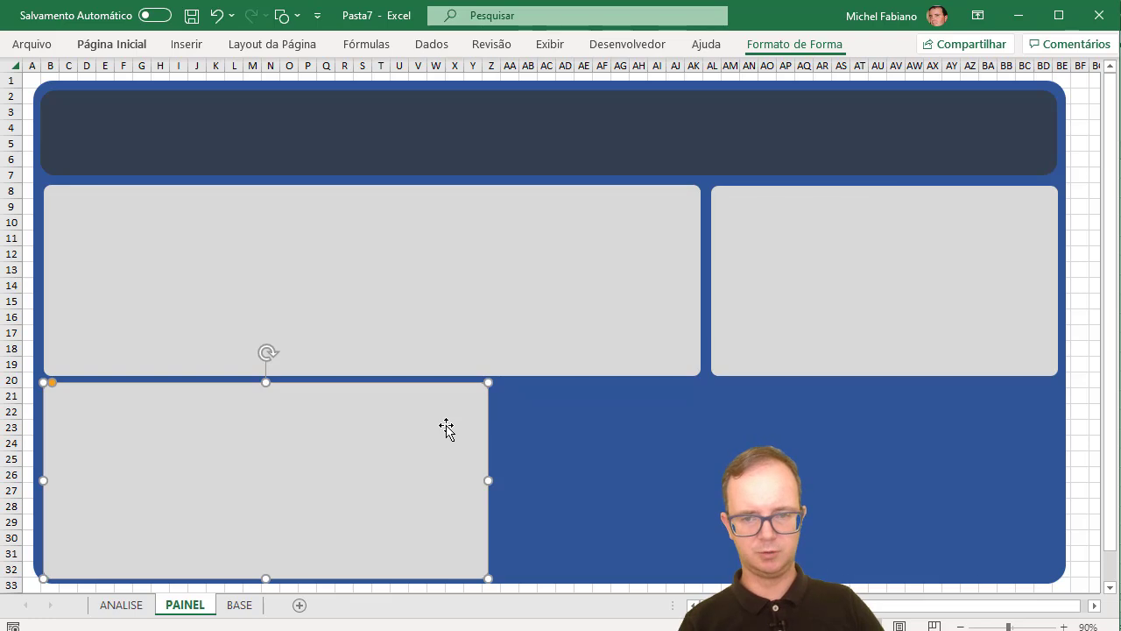
drag(416, 451, 863, 444)
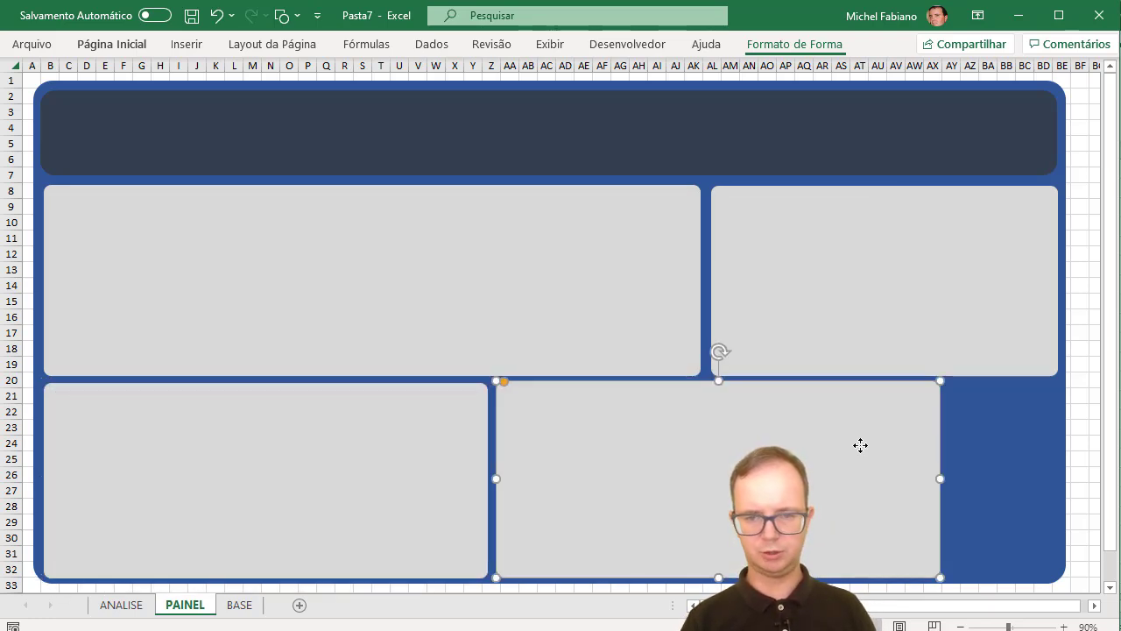
drag(937, 477, 800, 478)
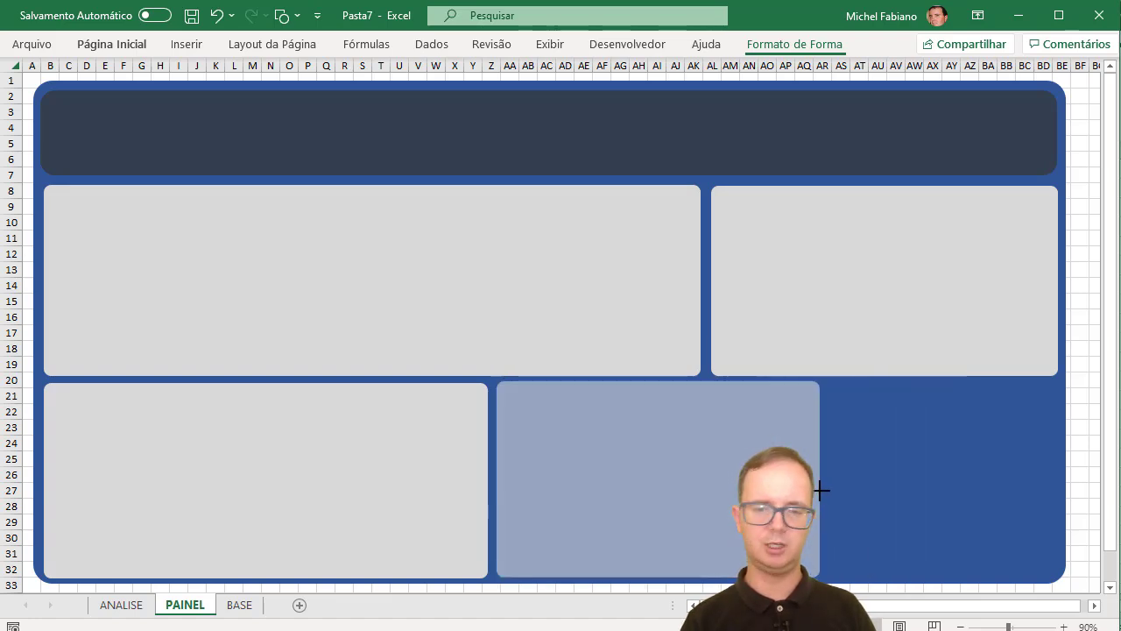
drag(814, 491, 822, 490)
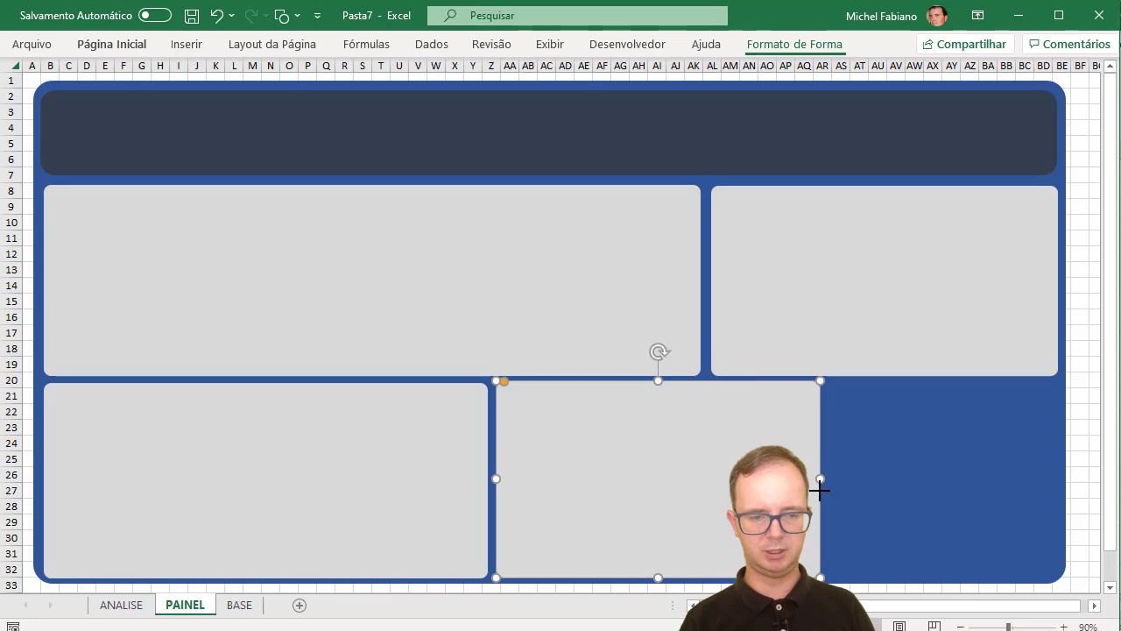
- Widen the lower-middle card further right, checking its edge against the blue background
click(124, 606)
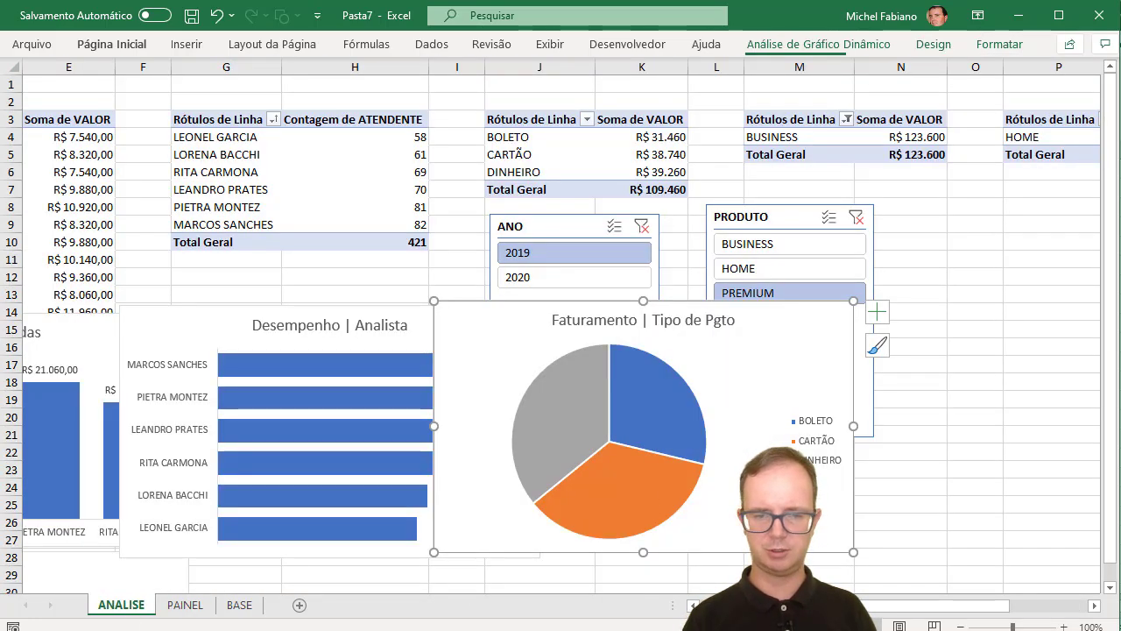
scroll(408, 392, left, 4)
click(182, 605)
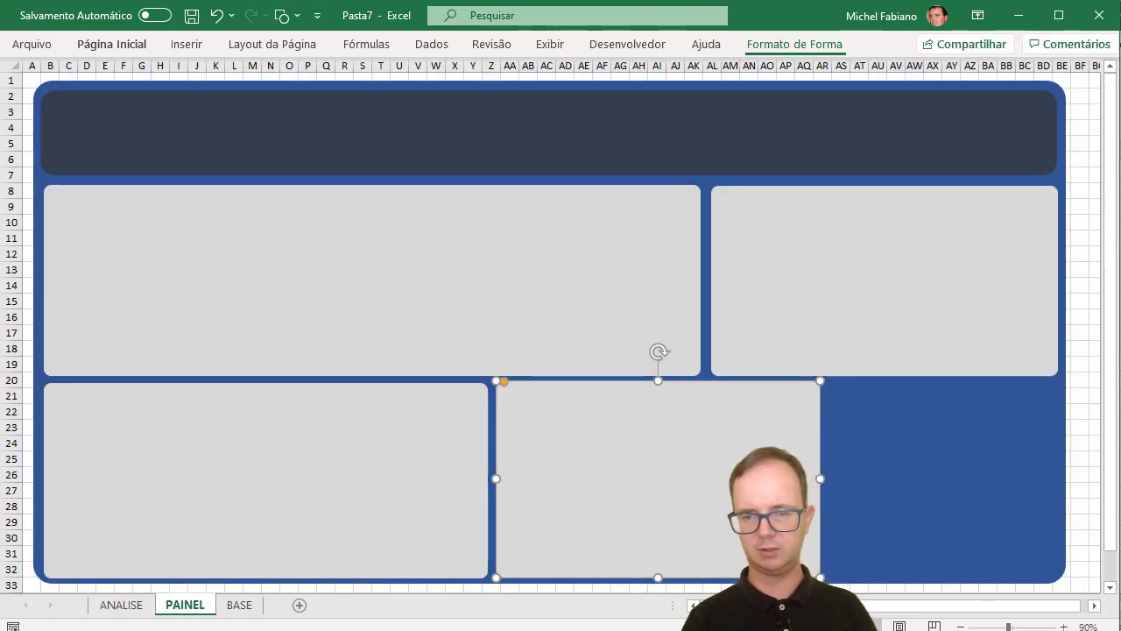
drag(820, 478, 841, 478)
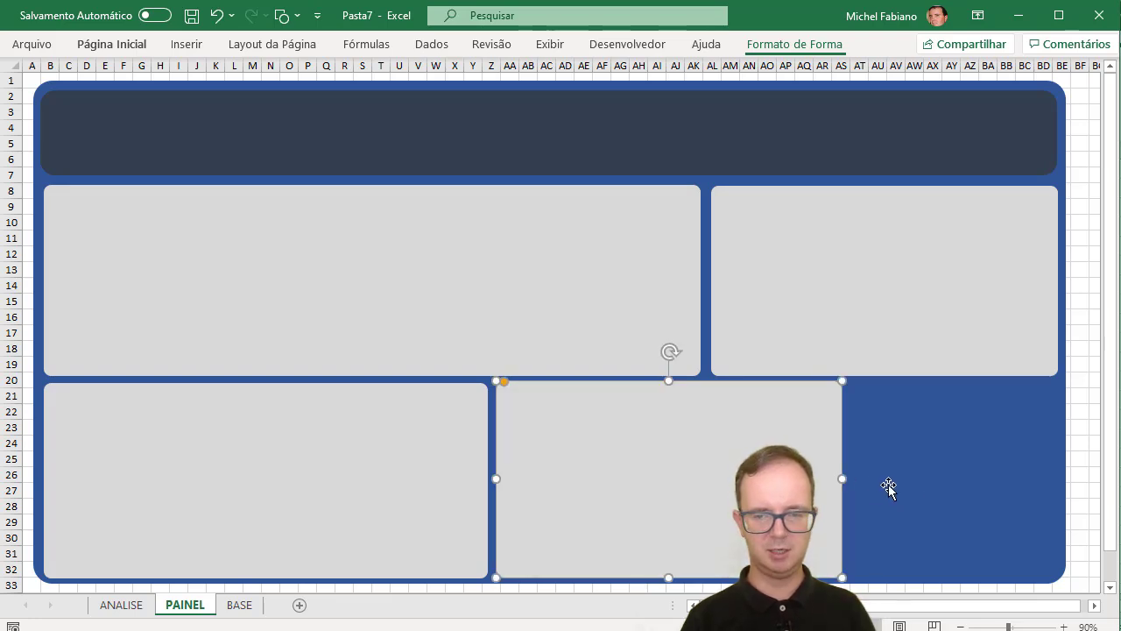
click(919, 473)
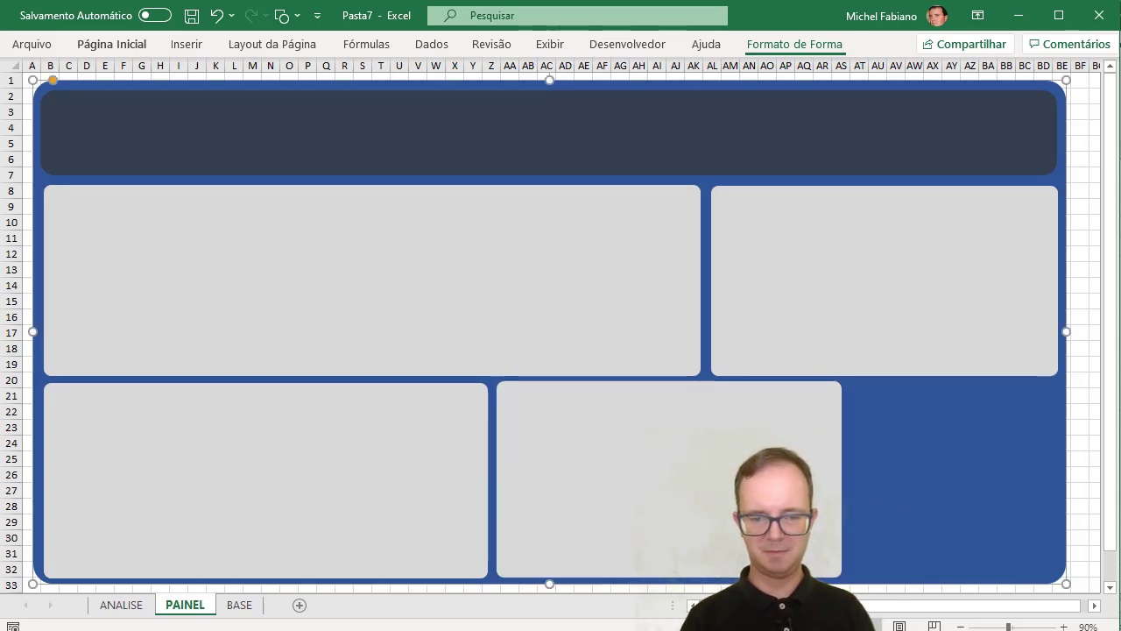
click(506, 394)
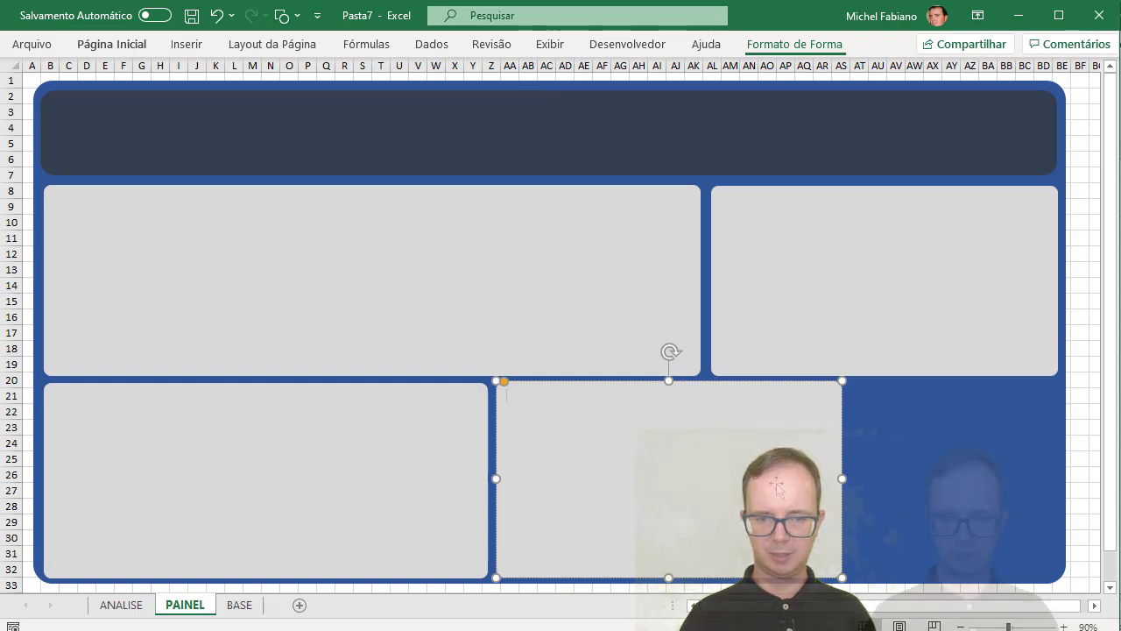
click(782, 440)
click(782, 438)
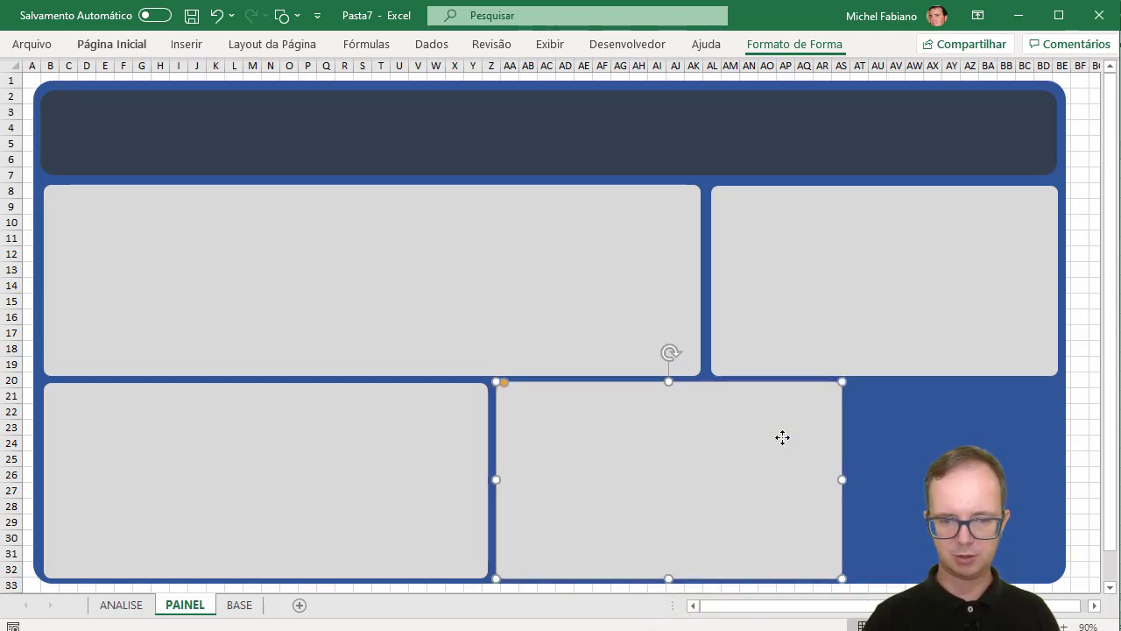
click(902, 452)
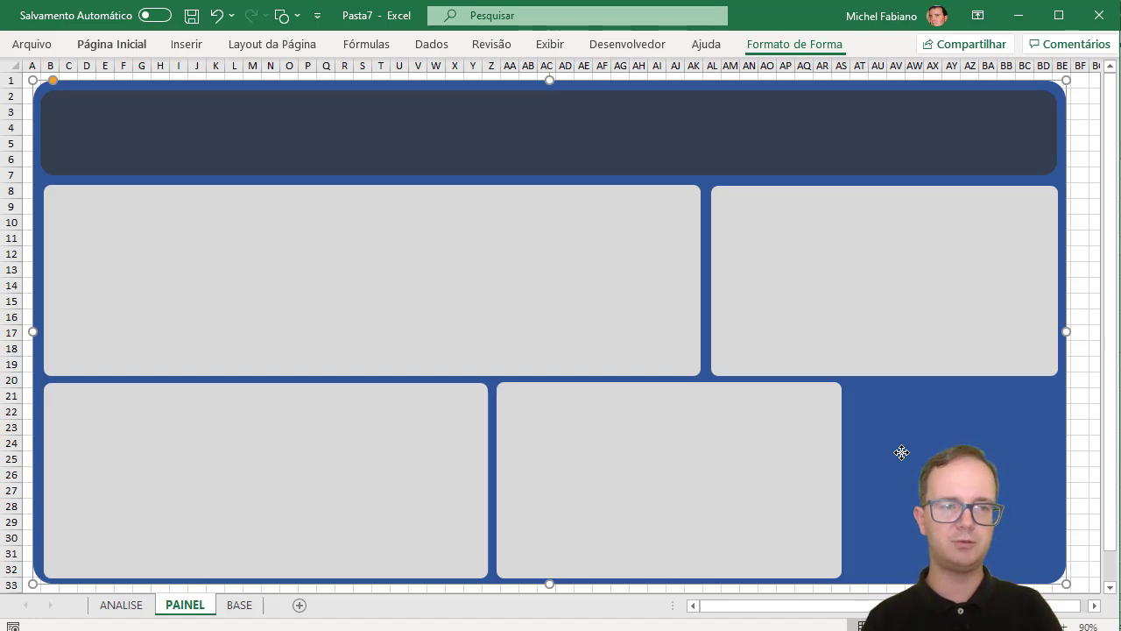
- Move the Faturamento | Analistas de Vendas chart from ANALISE into PAINEL's lower-left panel
click(120, 605)
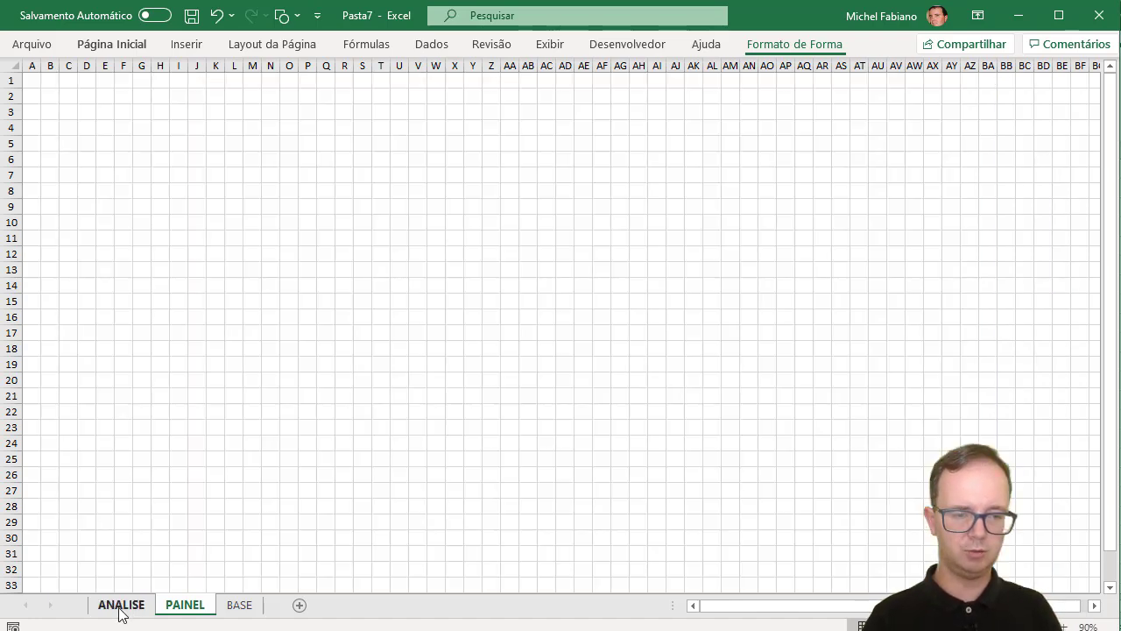
click(138, 350)
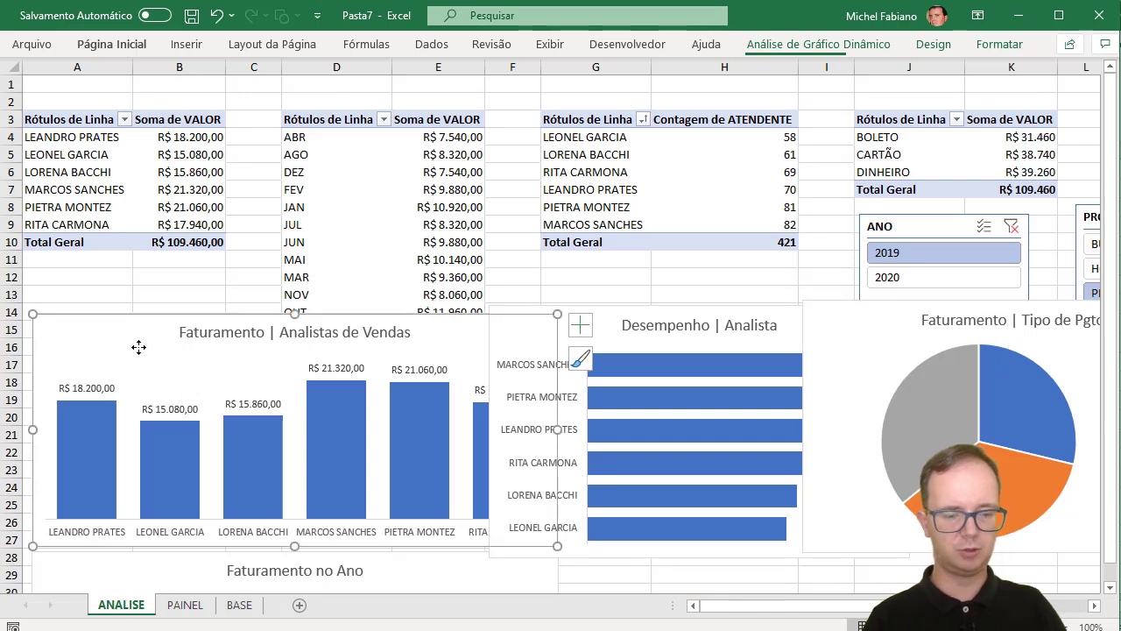
key(ctrl+x)
click(180, 605)
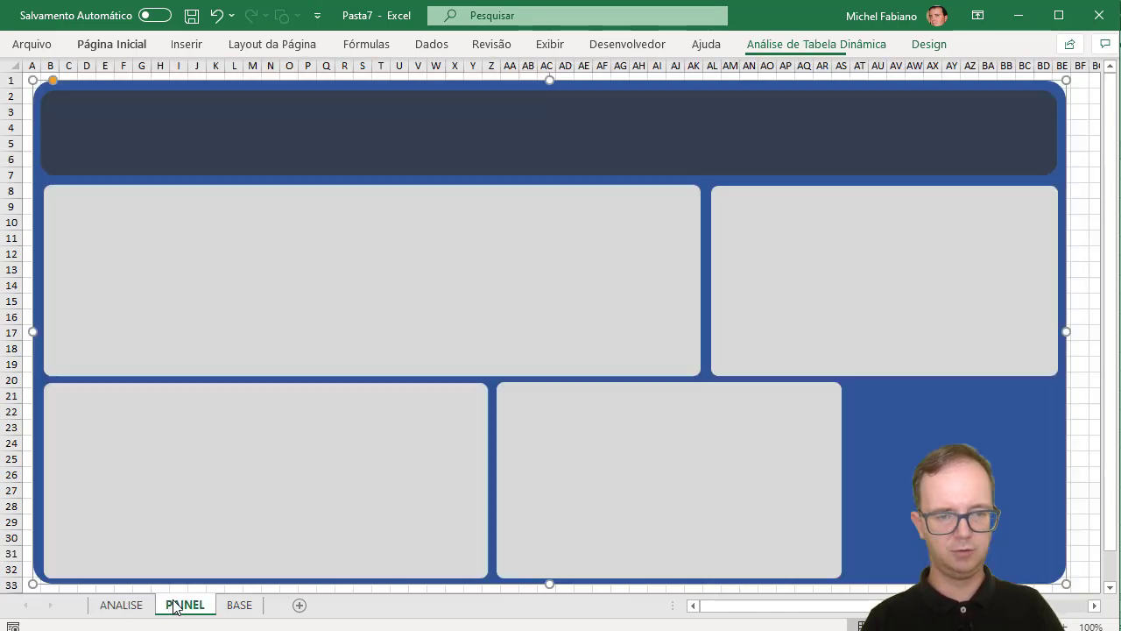
key(ctrl+v)
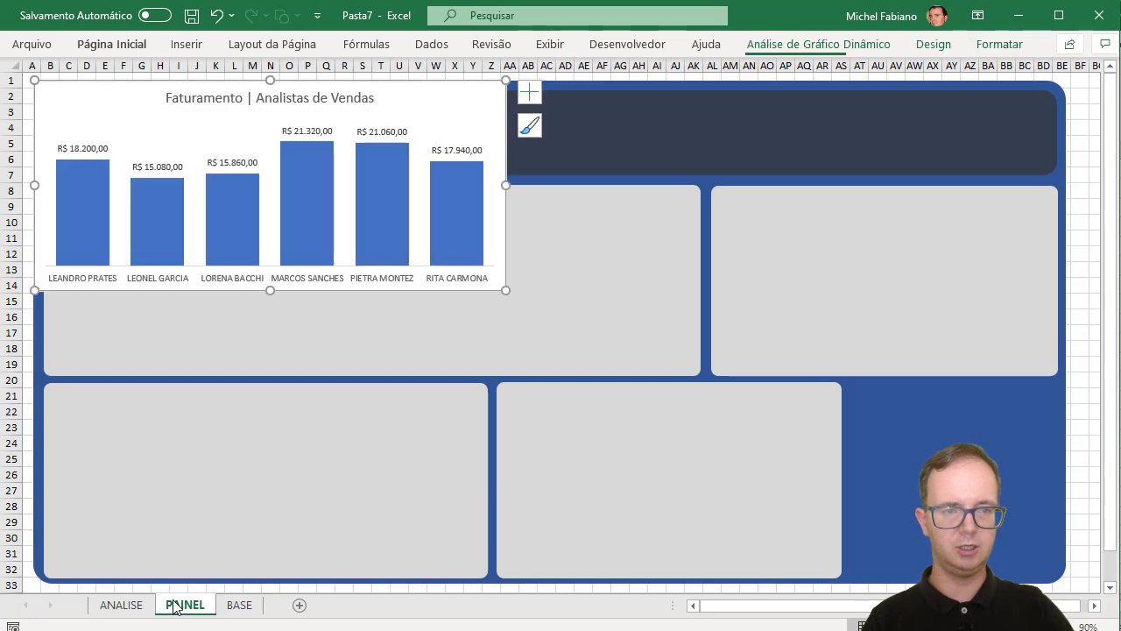
drag(431, 84, 444, 361)
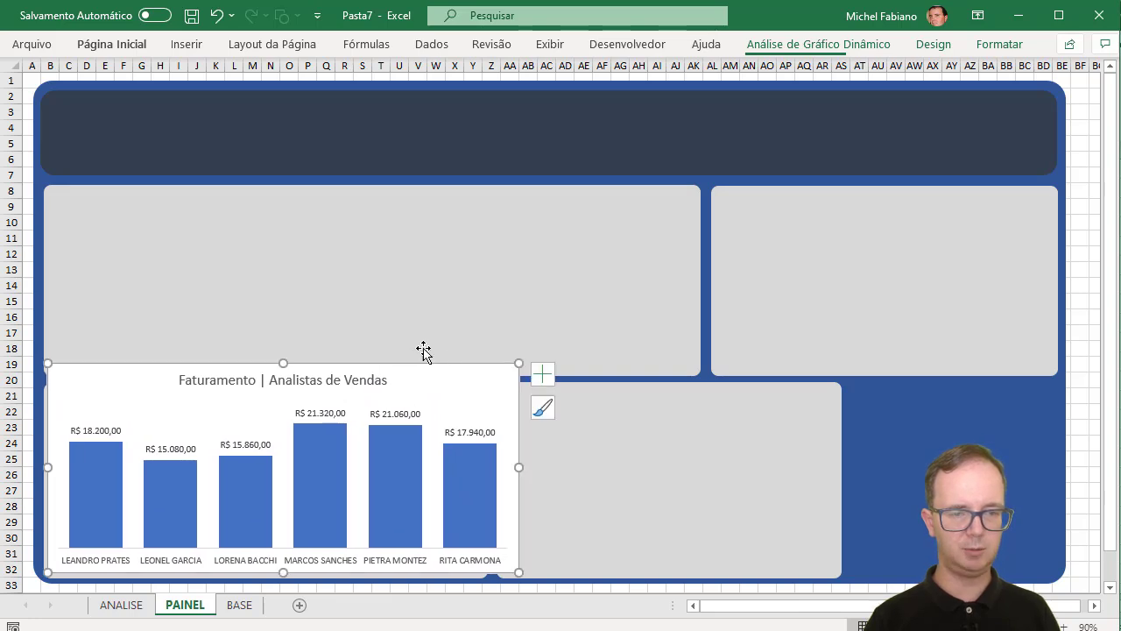
drag(284, 368, 283, 390)
drag(517, 479, 482, 477)
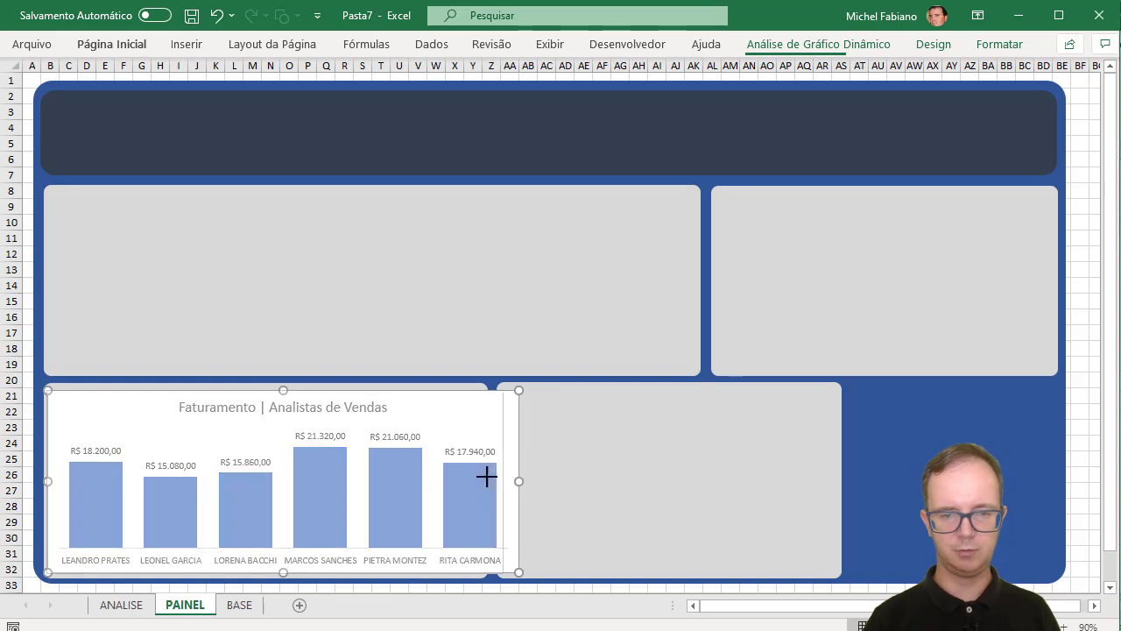
- Narrow the lower-middle panel from the left and widen the lower-left panel to match
click(588, 489)
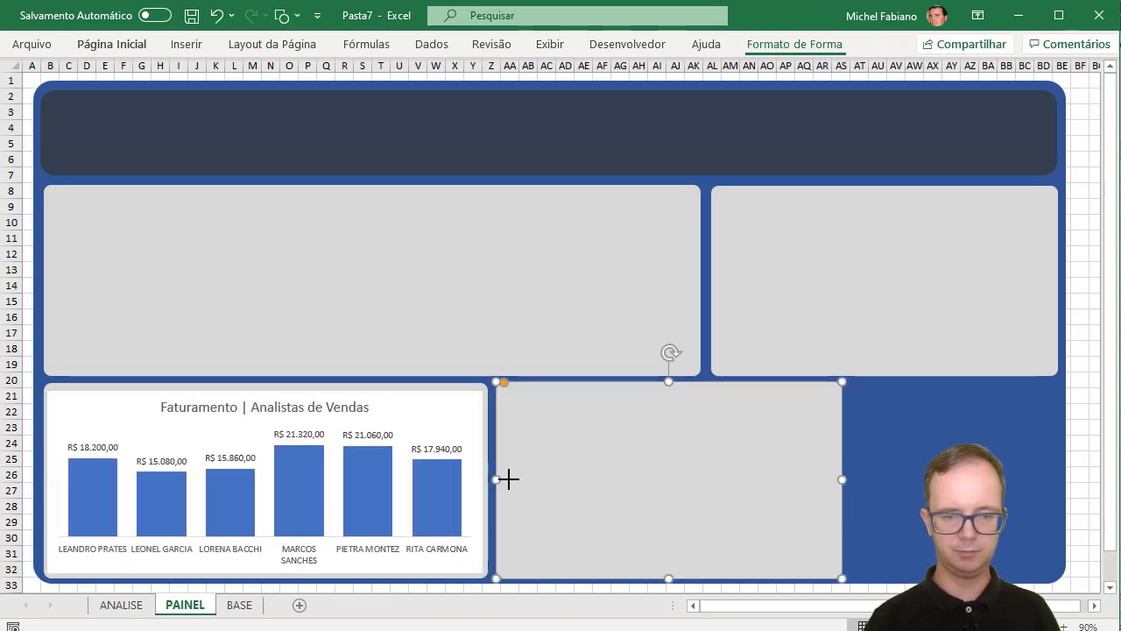
drag(508, 478, 558, 478)
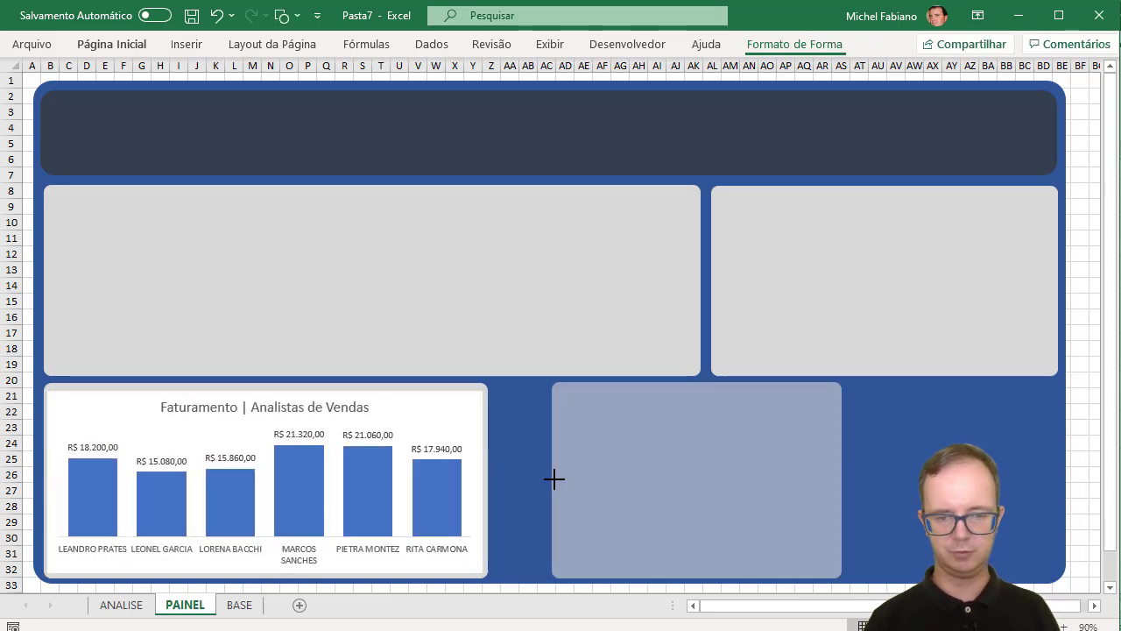
click(486, 480)
drag(491, 478, 539, 479)
click(471, 437)
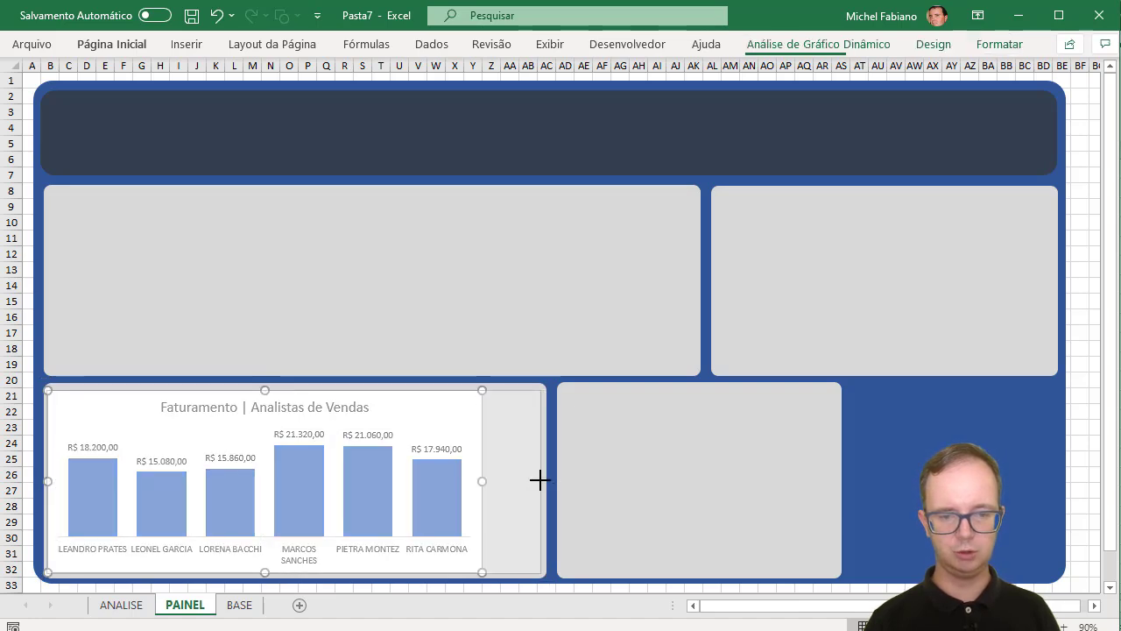
click(611, 486)
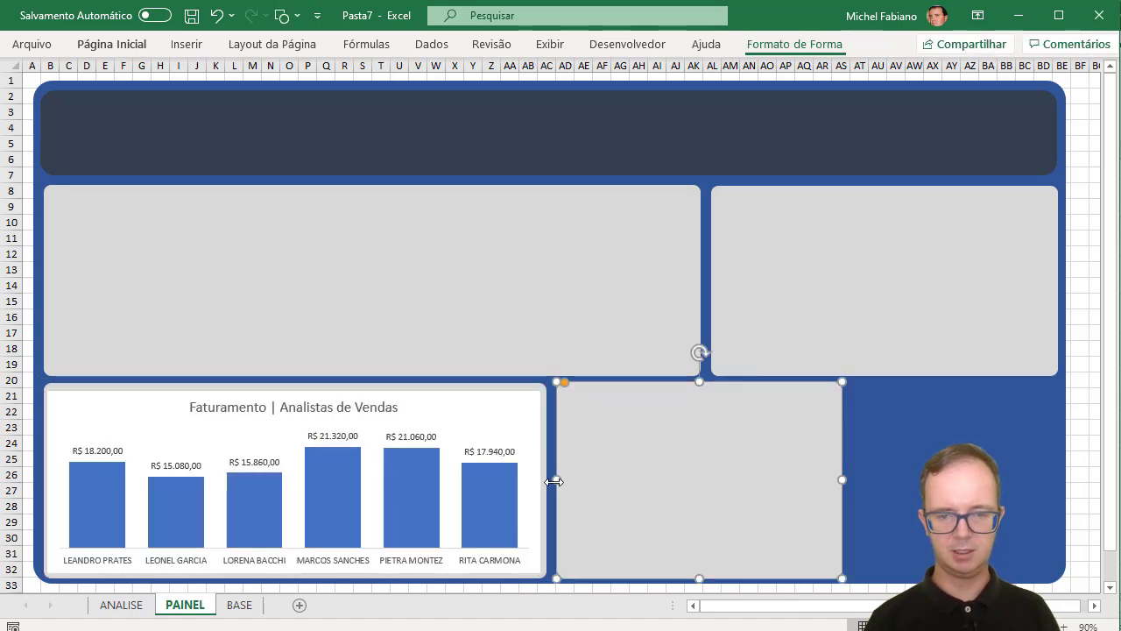
click(858, 522)
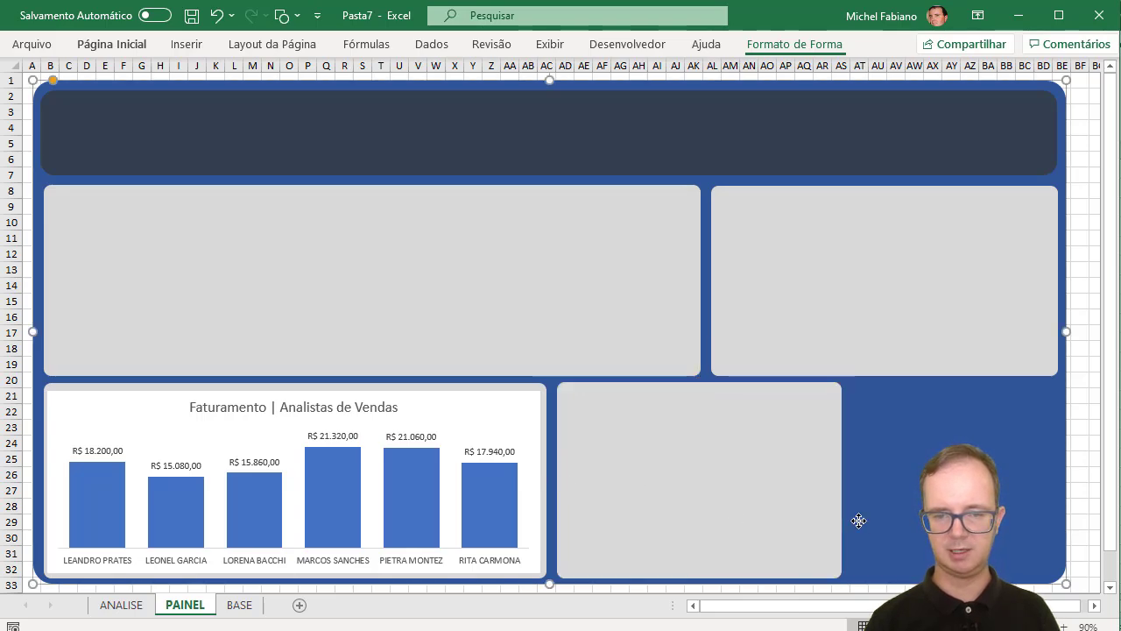
click(599, 522)
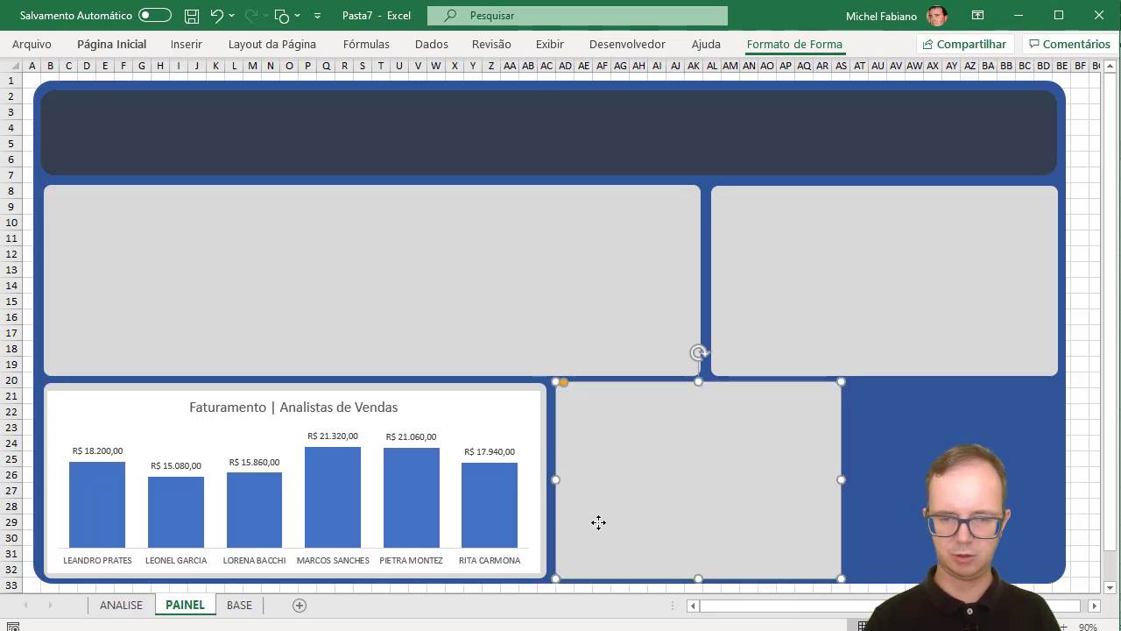
- Cut the Faturamento | Tipo de Pgto pie chart from ANALISE, paste it on PAINEL, and size it to the lower-middle card
click(120, 604)
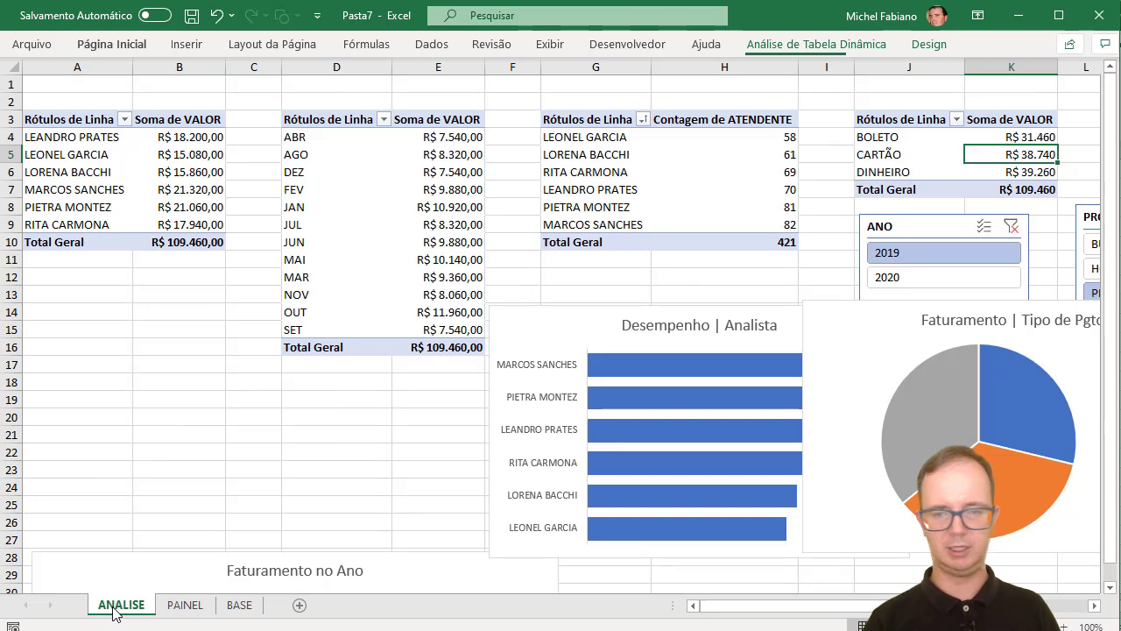
click(867, 377)
key(ctrl+x)
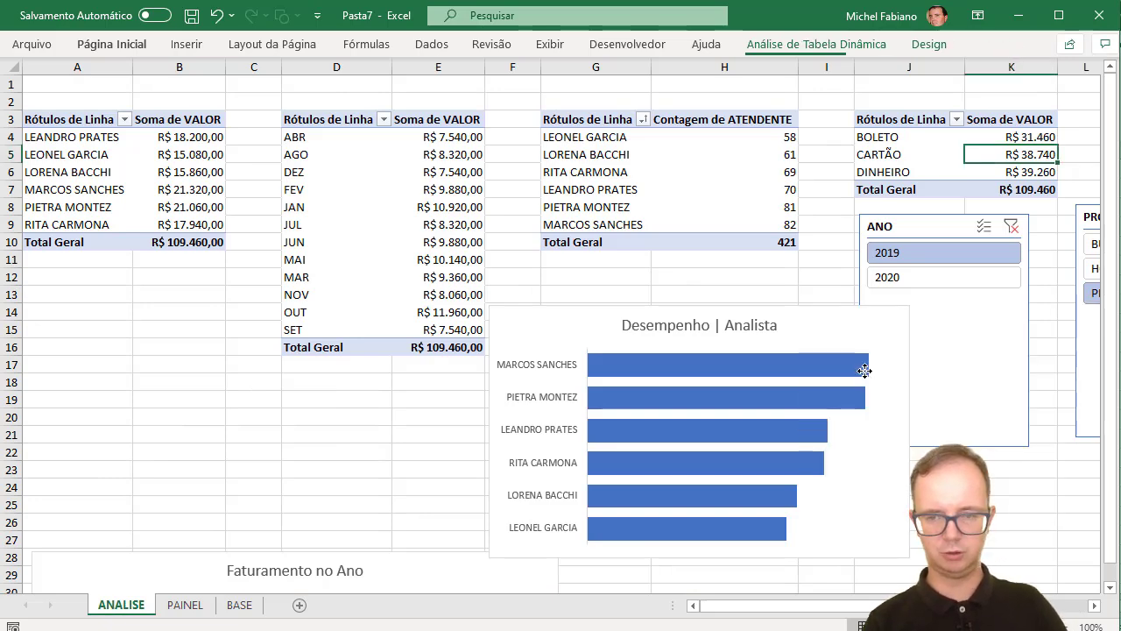
click(185, 605)
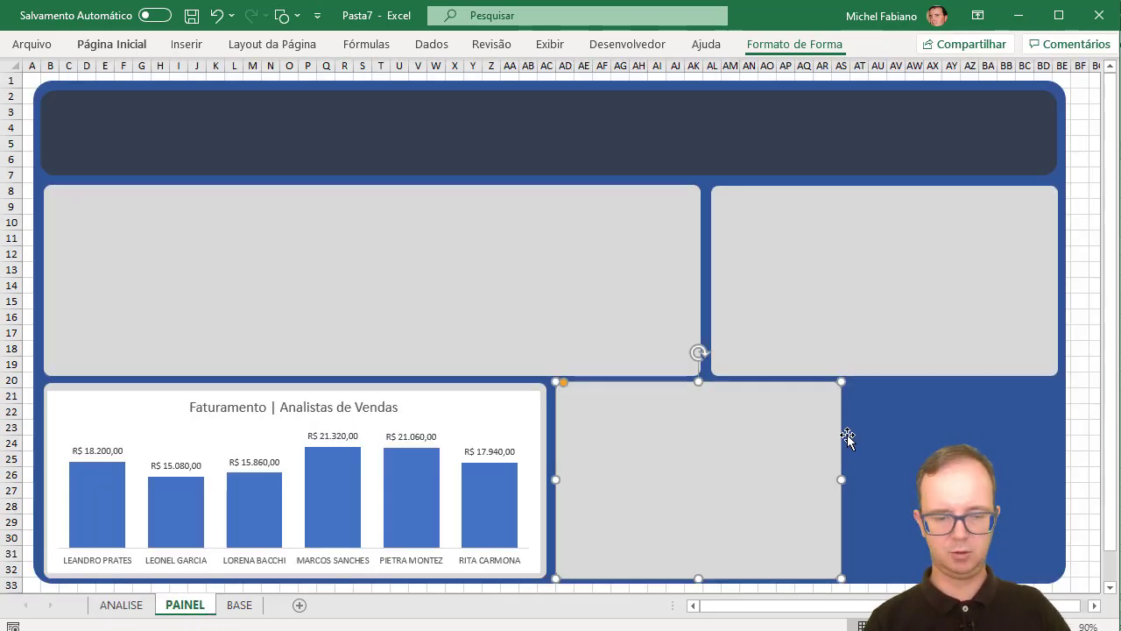
key(ctrl+v)
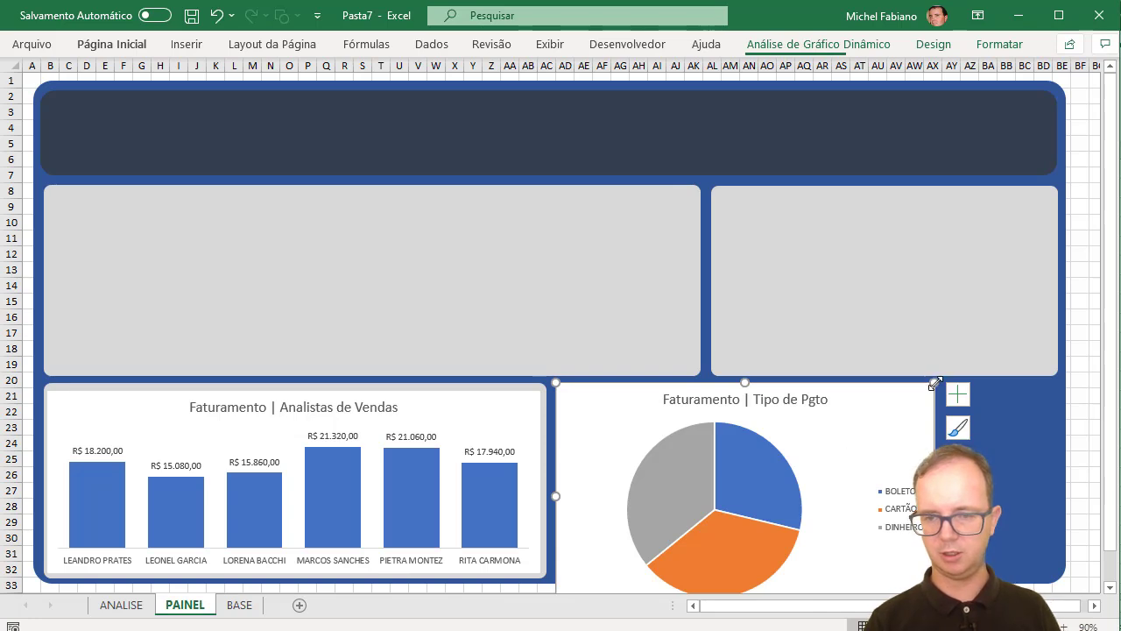
mouse_move(936, 382)
mouse_down()
mouse_move(828, 437)
mouse_move(776, 394)
mouse_up()
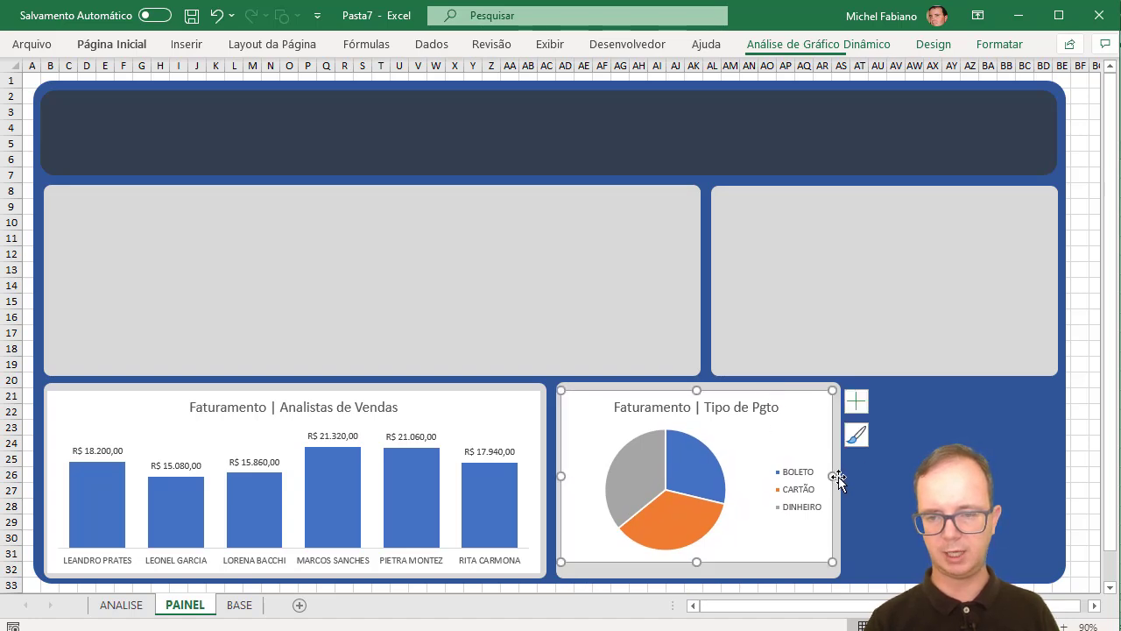
drag(839, 478, 839, 474)
drag(612, 490, 588, 489)
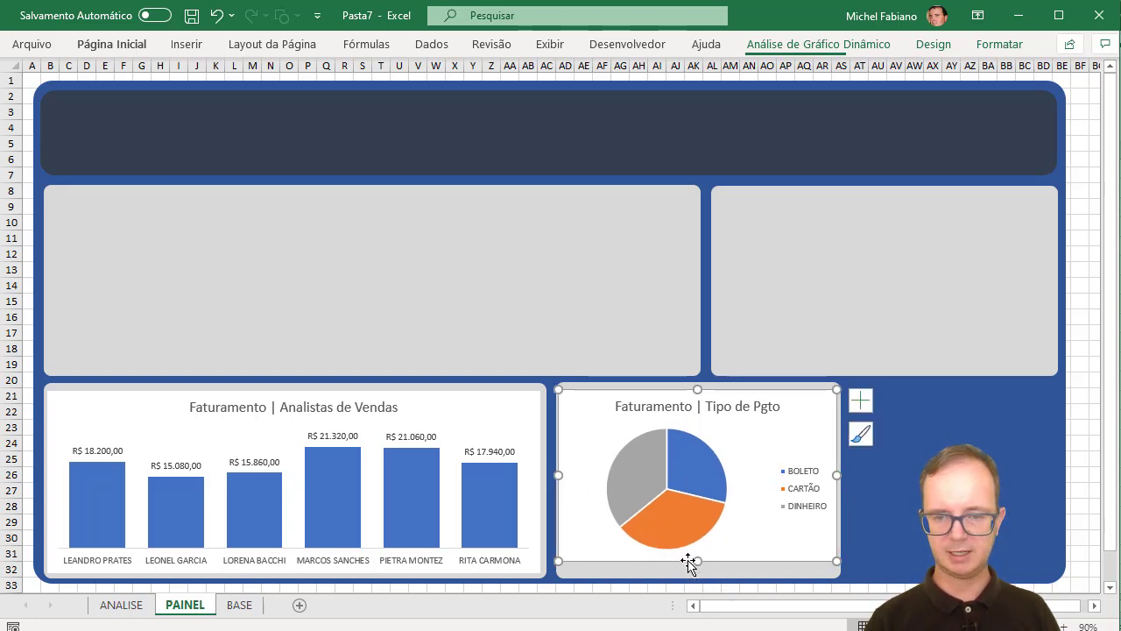
drag(697, 562, 703, 573)
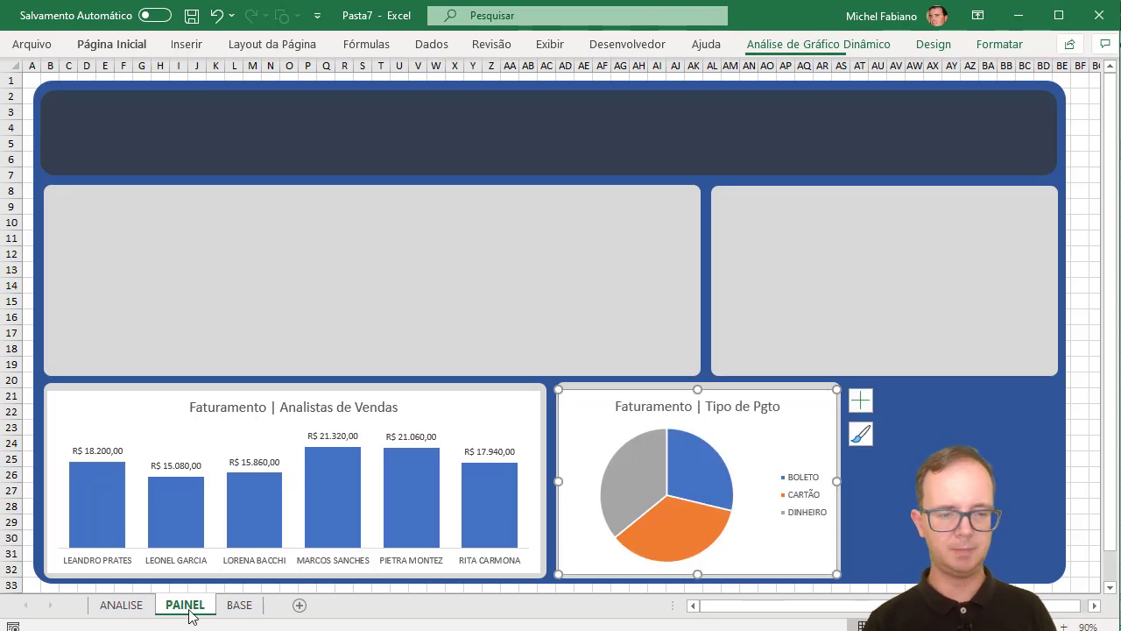
click(132, 607)
- Move the Desempenho | Analista chart onto the upper-right panel of the PAINEL sheet
click(629, 305)
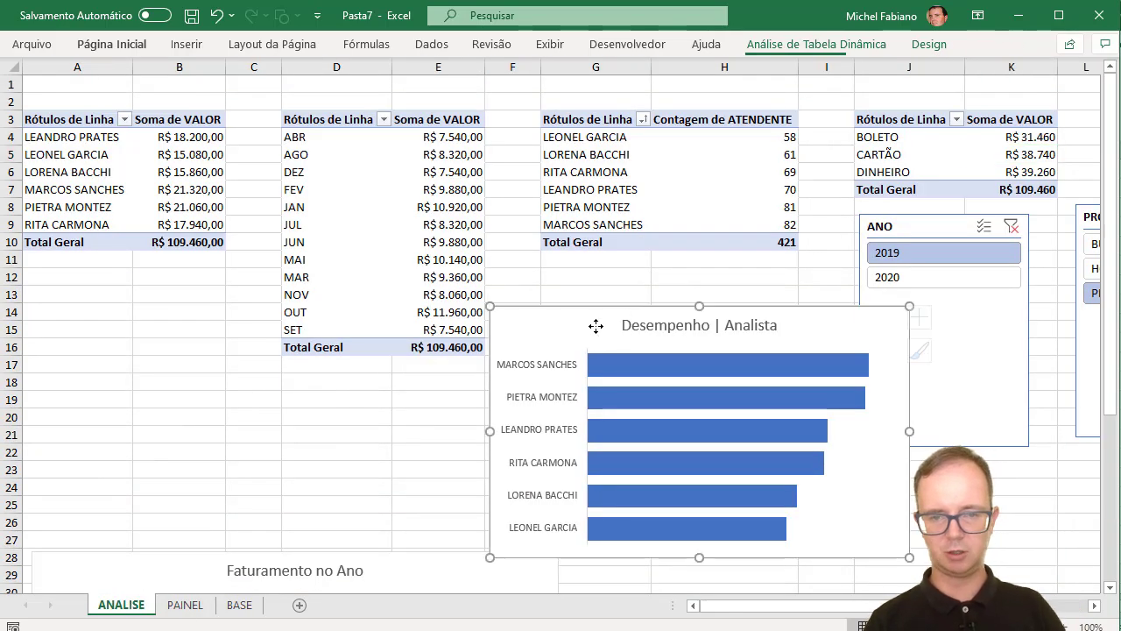
key(ctrl+x)
click(195, 608)
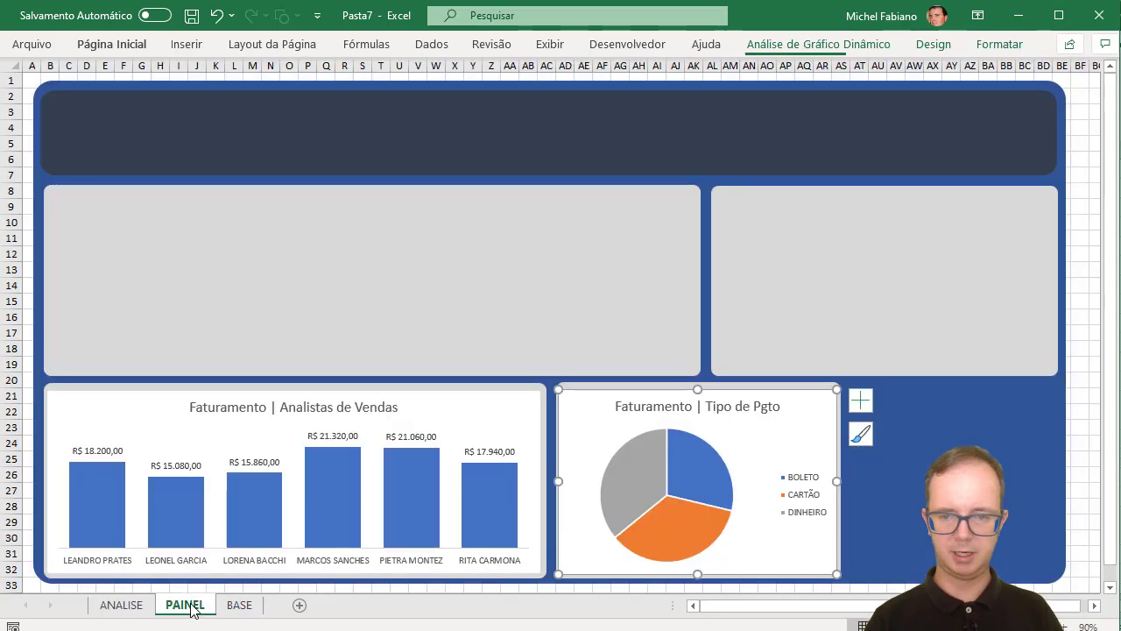
click(764, 350)
key(ctrl+v)
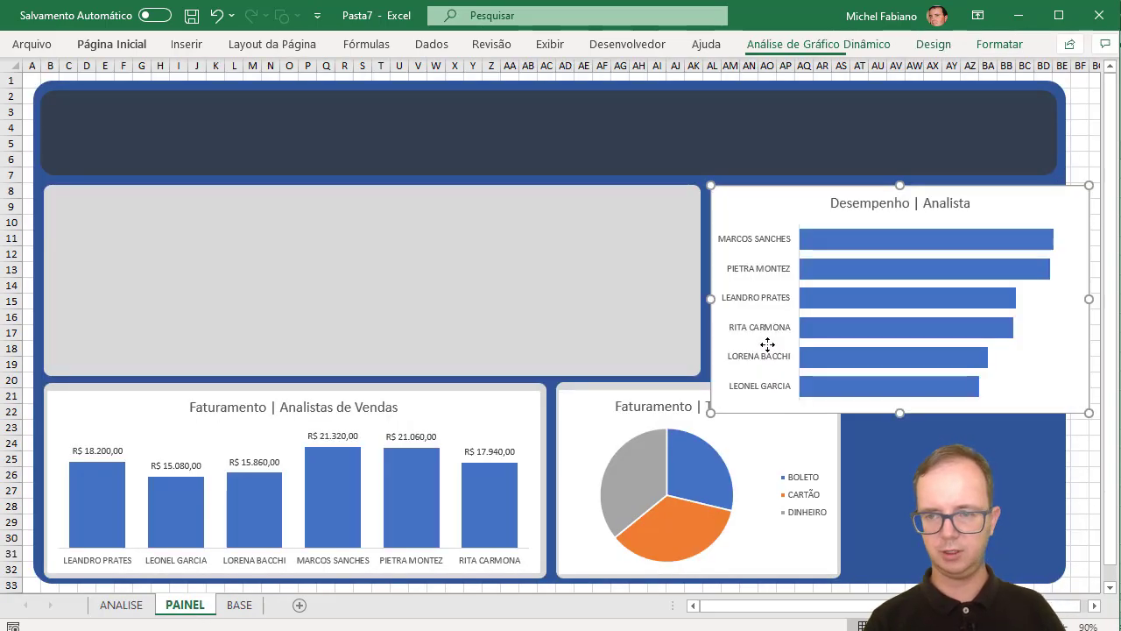
- Resize and reposition the Desempenho | Analista chart so it fits within that panel
drag(1077, 399, 1071, 362)
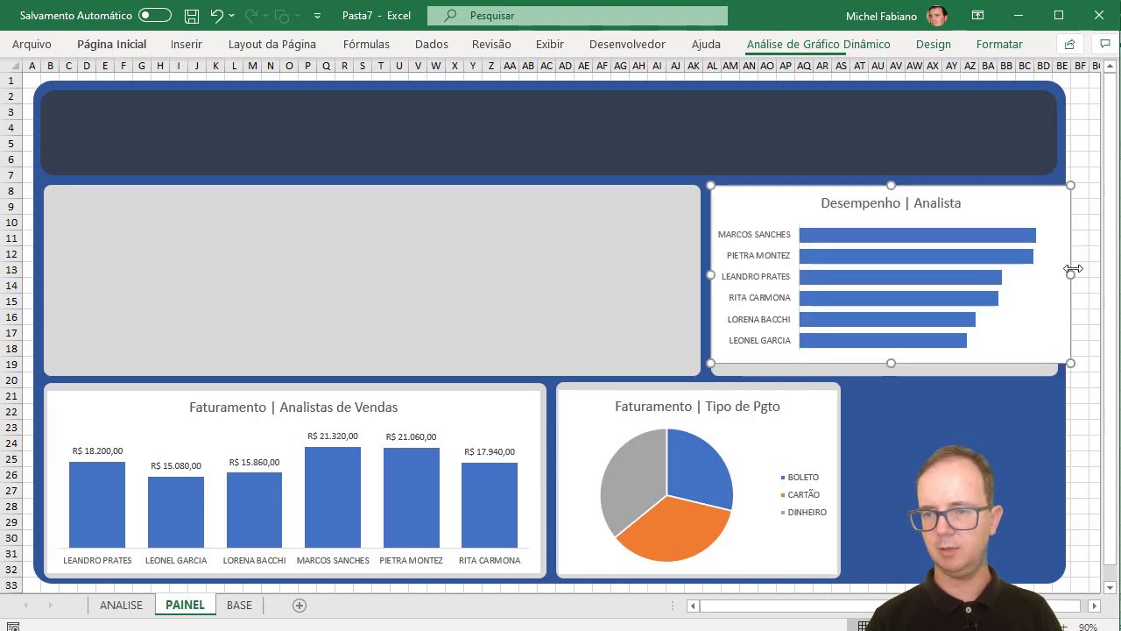
drag(1074, 269, 1062, 275)
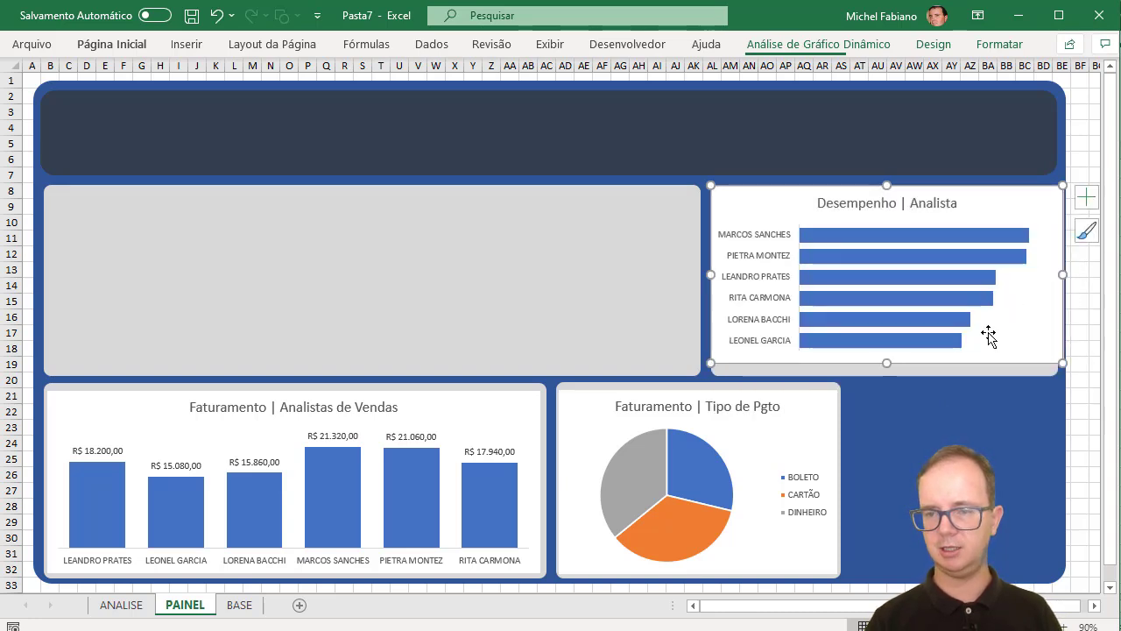
drag(995, 363, 997, 368)
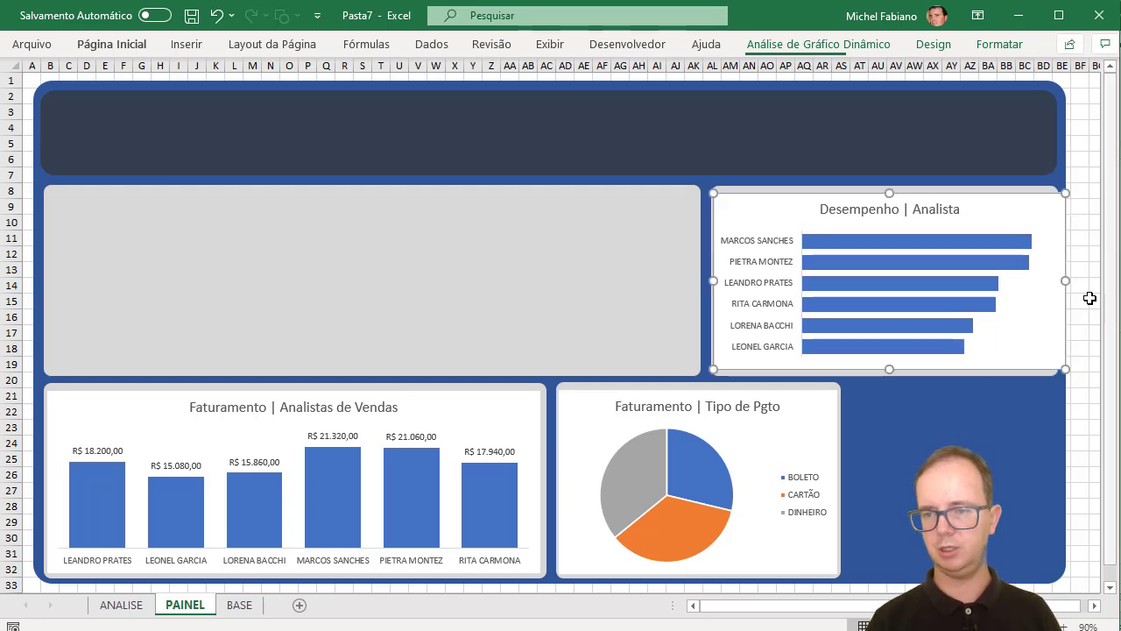
drag(1066, 282, 1053, 287)
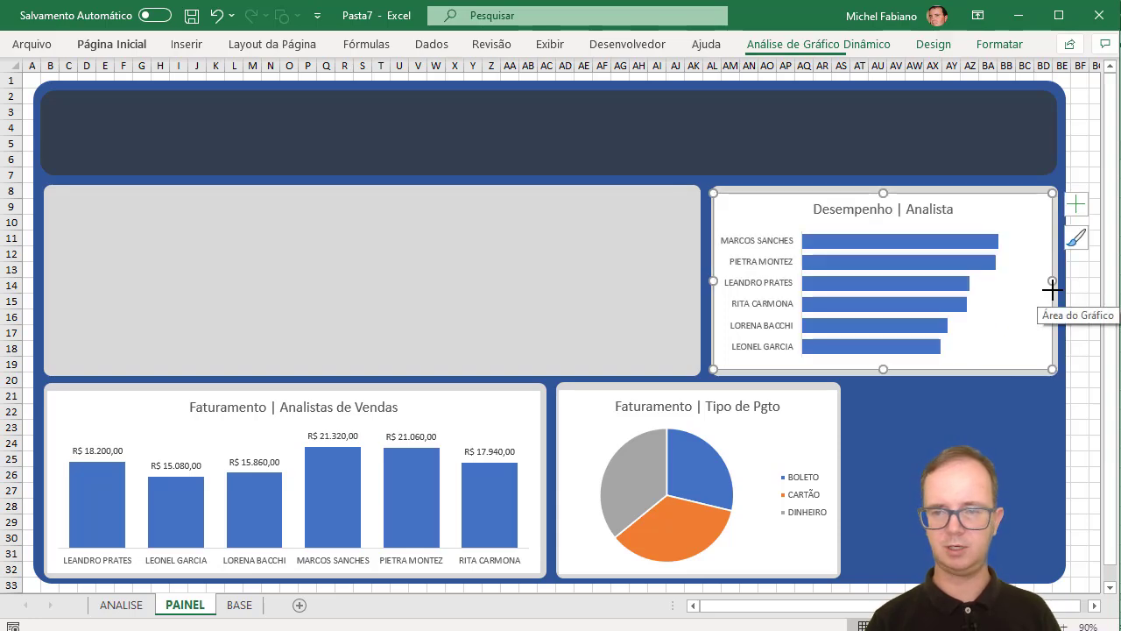
- Cut the Faturamento no Ano line chart from ANALISE and paste it onto PAINEL's top-left panel
click(144, 607)
click(1110, 441)
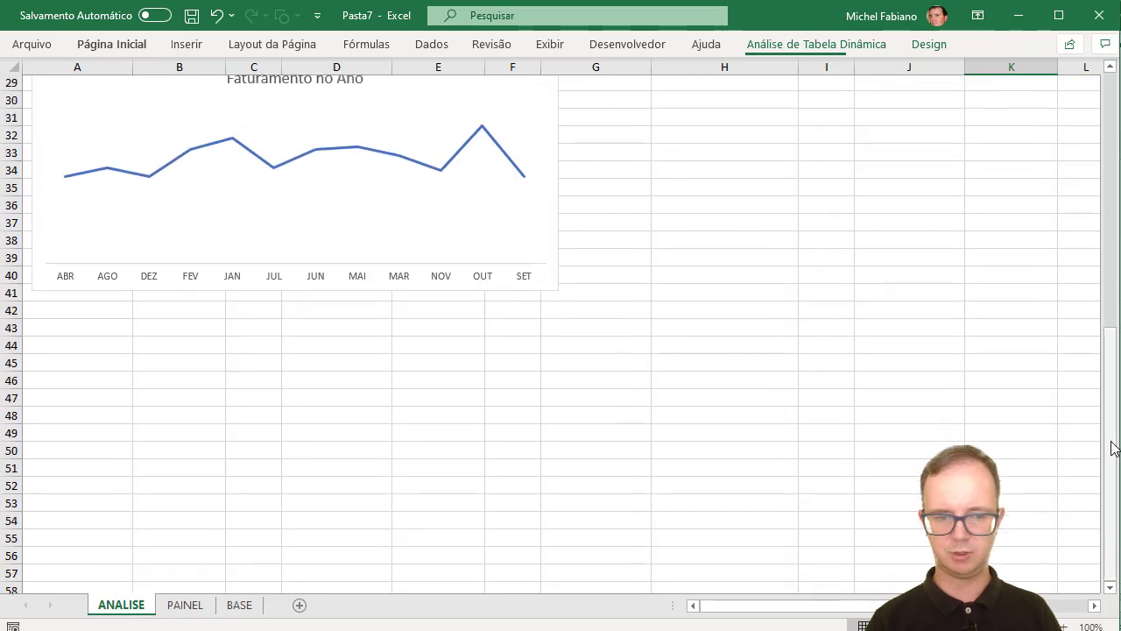
click(548, 192)
key(ctrl+x)
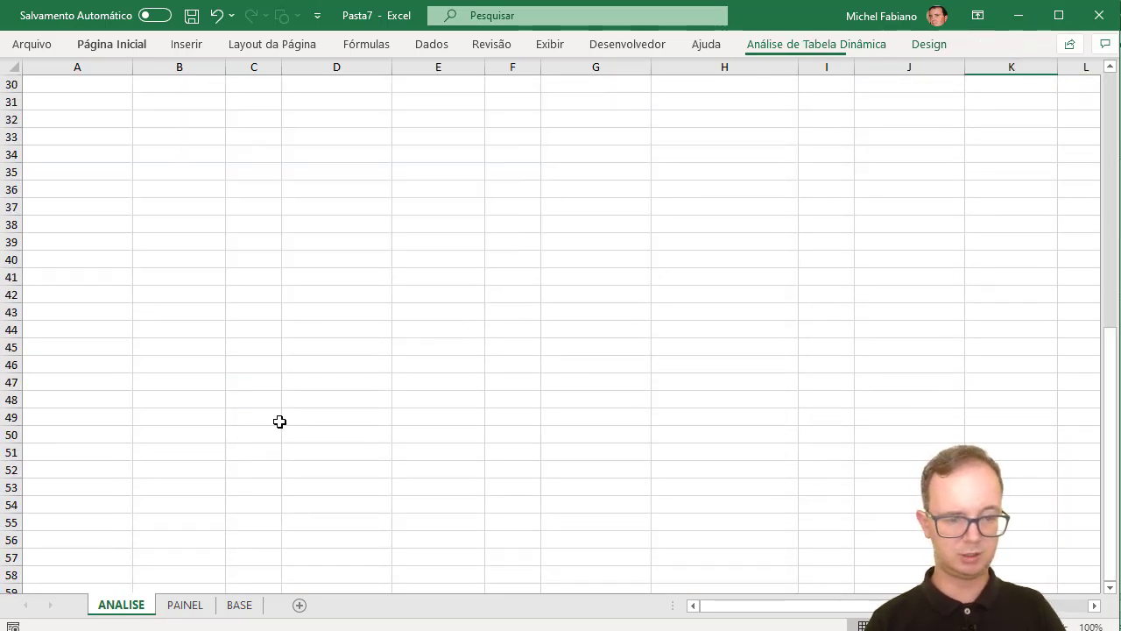
click(185, 604)
click(288, 302)
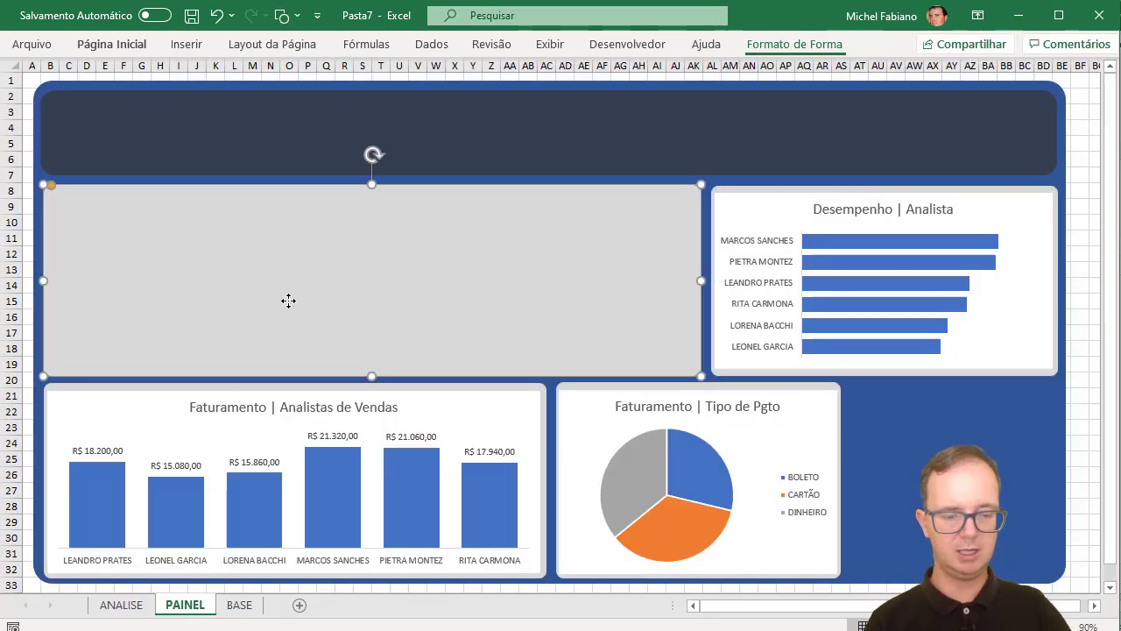
key(ctrl+v)
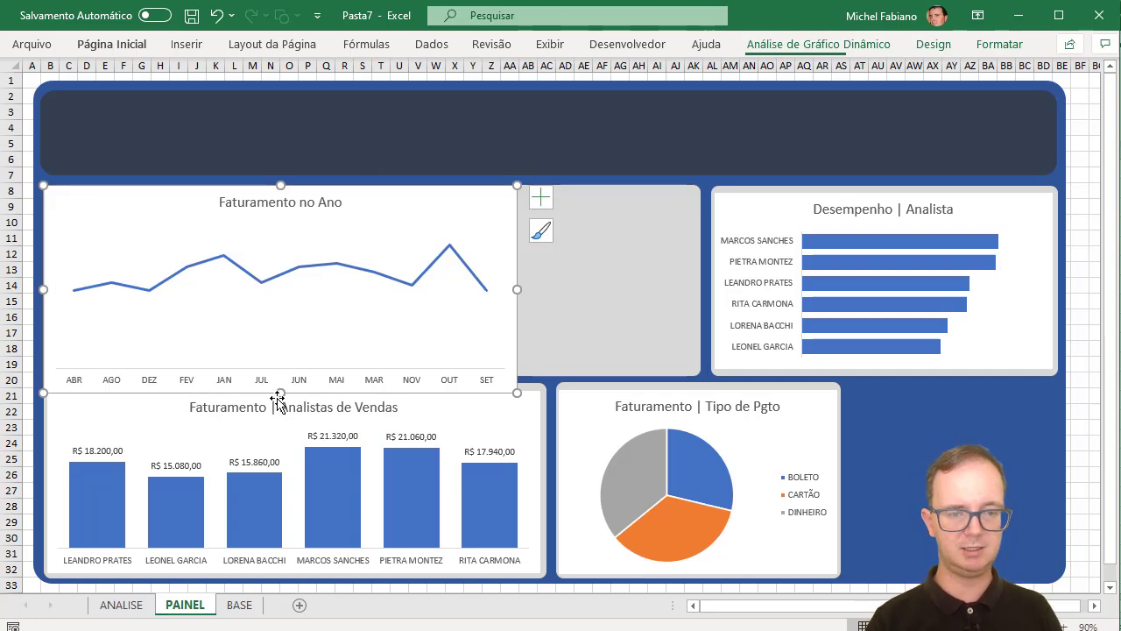
- Resize the line chart's edges to match the top-left panel, then deselect it
drag(277, 394, 294, 366)
drag(513, 276, 698, 271)
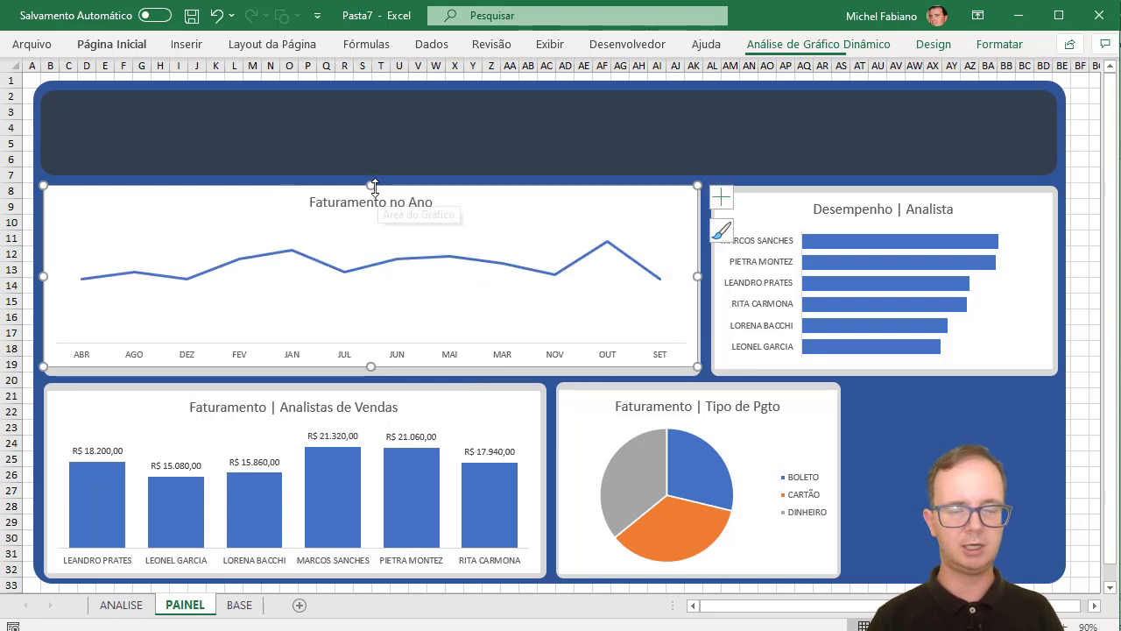
drag(372, 185, 376, 191)
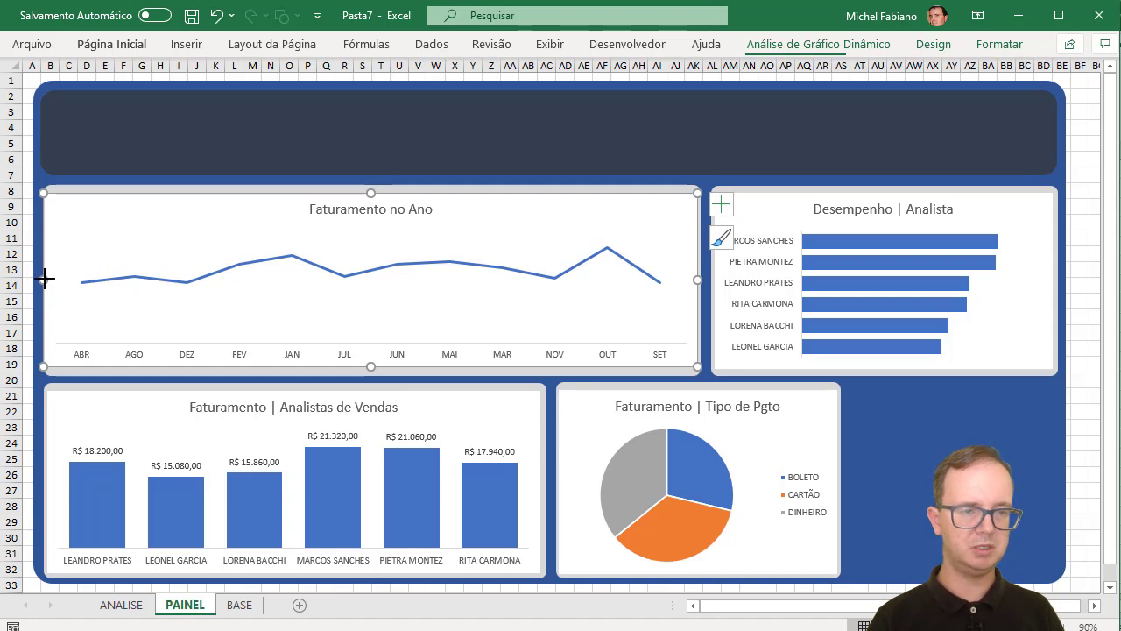
drag(44, 279, 46, 276)
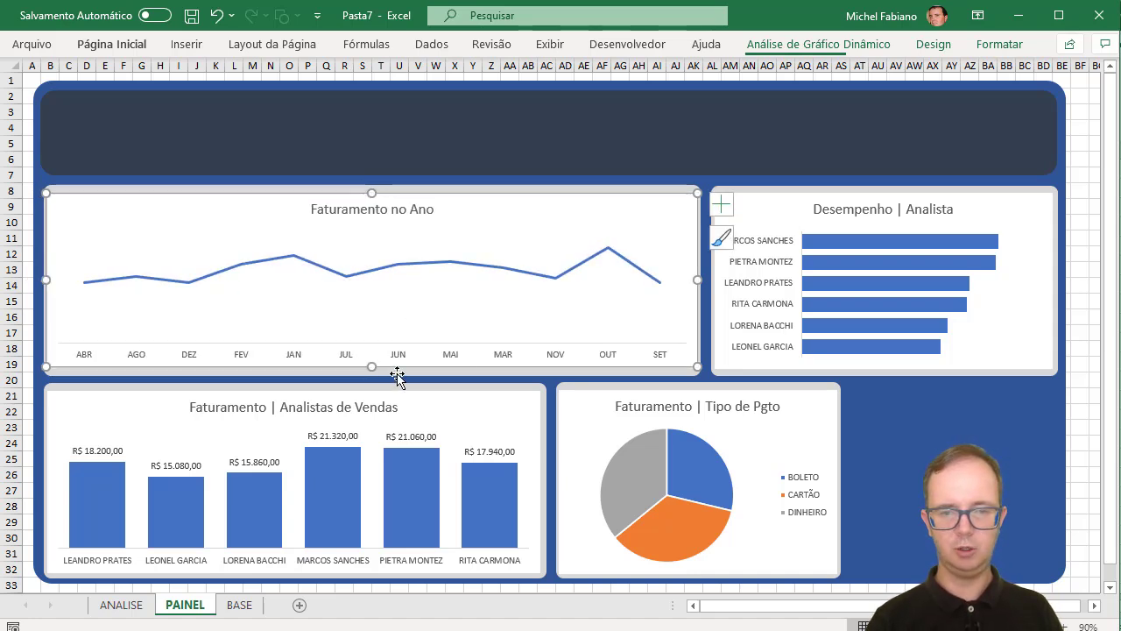
drag(373, 367, 376, 371)
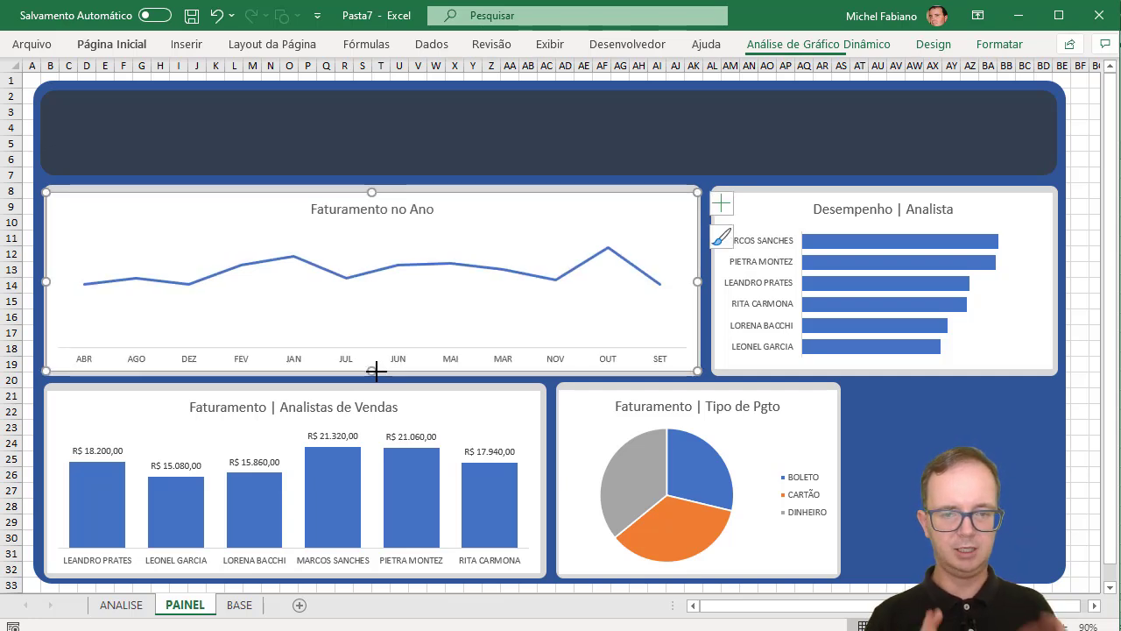
click(1080, 425)
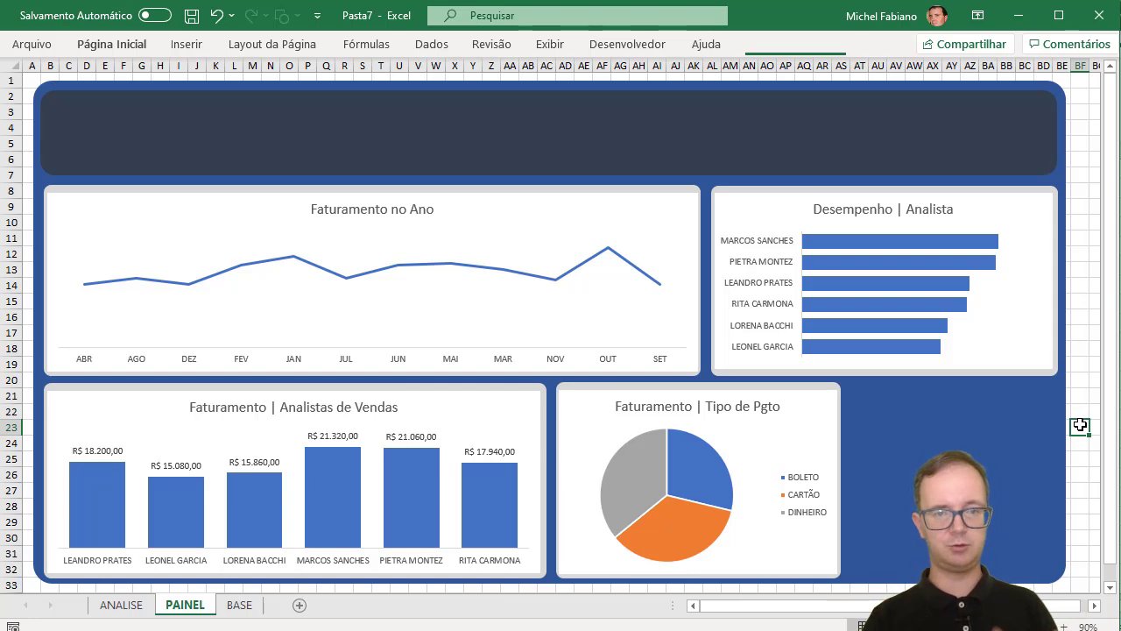
- Set the line chart and Desempenho | Analista chart to Sem Preenchimento
click(669, 198)
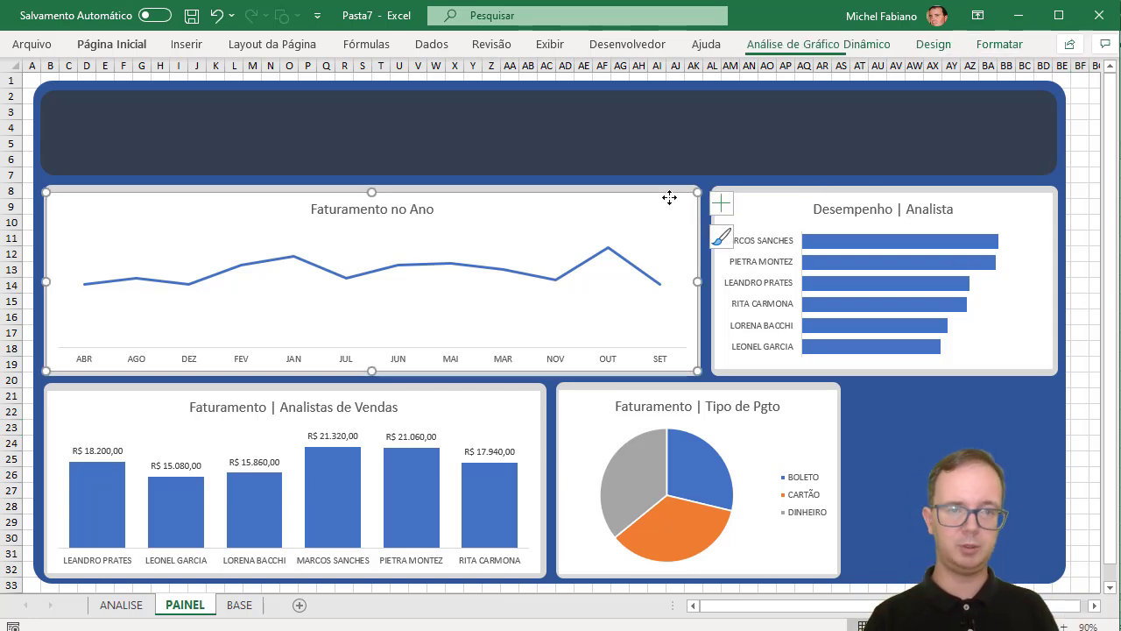
click(122, 46)
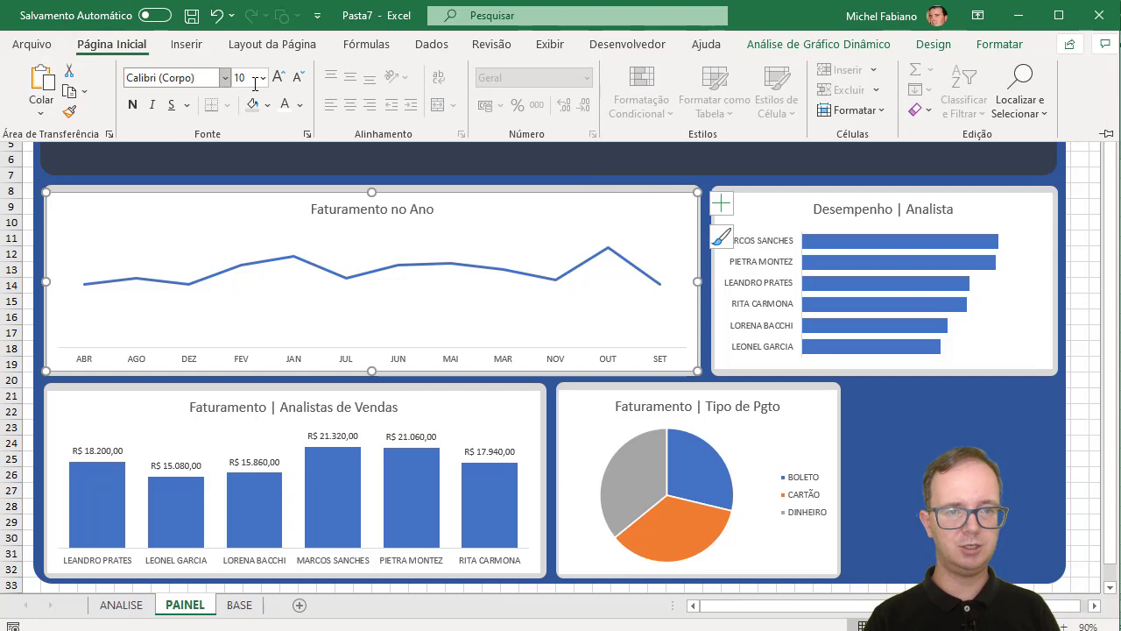
click(269, 105)
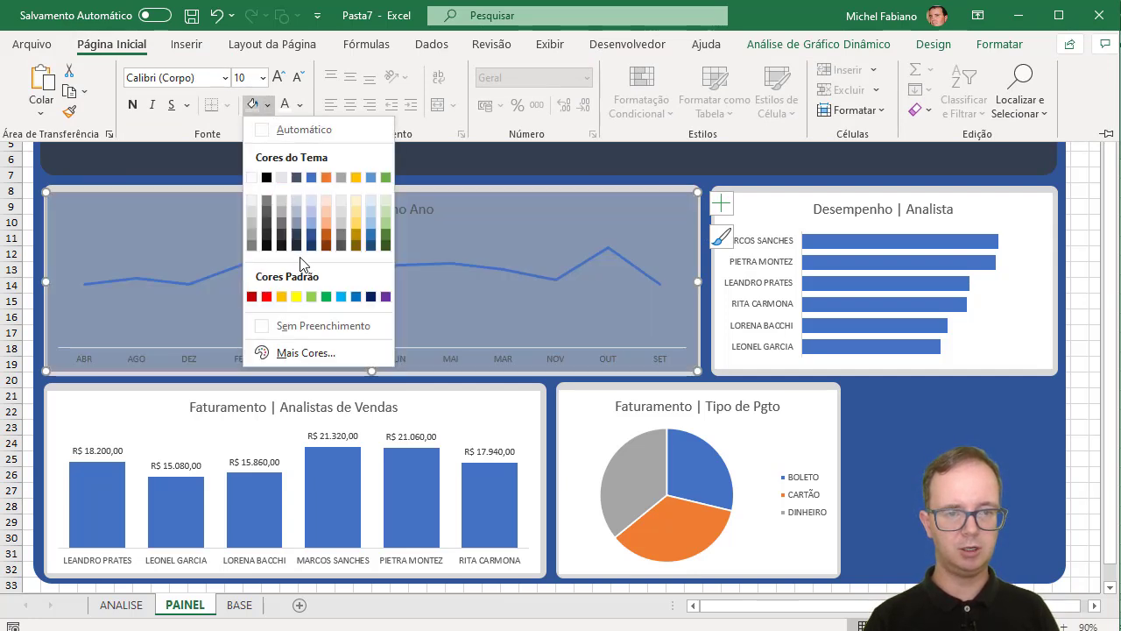
click(314, 327)
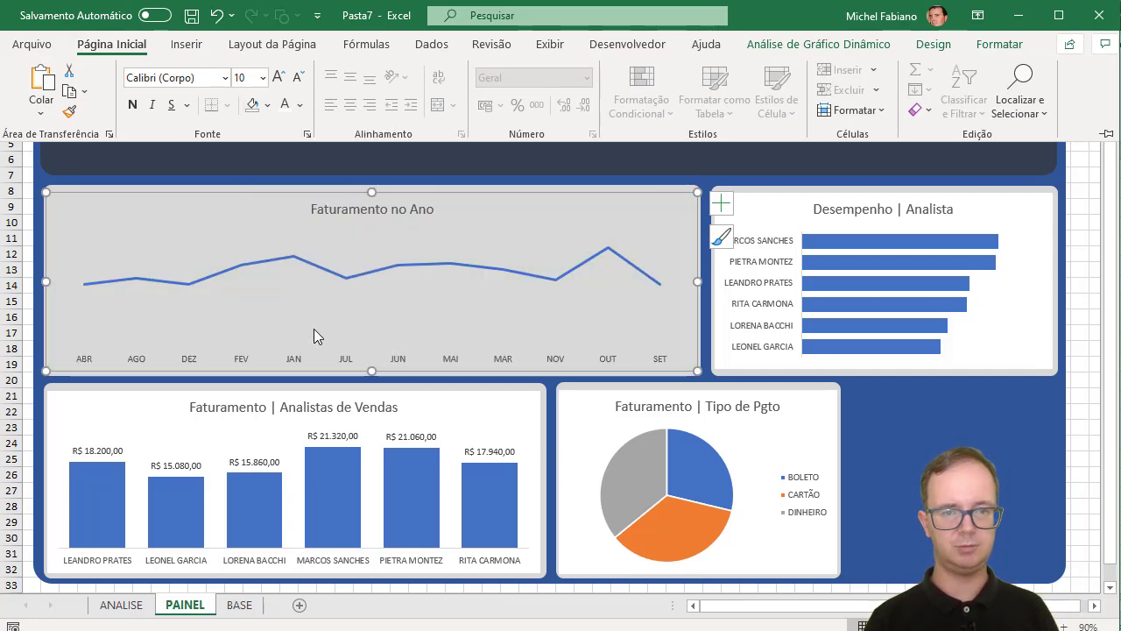
click(779, 196)
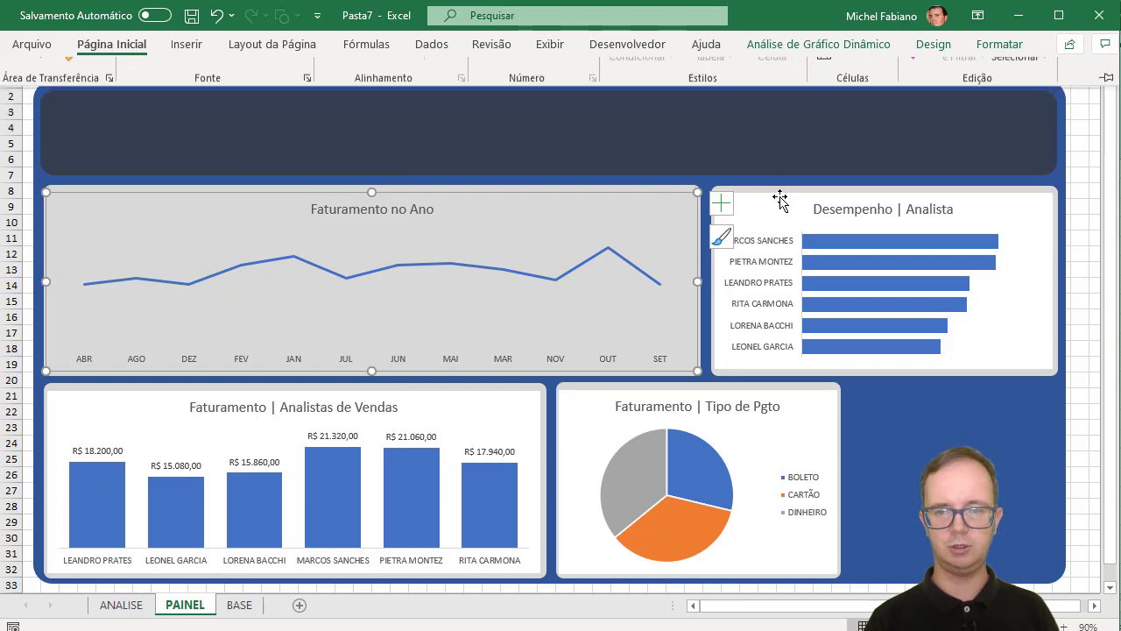
click(112, 48)
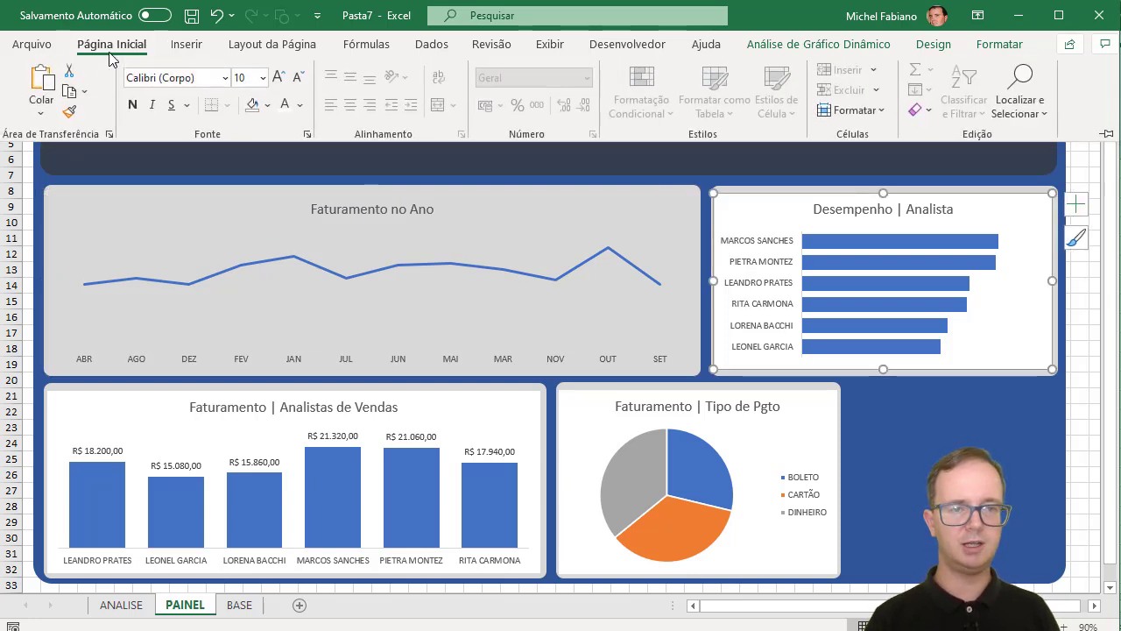
click(252, 106)
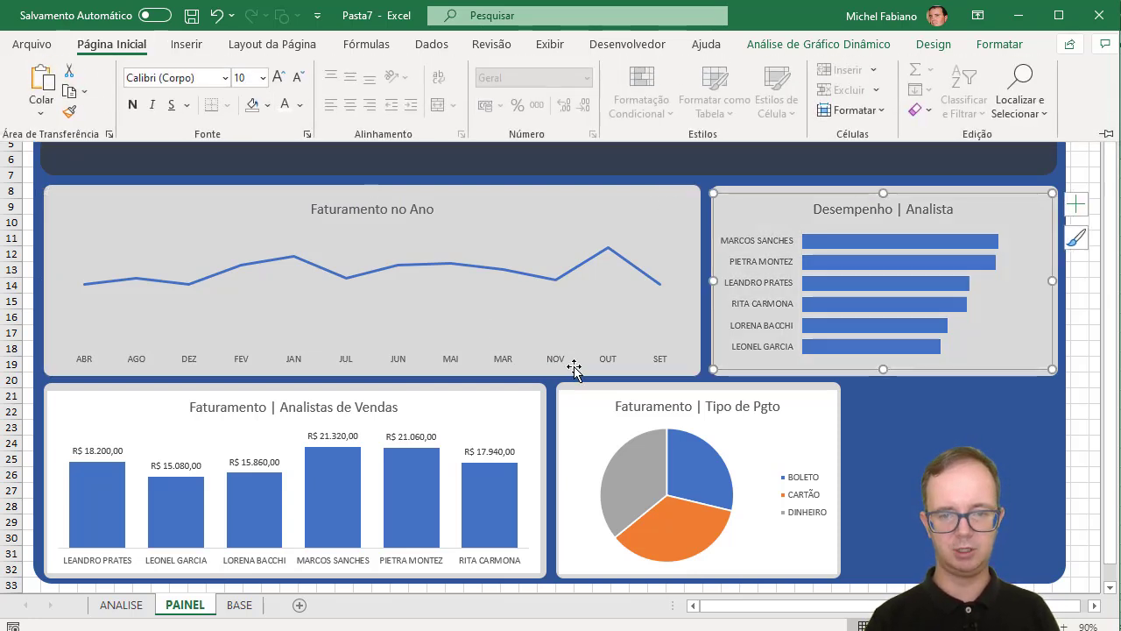
- Set the Tipo de Pgto pie chart and Analistas de Vendas bar chart to Sem Preenchimento
click(582, 396)
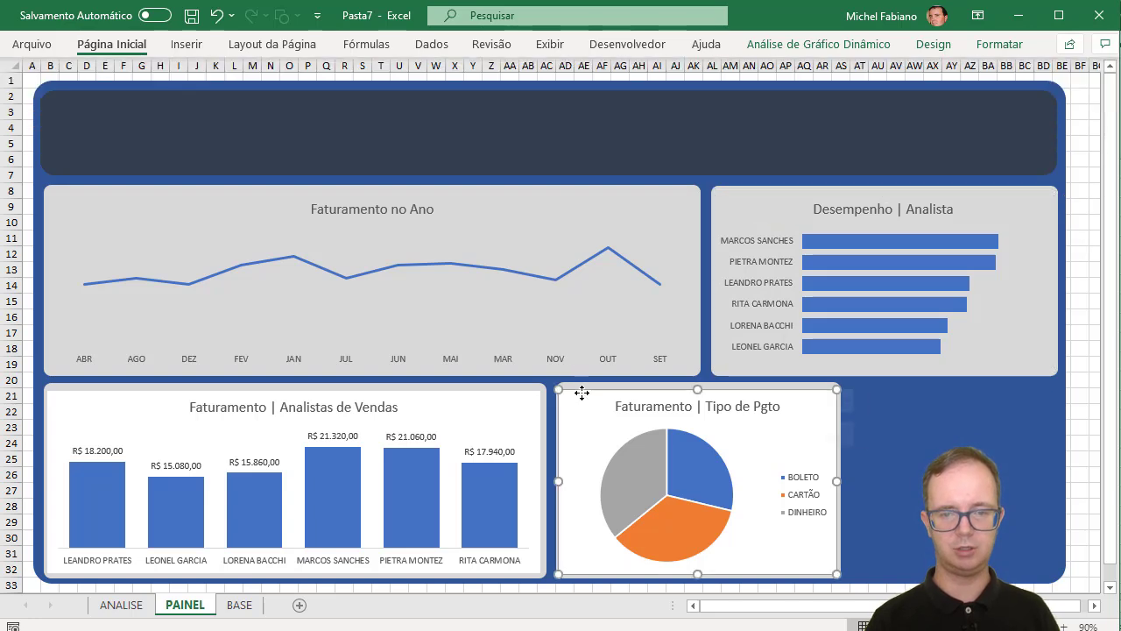
click(143, 53)
click(252, 106)
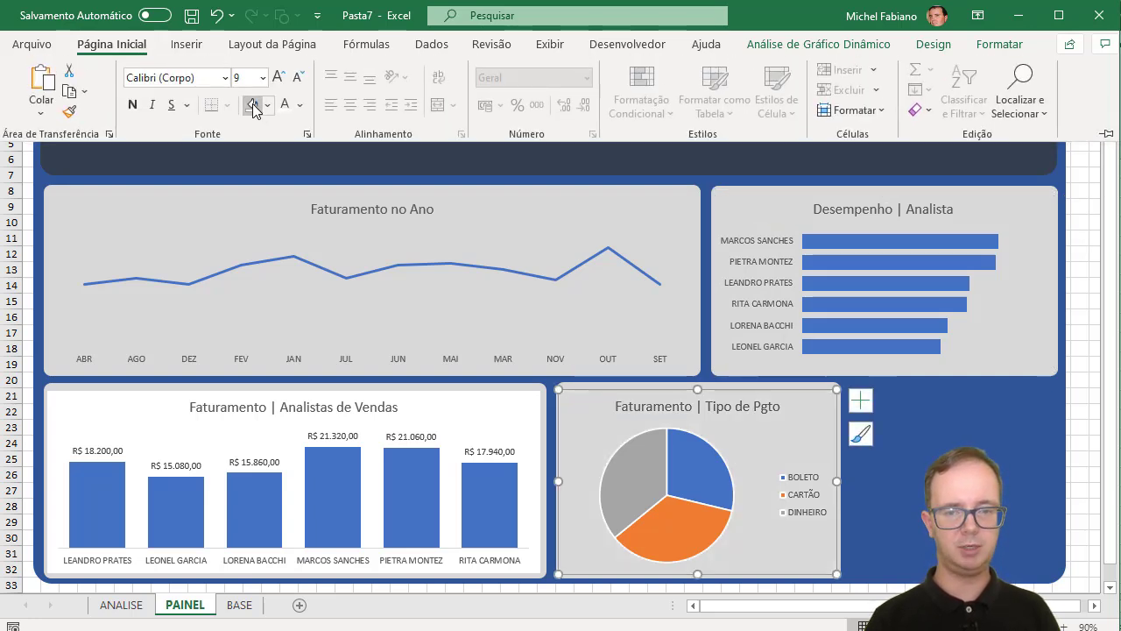
click(473, 412)
click(471, 400)
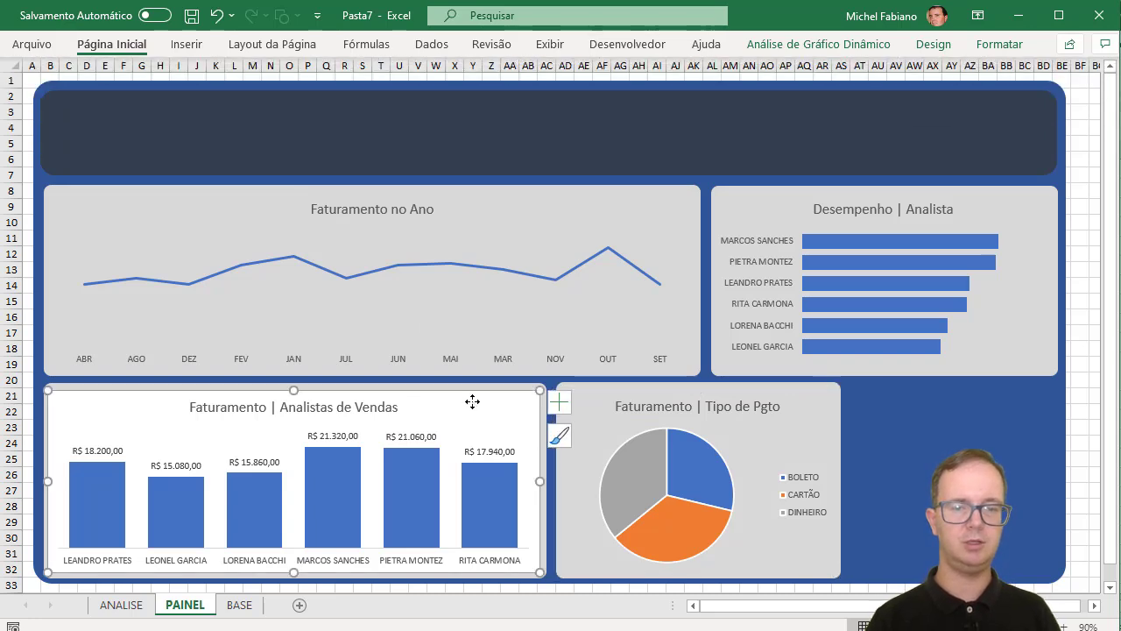
click(132, 51)
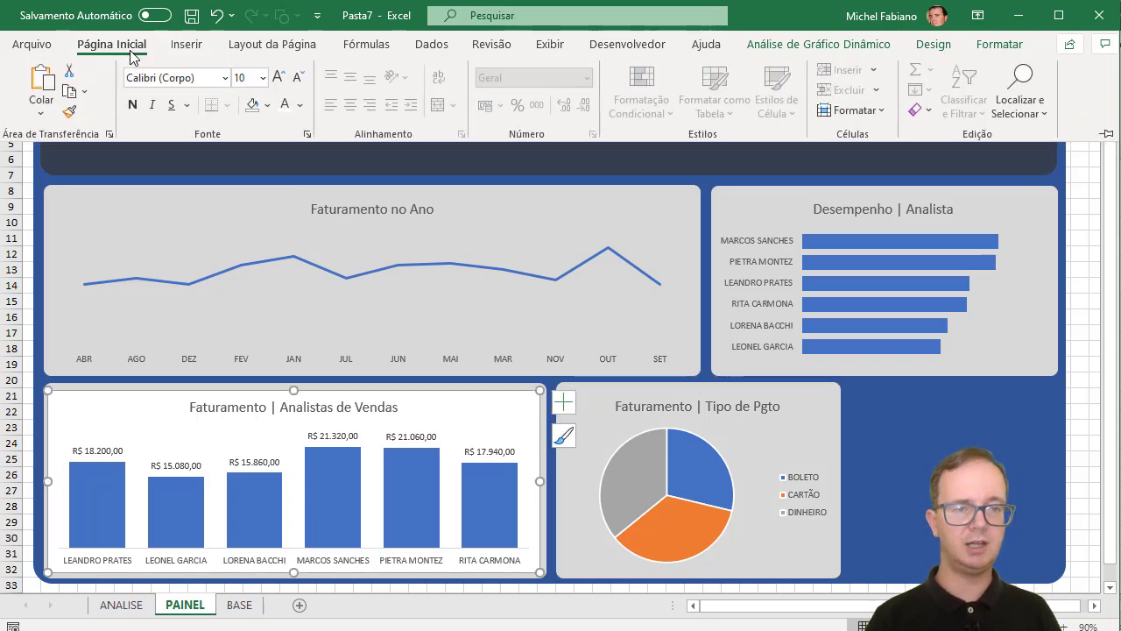
click(252, 106)
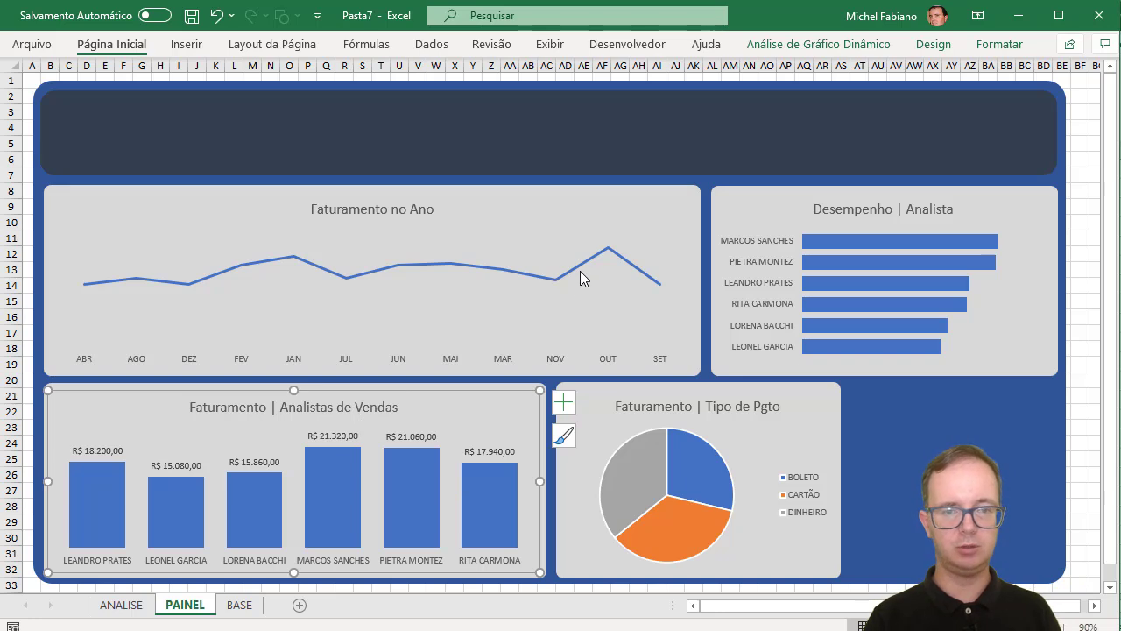
- Give the Faturamento no Ano line chart dark, bold Microsoft PhagsPa text
mouse_move(582, 275)
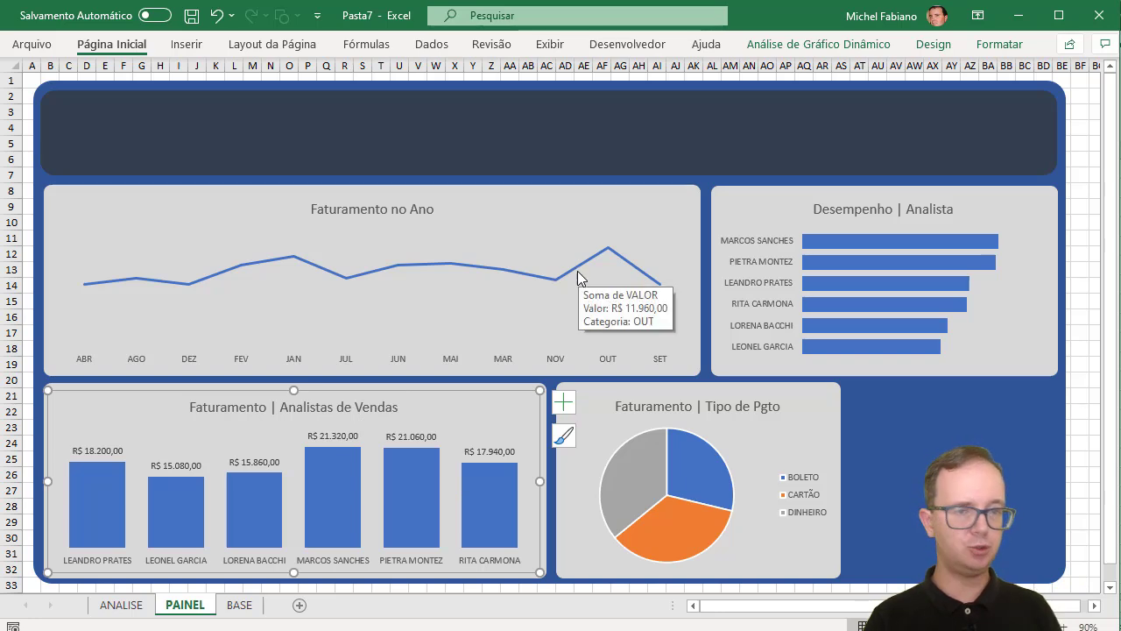
click(445, 198)
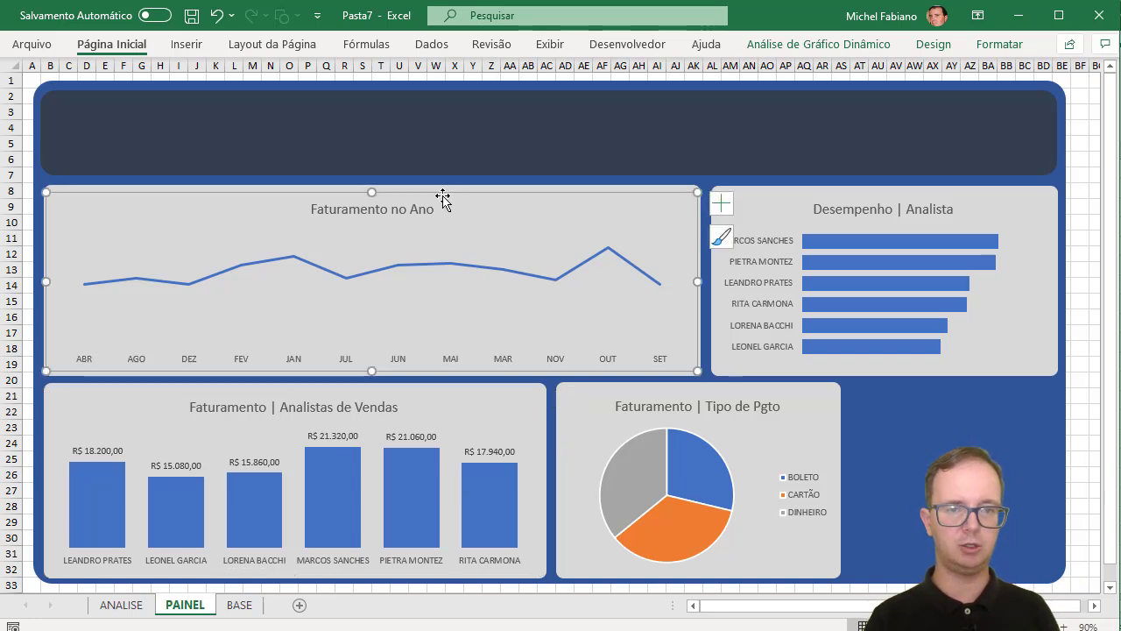
click(120, 48)
click(225, 78)
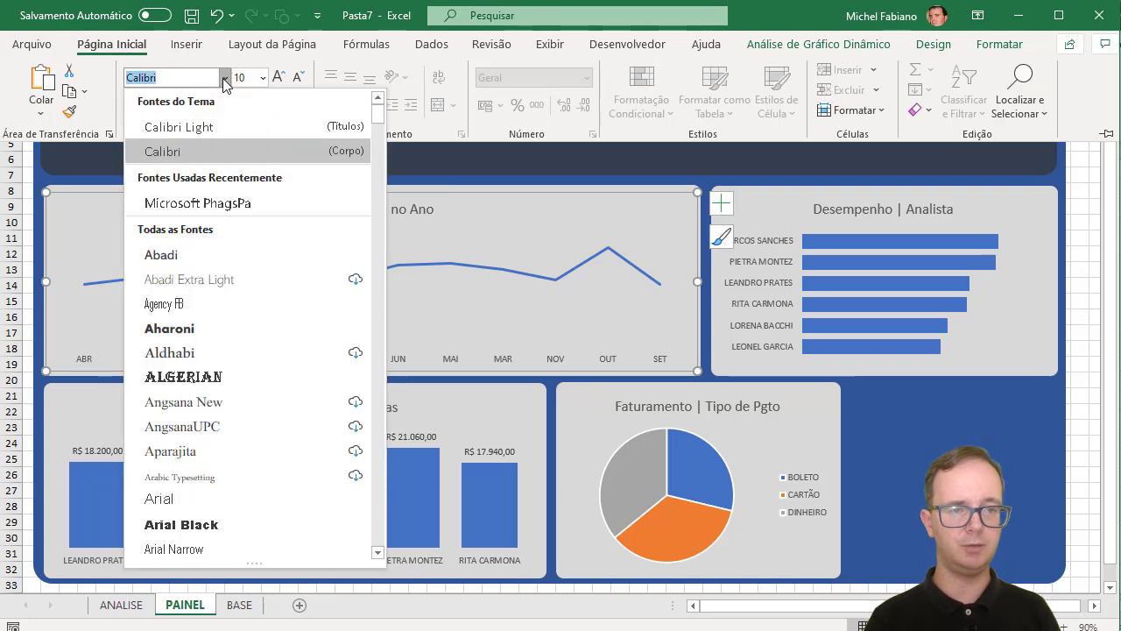
click(230, 204)
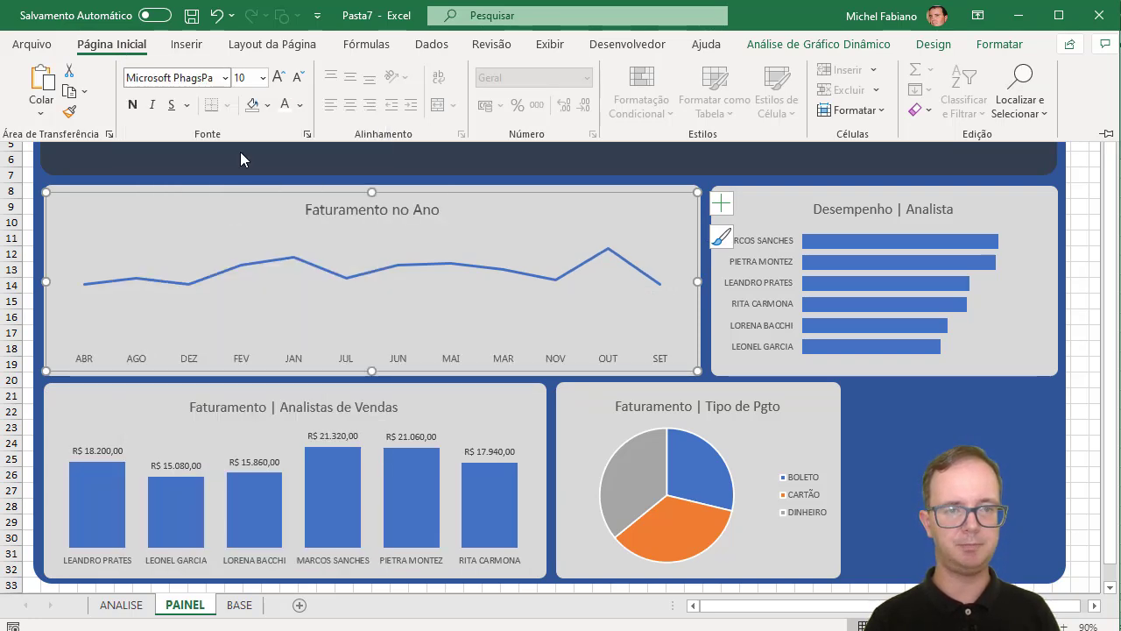
click(300, 105)
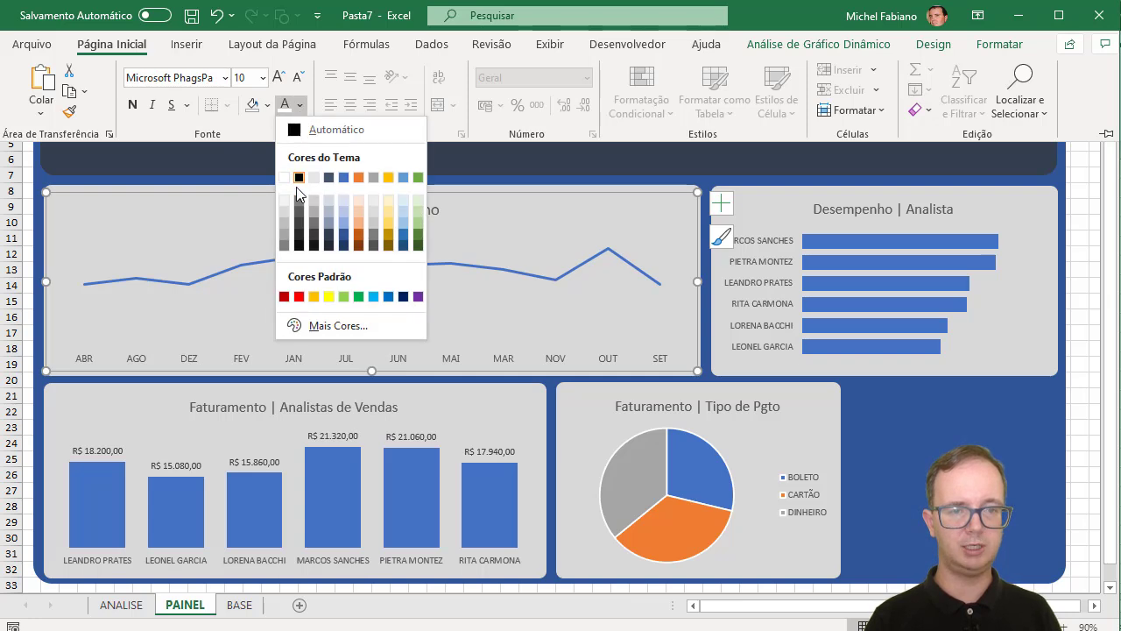
click(300, 236)
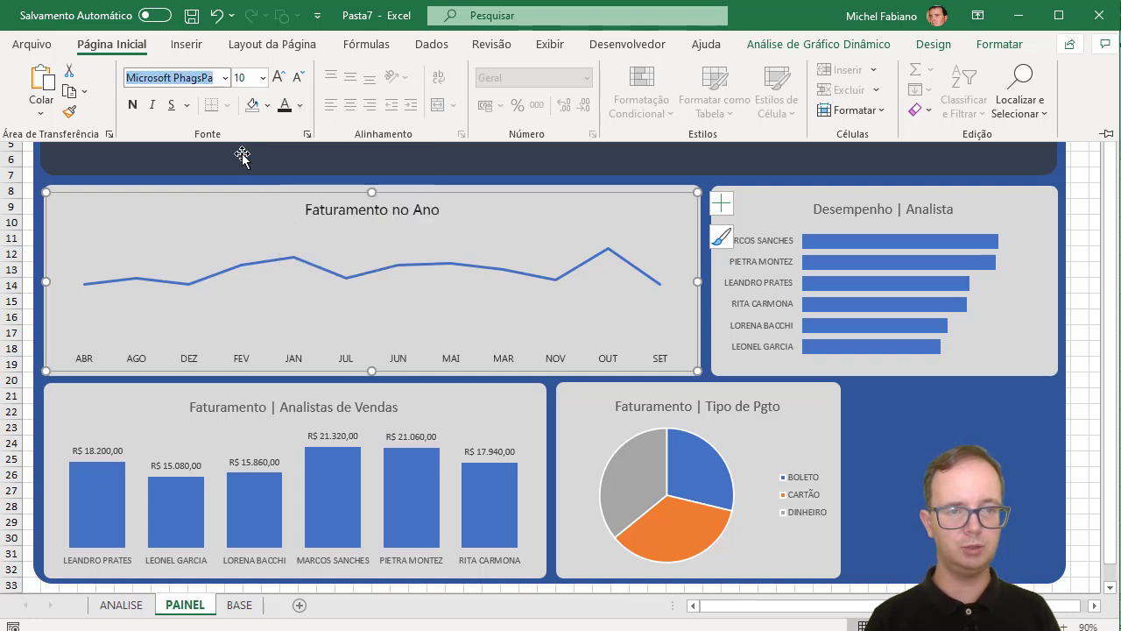
click(132, 105)
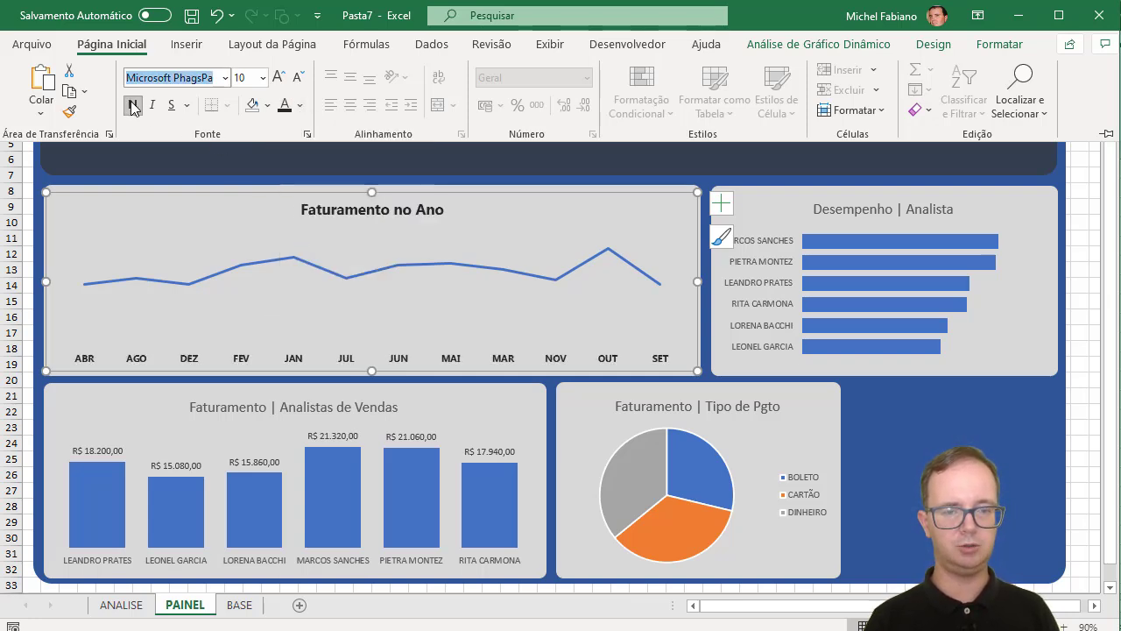
key(Escape)
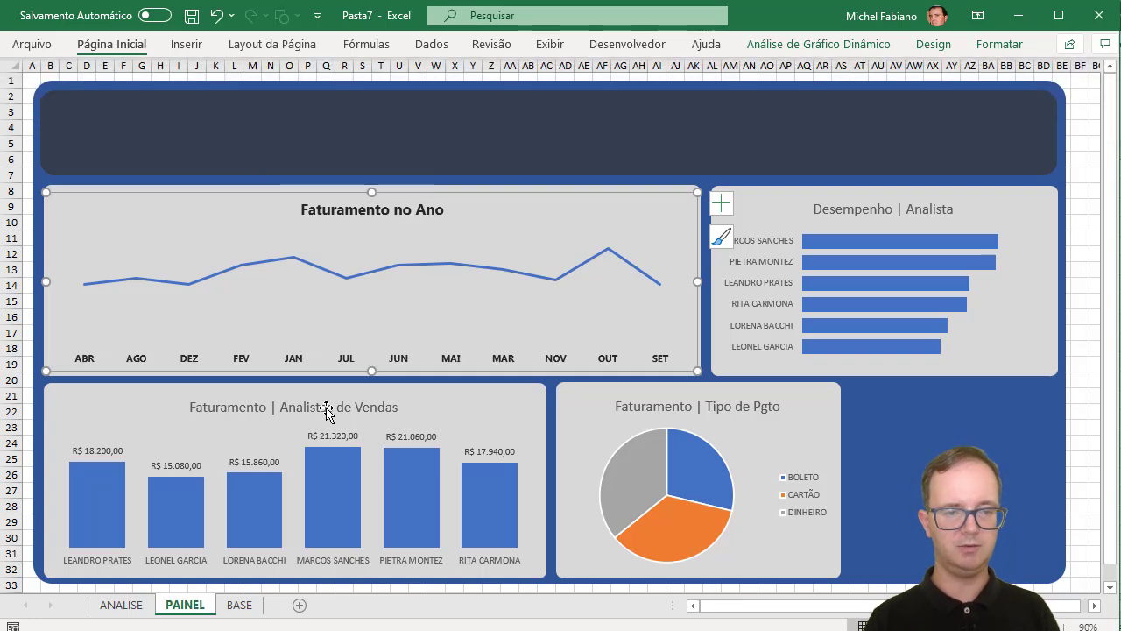
- Make the Analistas de Vendas bar chart text bold Microsoft PhagsPa
click(444, 400)
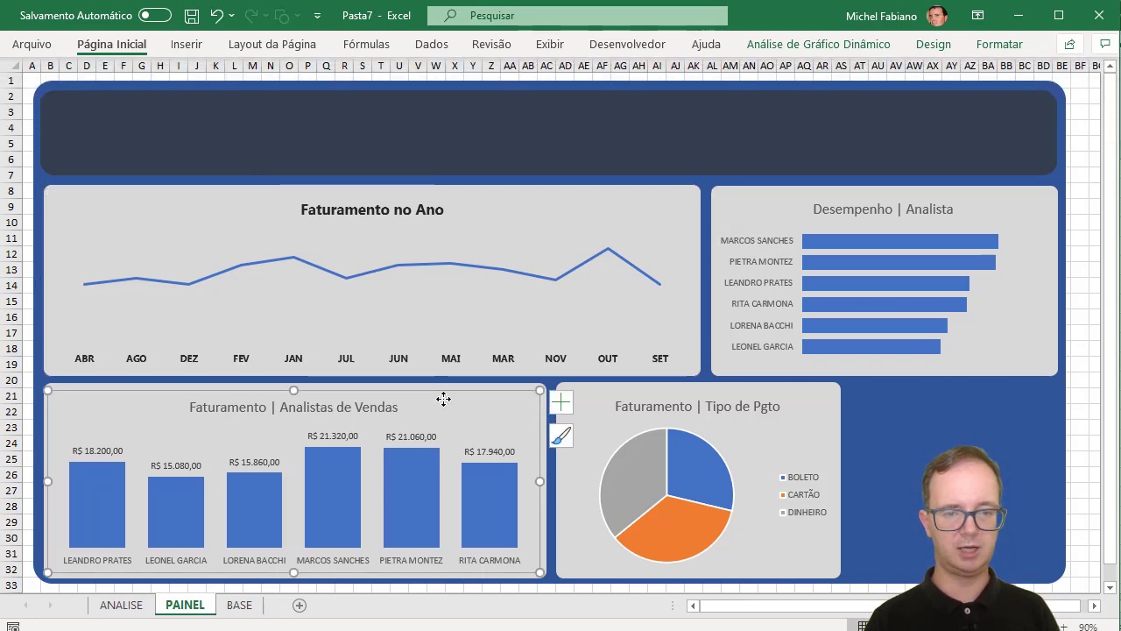
click(125, 46)
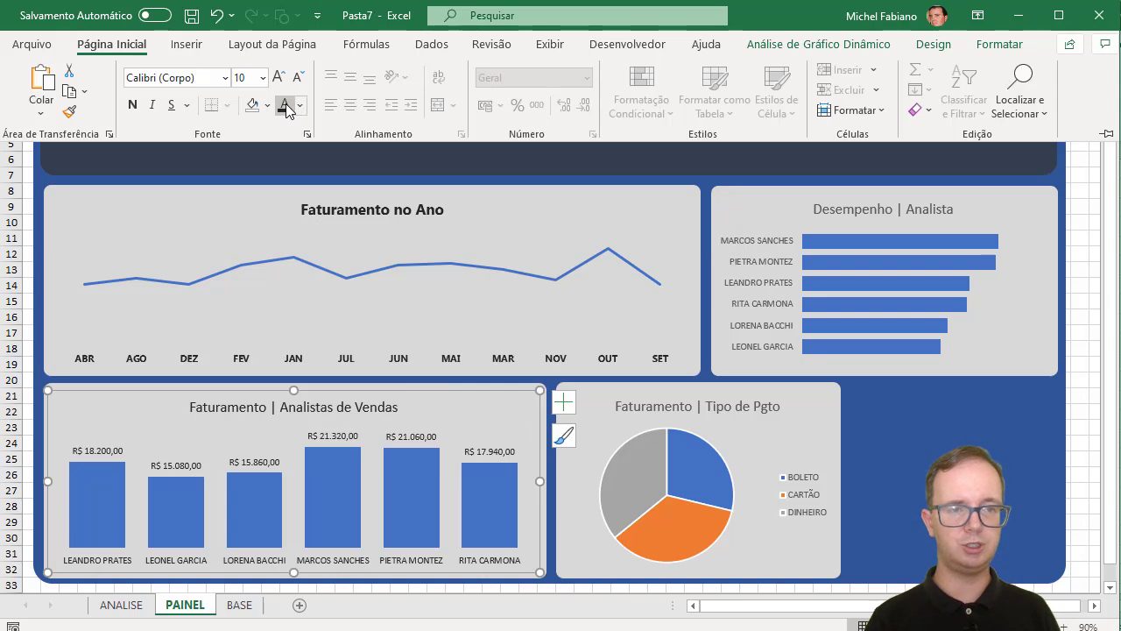
click(133, 104)
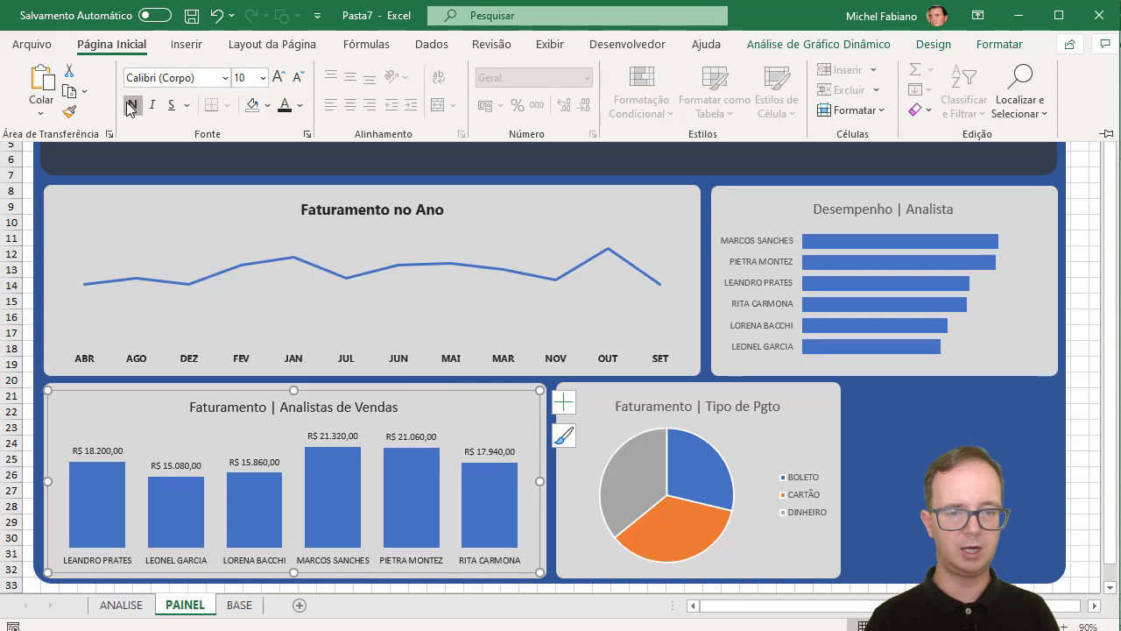
click(224, 78)
click(221, 203)
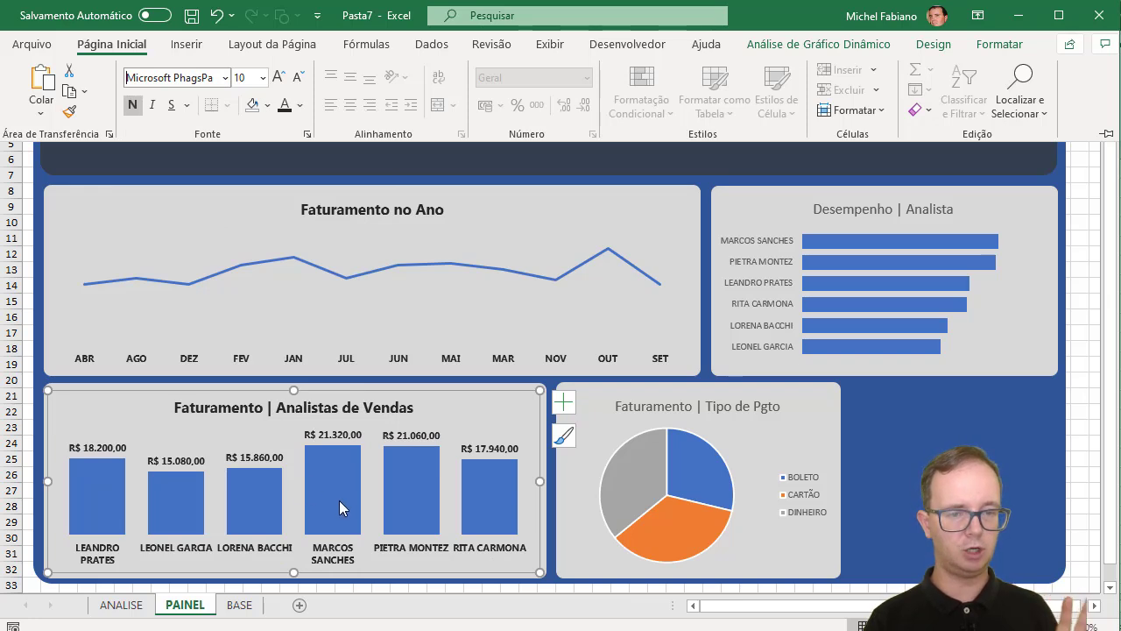
- Shrink the analyst name labels to size 8 so each fits on one line
click(348, 558)
click(348, 558)
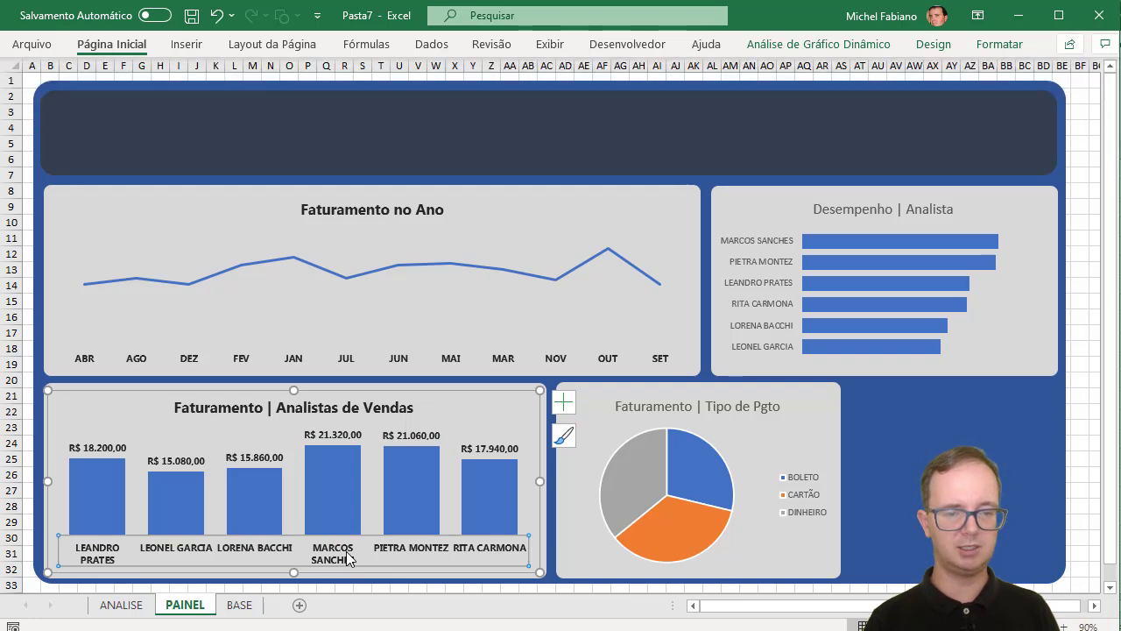
click(111, 43)
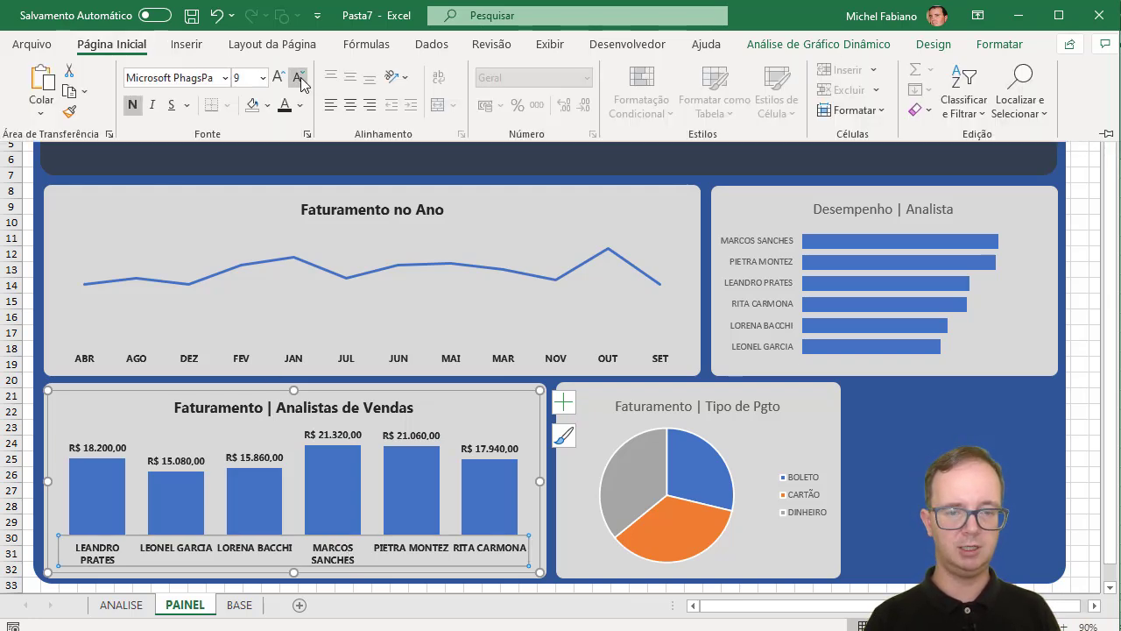
click(299, 77)
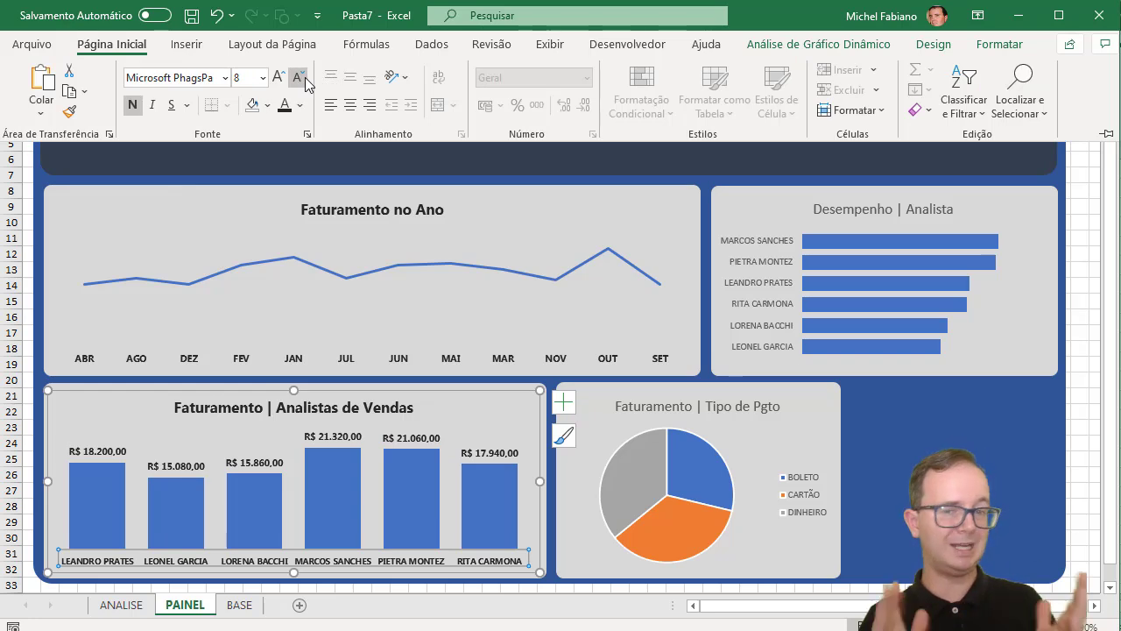
click(760, 440)
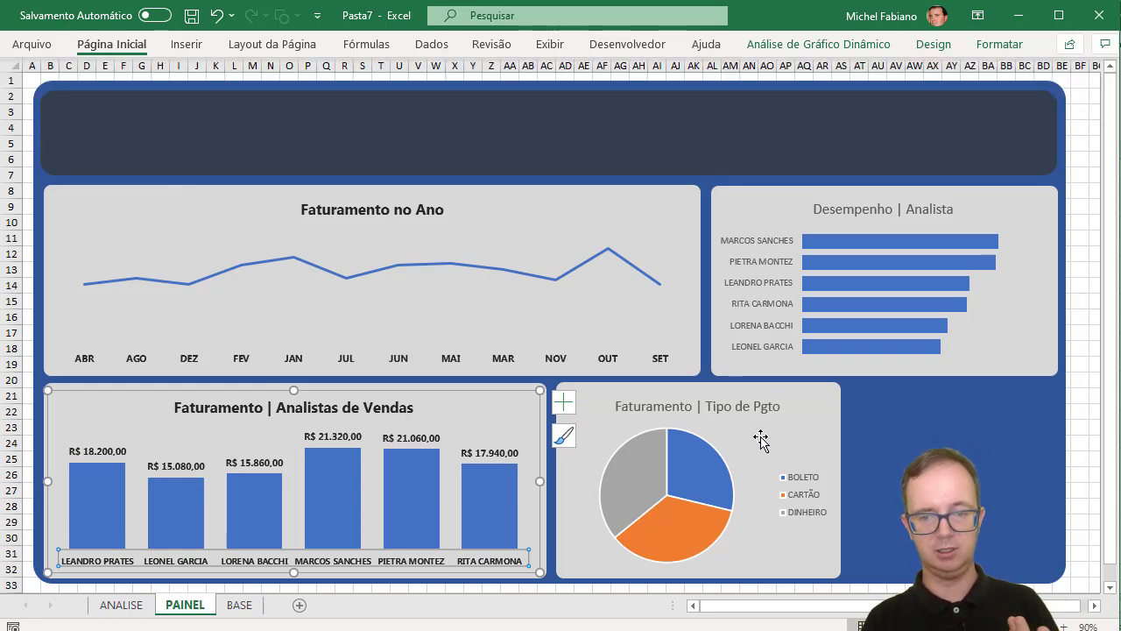
- Apply Microsoft PhagsPa and Negrito to the whole Desempenho | Analista chart
click(760, 436)
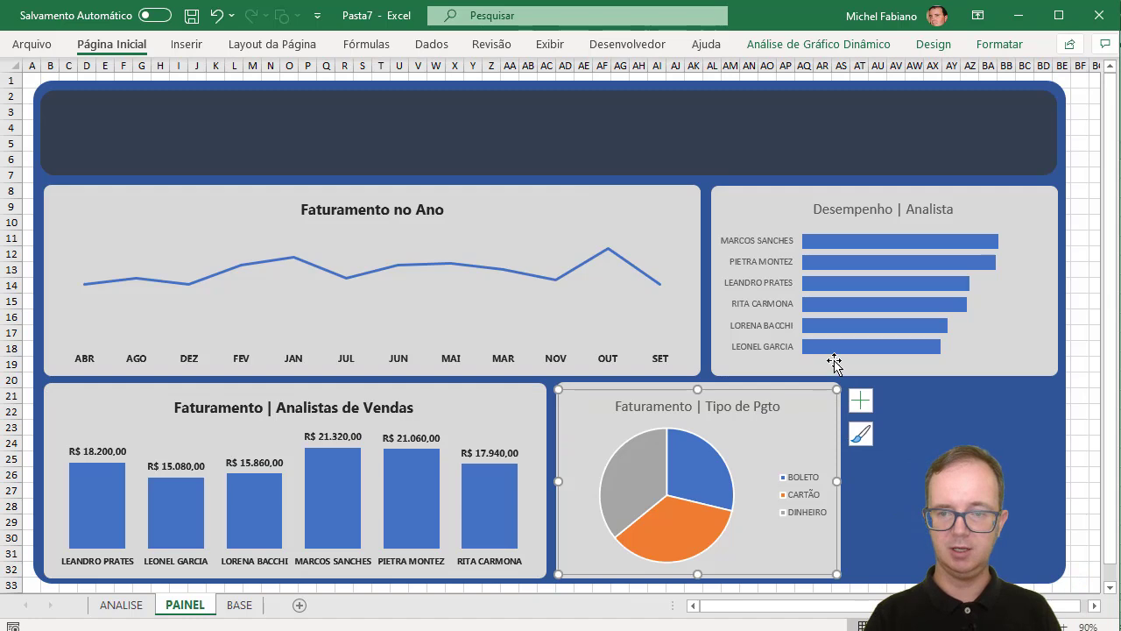
click(992, 313)
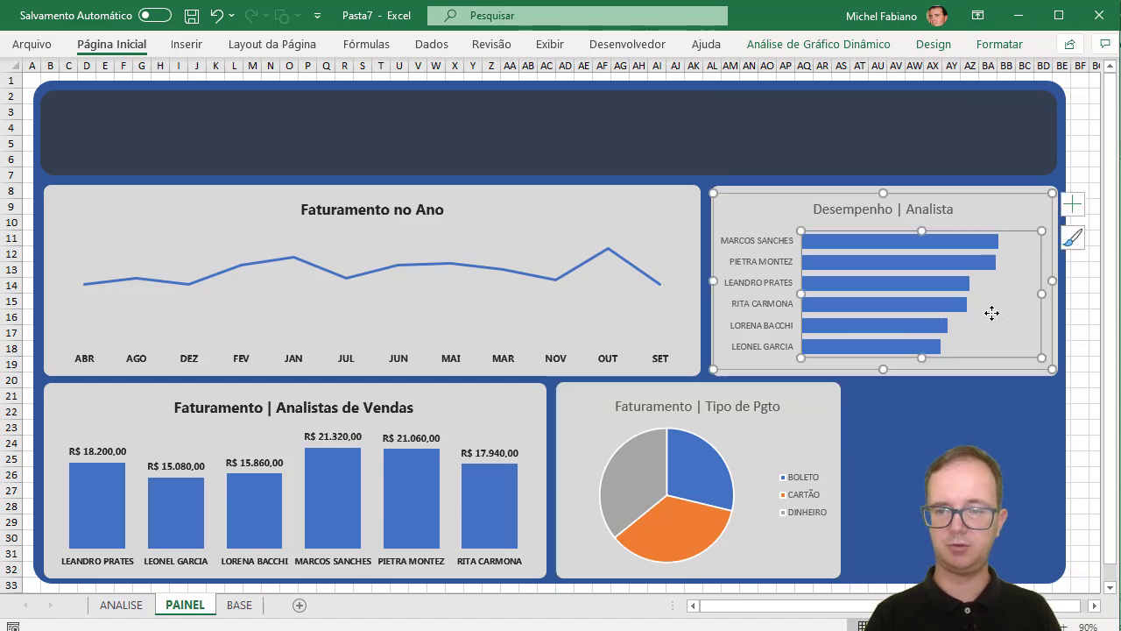
click(142, 50)
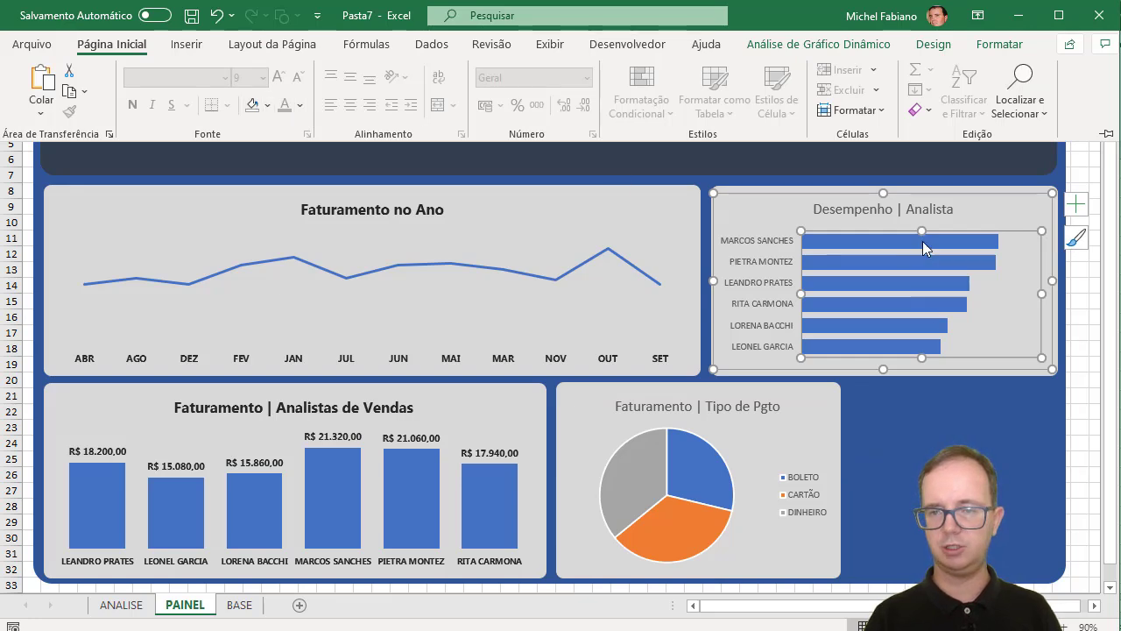
click(924, 200)
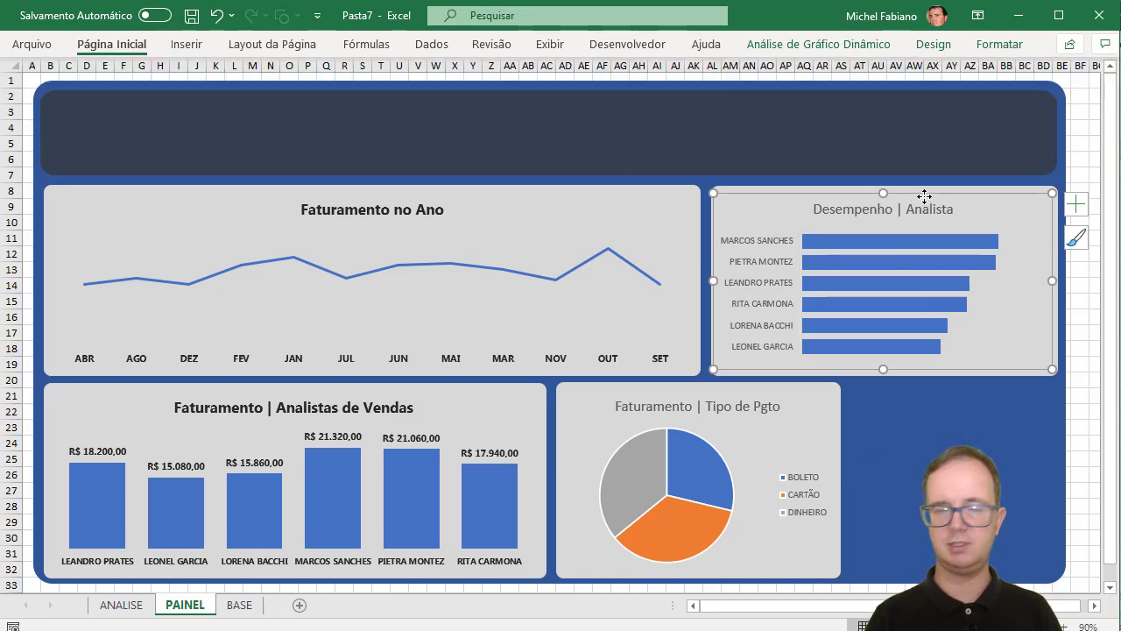
click(130, 45)
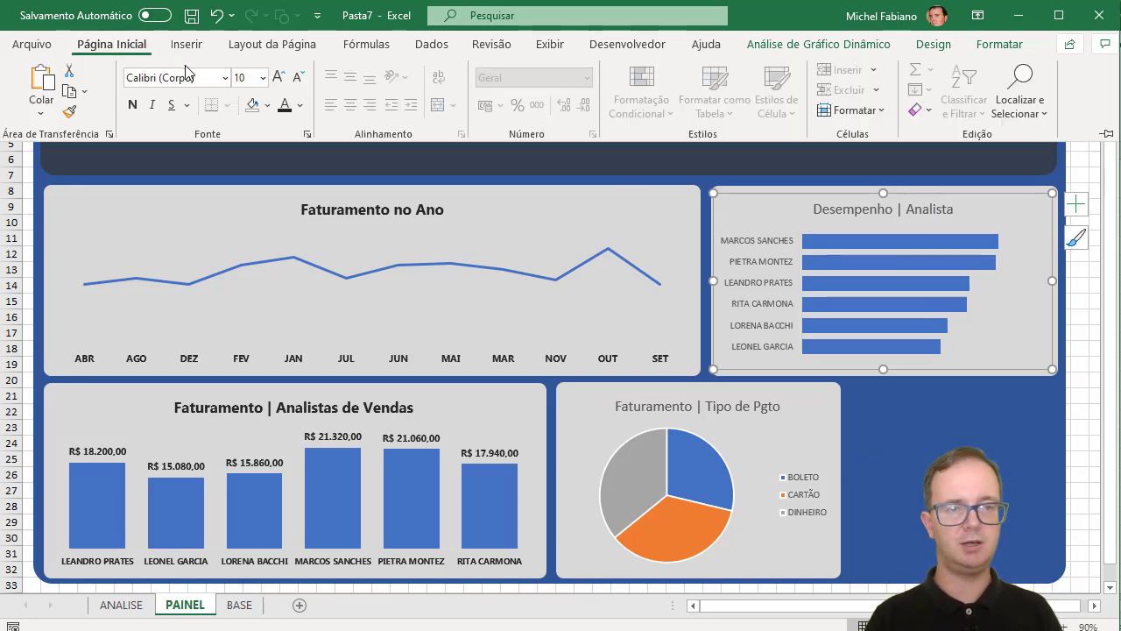
click(224, 78)
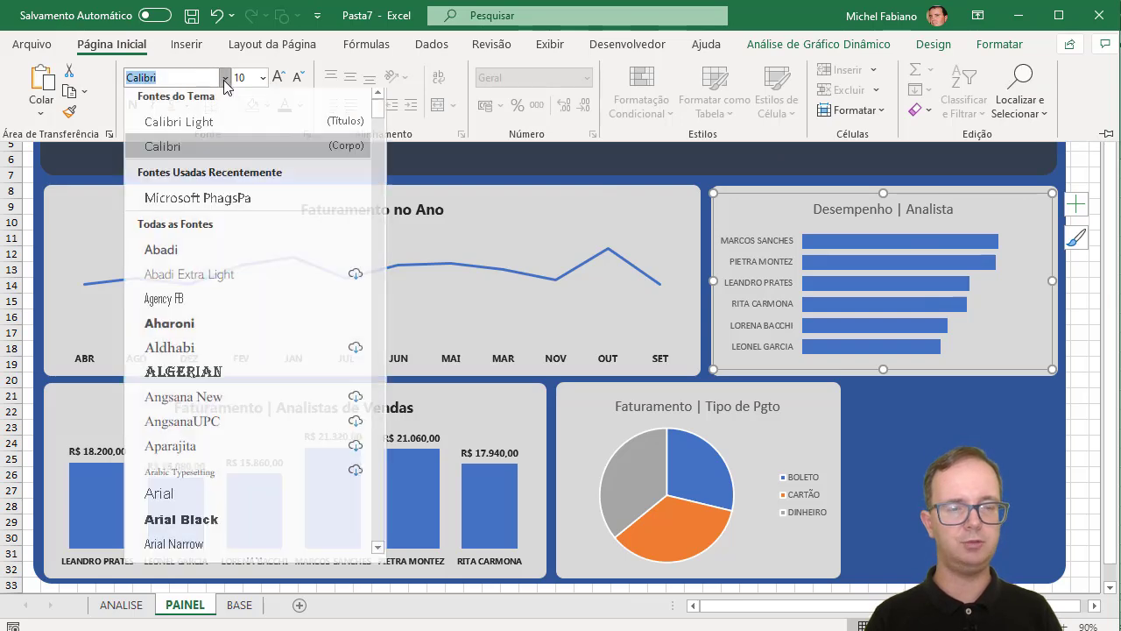
click(233, 205)
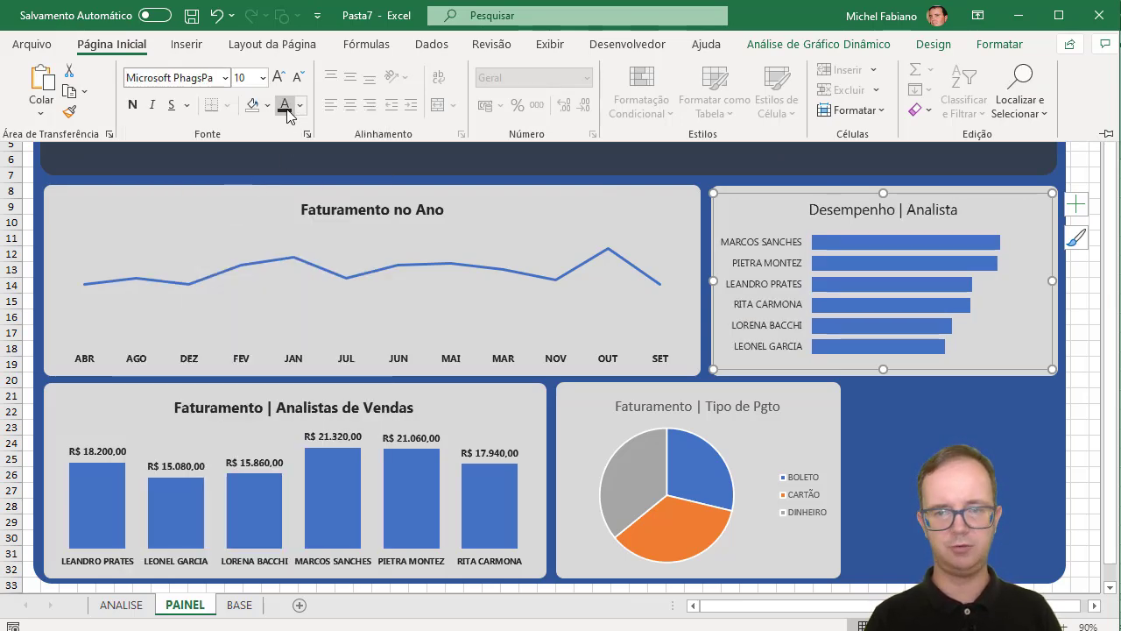
click(132, 106)
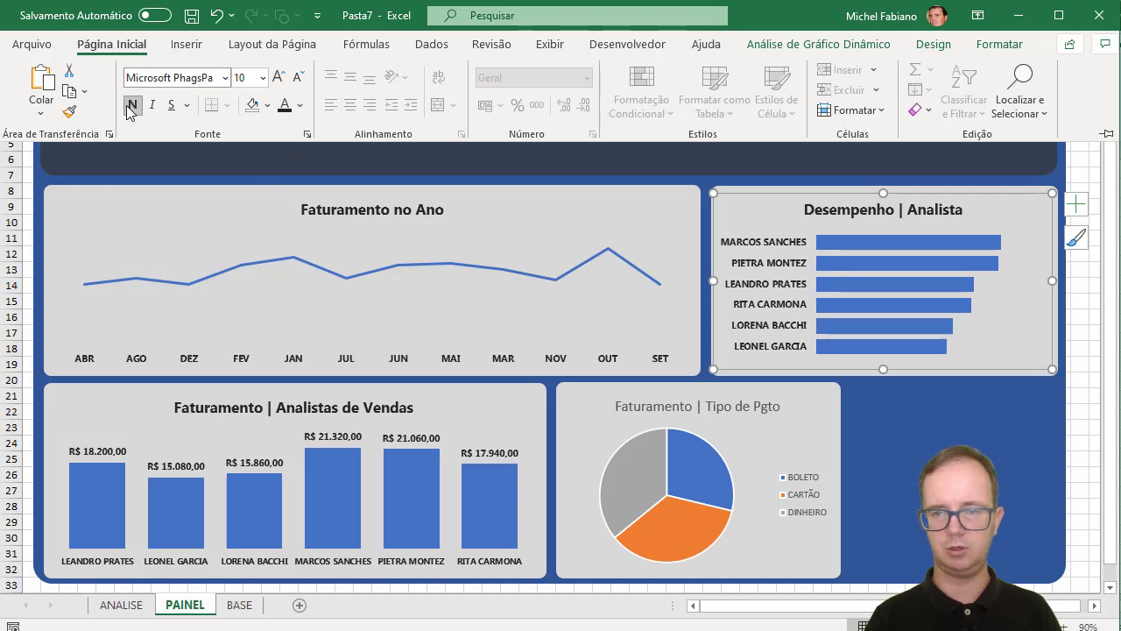
- Make the Tipo de Pgto pie chart's text bold Microsoft PhagsPa
click(822, 428)
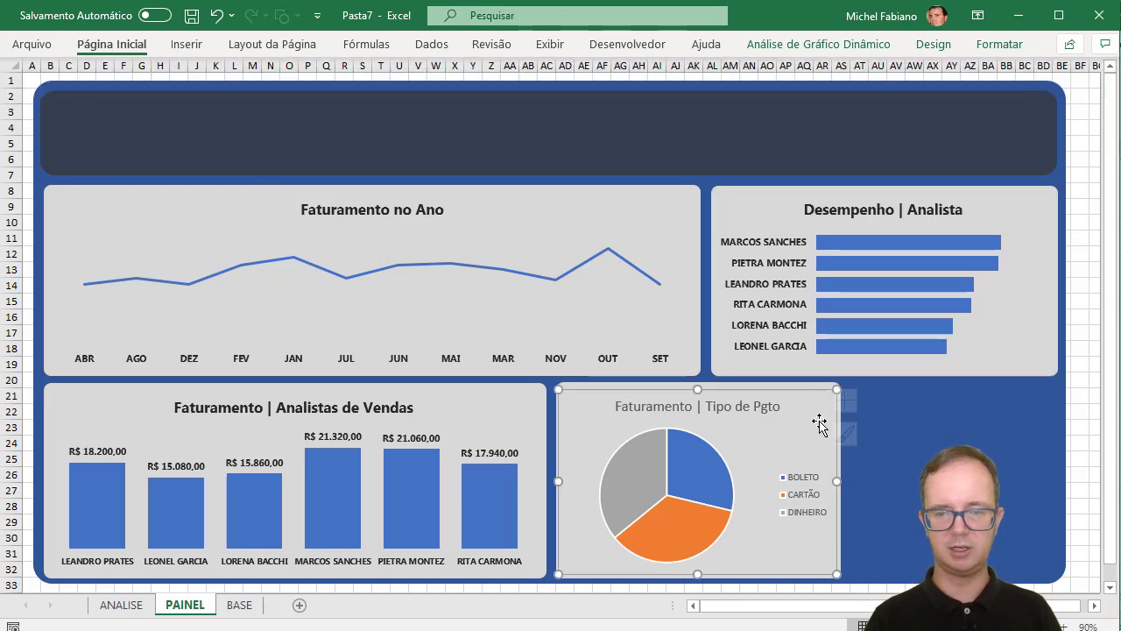
click(143, 49)
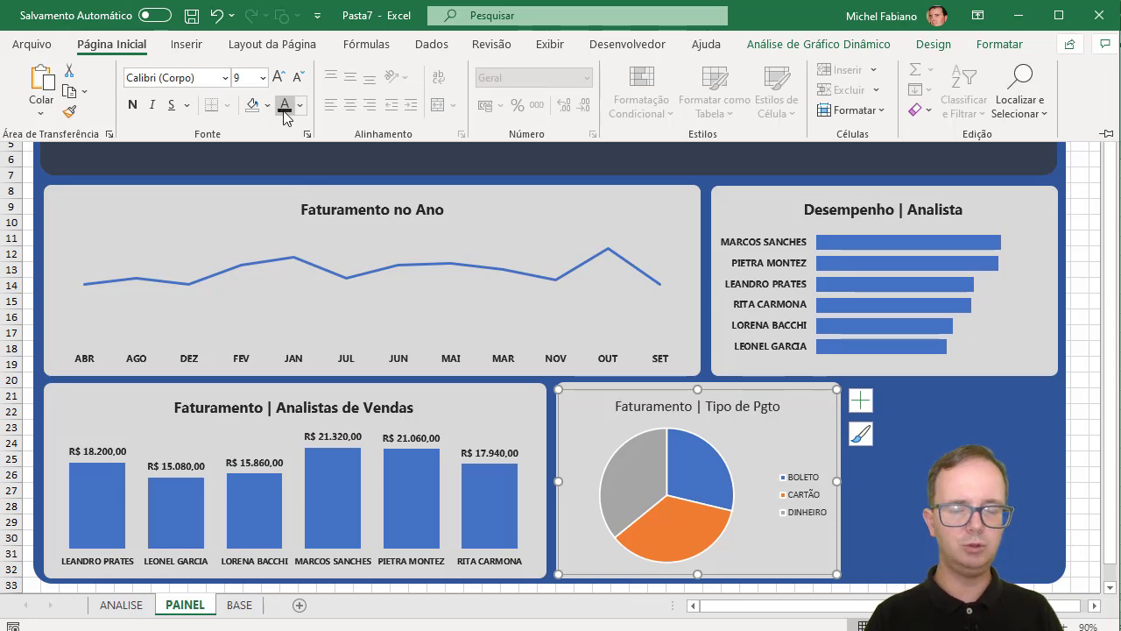
click(132, 107)
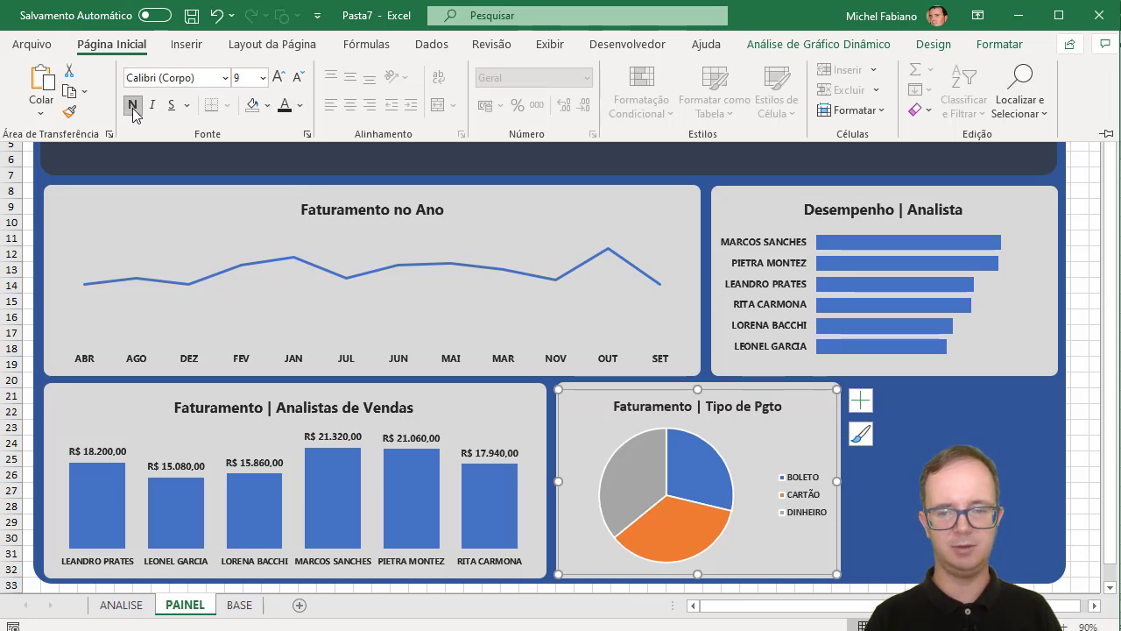
click(225, 78)
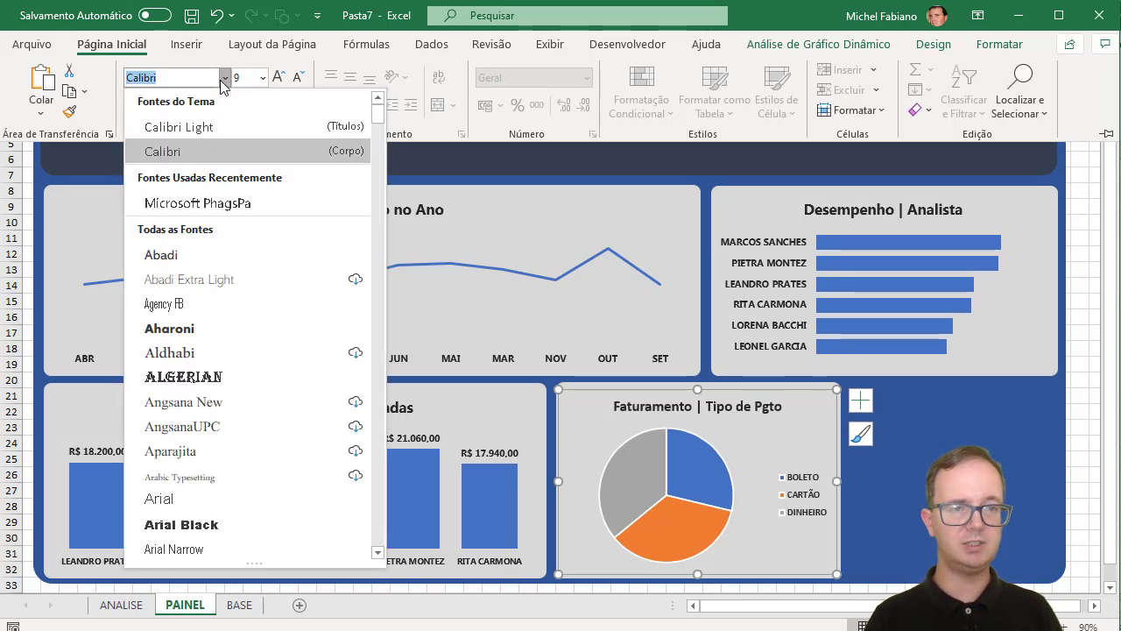
click(199, 211)
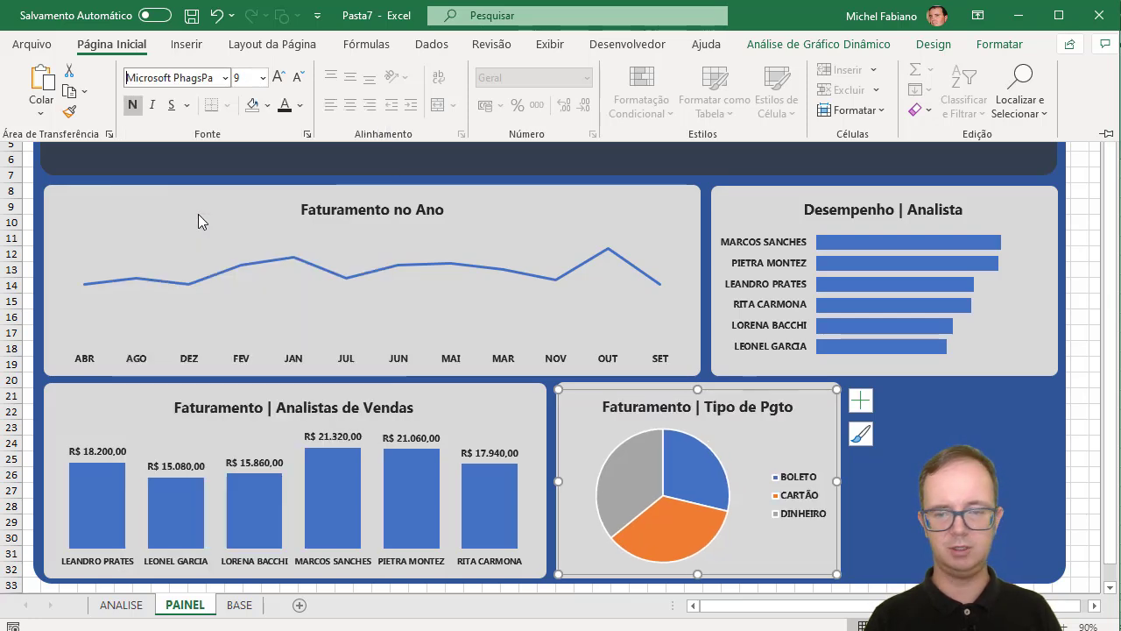
- Delete the pie chart's legend so the pie grows larger
key(ctrl+F1)
click(793, 484)
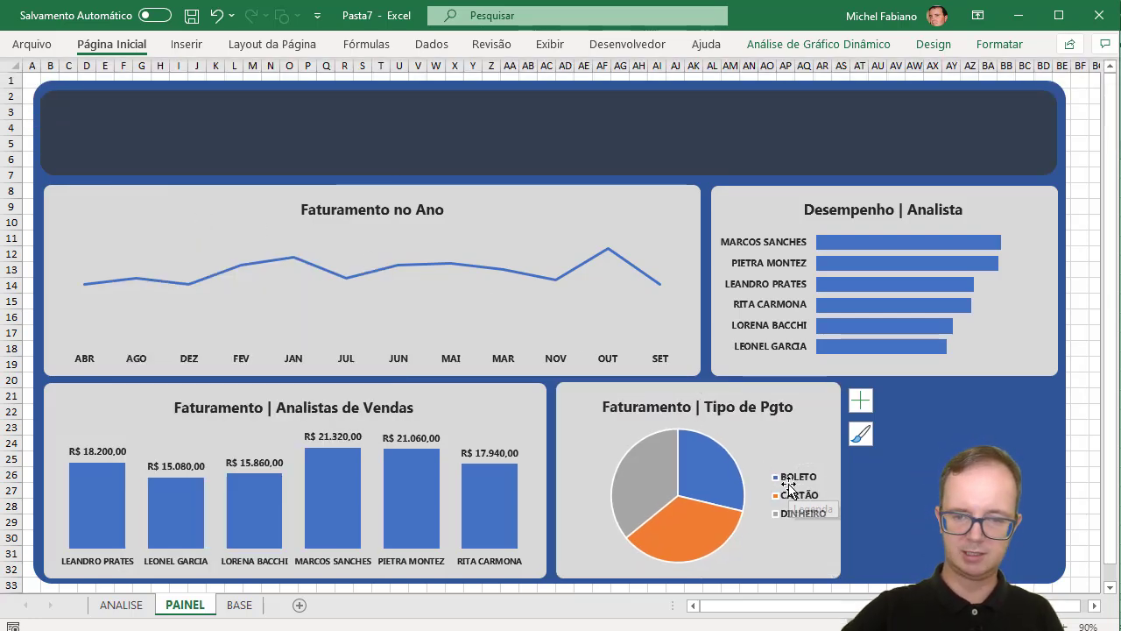
click(789, 486)
key(Delete)
click(711, 471)
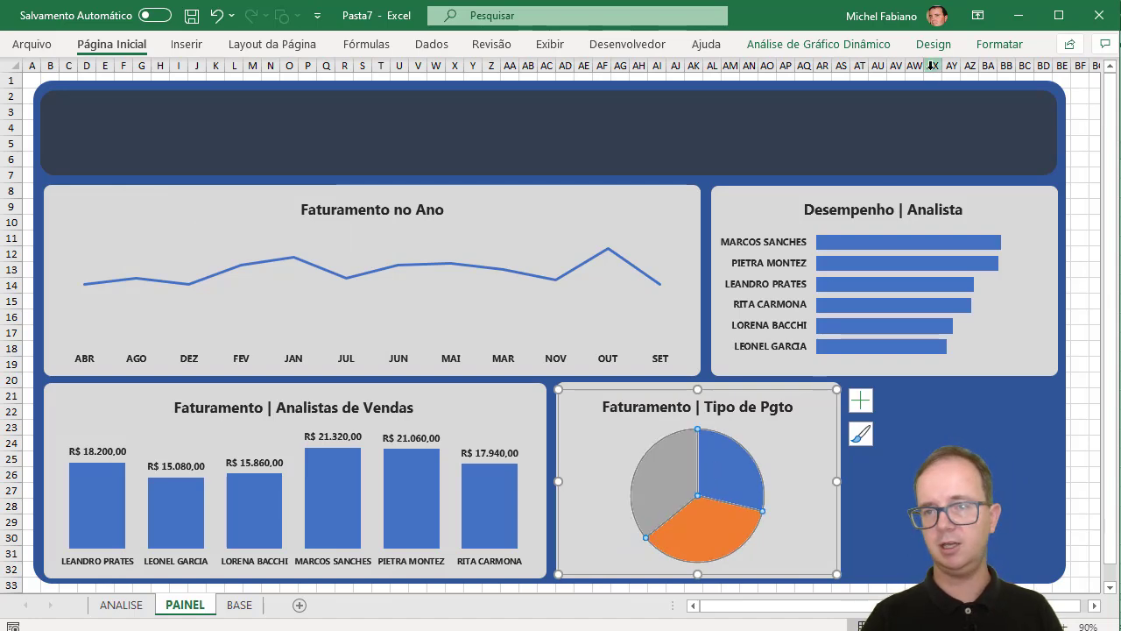
- Apply a pie layout with percentage labels and a monochromatic blue colour scheme
double_click(876, 44)
click(933, 43)
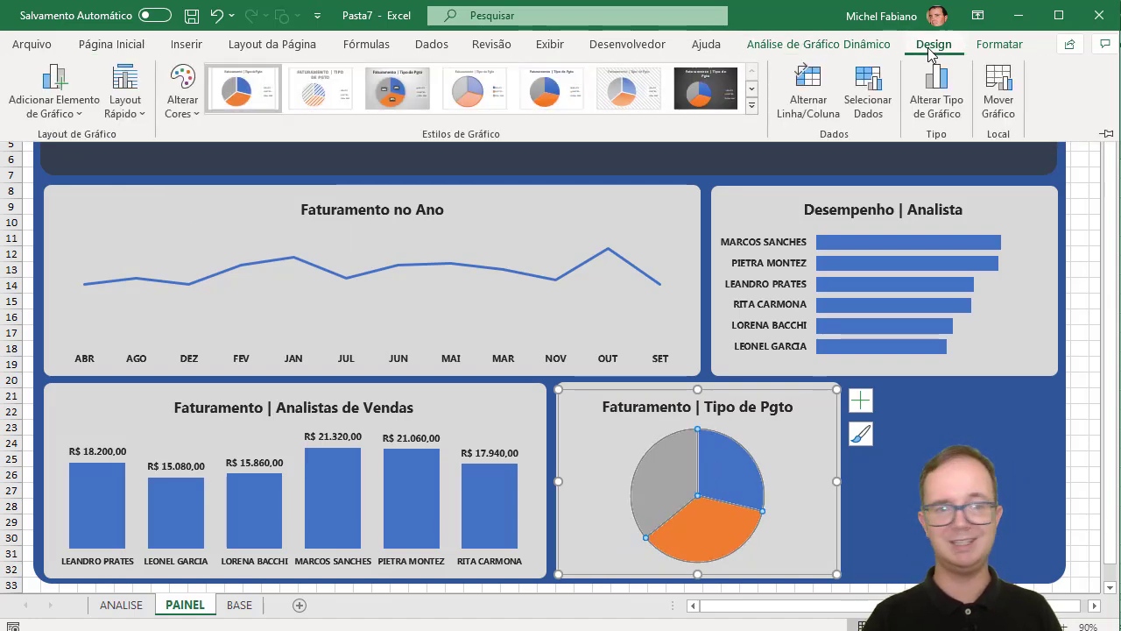
click(125, 96)
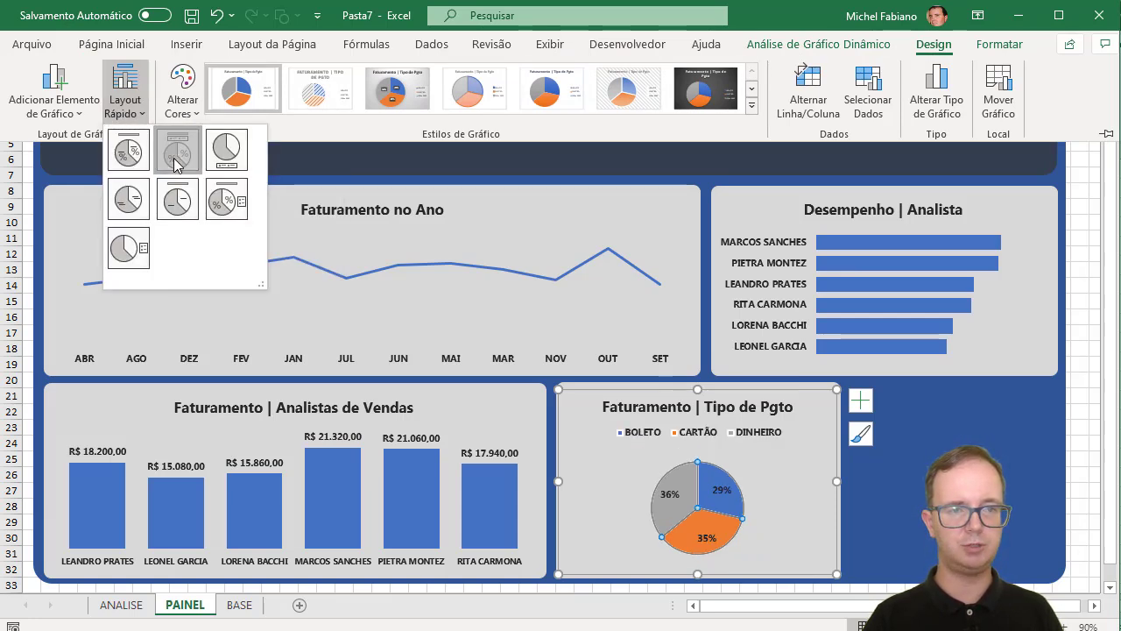
click(182, 87)
click(183, 88)
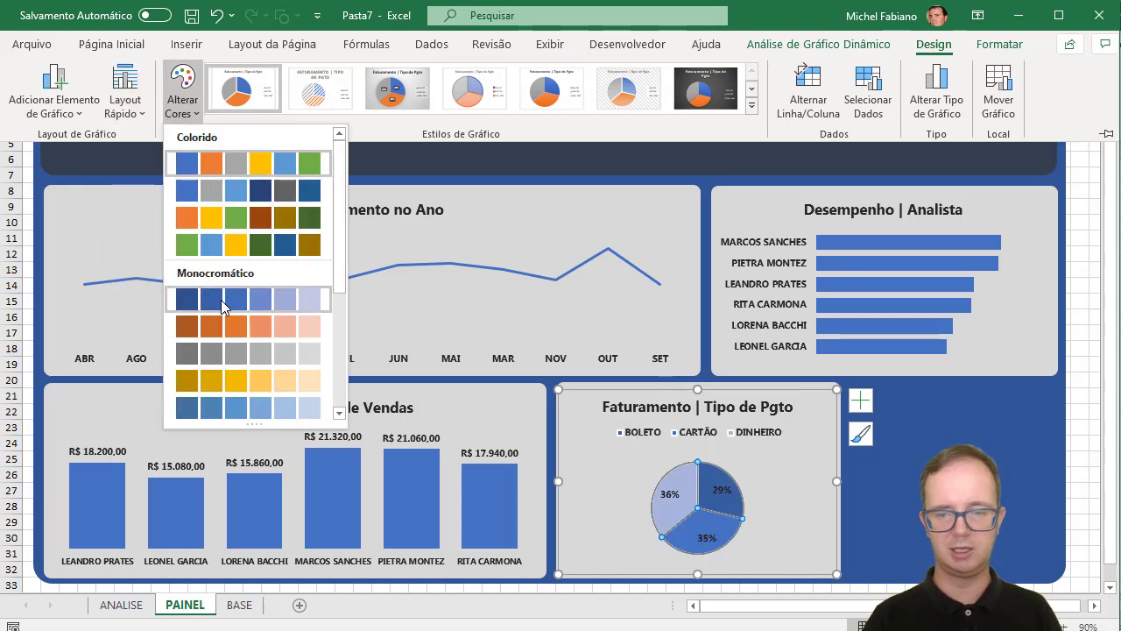
click(219, 301)
- Show the pie's data labels as callouts, delete its legend, and deselect everything
click(854, 404)
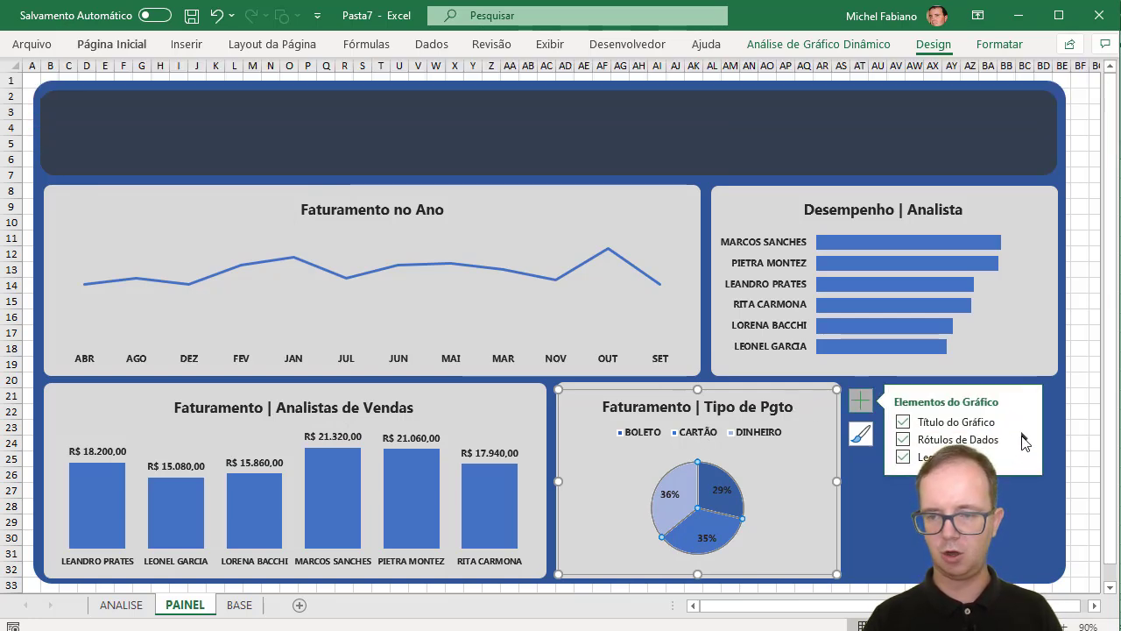
click(1025, 440)
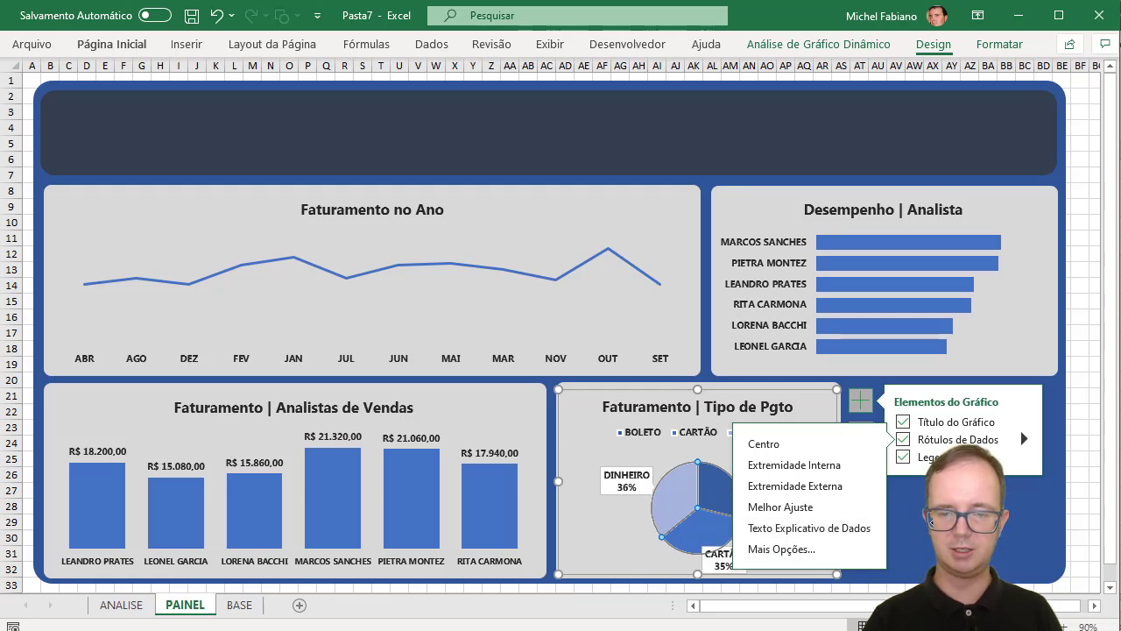
click(894, 508)
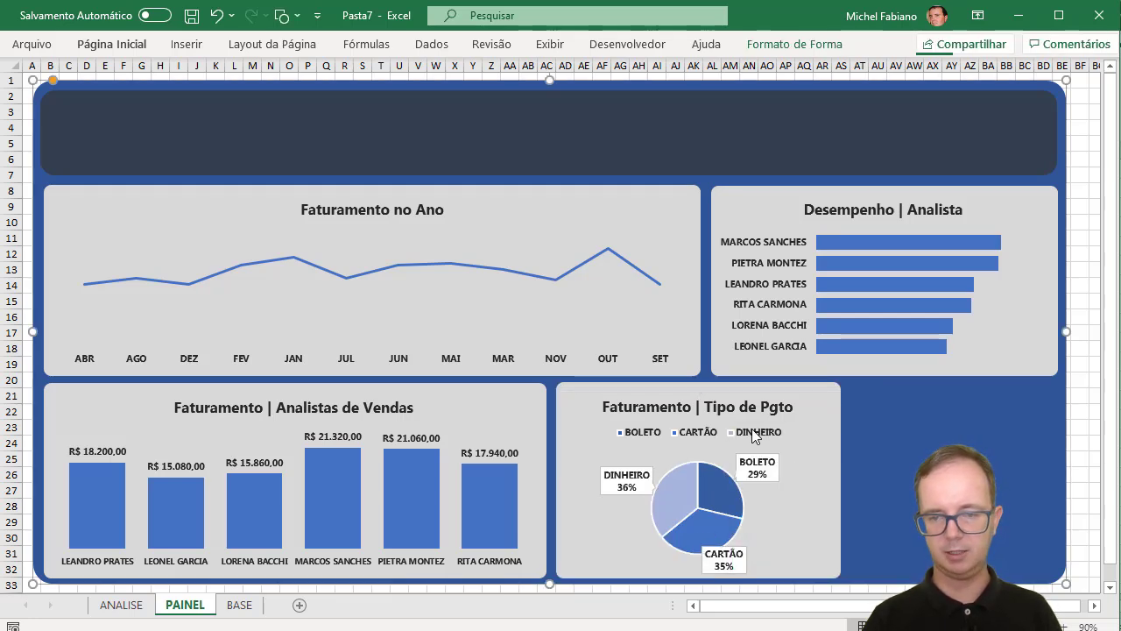
click(754, 435)
key(Delete)
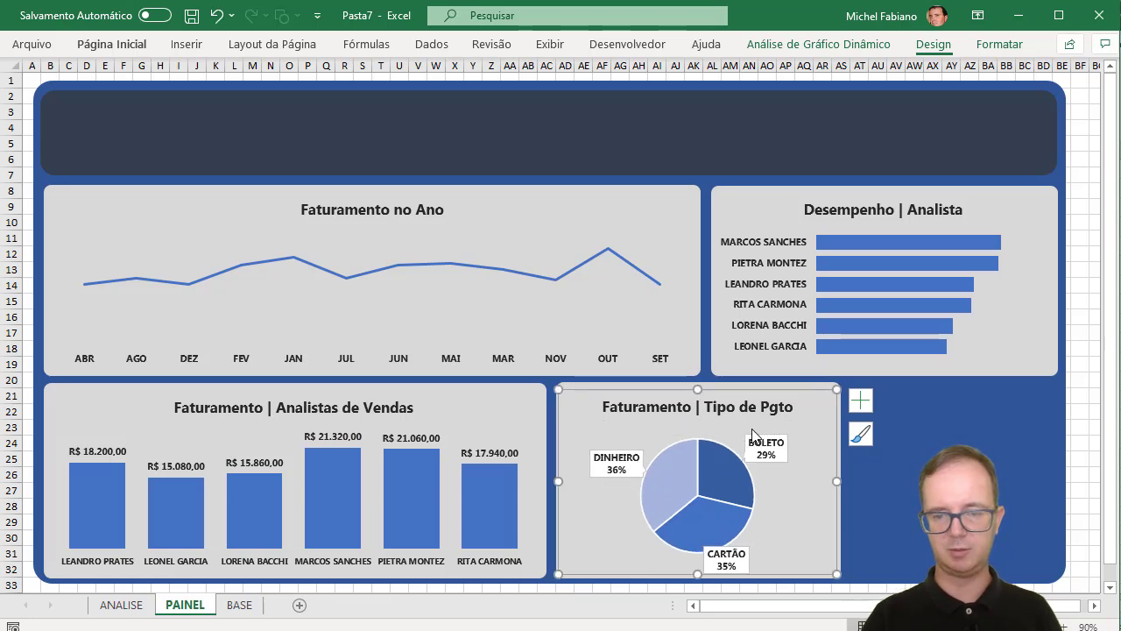
click(713, 449)
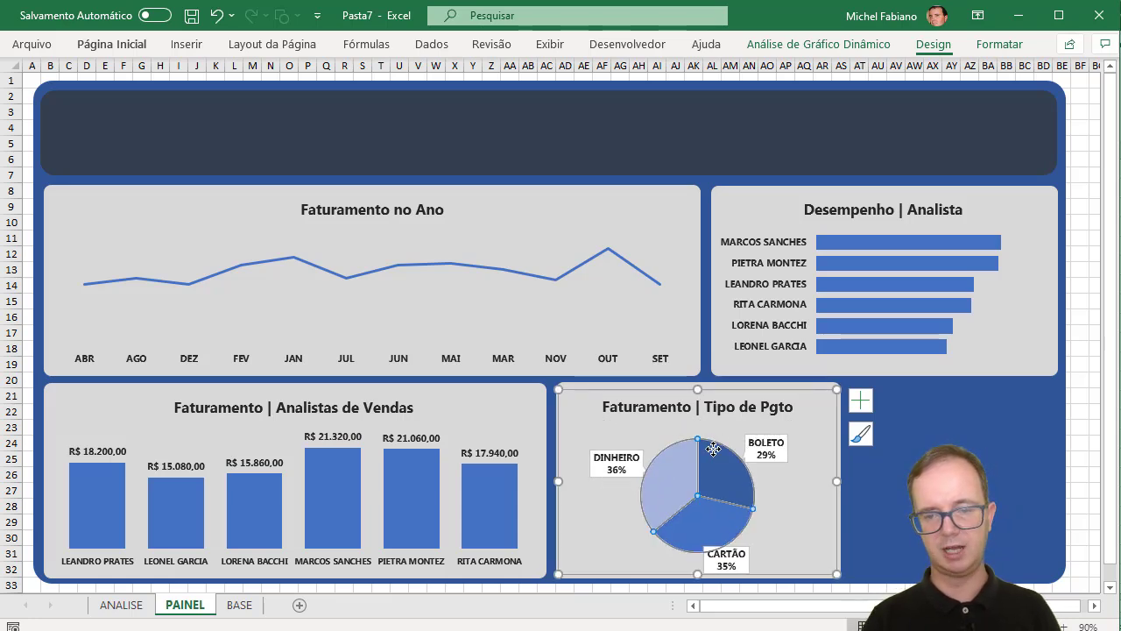
click(999, 44)
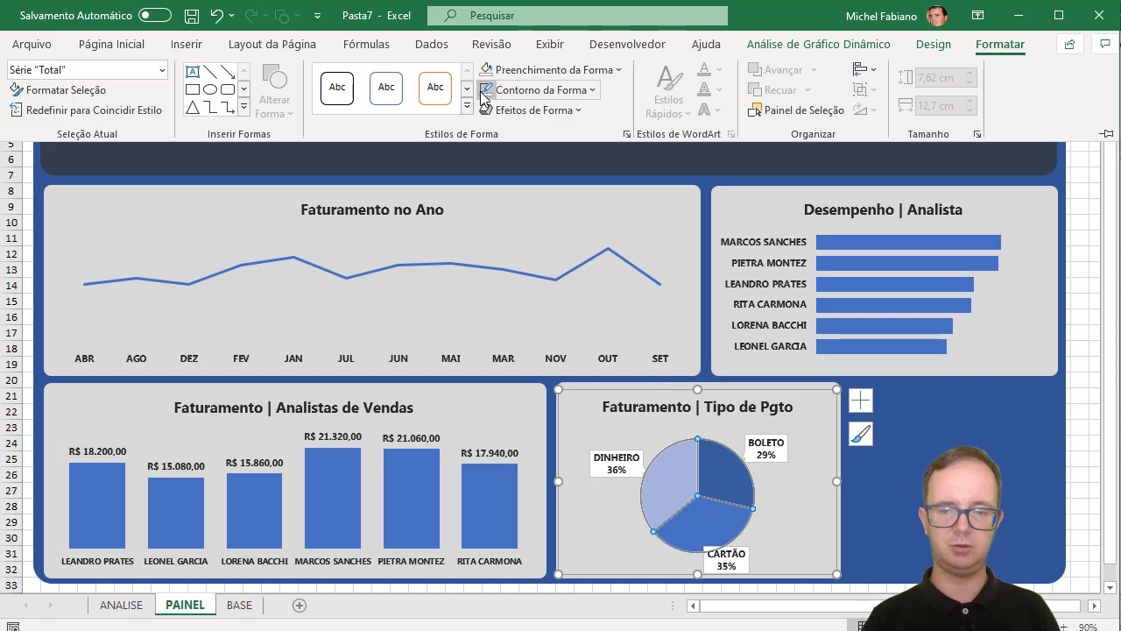
click(927, 430)
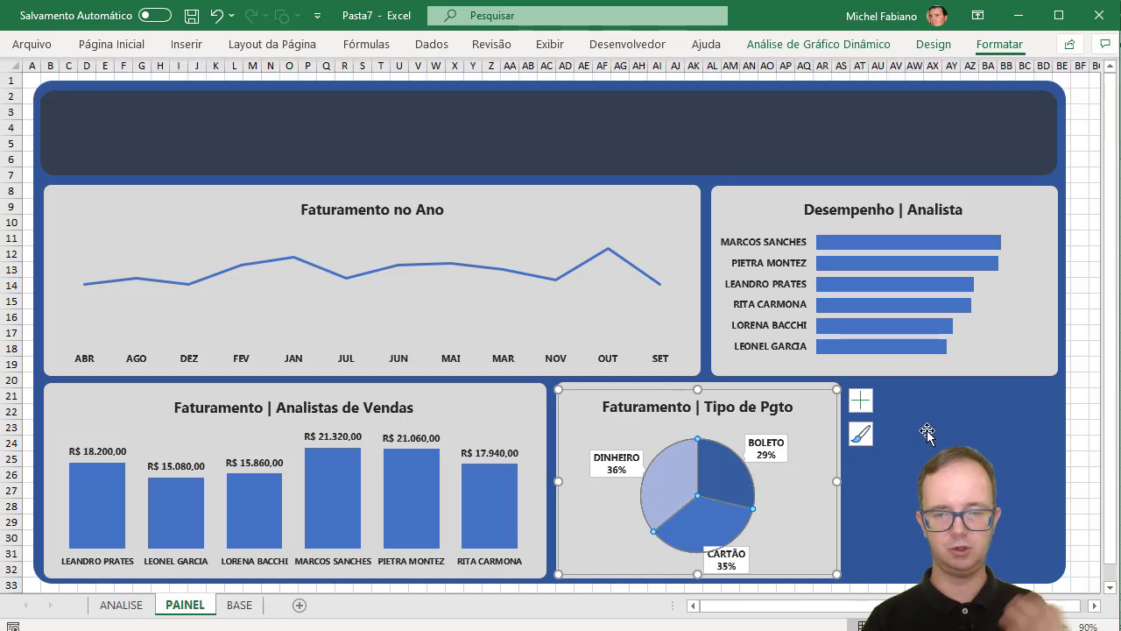
click(1079, 427)
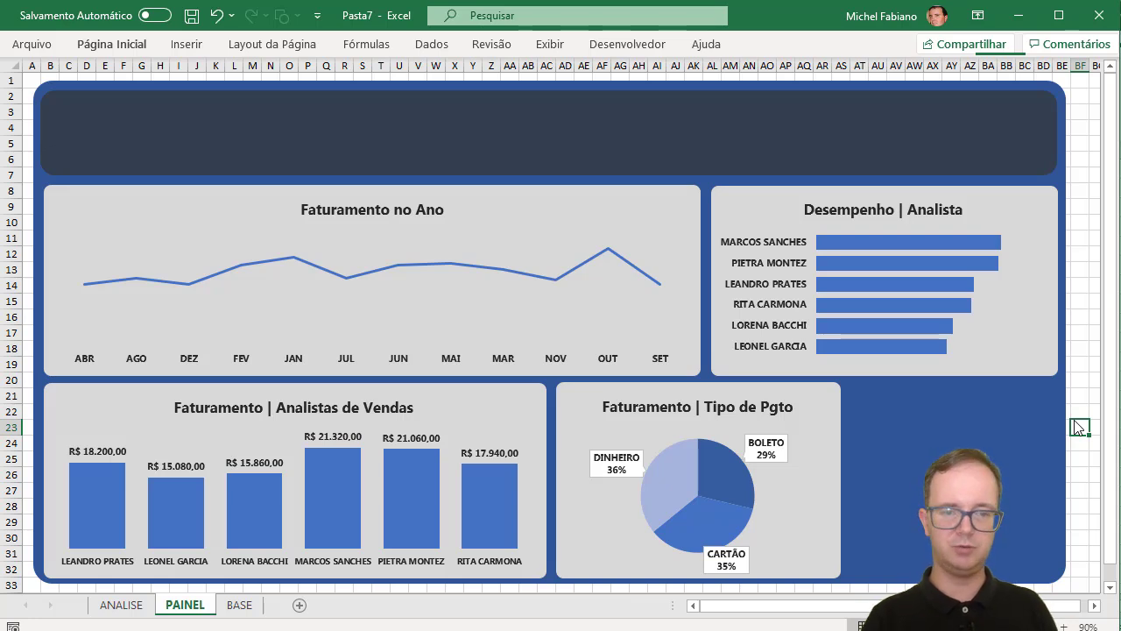
- Try placing a Caixa de Texto from Formas on the dashboard
click(186, 45)
click(218, 92)
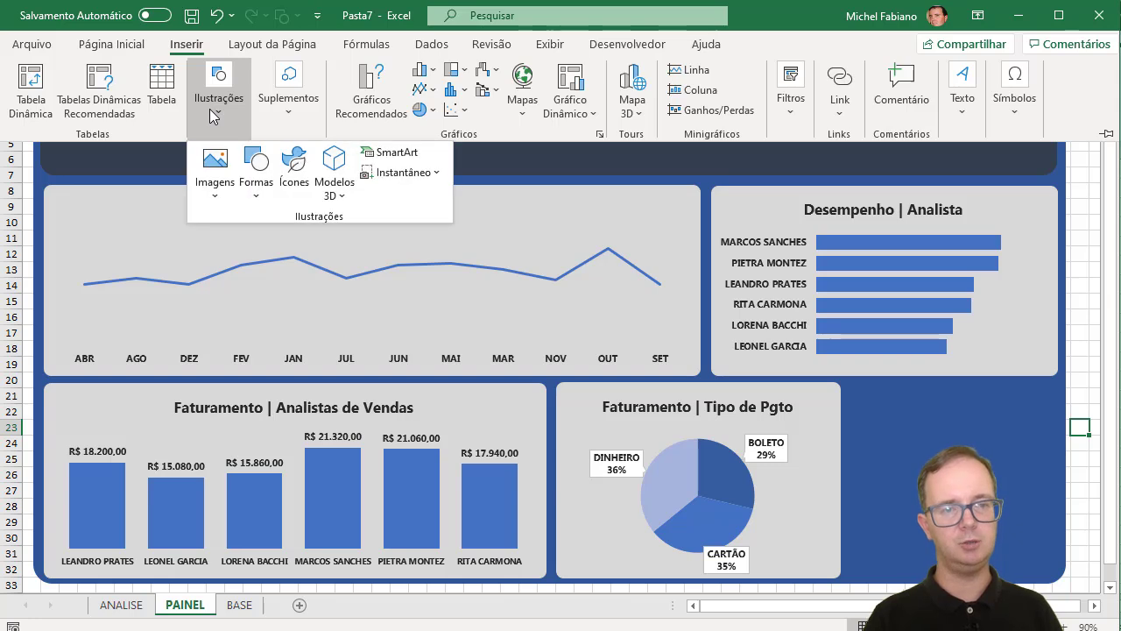
click(246, 198)
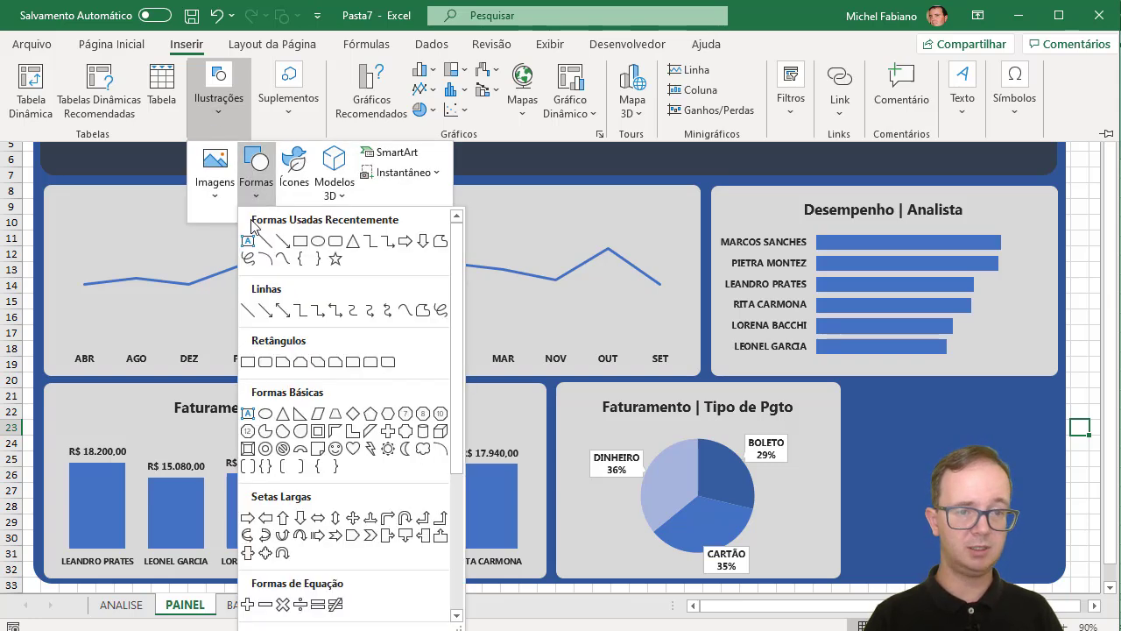
click(249, 241)
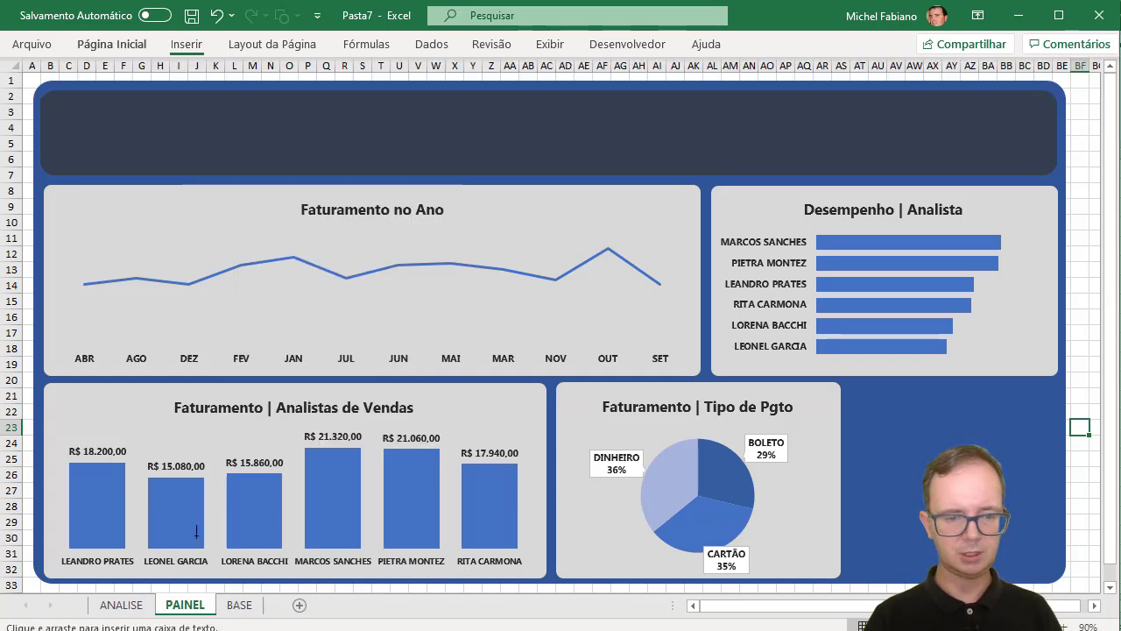
click(258, 585)
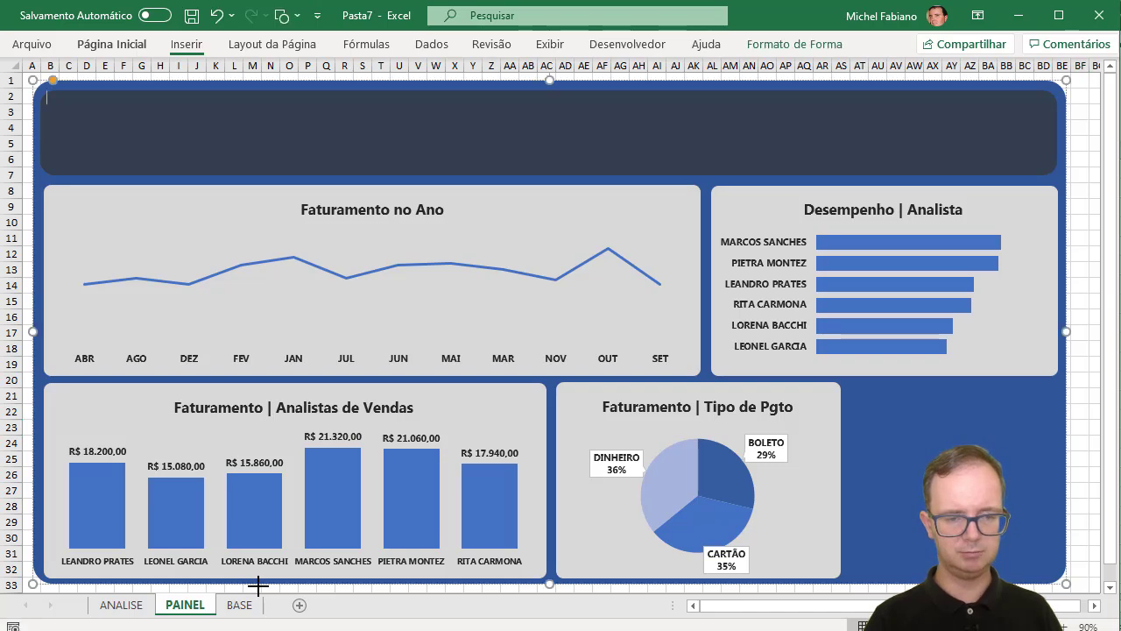
click(1095, 606)
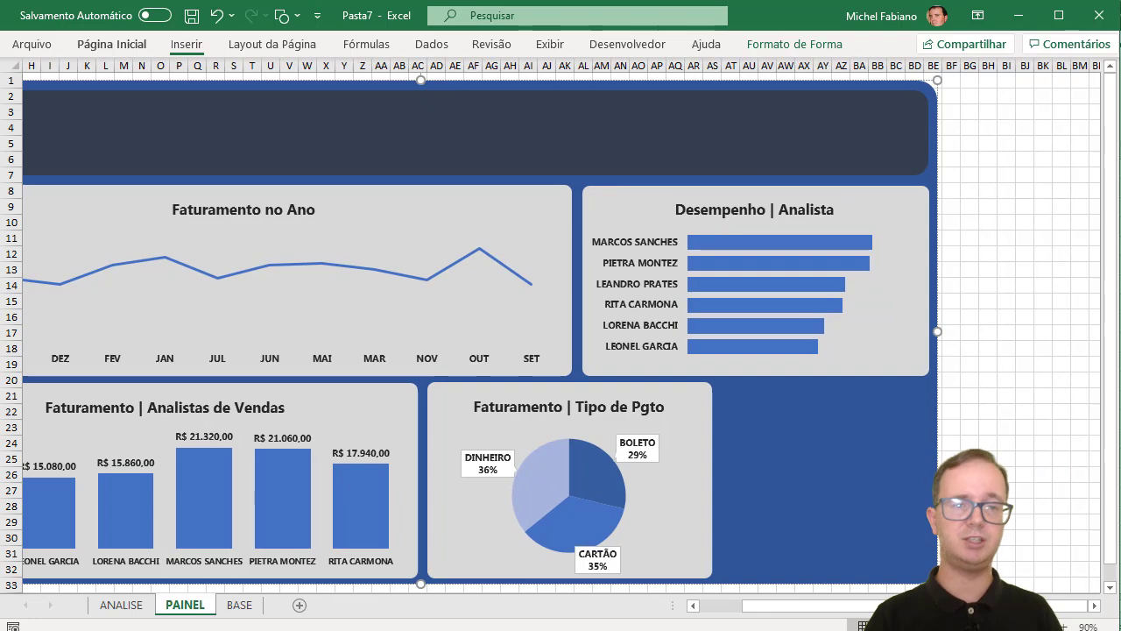
- Draw a text box right of the dashboard and type 'PAINEL DE DESEMPENHO'
click(185, 46)
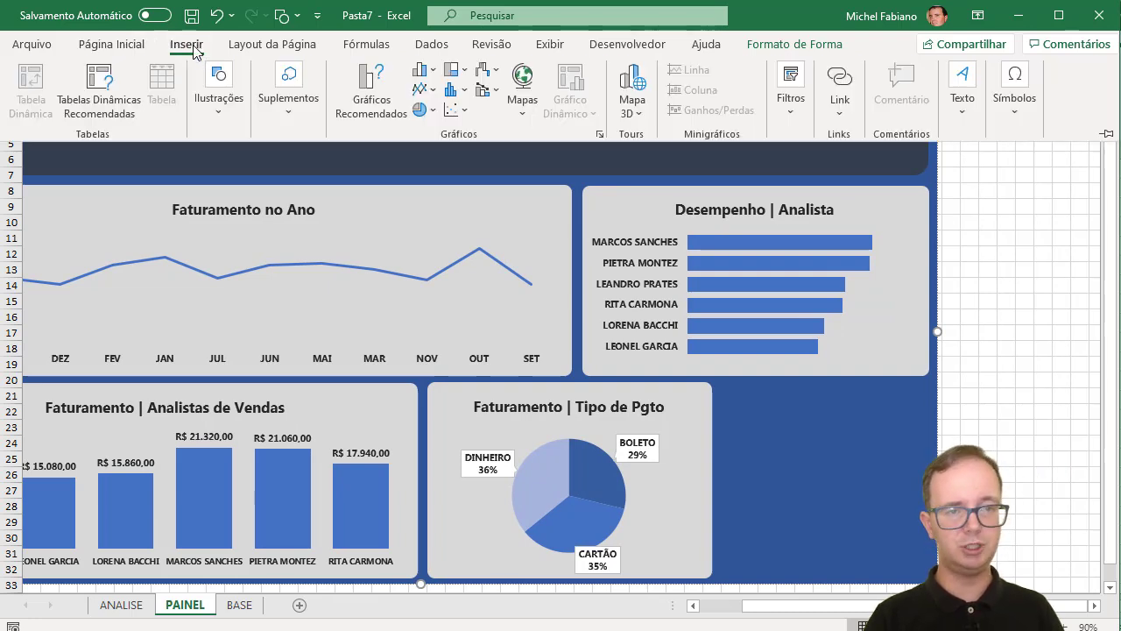
click(215, 99)
click(257, 189)
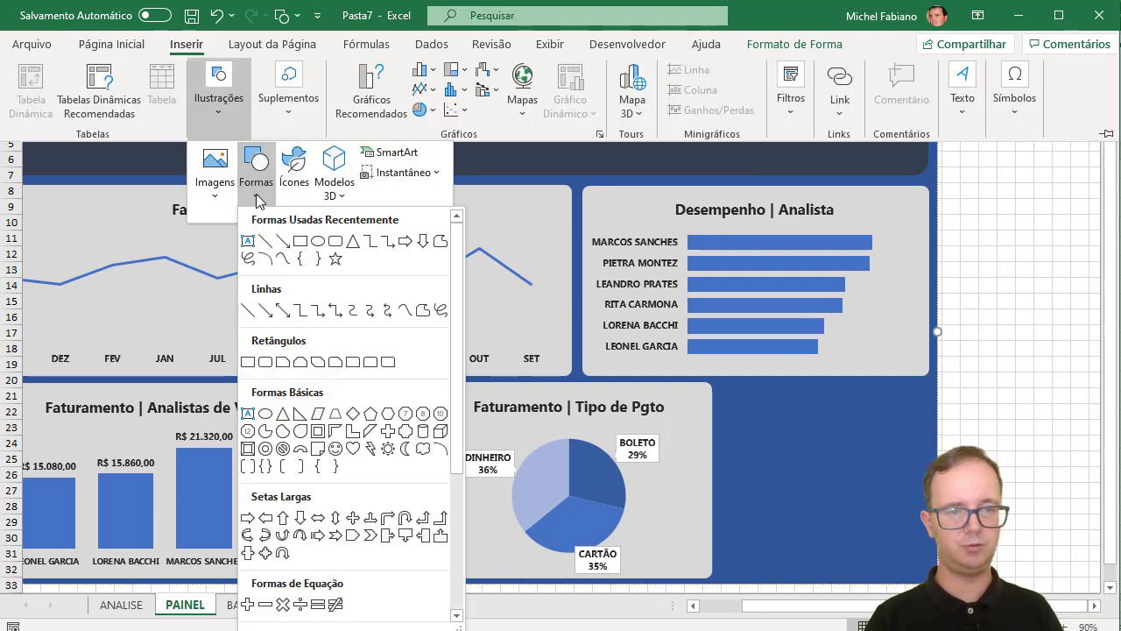
click(248, 259)
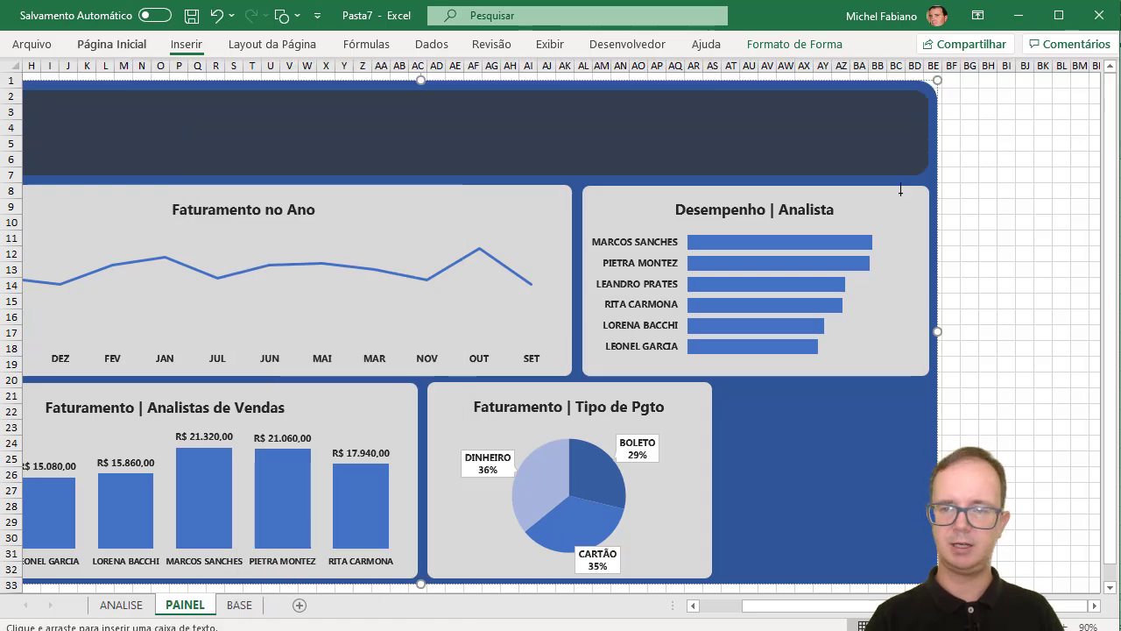
click(978, 153)
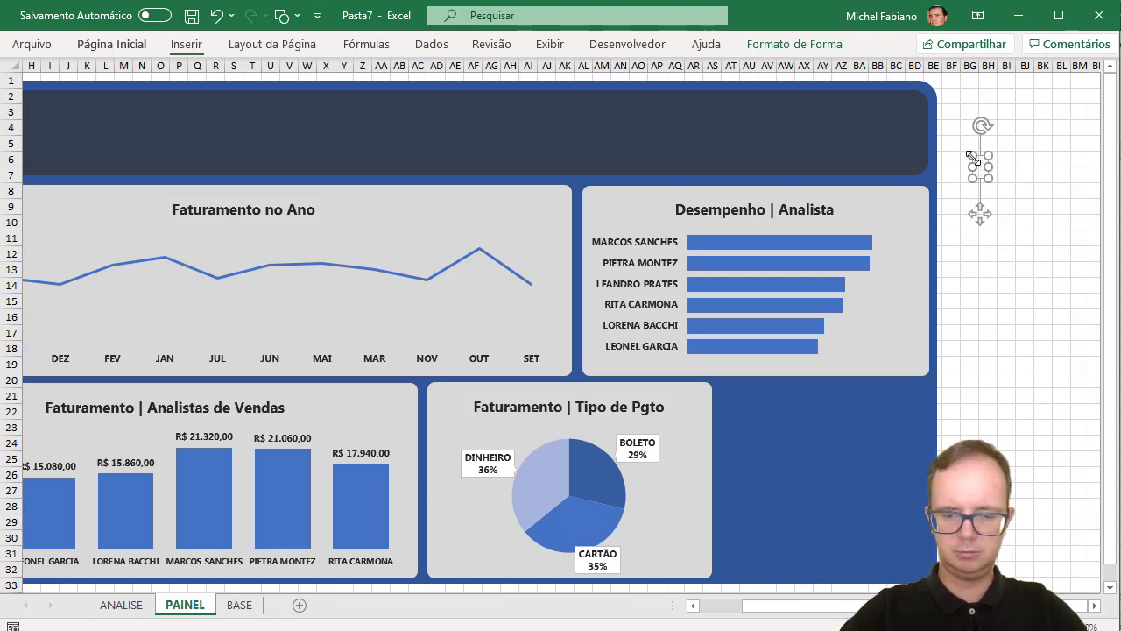
text(PAINEL D)
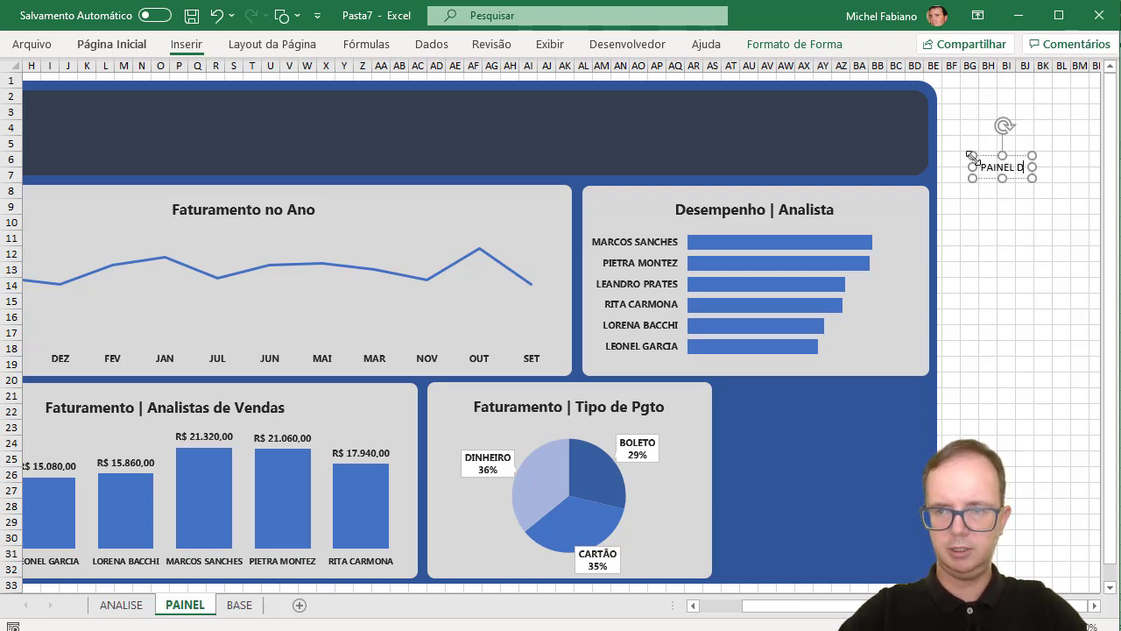
text(E DESEM)
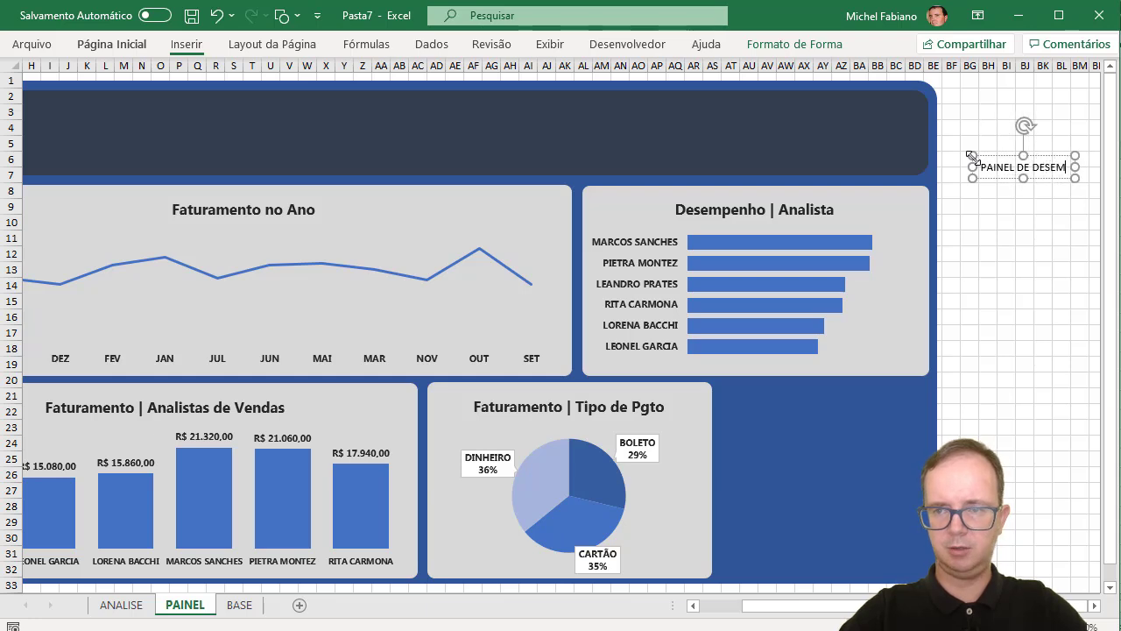
text(PENHO)
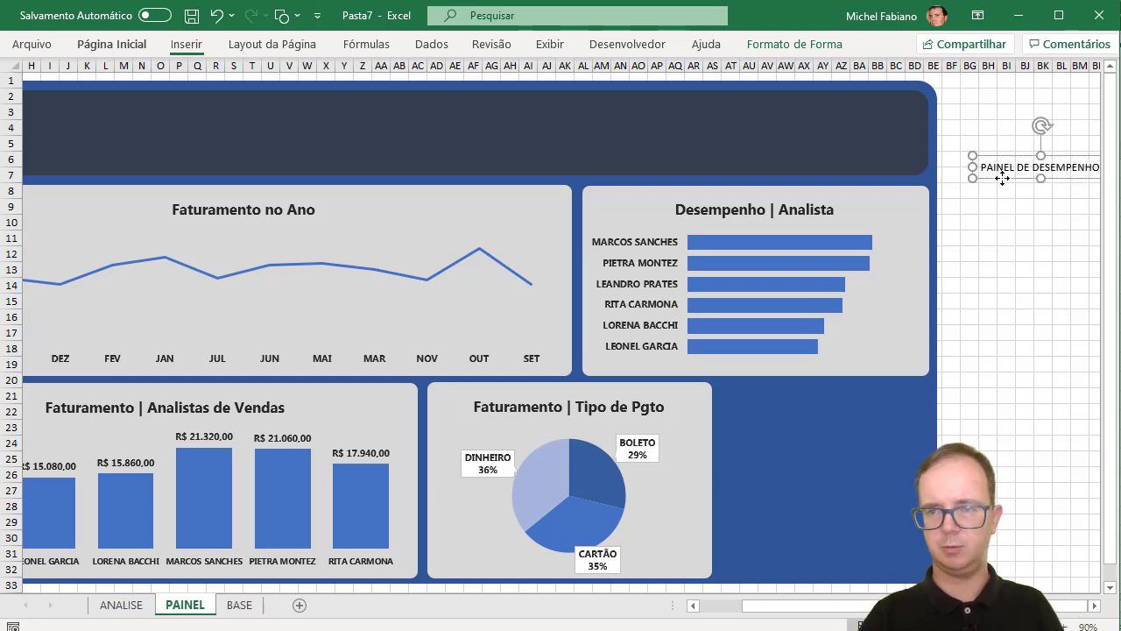
- Format the title text white, bold, size 18, in Microsoft PhagsPa
click(145, 47)
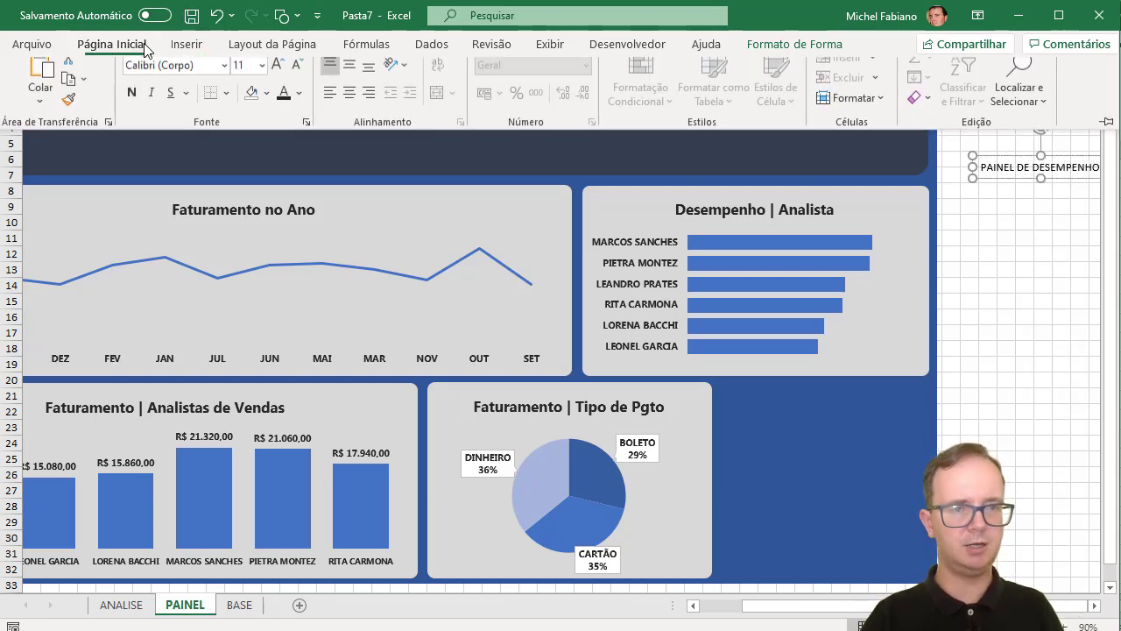
click(303, 109)
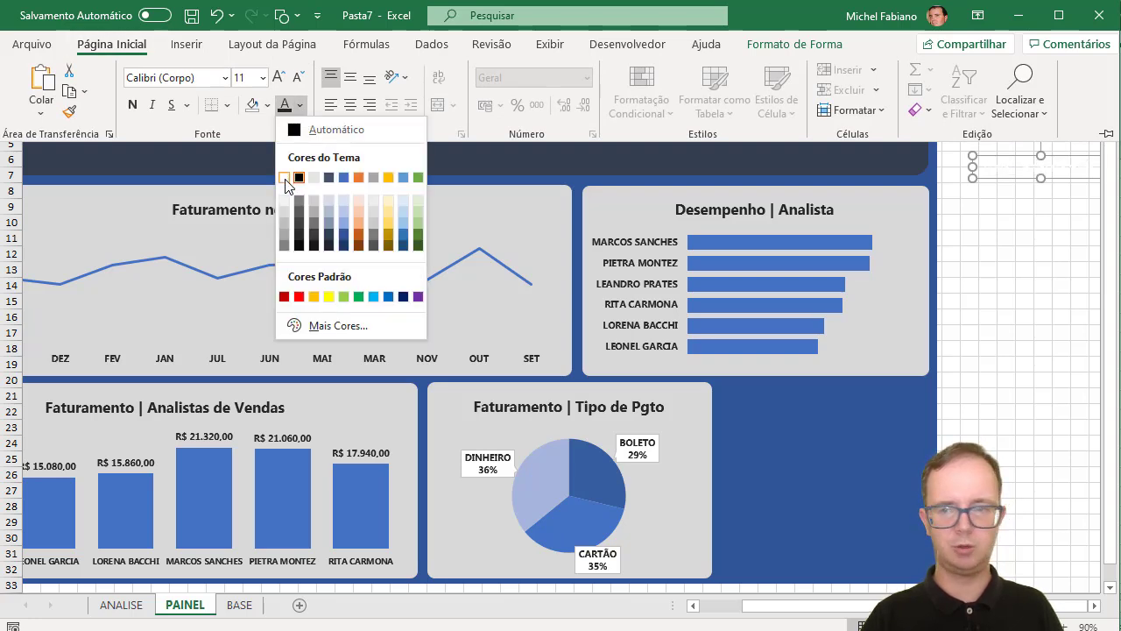
click(285, 179)
click(134, 104)
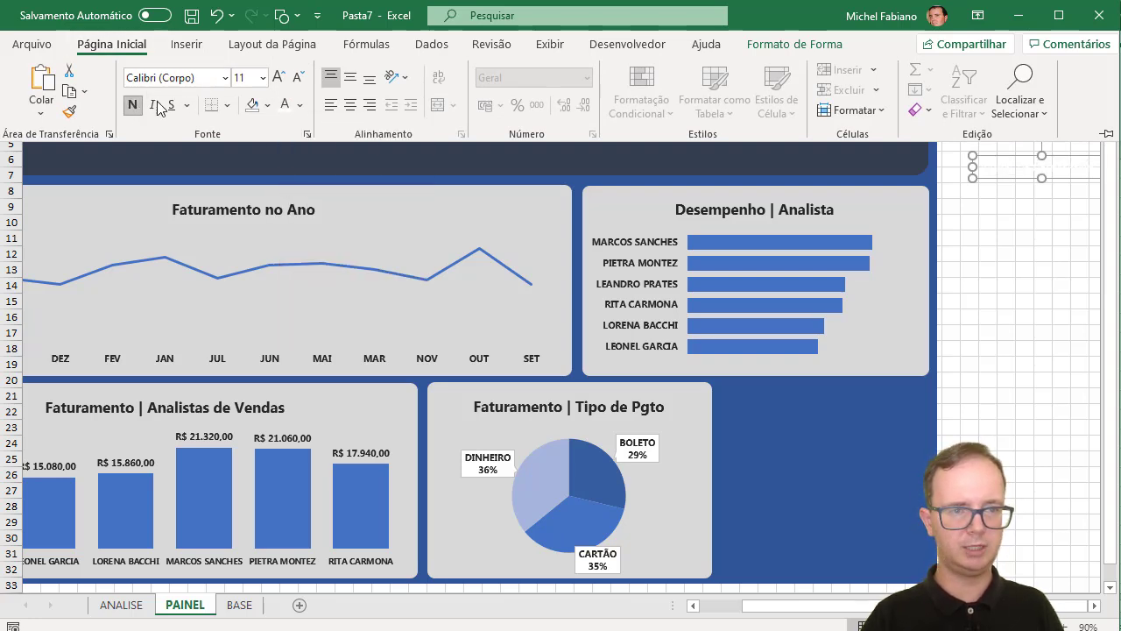
click(278, 77)
click(278, 77)
click(277, 77)
click(277, 77)
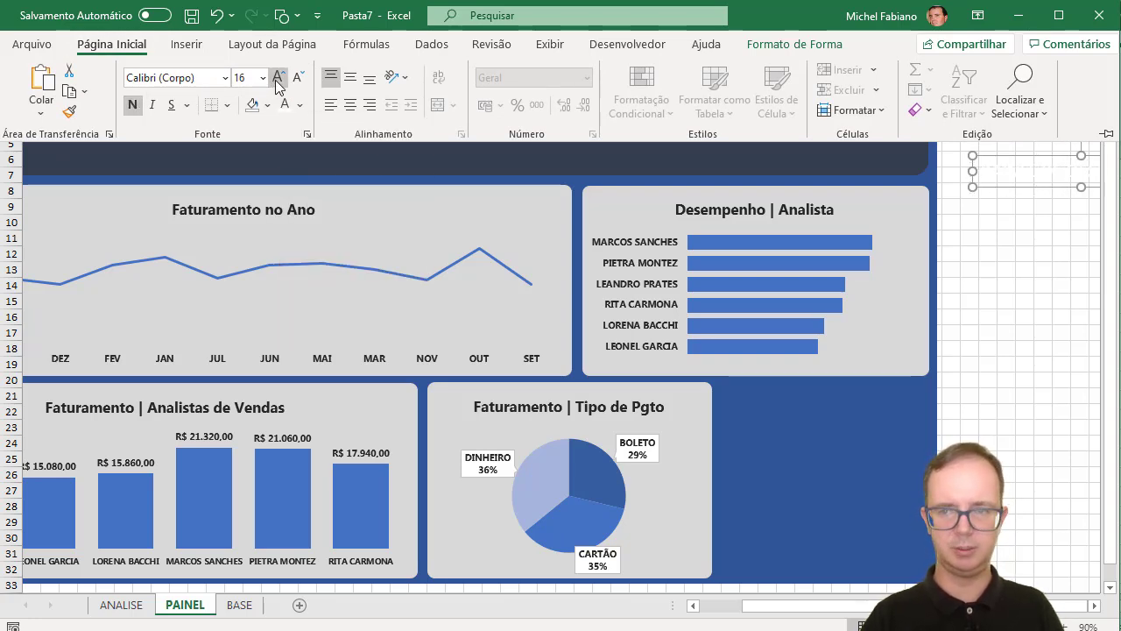
click(225, 78)
click(200, 207)
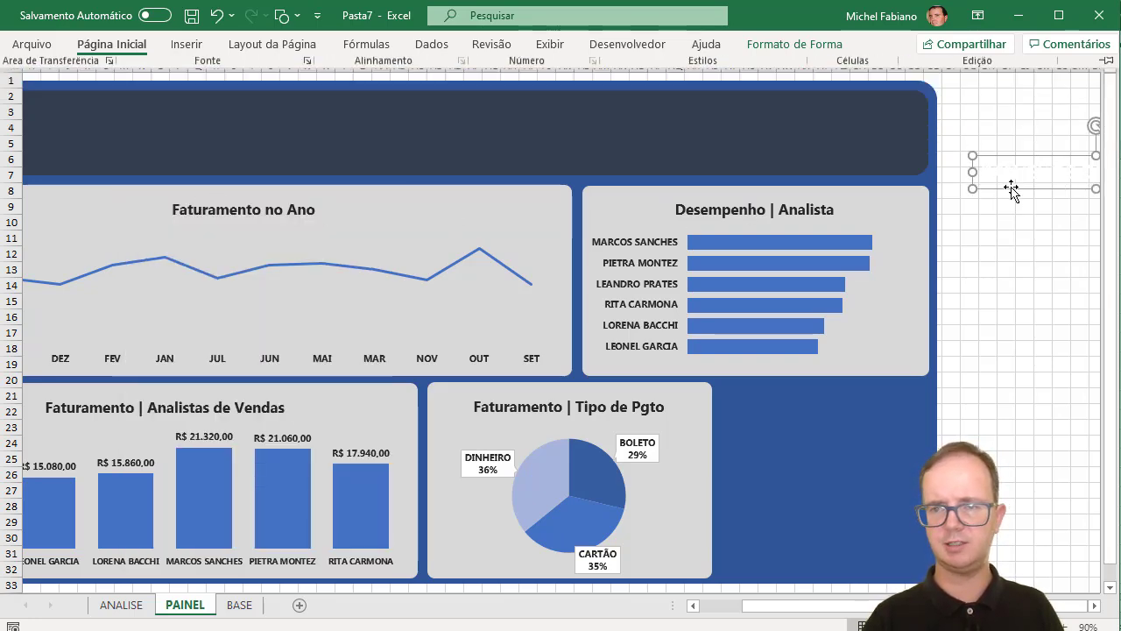
- Move the title text box to the left side of the dark header
key(ctrl+F1)
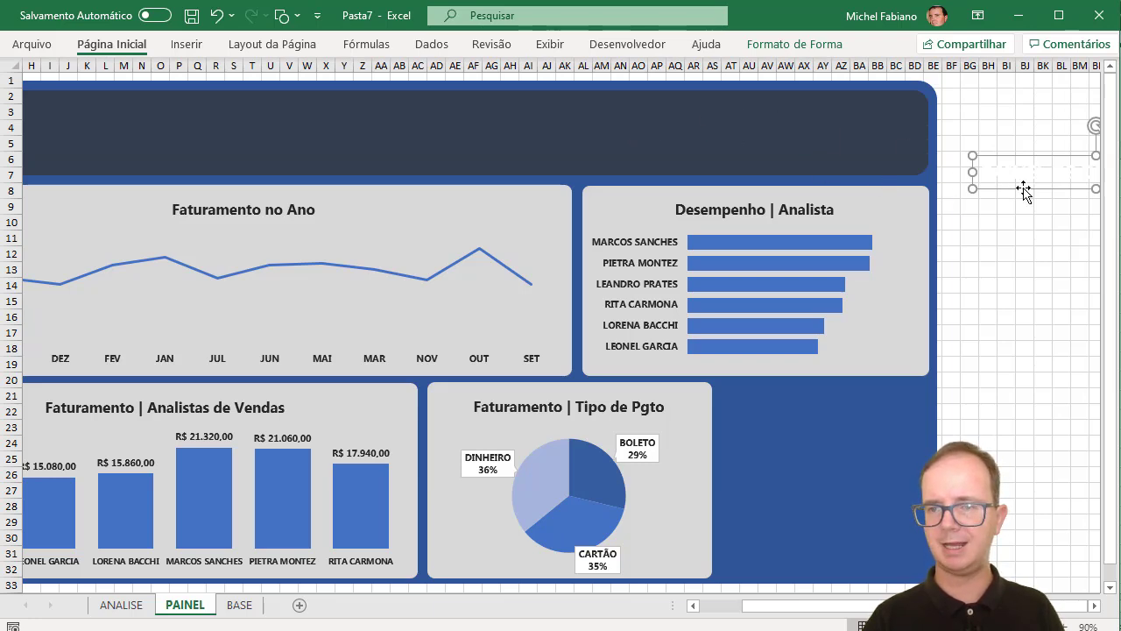
drag(1025, 188, 193, 150)
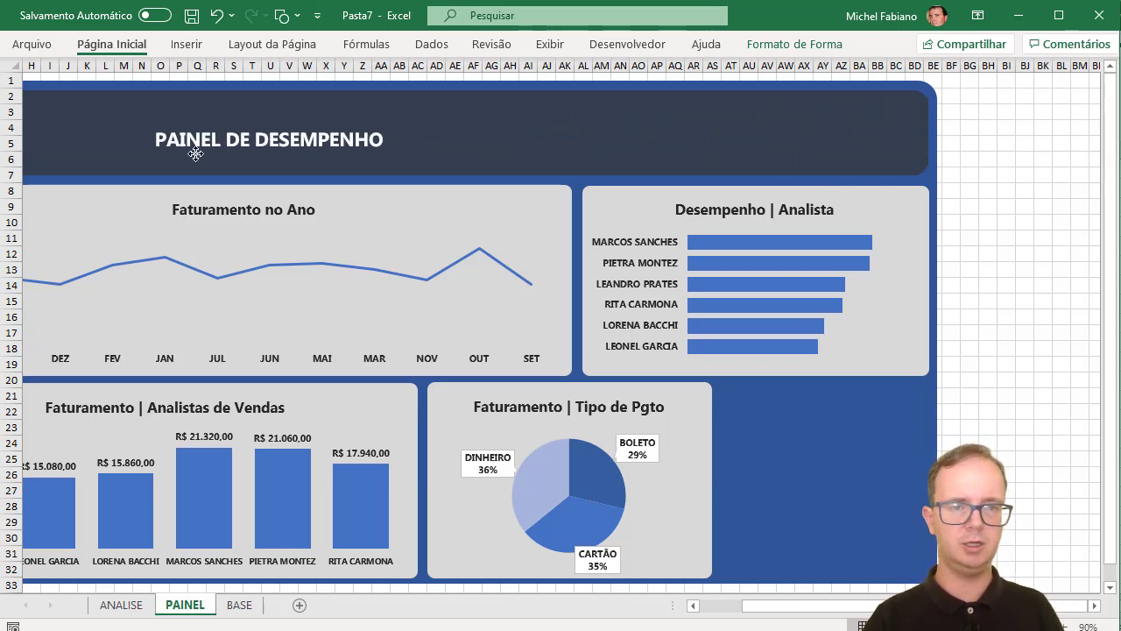
click(727, 608)
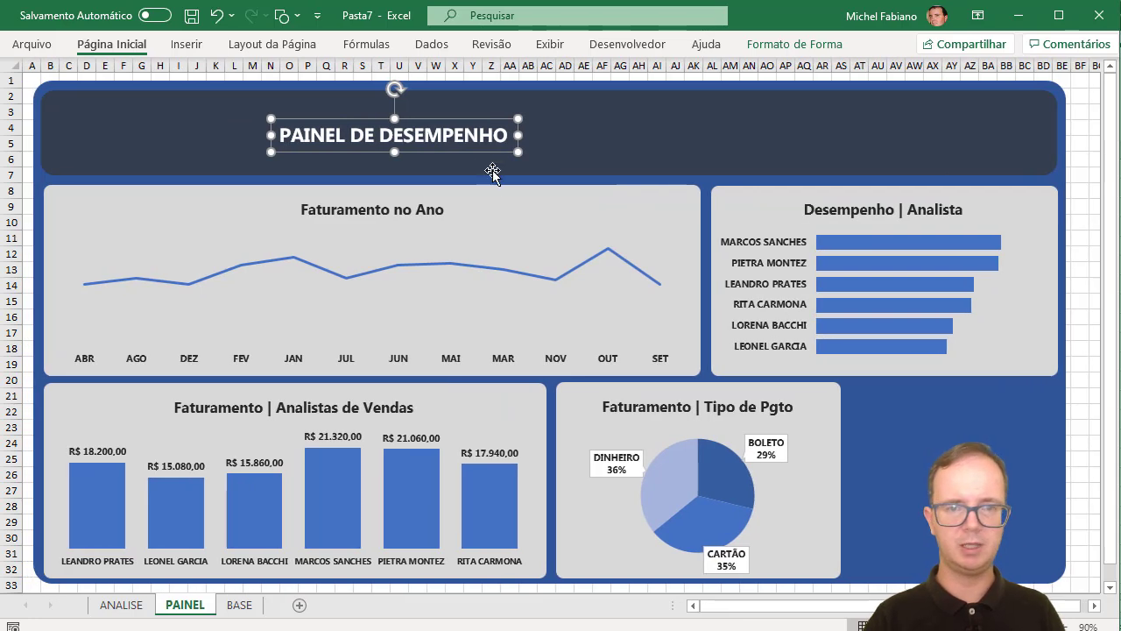
drag(486, 150, 272, 140)
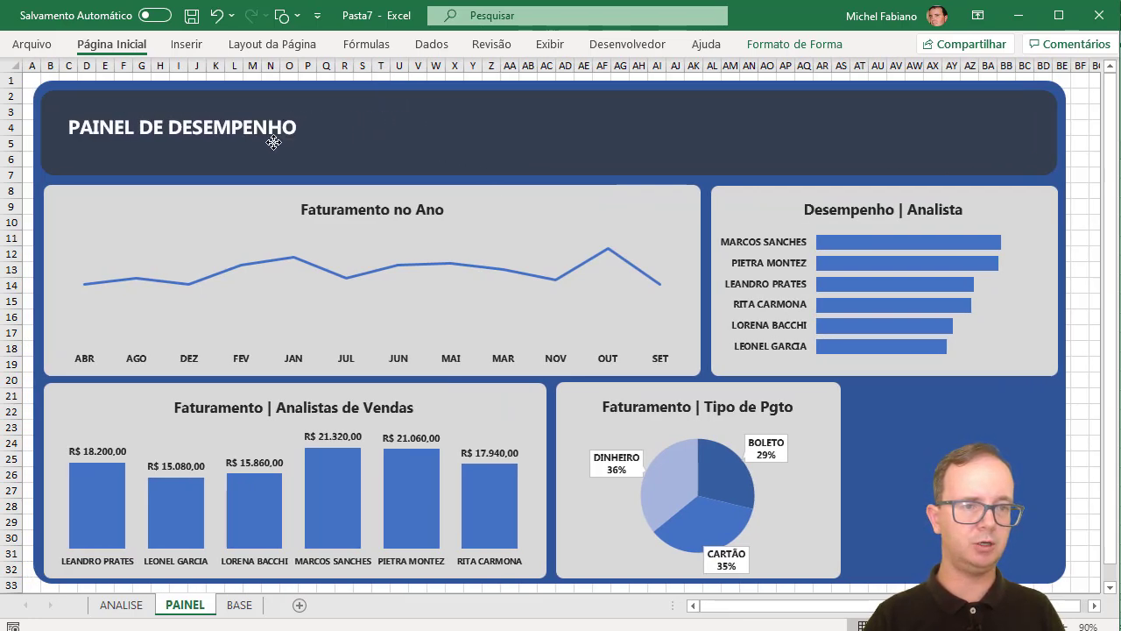
- Enlarge the title to size 32, then reduce it to 28
click(136, 46)
click(279, 77)
click(279, 77)
click(279, 77)
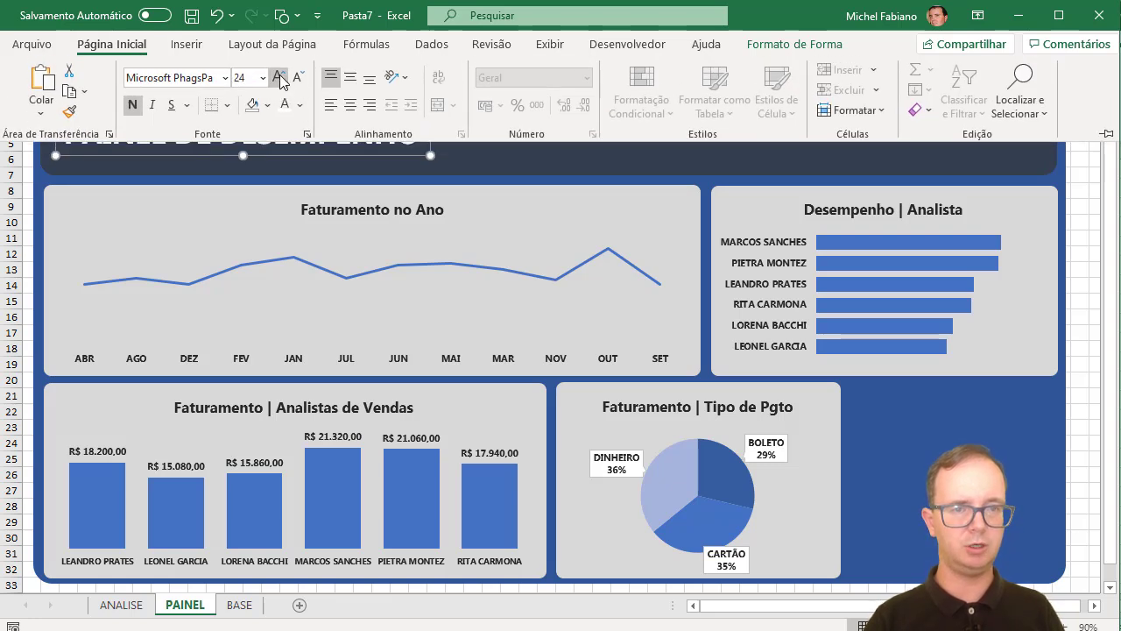
click(278, 77)
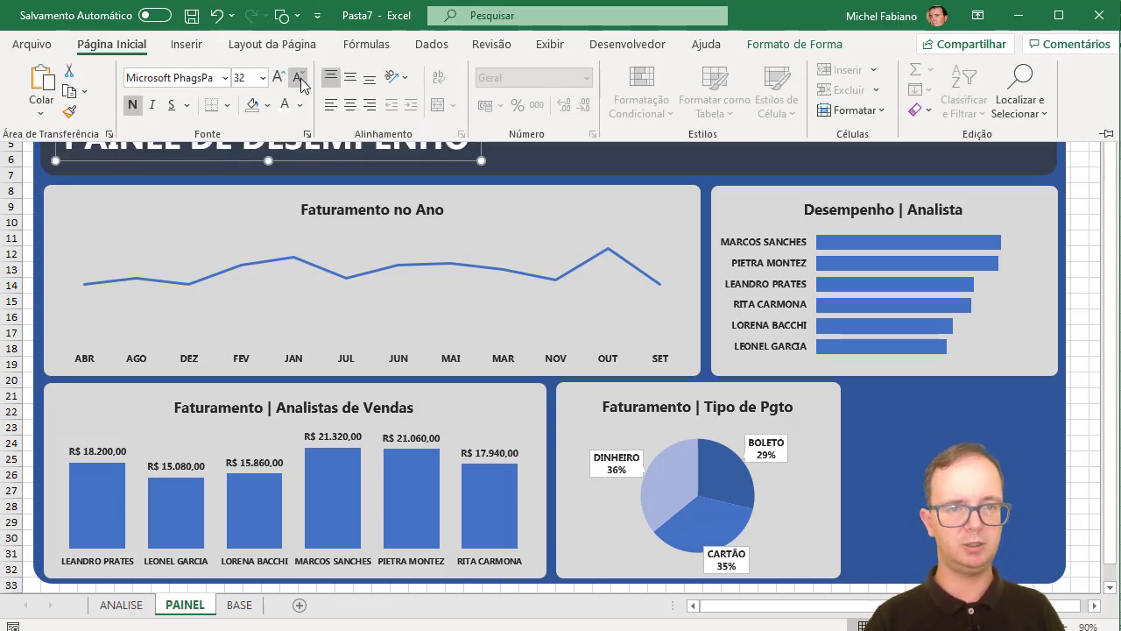
click(298, 77)
click(311, 159)
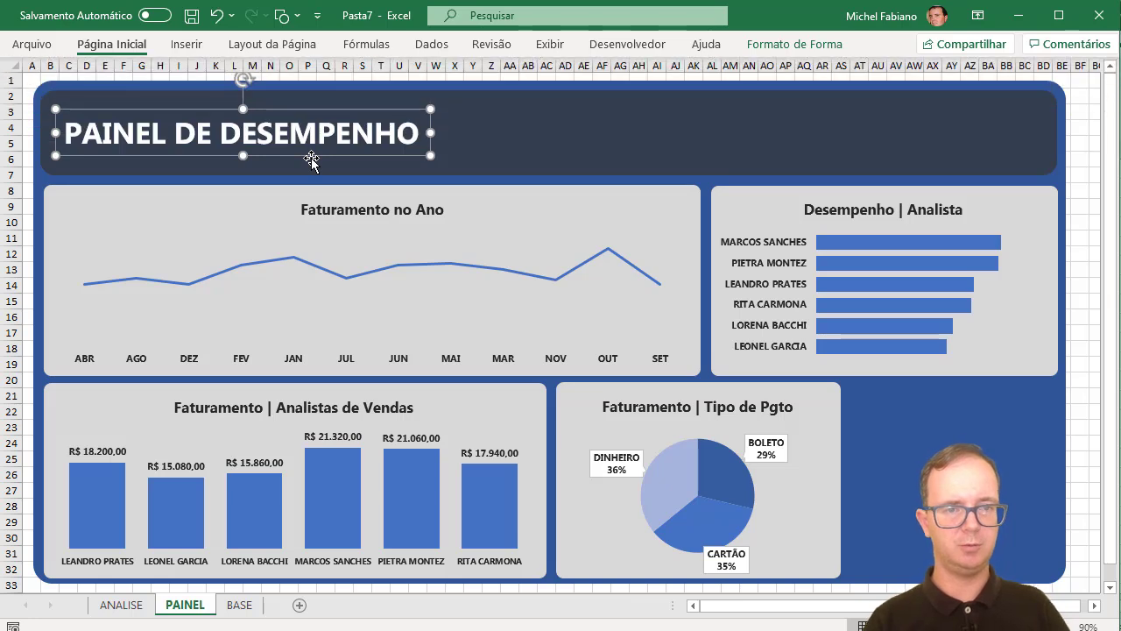
- Duplicate the title, retype it as 'Análise de Vendas', and reduce its font size
key(ctrl+d)
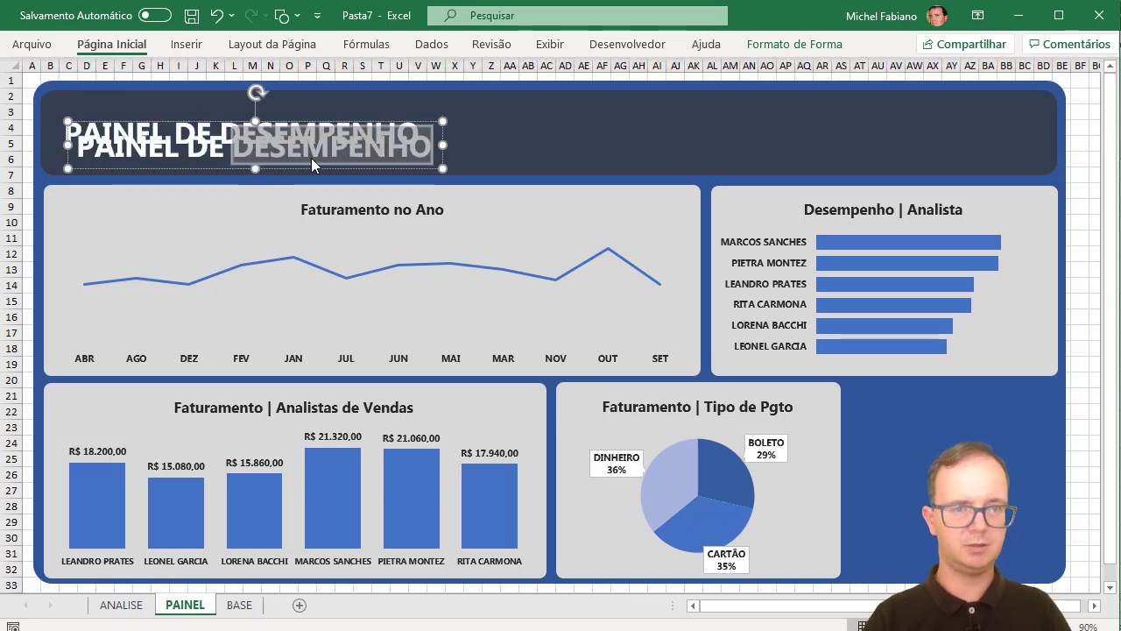
triple_click(311, 158)
text(A)
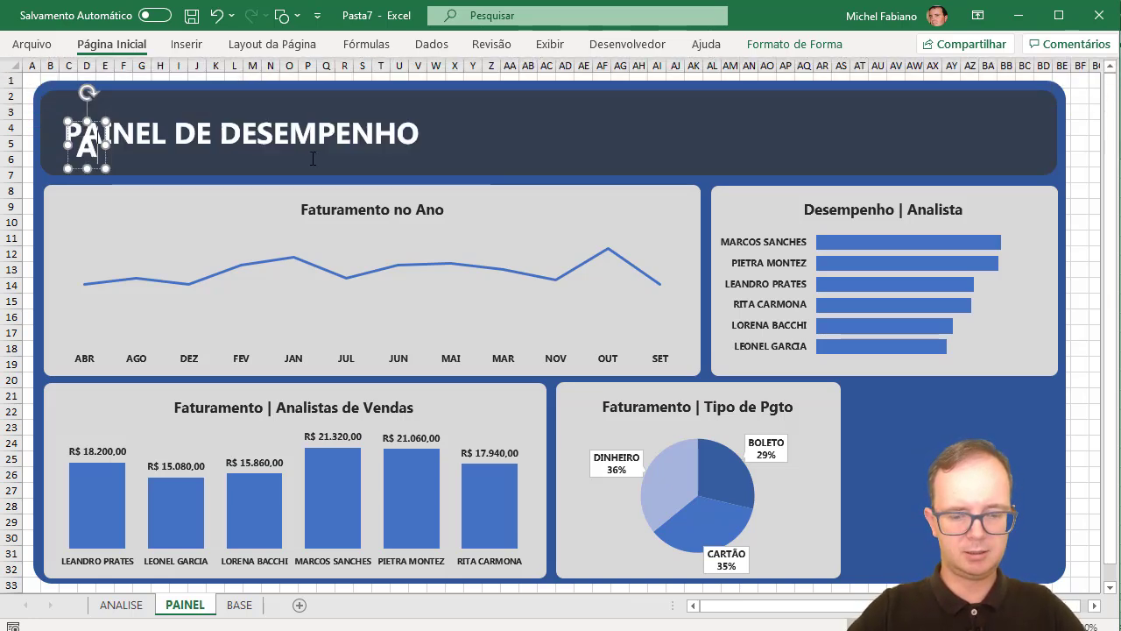
key(Caps_Lock)
text(nál)
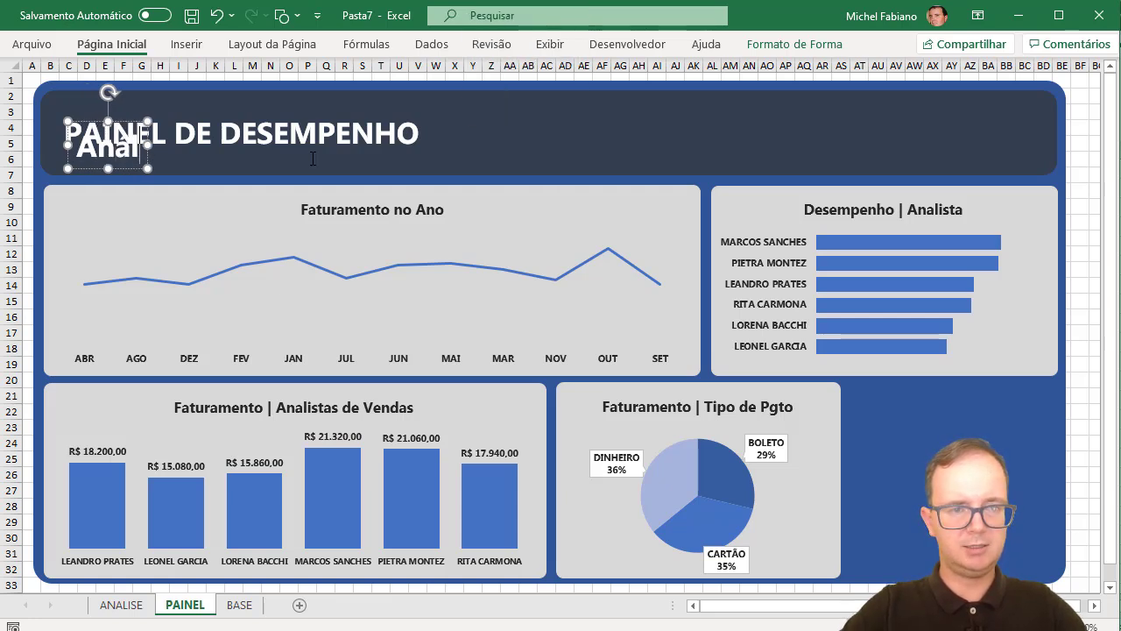
text(ise de )
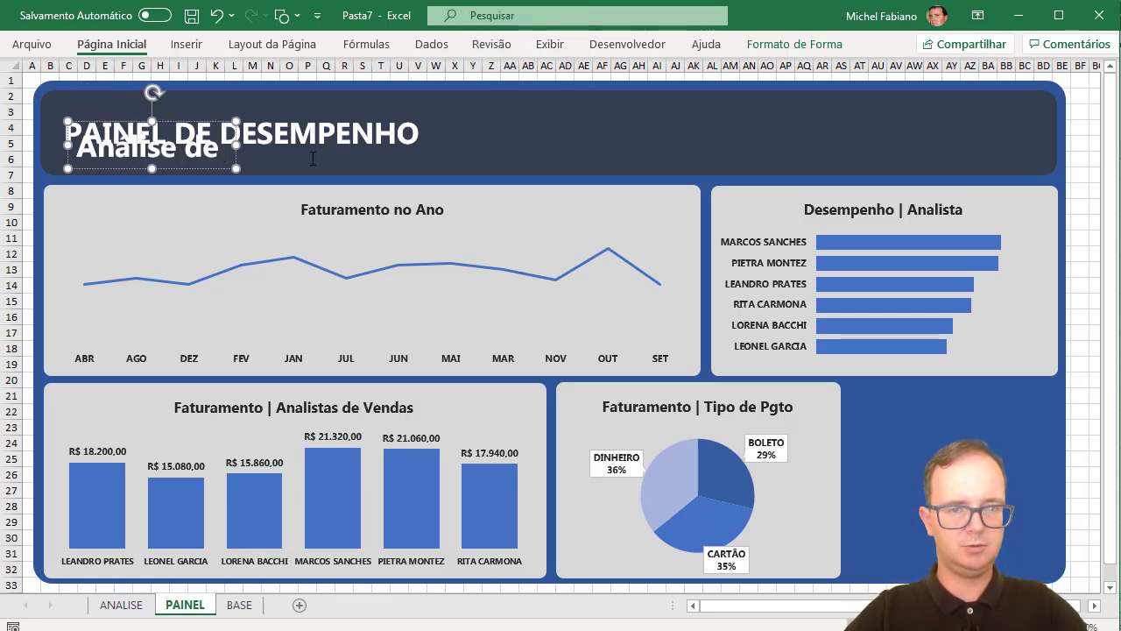
text(Vendas)
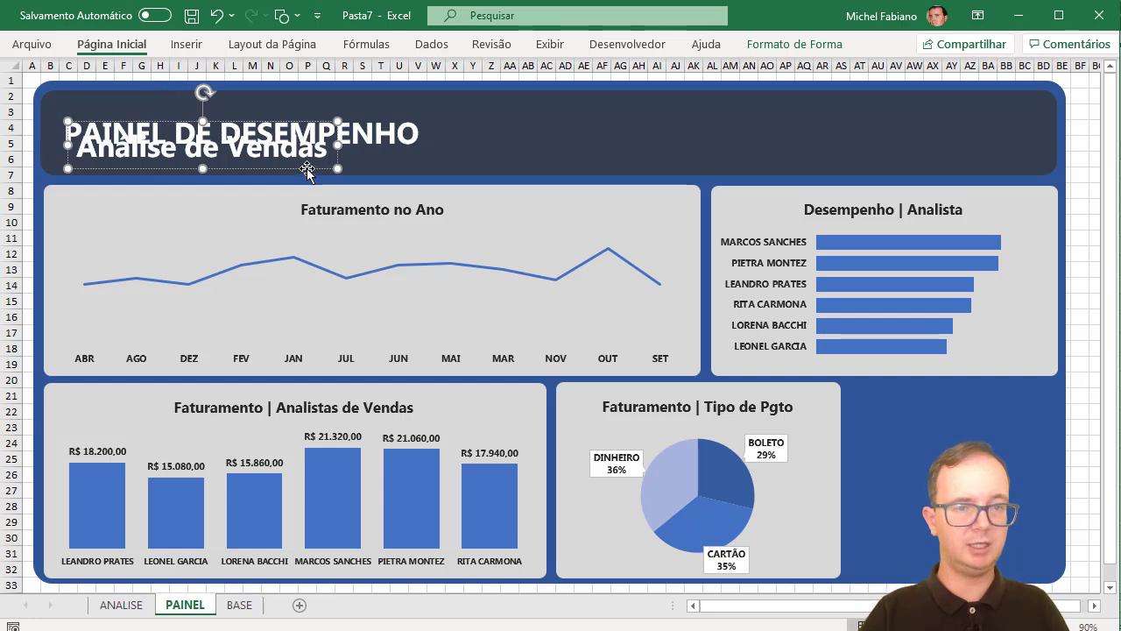
click(128, 46)
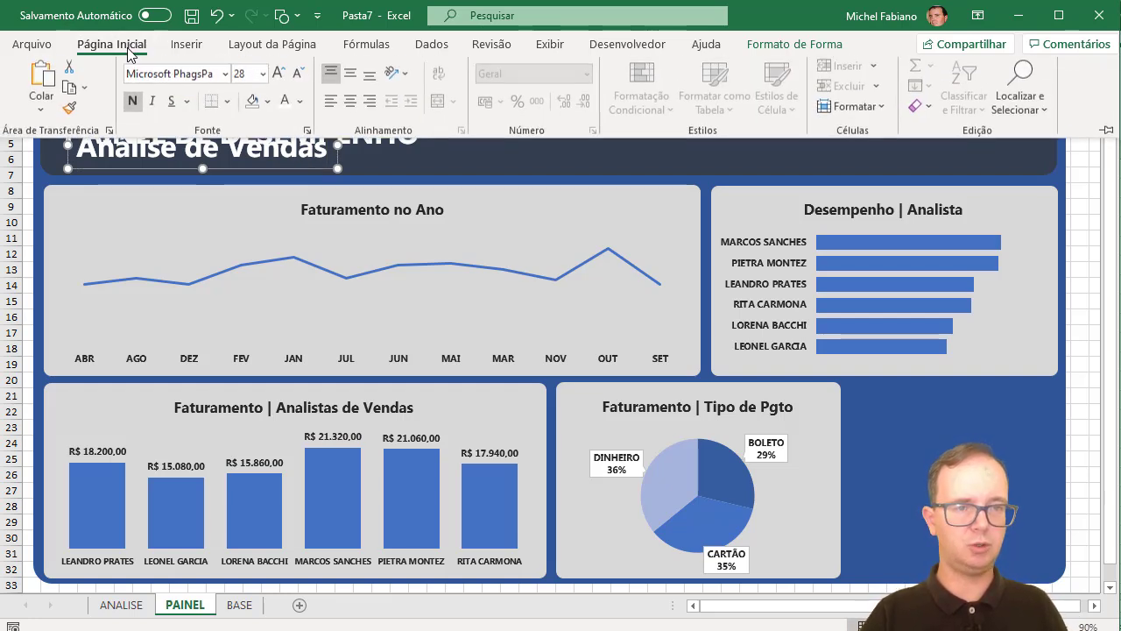
click(133, 105)
click(298, 77)
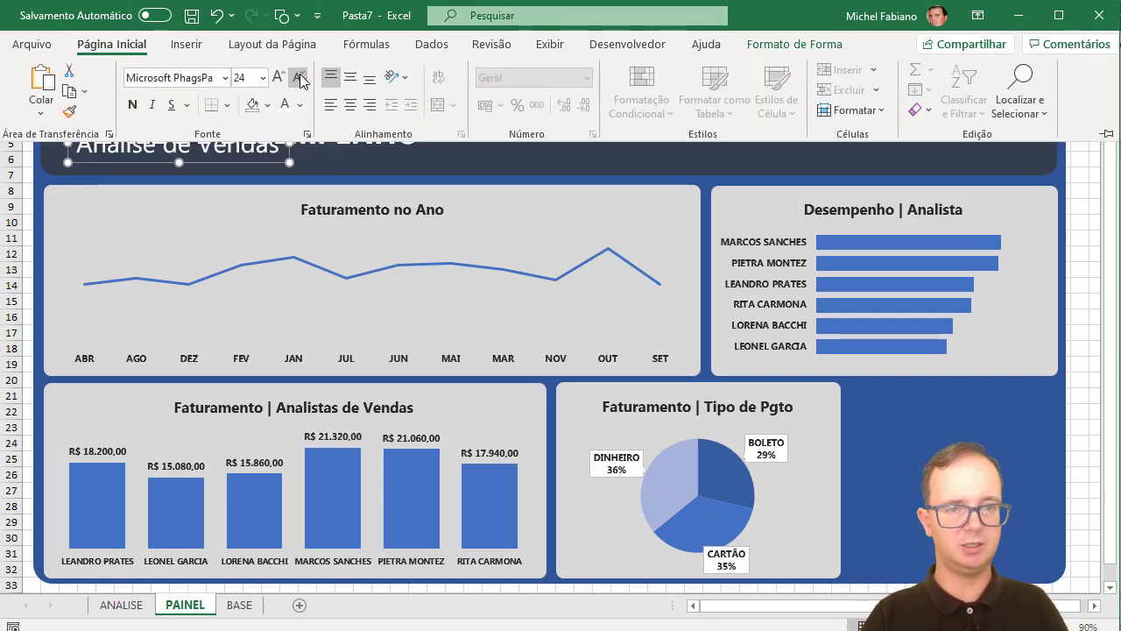
click(298, 77)
click(298, 78)
- Place the subtitle under the title's right end and nudge both boxes into alignment
drag(209, 156, 399, 168)
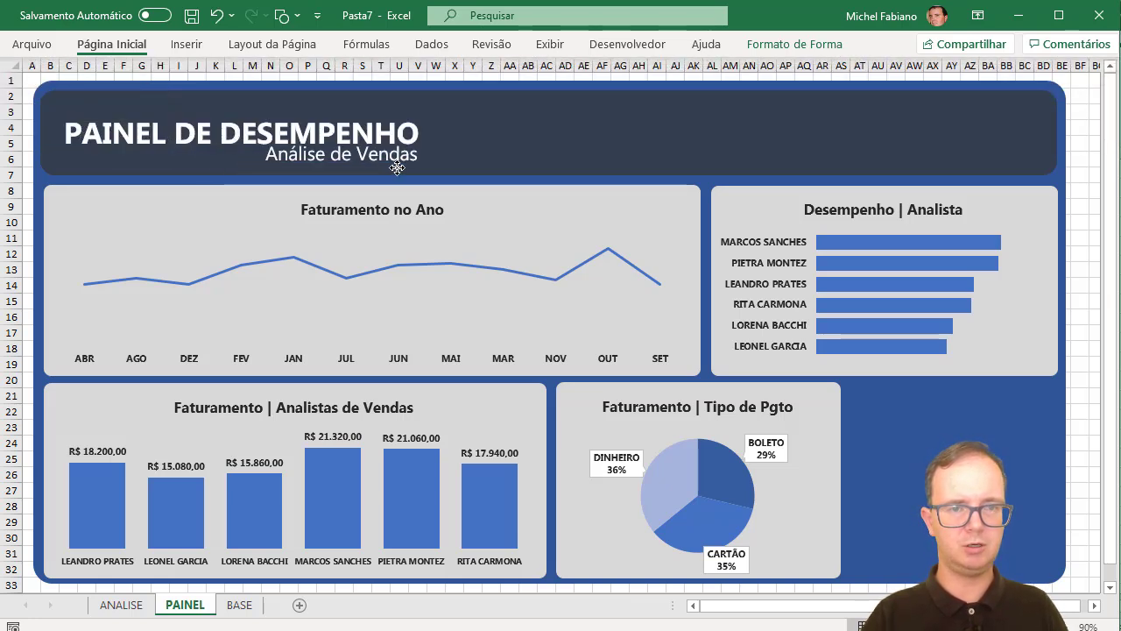
click(394, 118)
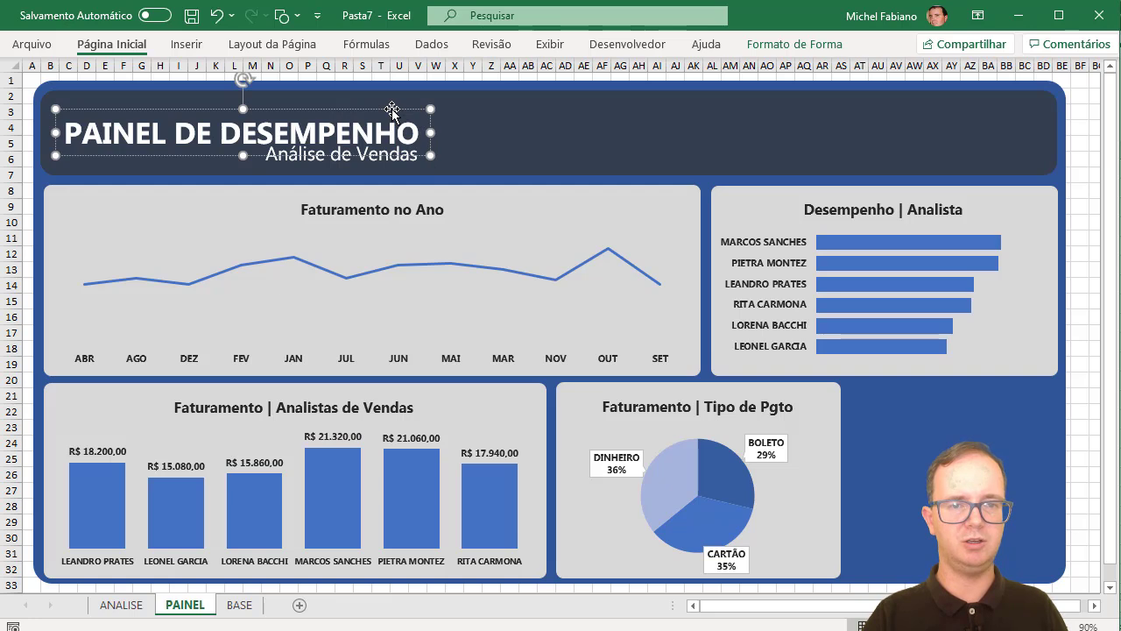
drag(395, 114, 392, 101)
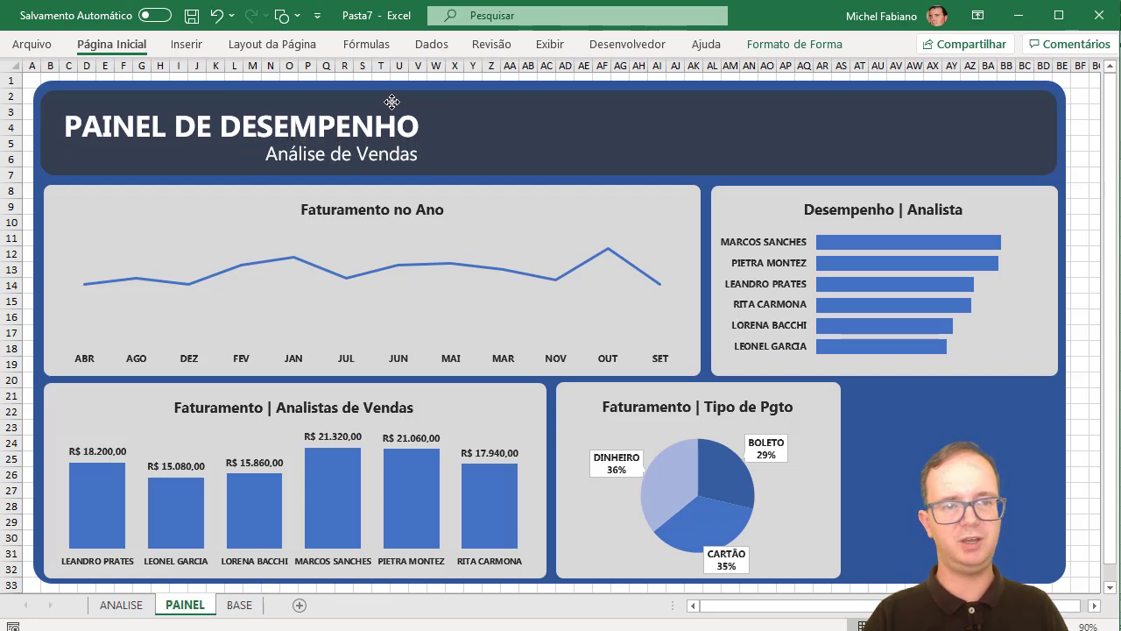
click(391, 102)
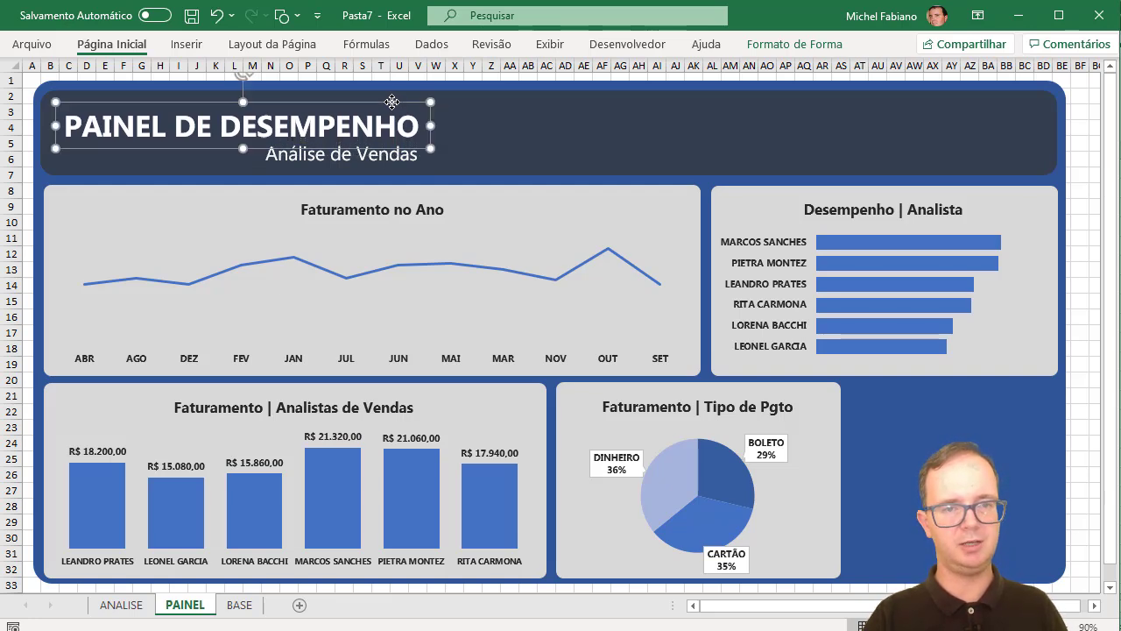
click(390, 150)
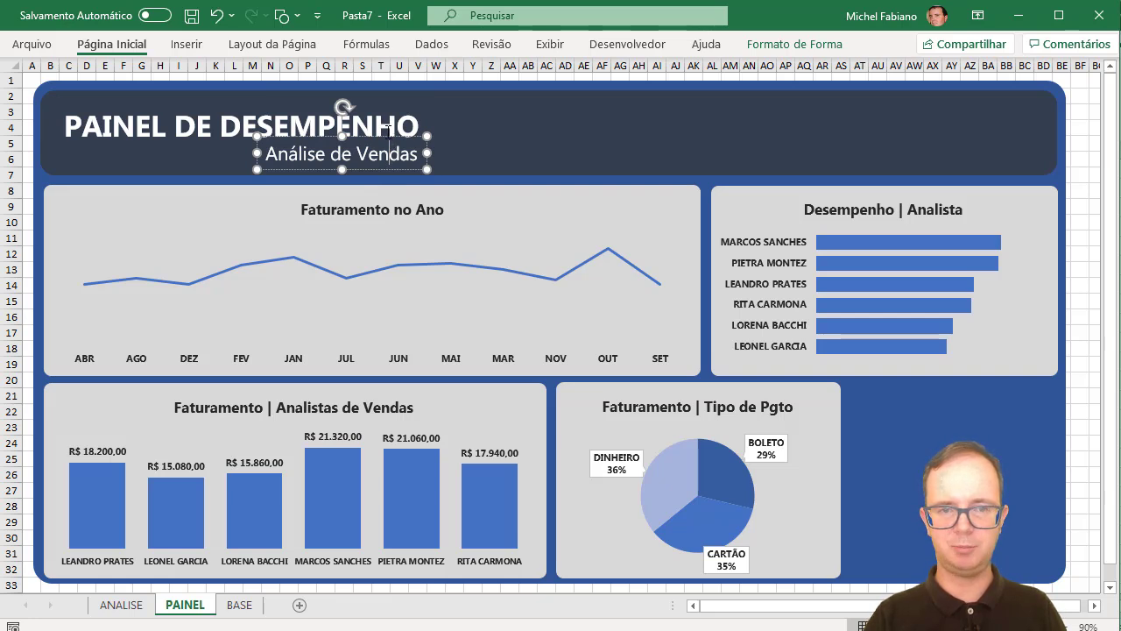
drag(386, 140, 385, 137)
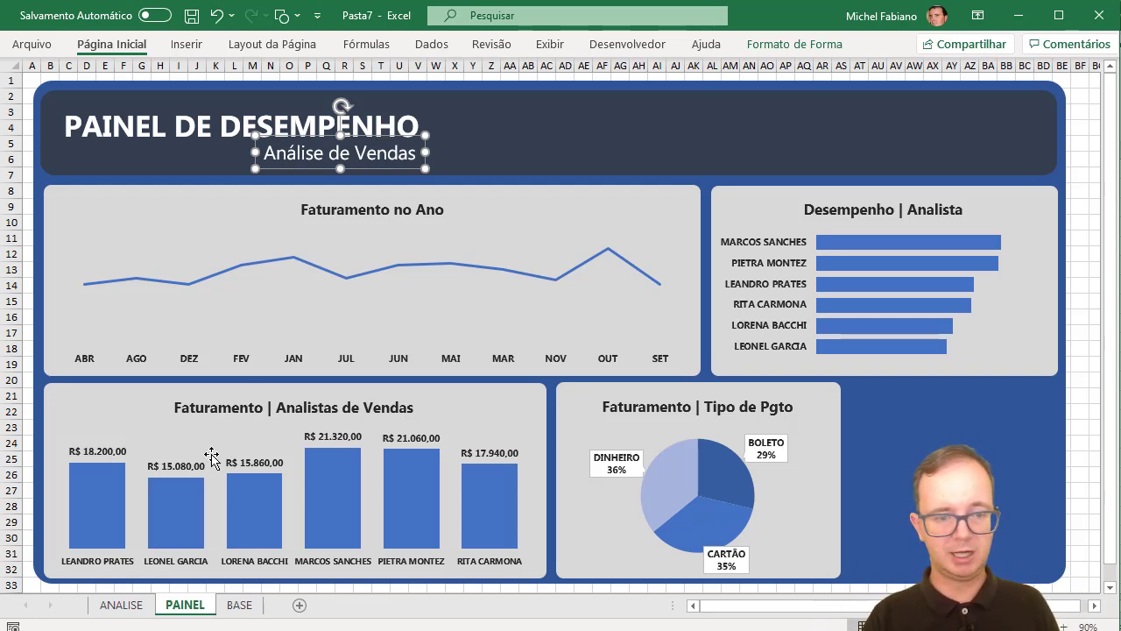
- Cut the ANO and PRODUTO slicers from the ANALISE sheet and return to the PAINEL dashboard
click(129, 604)
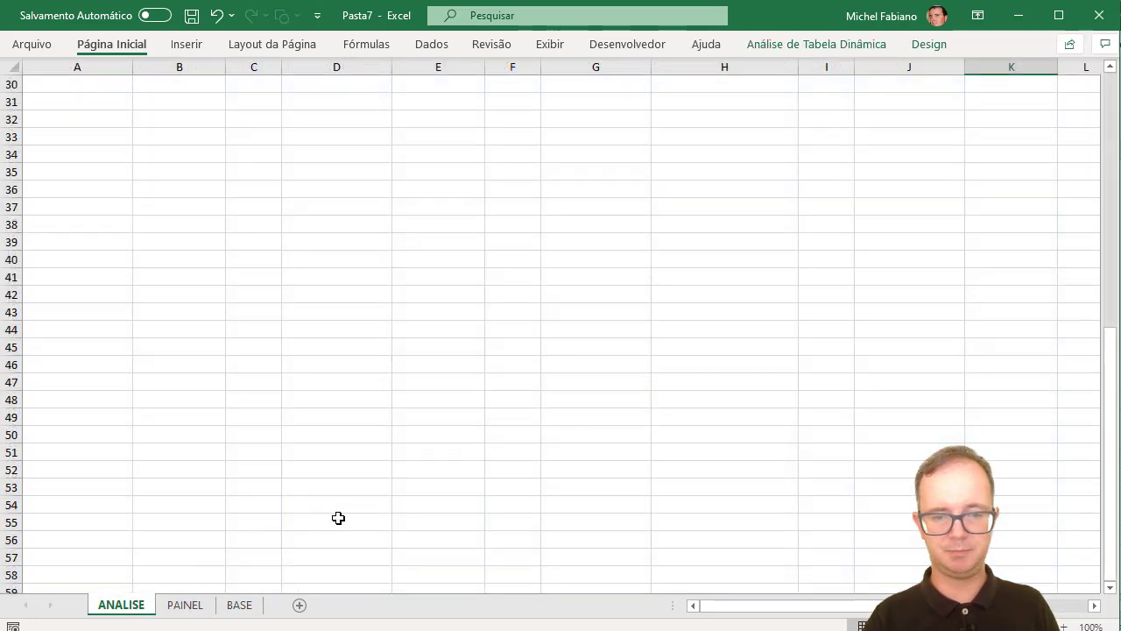
click(235, 606)
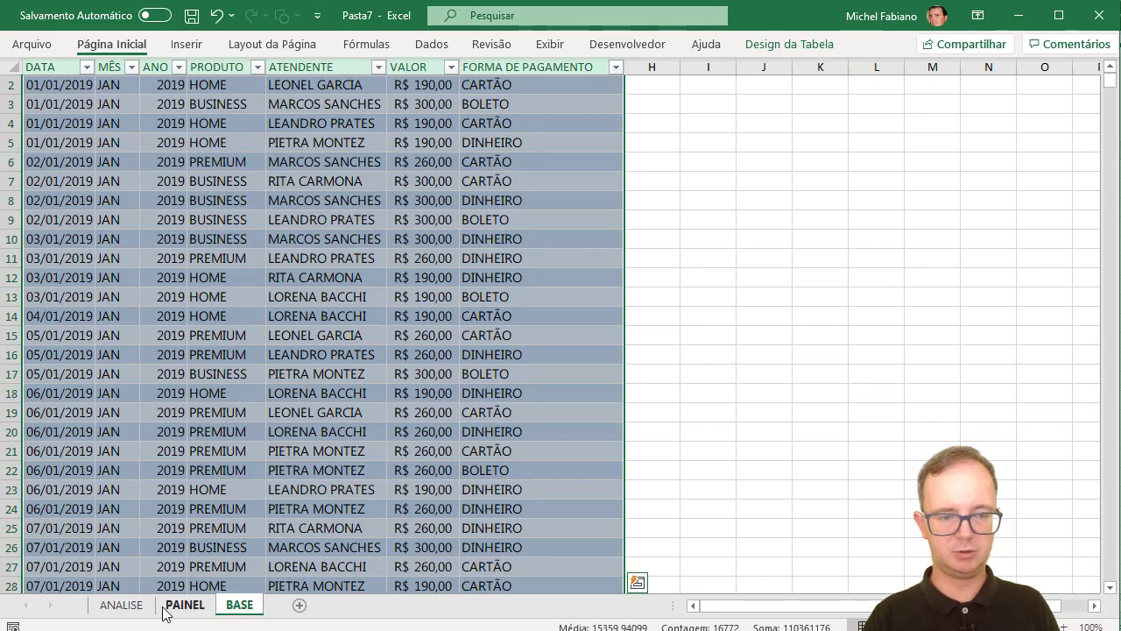
click(126, 606)
click(1117, 171)
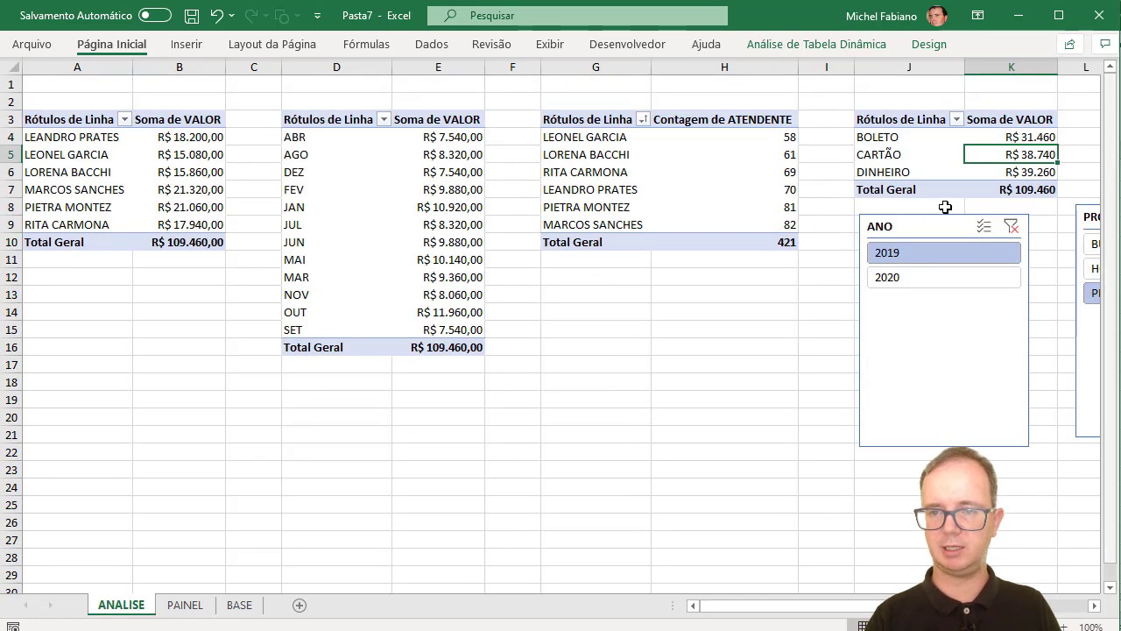
click(905, 220)
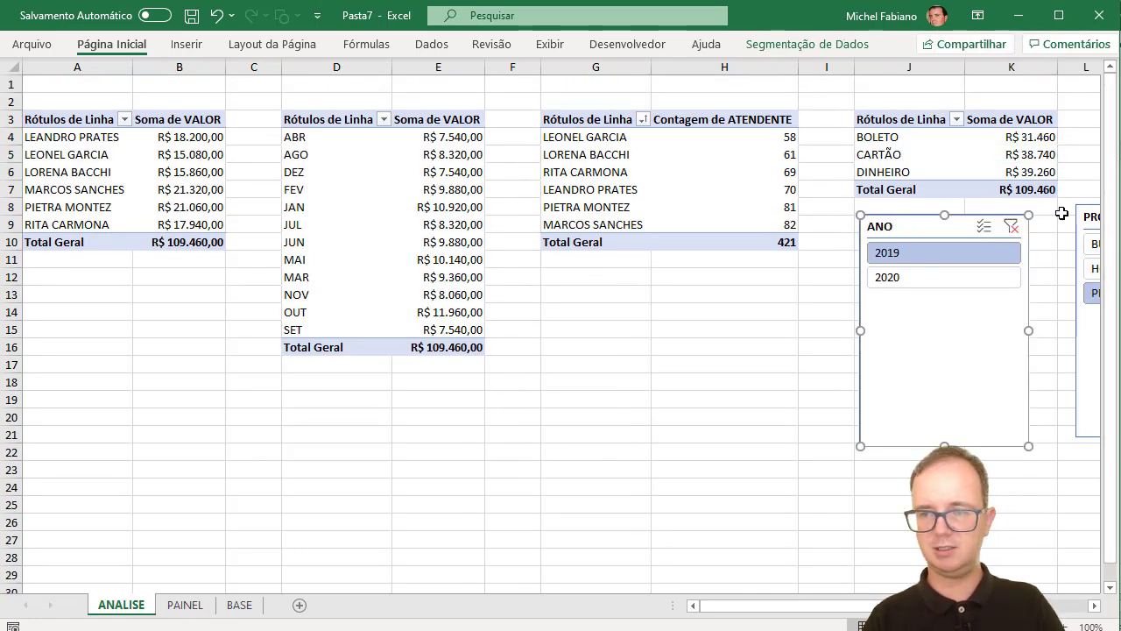
ctrl+click(1089, 215)
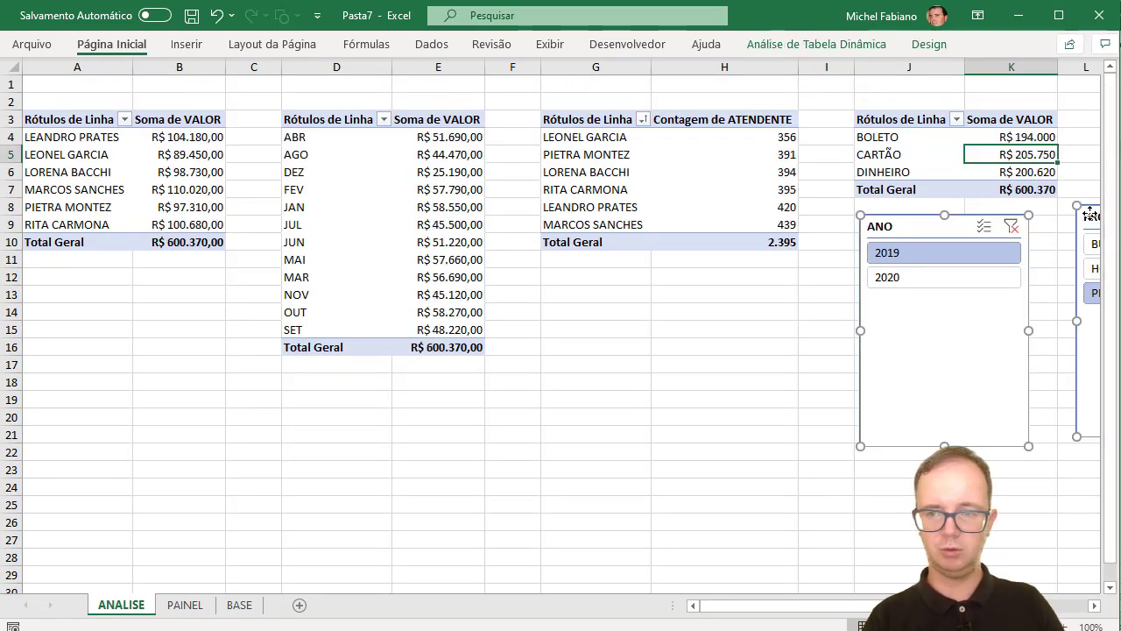
click(779, 308)
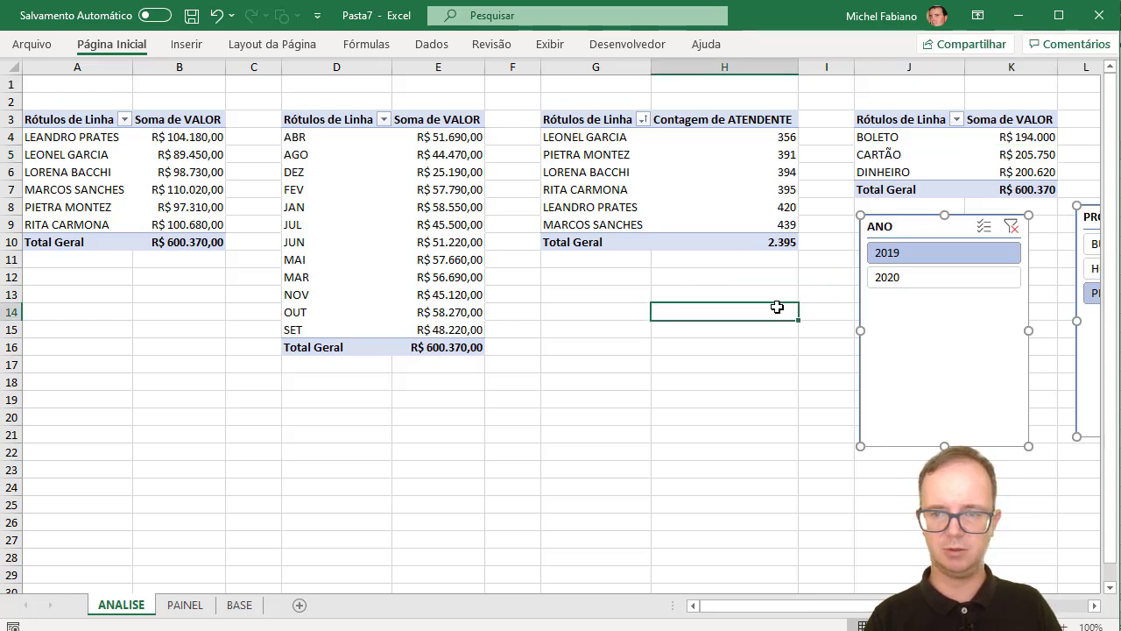
click(800, 280)
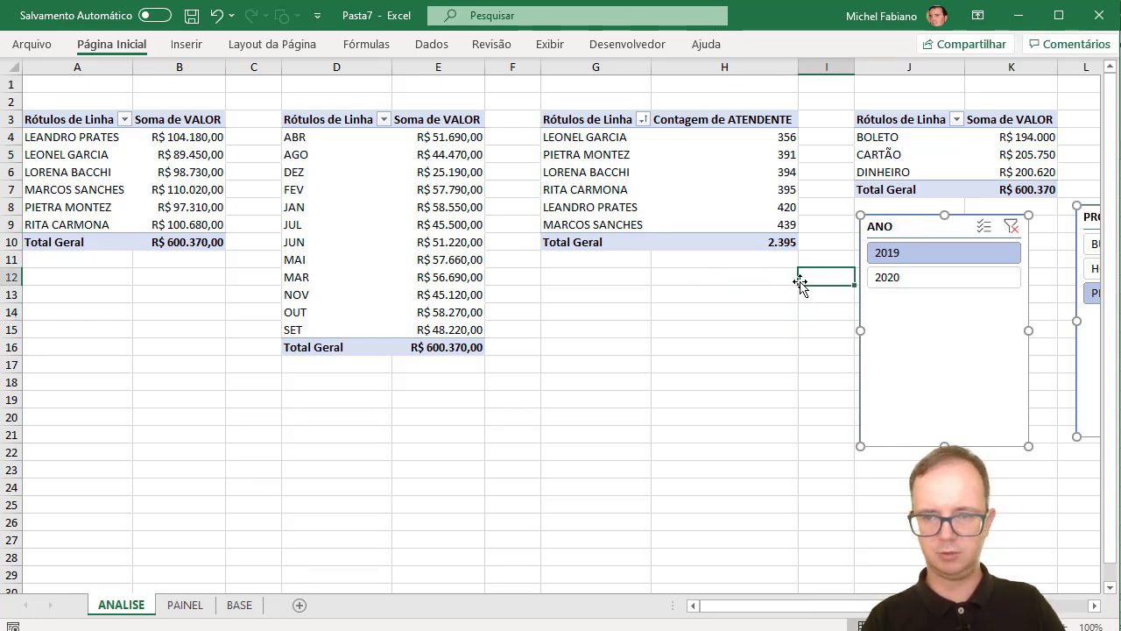
click(184, 606)
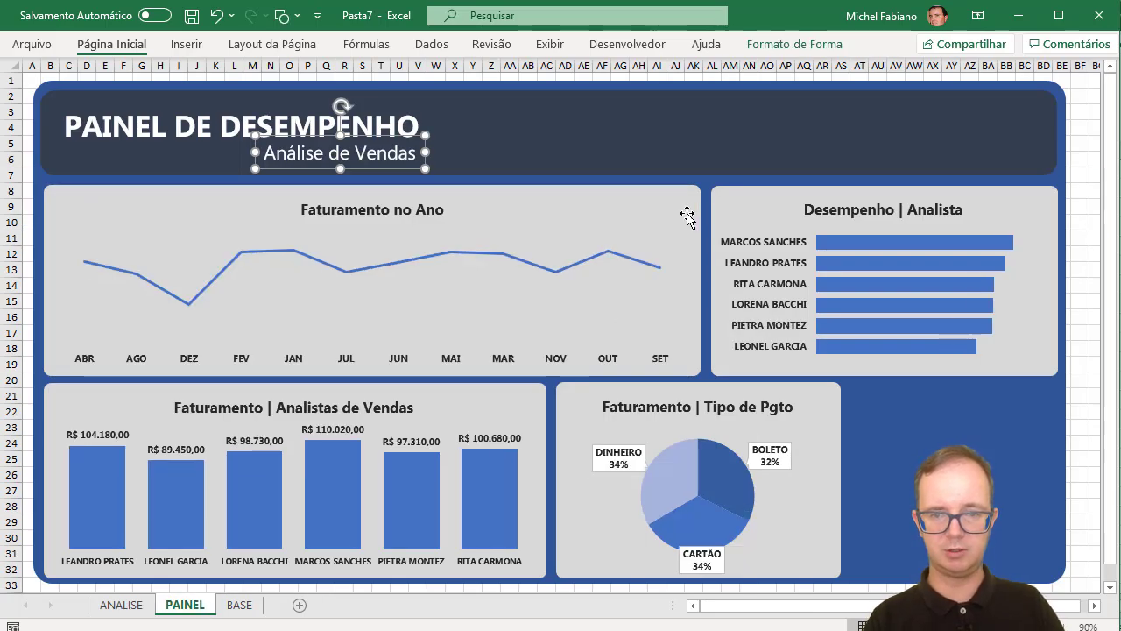
- Paste both slicers into the dashboard header and set the ANO slicer to 2 columns
click(1076, 395)
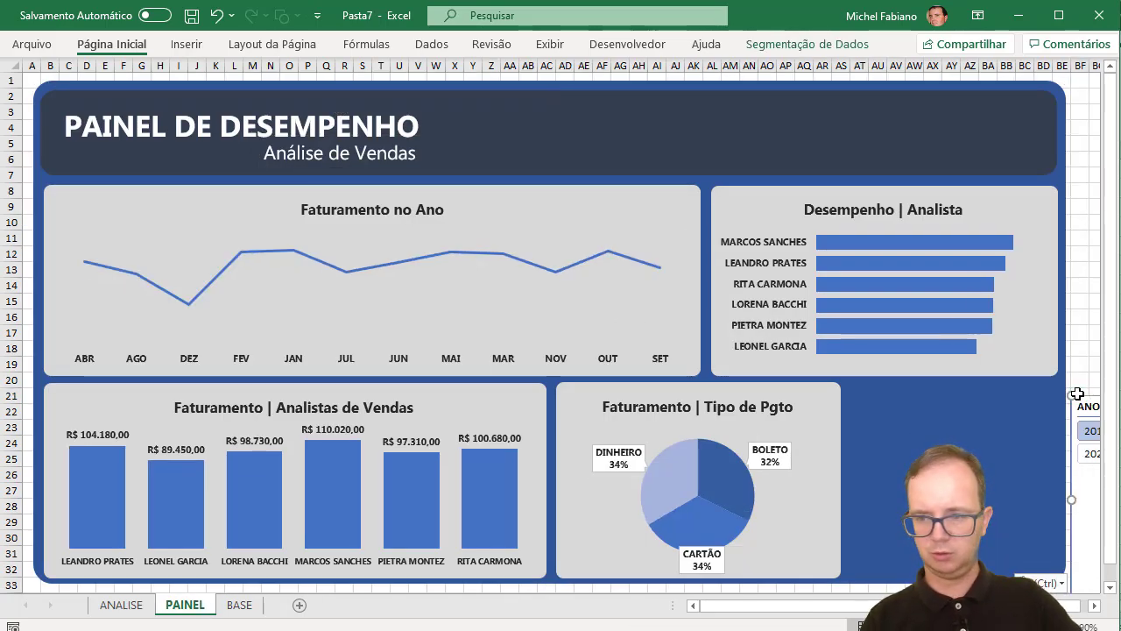
drag(1034, 345, 520, 113)
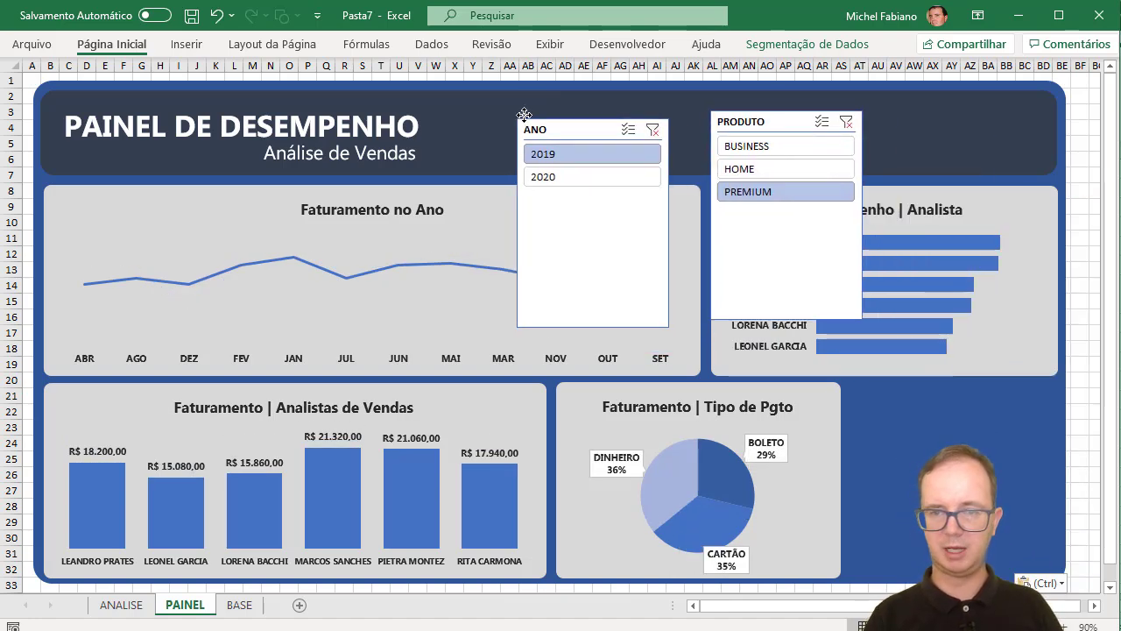
click(806, 44)
click(899, 65)
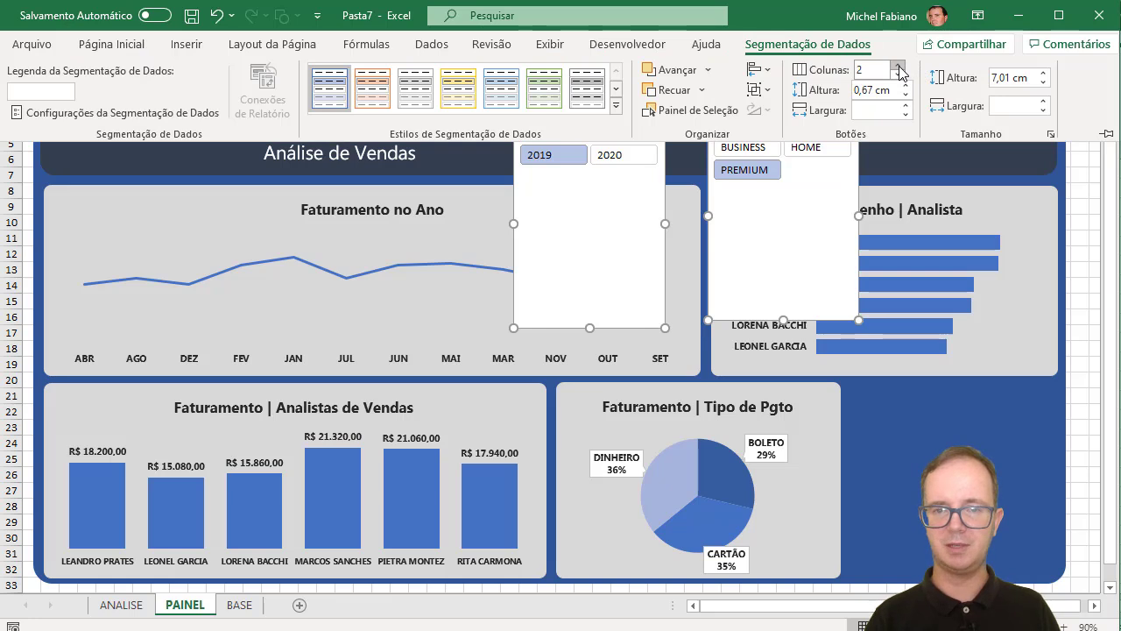
click(829, 214)
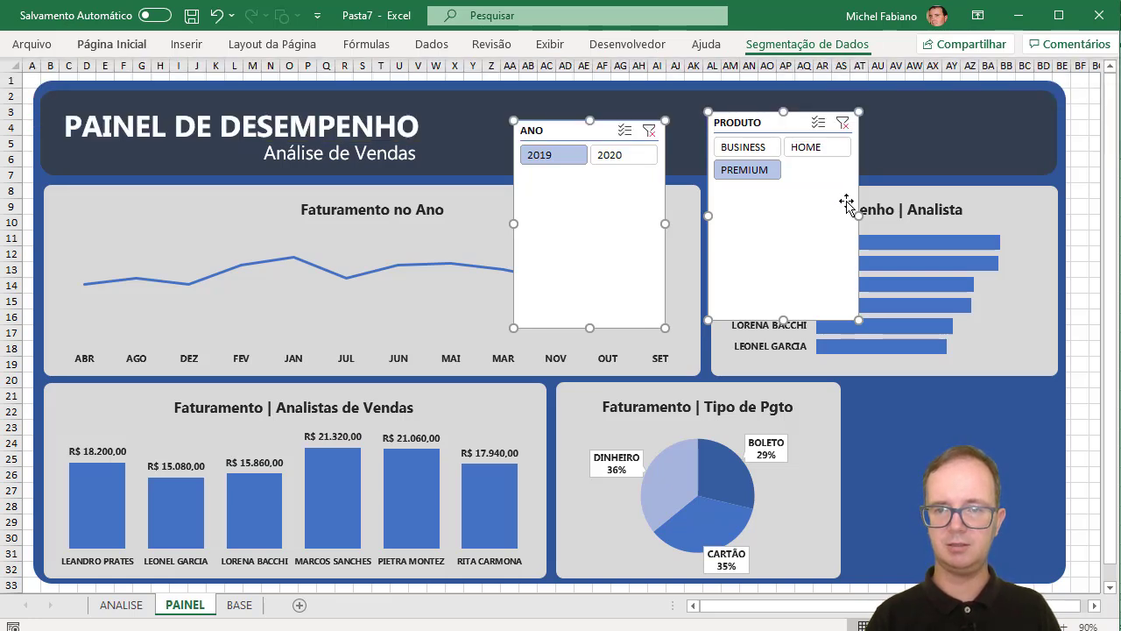
- Set the PRODUTO slicer to display its buttons in 3 columns
click(961, 113)
click(827, 193)
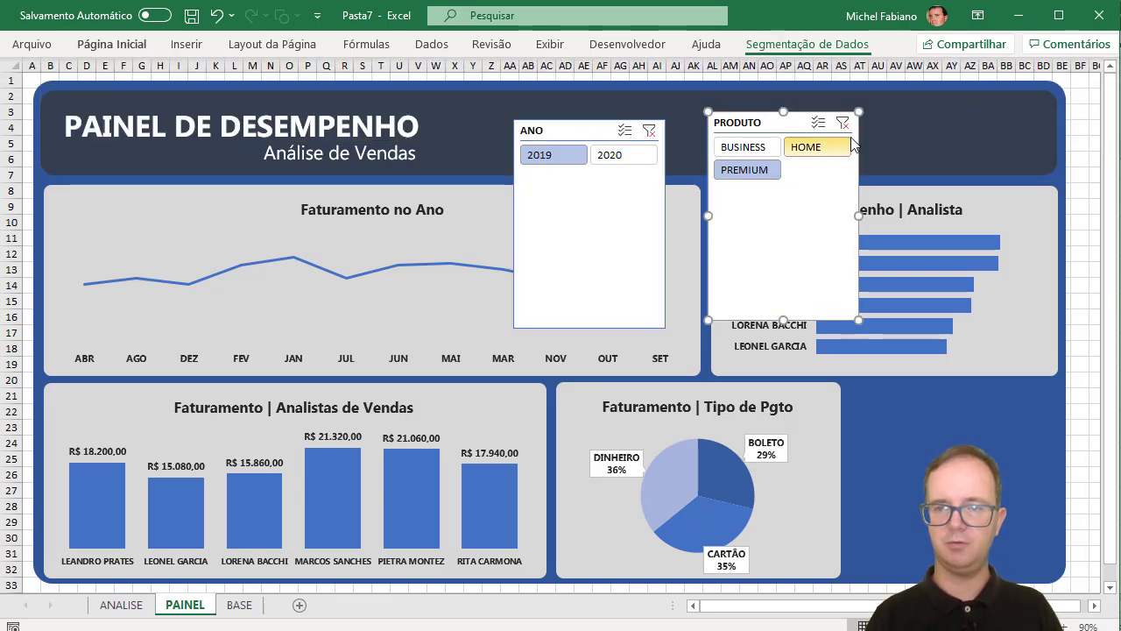
click(856, 50)
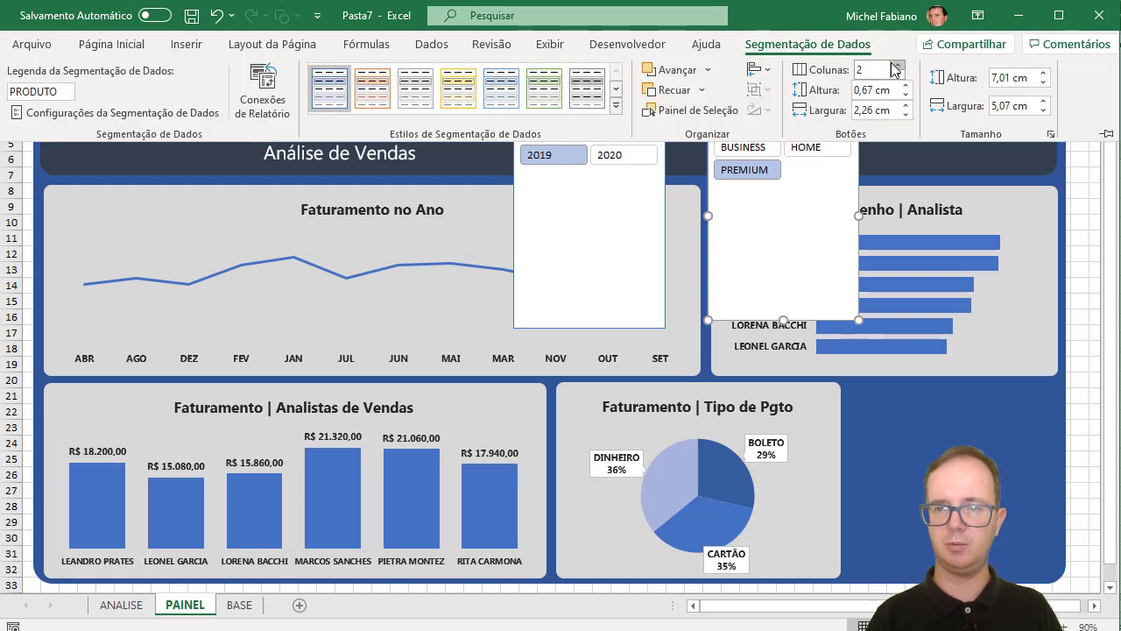
click(893, 65)
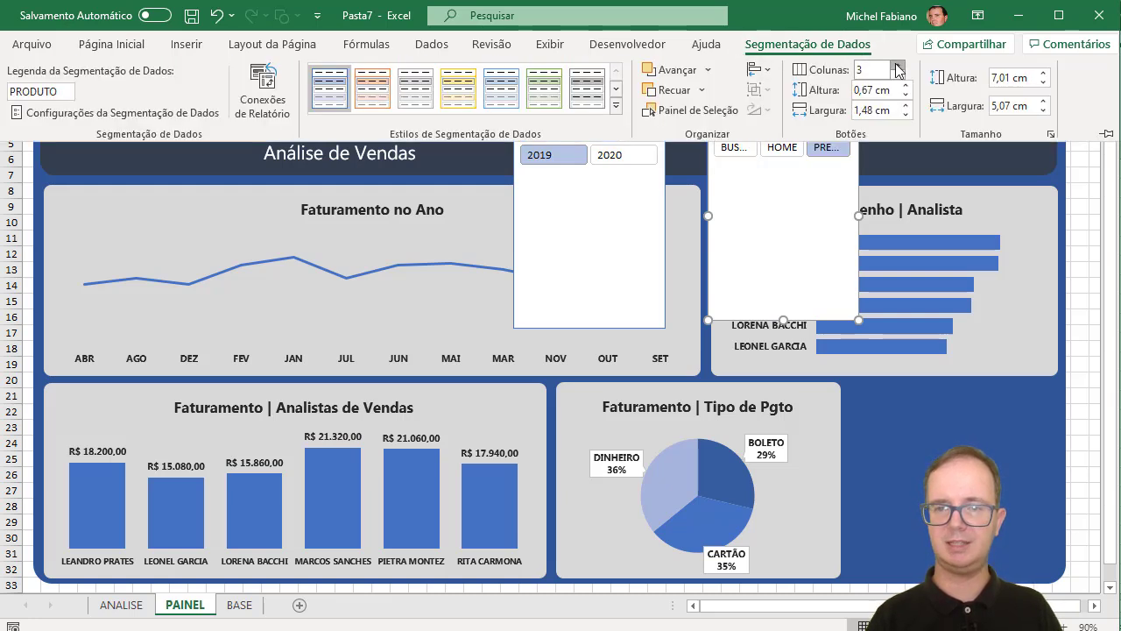
click(781, 321)
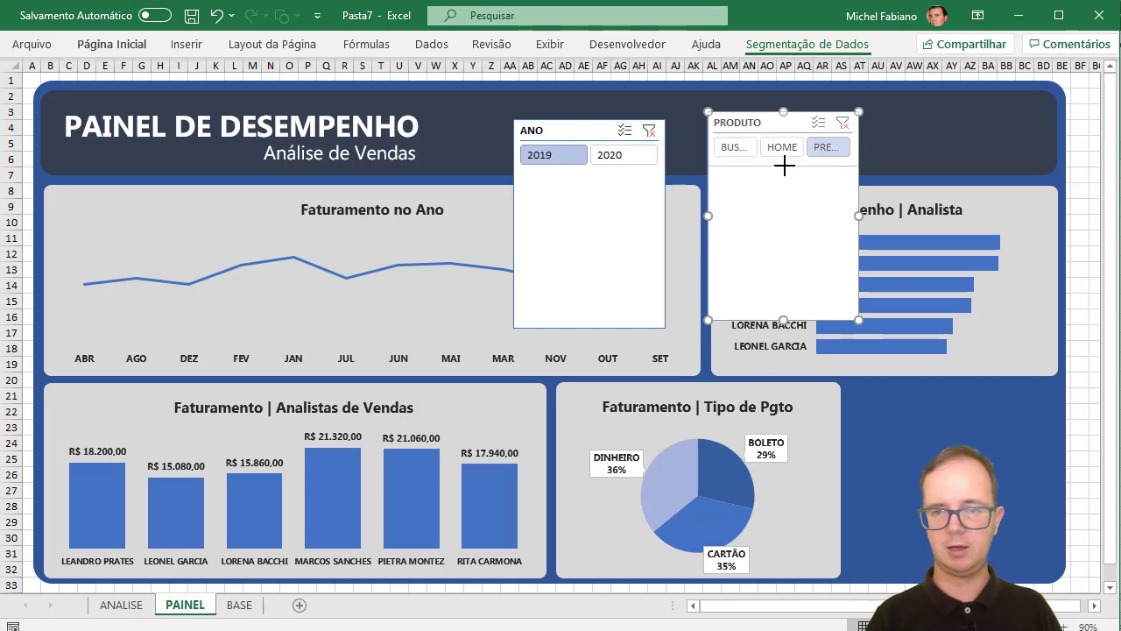
- Shrink the PRODUTO slicer to one wide row at the header's right end
drag(783, 277, 783, 166)
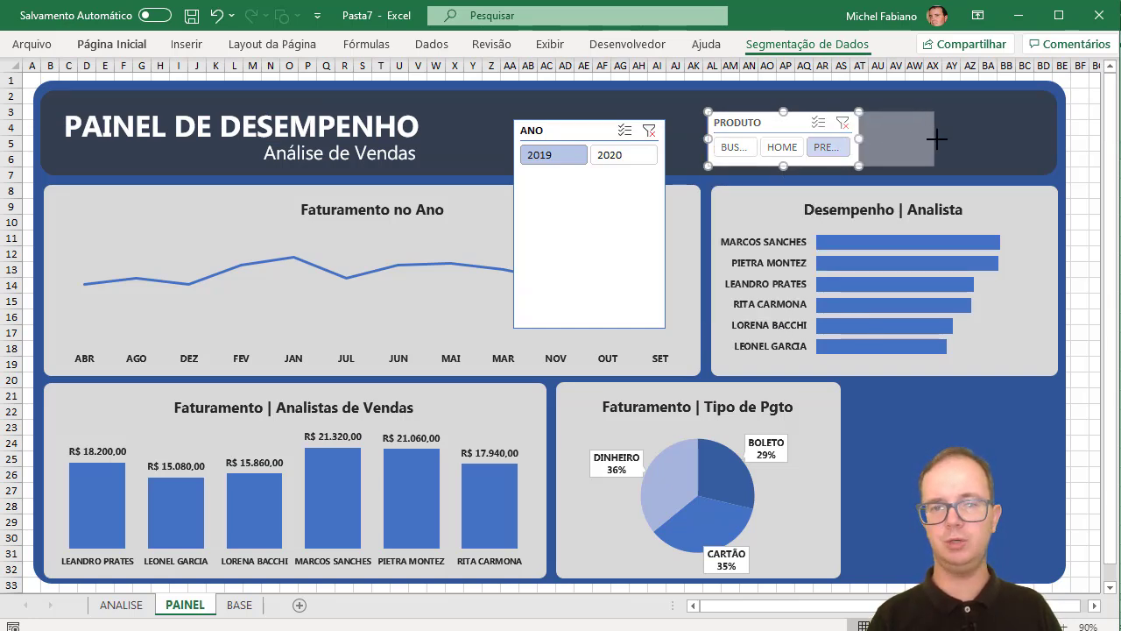
drag(858, 140, 937, 140)
drag(859, 130, 962, 123)
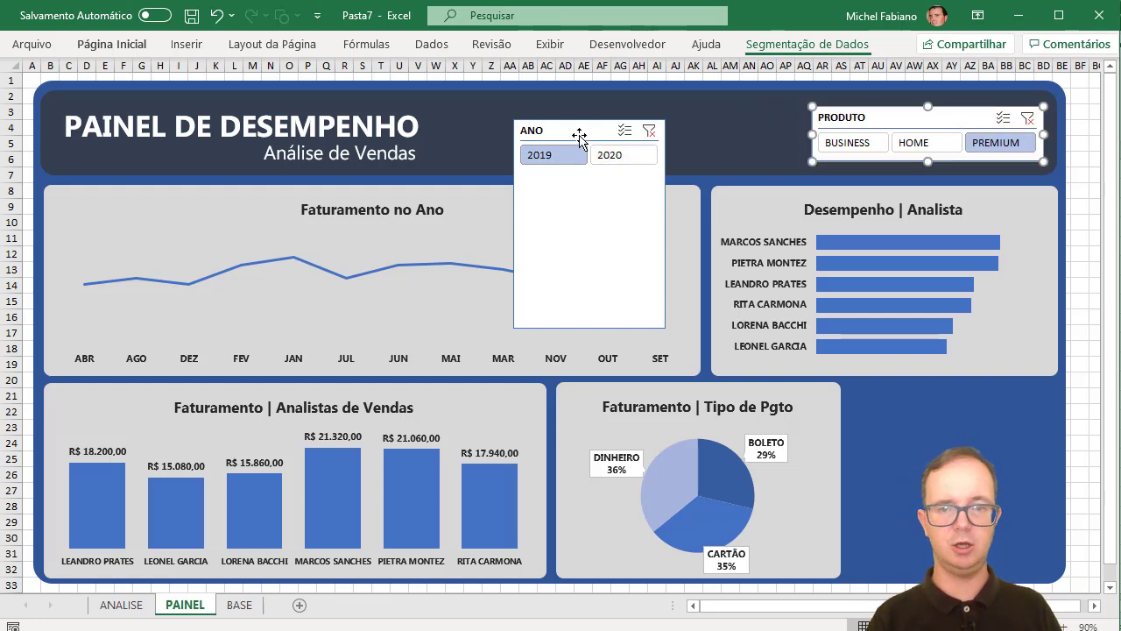
- Shorten the ANO slicer to a single row and place it beside PRODUTO
drag(580, 136, 692, 125)
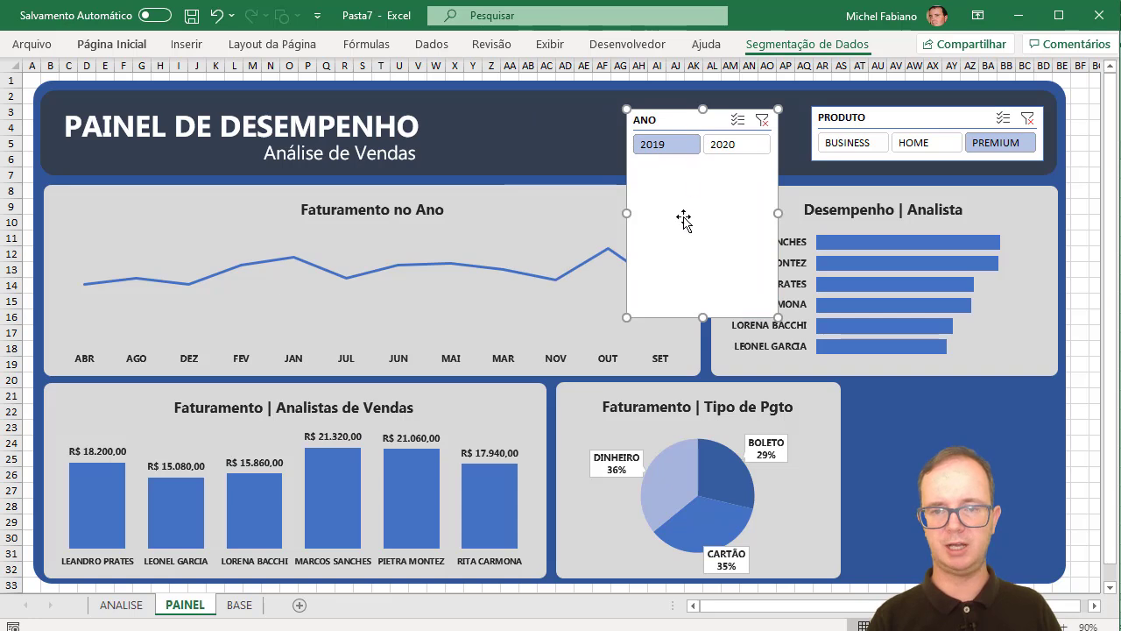
drag(702, 317, 707, 160)
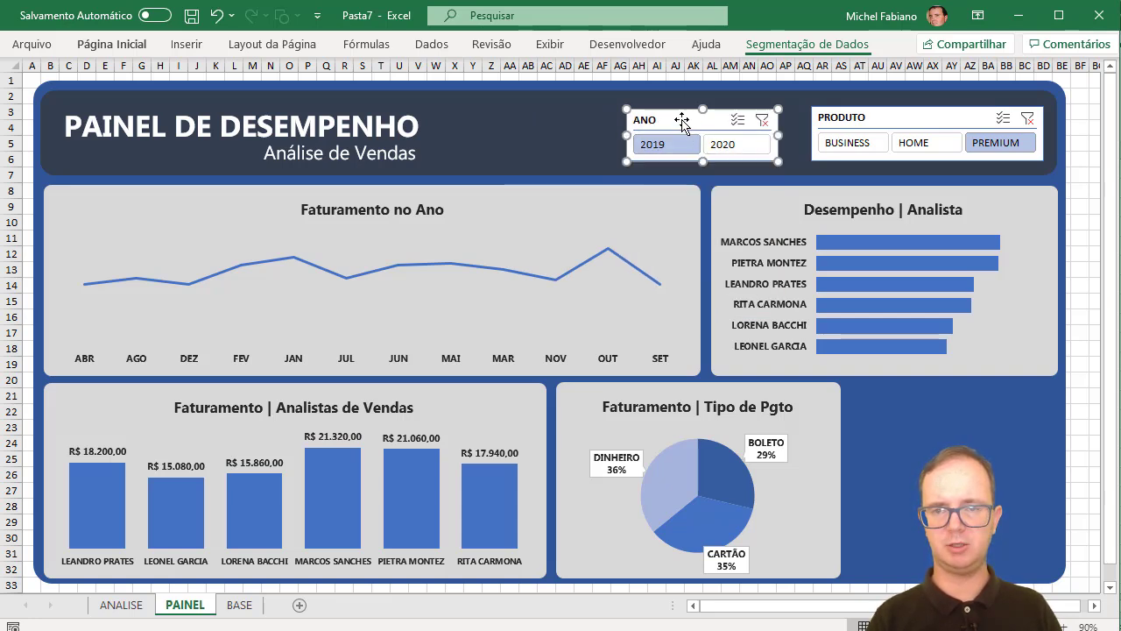
drag(682, 120, 714, 118)
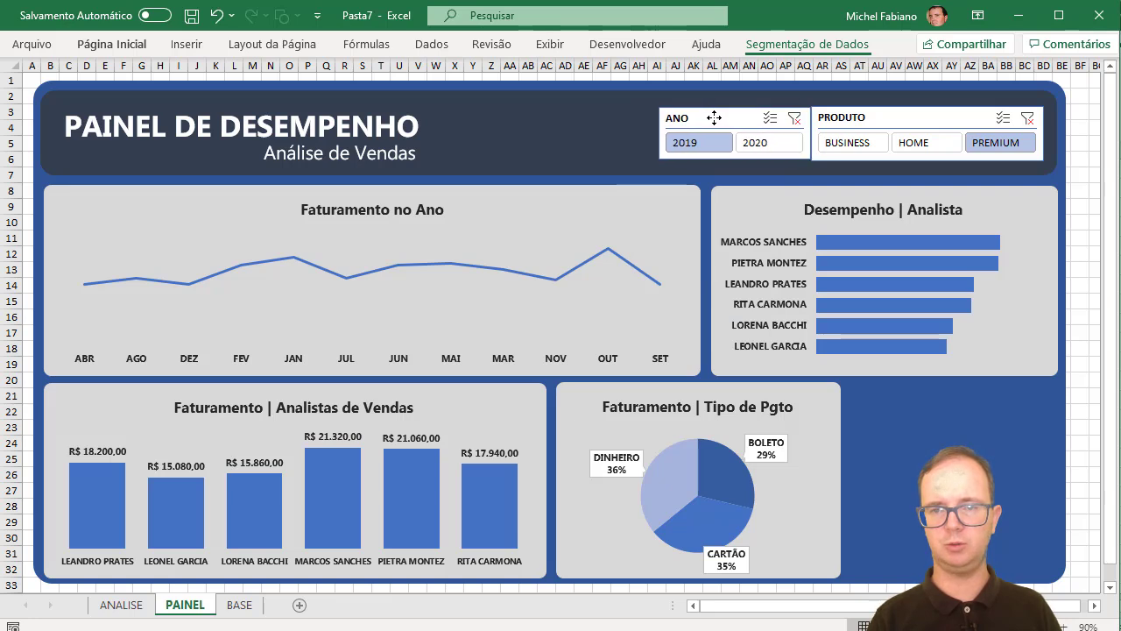
click(714, 117)
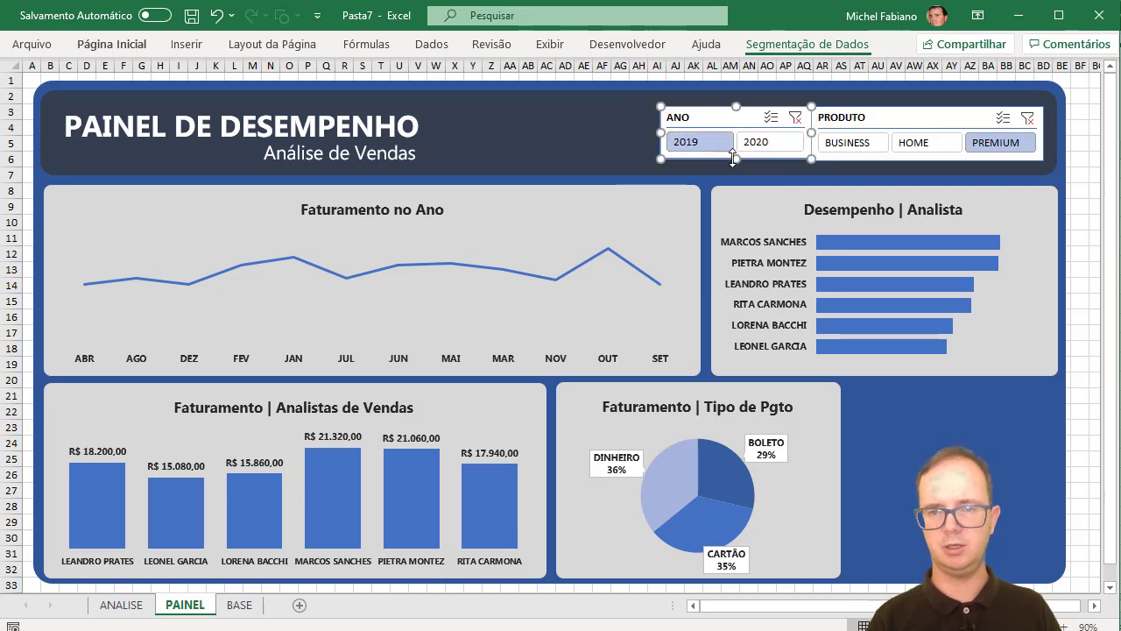
drag(737, 156, 749, 162)
click(638, 147)
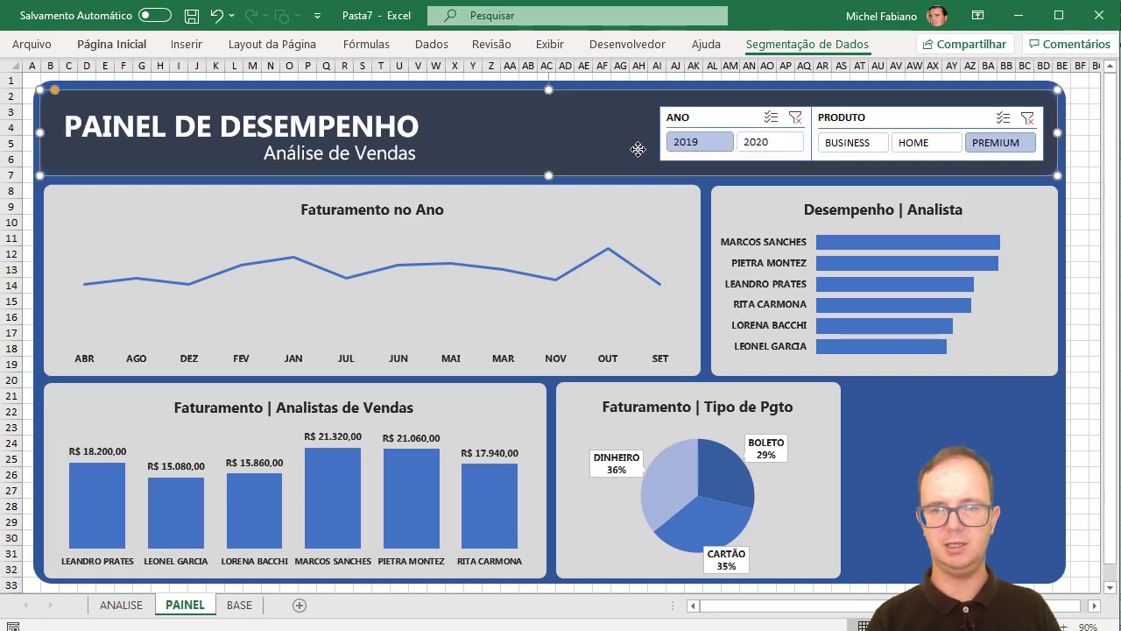
- Test the slicers by filtering 2020, HOME, BUSINESS, then back to 2019
click(724, 114)
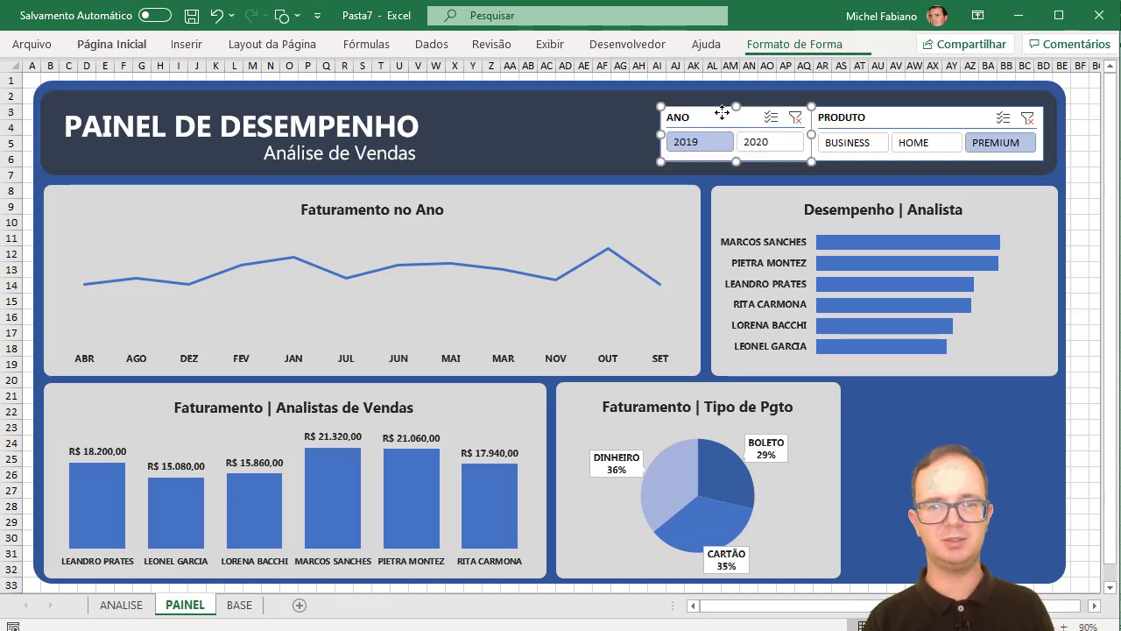
click(760, 142)
click(931, 143)
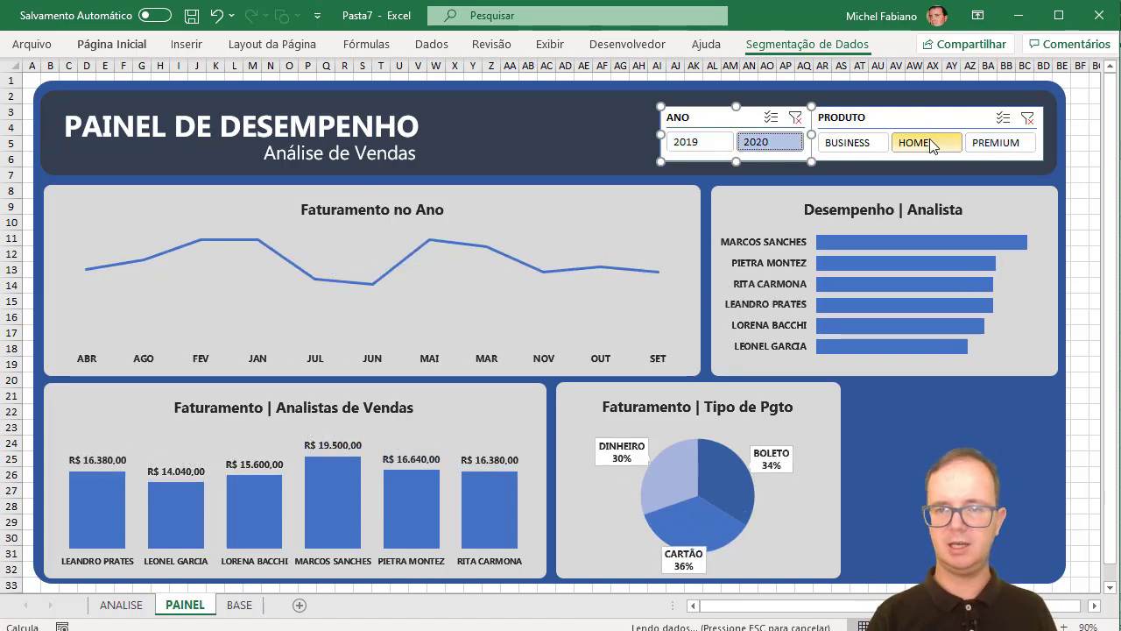
click(847, 142)
click(690, 145)
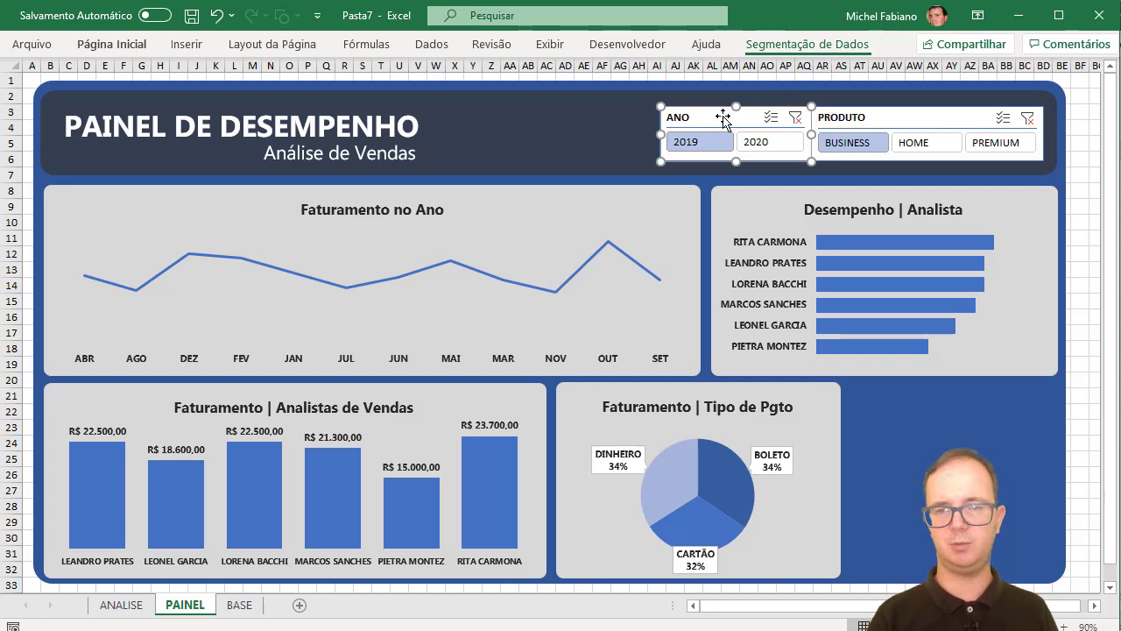
- Apply the blue dark slicer style to the ANO slicer
click(800, 49)
click(617, 106)
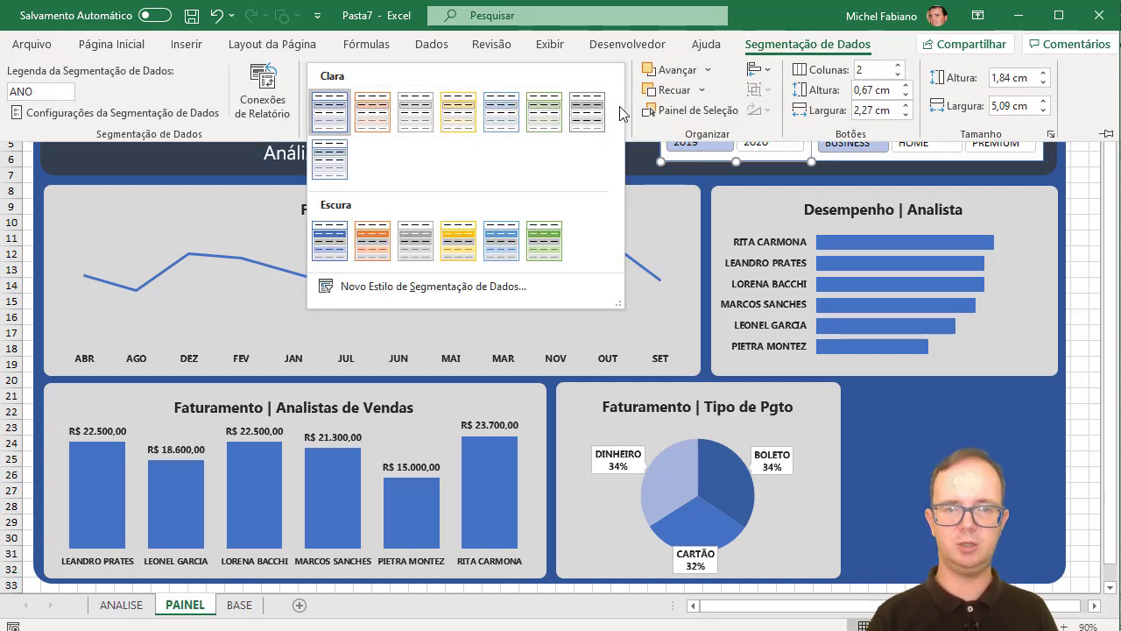
click(457, 239)
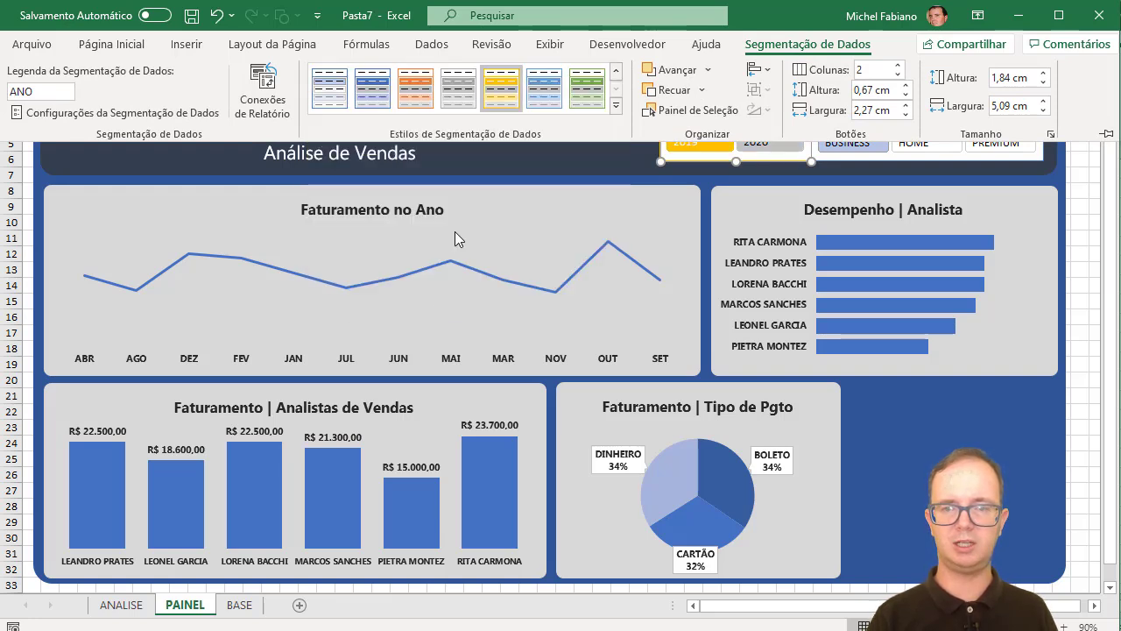
click(552, 105)
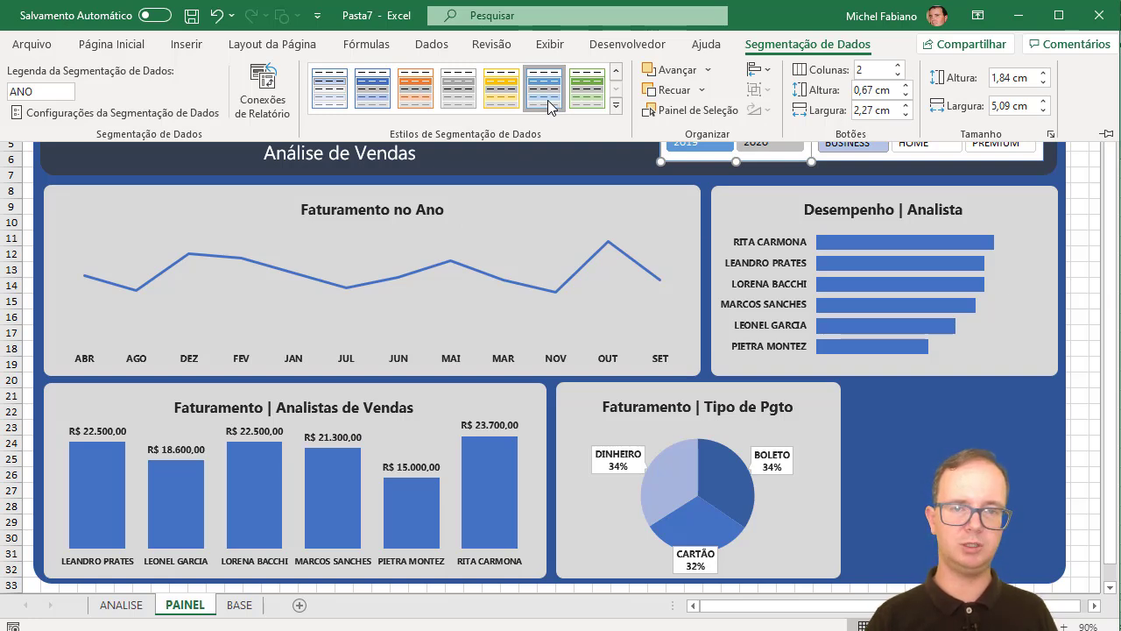
- Duplicate the blue slicer style and give its whole-slicer element a dark navy fill
right_click(549, 105)
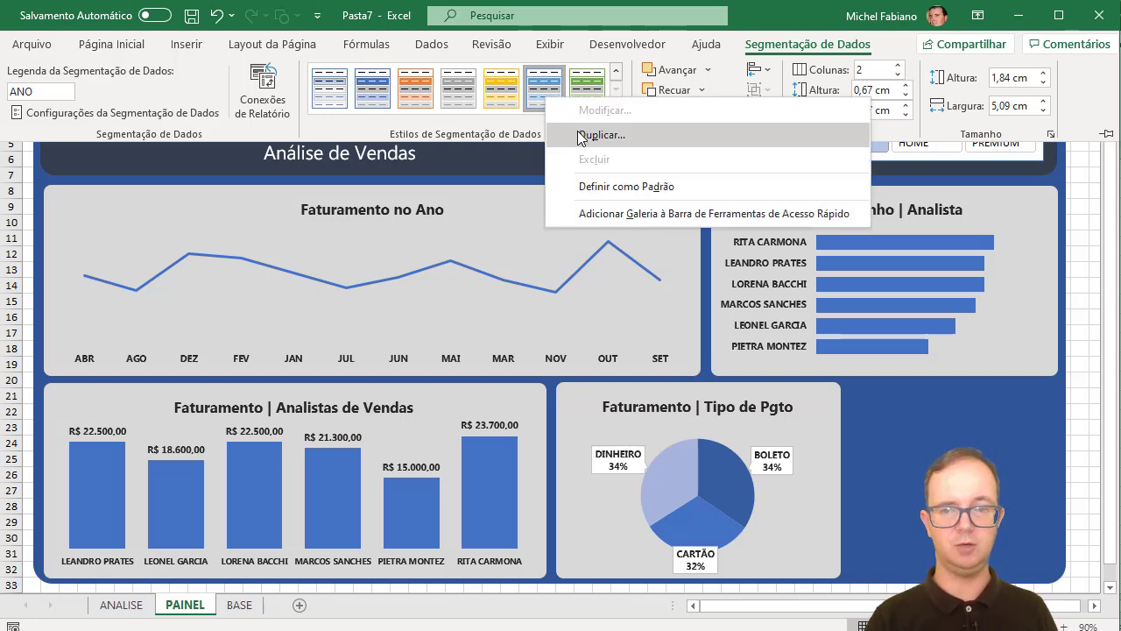
click(578, 133)
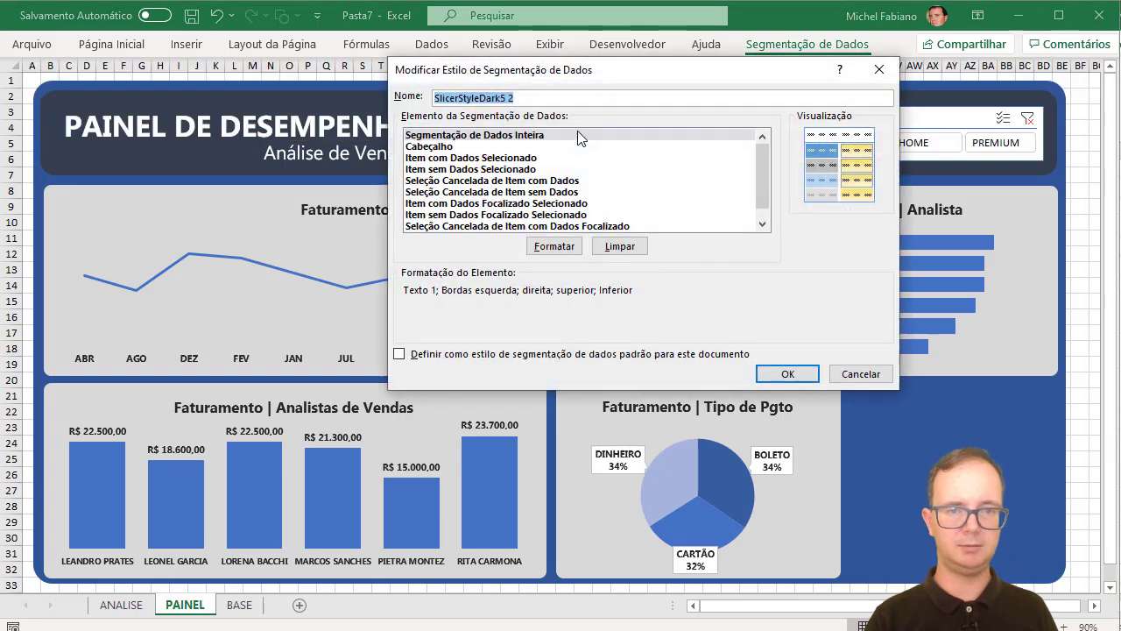
click(556, 248)
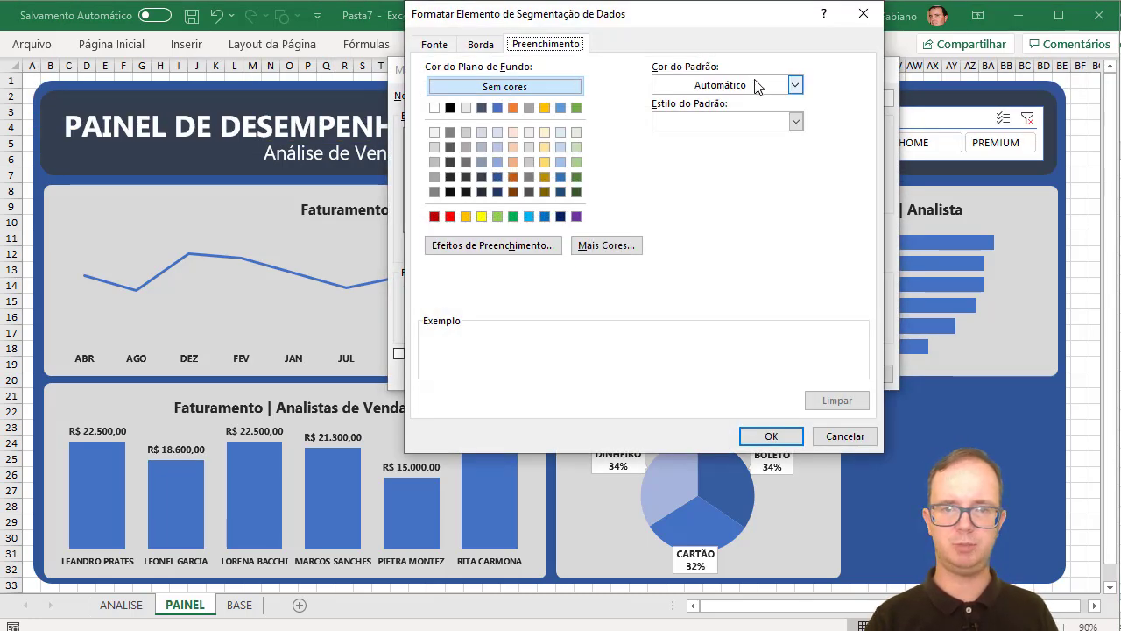
click(481, 177)
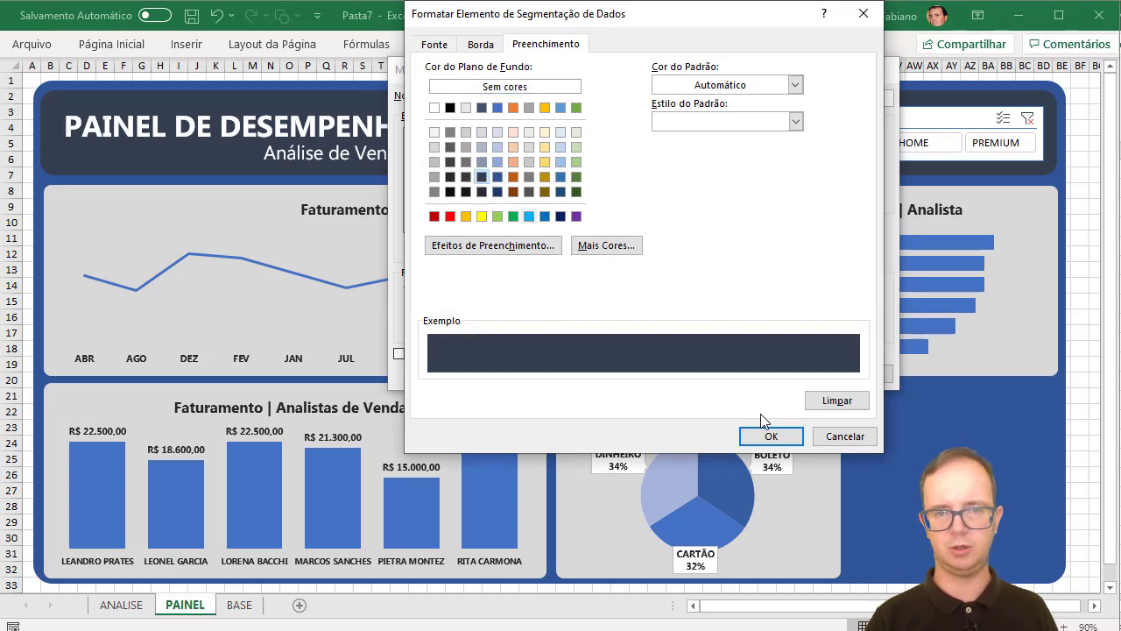
click(774, 434)
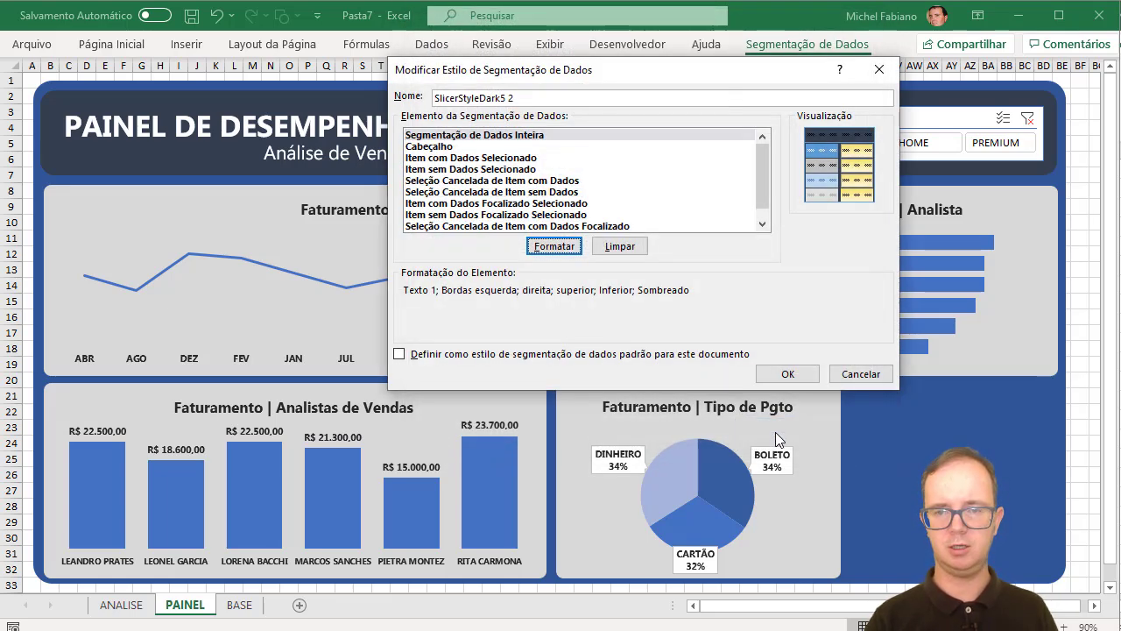
click(796, 375)
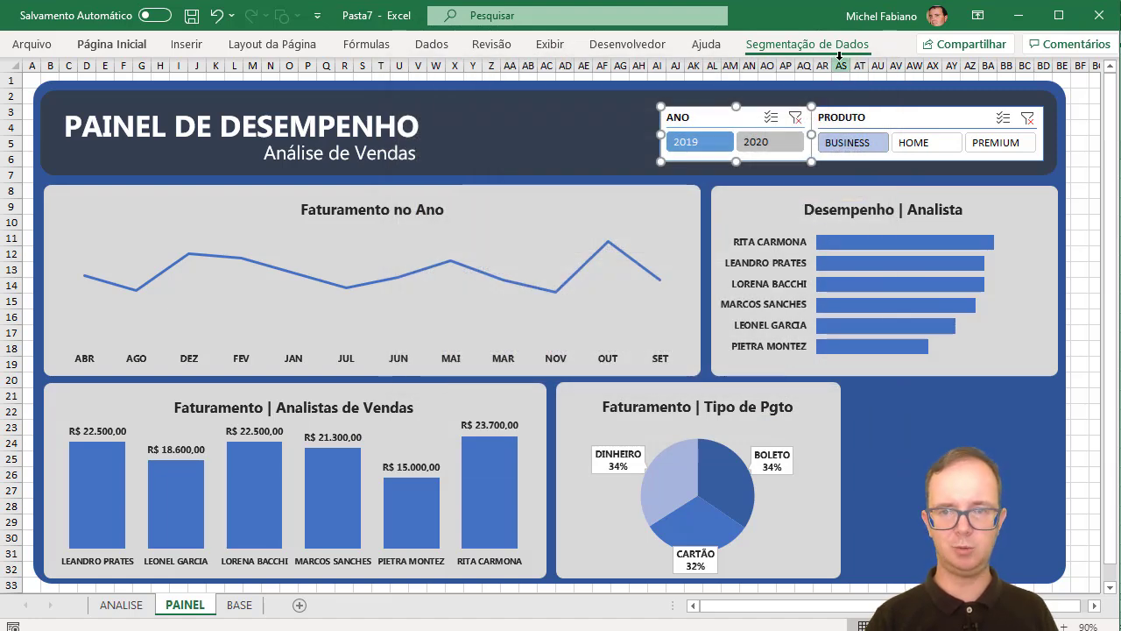
- Apply the custom dark navy style from Personalizada to the ANO slicer
click(841, 53)
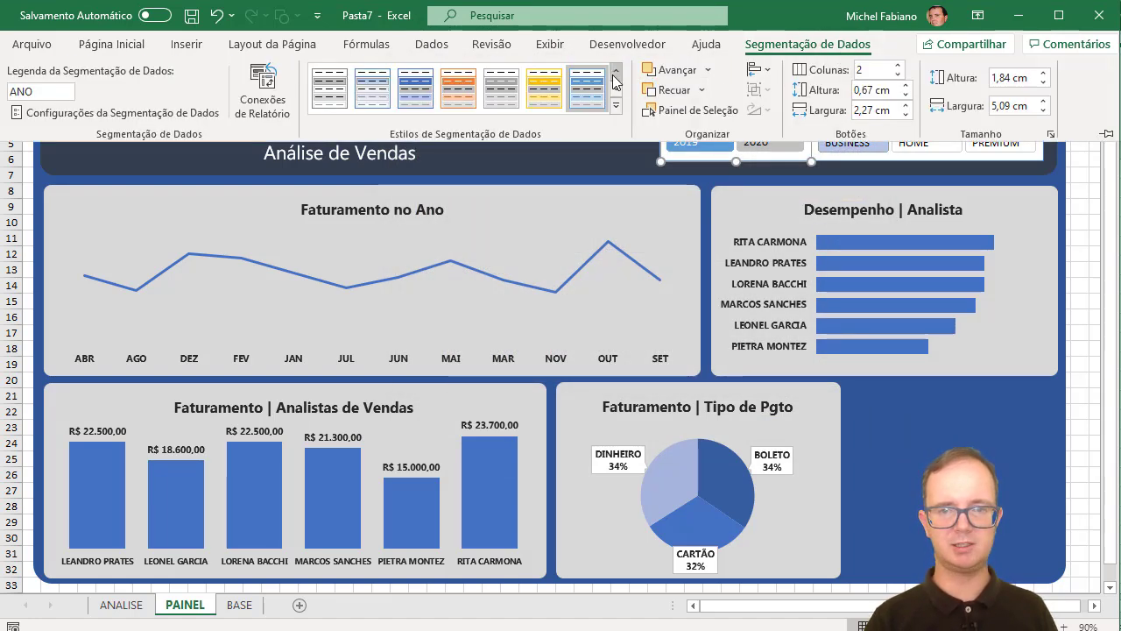
click(617, 105)
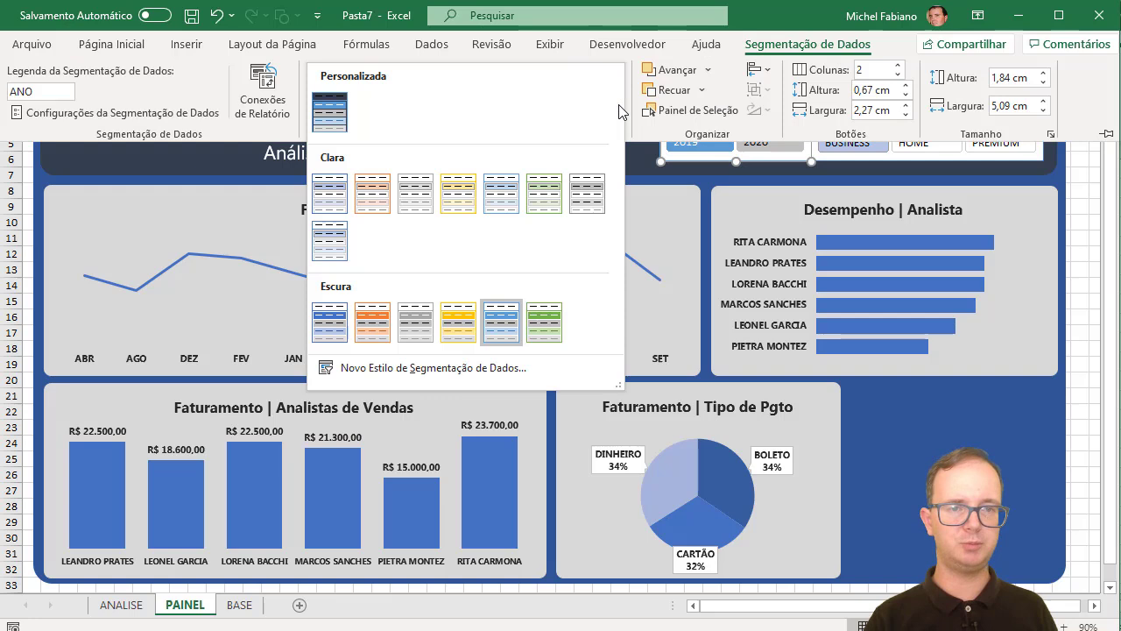
click(327, 114)
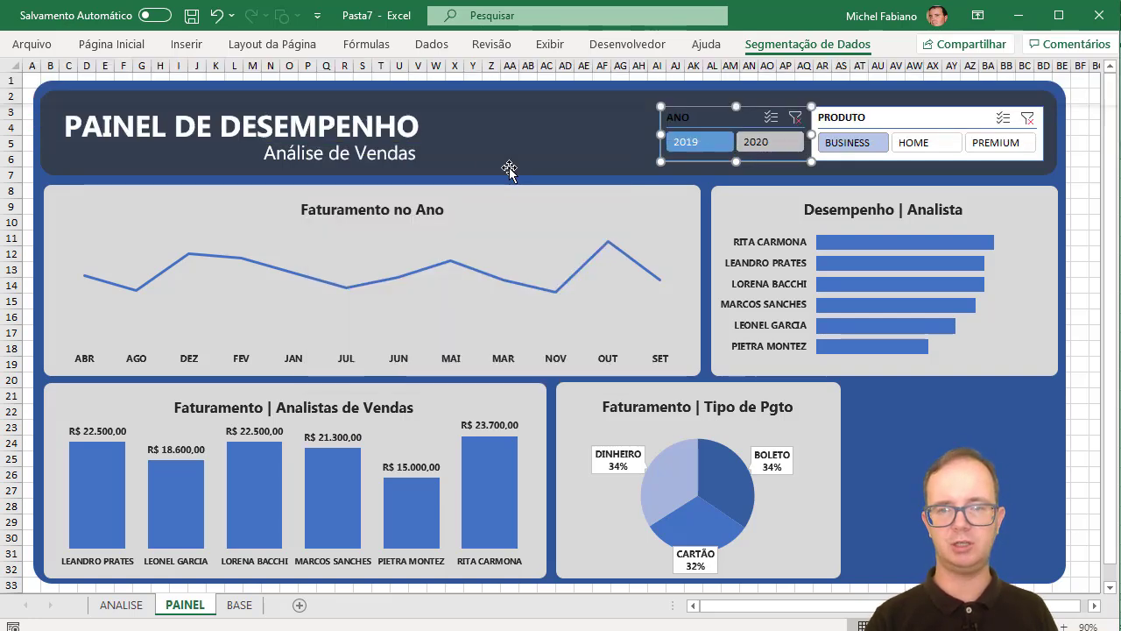
click(509, 169)
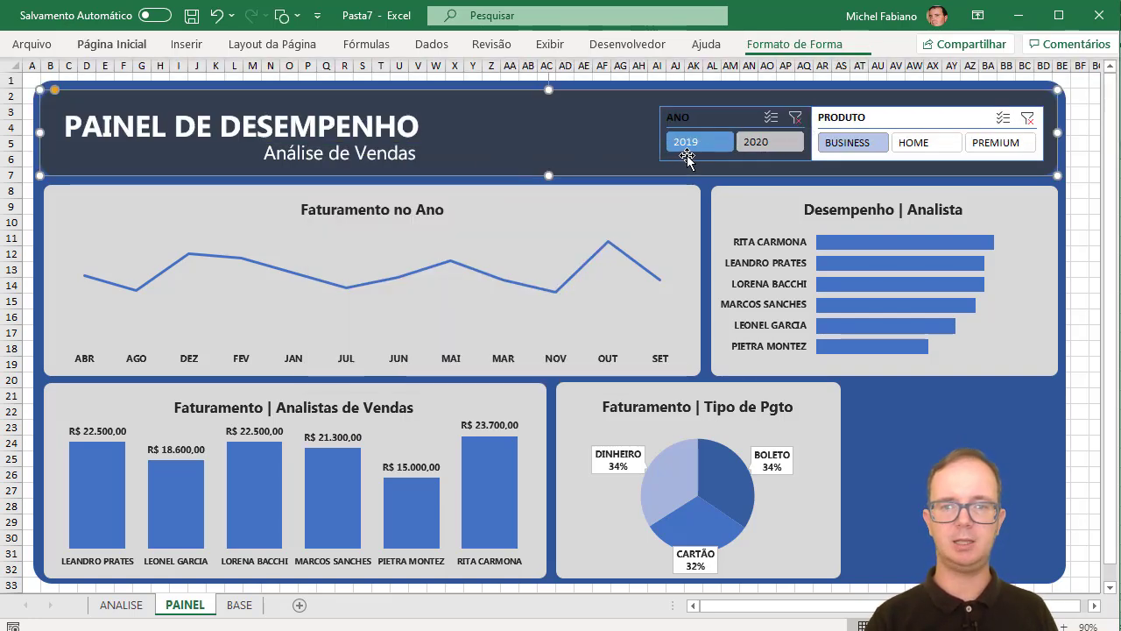
click(688, 156)
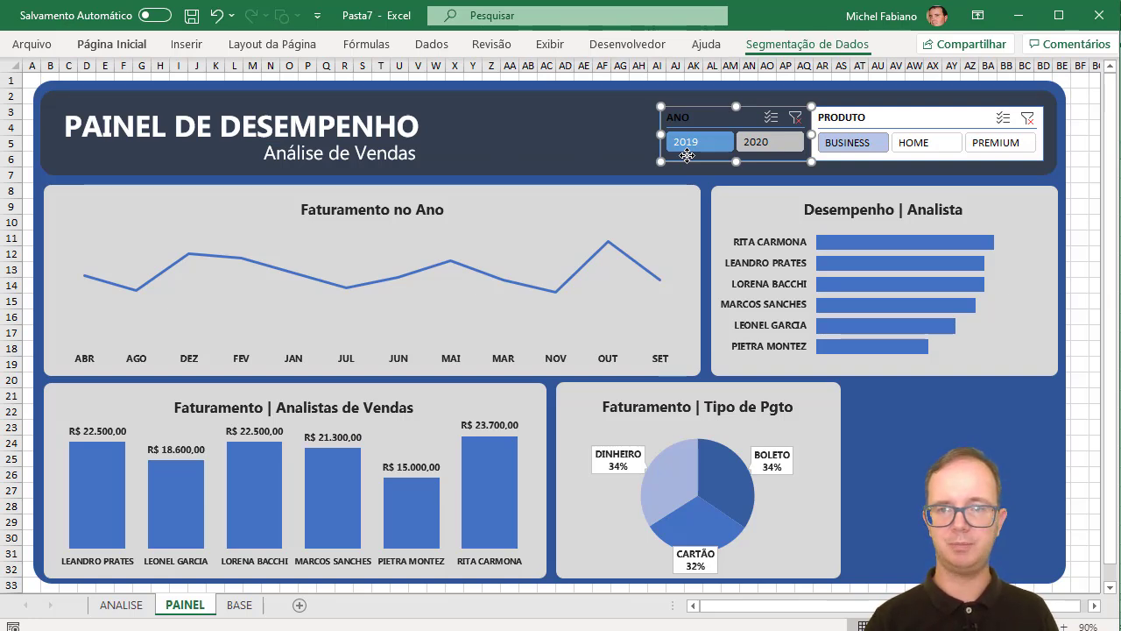
click(797, 44)
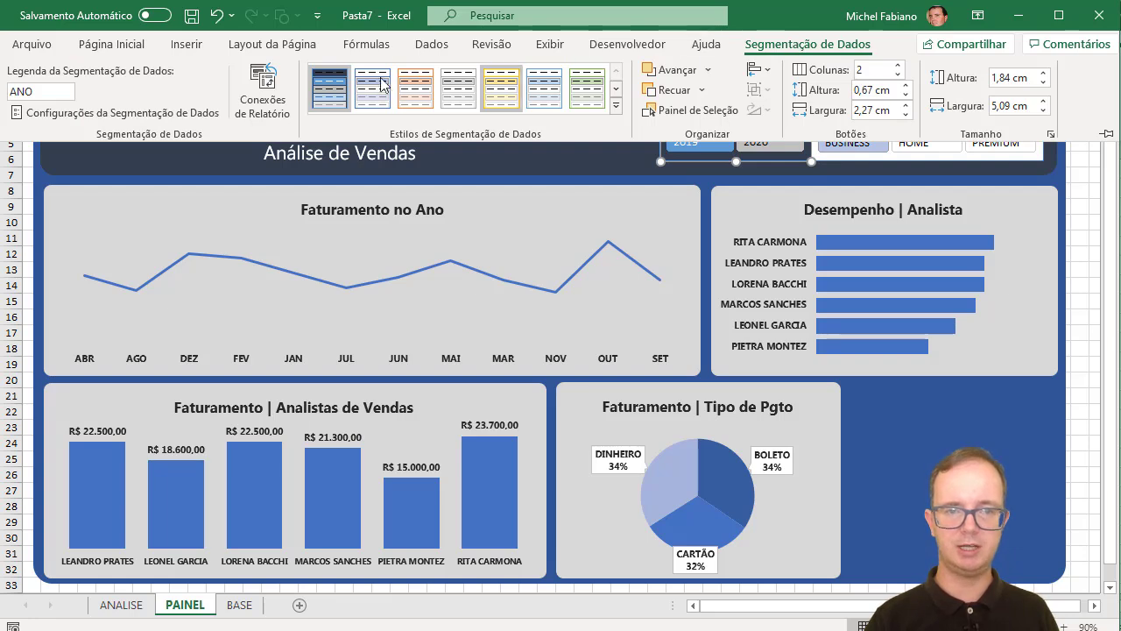
right_click(323, 88)
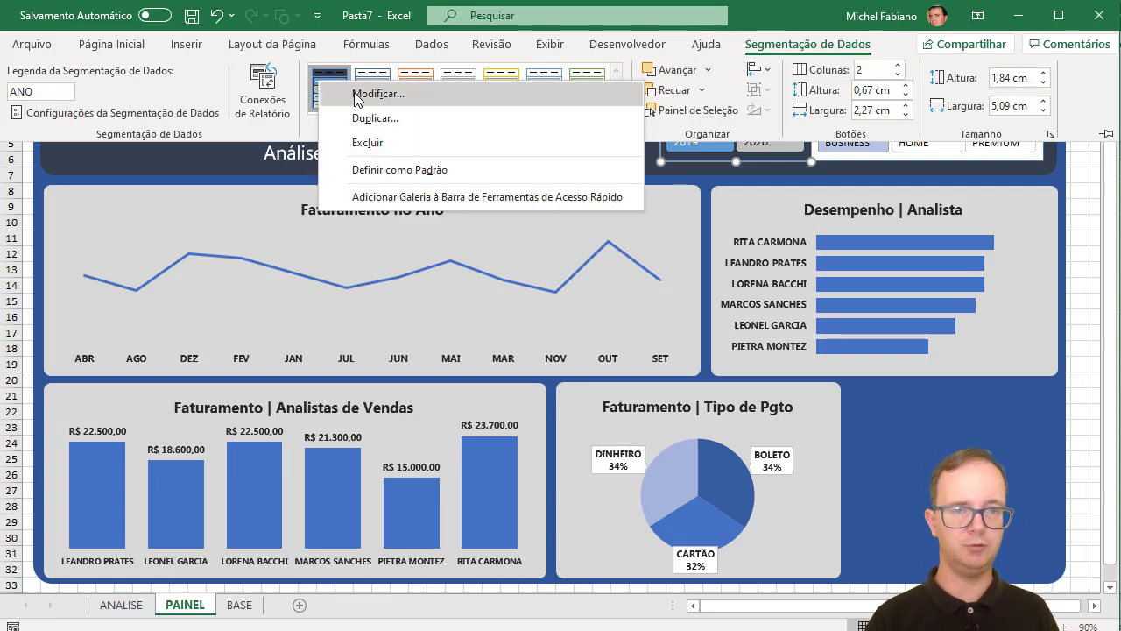
- Modify the custom style so the whole-slicer element has border Nenhuma
click(355, 94)
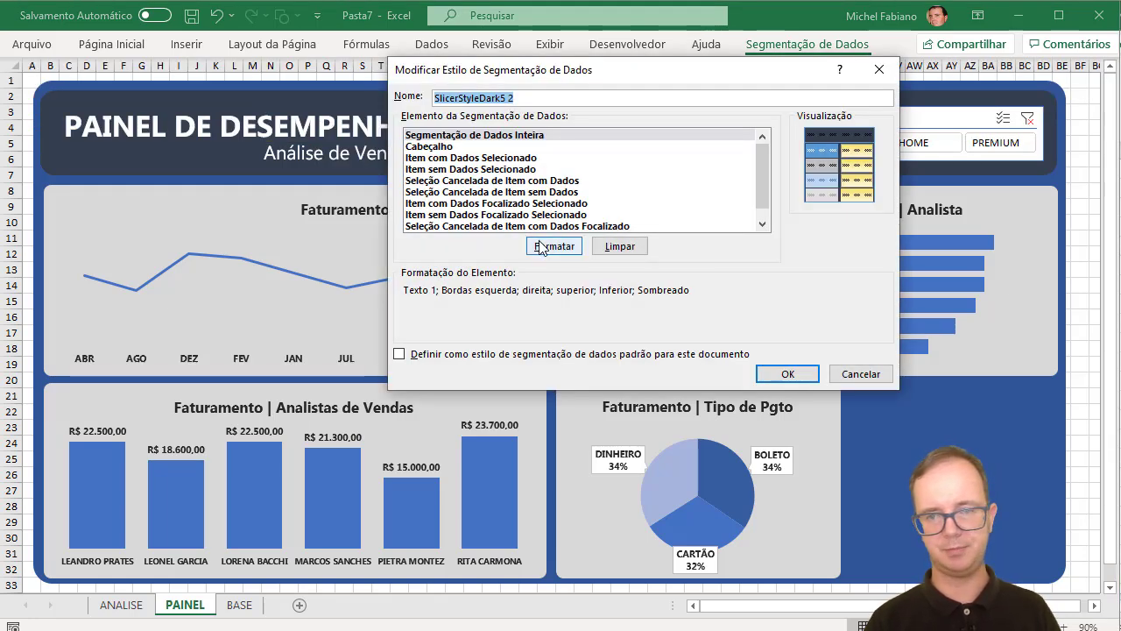
click(560, 247)
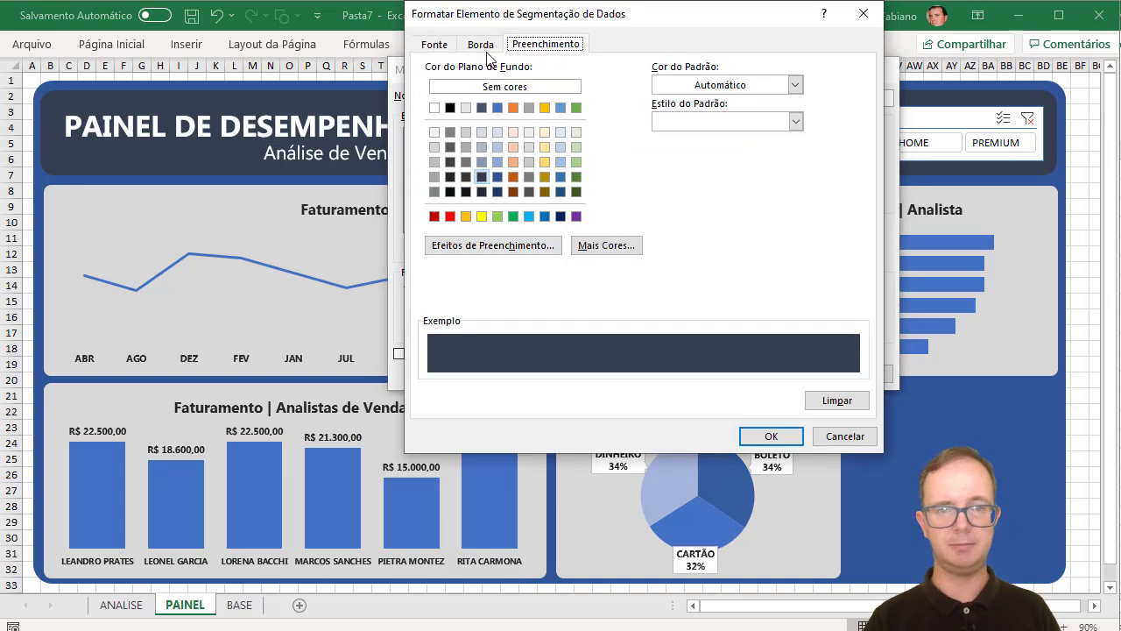
click(484, 45)
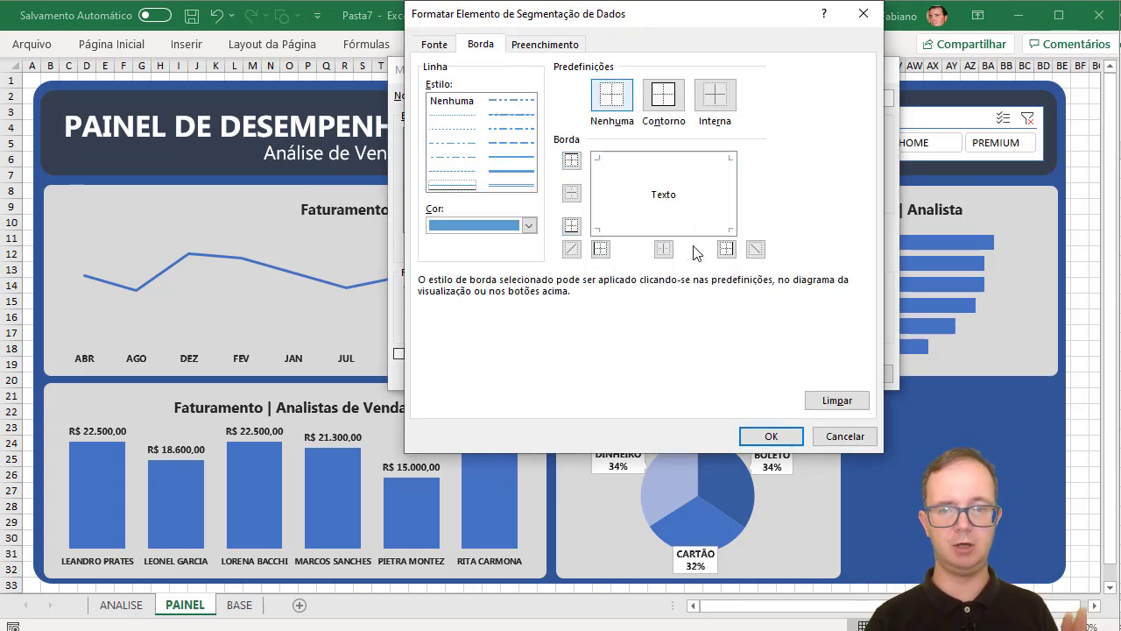
click(770, 435)
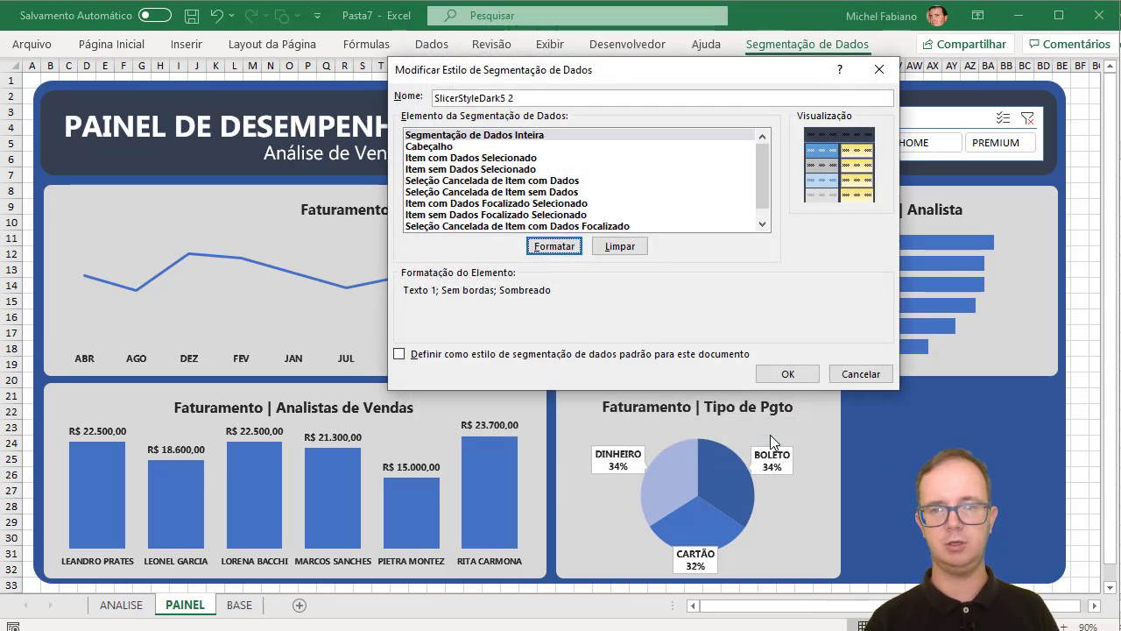
click(788, 374)
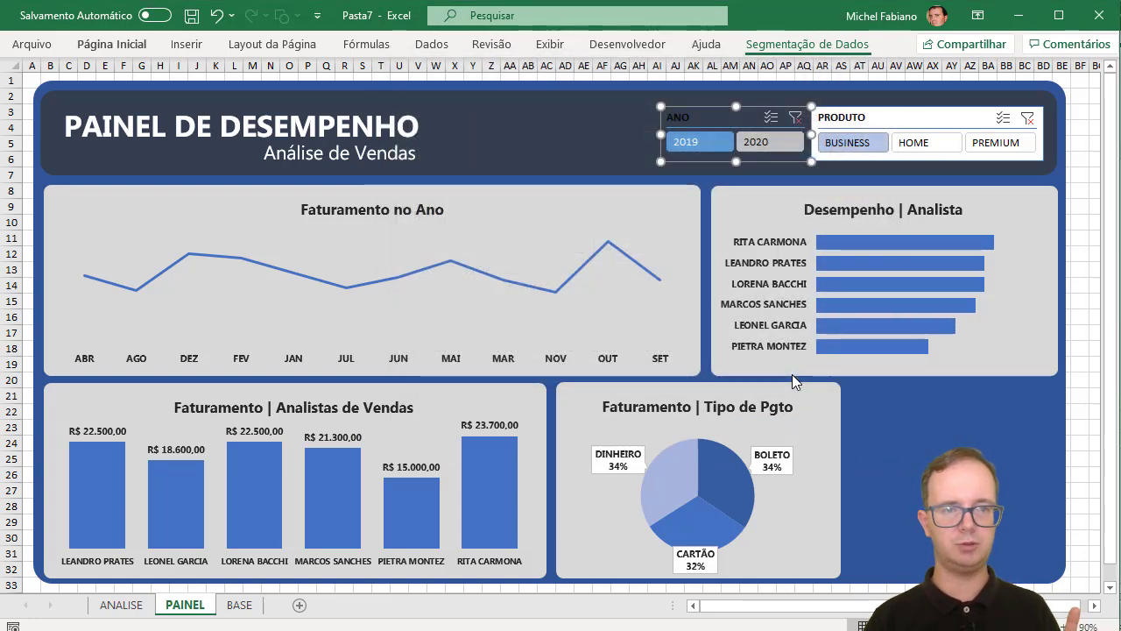
- Hide the ANO slicer's header and shorten it to fit its buttons
right_click(716, 115)
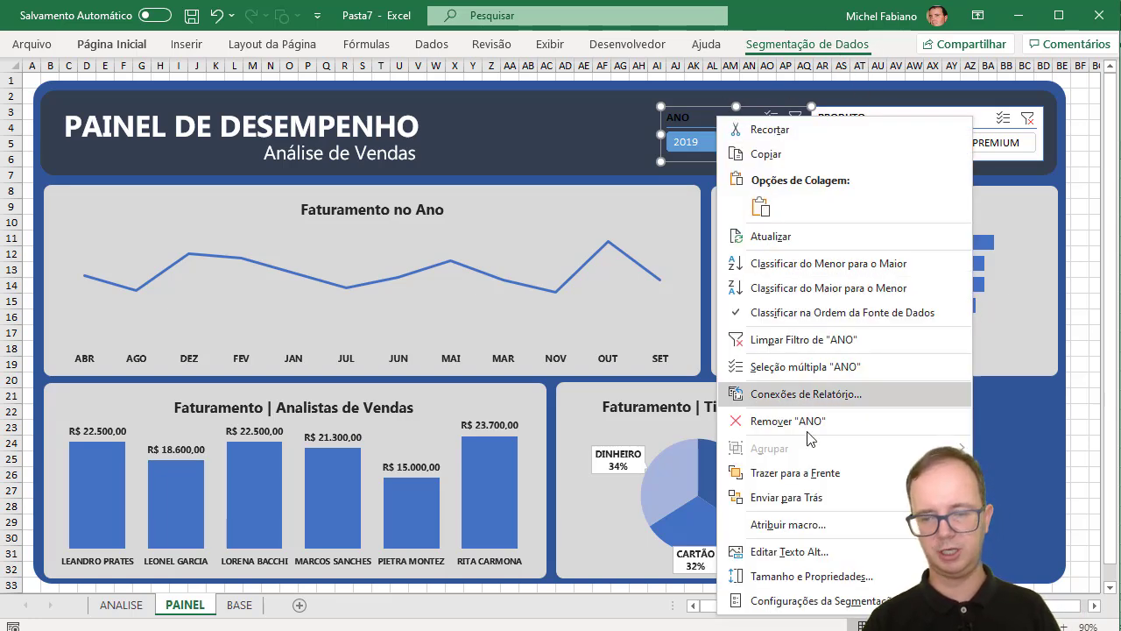
click(824, 601)
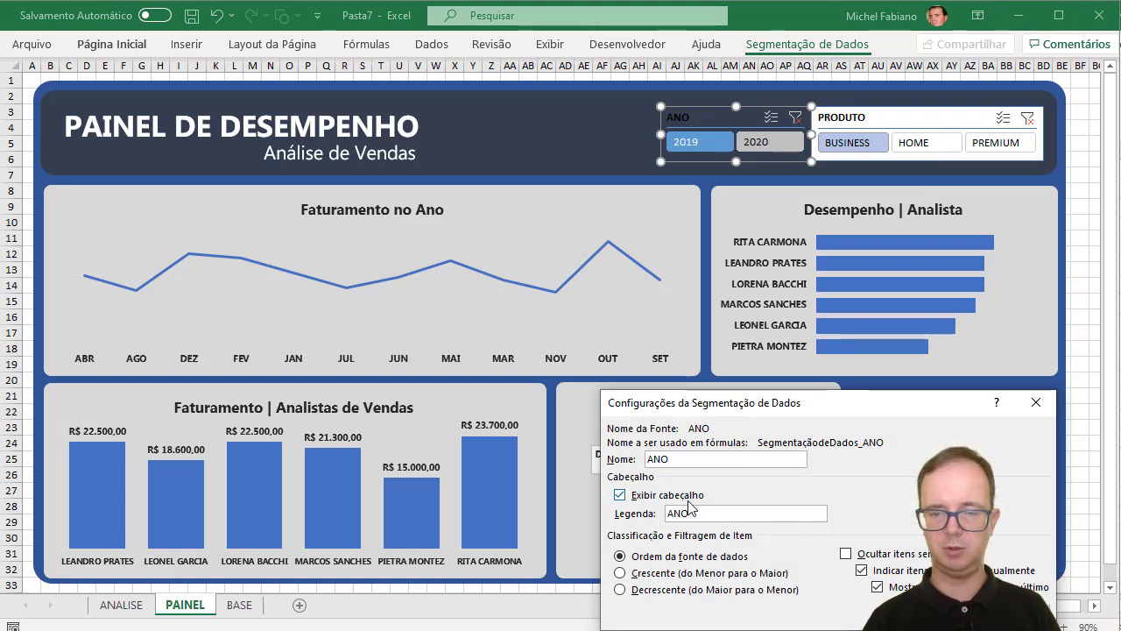
click(691, 495)
key(Return)
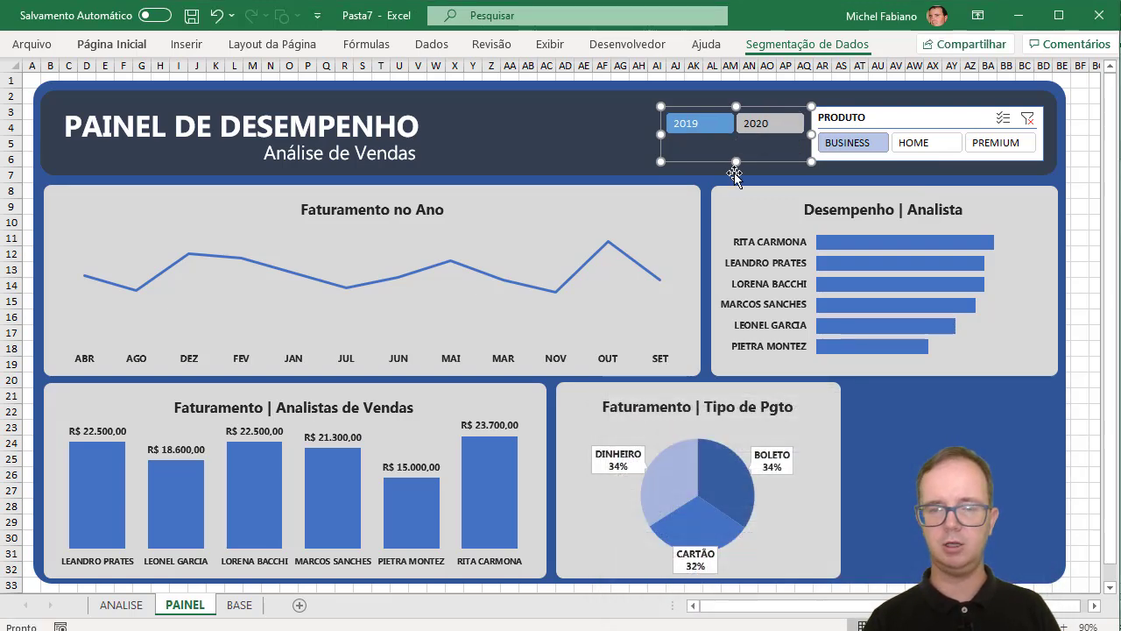
mouse_move(735, 159)
mouse_down()
mouse_move(737, 140)
mouse_move(723, 159)
mouse_up()
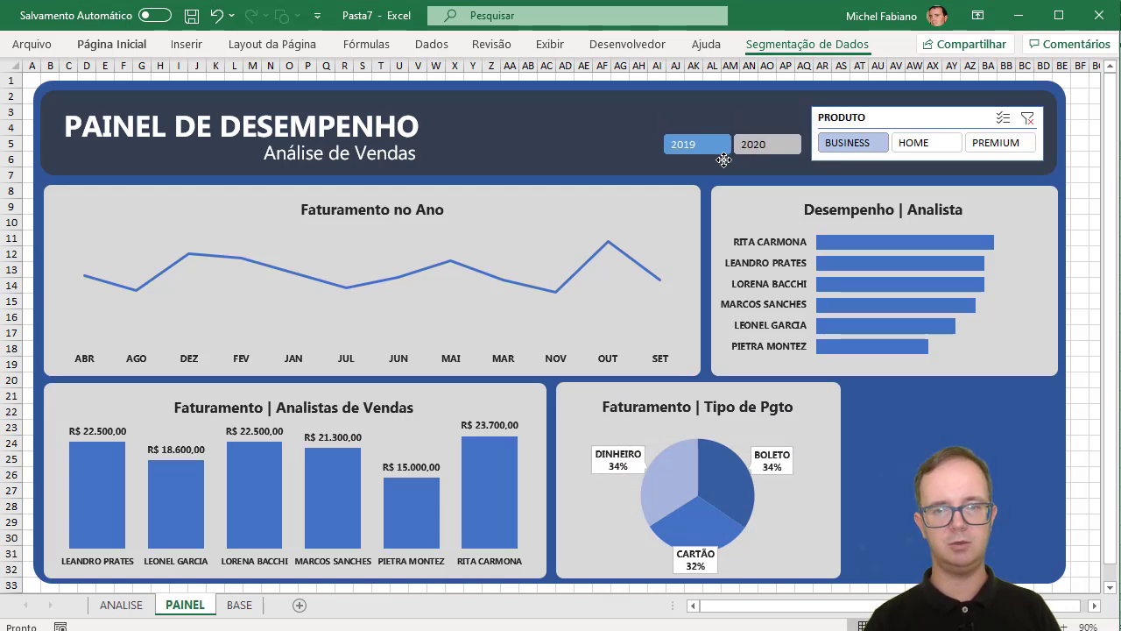
- Hide the PRODUTO slicer's header and apply the custom dark style to it
click(898, 119)
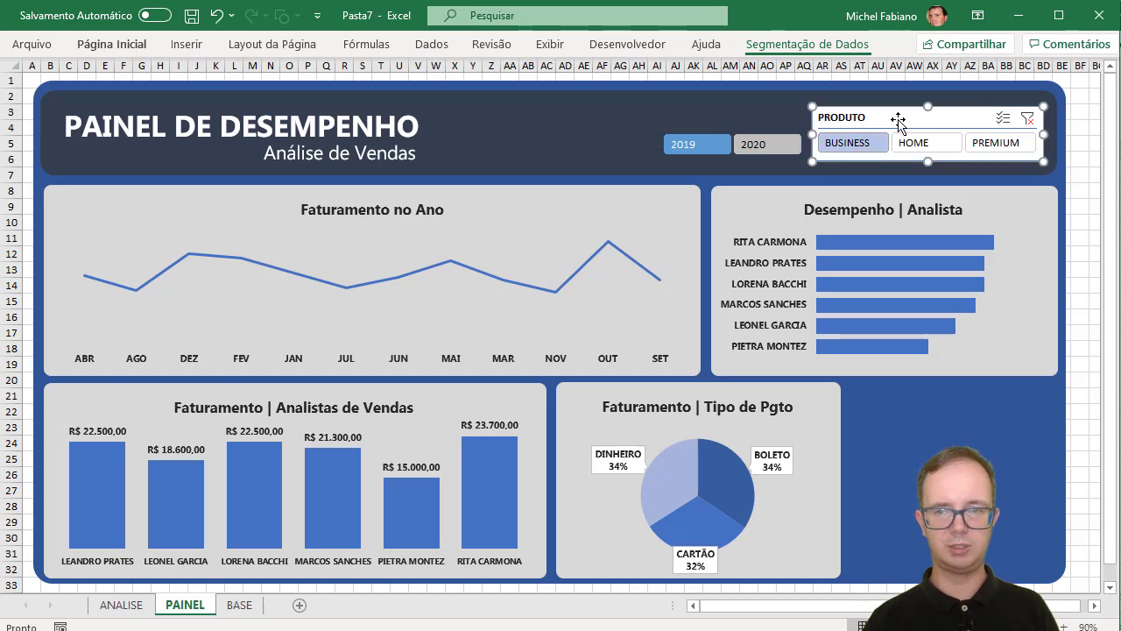
right_click(898, 119)
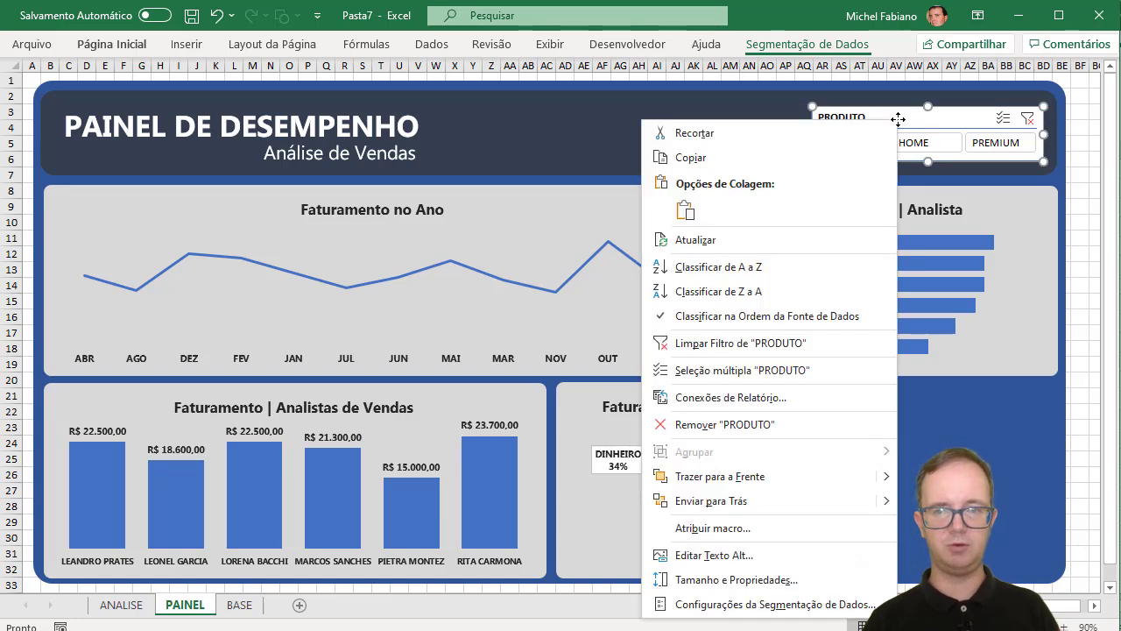
click(786, 605)
click(608, 495)
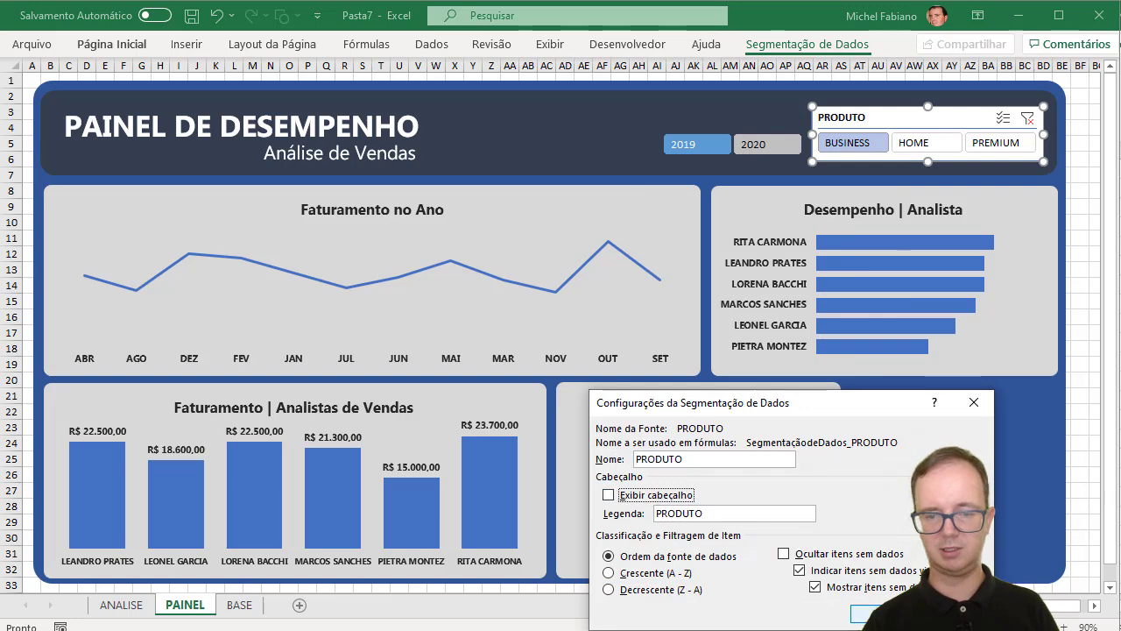
click(863, 613)
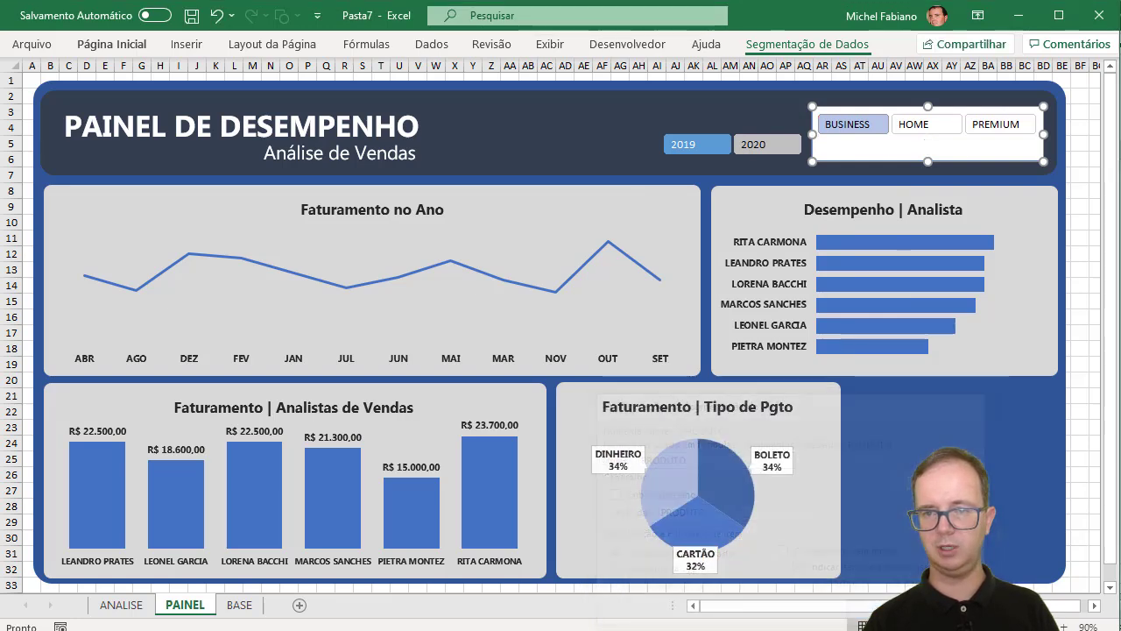
click(840, 46)
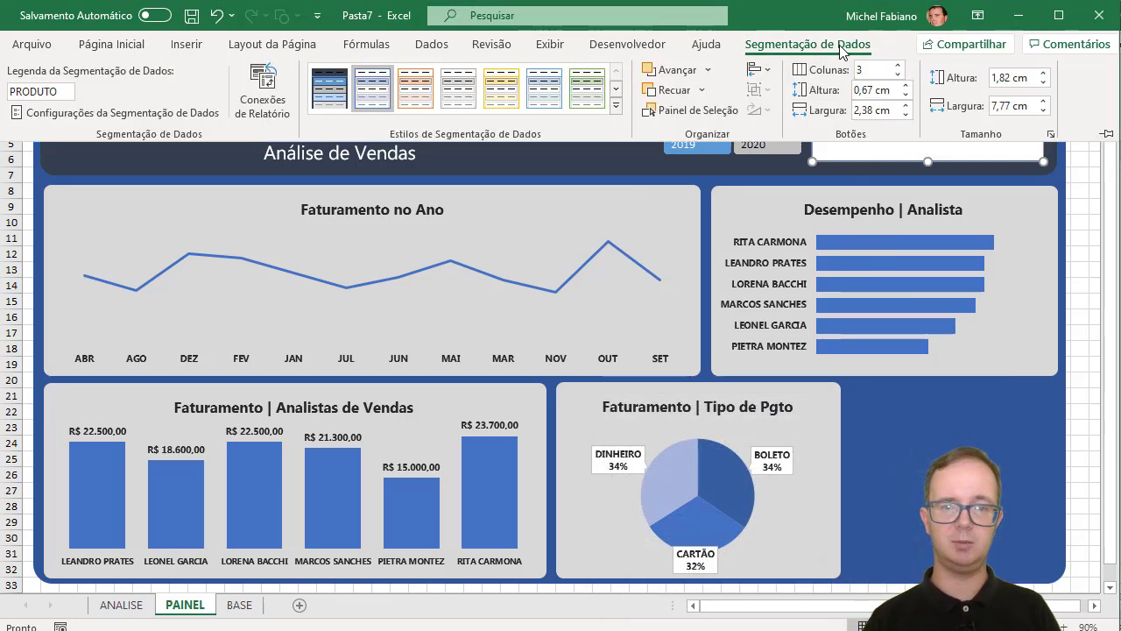
click(330, 88)
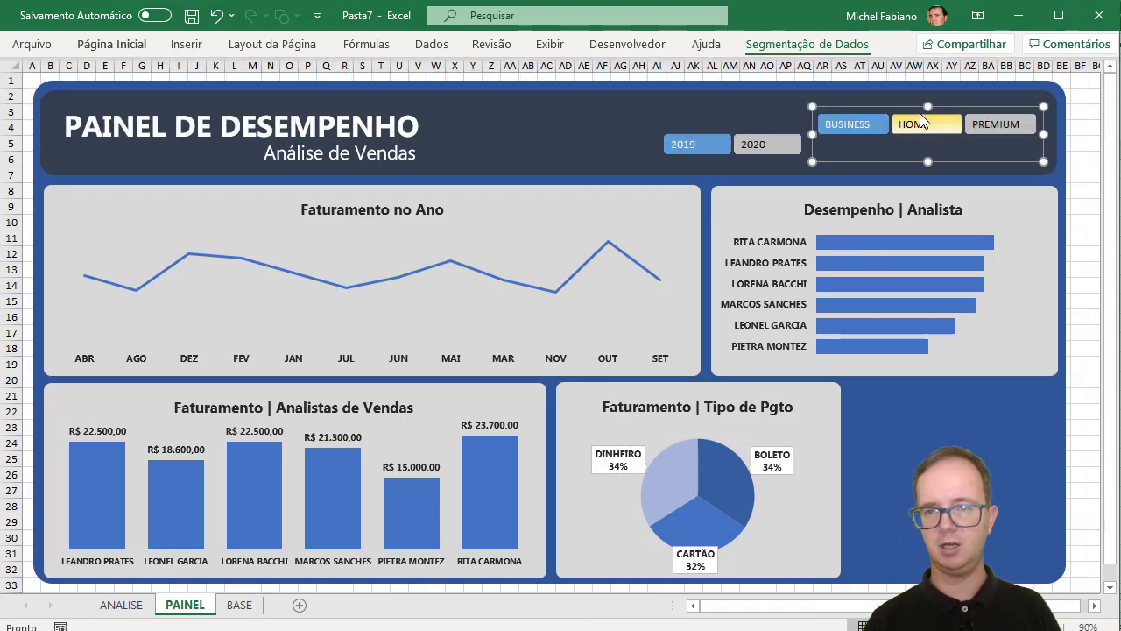
- Trim the PRODUTO slicer and align both slicers at the same header height
drag(927, 106, 927, 129)
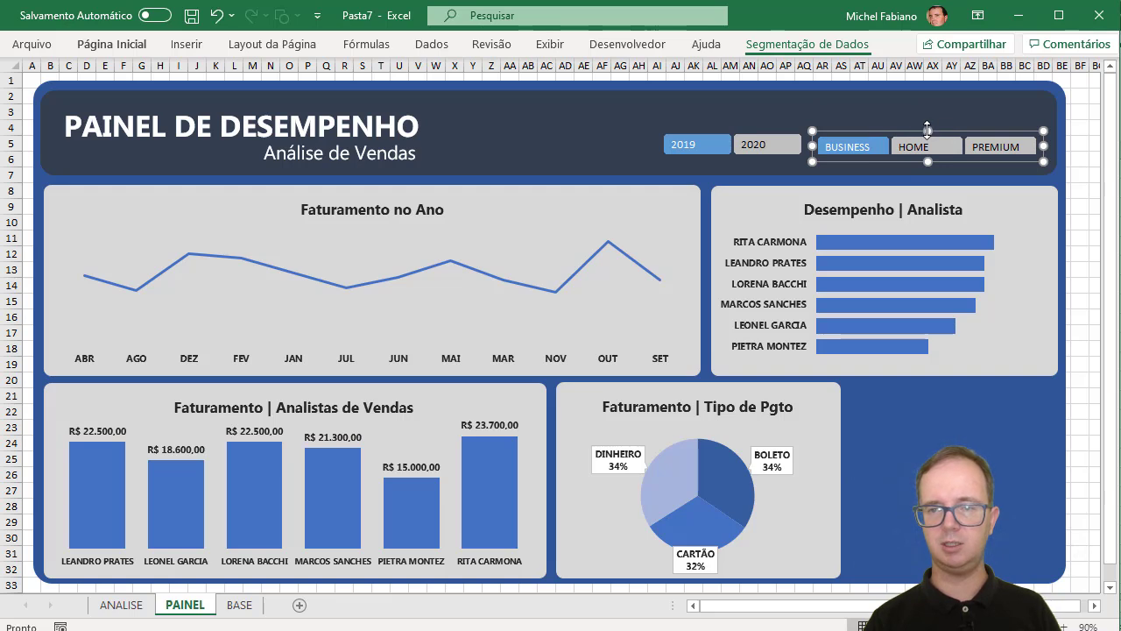
drag(926, 130, 926, 126)
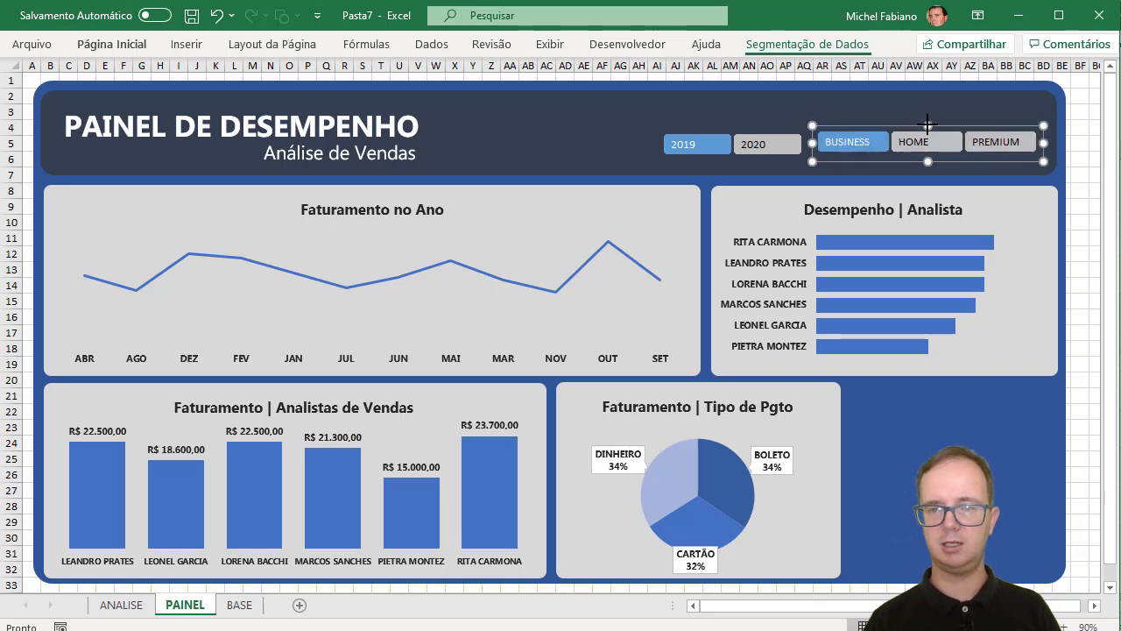
click(789, 132)
drag(790, 130, 789, 128)
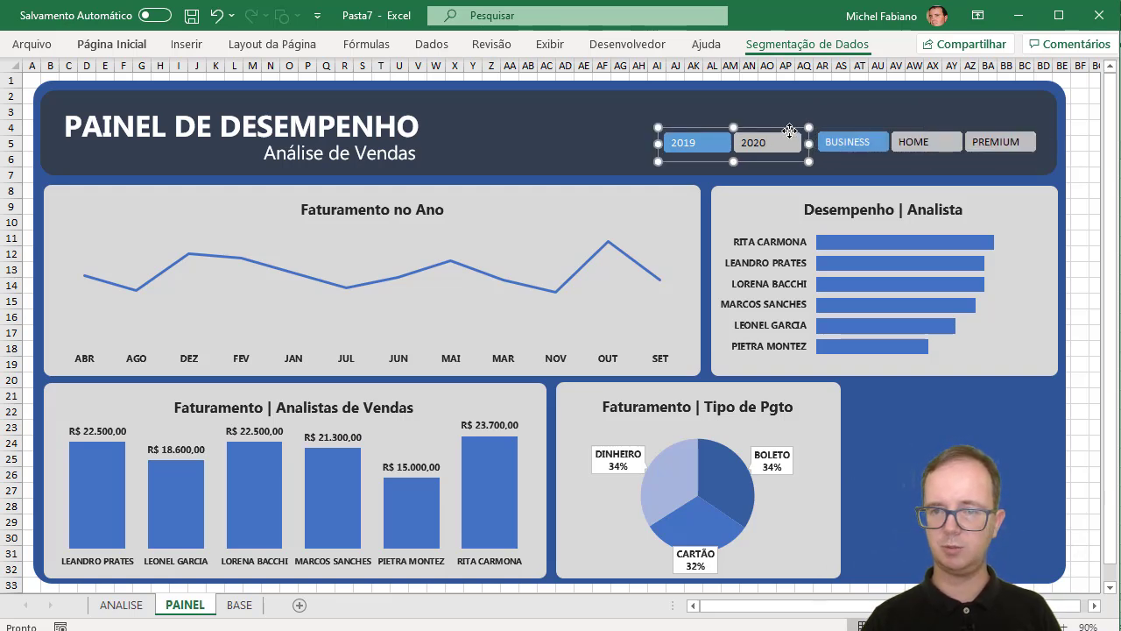
- Copy the subtitle box above the year slicer as a smaller 'Ano:' label
click(410, 156)
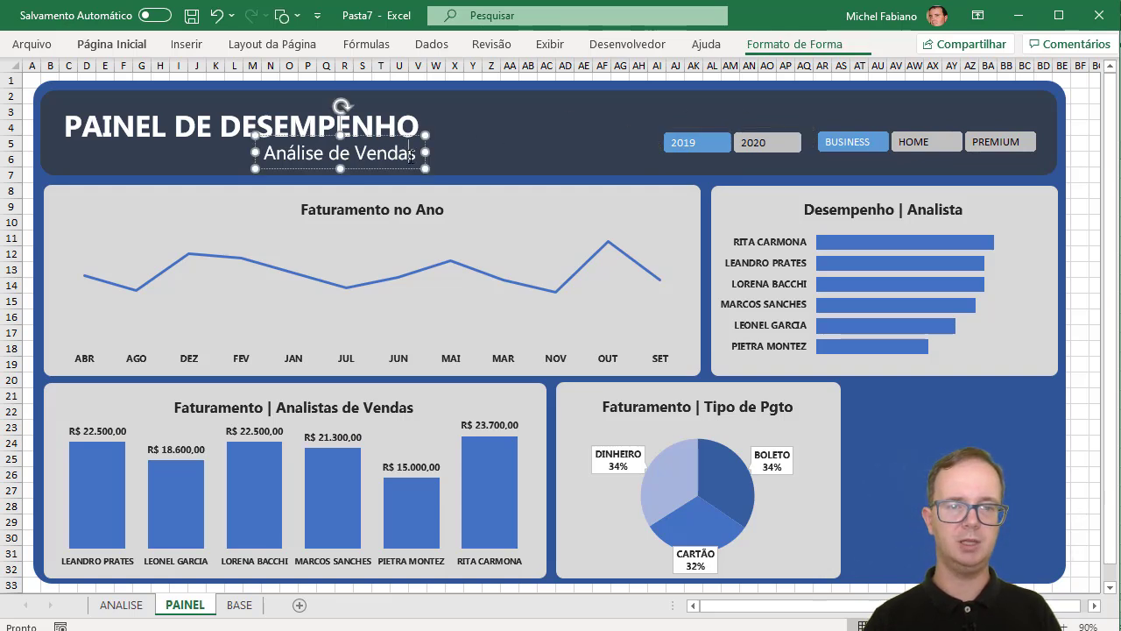
click(418, 173)
click(416, 165)
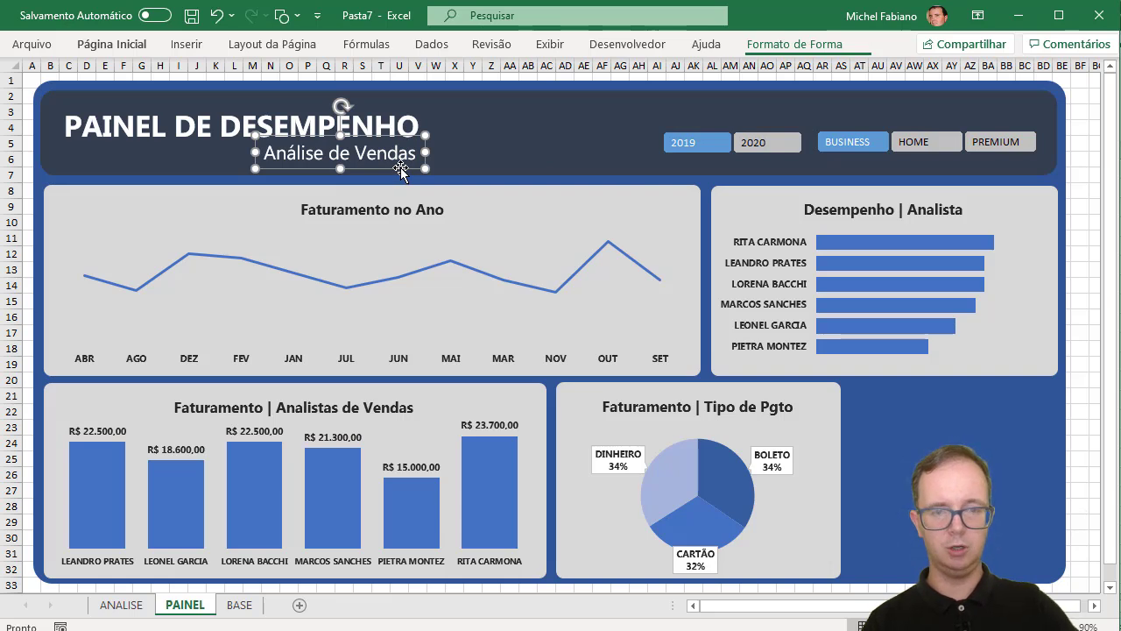
drag(401, 169, 788, 138)
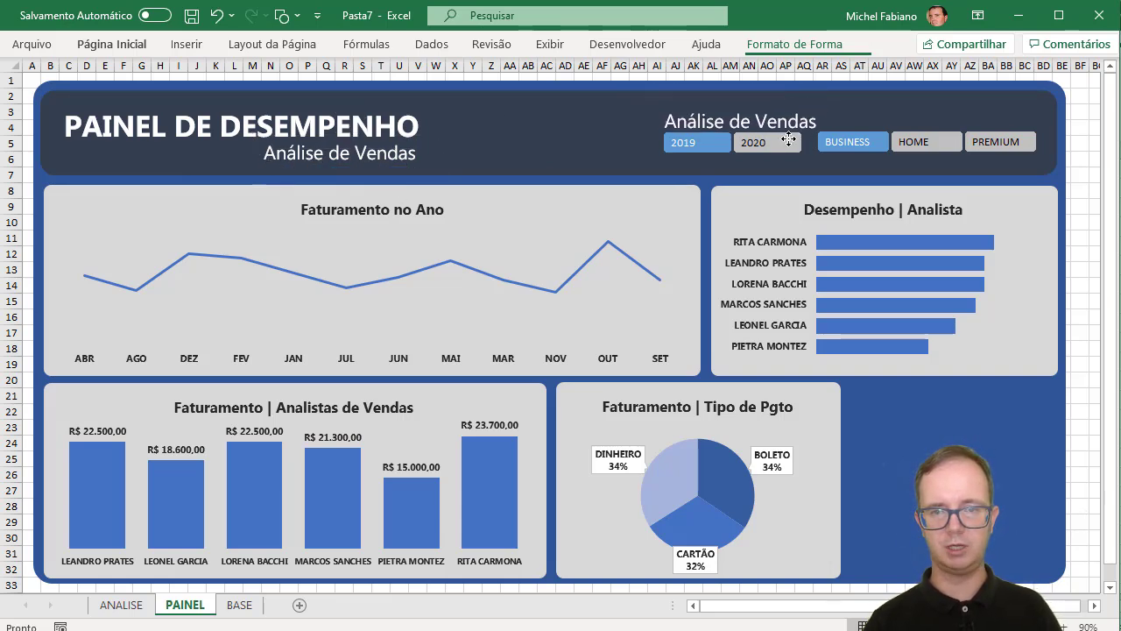
drag(788, 138, 794, 131)
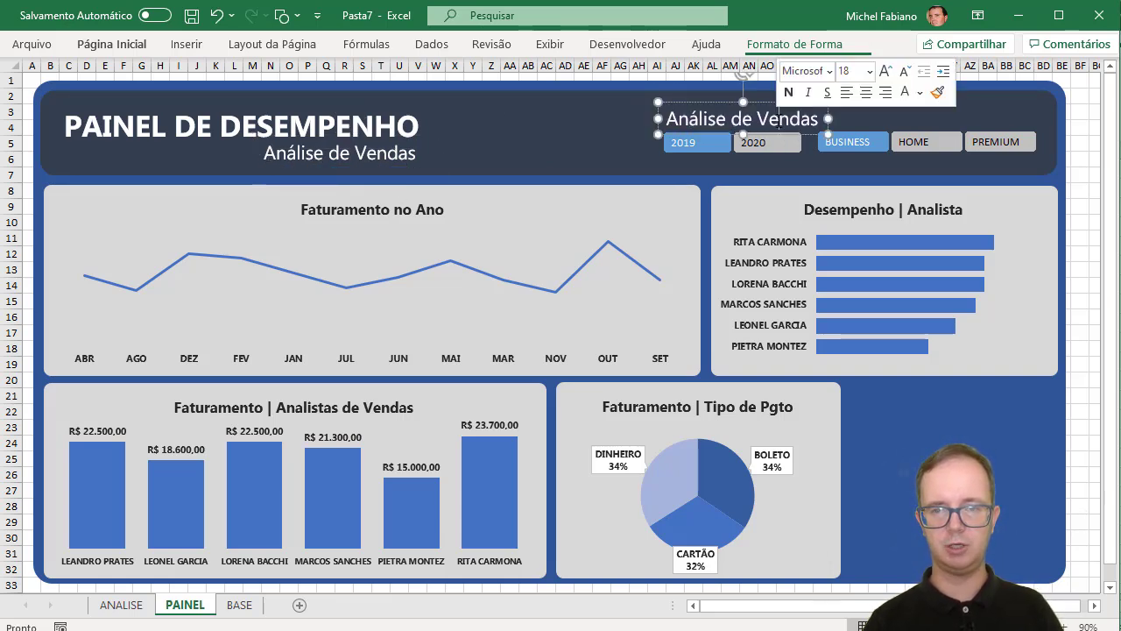
triple_click(779, 119)
text(Ano)
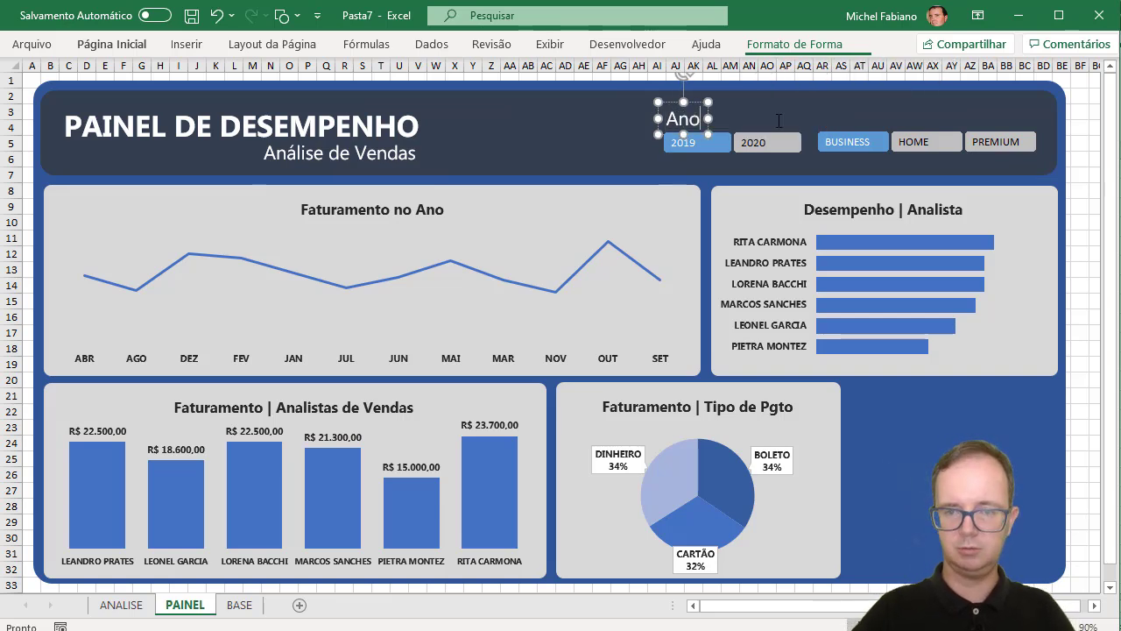
text(:)
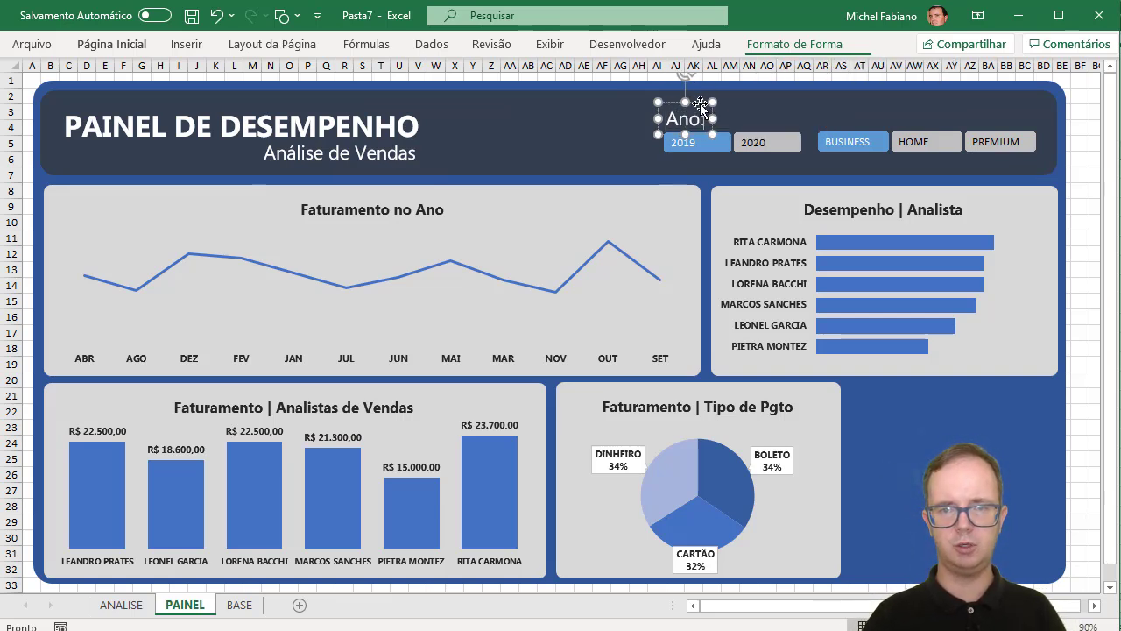
click(141, 44)
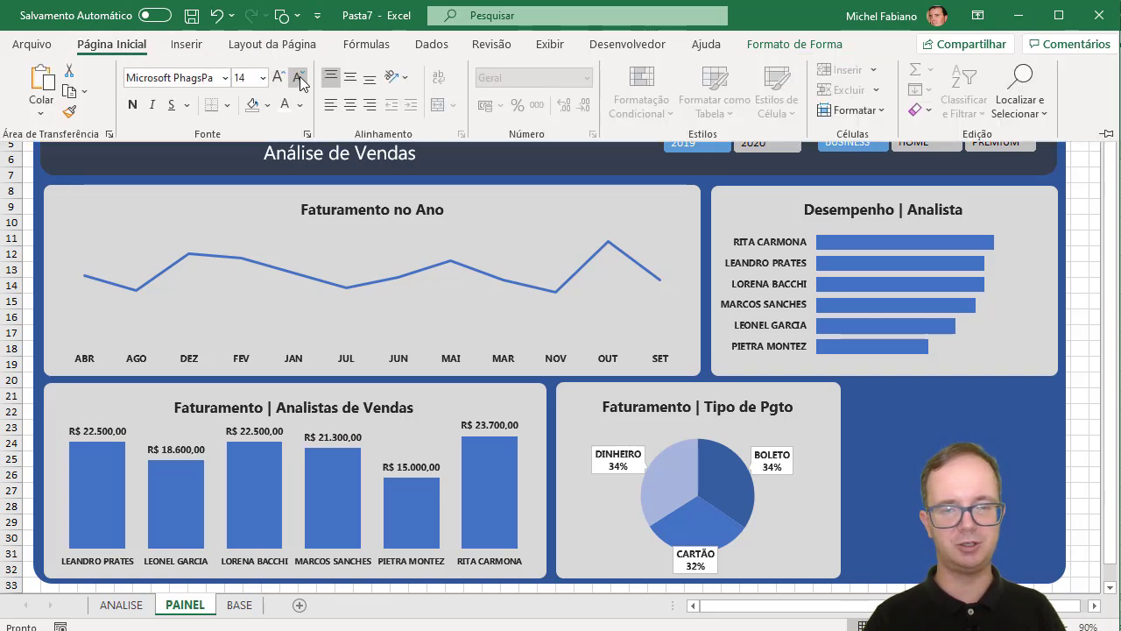
click(543, 155)
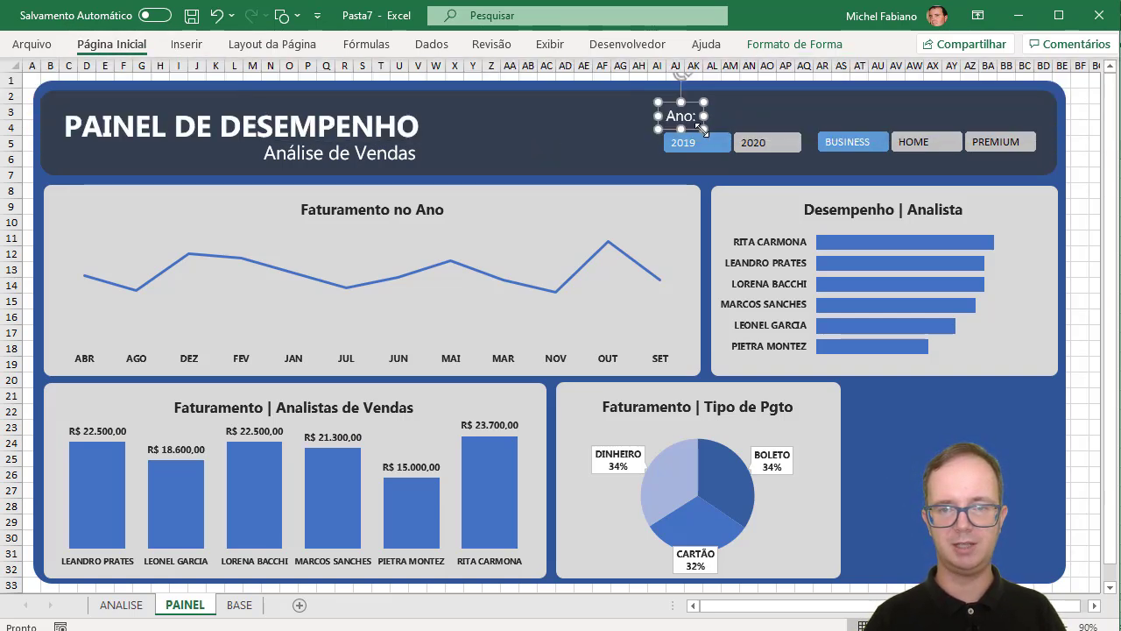
- Duplicate the label above the product slicer and retype it as 'Produto:'
click(694, 128)
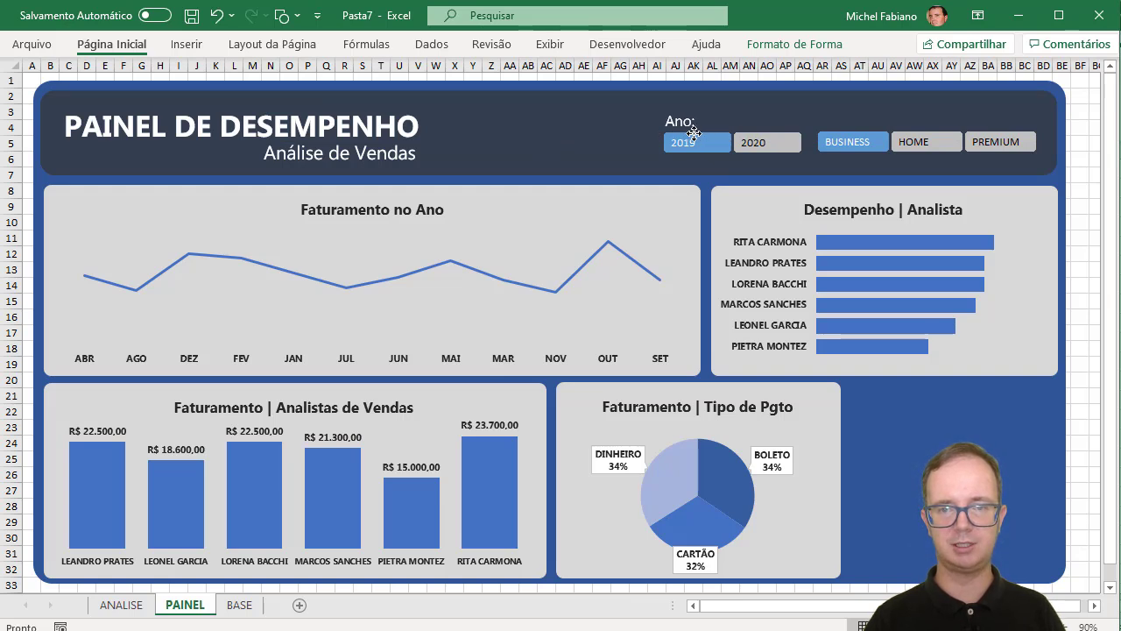
click(694, 131)
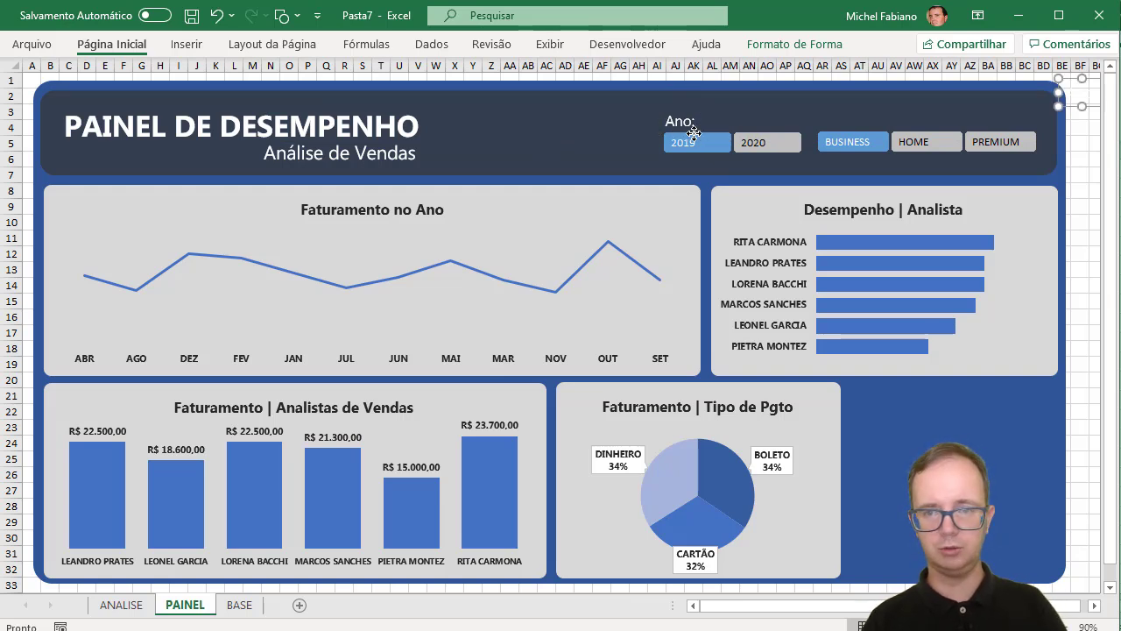
key(Tab)
drag(1091, 107, 845, 130)
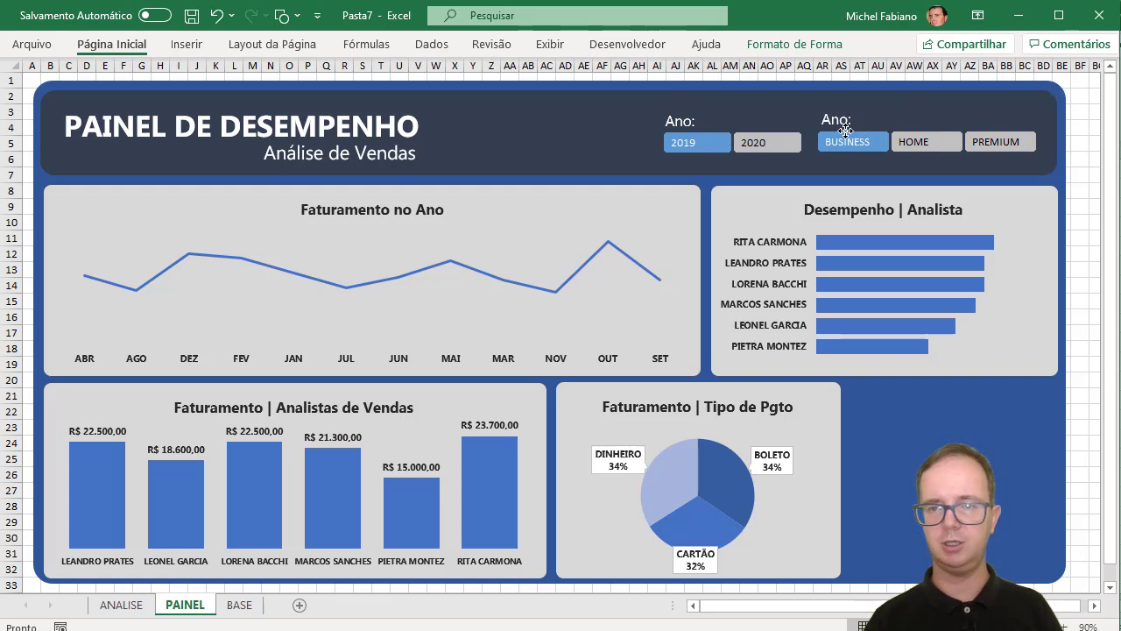
double_click(843, 120)
text(Produt)
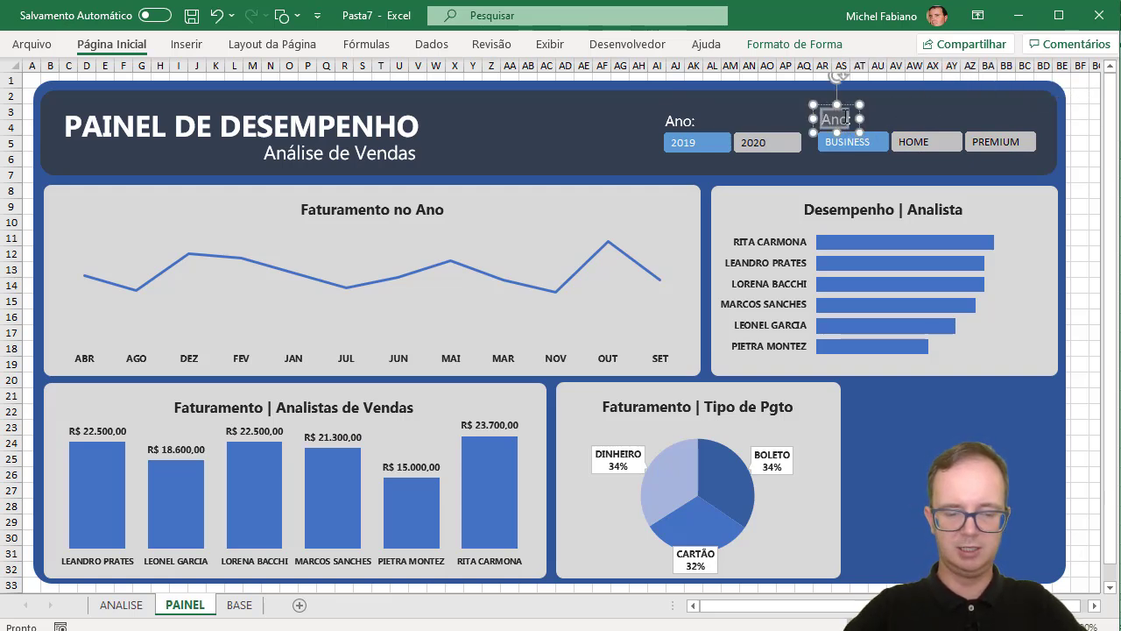
text(o)
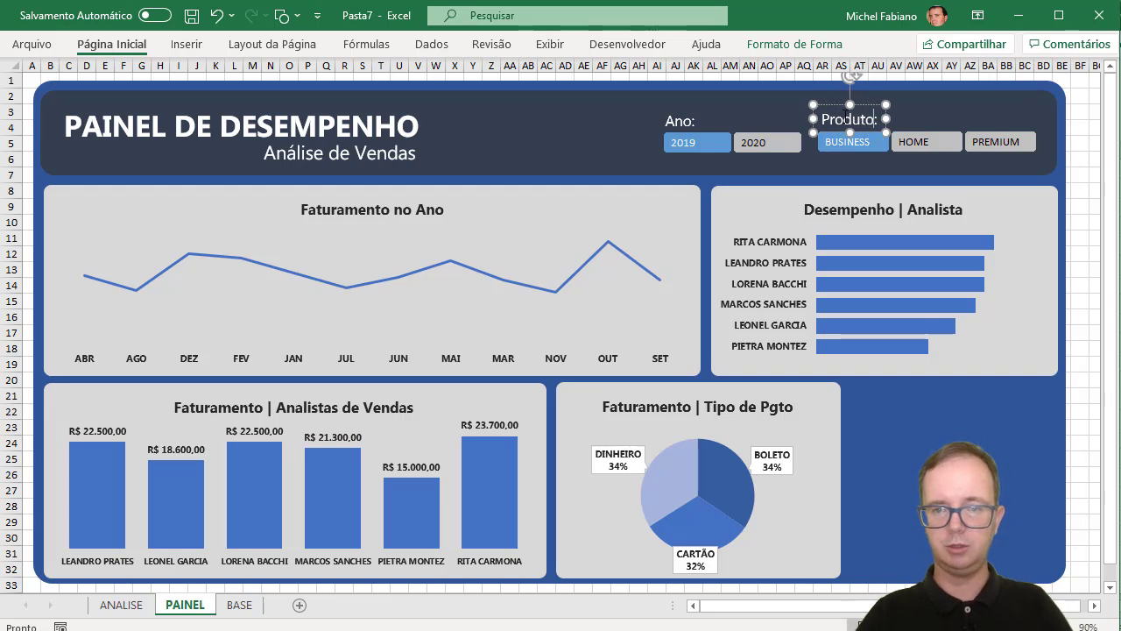
click(751, 109)
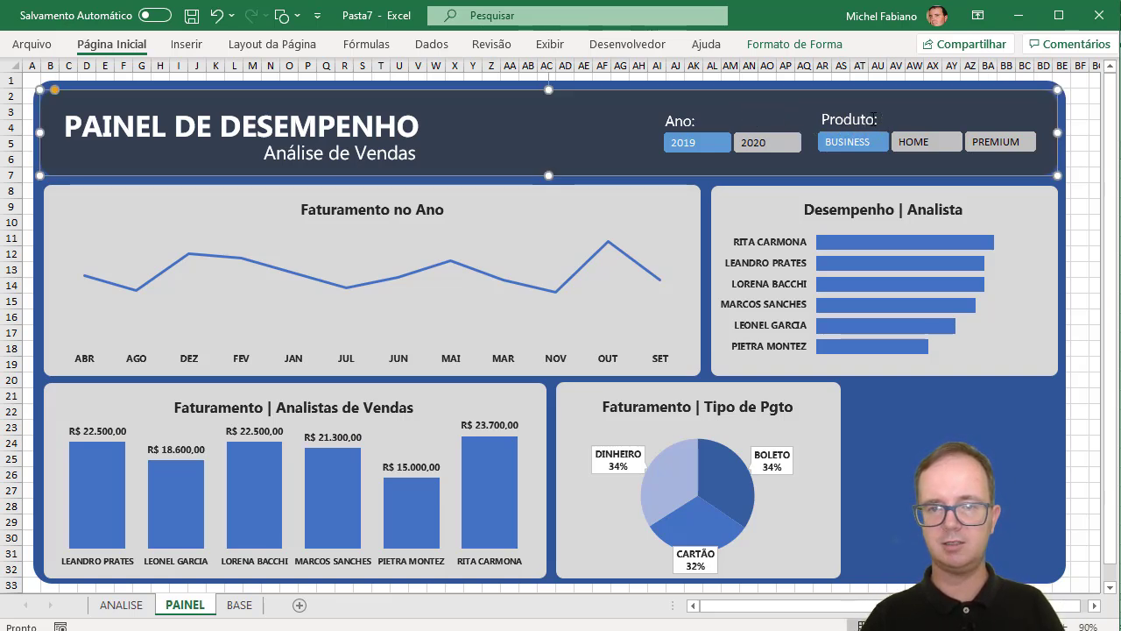
- Try 2020, HOME, 2019, BUSINESS filters, finishing on year 2020 and product PREMIUM
click(775, 149)
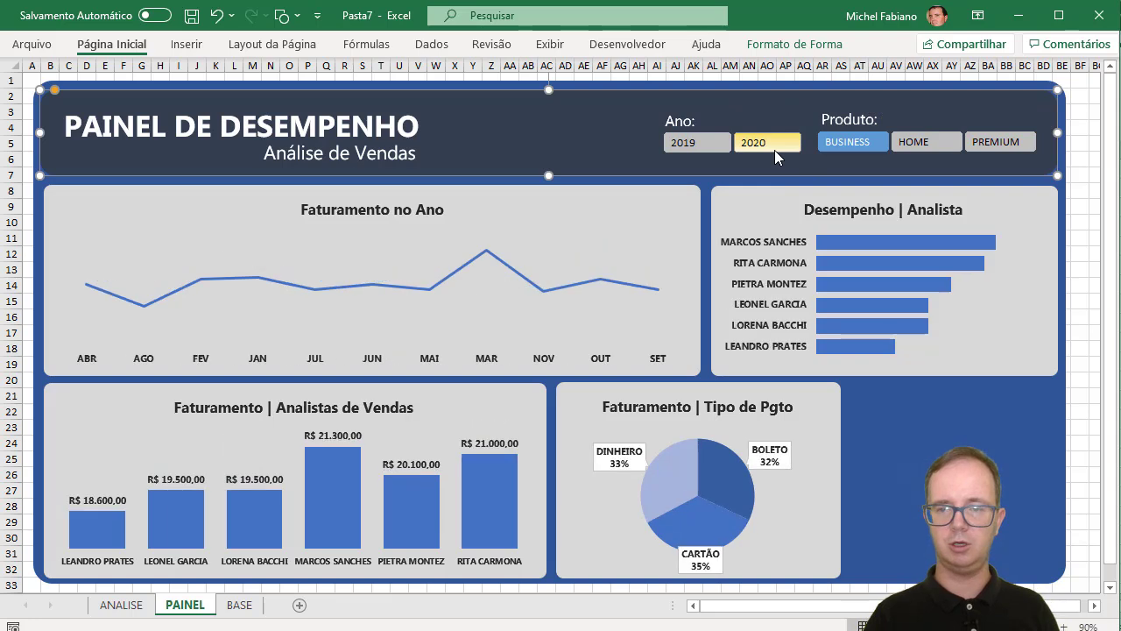
click(932, 147)
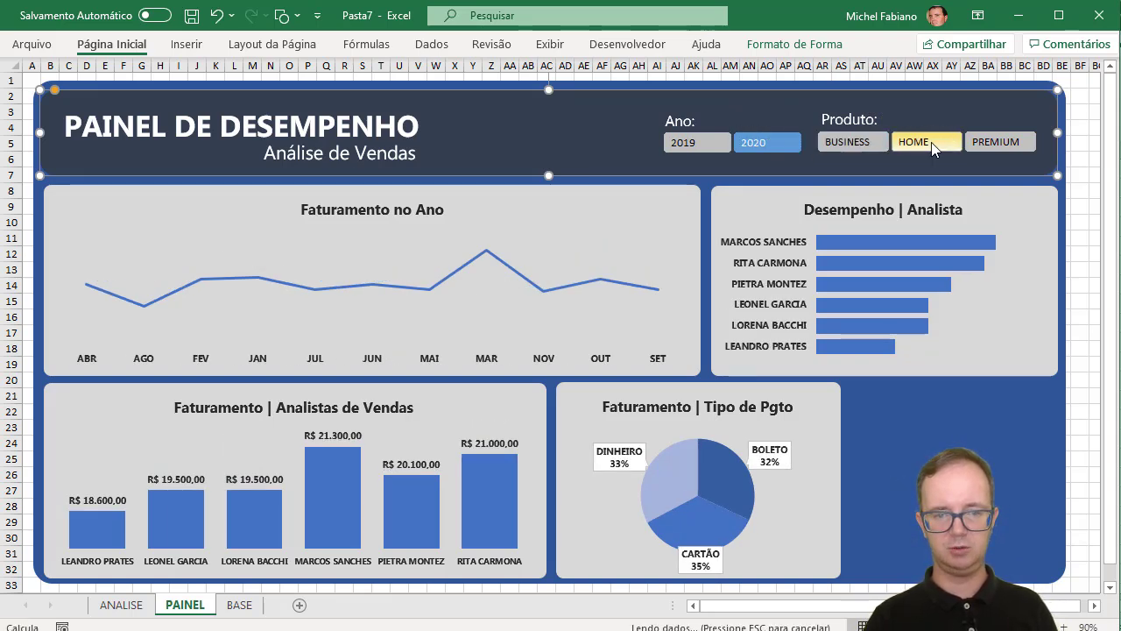
click(693, 147)
click(747, 142)
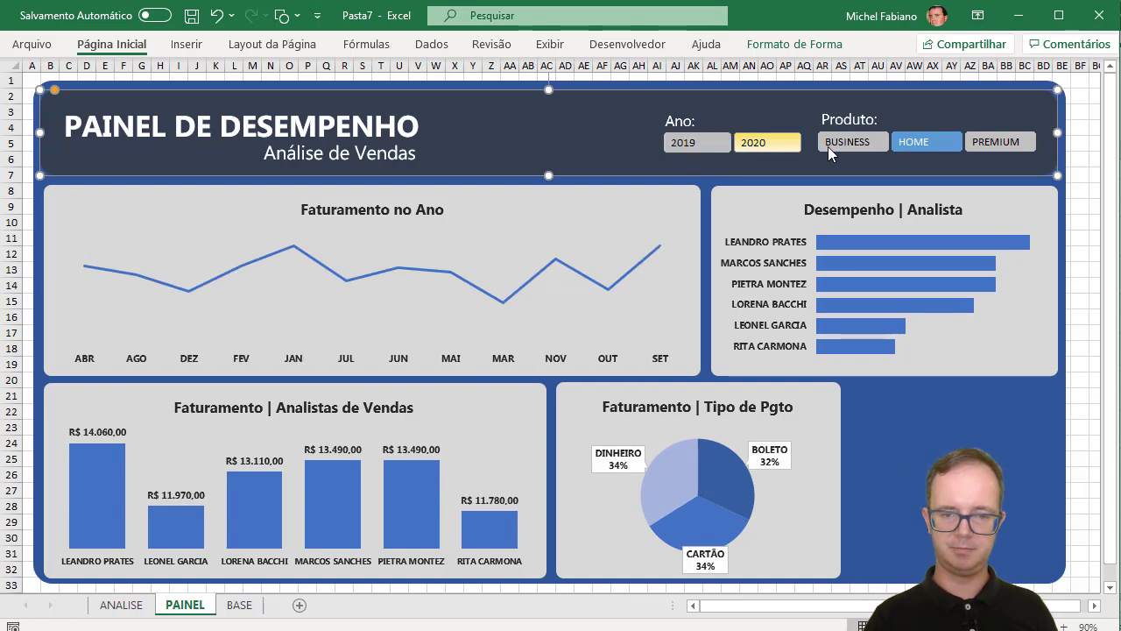
click(864, 141)
click(944, 146)
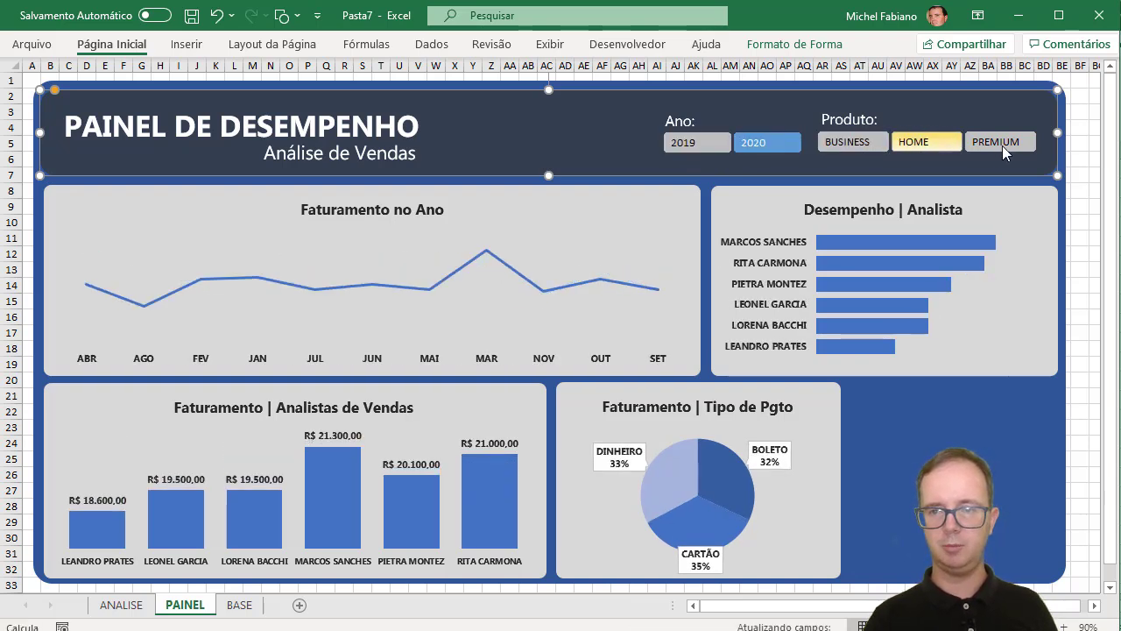
click(1011, 143)
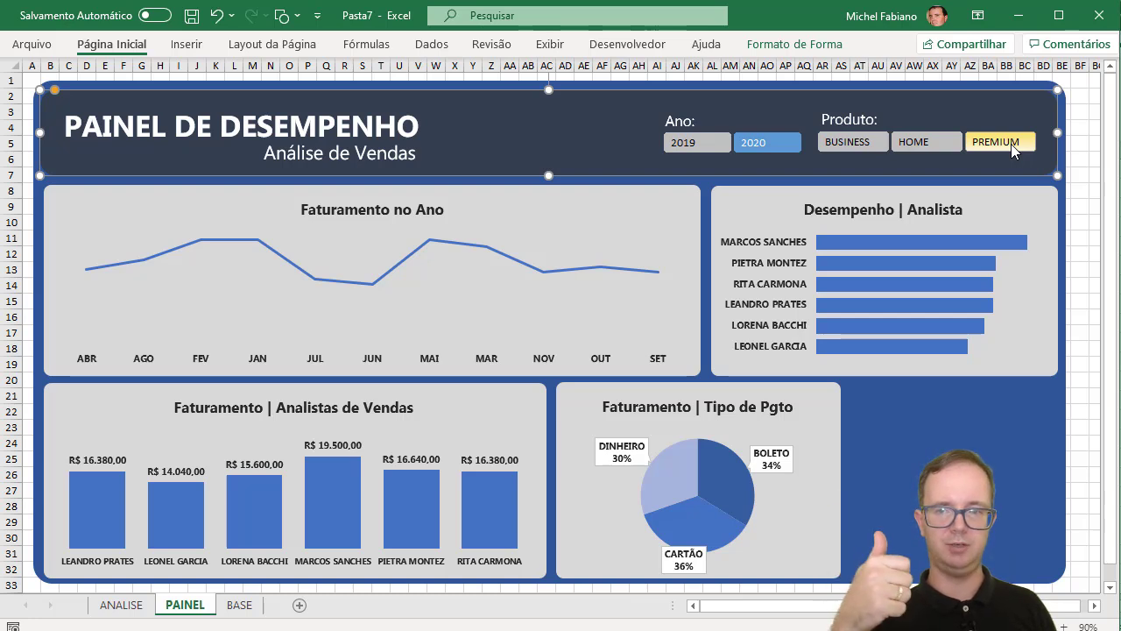
- Turn on data labels for the Desempenho | Analista bar chart
click(980, 242)
click(1076, 204)
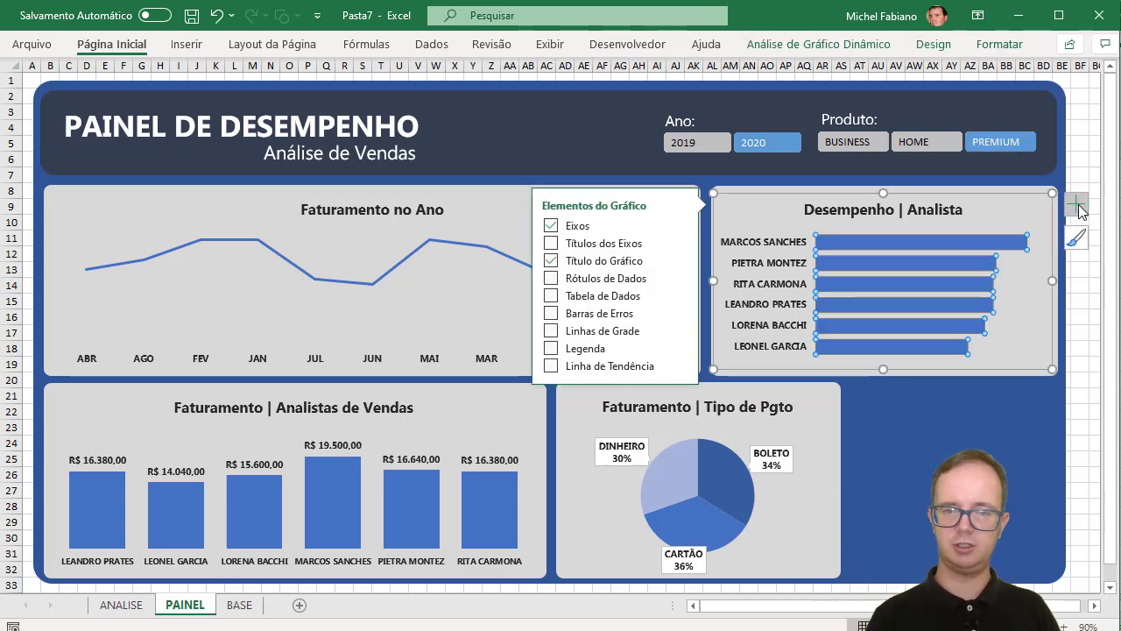
click(550, 278)
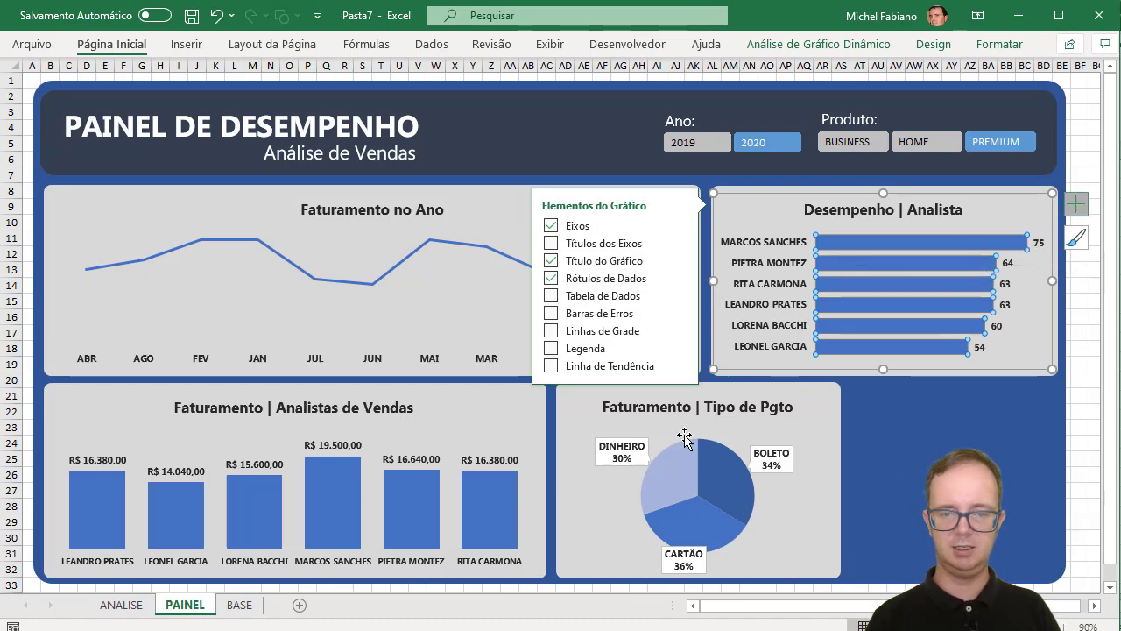
click(953, 394)
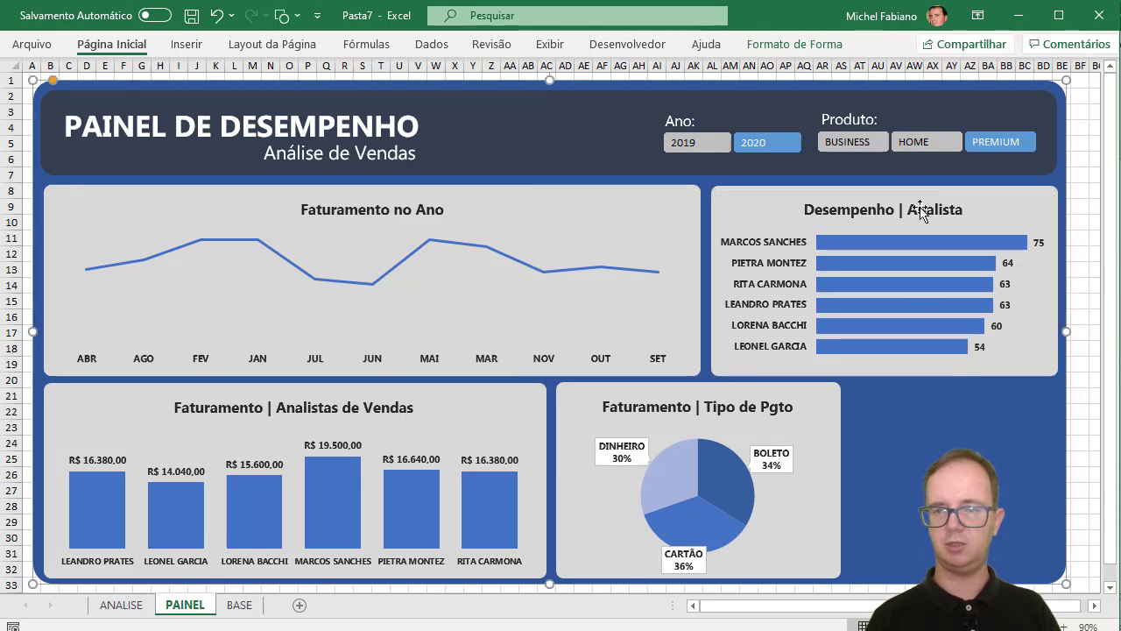
- Test the slicers with HOME and 2019, then leave the dashboard on PREMIUM and 2020
click(911, 141)
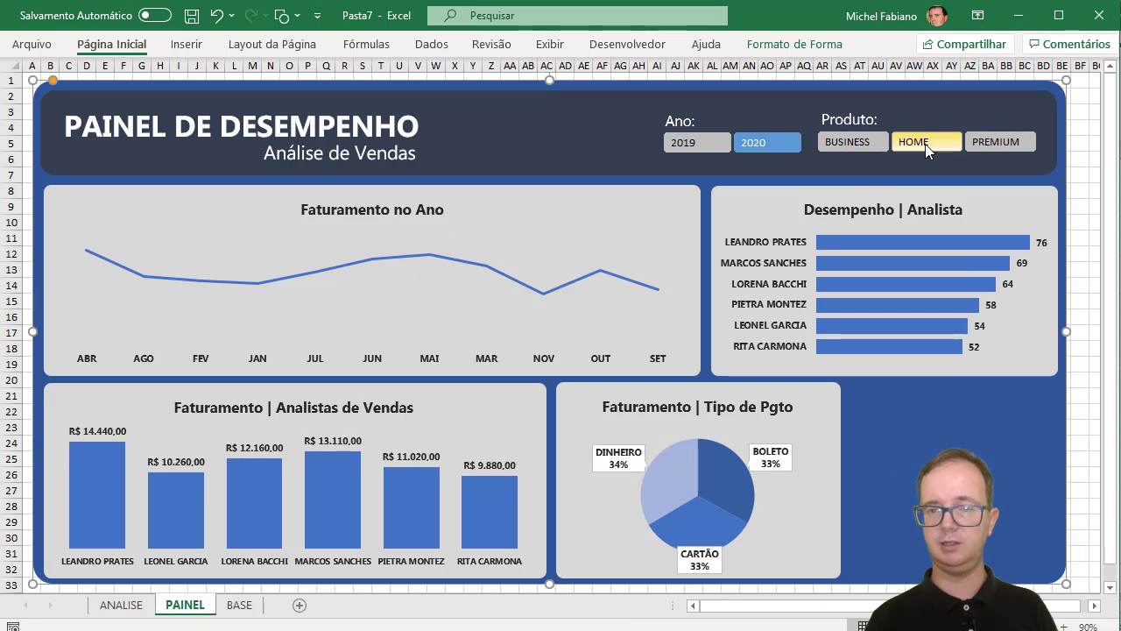
click(704, 142)
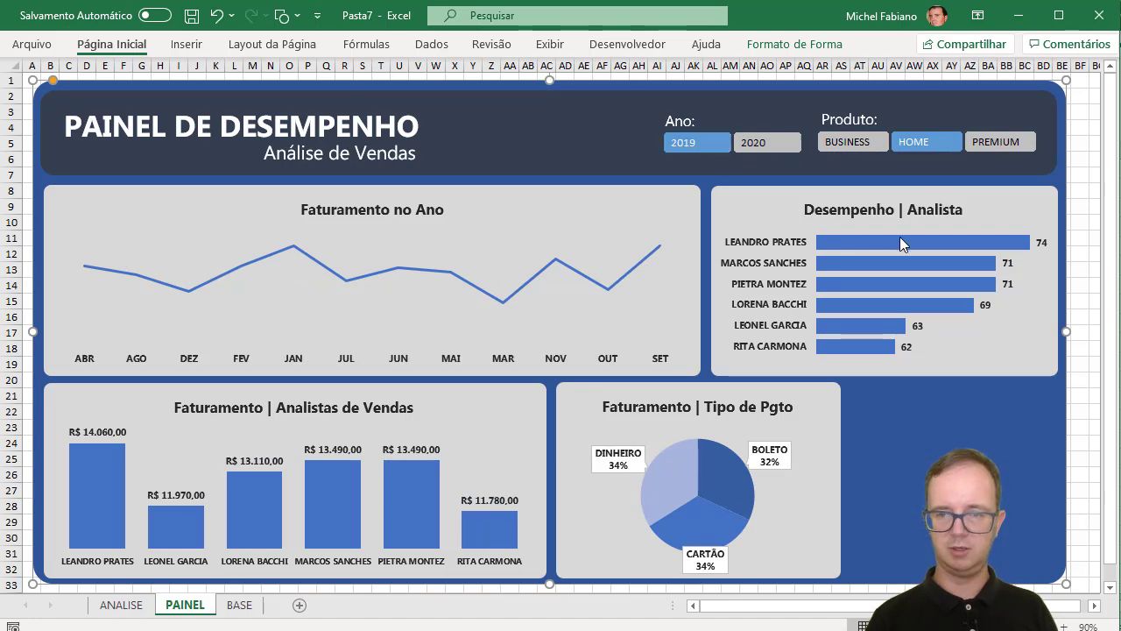
mouse_move(899, 237)
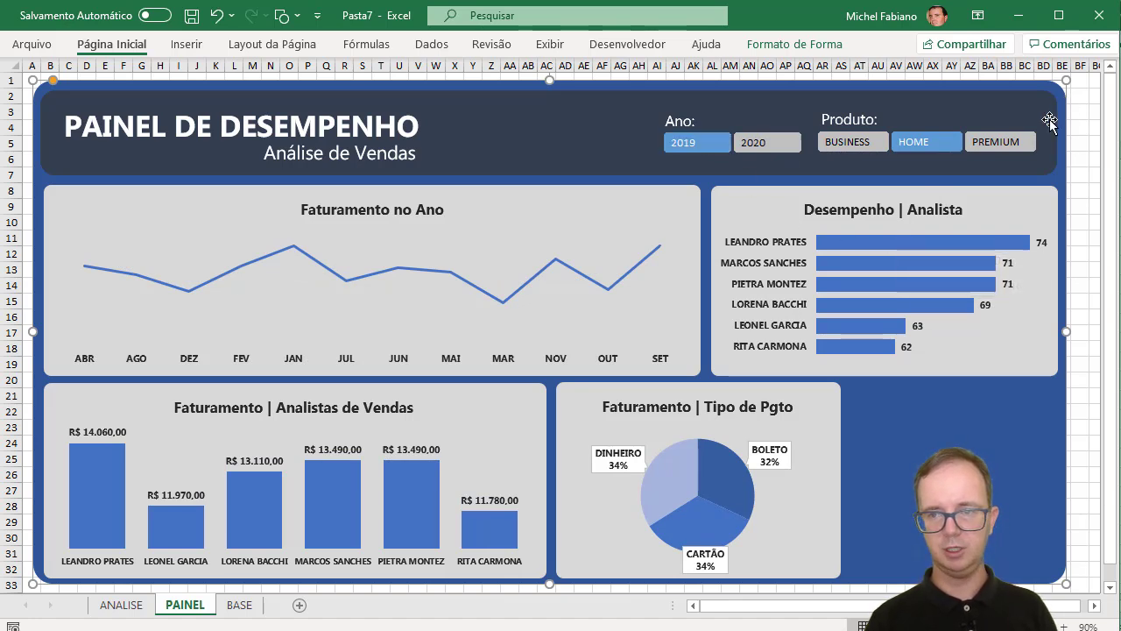
click(1017, 142)
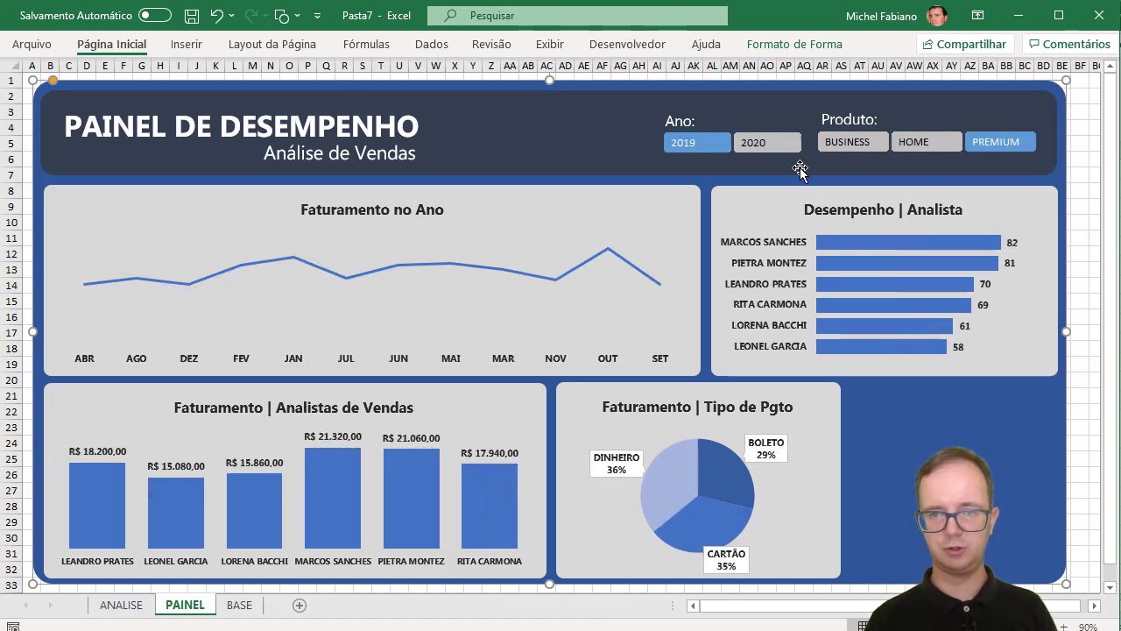
click(771, 143)
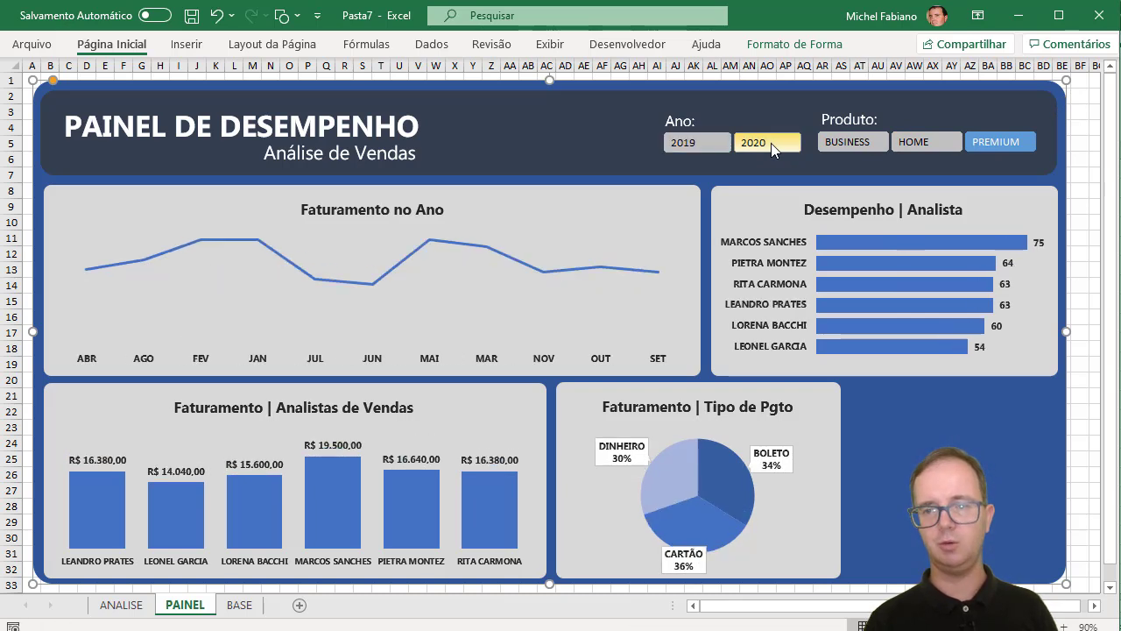
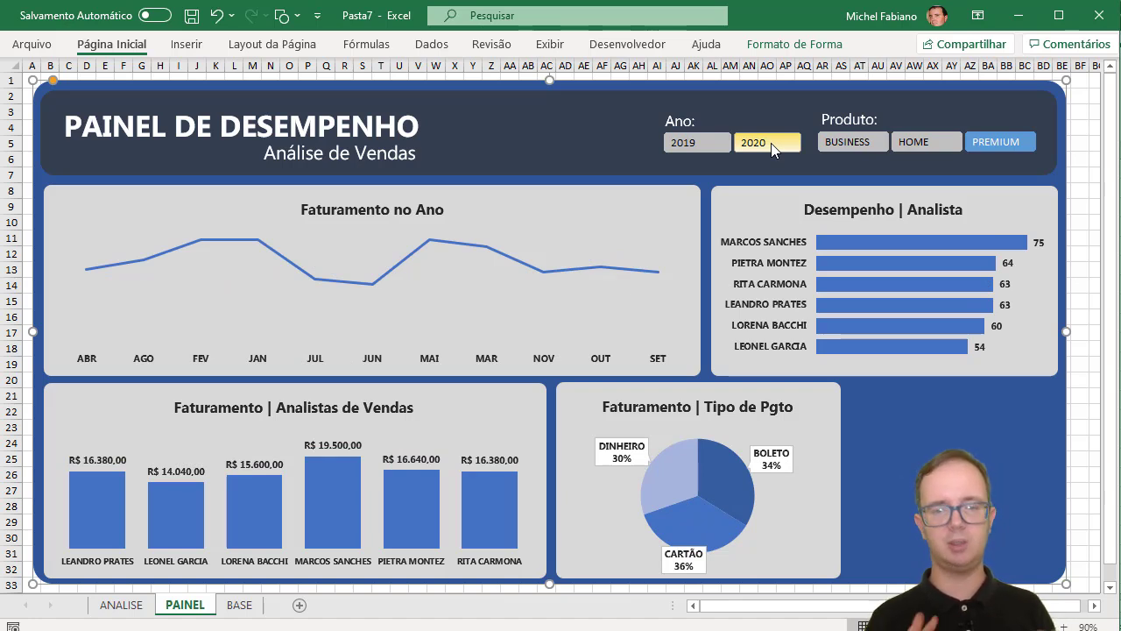
- Duplicate the pie chart's grey background panel, shrink it to a third of its height, and round its corners
click(566, 402)
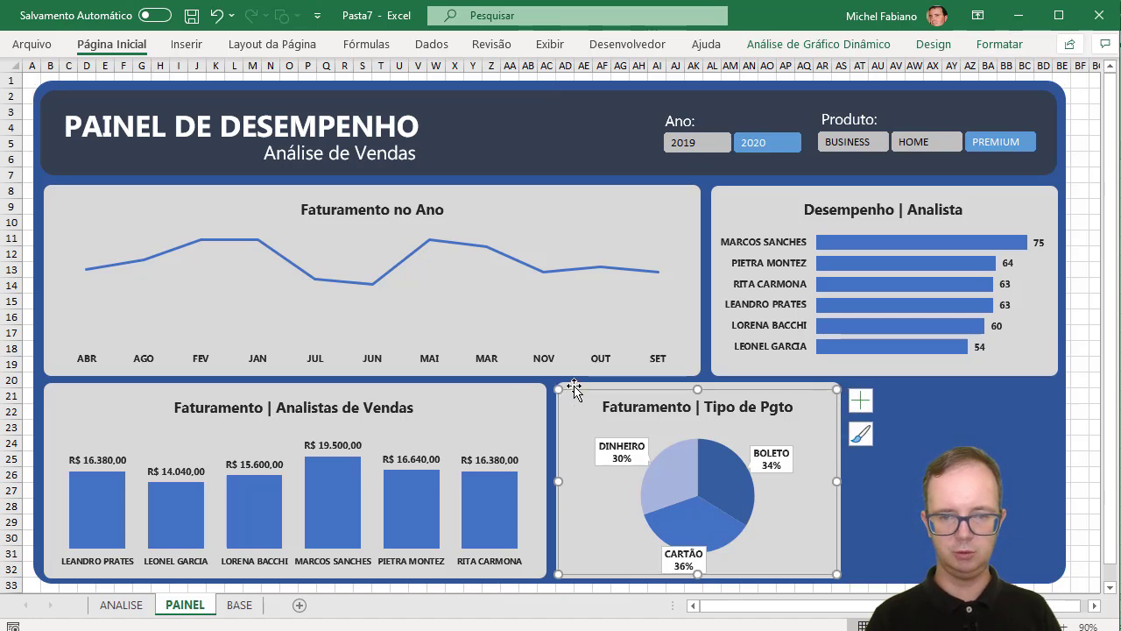
click(575, 385)
key(ctrl+d)
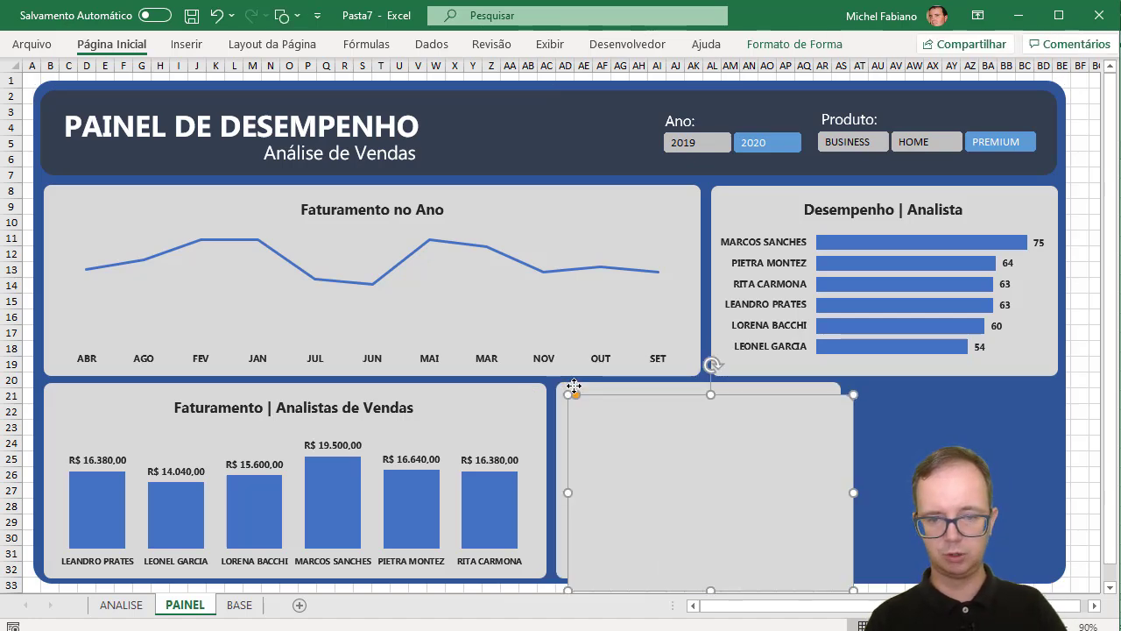
key(ctrl+z)
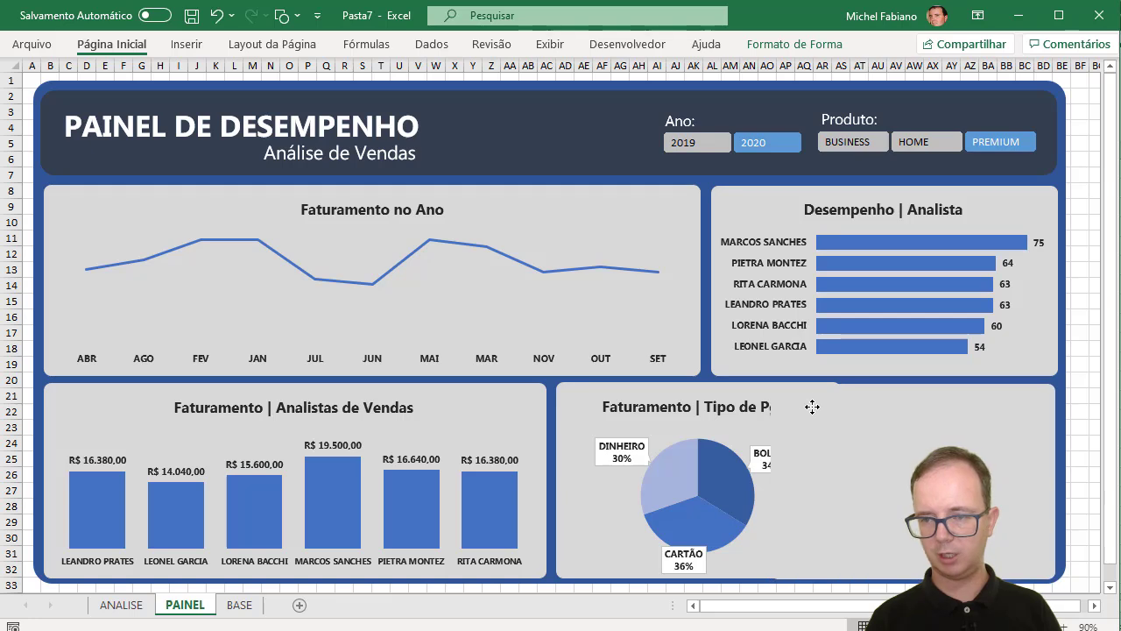
click(813, 407)
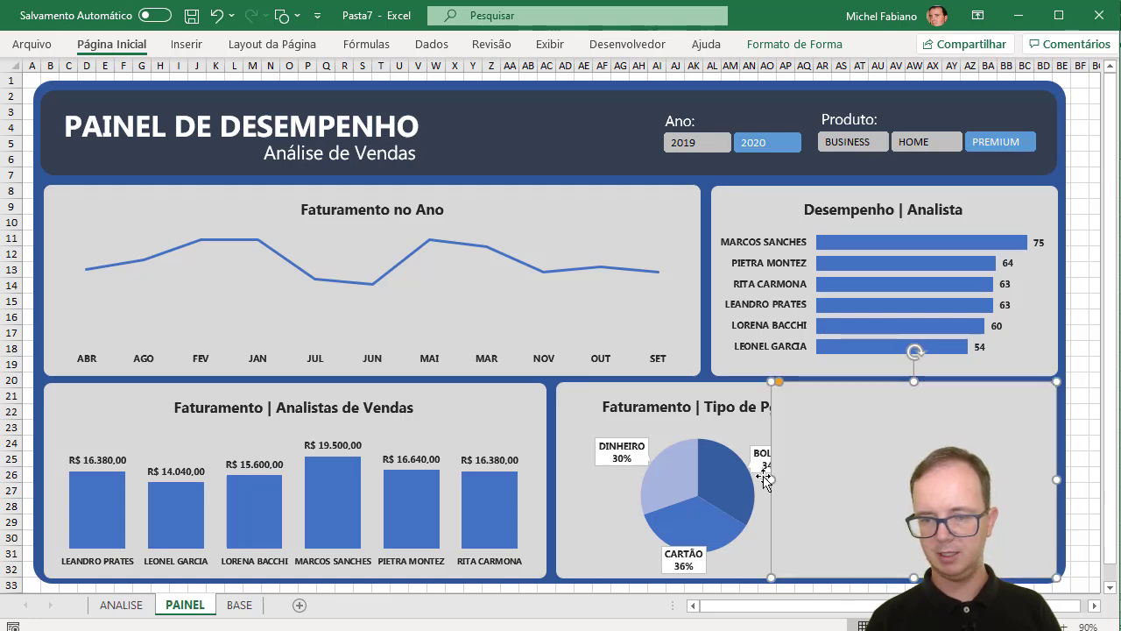
drag(772, 479, 848, 477)
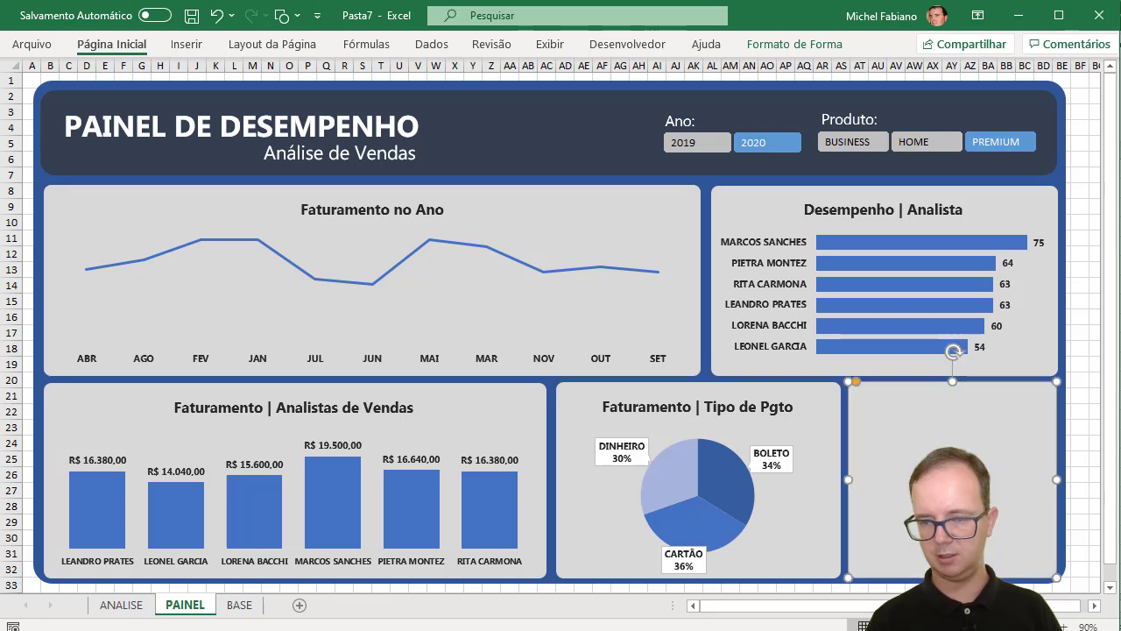
drag(953, 579, 953, 444)
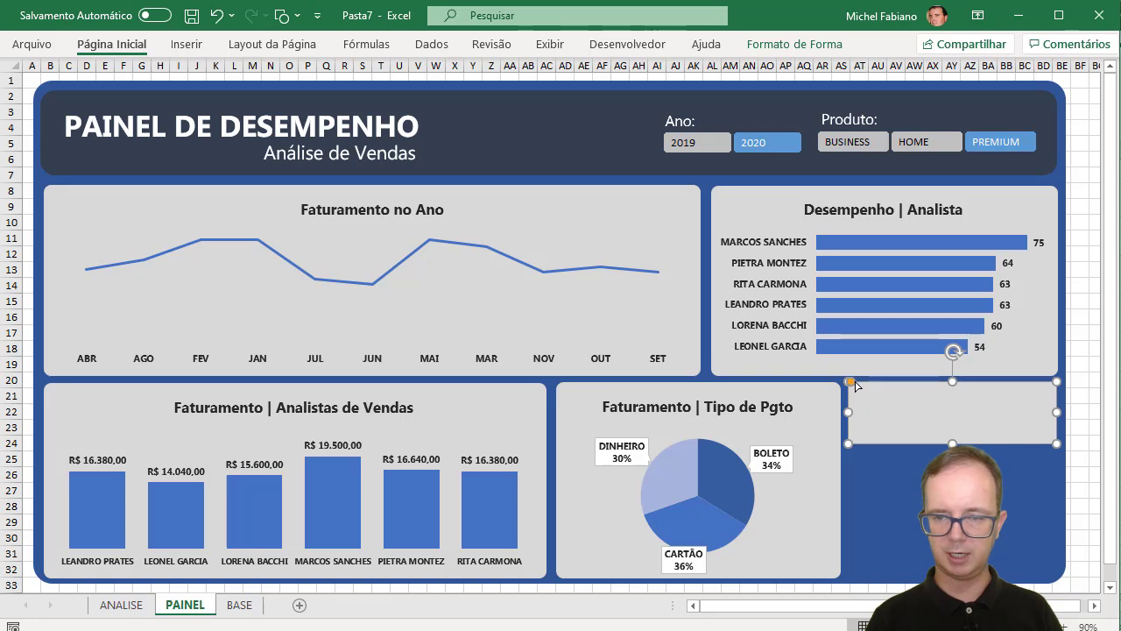
drag(856, 385, 856, 385)
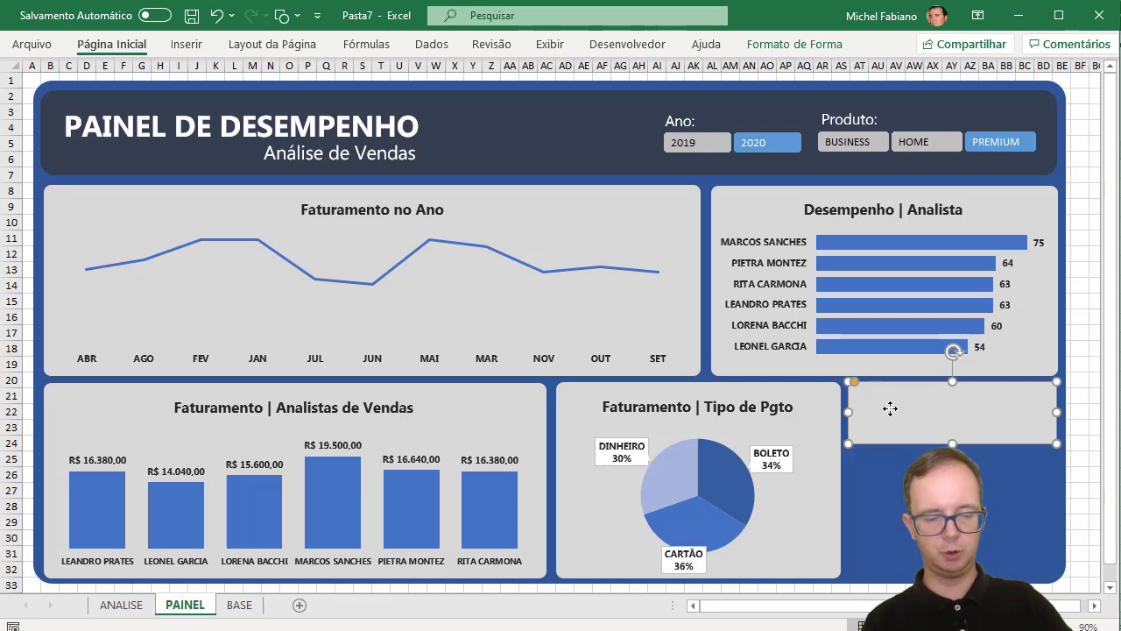
key(Escape)
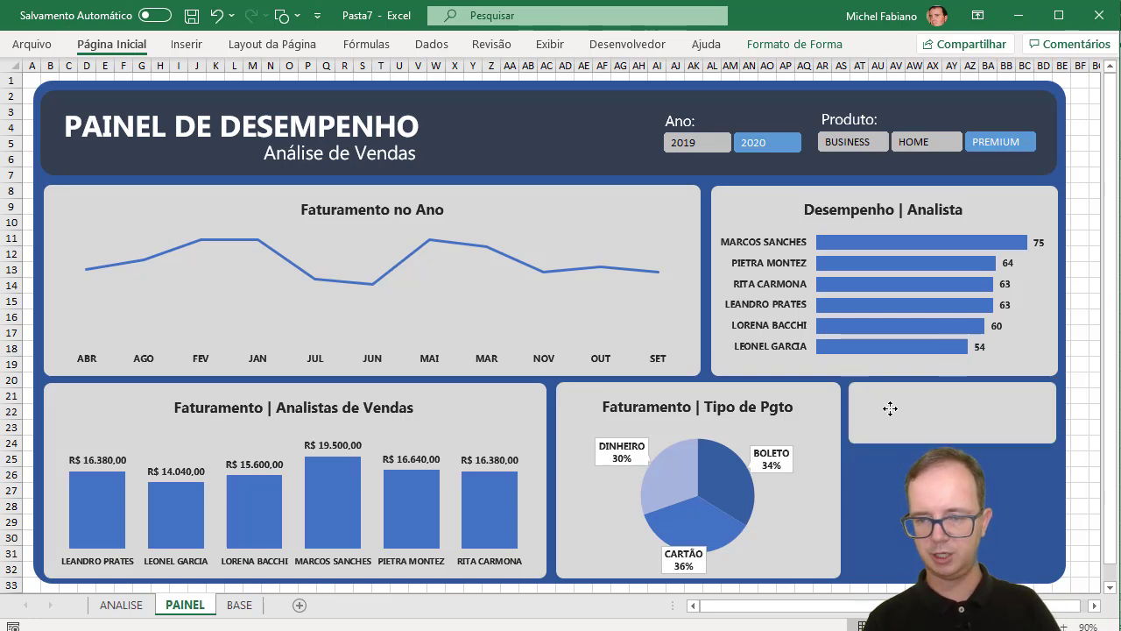
drag(890, 408, 888, 408)
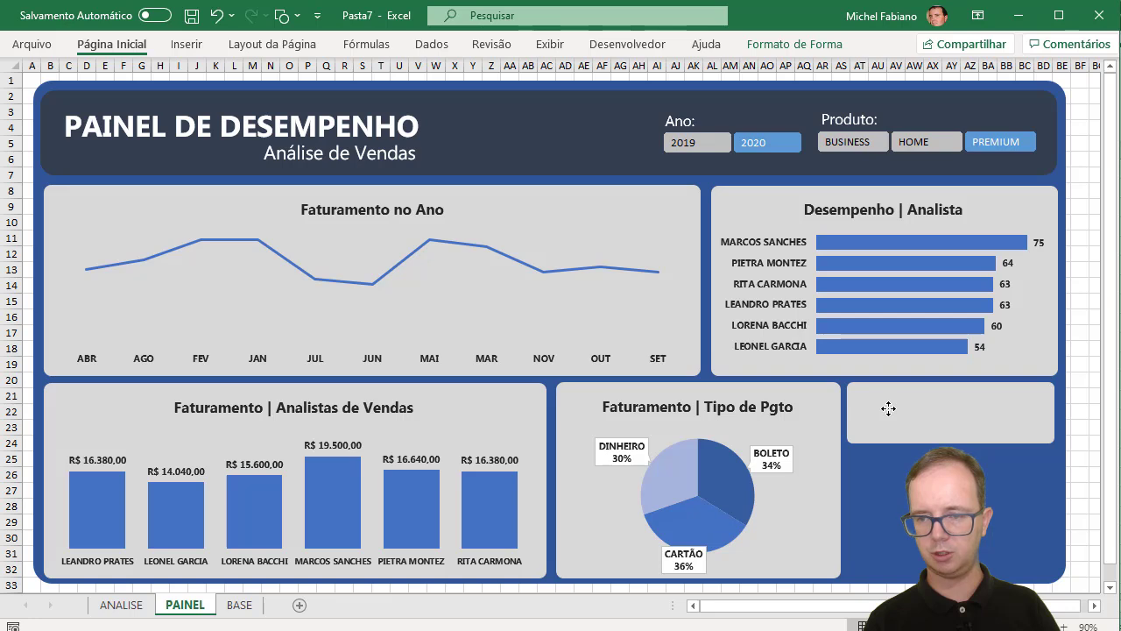
- Duplicate the rounded panel twice and stack the copies evenly below it
click(888, 408)
key(ctrl+d)
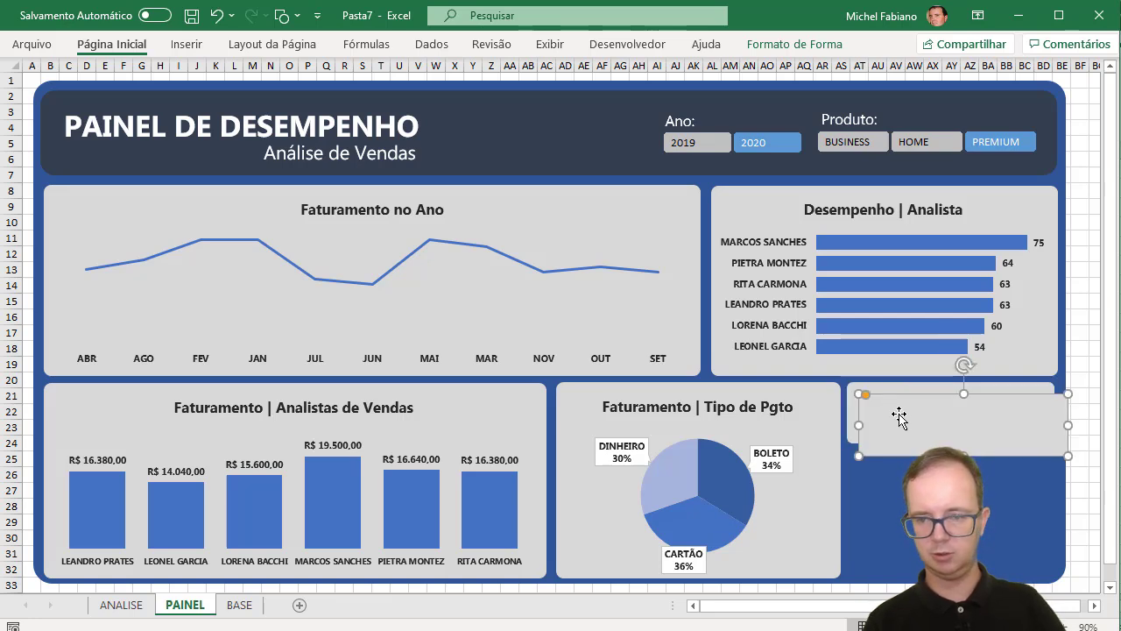
drag(904, 417, 891, 472)
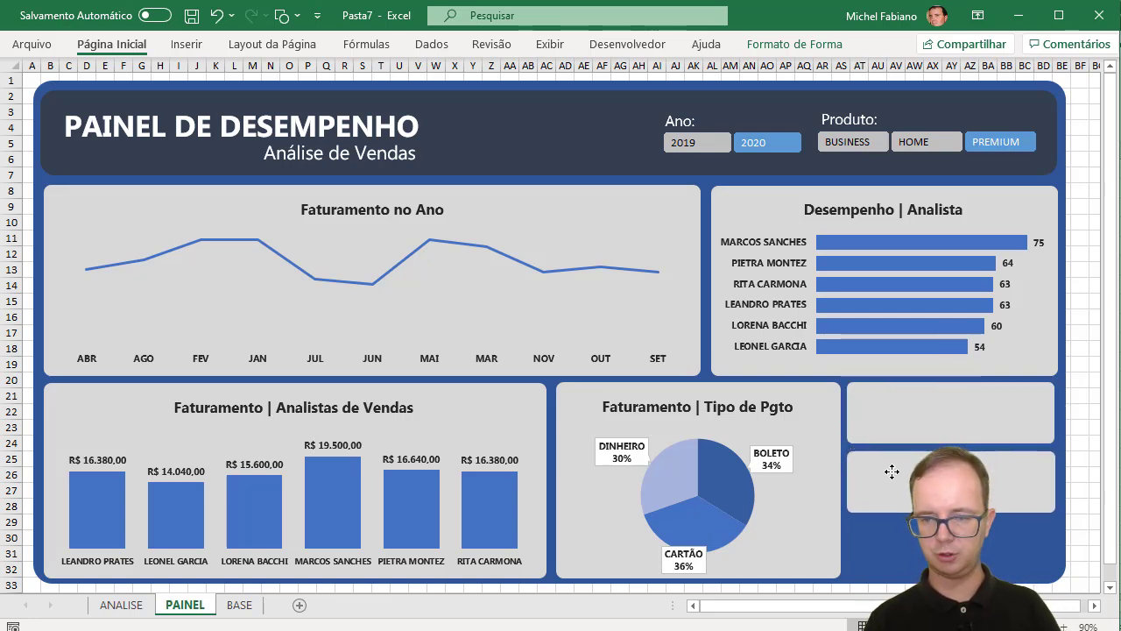
click(892, 472)
key(ctrl+d)
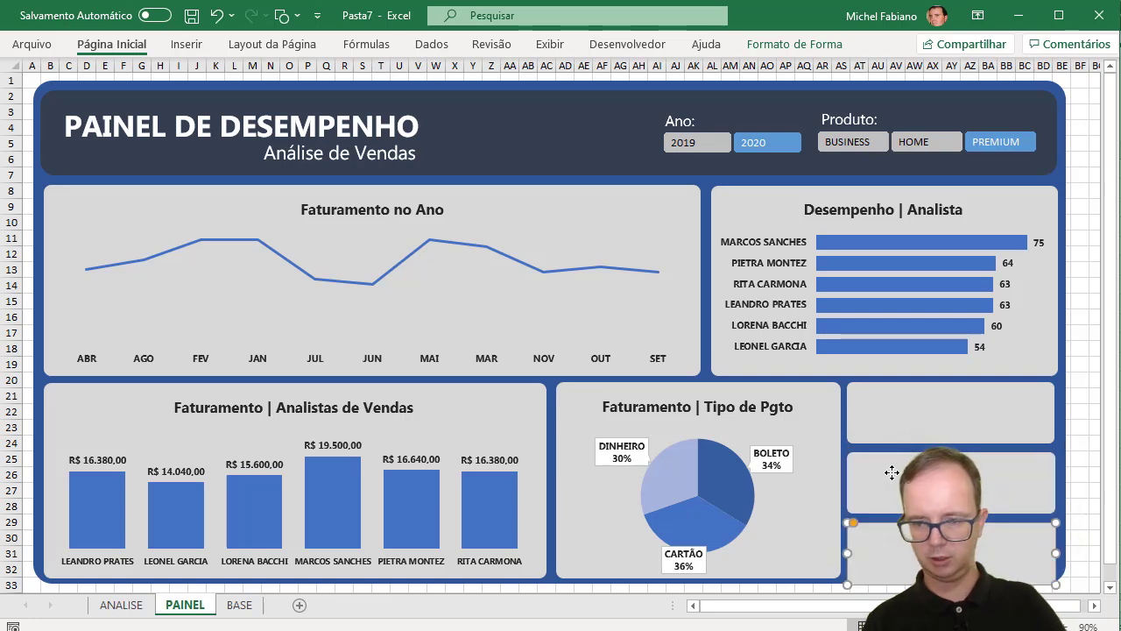
drag(897, 469, 885, 541)
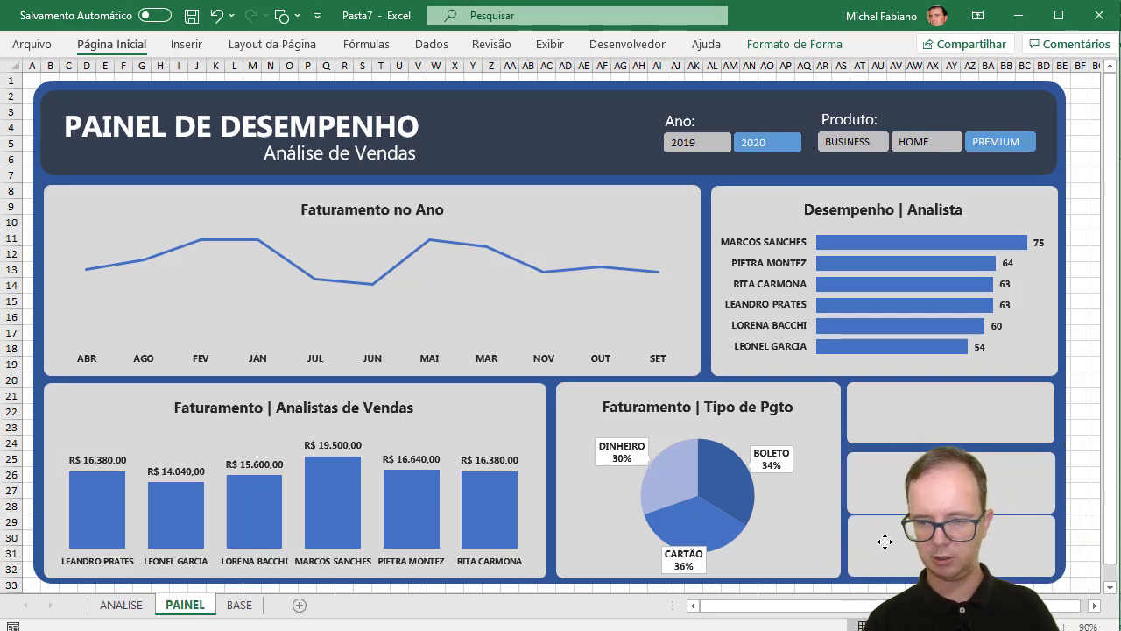
click(902, 487)
drag(902, 487, 902, 483)
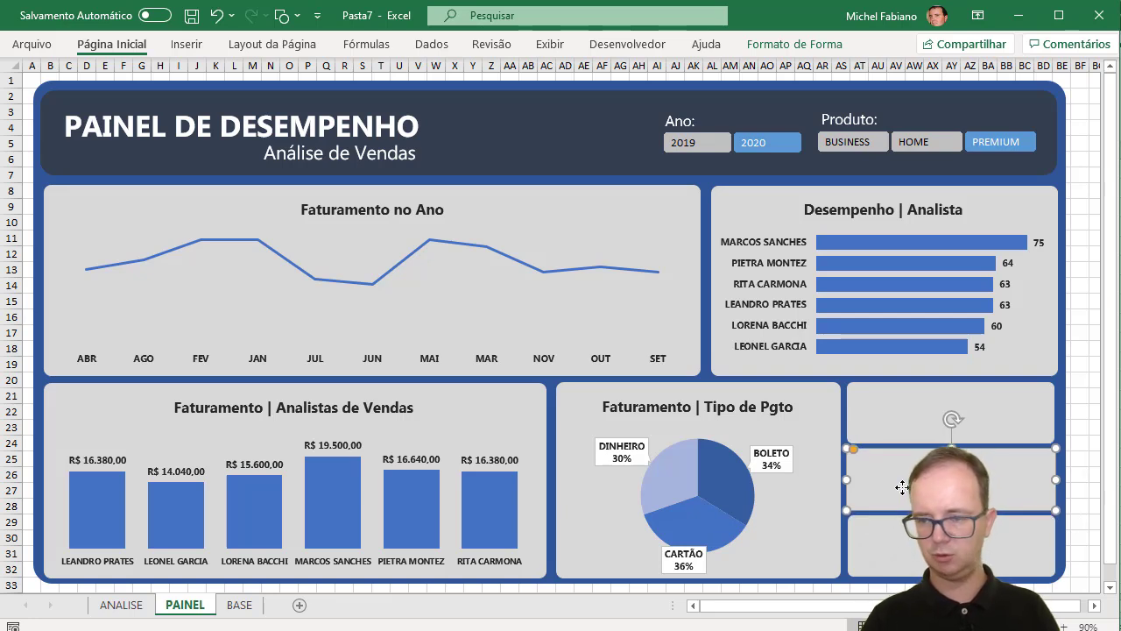
click(1084, 414)
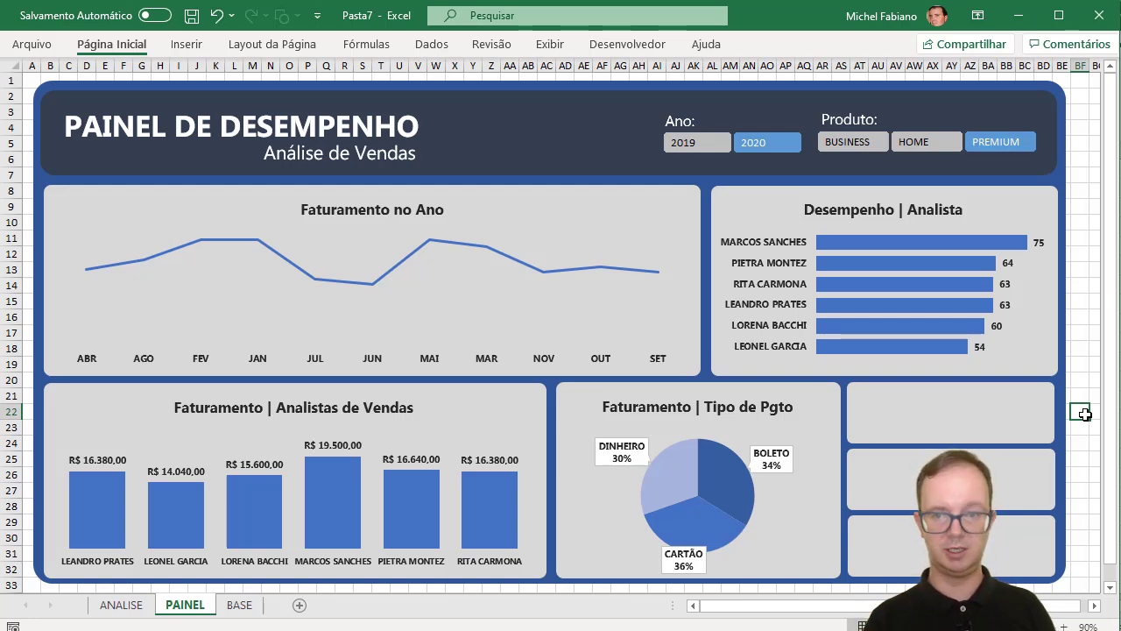
- Add a text box reading Premium and move it into the top panel
click(175, 48)
click(219, 97)
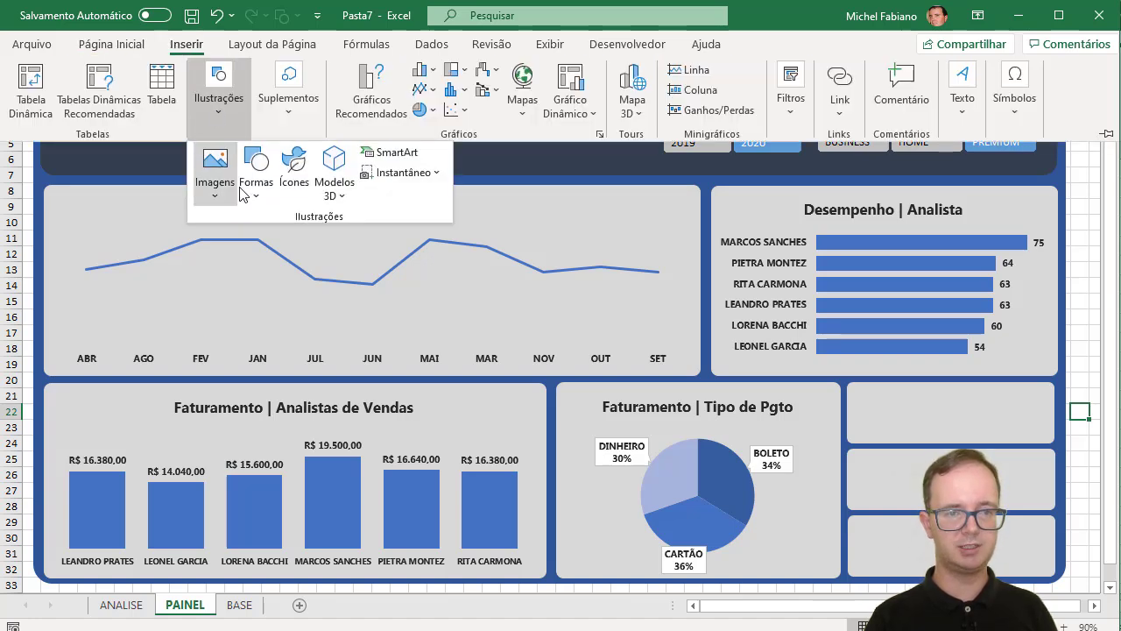
click(254, 188)
click(251, 241)
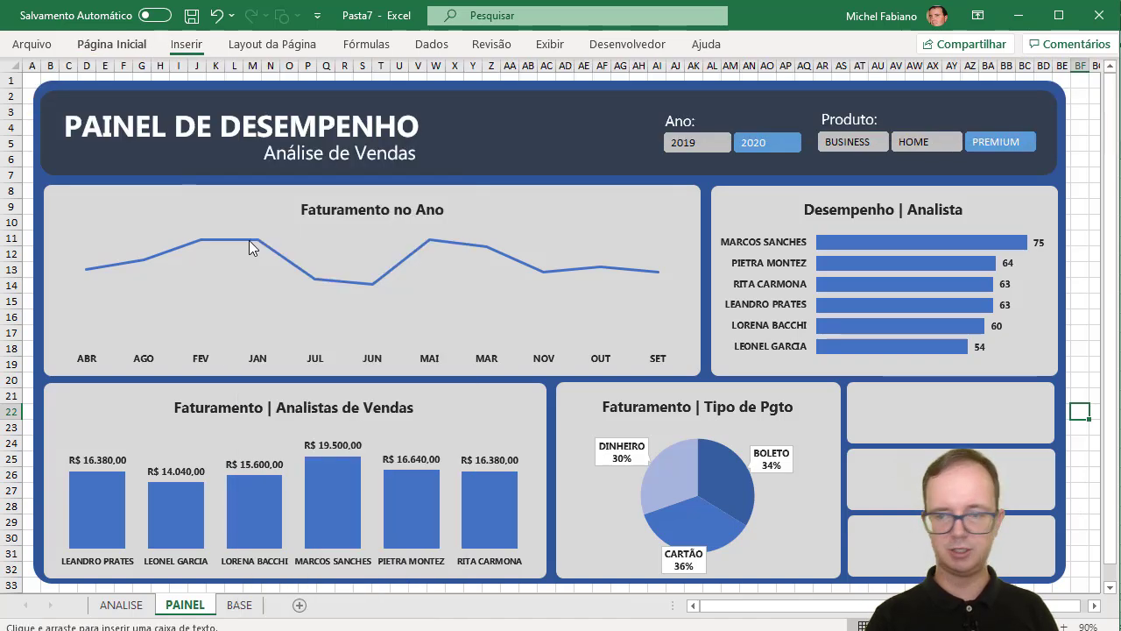
click(1084, 372)
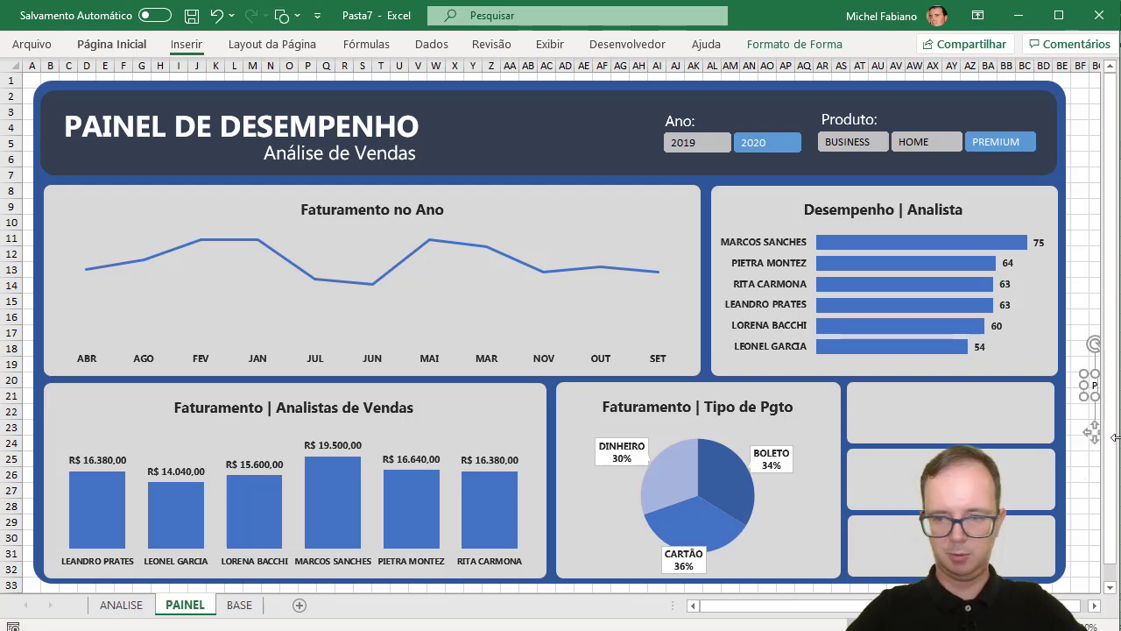
text(Pr)
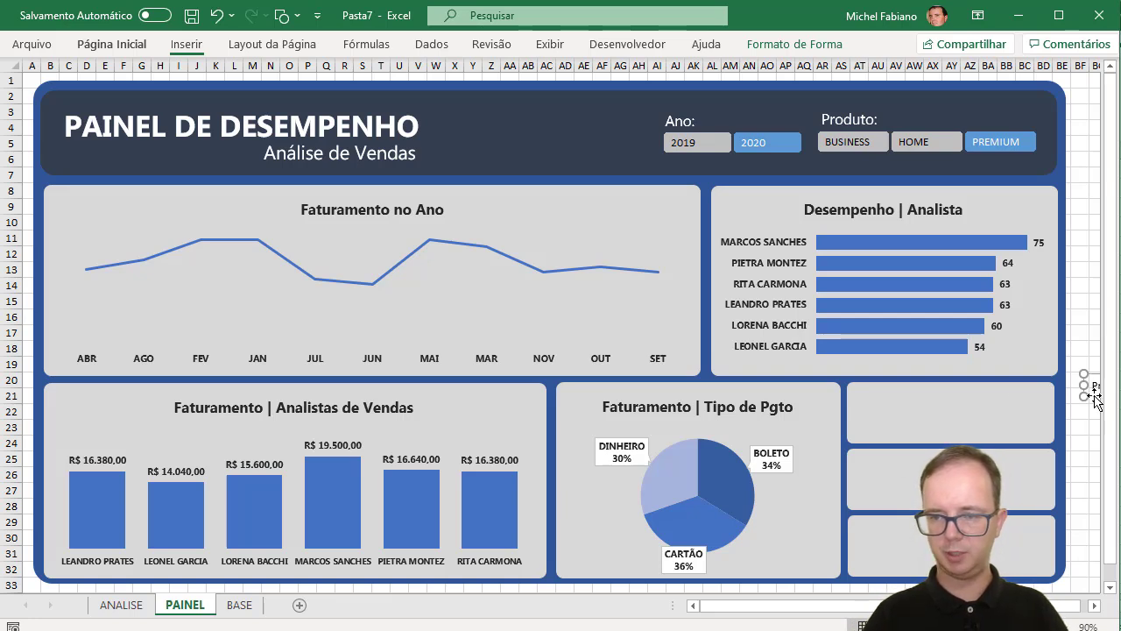
drag(1095, 399, 868, 405)
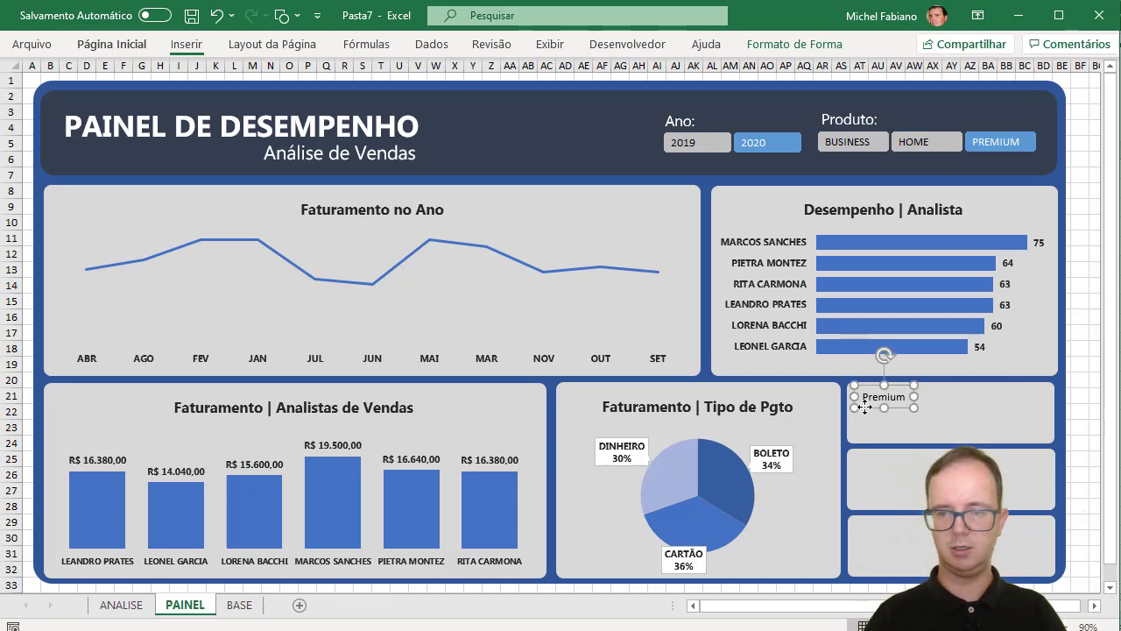
- Format the Premium label in Microsoft PhagsPa, bold, at size 18
click(145, 48)
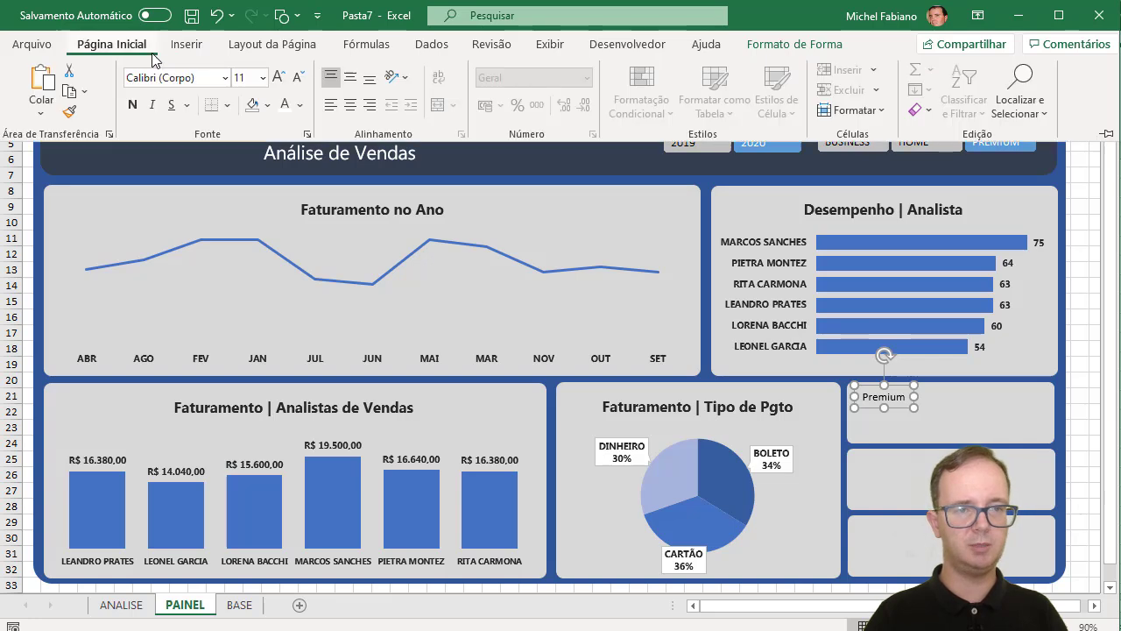
click(225, 78)
click(206, 201)
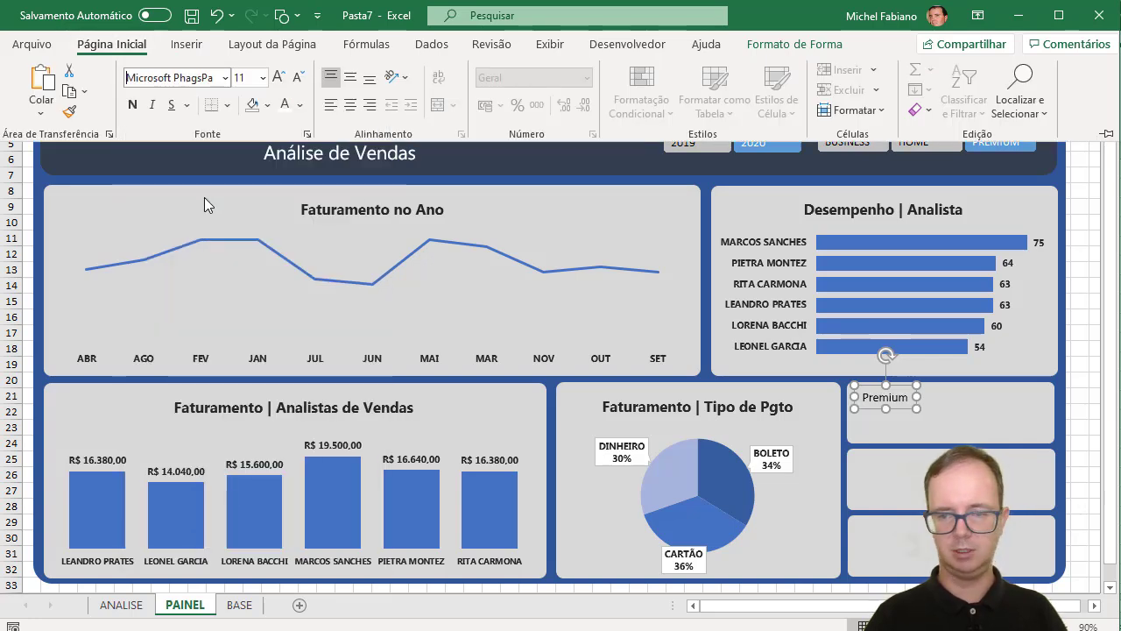
click(133, 104)
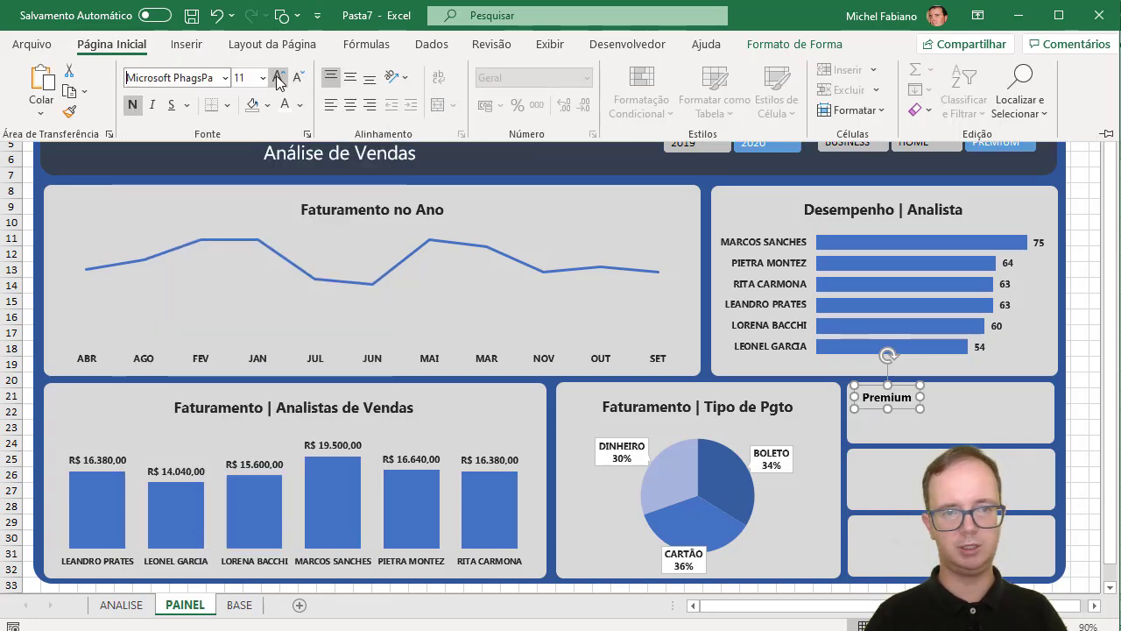
click(278, 77)
click(277, 79)
click(277, 79)
click(277, 79)
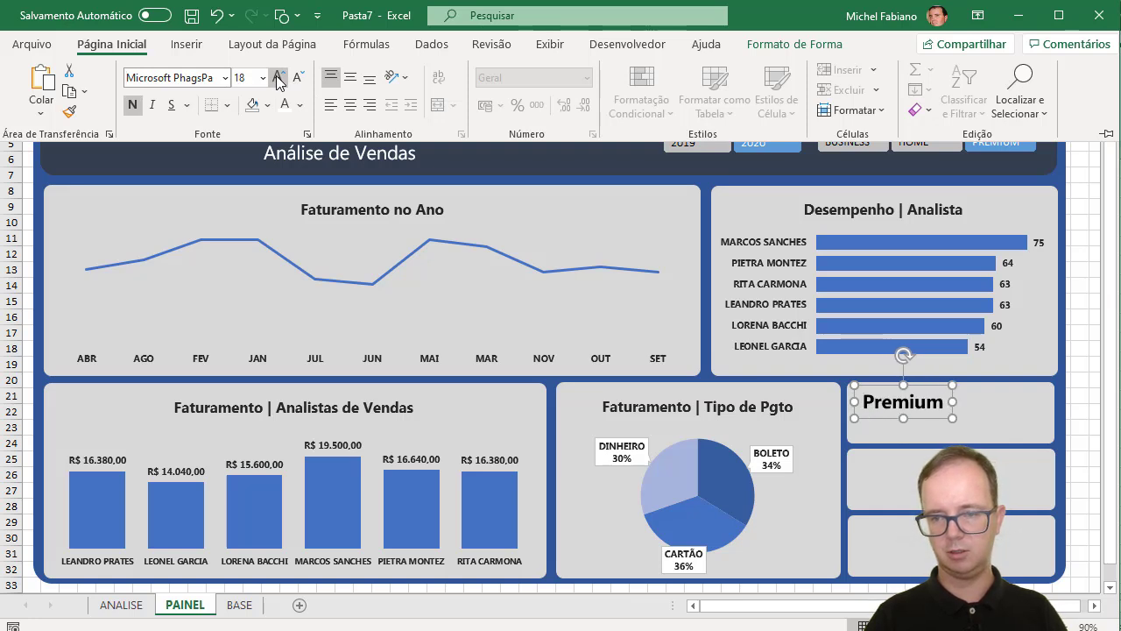
click(882, 417)
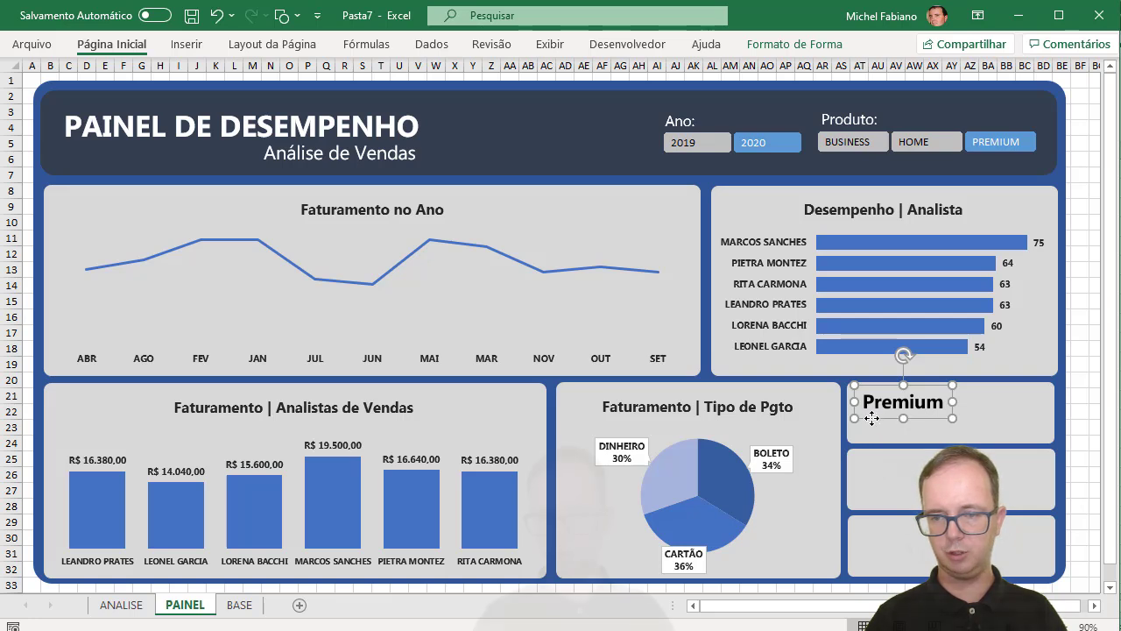
click(869, 420)
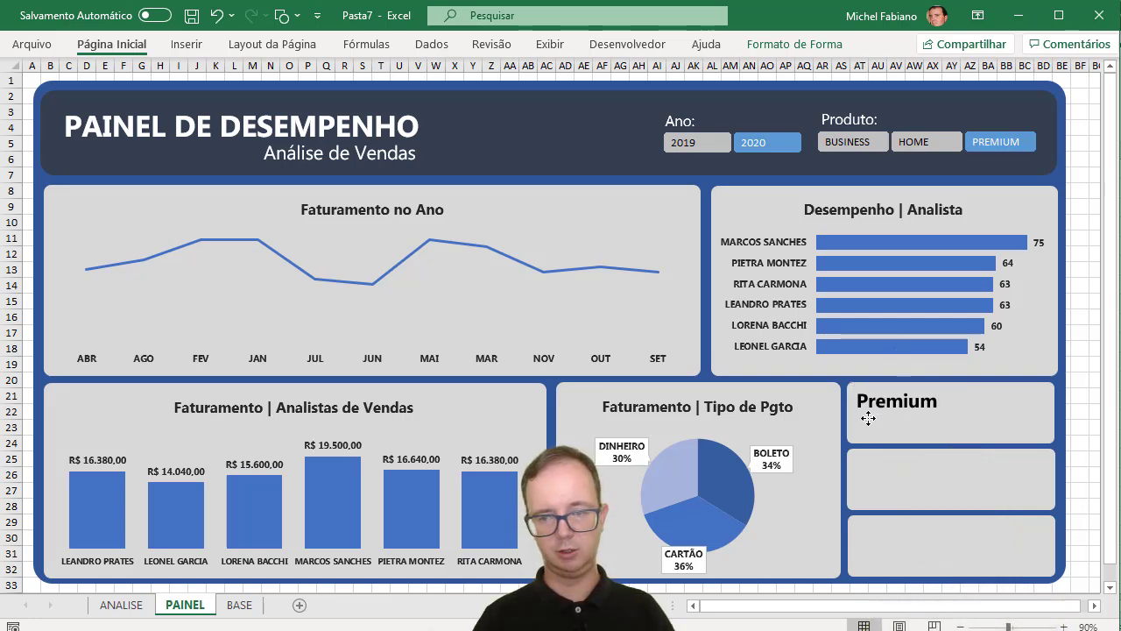
- Duplicate the Premium label into the middle card and change its text to Business
click(868, 419)
key(ctrl+d)
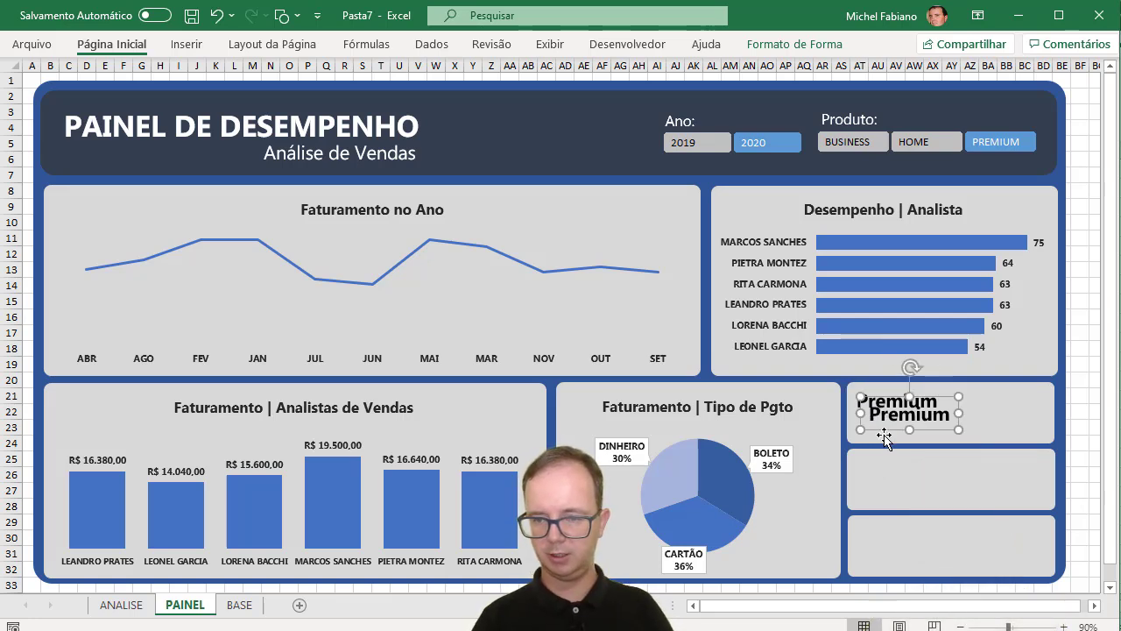
drag(887, 429, 870, 476)
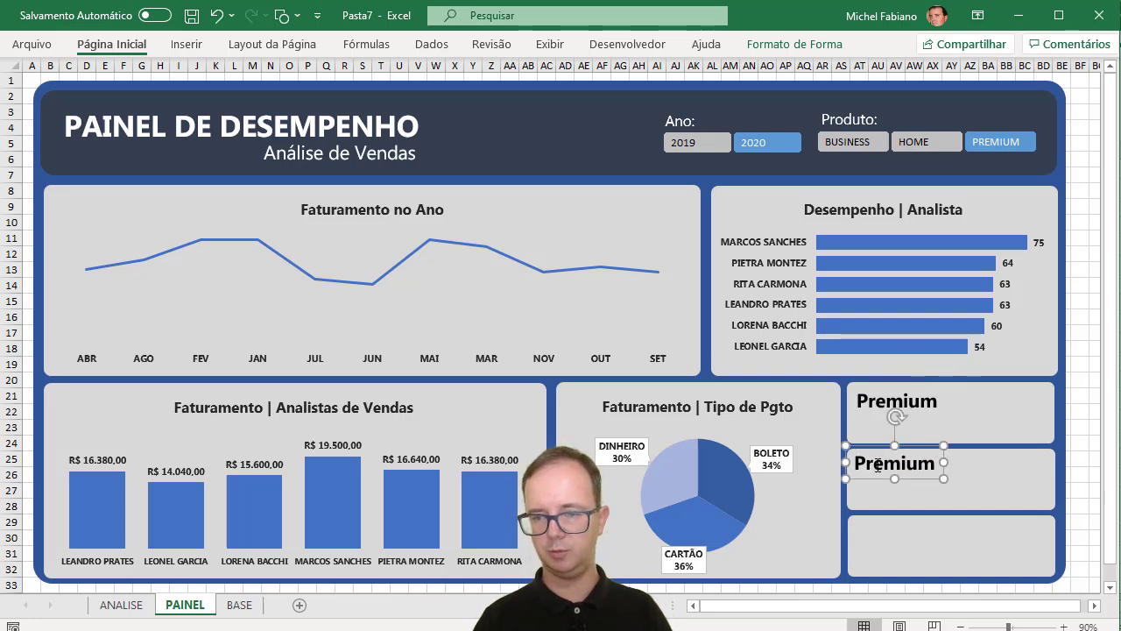
double_click(878, 464)
text(Busi)
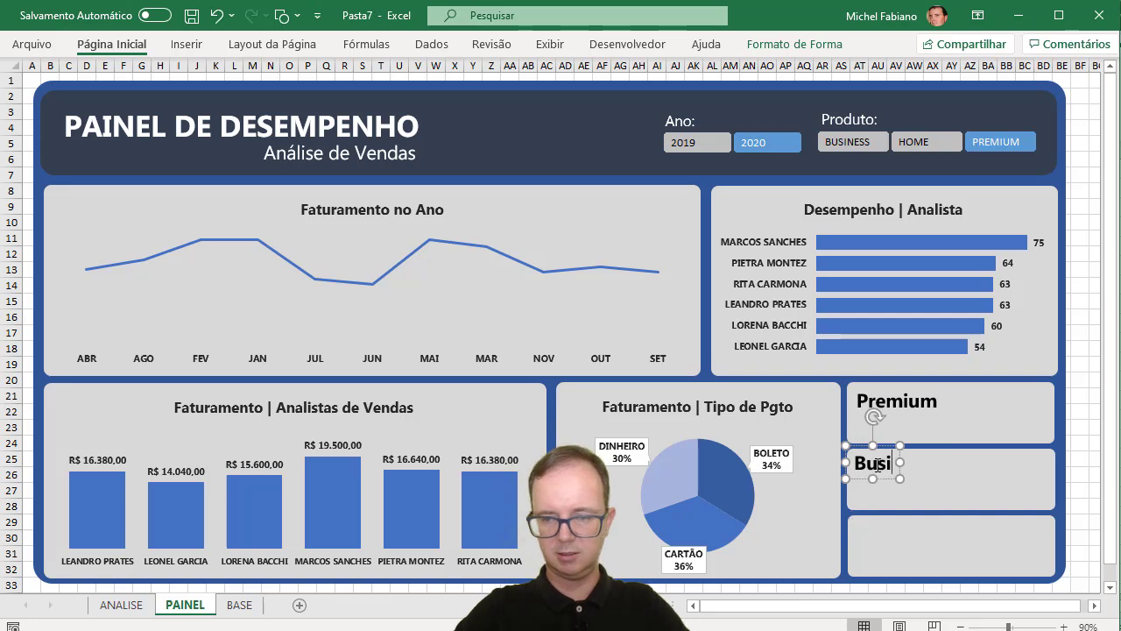
text(ness)
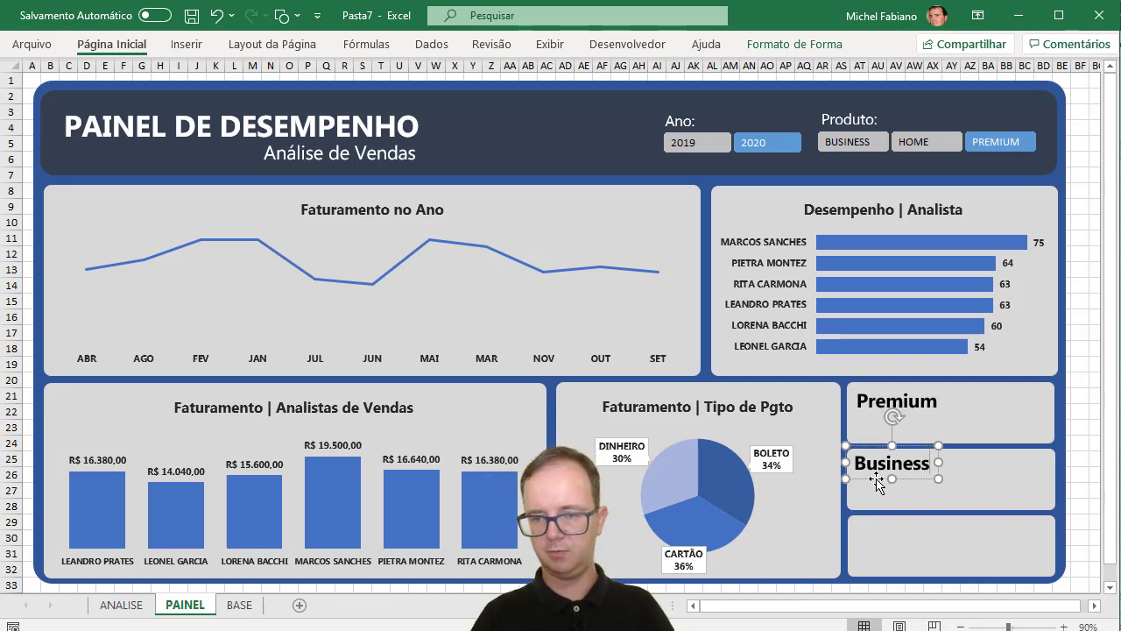
- Copy the Business label into the bottom card and rename it Home
ctrl+drag(876, 479, 874, 541)
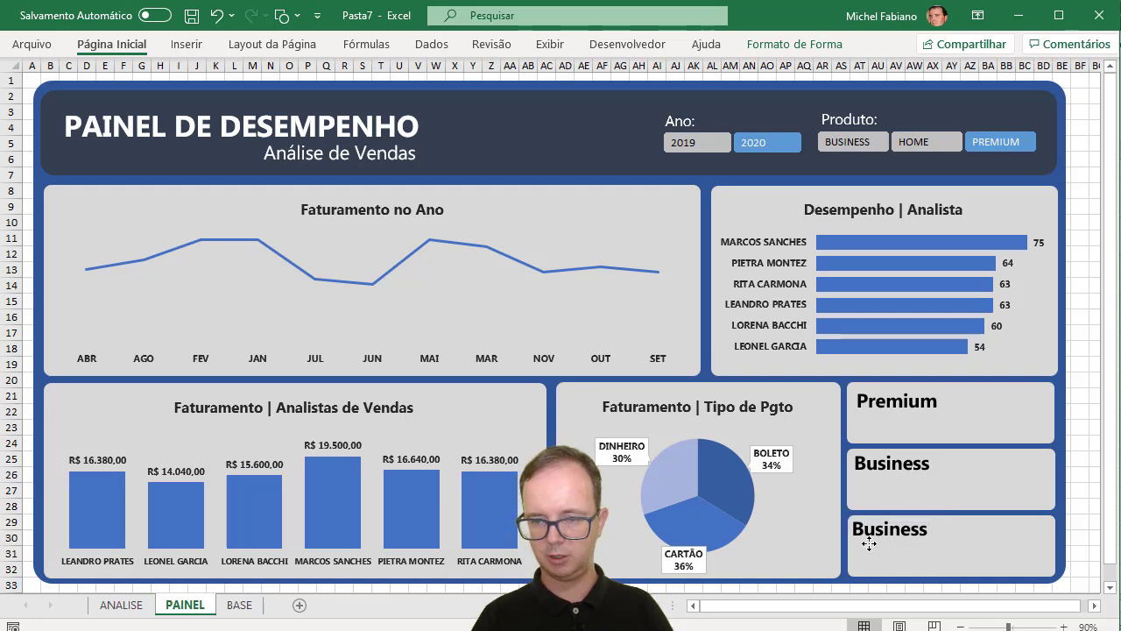
drag(870, 540, 874, 546)
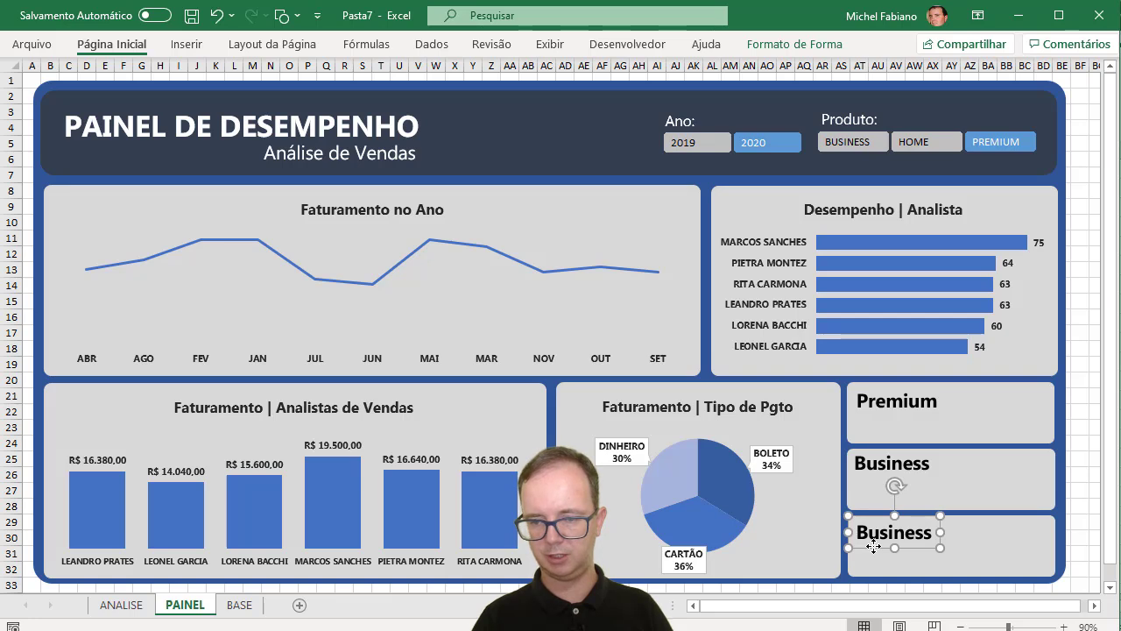
double_click(873, 533)
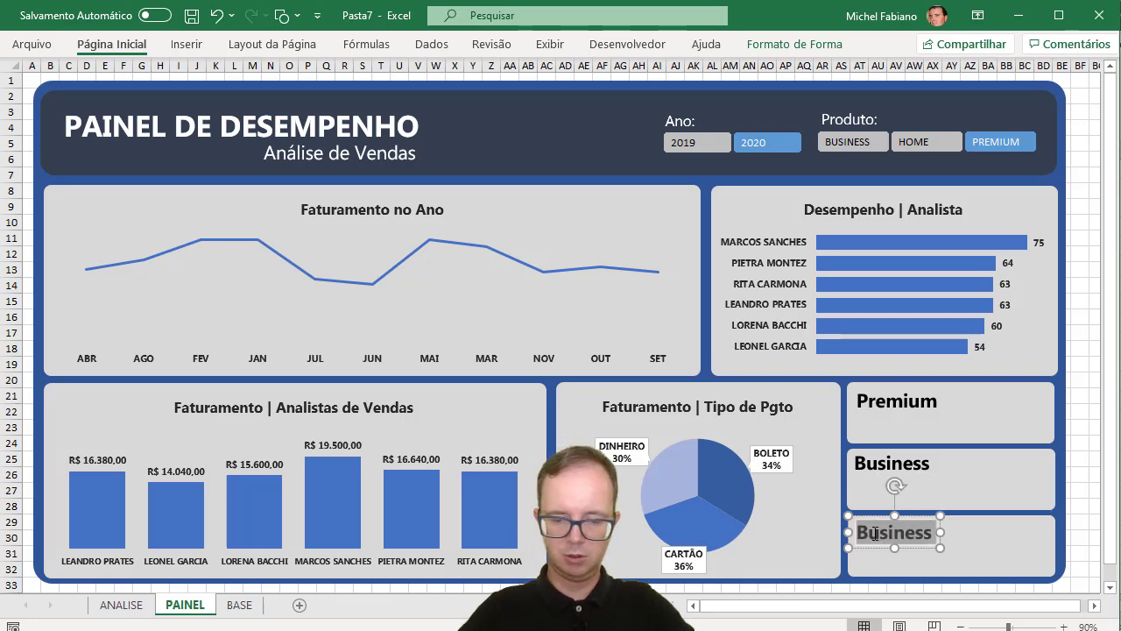
text(Home)
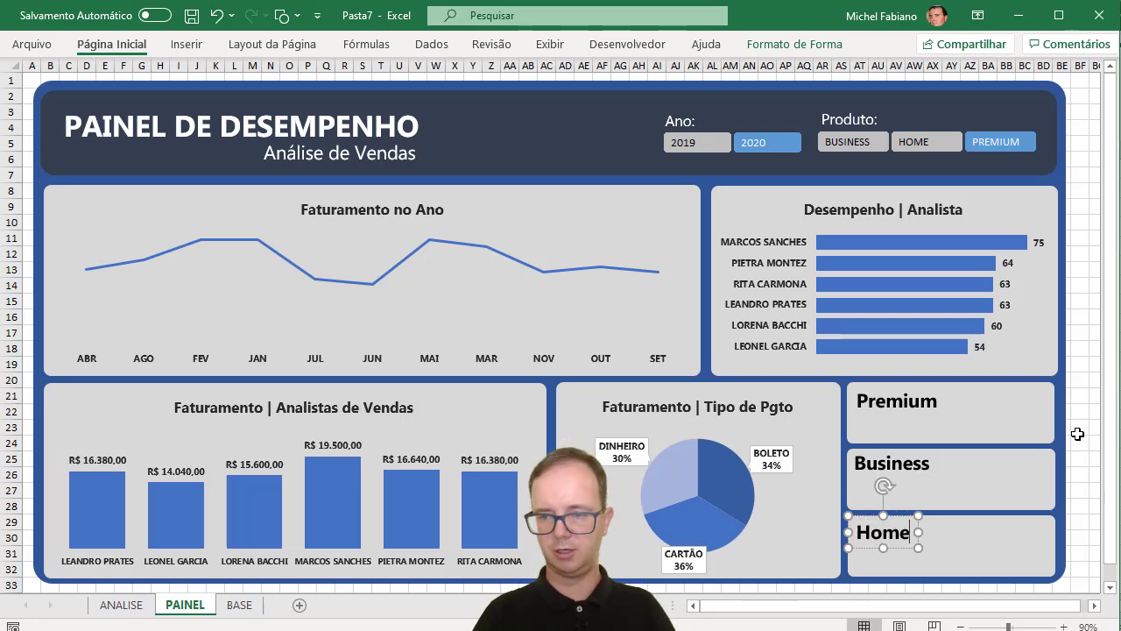
click(1080, 431)
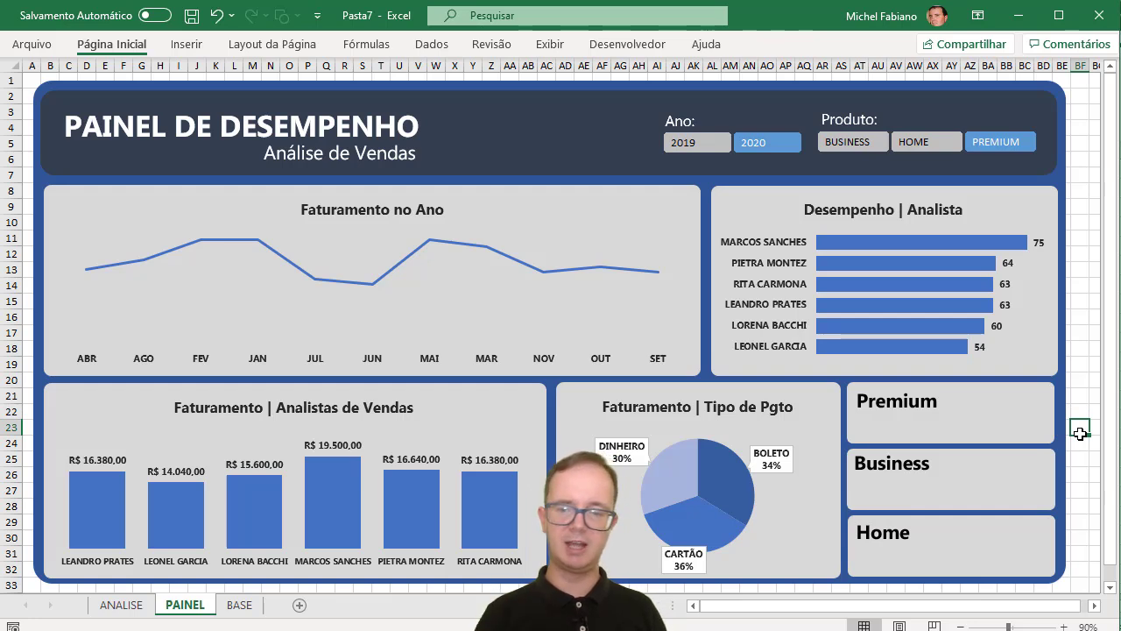
- Nudge the Business label down, then add a card-wide copy of the Premium label beneath the original
click(909, 466)
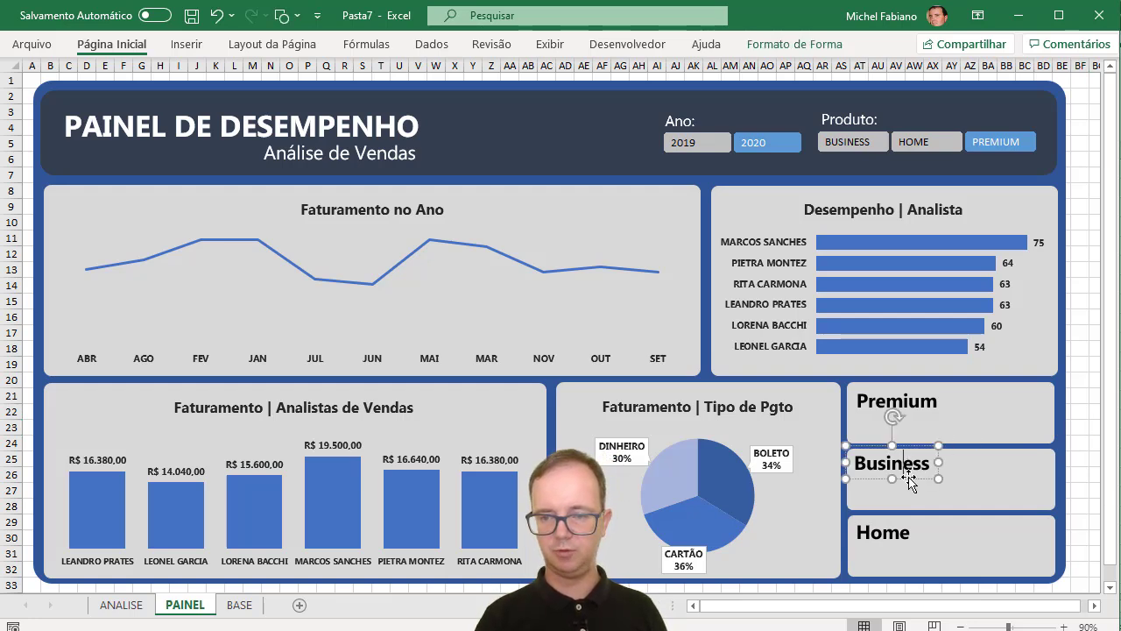
drag(910, 478, 909, 480)
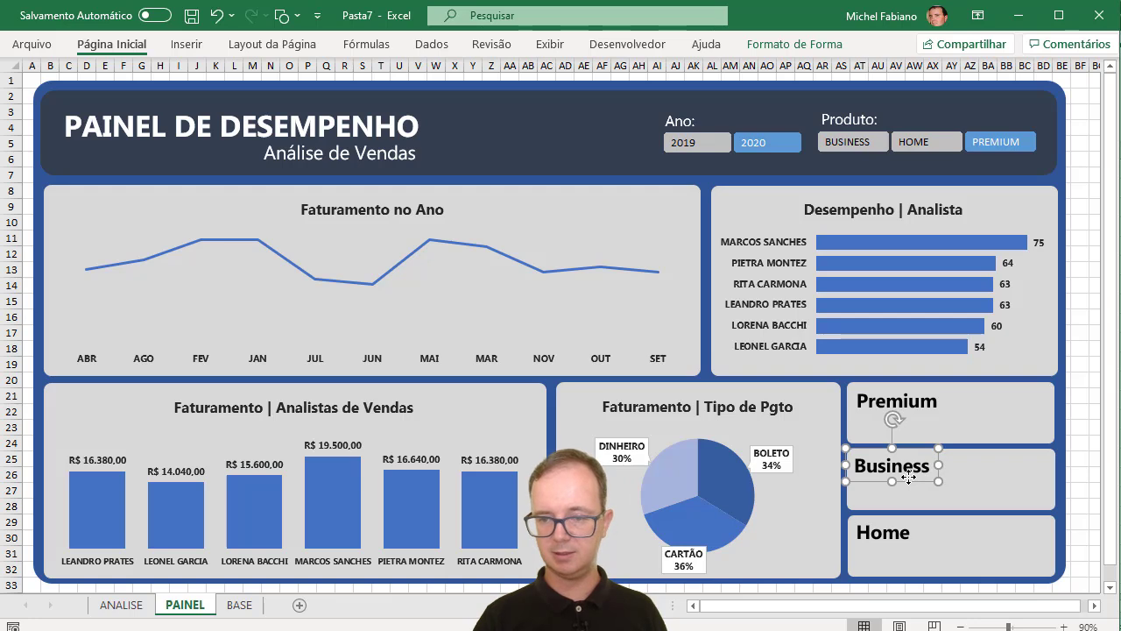
click(915, 403)
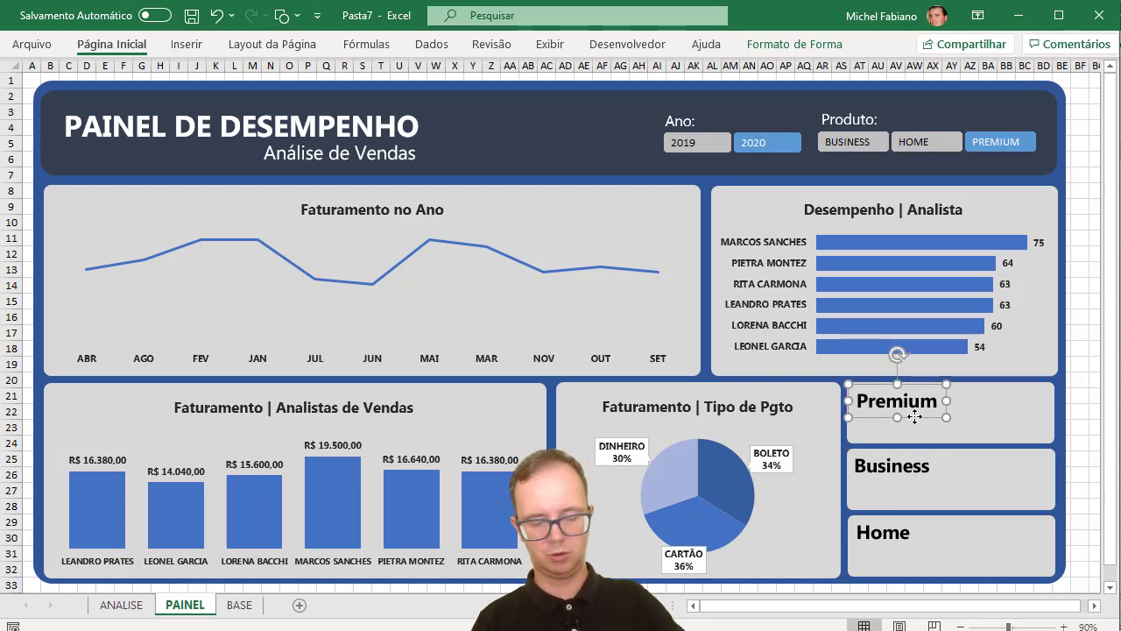
key(ctrl+d)
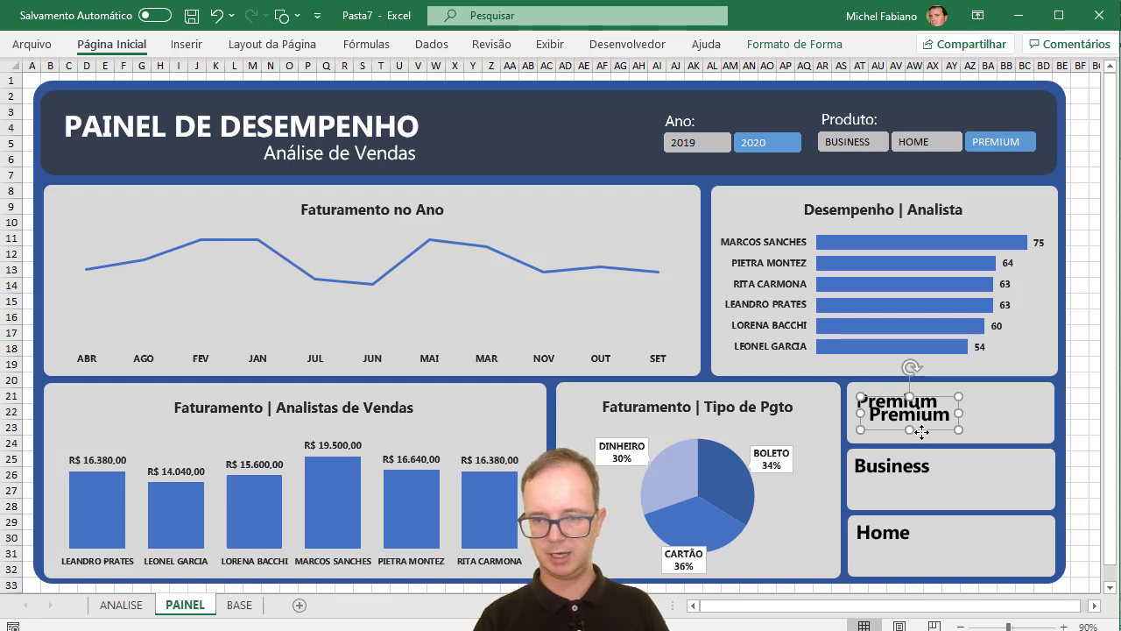
drag(921, 431, 911, 436)
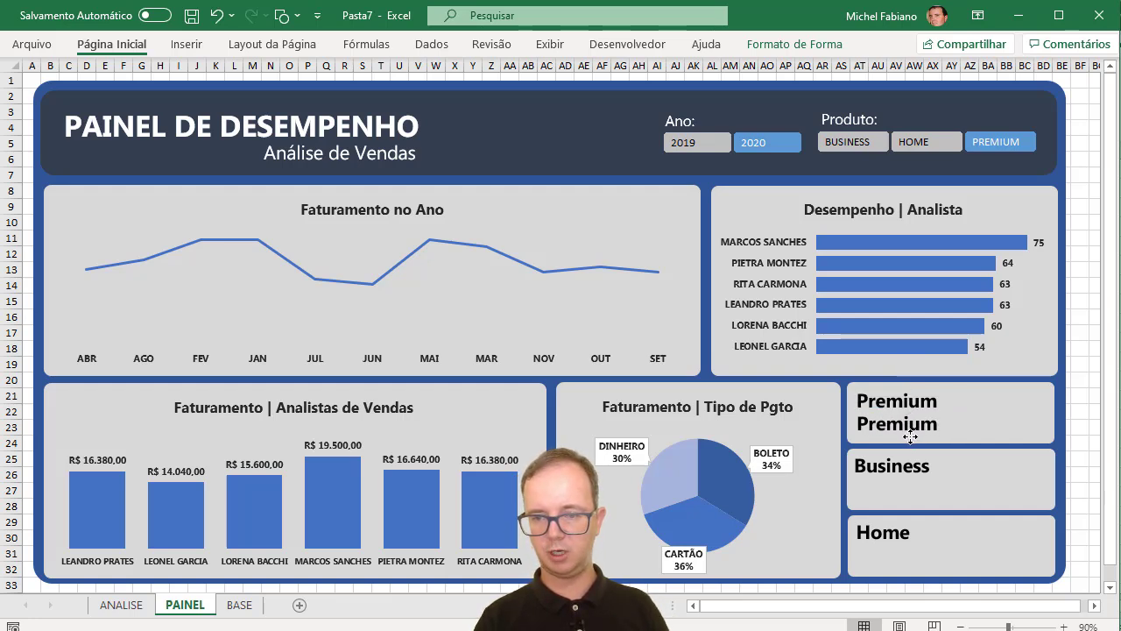
click(911, 436)
drag(951, 425, 1051, 421)
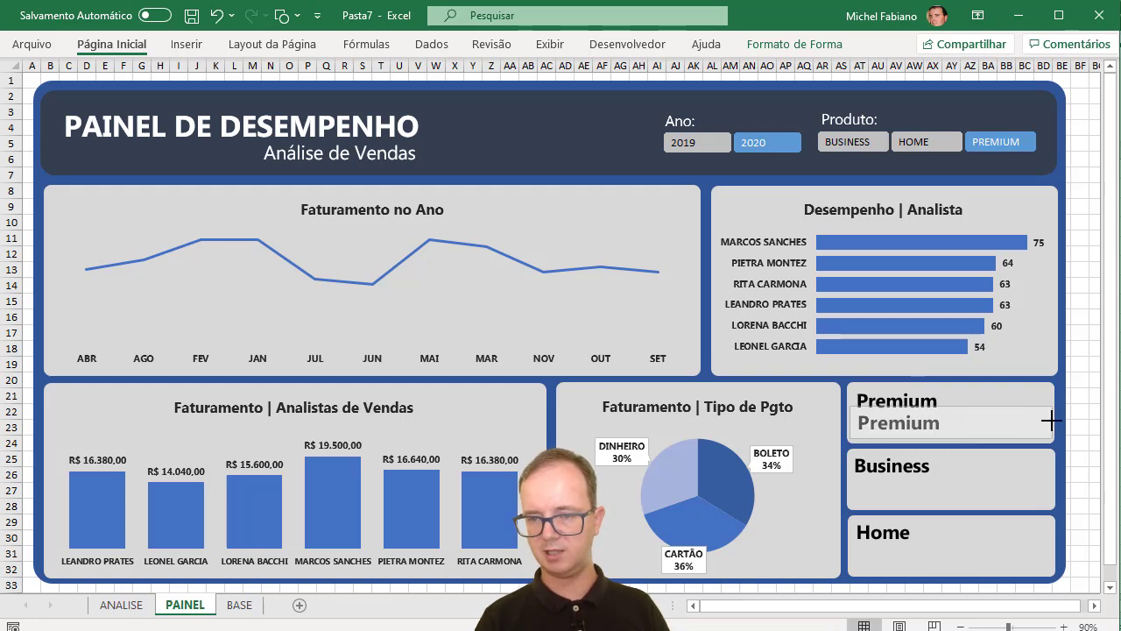
drag(1048, 421, 1048, 421)
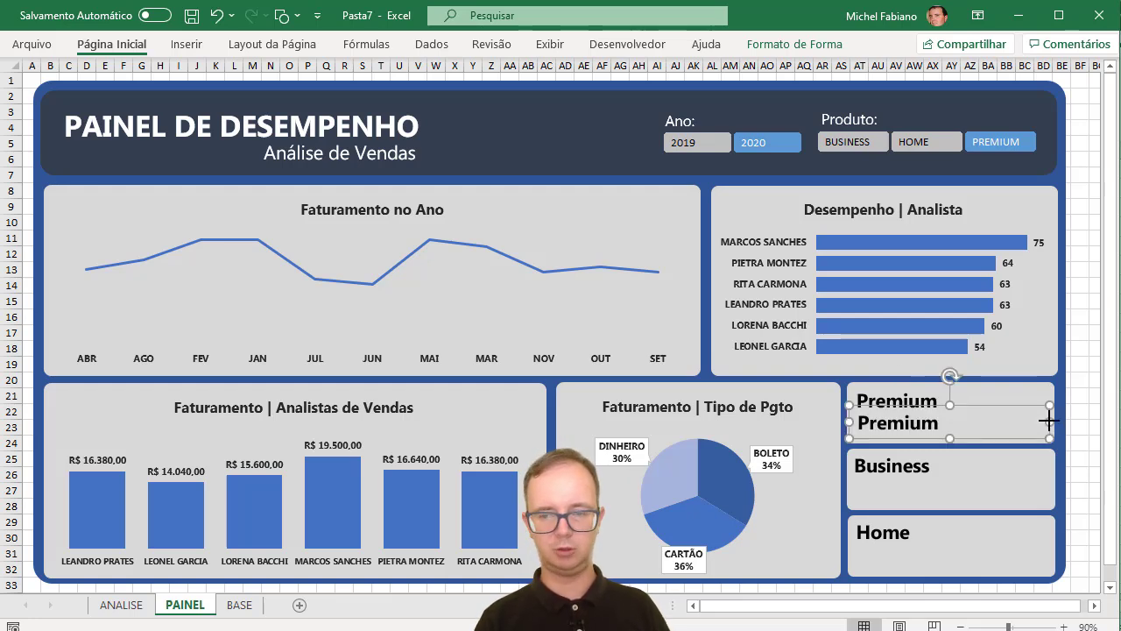
- Make the copied Premium text 14 points, not bold, and centred
click(136, 47)
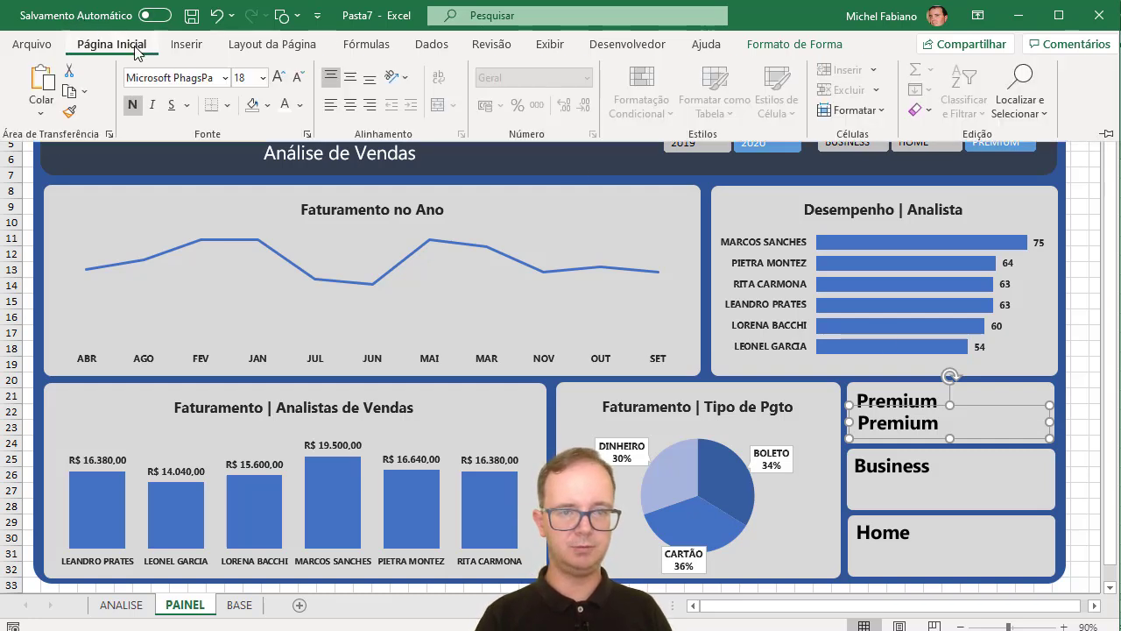
click(296, 79)
click(296, 79)
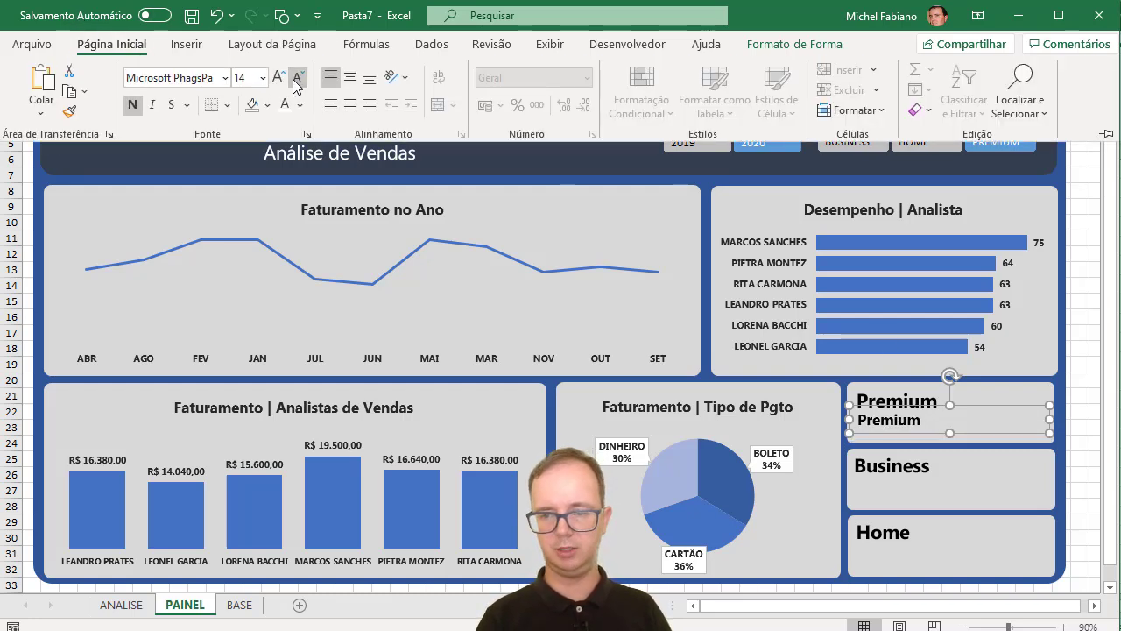
click(134, 106)
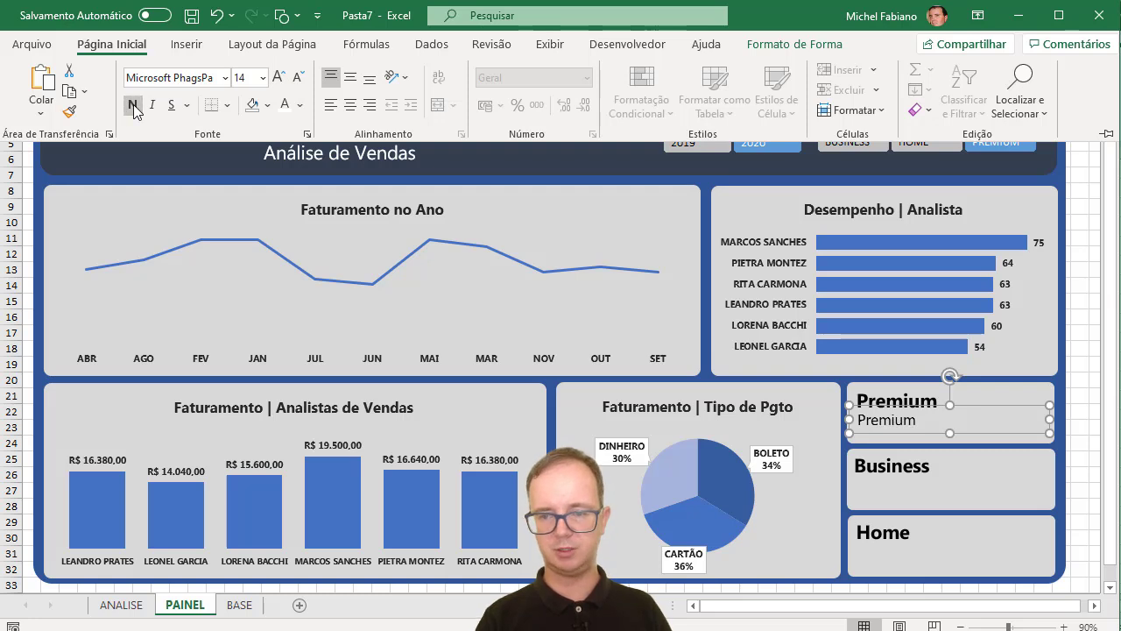
click(348, 104)
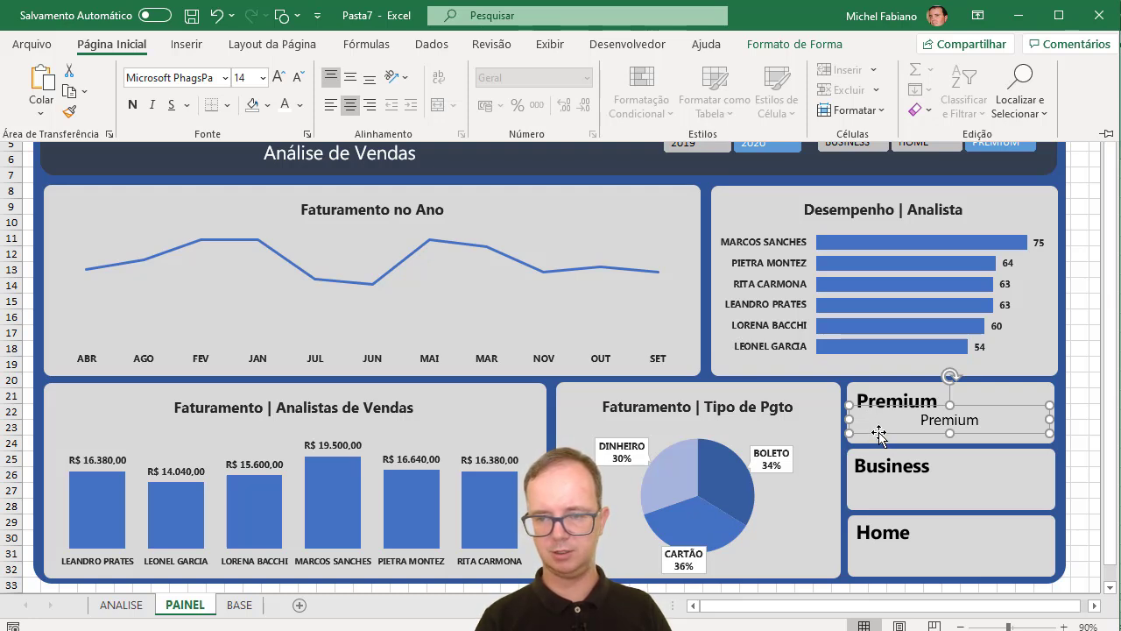
- Show the formula bar and collapse the ribbon again
click(549, 44)
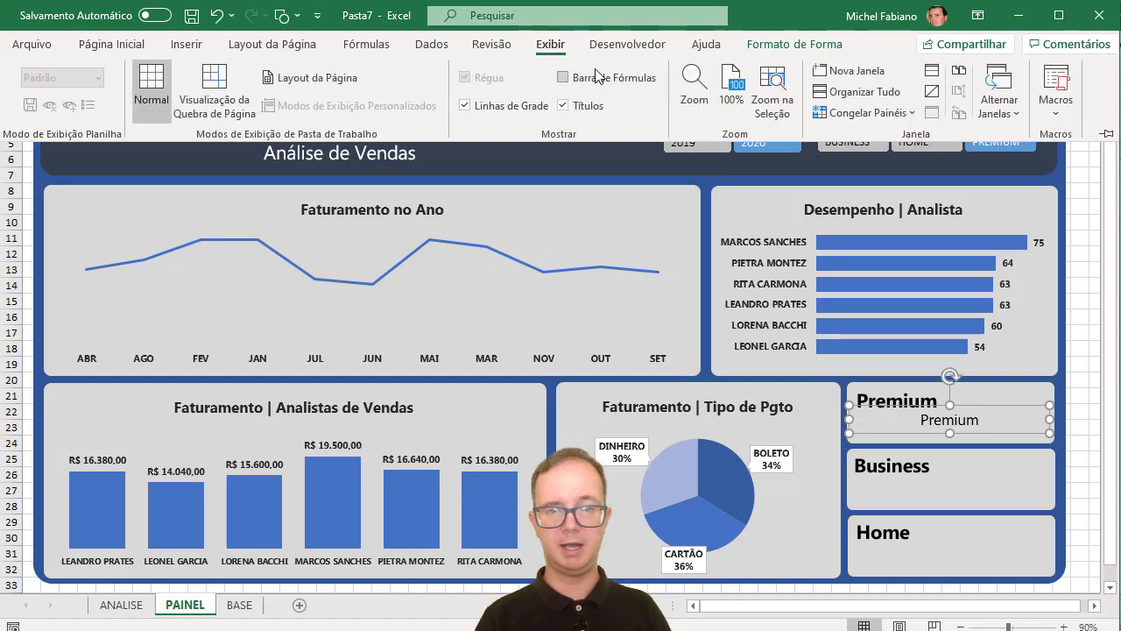
click(595, 71)
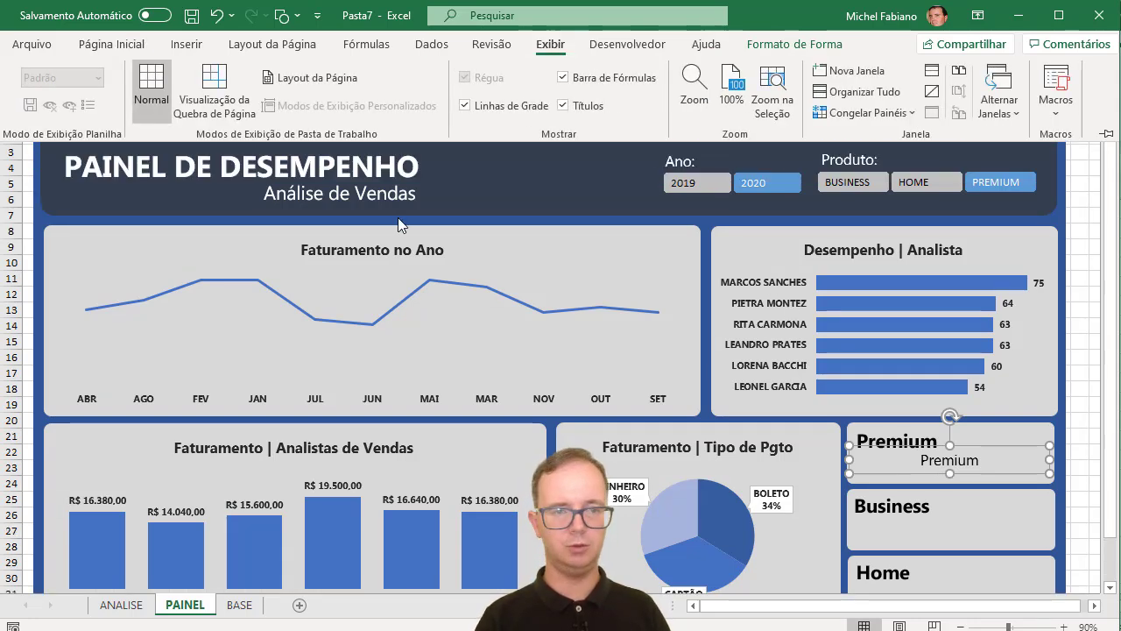
key(ctrl+F1)
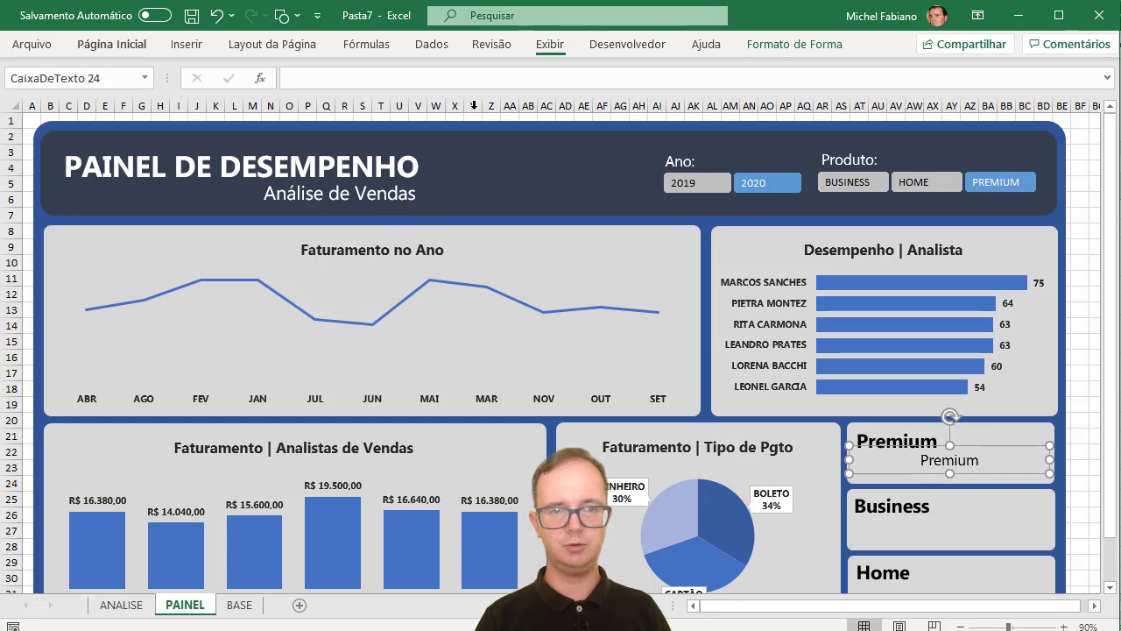
- Link the selected text box to =ANALISE!T4 so it shows R$ 98.540
click(456, 75)
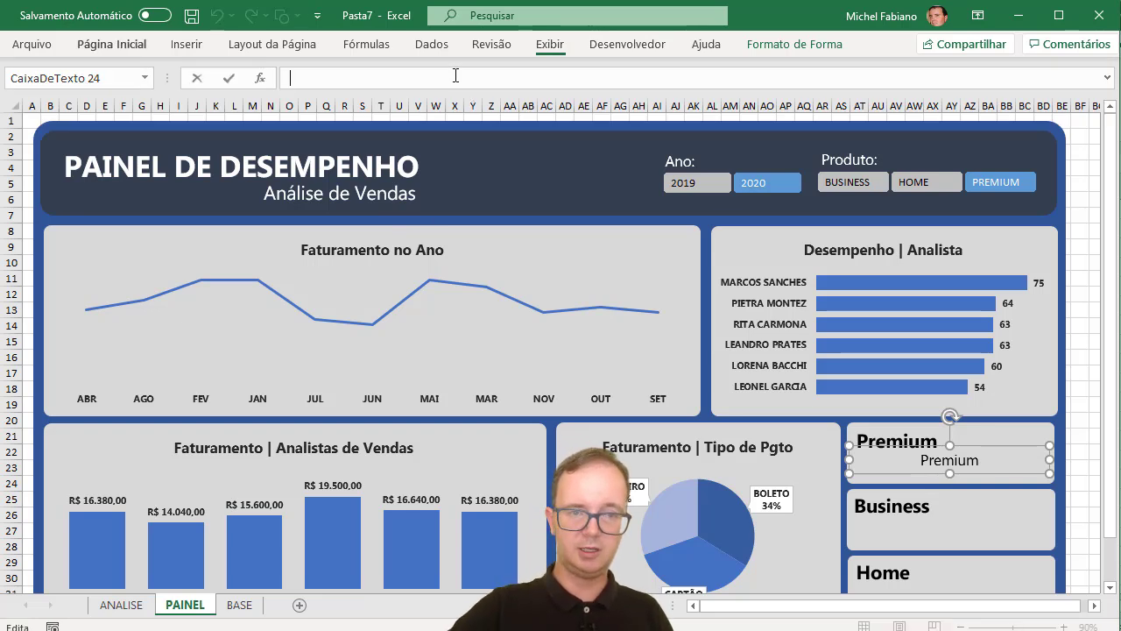
text(=)
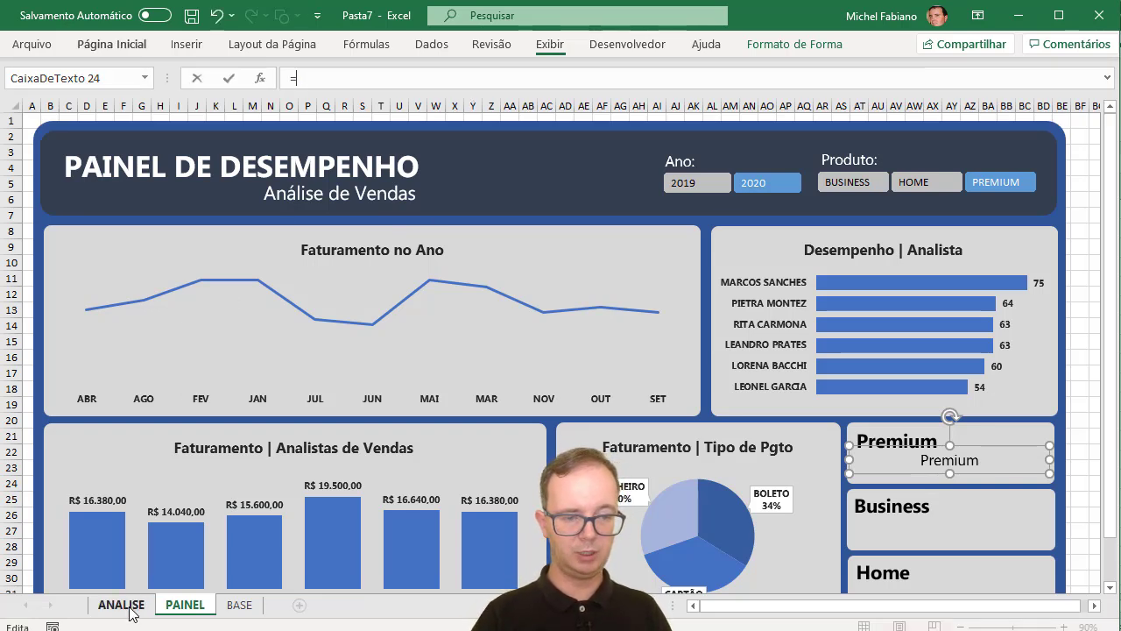
click(123, 604)
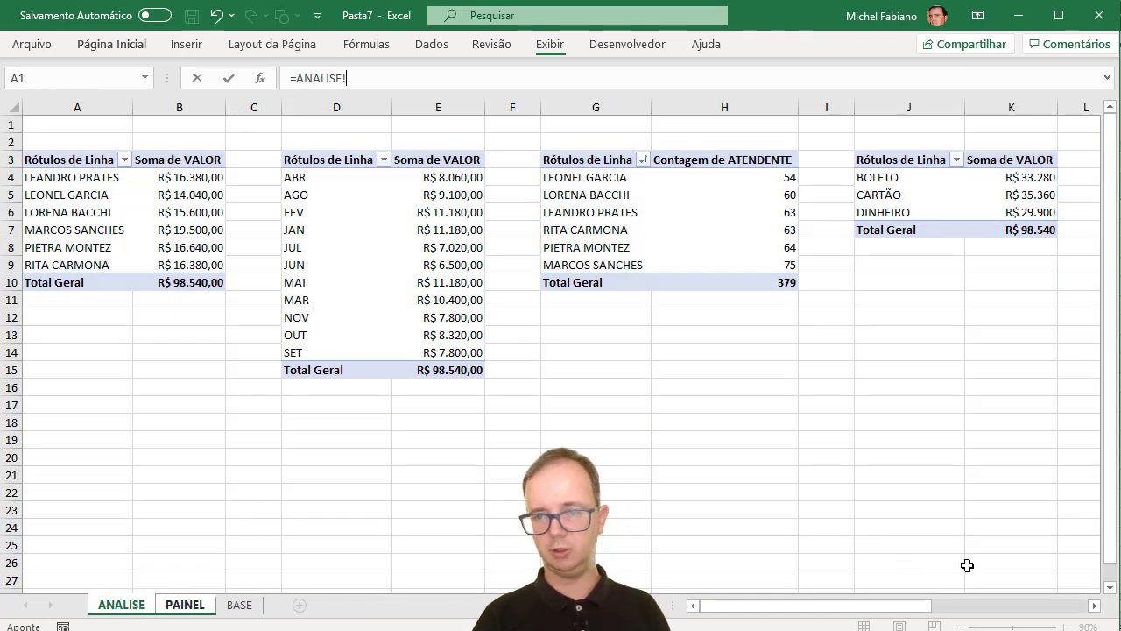
click(1094, 606)
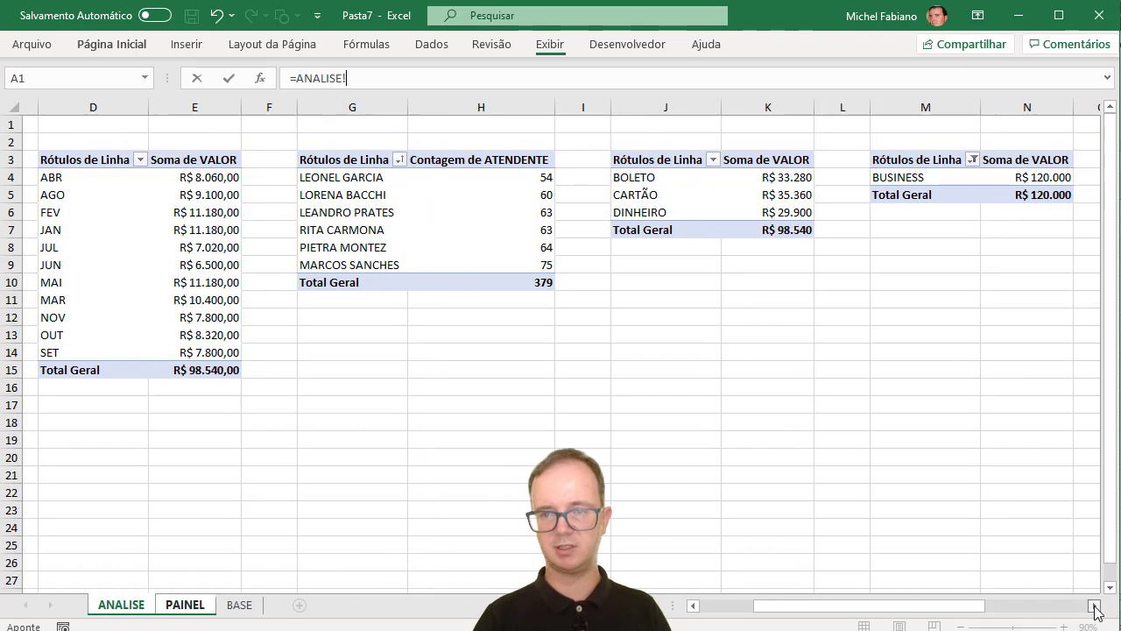
click(1094, 605)
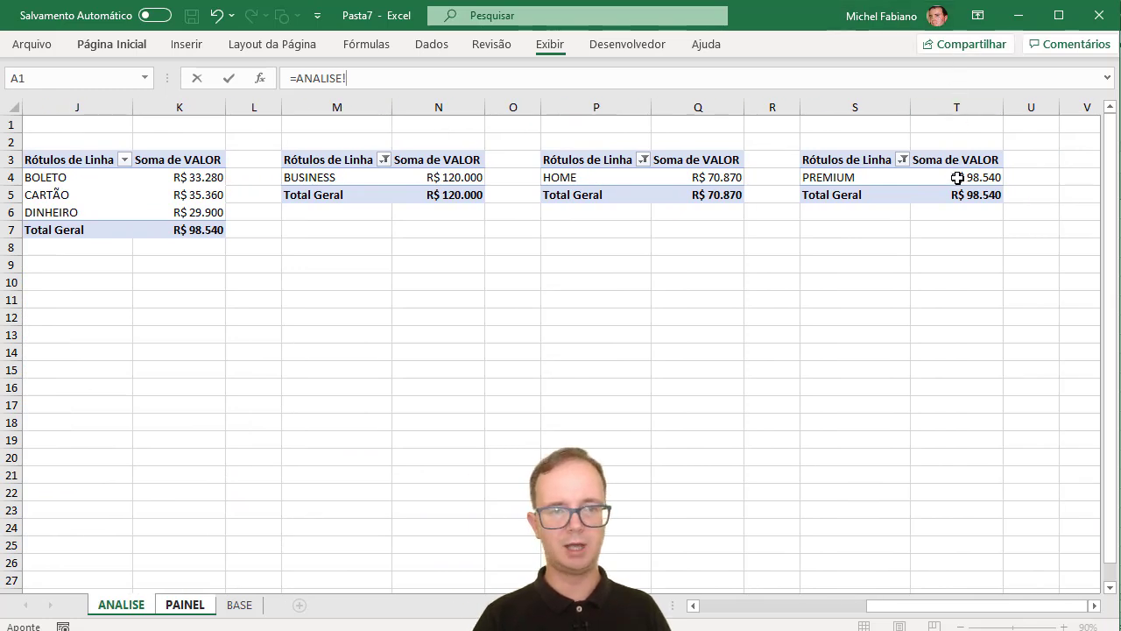
text(t4)
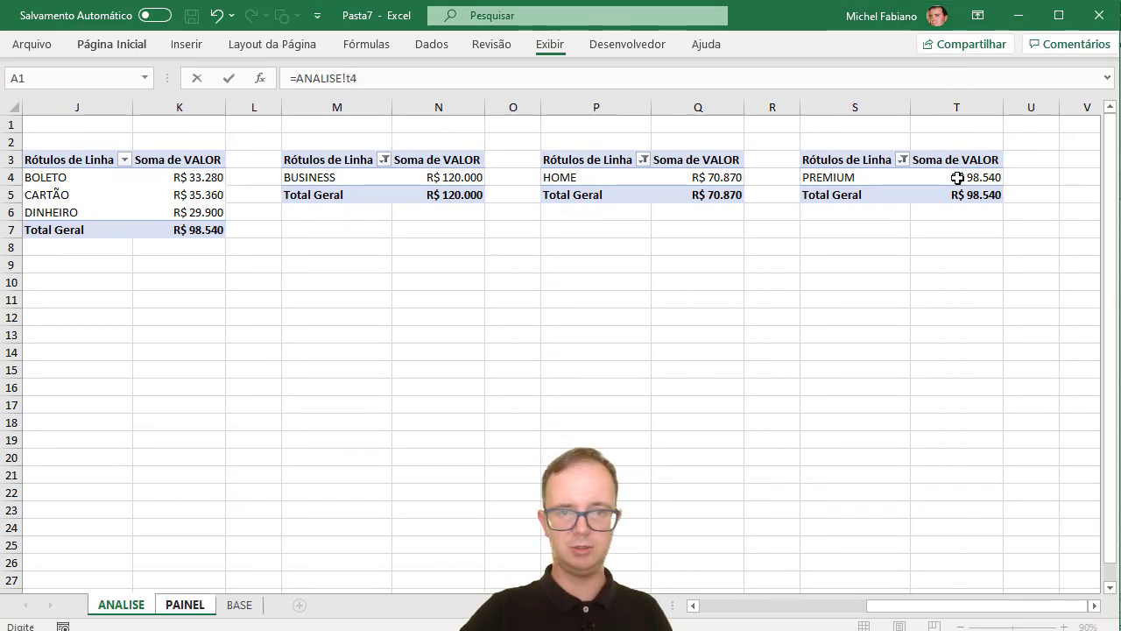
key(Return)
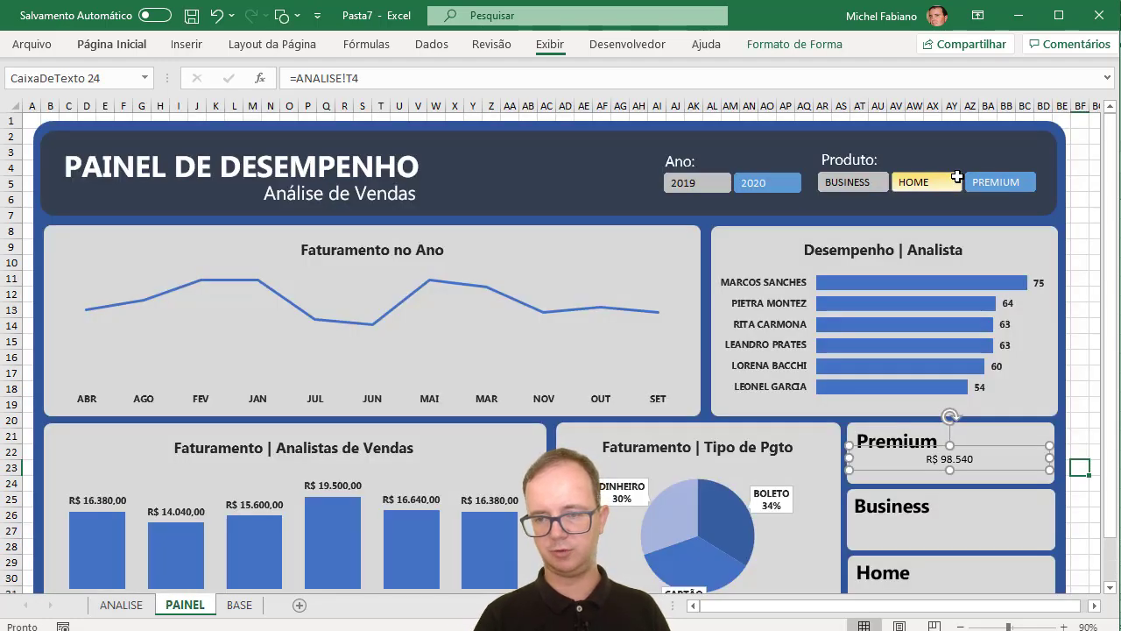
- Format the R$ 98.540 value in Microsoft PhagsPa at 14 points, left-aligned
click(139, 42)
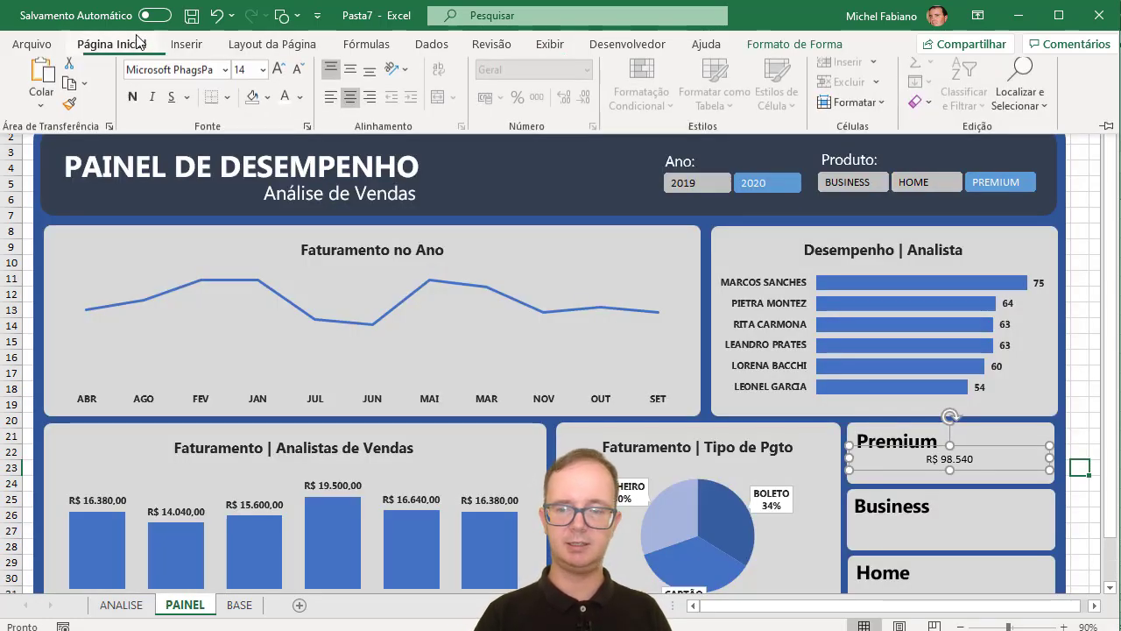
click(277, 82)
click(277, 82)
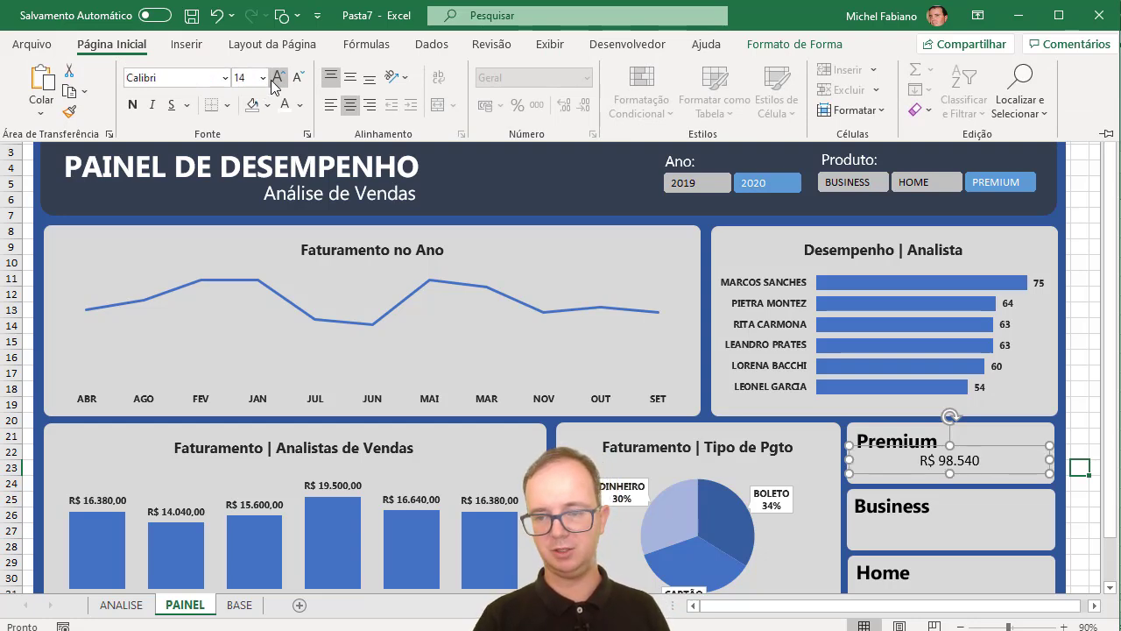
click(225, 78)
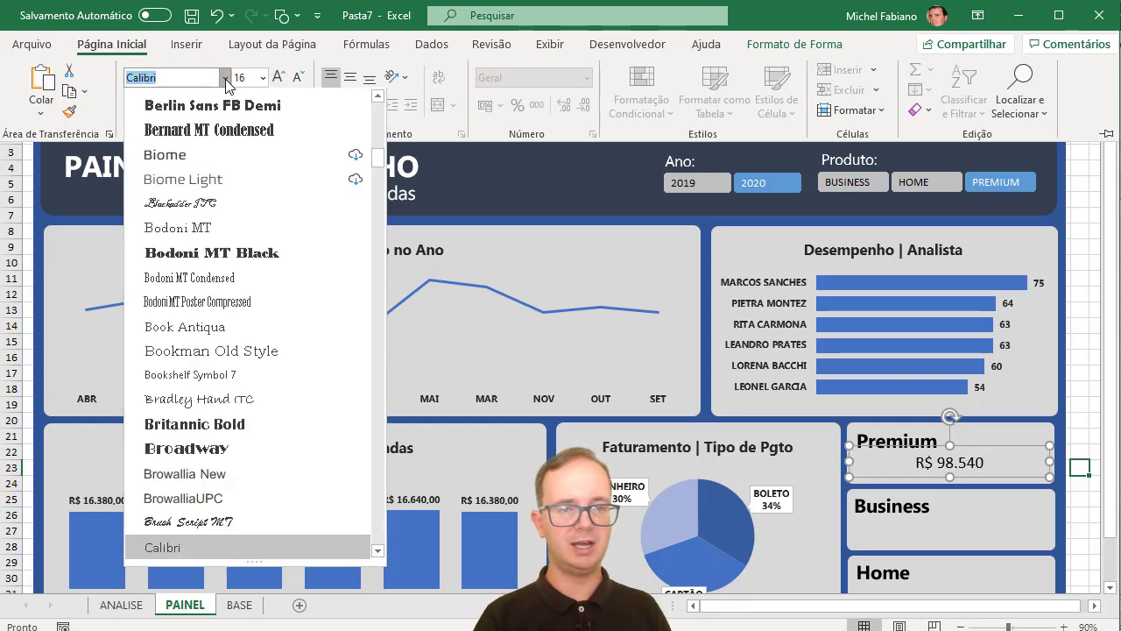
drag(378, 159, 379, 110)
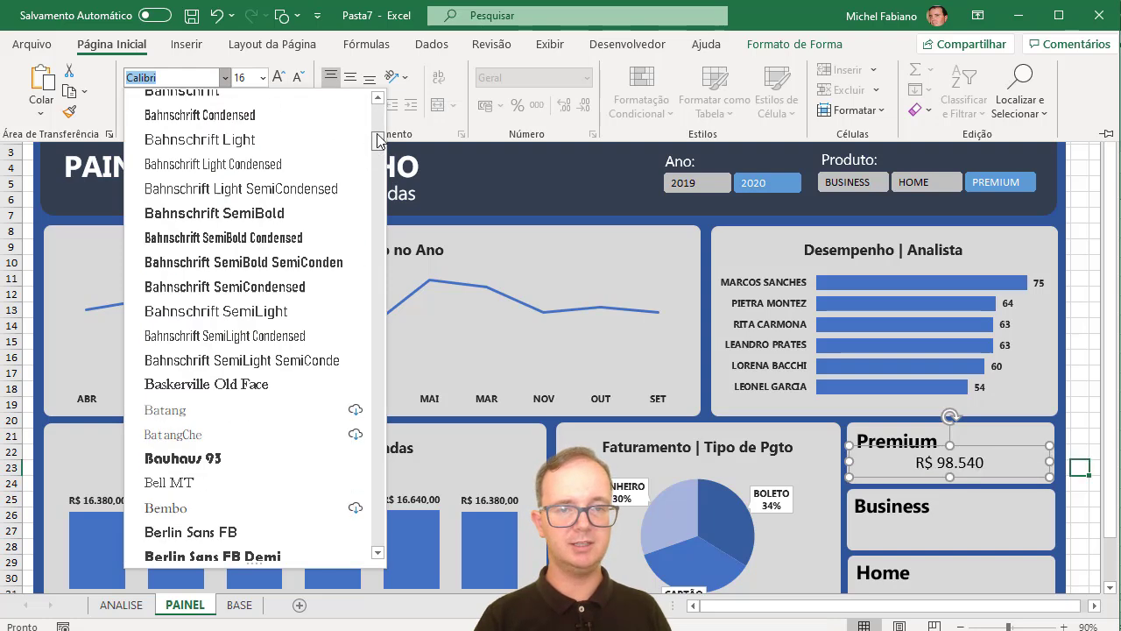
click(266, 200)
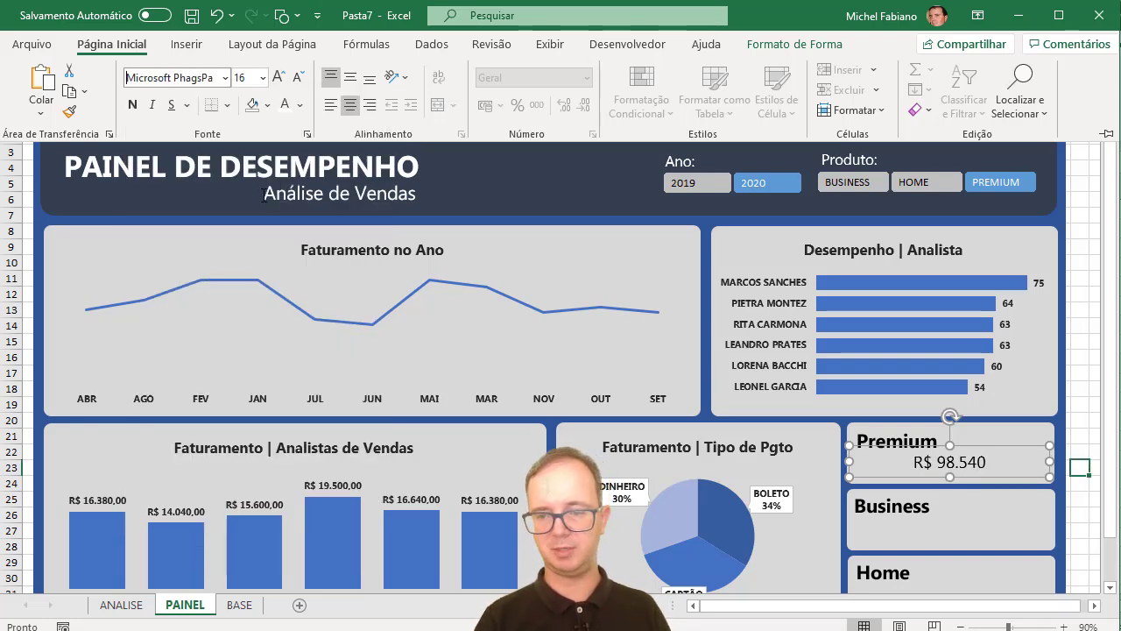
click(300, 77)
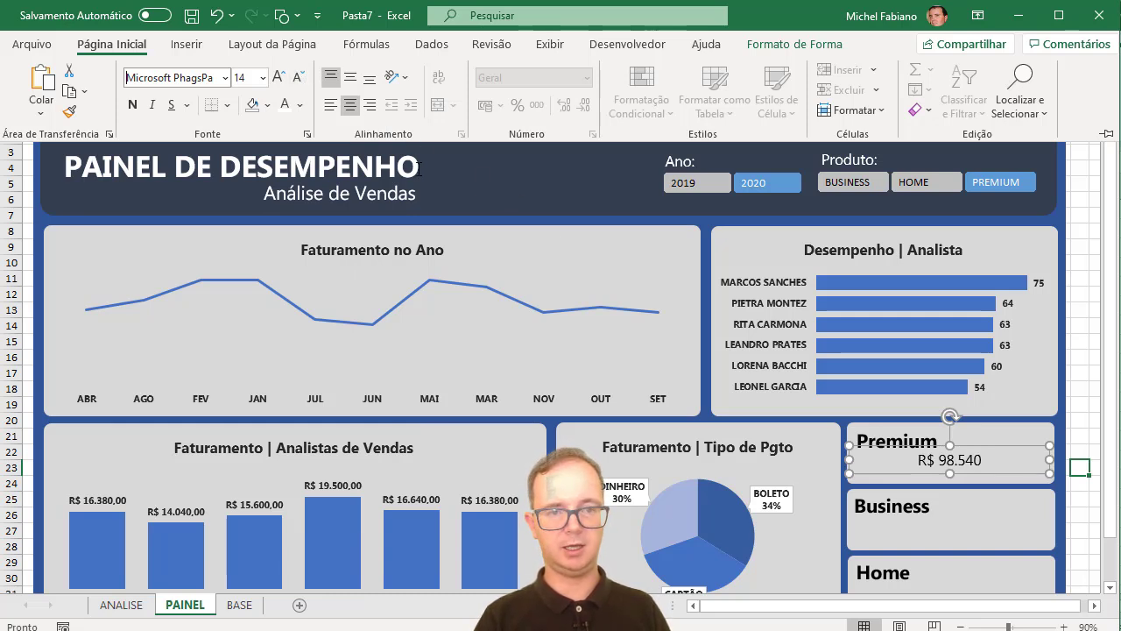
click(330, 106)
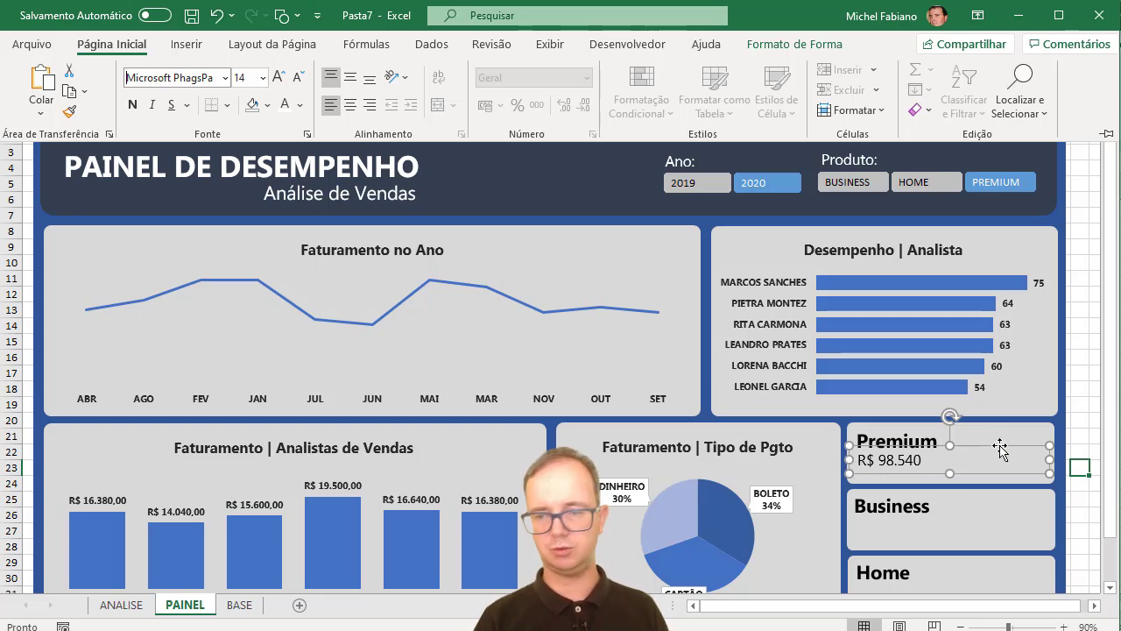
- Hide the ribbon and test the Ano slicer with 2019, then return to 2020
key(ctrl+F1)
click(1075, 438)
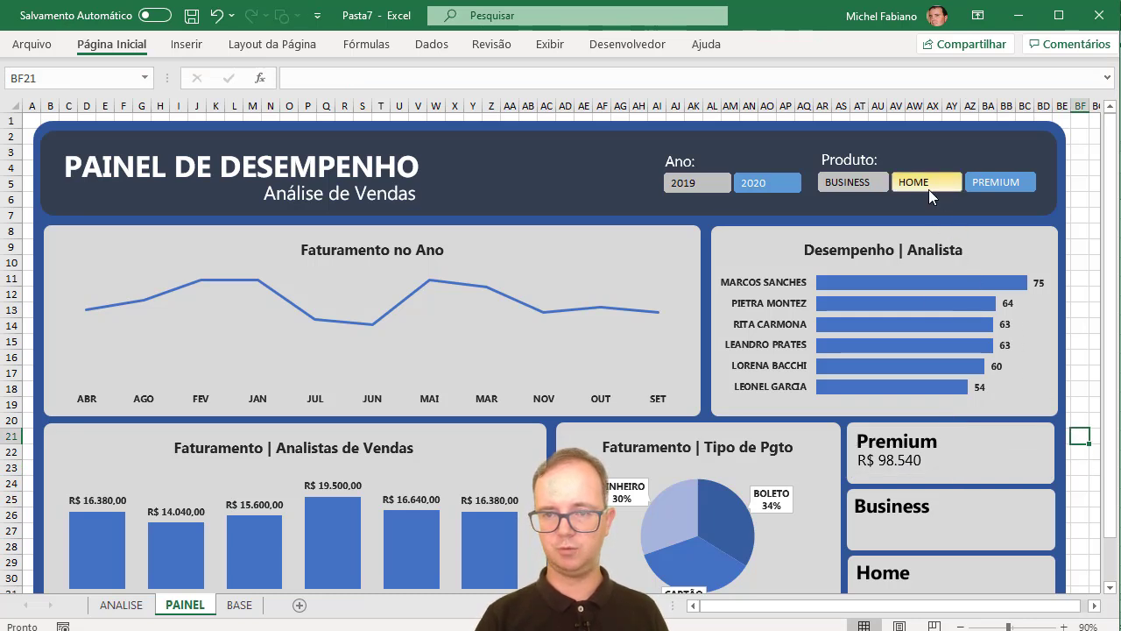
click(724, 184)
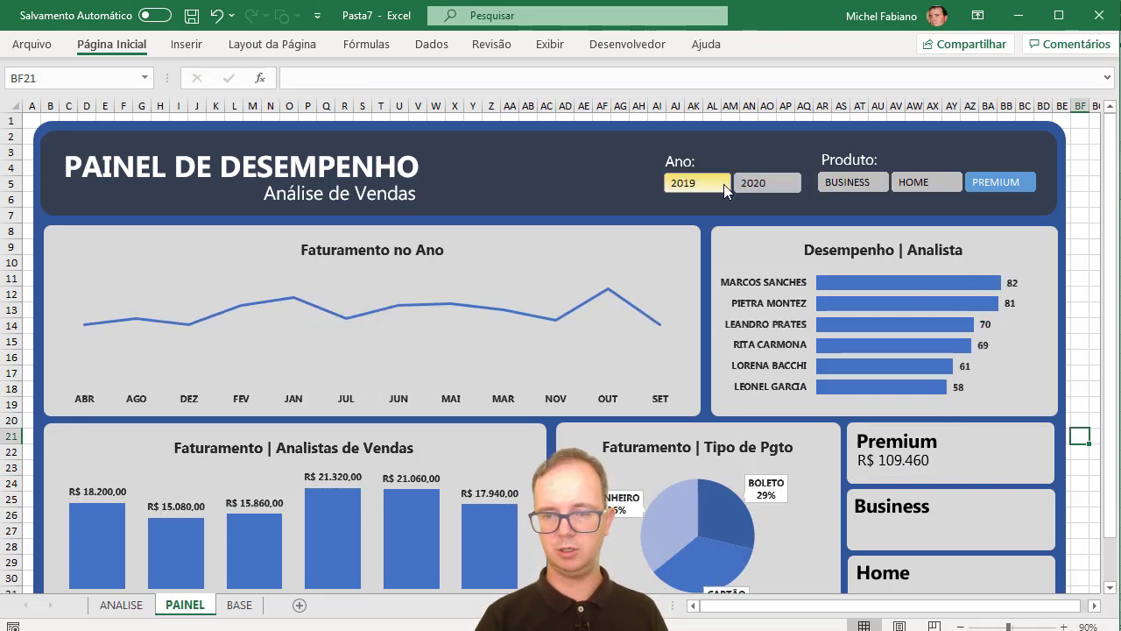
click(748, 184)
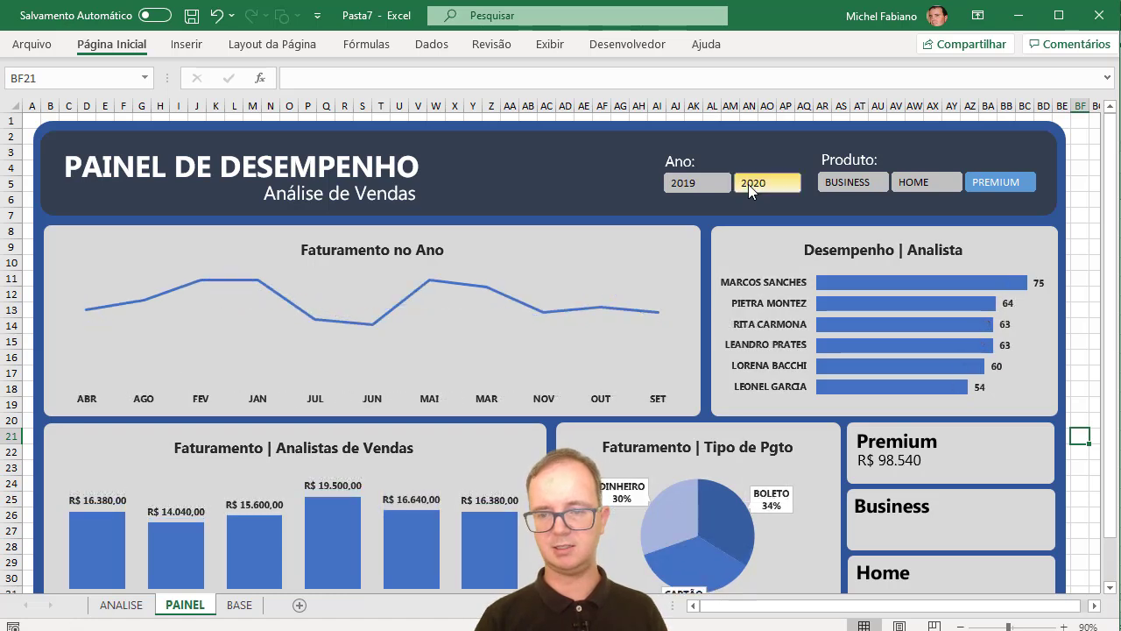
- Duplicate the Premium value into the Business card and relink it to =ANALISE!N4
click(908, 465)
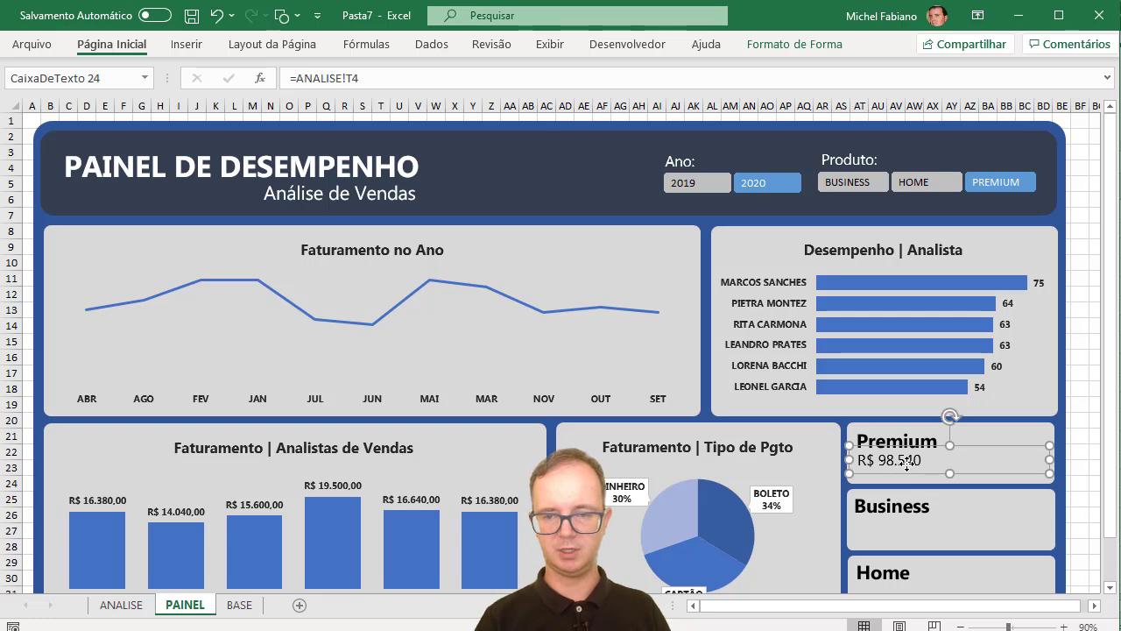
key(ctrl+d)
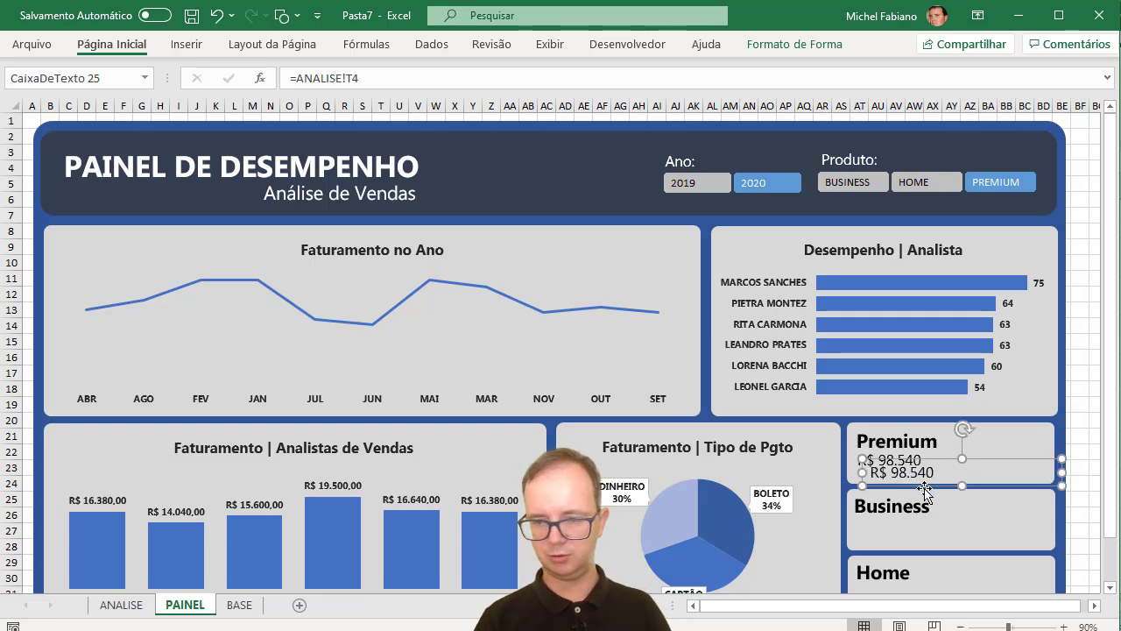
drag(925, 500, 911, 542)
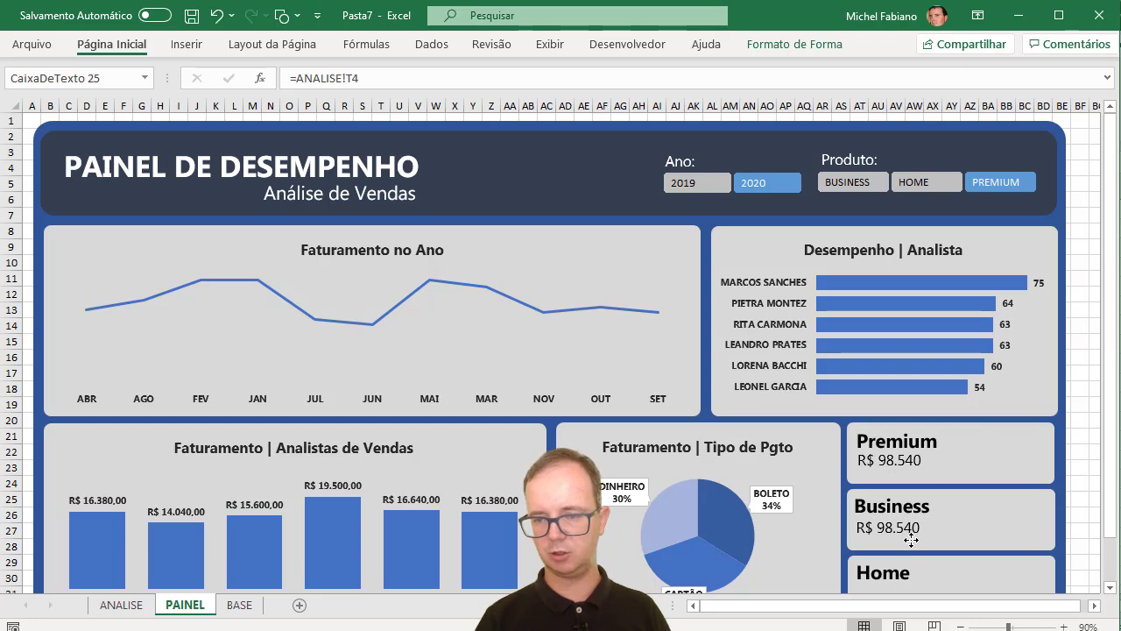
drag(911, 542, 911, 540)
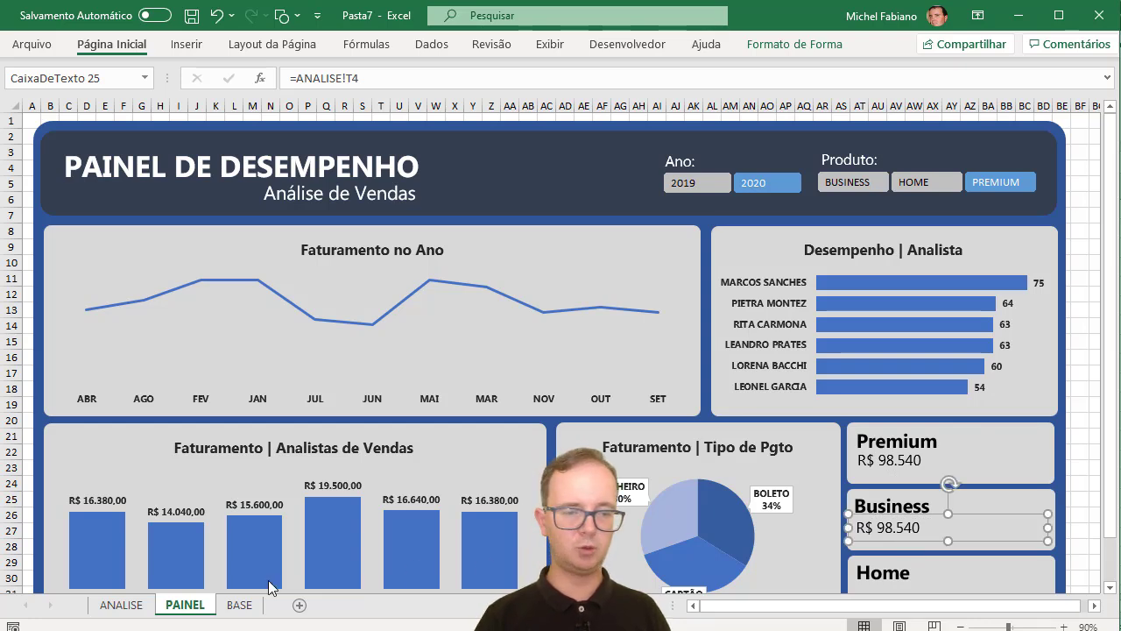
click(123, 605)
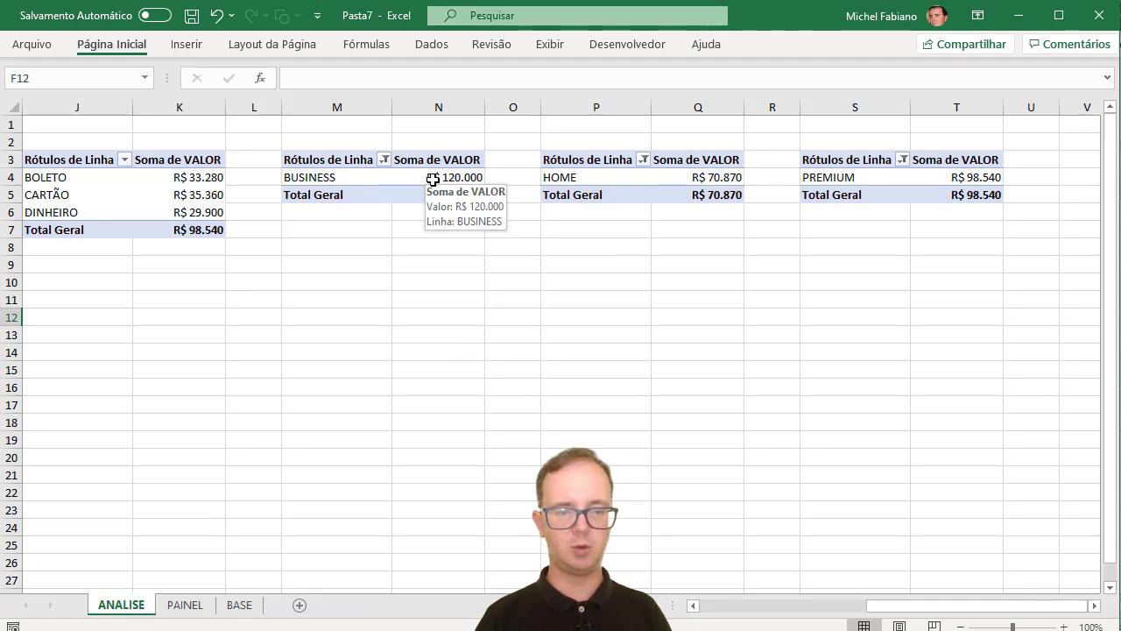
click(184, 605)
click(378, 80)
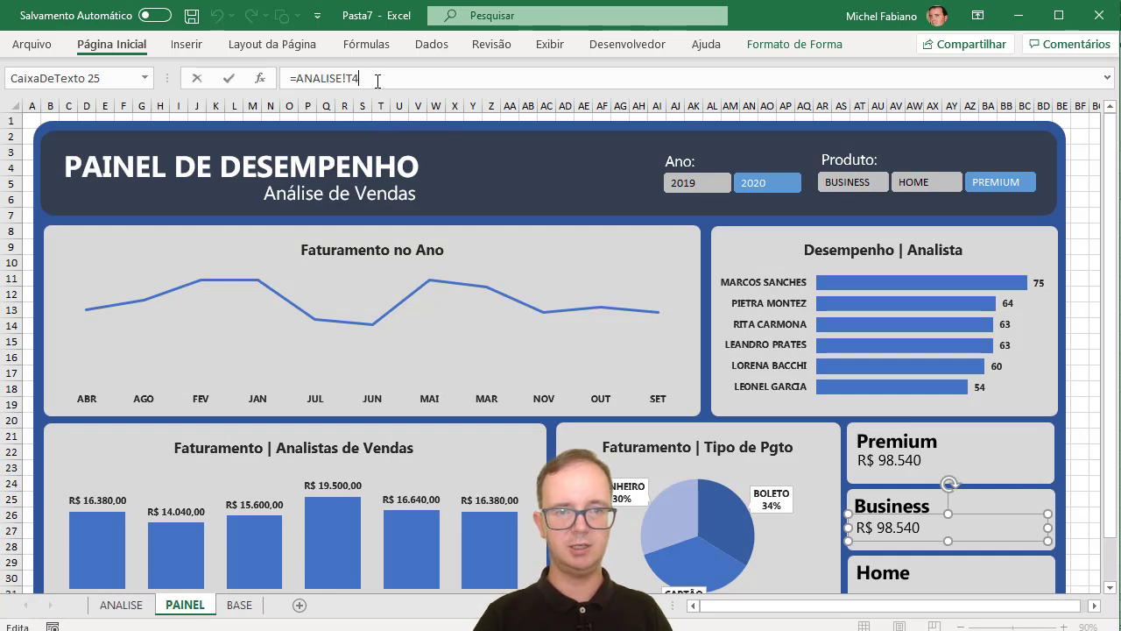
key(BackSpace)
text(n)
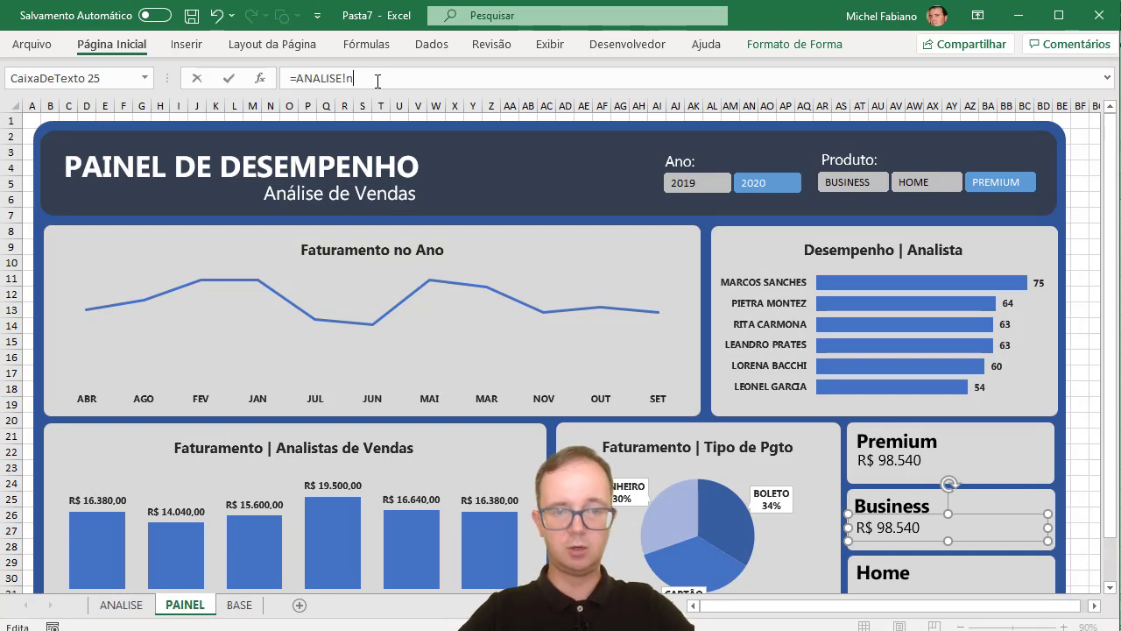
text(N4)
key(Return)
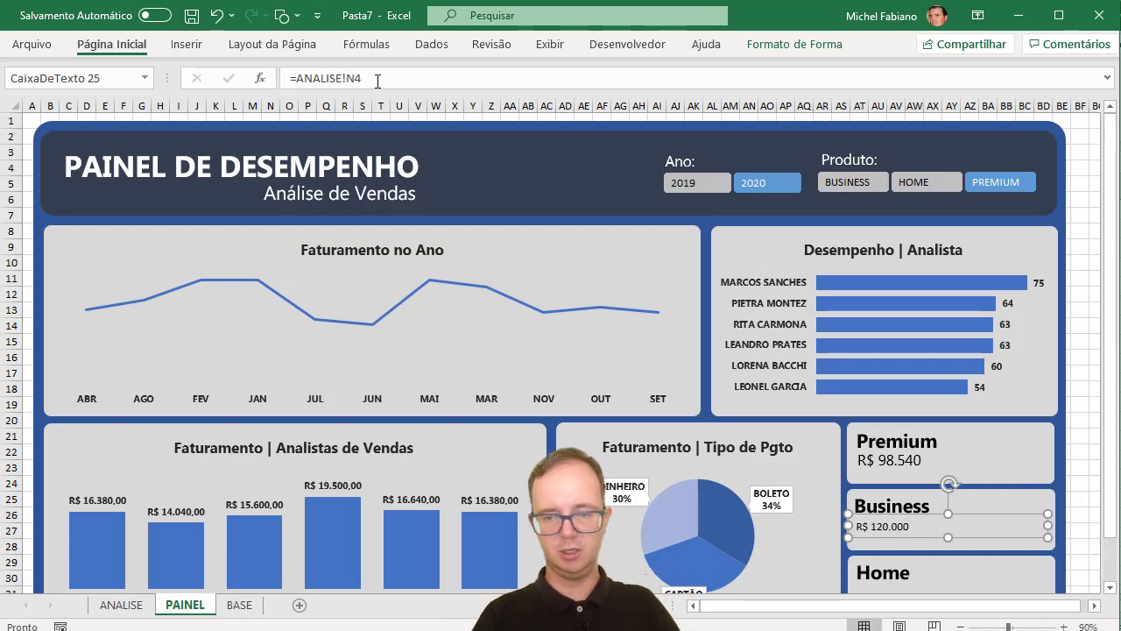
- Create the Home card's value box and link it to the Home total on ANALISE
key(Tab)
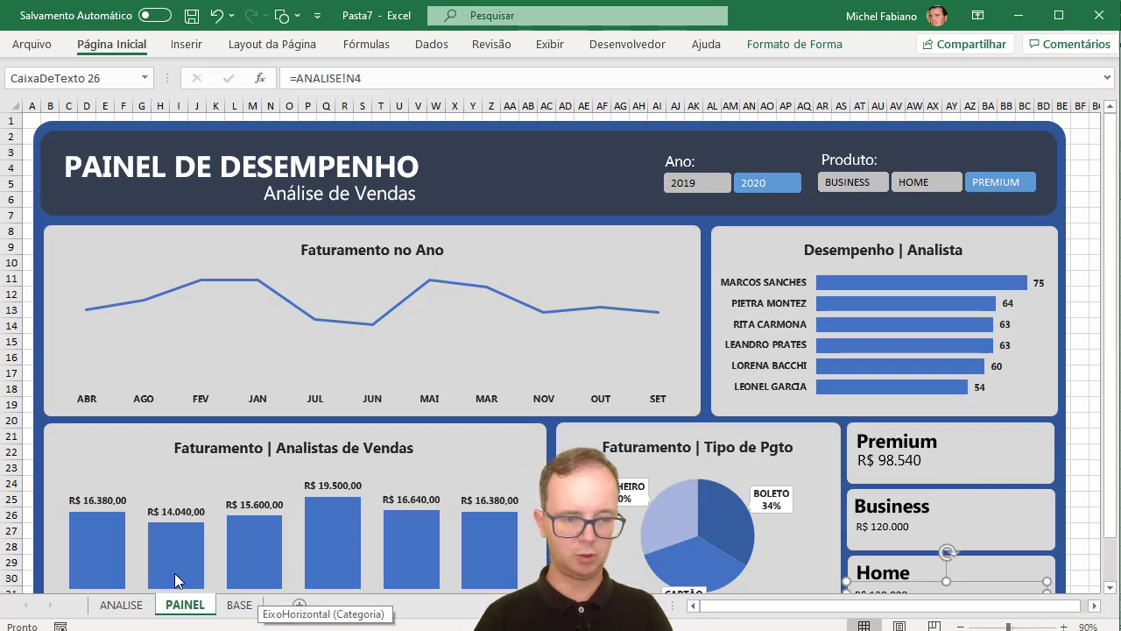
click(118, 604)
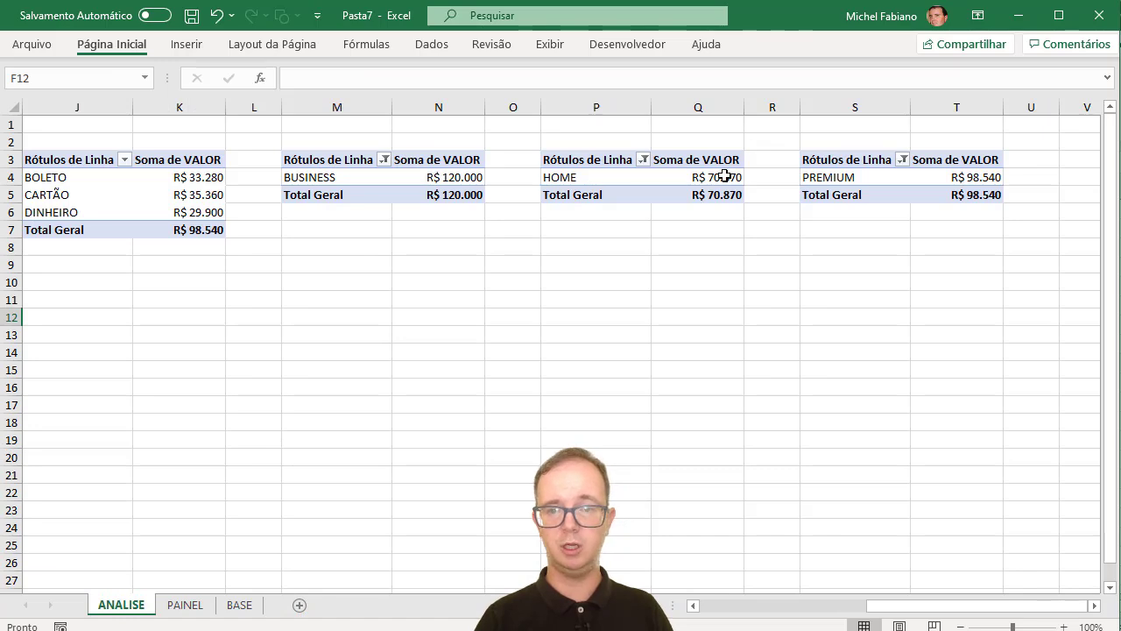
click(185, 604)
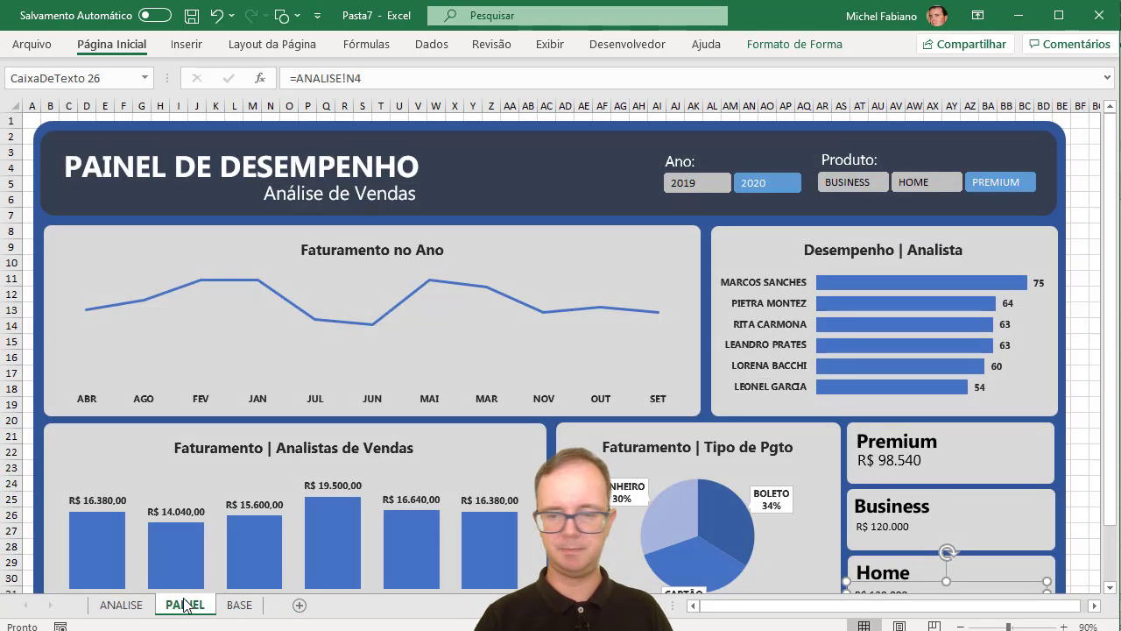
scroll(1115, 595, down, 1)
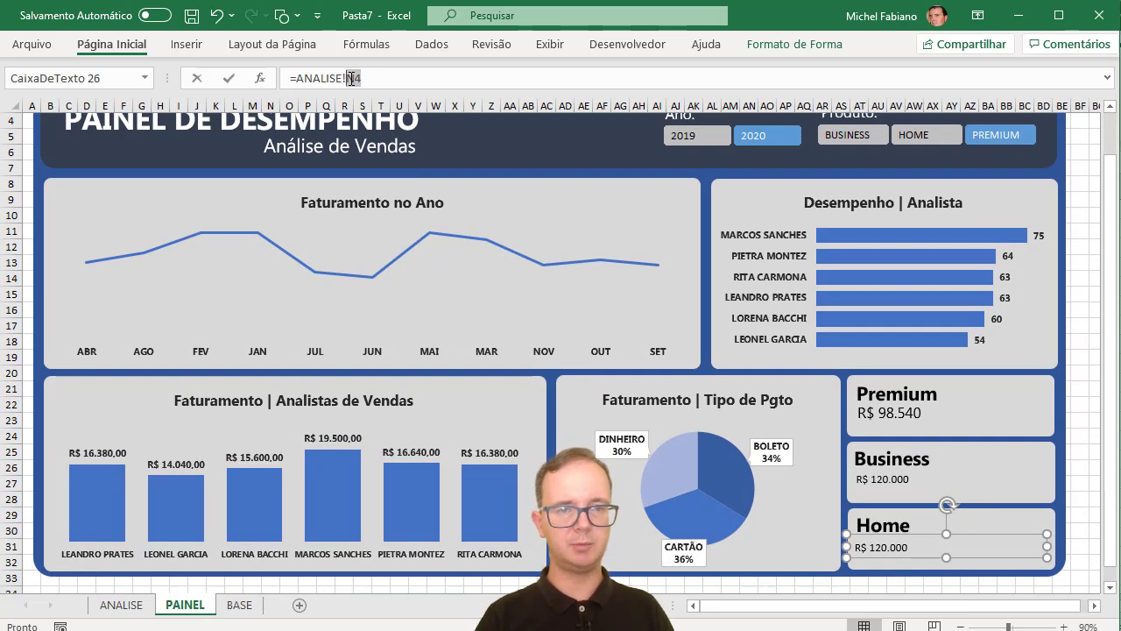
text(C)
key(Return)
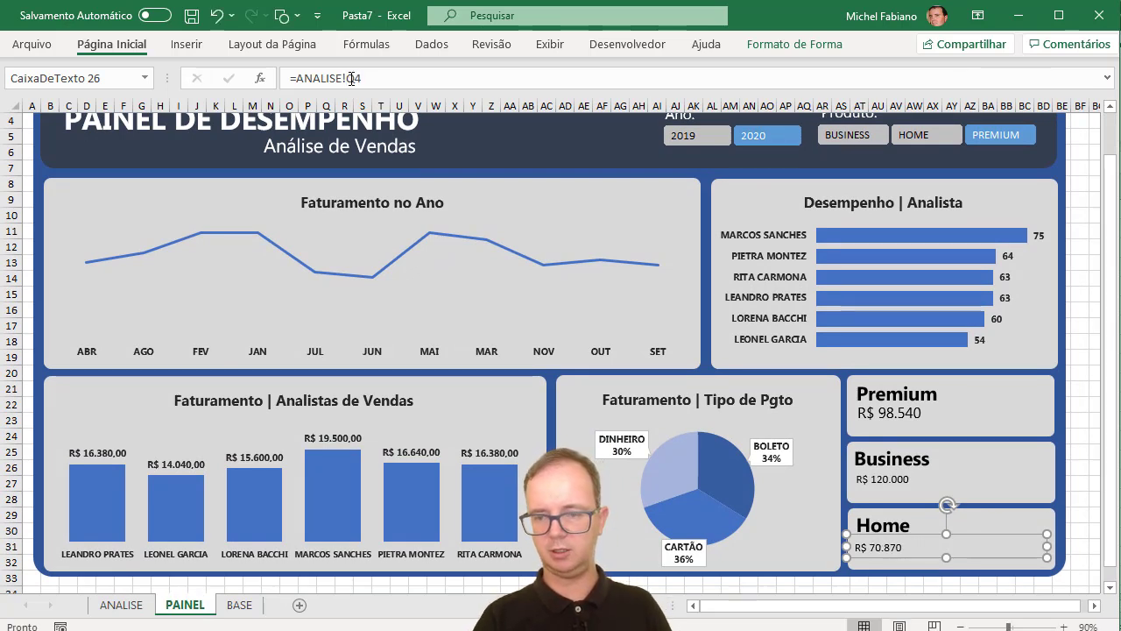
- Copy the Premium value's formatting onto the Business and Home values with Format Painter
click(917, 419)
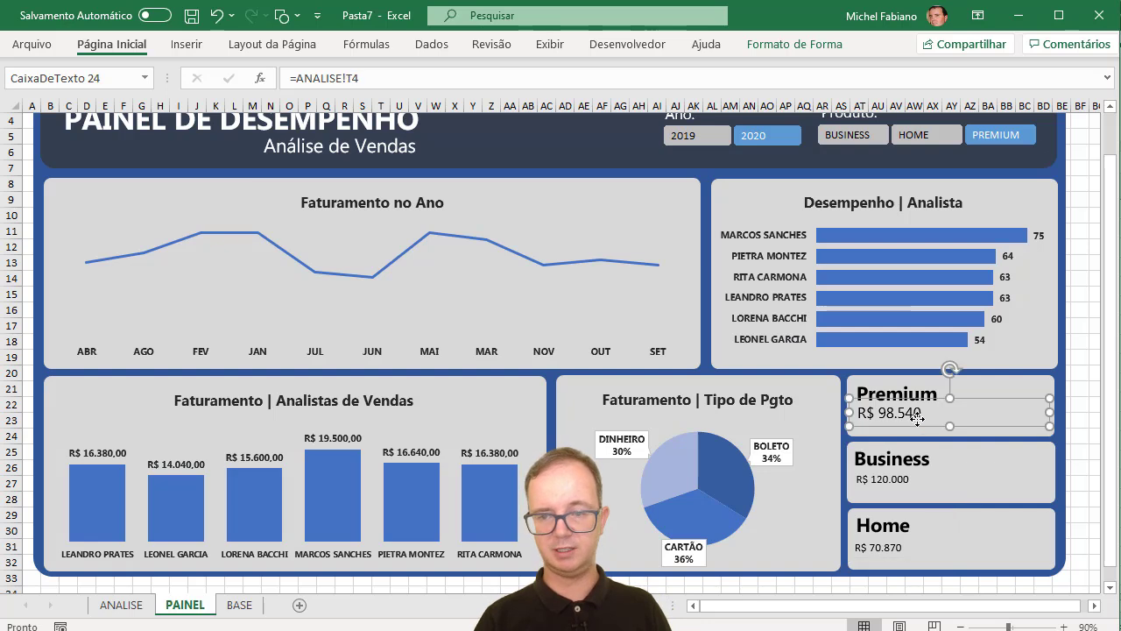
click(136, 55)
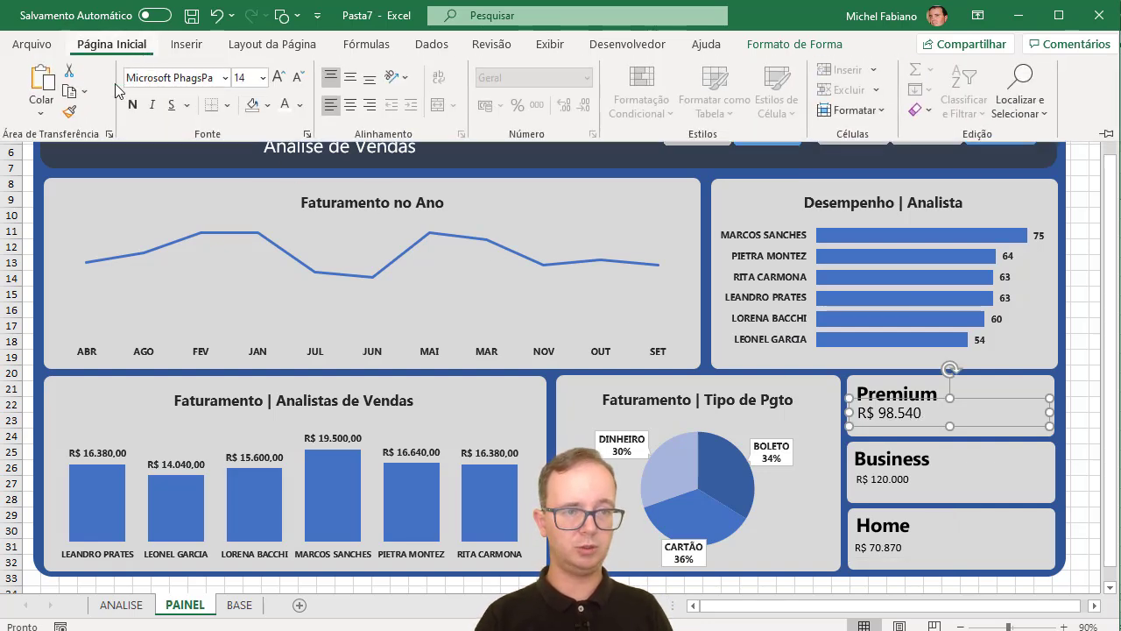
click(68, 114)
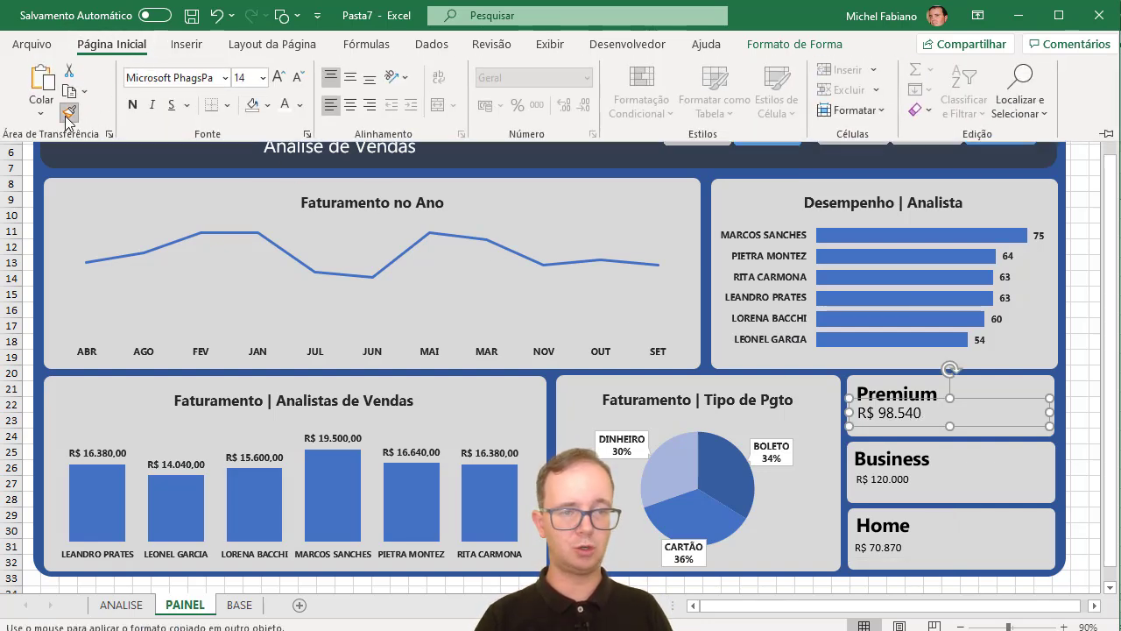
click(896, 478)
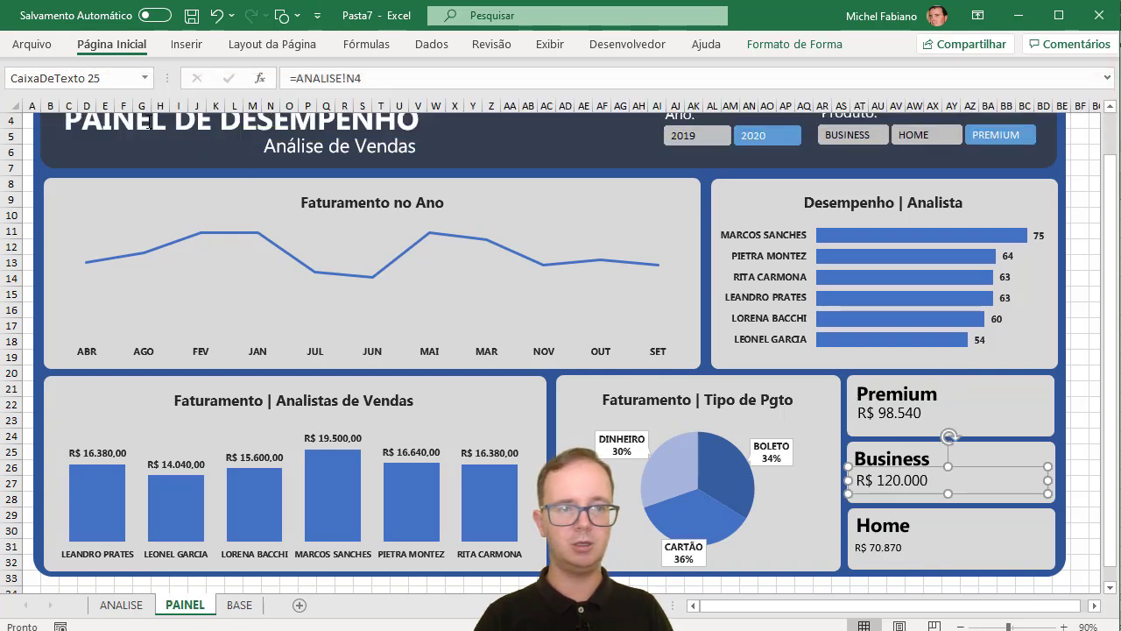
click(116, 48)
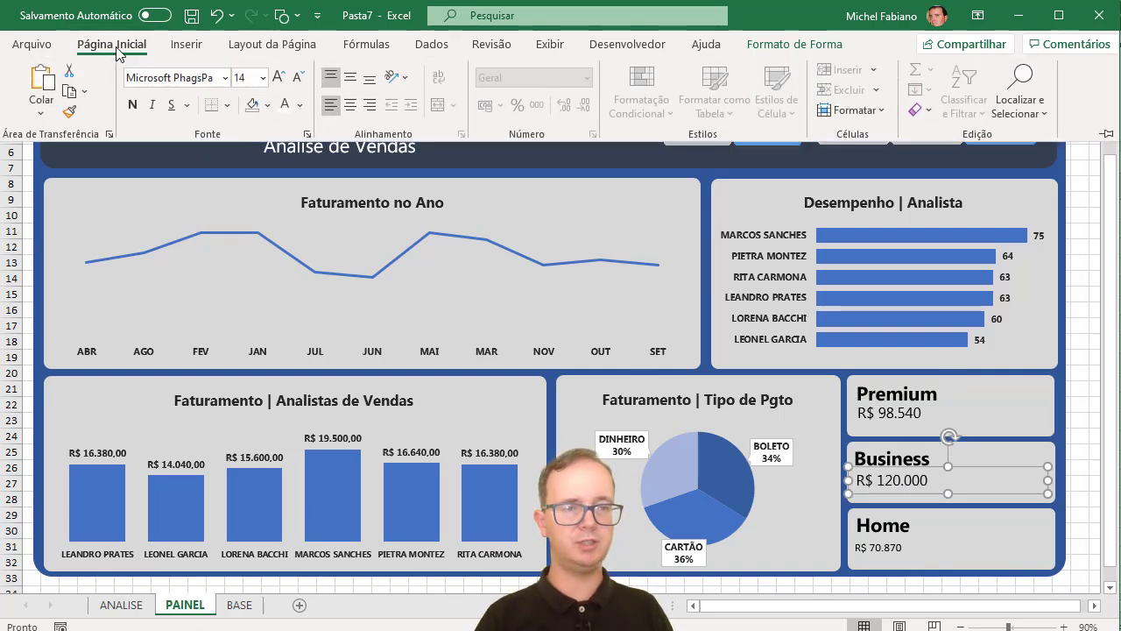
click(69, 111)
click(889, 547)
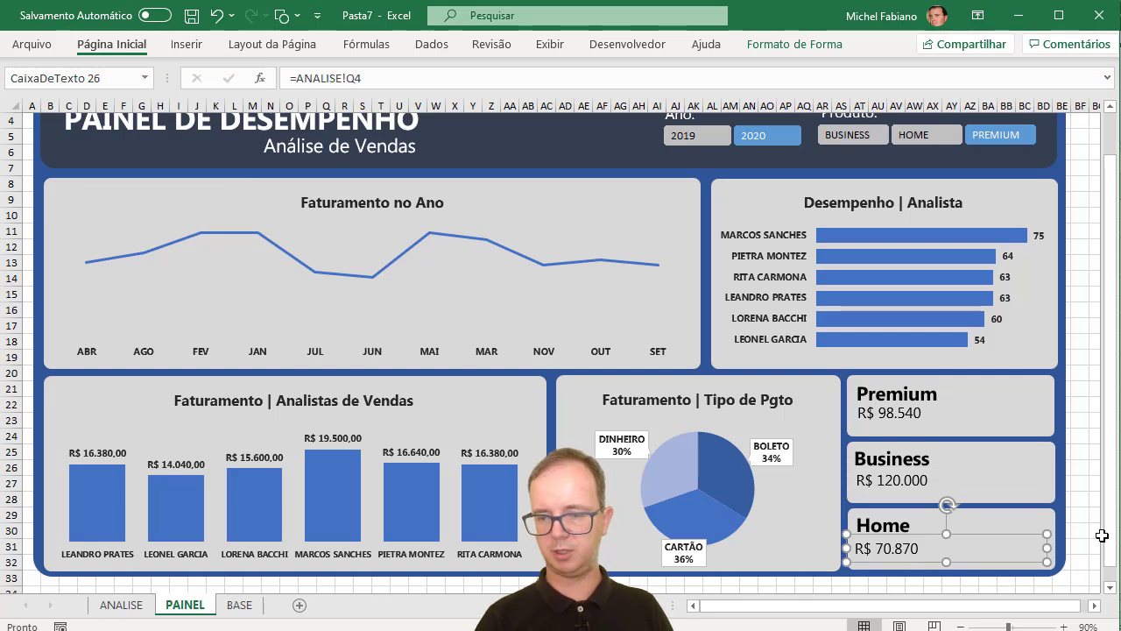
- Give the payment-type pie chart's data labels a dark grey fill
click(779, 465)
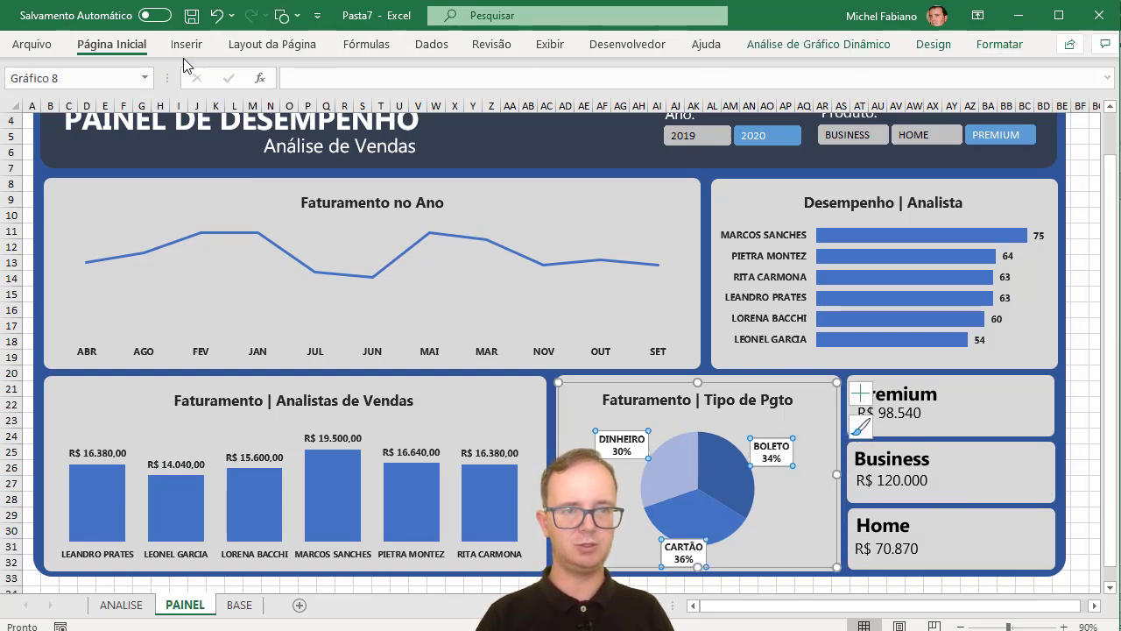
click(126, 50)
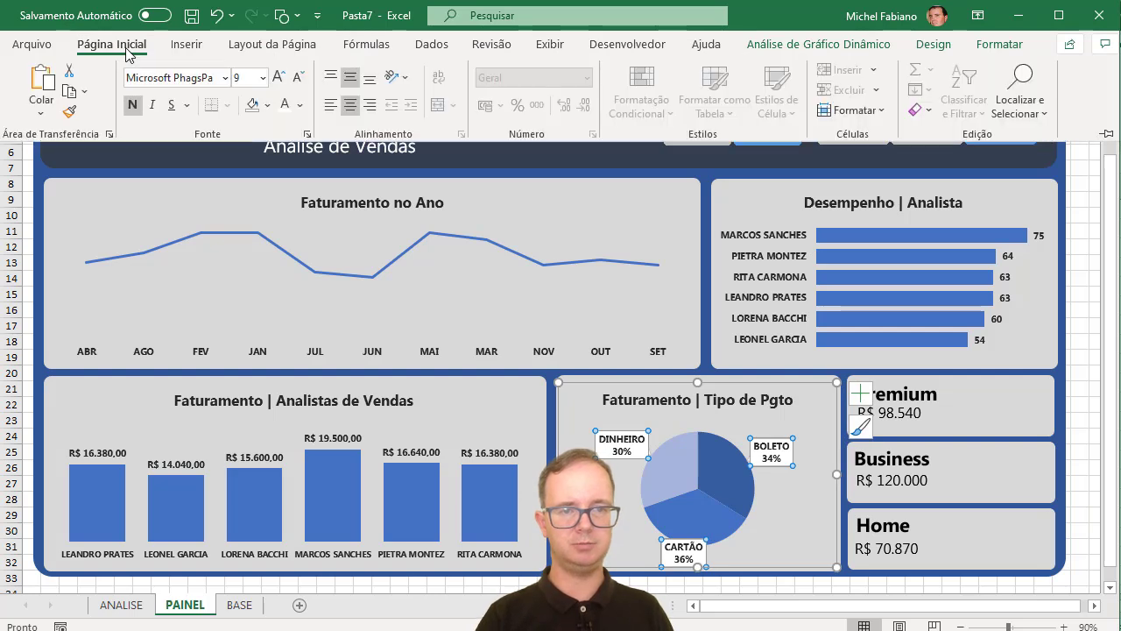
click(266, 106)
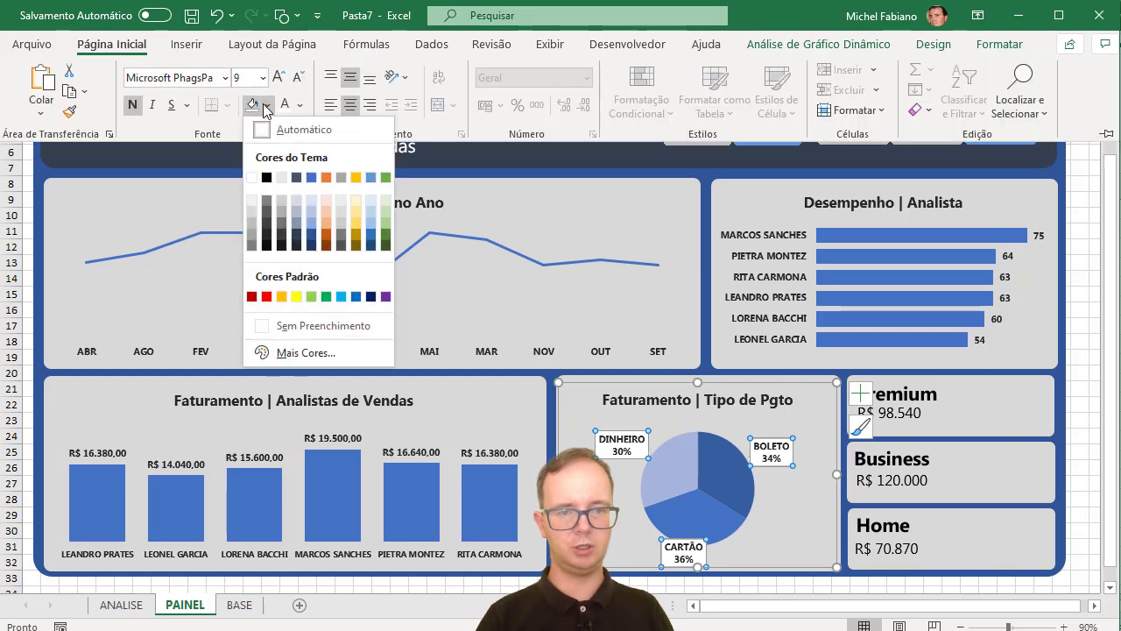
click(281, 224)
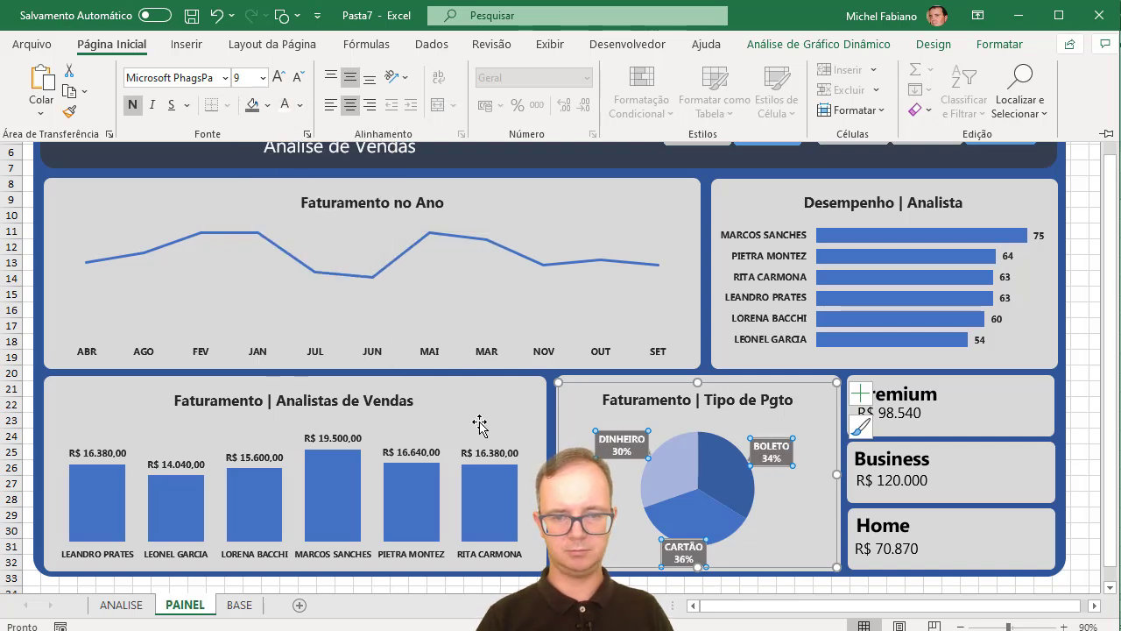
click(486, 452)
- Give the analysts bar chart's data labels a dark grey fill and white text
click(487, 452)
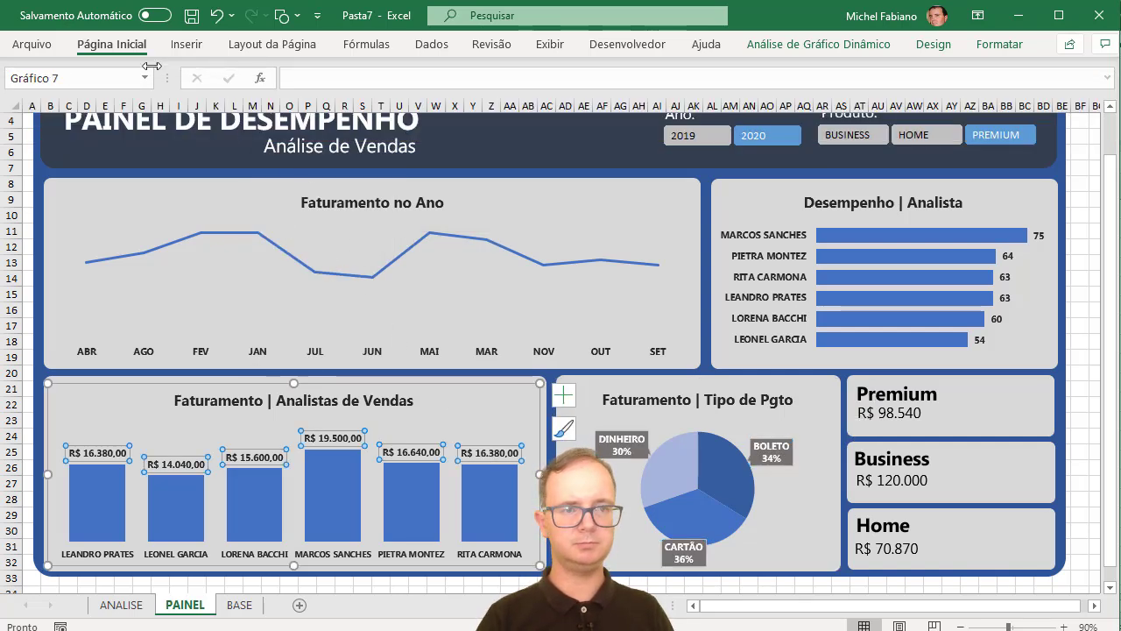
click(121, 49)
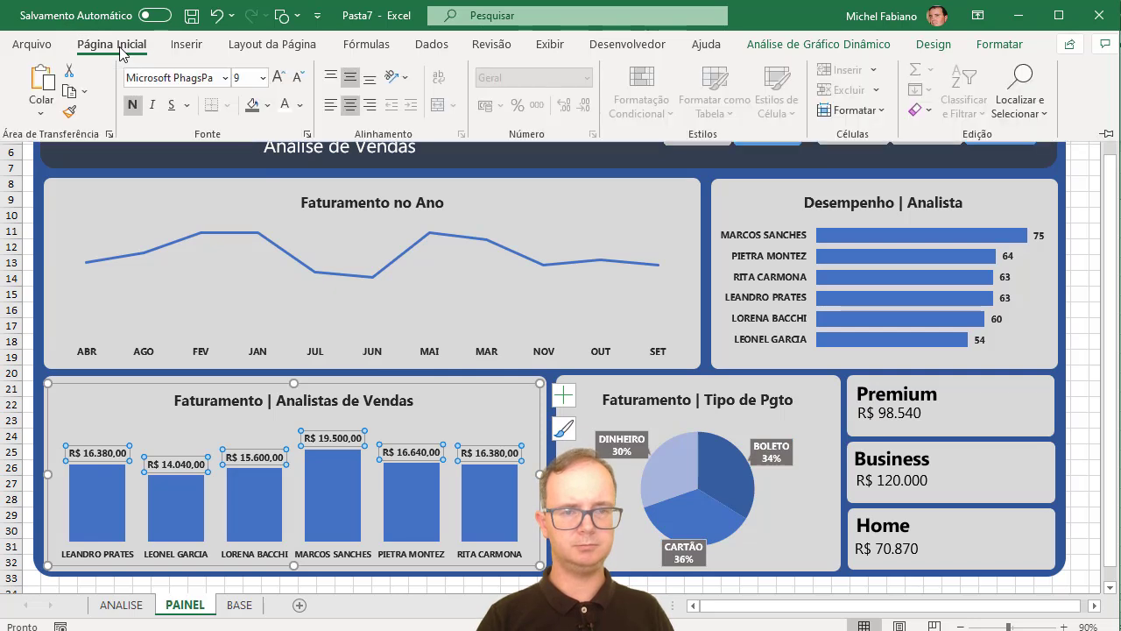
click(252, 104)
click(285, 104)
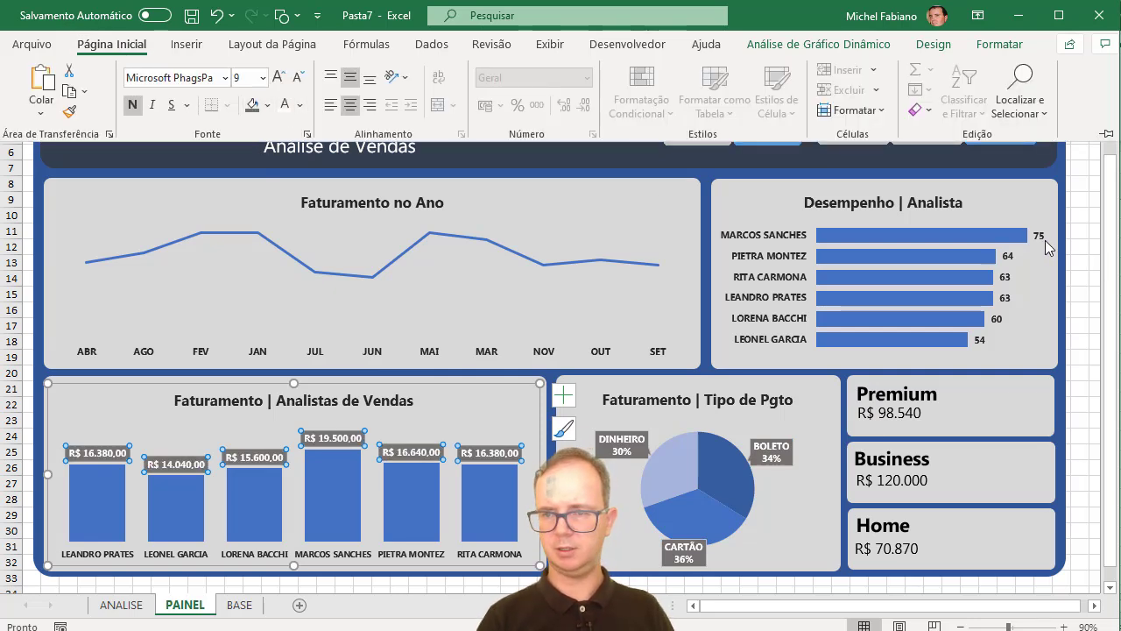
- Apply the same dark grey fill and white text to the Desempenho | Analista chart's labels
click(1045, 240)
click(1042, 237)
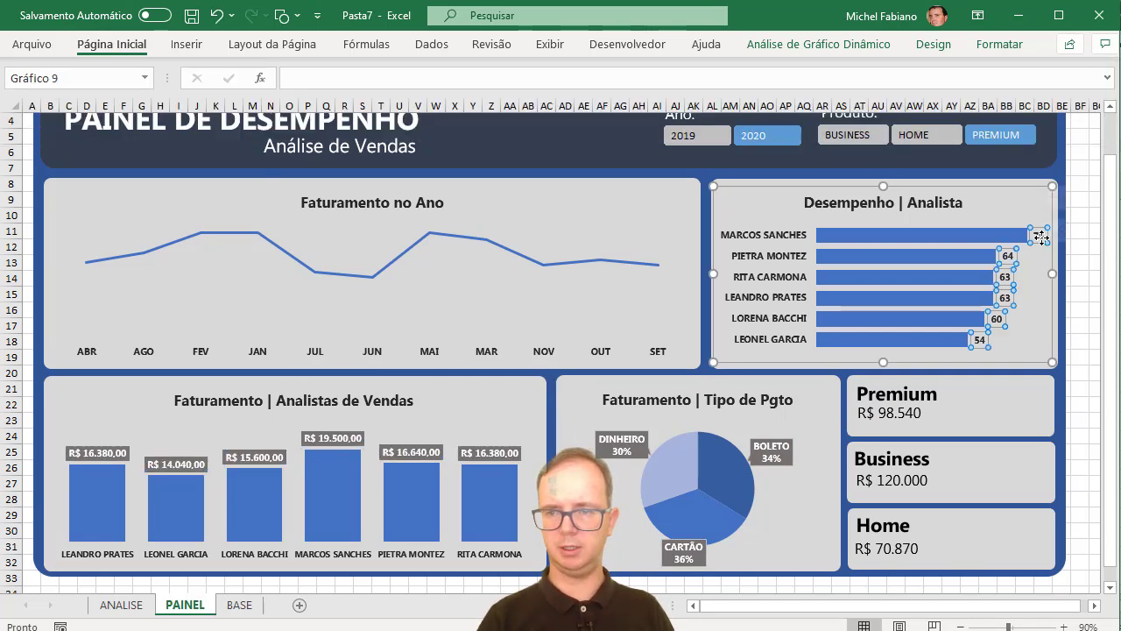
click(139, 51)
click(252, 105)
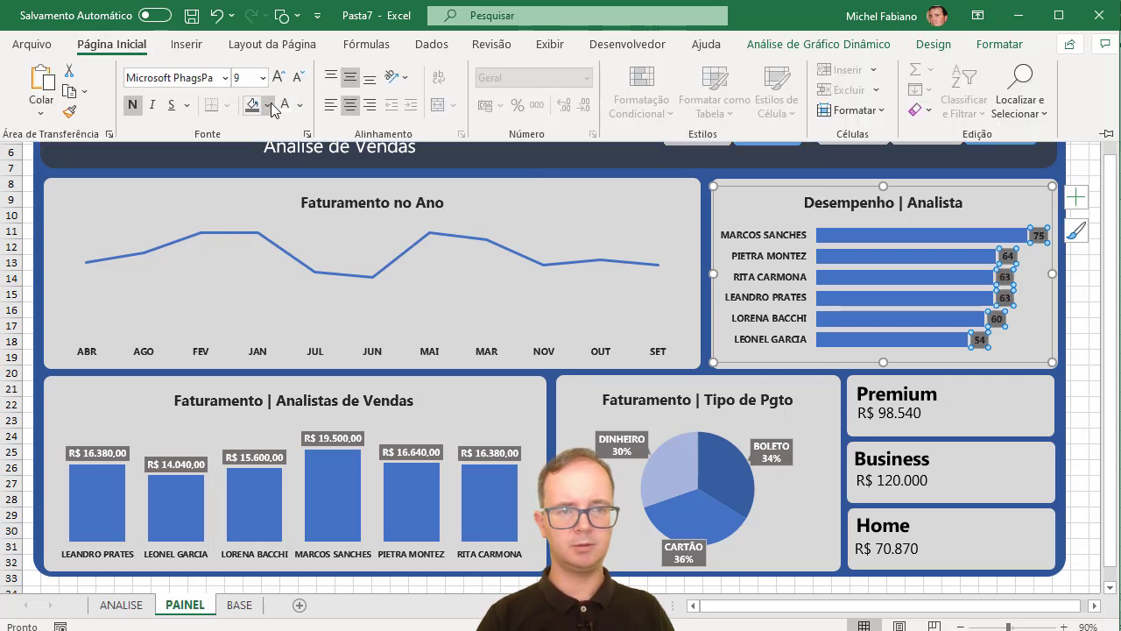
click(285, 104)
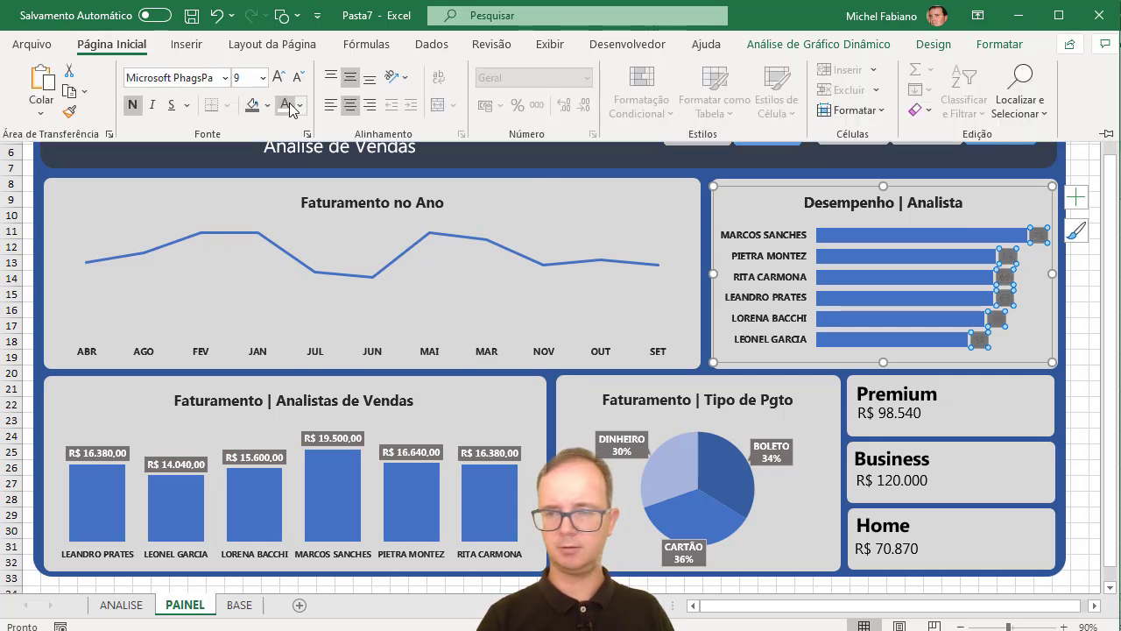
click(1085, 310)
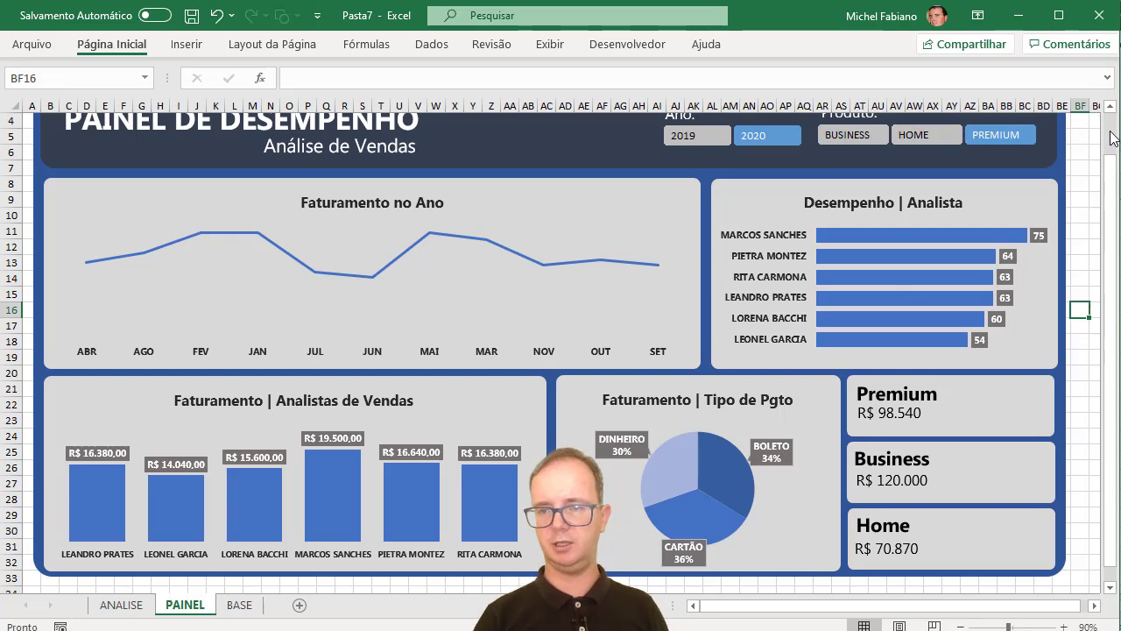
scroll(1113, 138, up, 1)
- Hide the formula bar and headings, collapse the ribbon, and filter to HOME for 2019
click(923, 179)
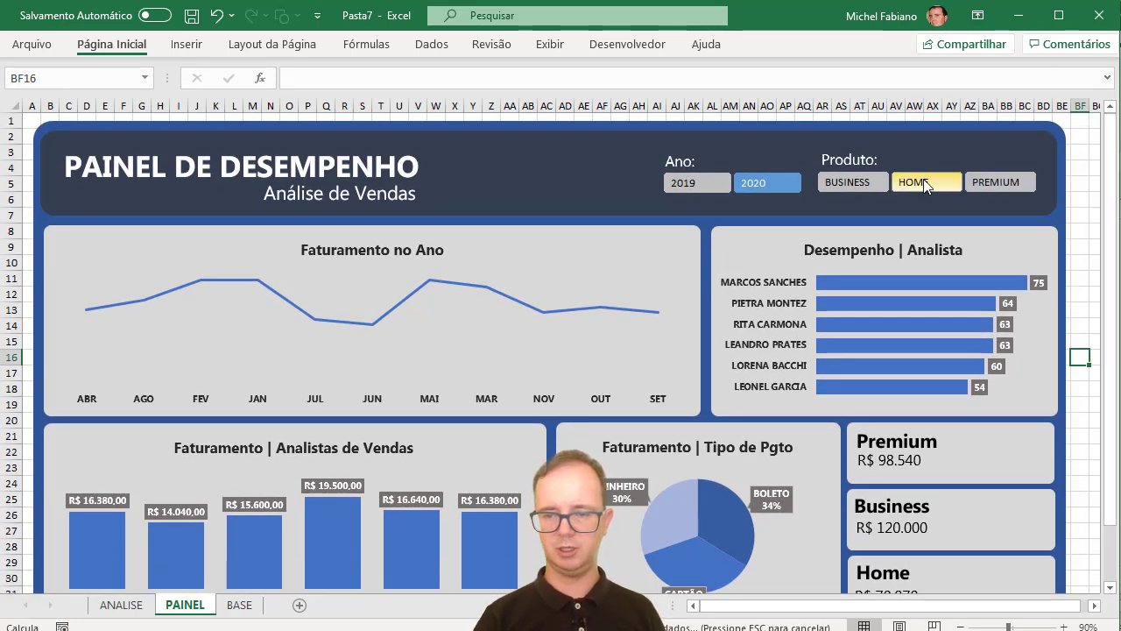
click(550, 46)
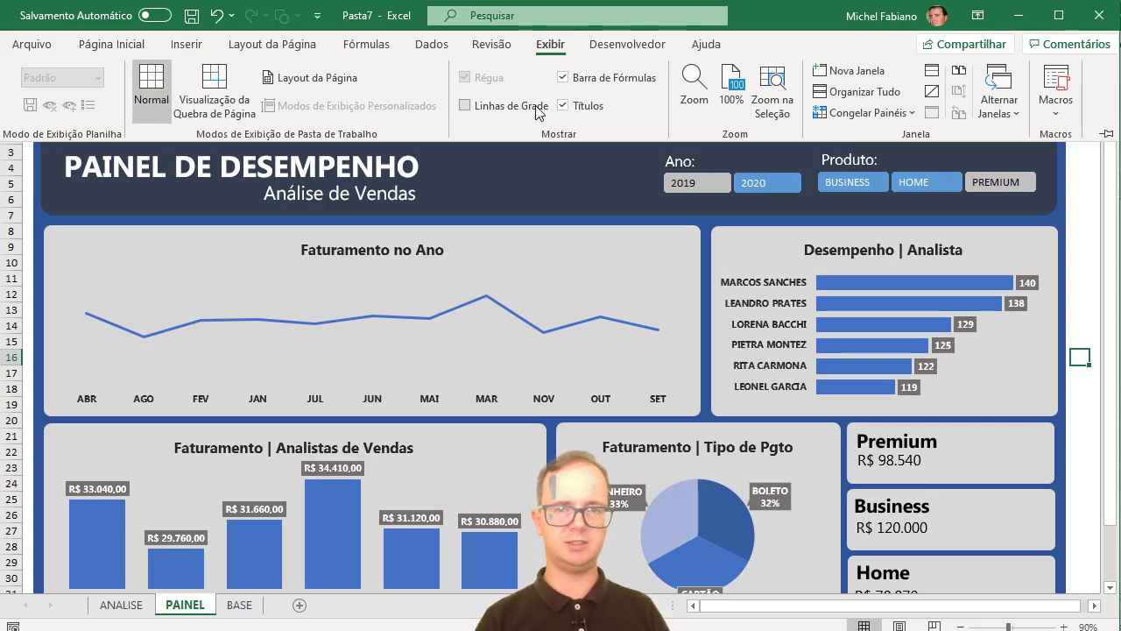
click(578, 78)
click(592, 107)
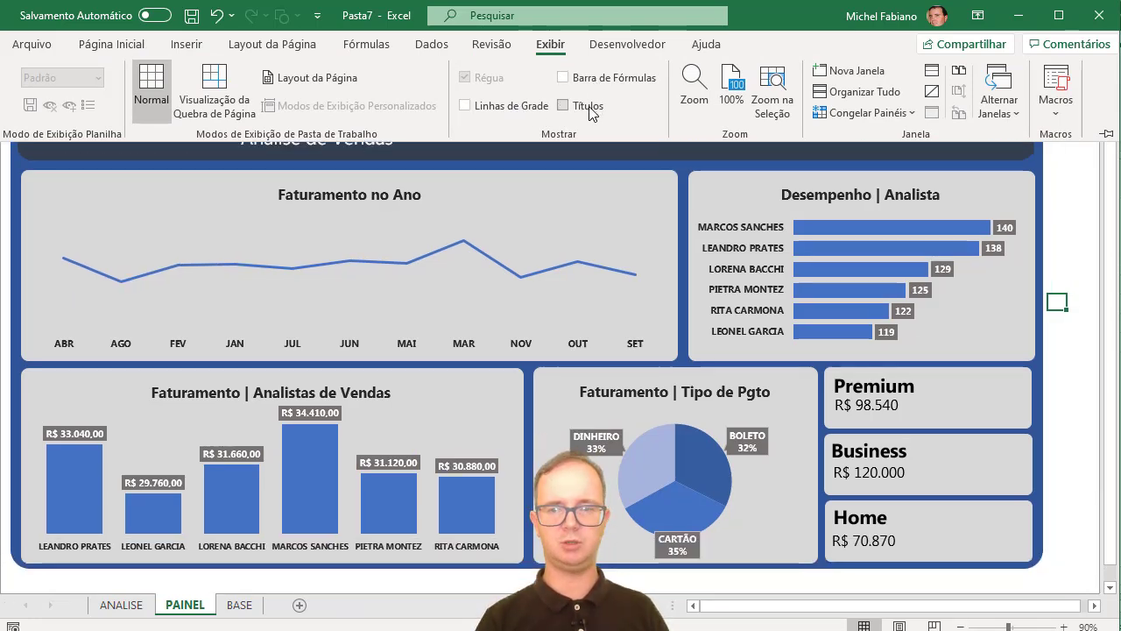
key(ctrl+F1)
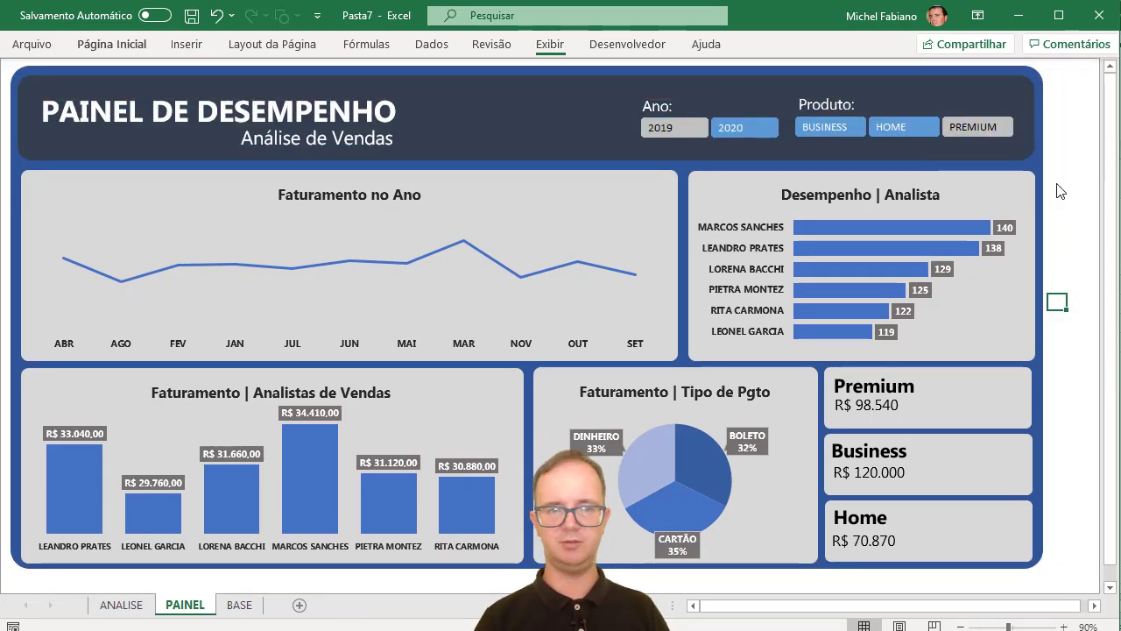
click(916, 118)
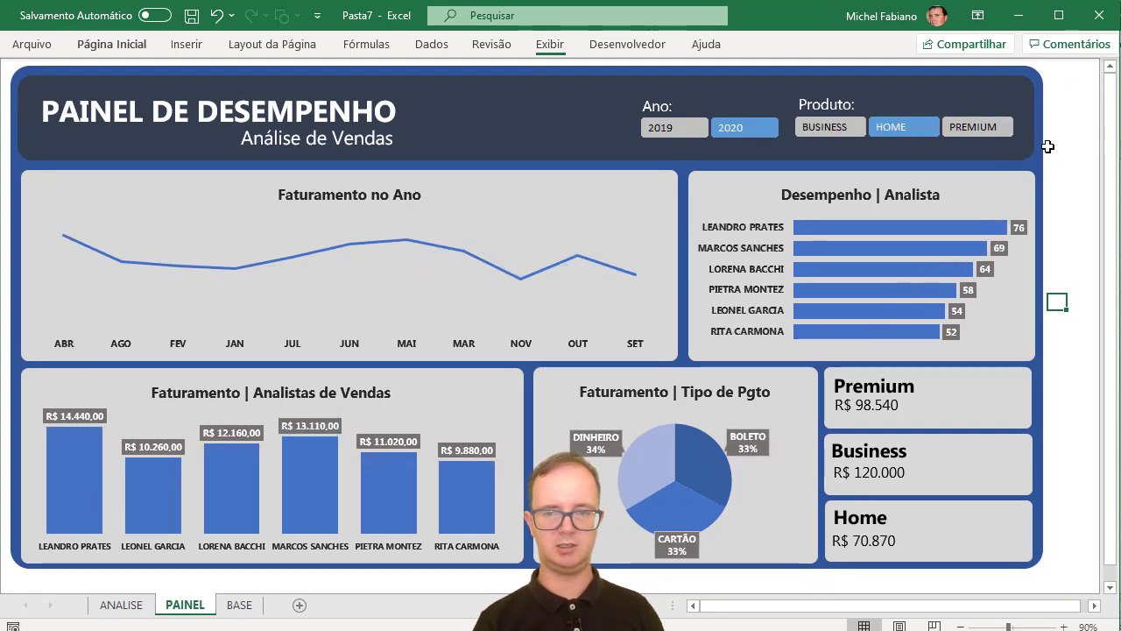
click(683, 129)
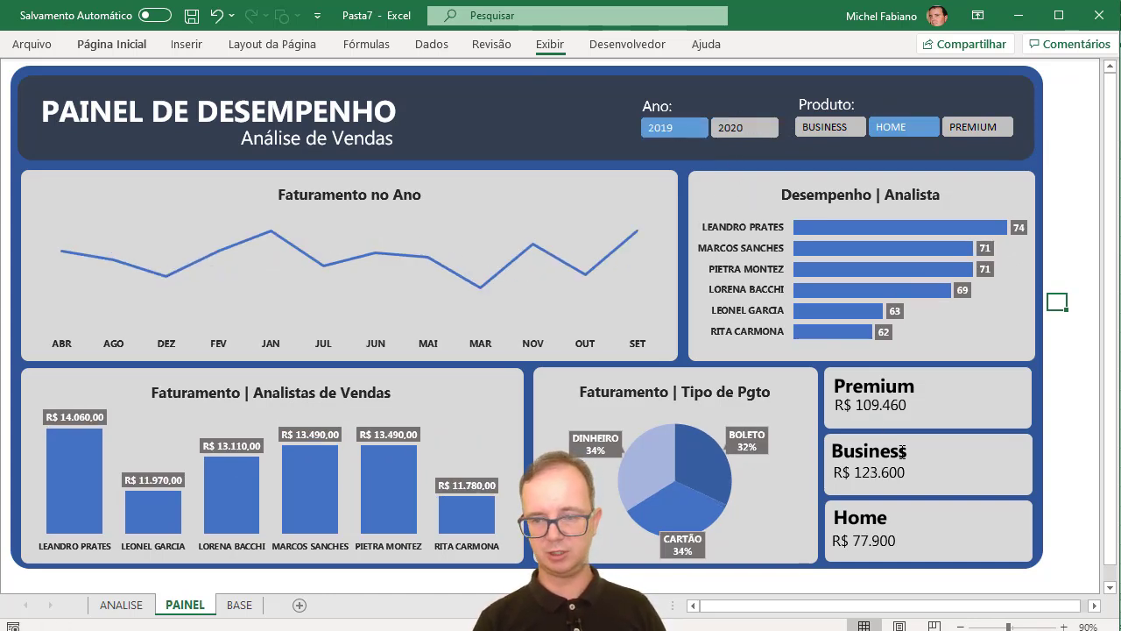
click(954, 413)
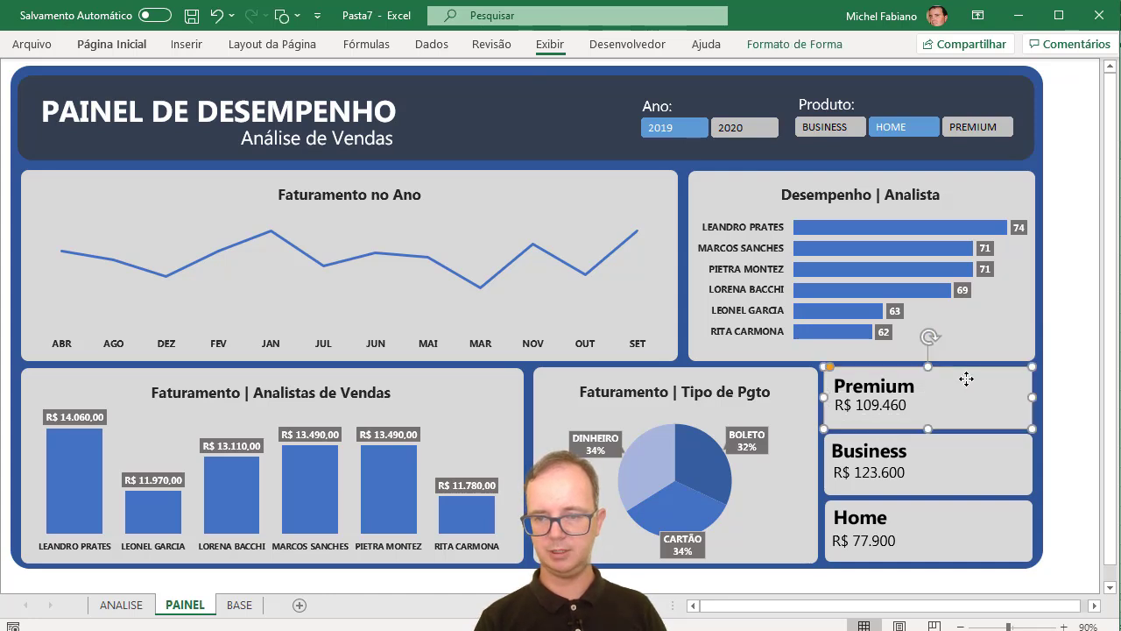
- Narrow the Premium card from its left edge and shift its value right inside it
mouse_move(826, 399)
mouse_down()
mouse_move(864, 398)
mouse_move(854, 407)
mouse_up()
click(838, 395)
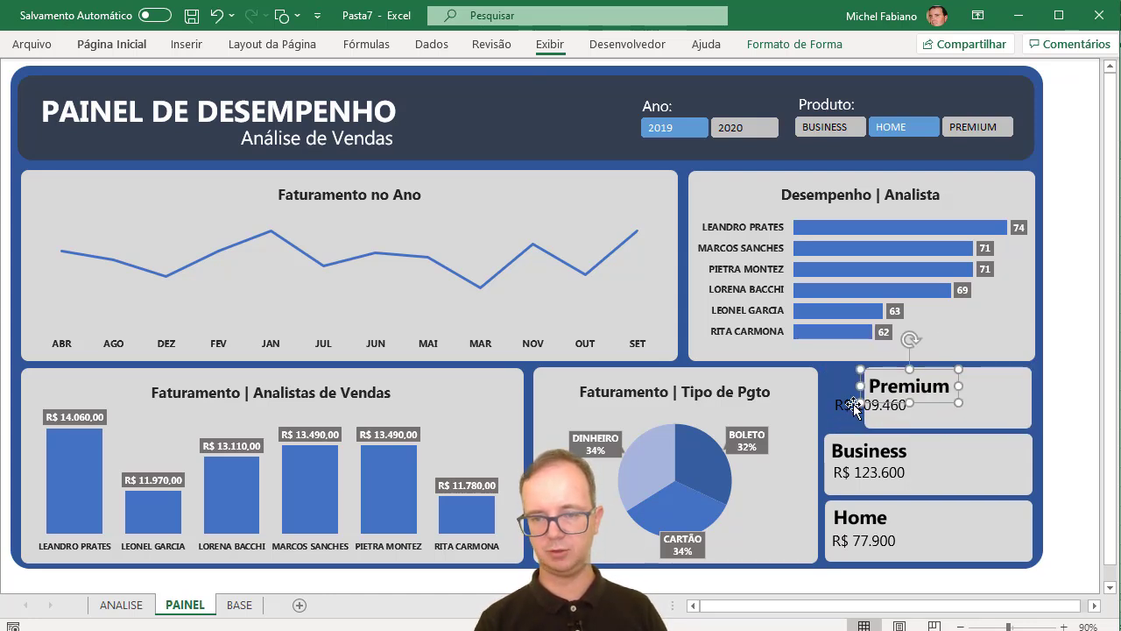
click(845, 405)
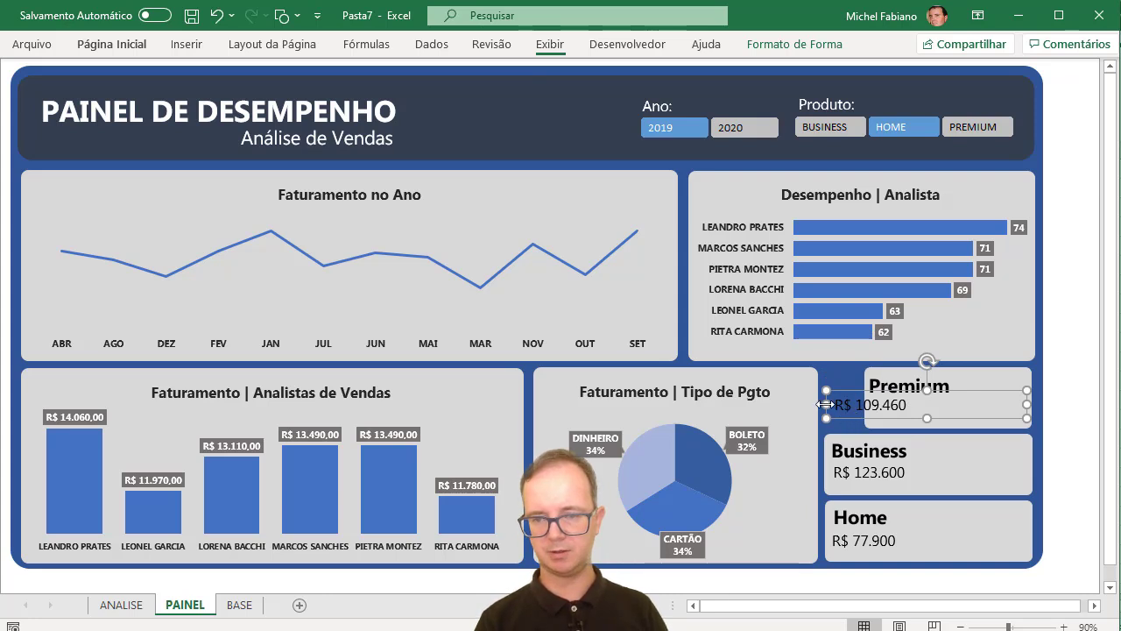
drag(851, 420, 863, 406)
- Narrow the Business card and its value box from the left, moving its title right to align
click(827, 470)
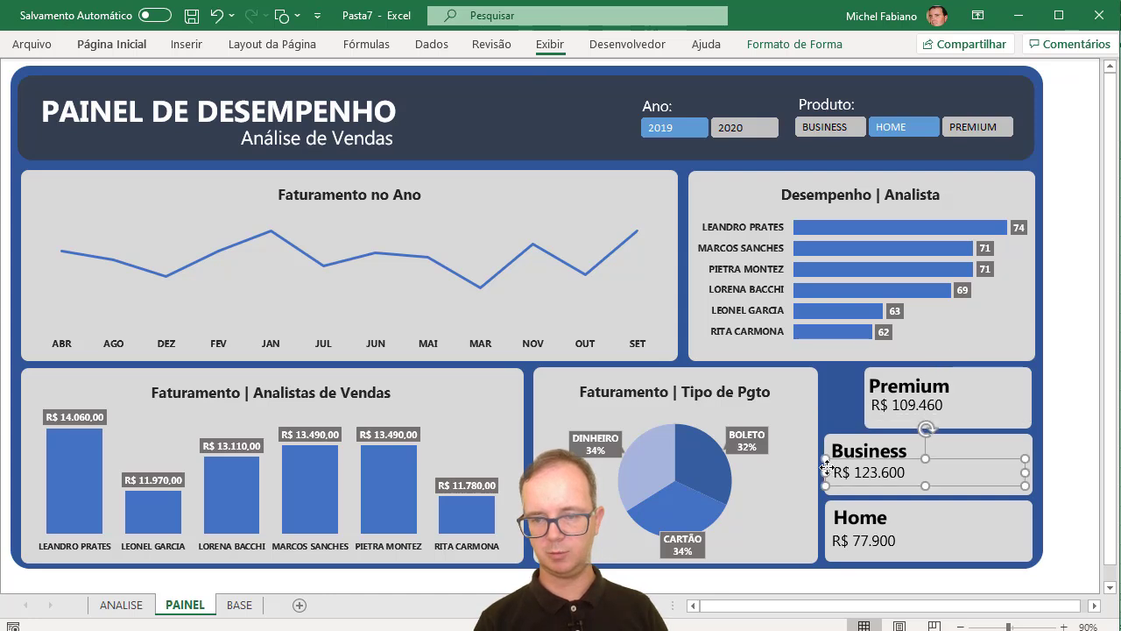
drag(826, 471, 864, 472)
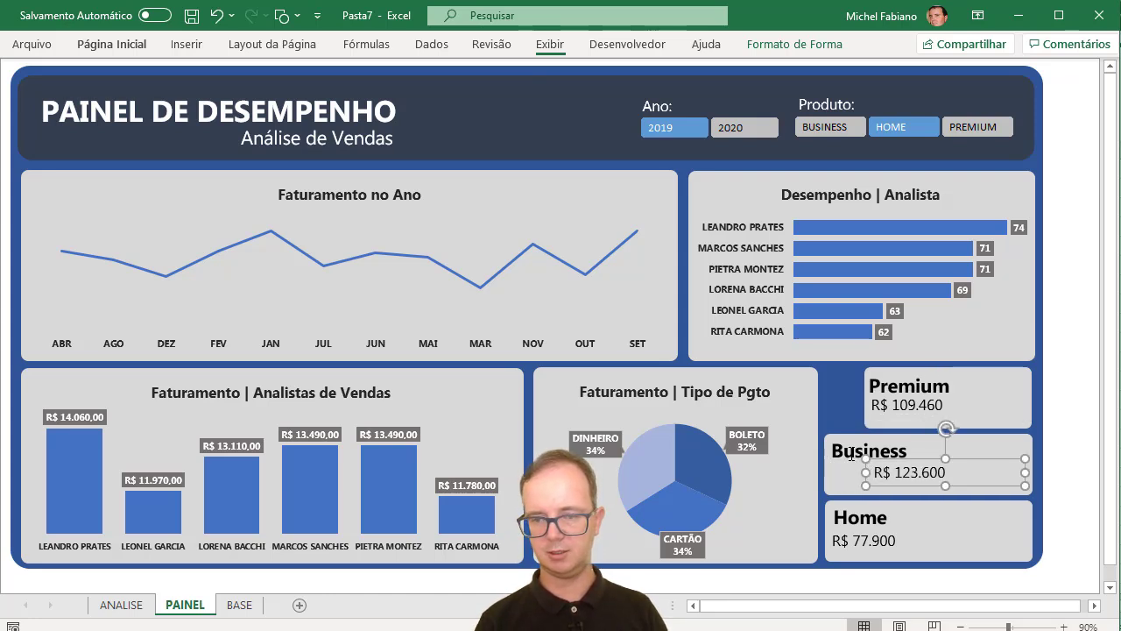
click(851, 454)
drag(840, 468, 879, 465)
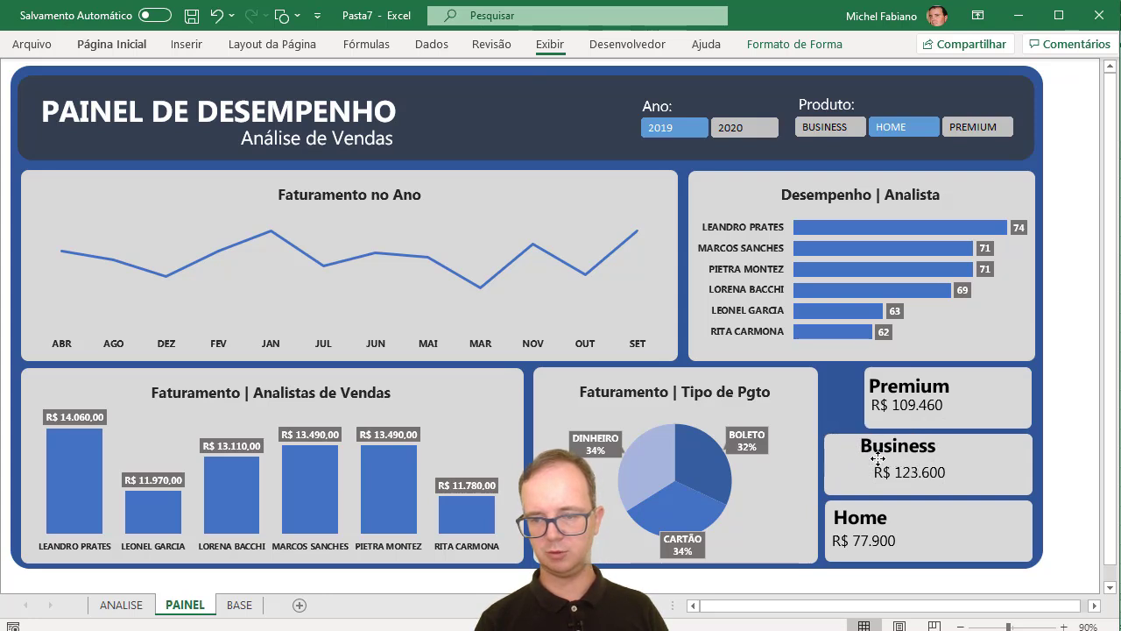
click(844, 465)
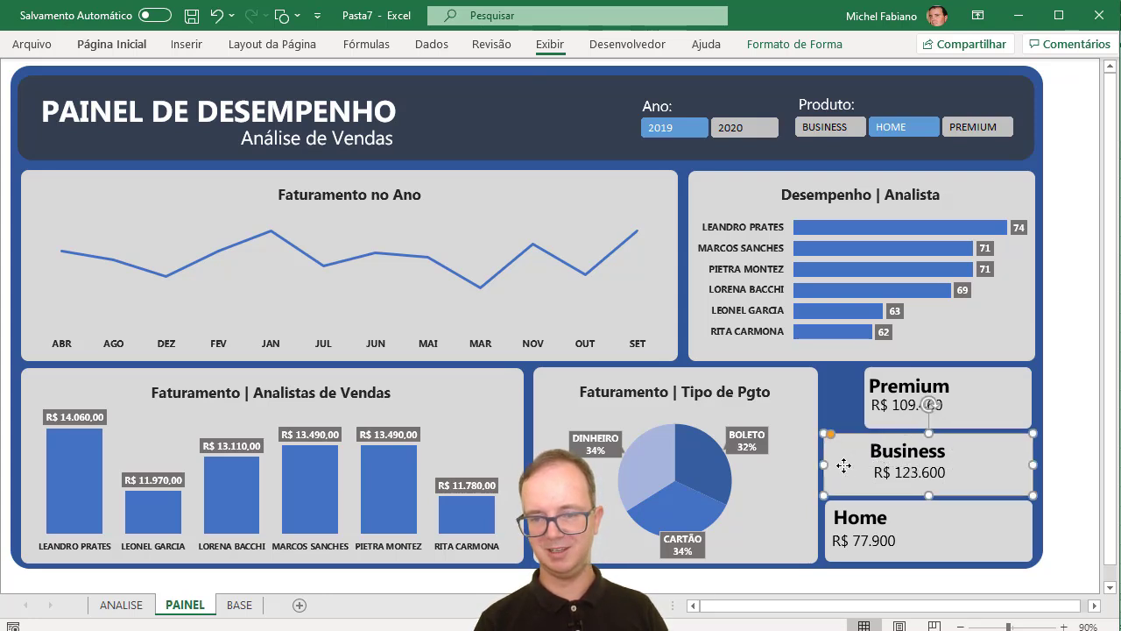
drag(826, 464, 864, 465)
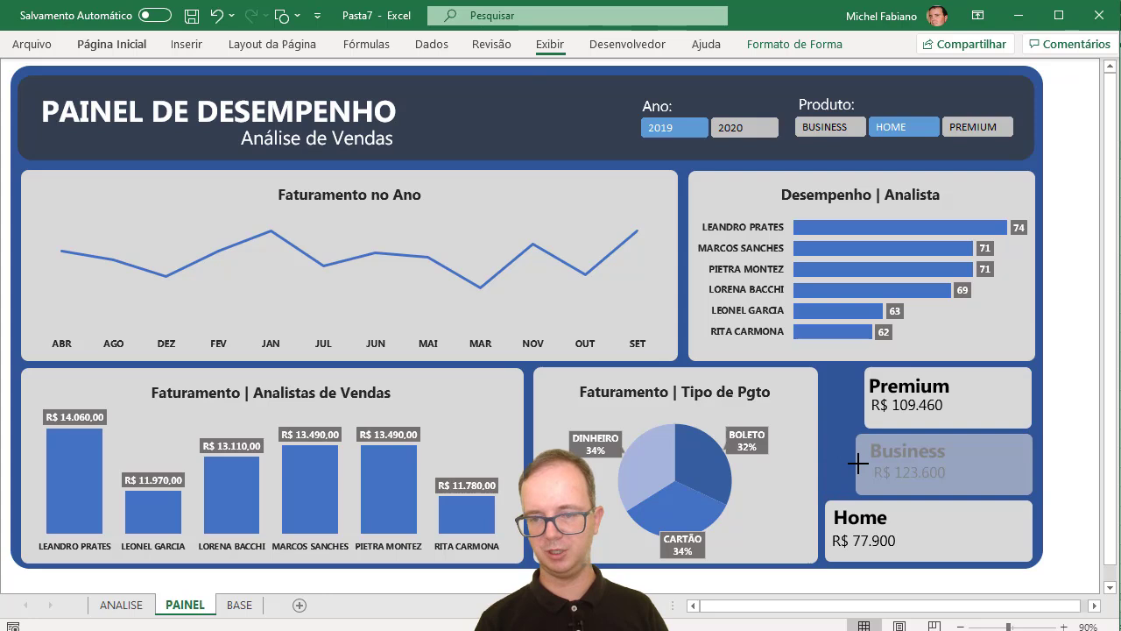
- Narrow the Home card from its left edge and touch up the Premium card's left edge
click(840, 505)
click(969, 542)
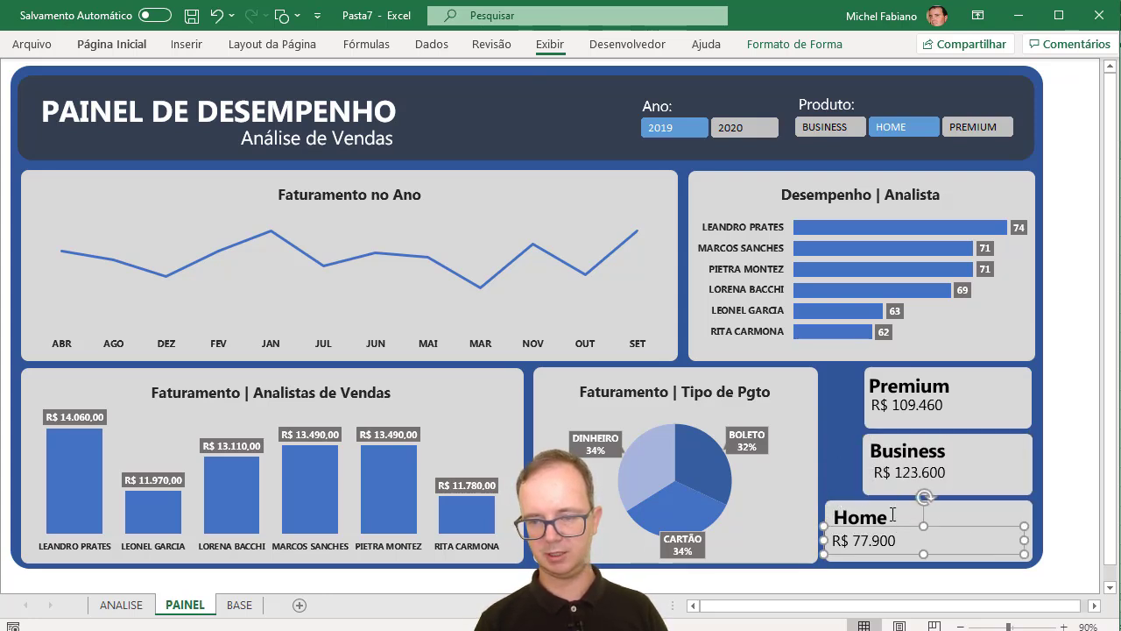
click(1001, 507)
drag(837, 541, 861, 526)
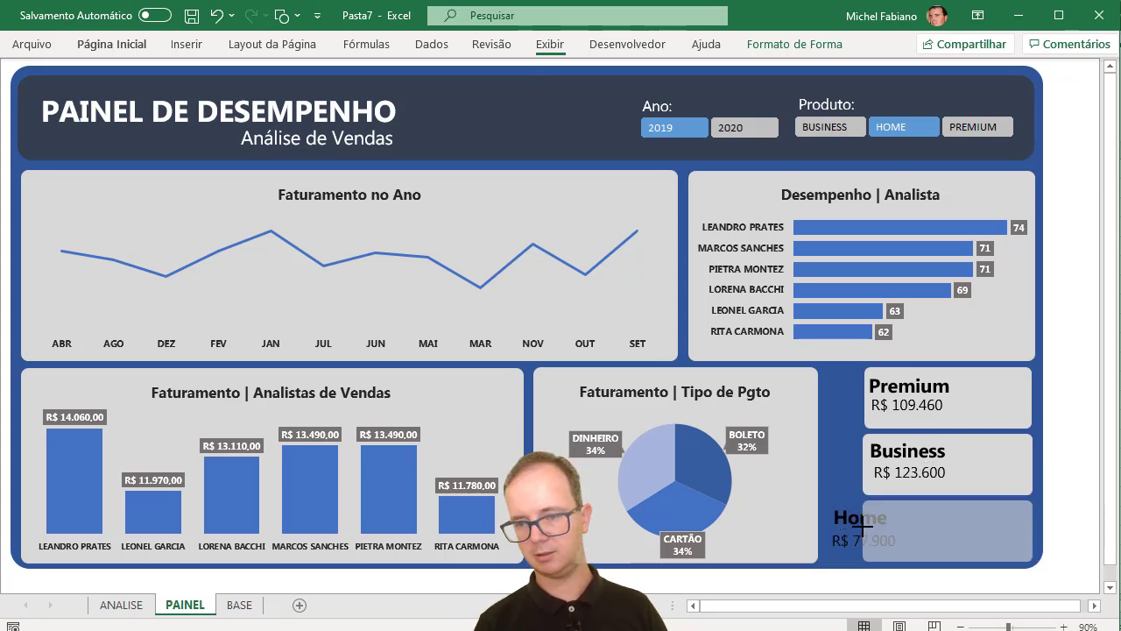
drag(862, 525, 861, 525)
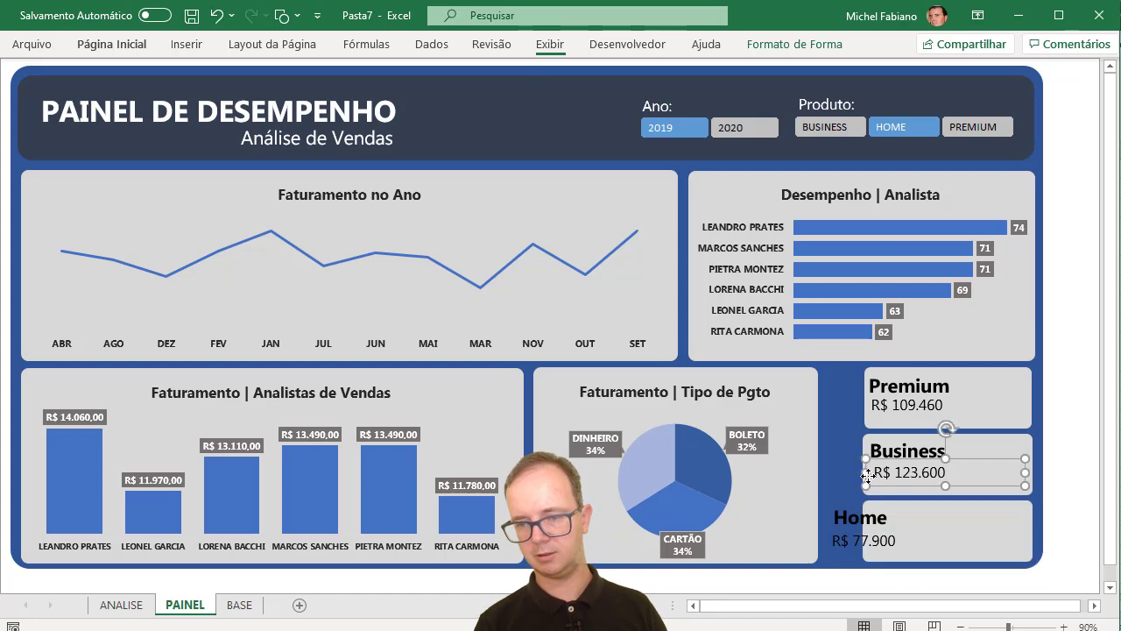
click(868, 478)
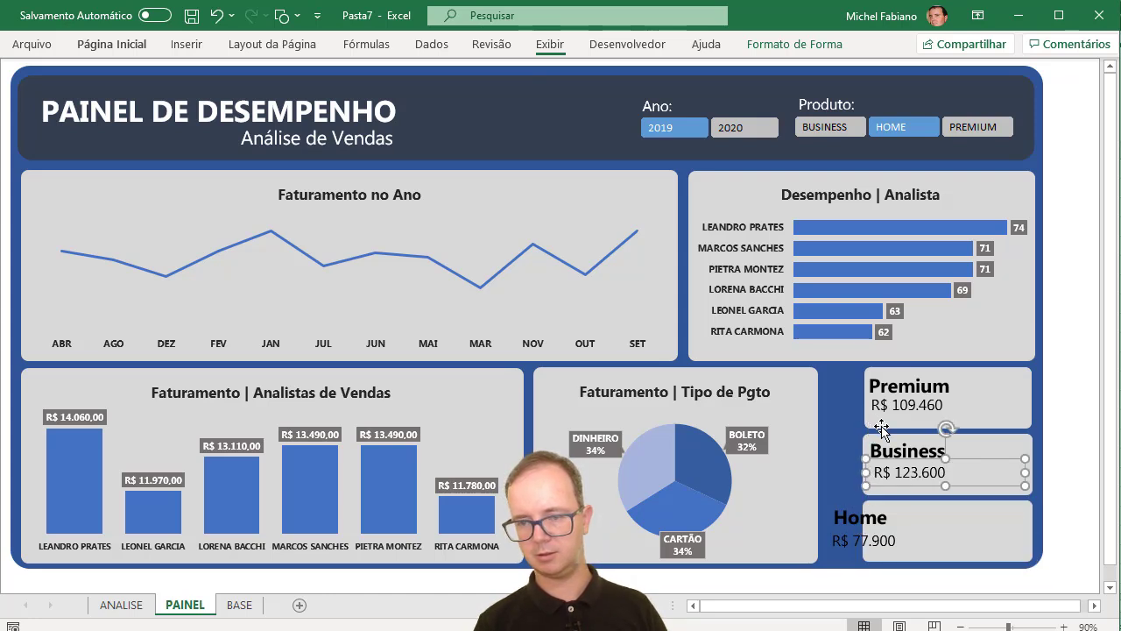
click(882, 425)
drag(863, 397, 862, 397)
- Move the Home title and R$ 77.900 value right so they sit inside the Home card
click(862, 516)
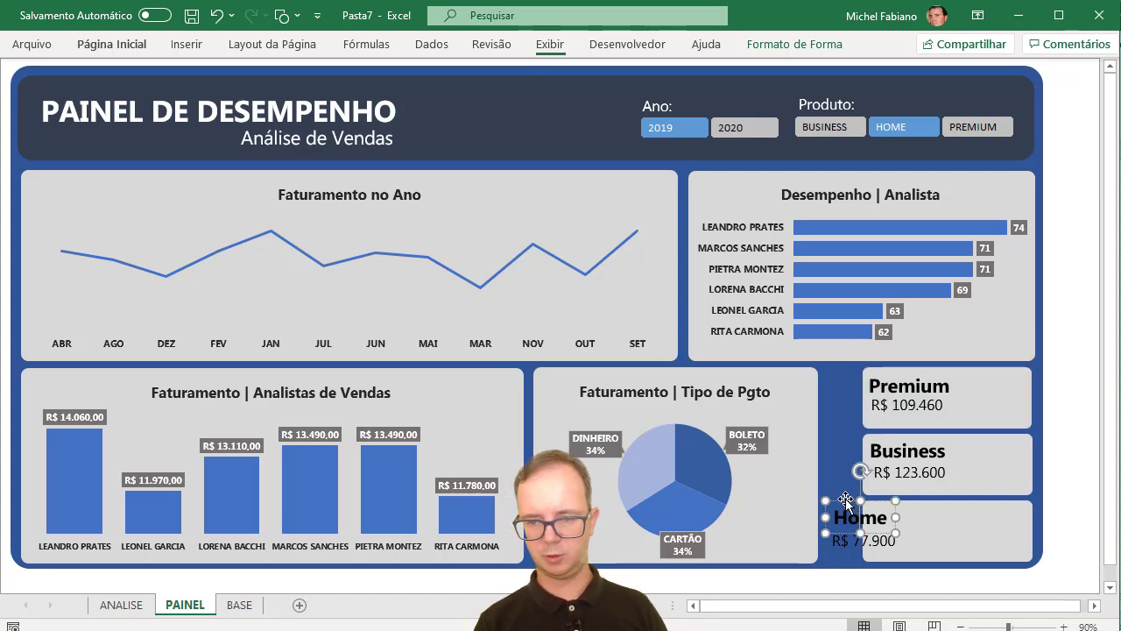
drag(846, 501, 882, 498)
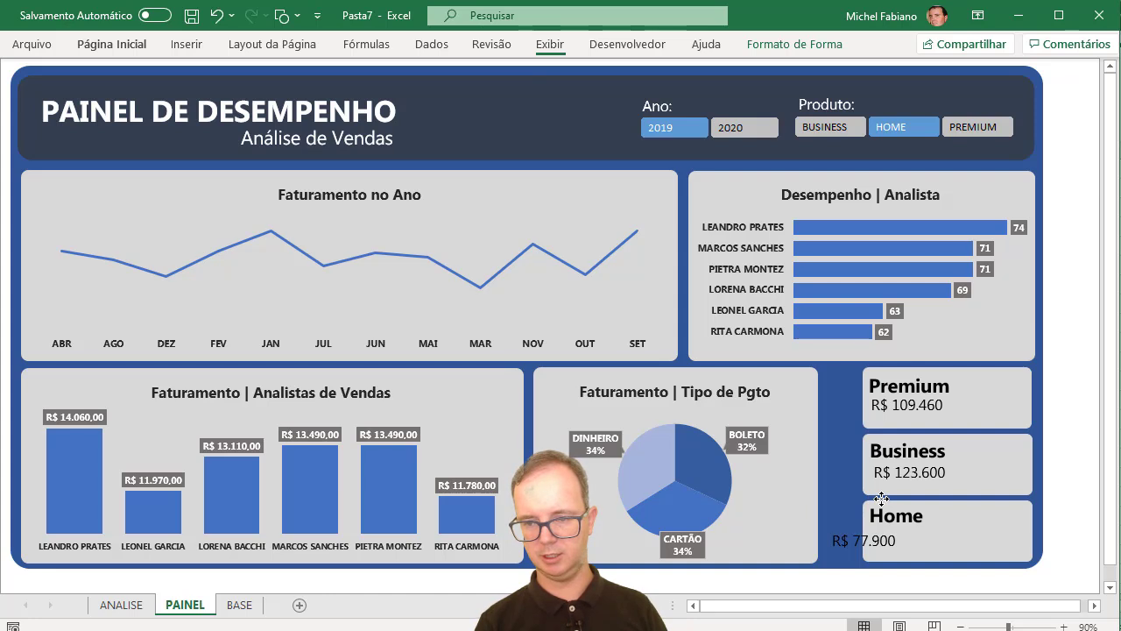
click(871, 509)
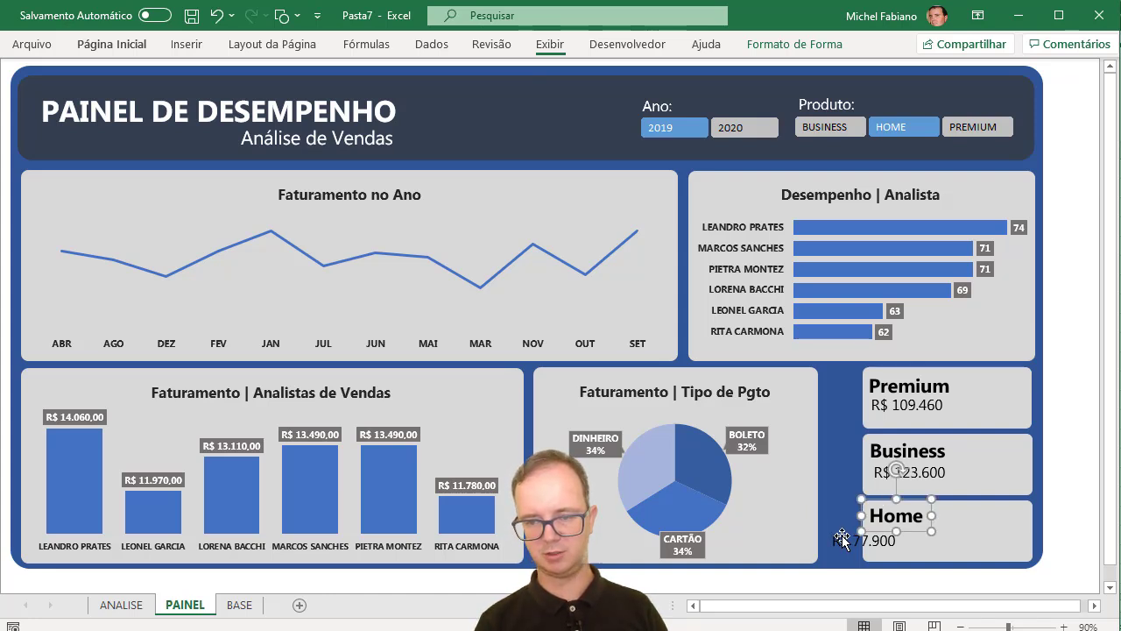
click(841, 538)
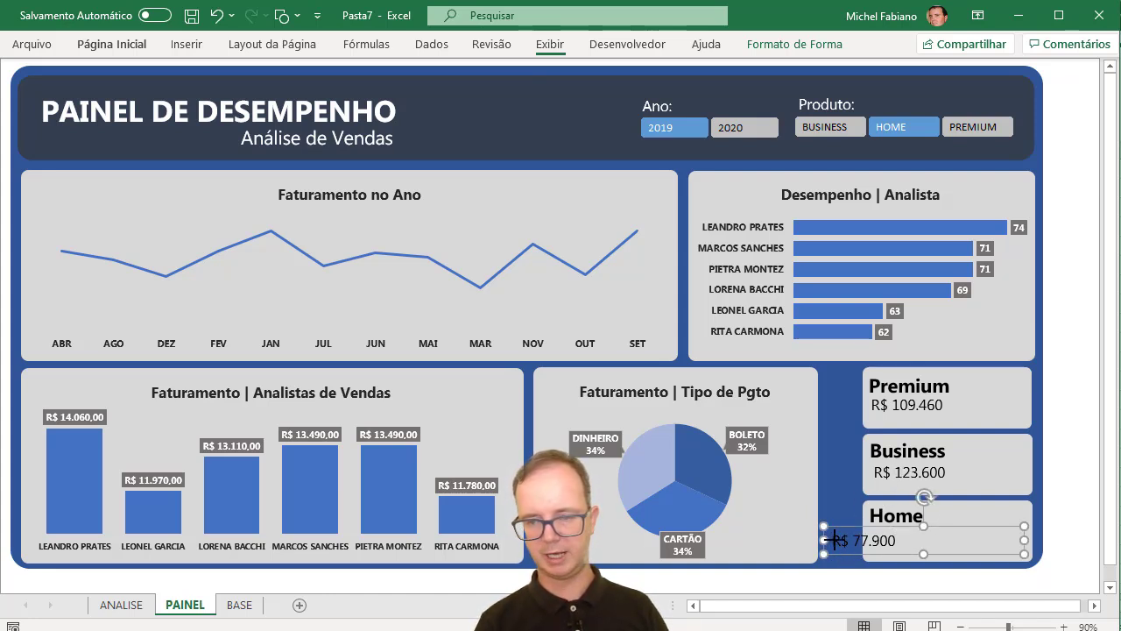
drag(834, 539, 865, 540)
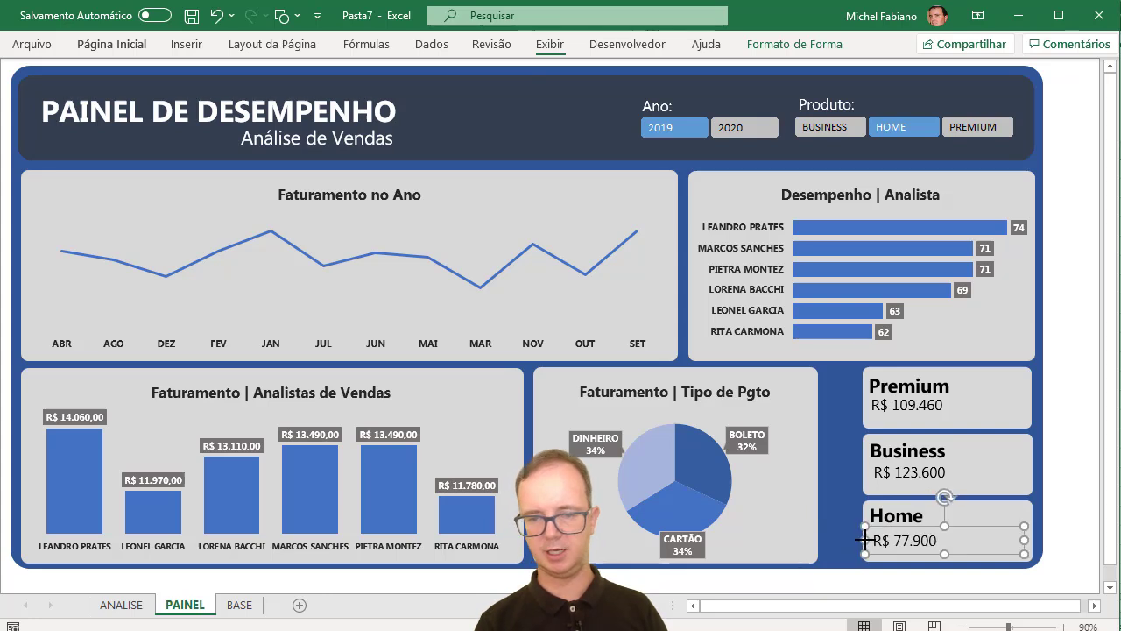
click(815, 496)
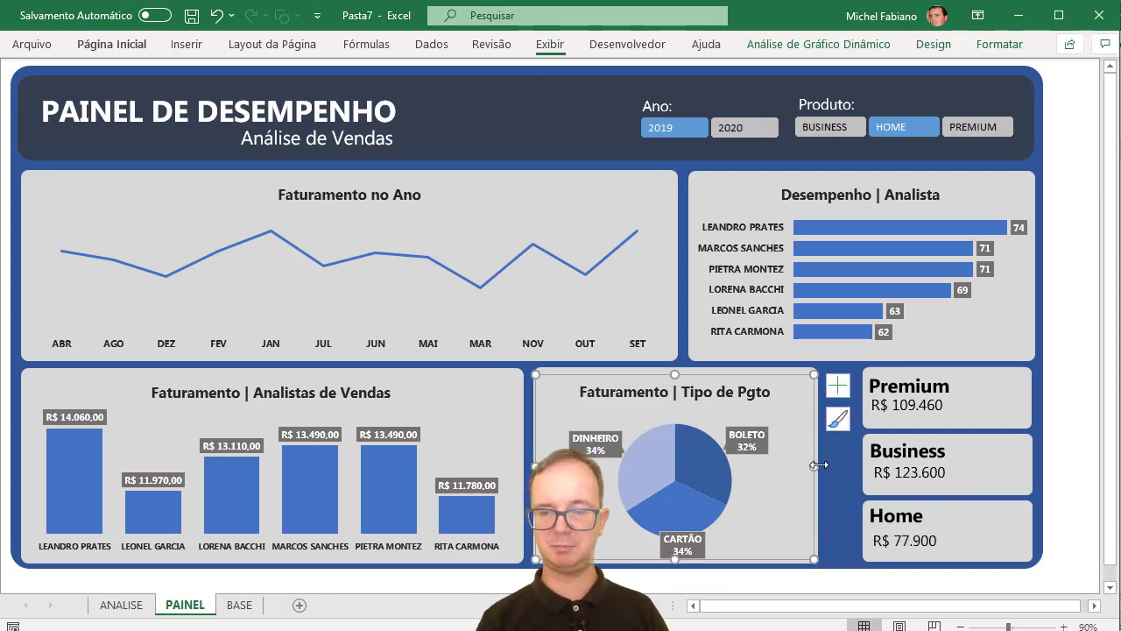
- Narrow the Tipo de Pgto pie chart and its background panel so they start further right
drag(816, 465, 854, 466)
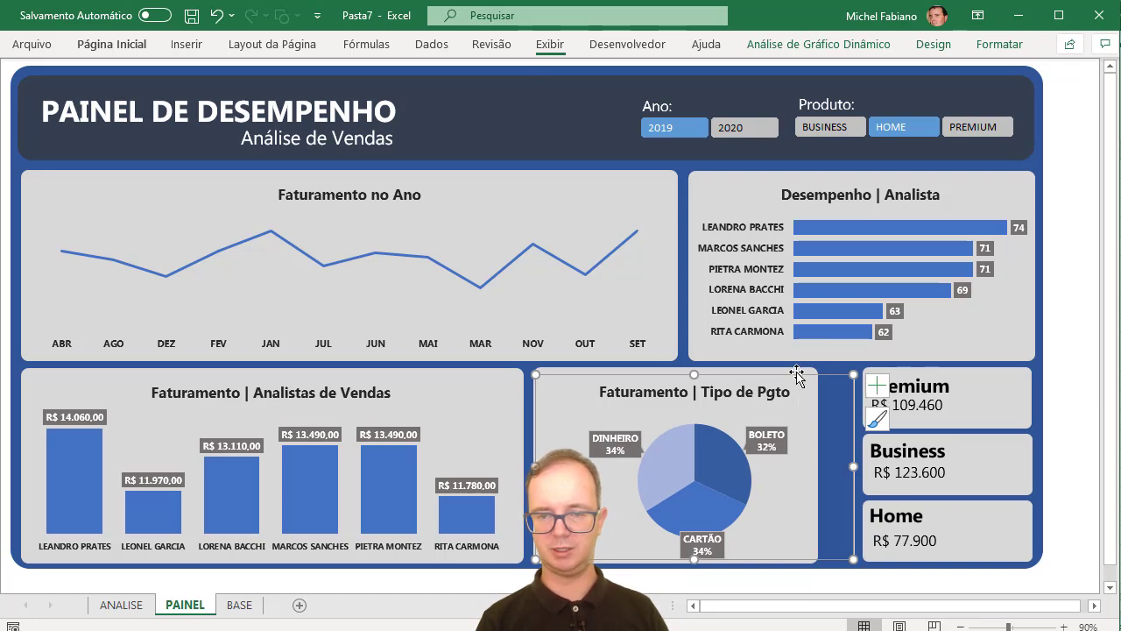
click(806, 412)
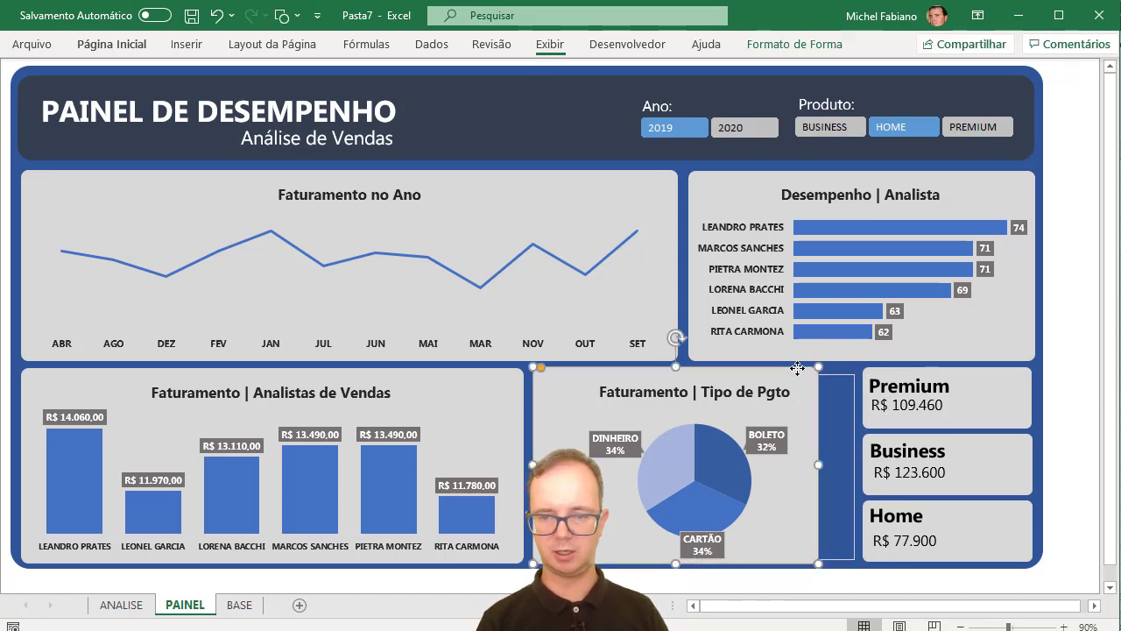
drag(820, 463, 854, 465)
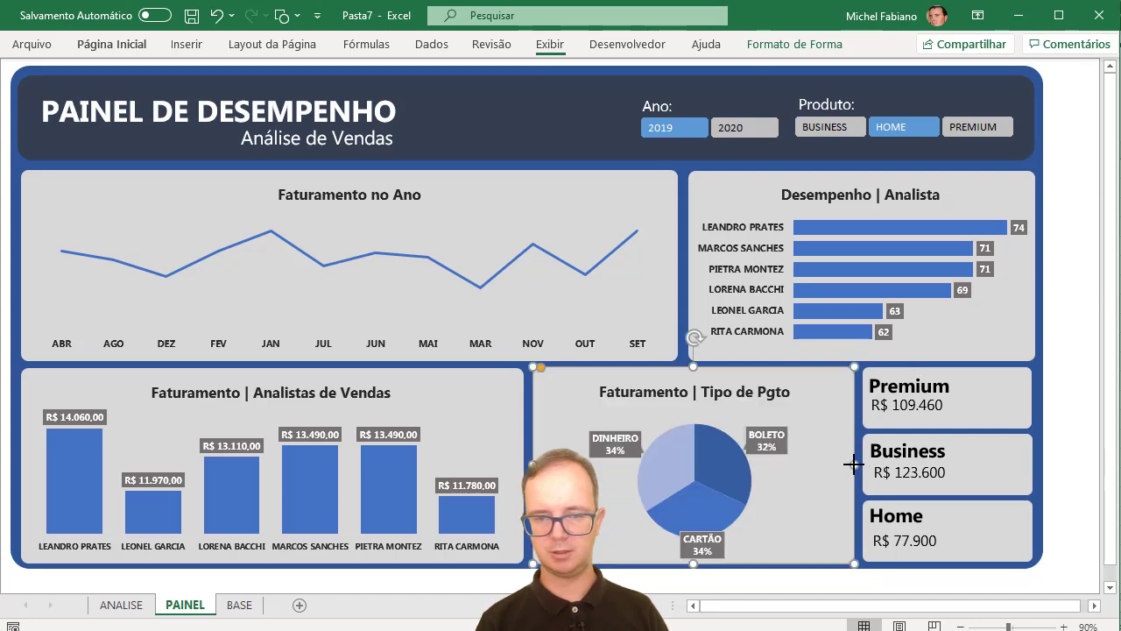
click(513, 381)
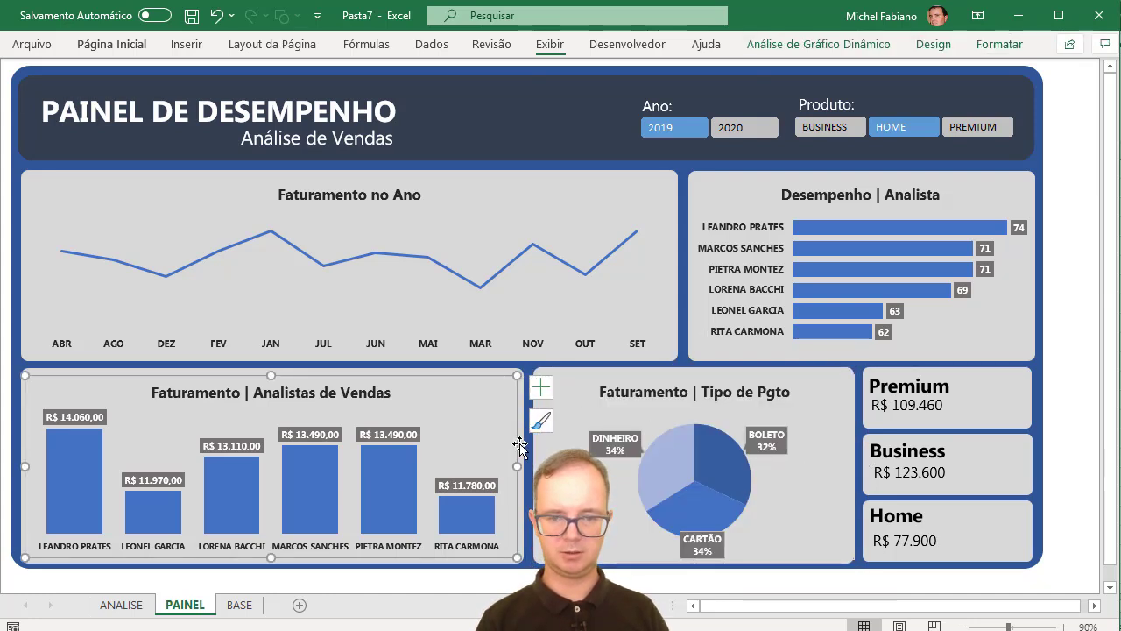
click(538, 469)
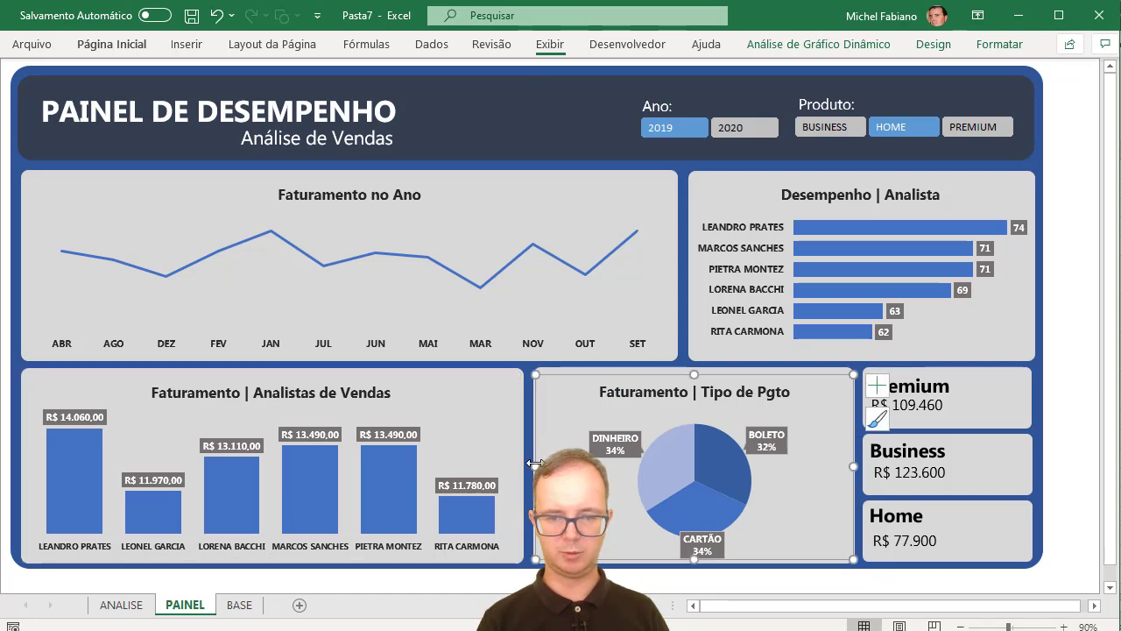
drag(537, 465, 558, 462)
click(539, 458)
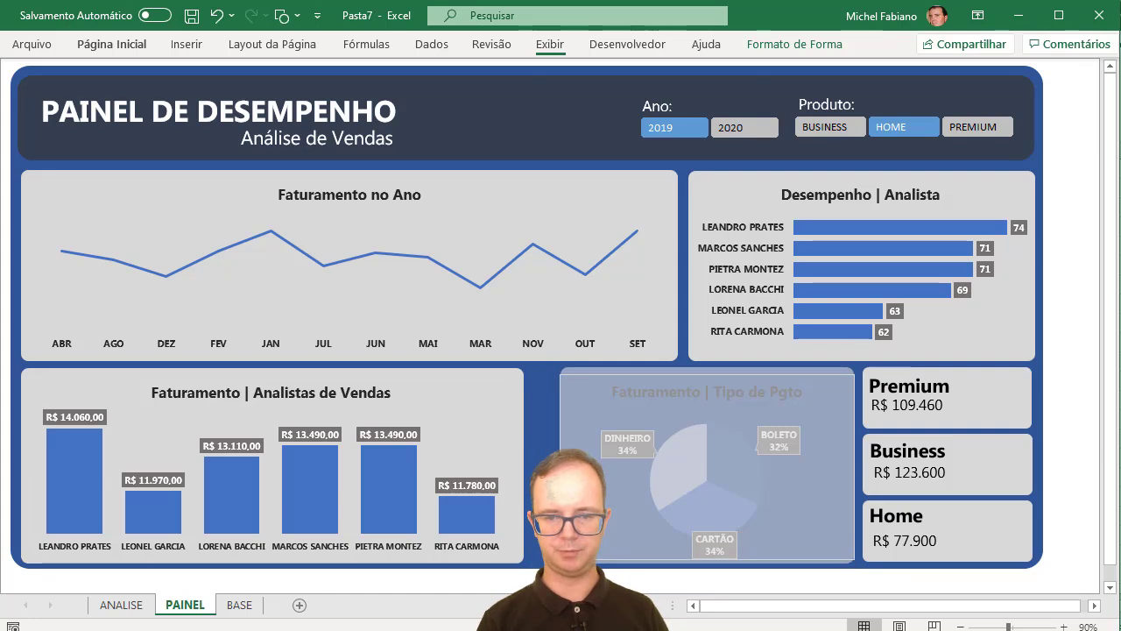
- Widen the Faturamento | Analistas de Vendas bar chart to fill the freed space
click(513, 443)
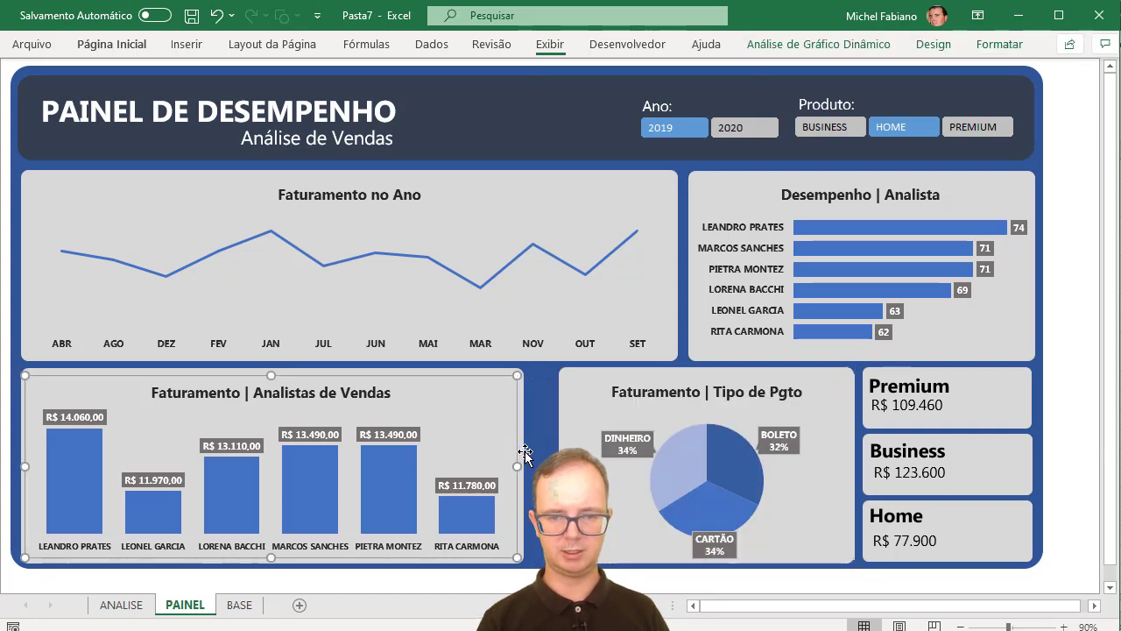
click(522, 451)
click(522, 451)
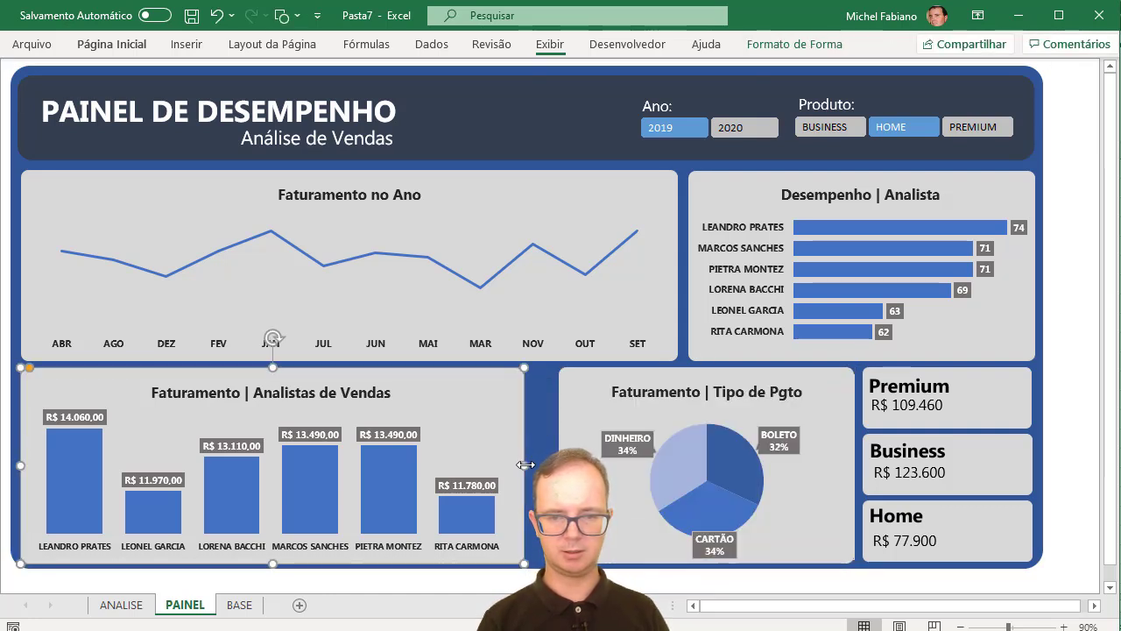
mouse_move(524, 465)
mouse_down()
mouse_move(546, 464)
mouse_move(512, 444)
mouse_move(545, 465)
mouse_up()
click(503, 443)
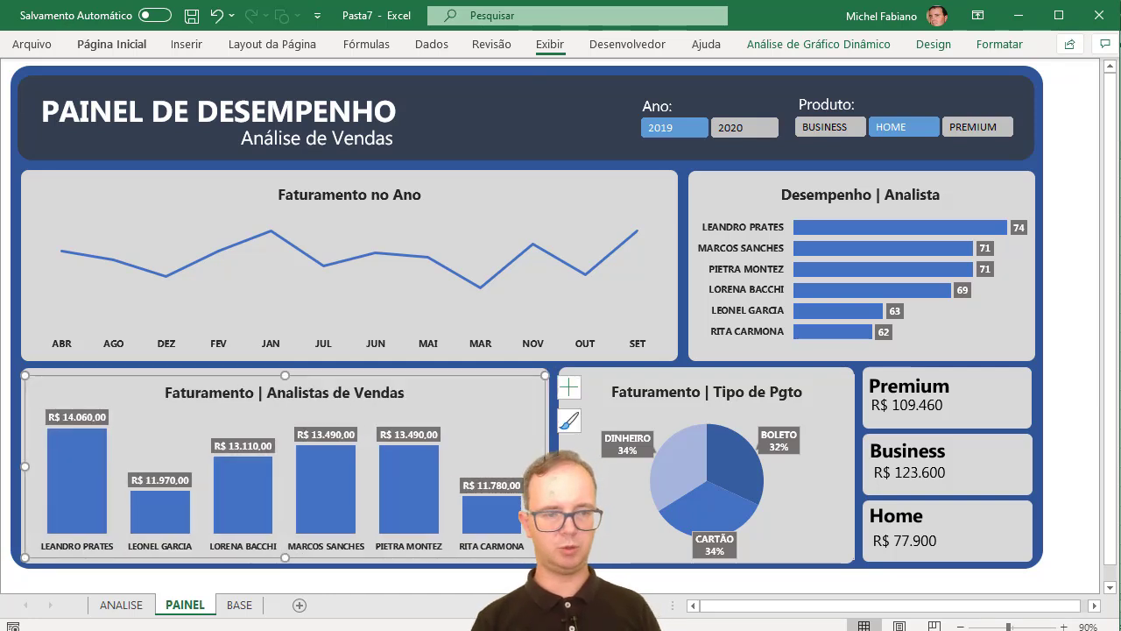
- Try the Ano slicer at 2020 and the Produto slicer at BUSINESS, PREMIUM, then HOME
click(743, 129)
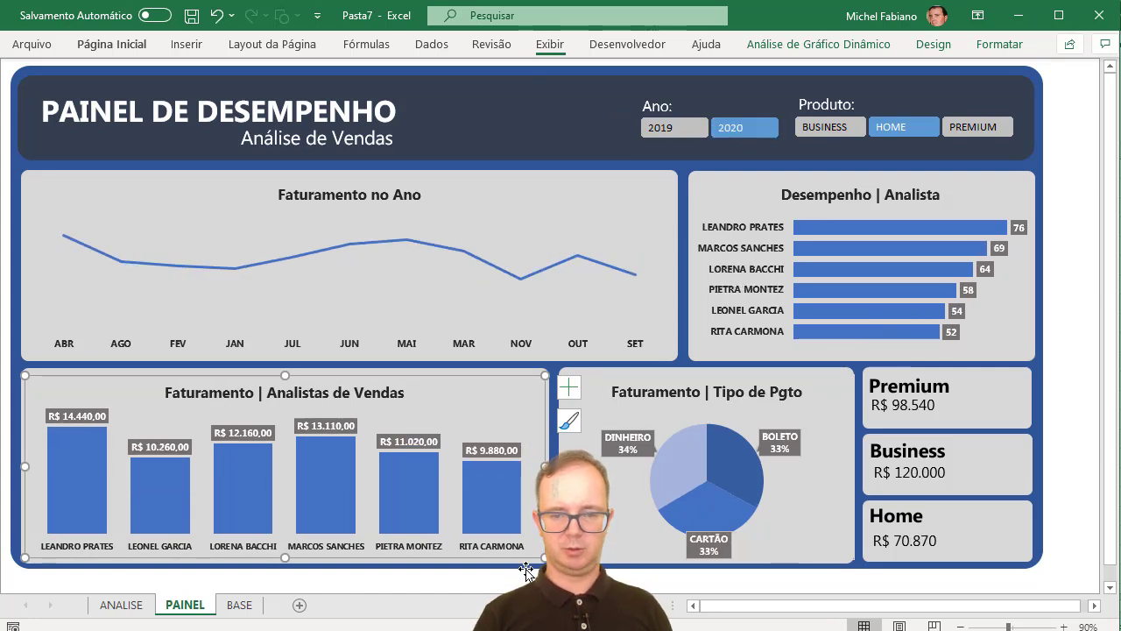
key(Escape)
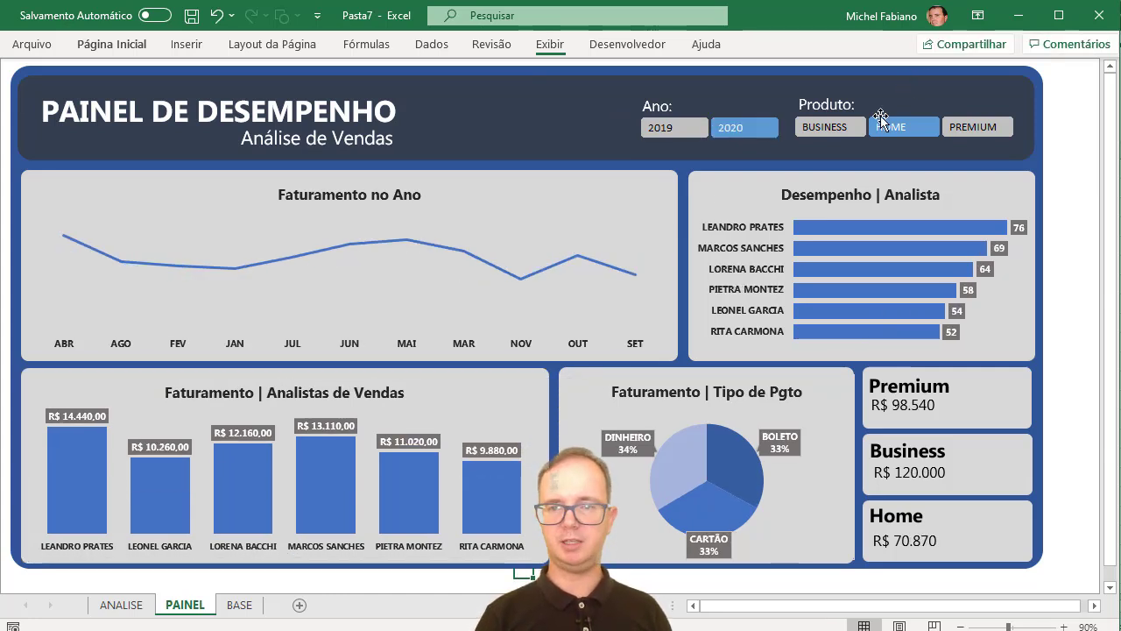
click(829, 129)
click(986, 130)
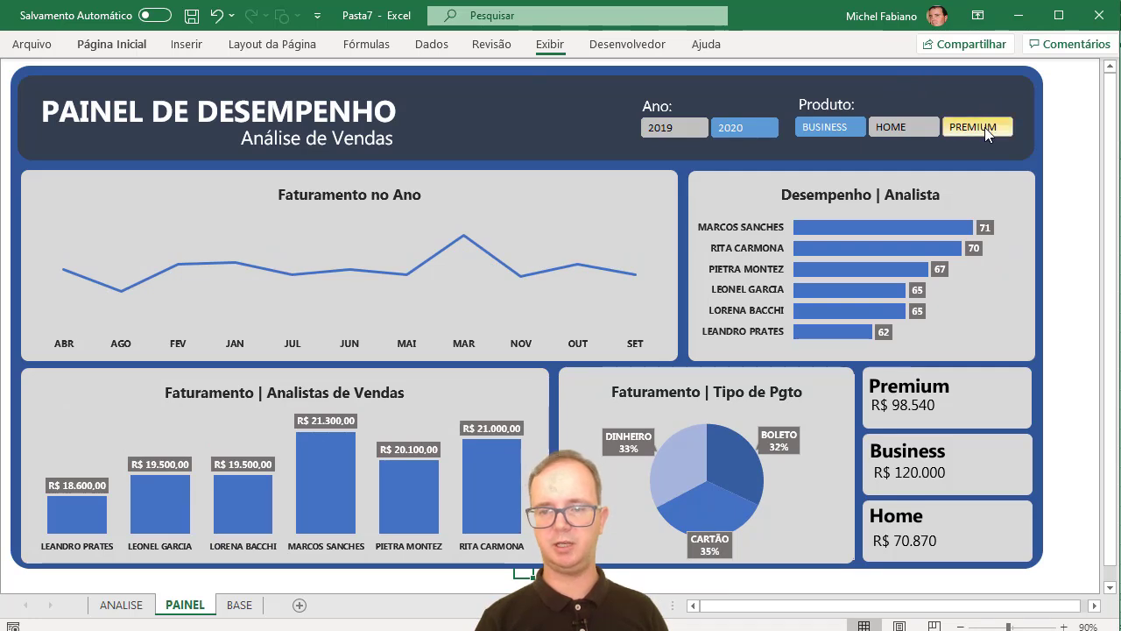
click(894, 129)
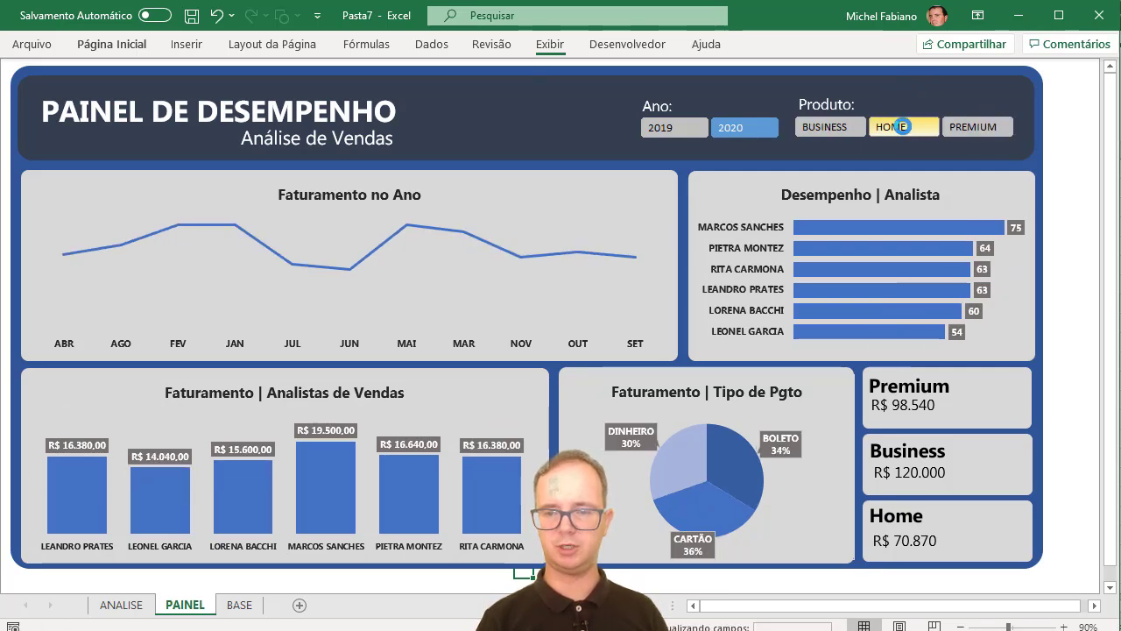
- Return the Ano slicer to 2019 and switch to the ANALISE sheet, selecting the PREMIUM total in T4
click(675, 128)
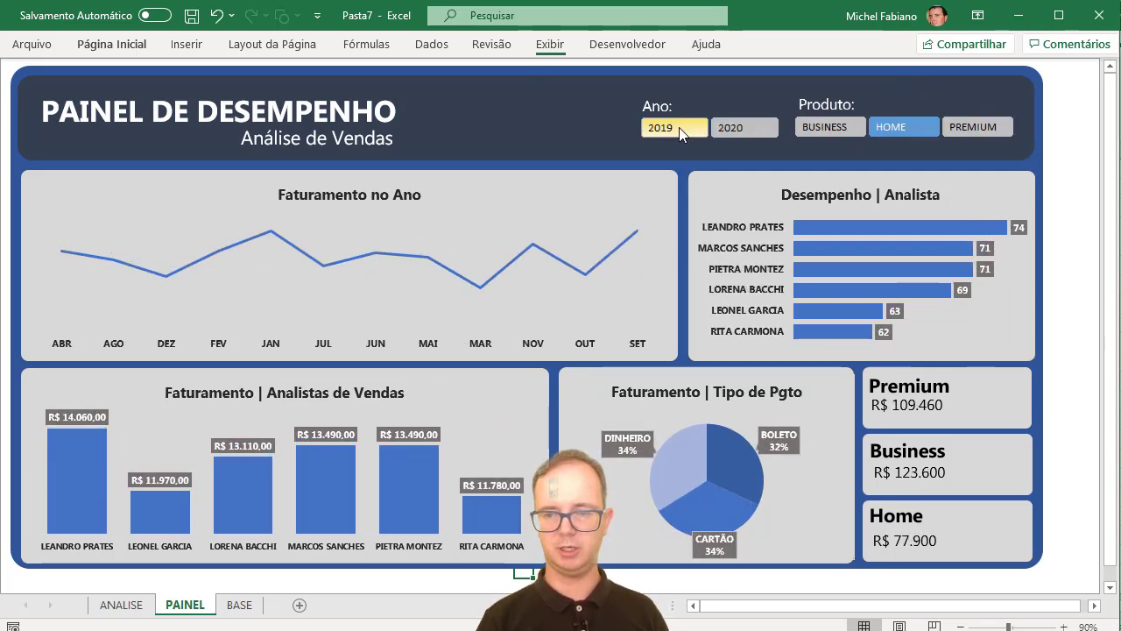
click(775, 127)
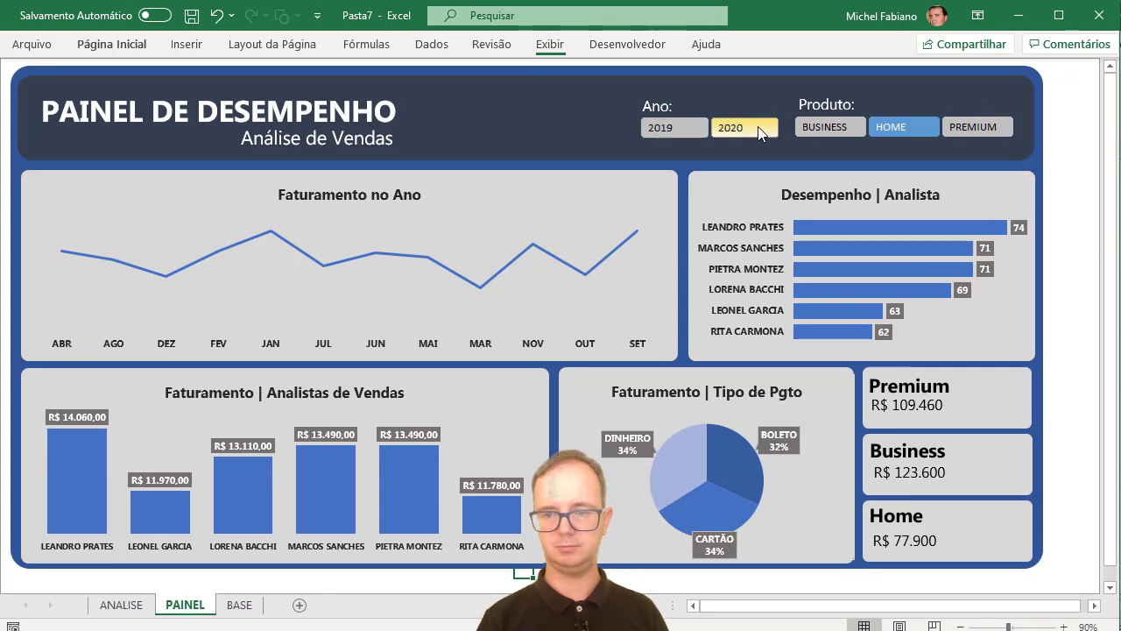
click(697, 127)
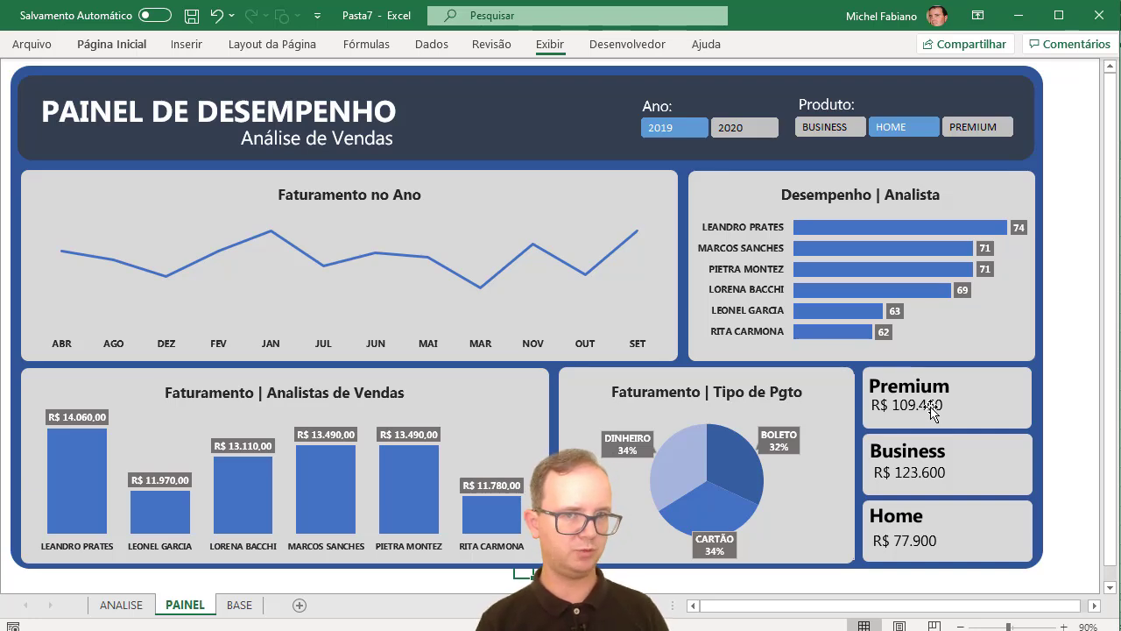
click(137, 606)
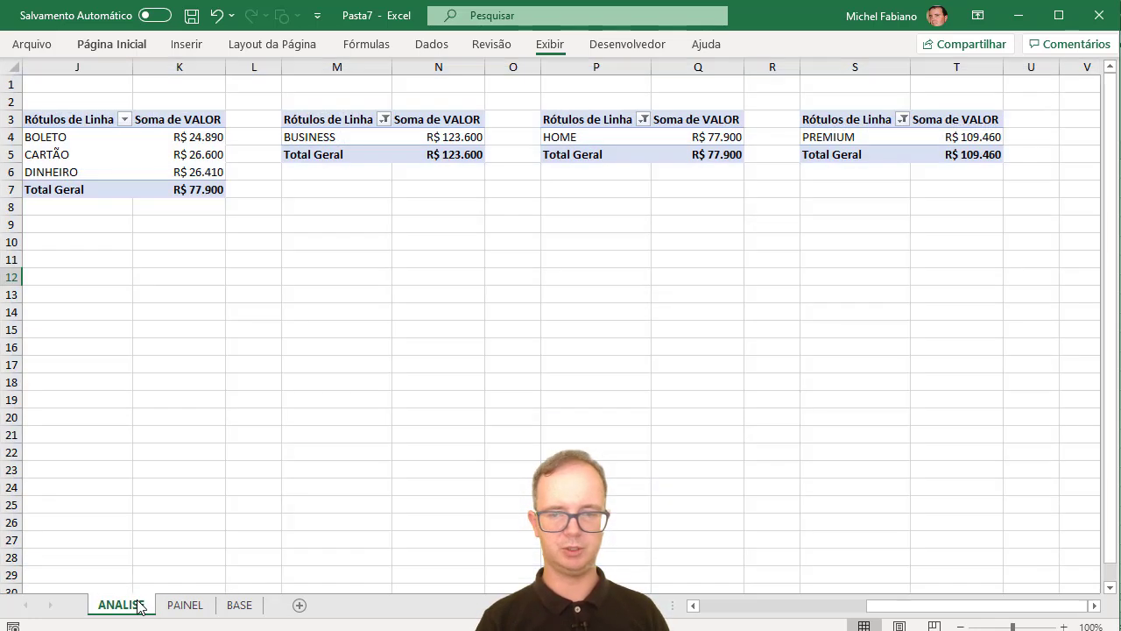
click(952, 138)
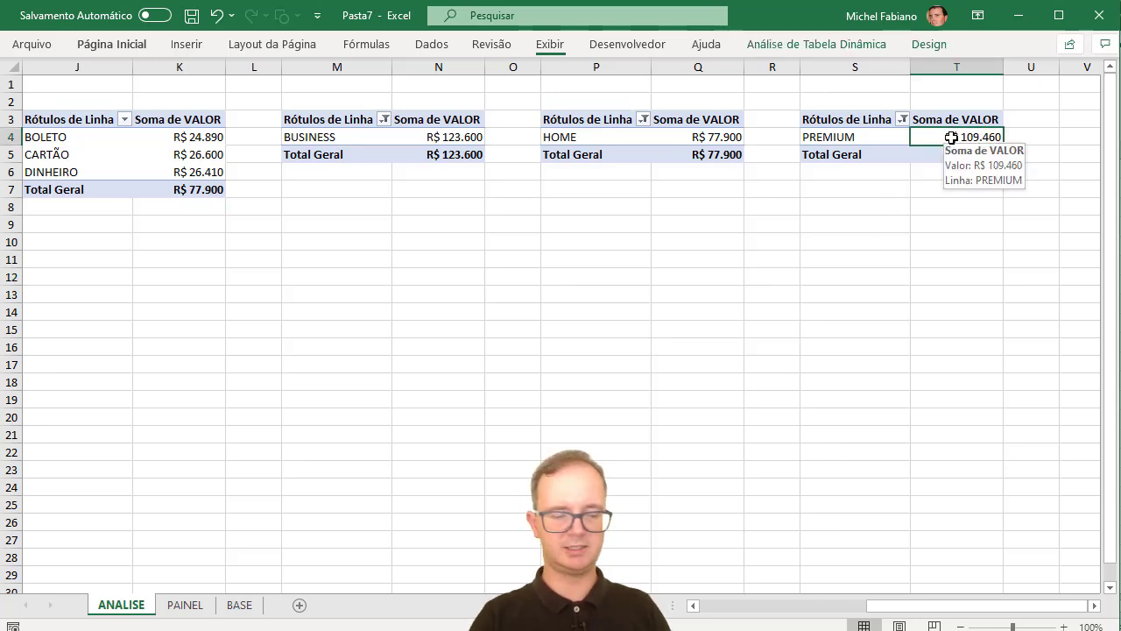
- Format T4, Q4 and N4 as Moeda with 2 decimals, e.g. R$ 123.600,00 and R$ 77.900,00
key(ctrl+1)
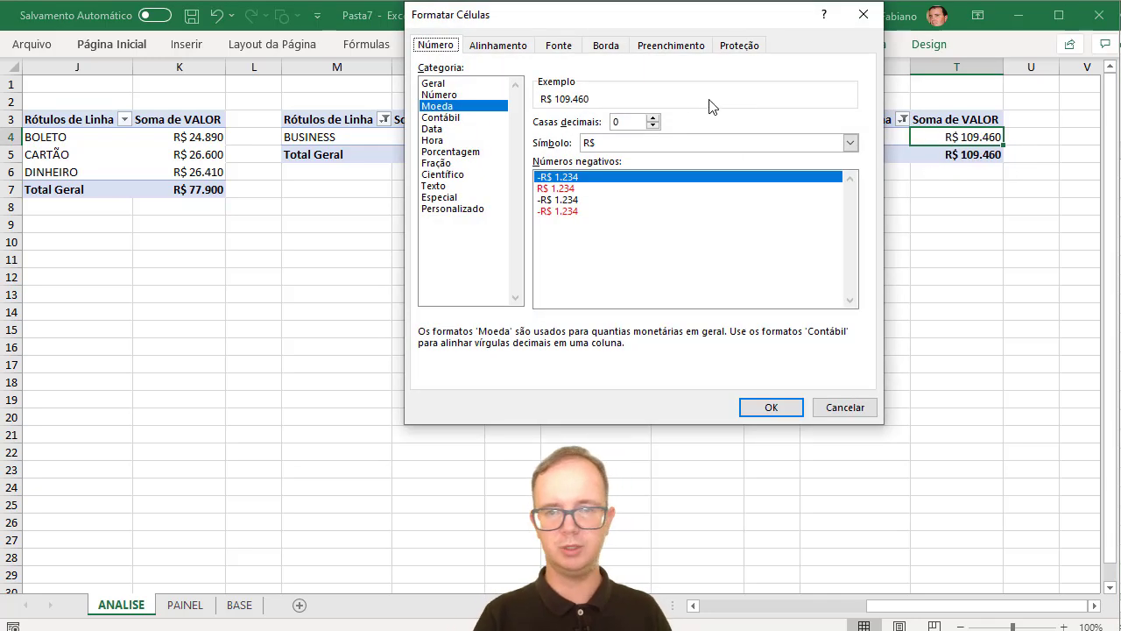
click(652, 117)
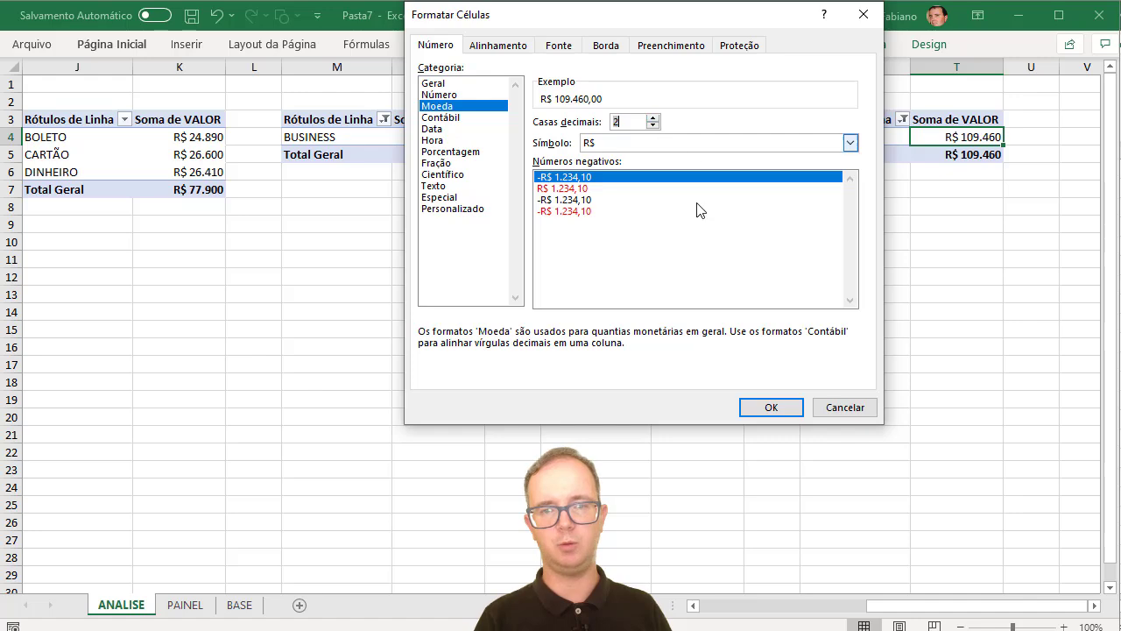
click(771, 408)
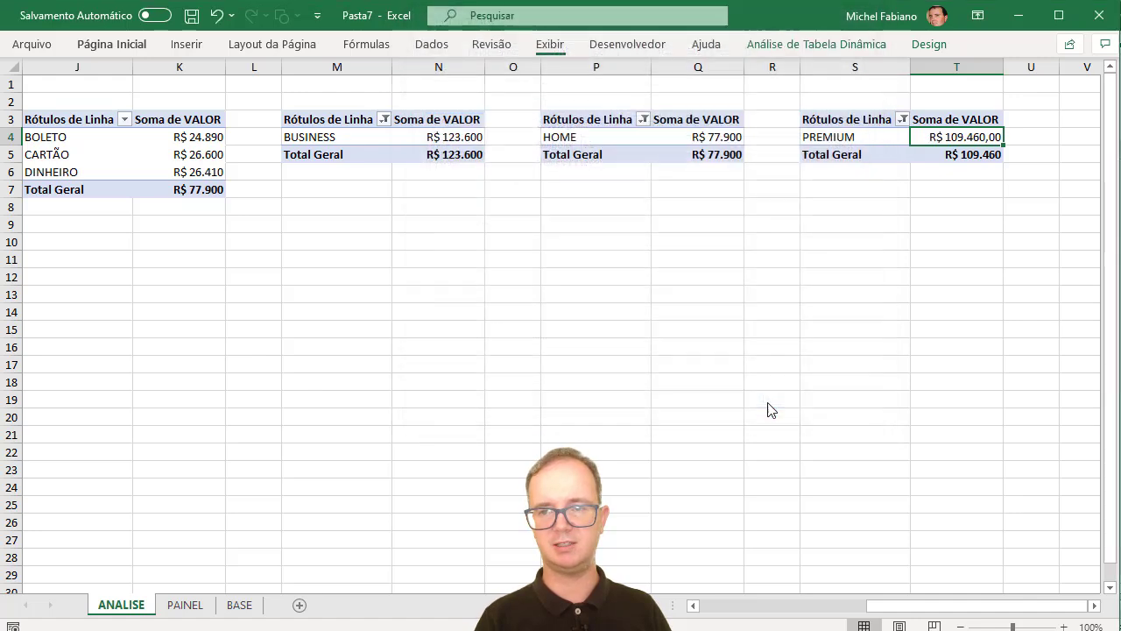
click(708, 136)
key(ctrl+1)
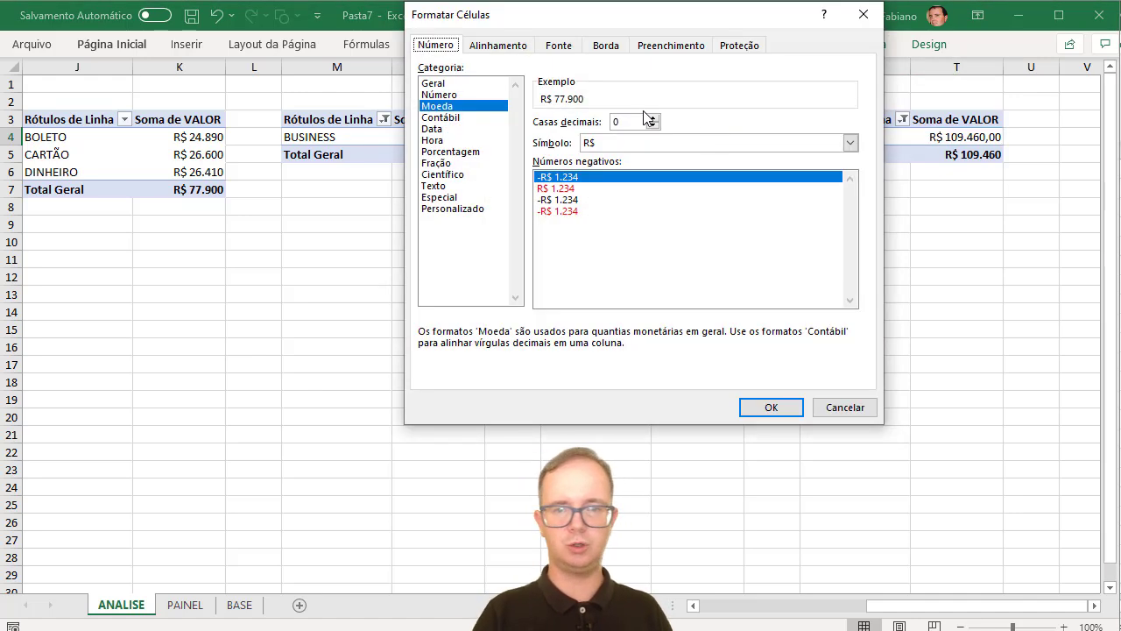
double_click(653, 118)
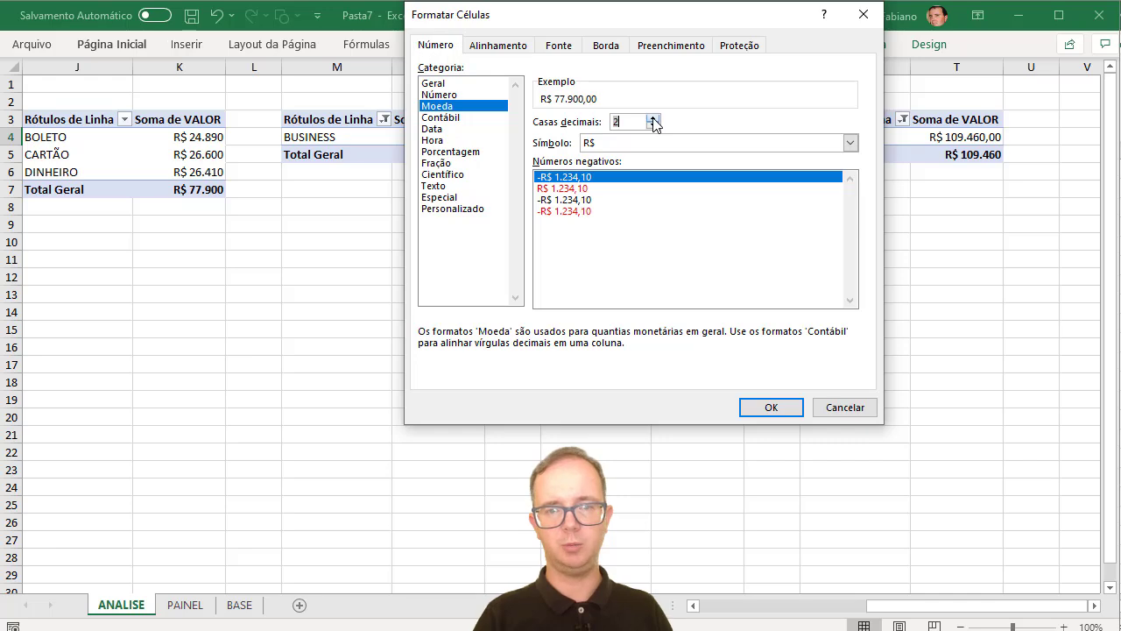
click(768, 407)
click(462, 136)
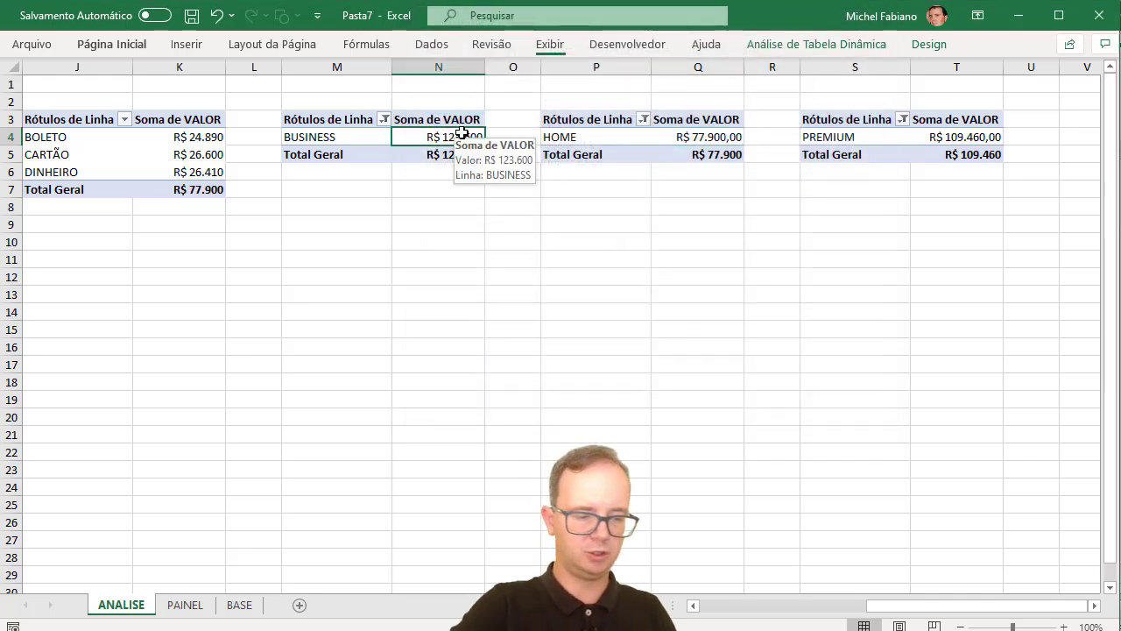
key(ctrl+1)
click(653, 119)
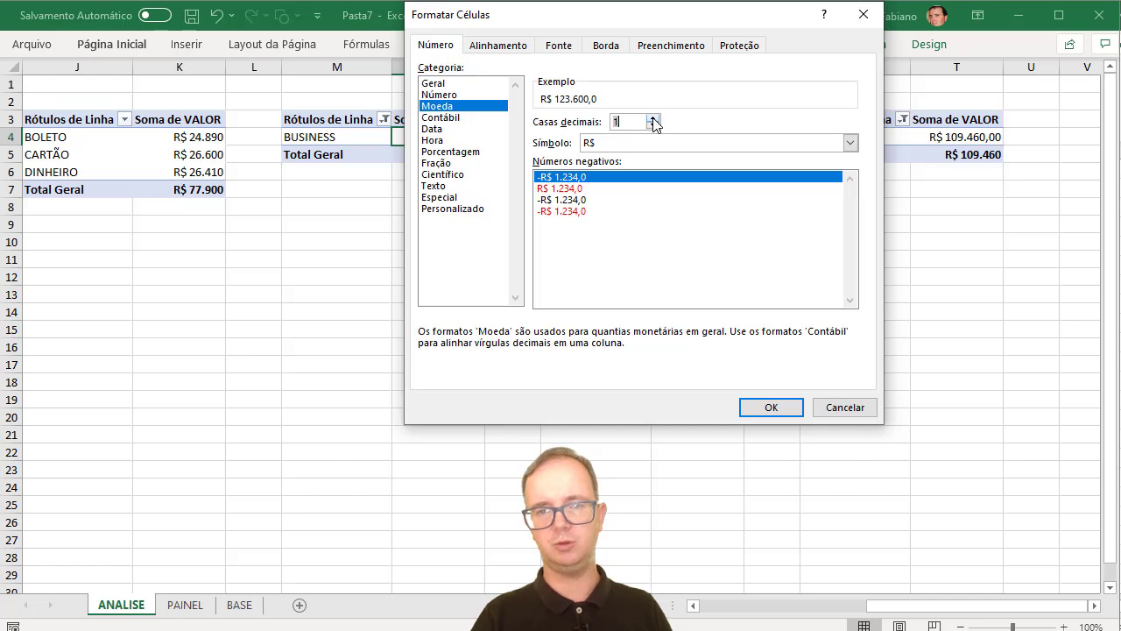
click(743, 410)
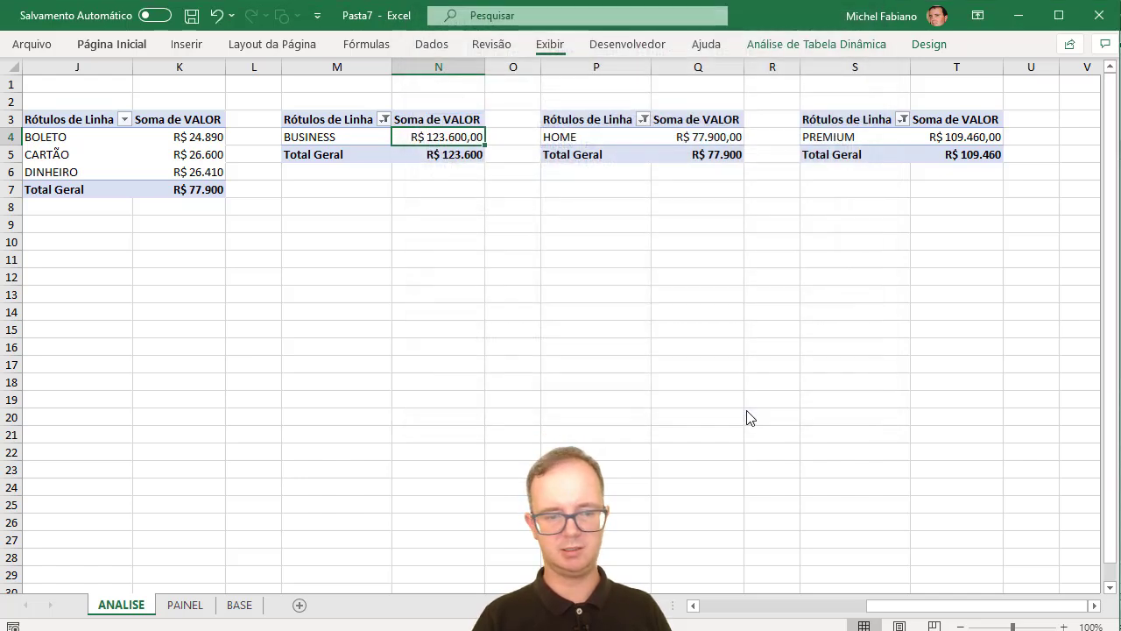
- Return to the PAINEL dashboard and nudge the Home value box slightly up
click(183, 606)
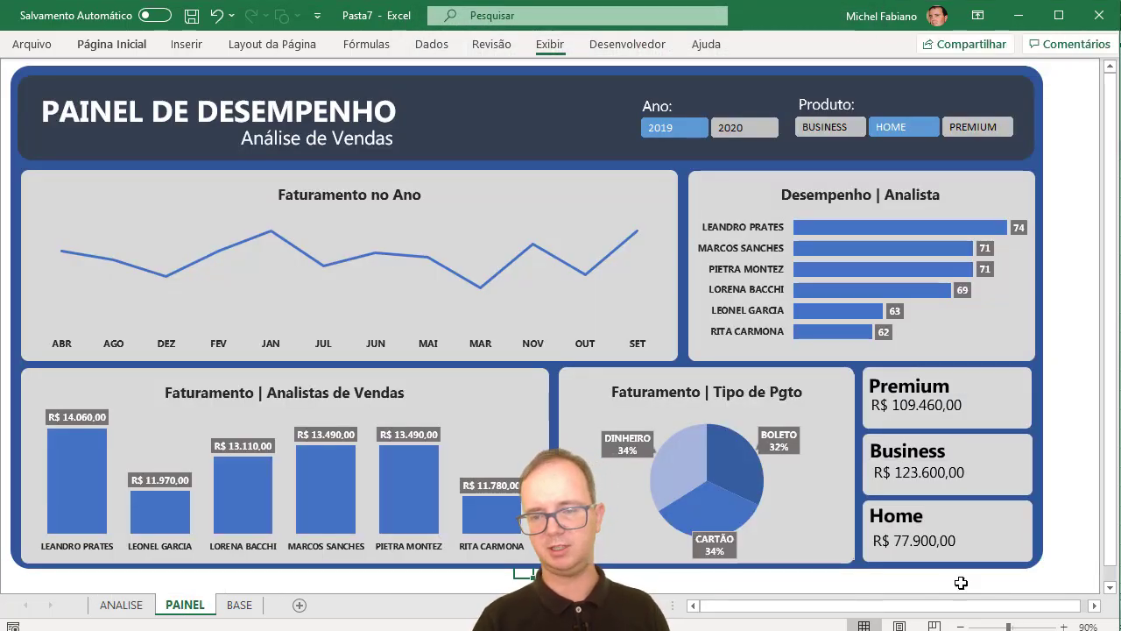
click(919, 543)
drag(919, 541, 918, 540)
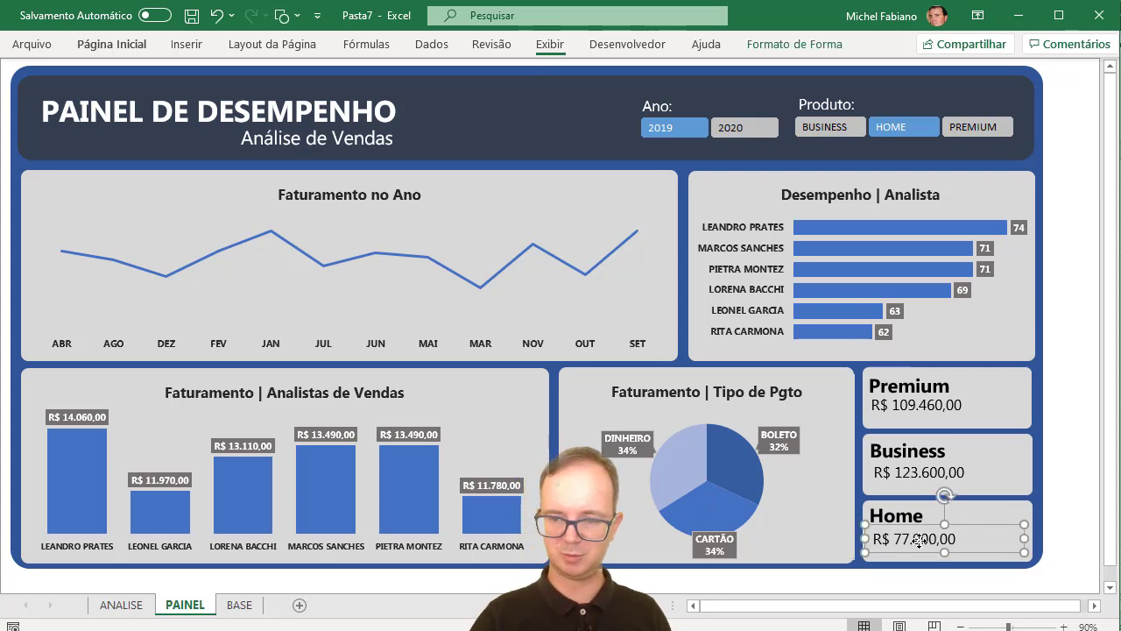
right_click(917, 519)
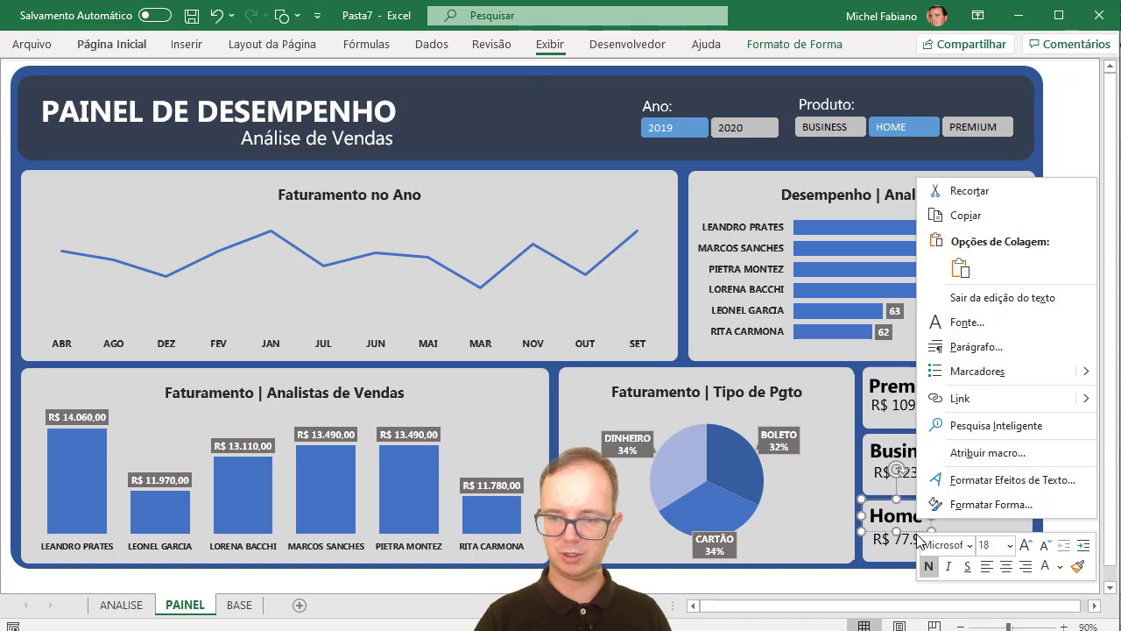
right_click(914, 532)
right_click(921, 528)
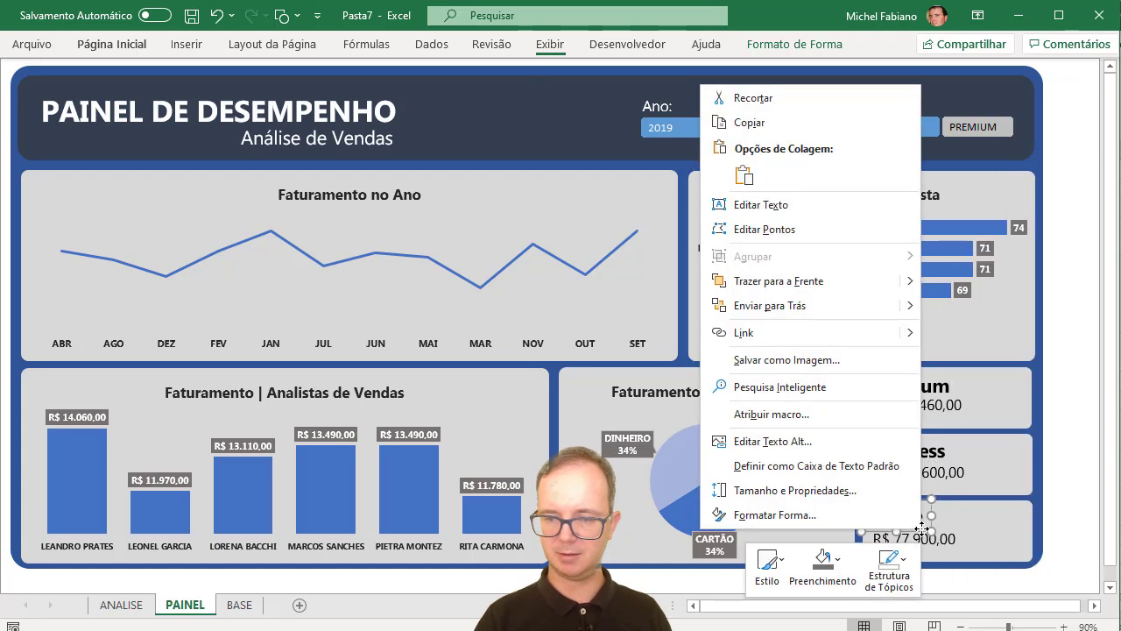
right_click(1075, 468)
key(Escape)
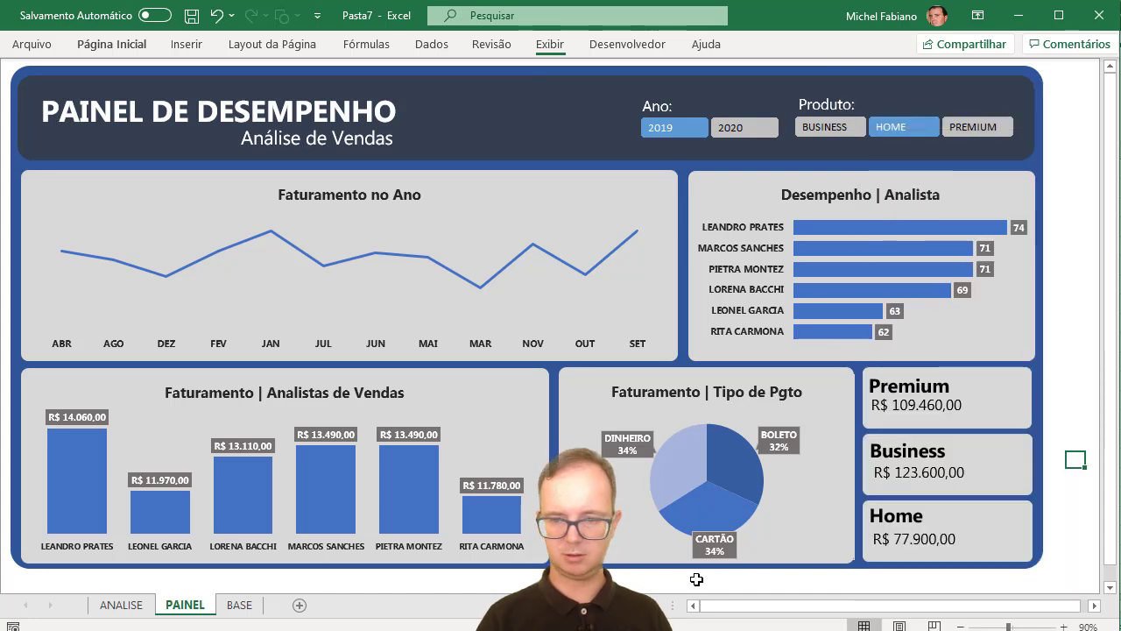
- Lower the Home label slightly within its card
click(890, 506)
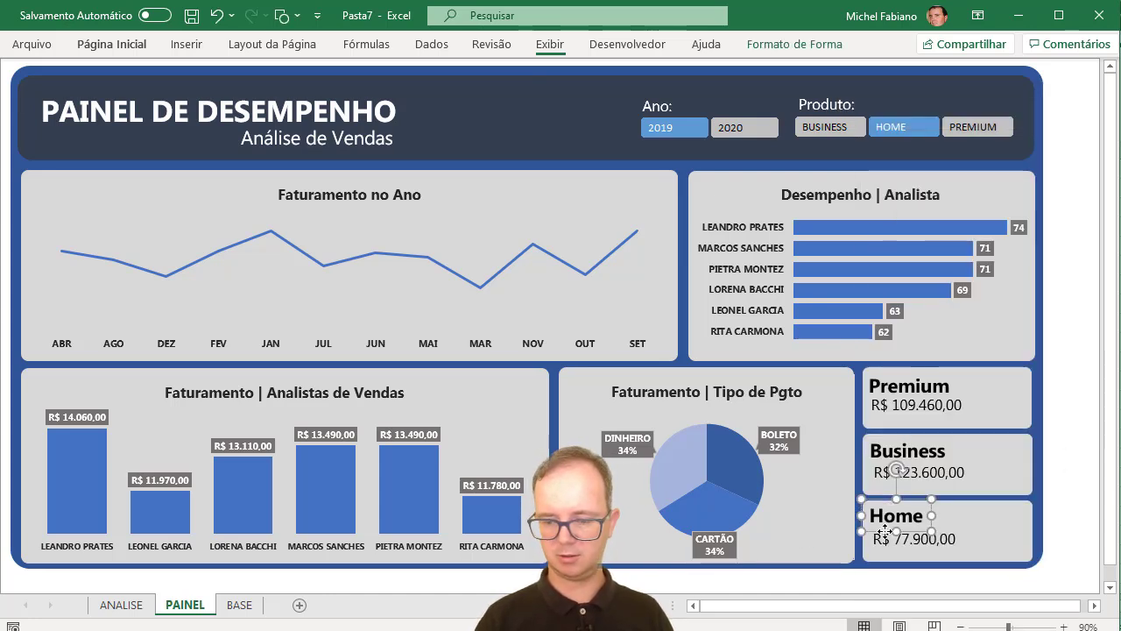
drag(886, 528, 887, 532)
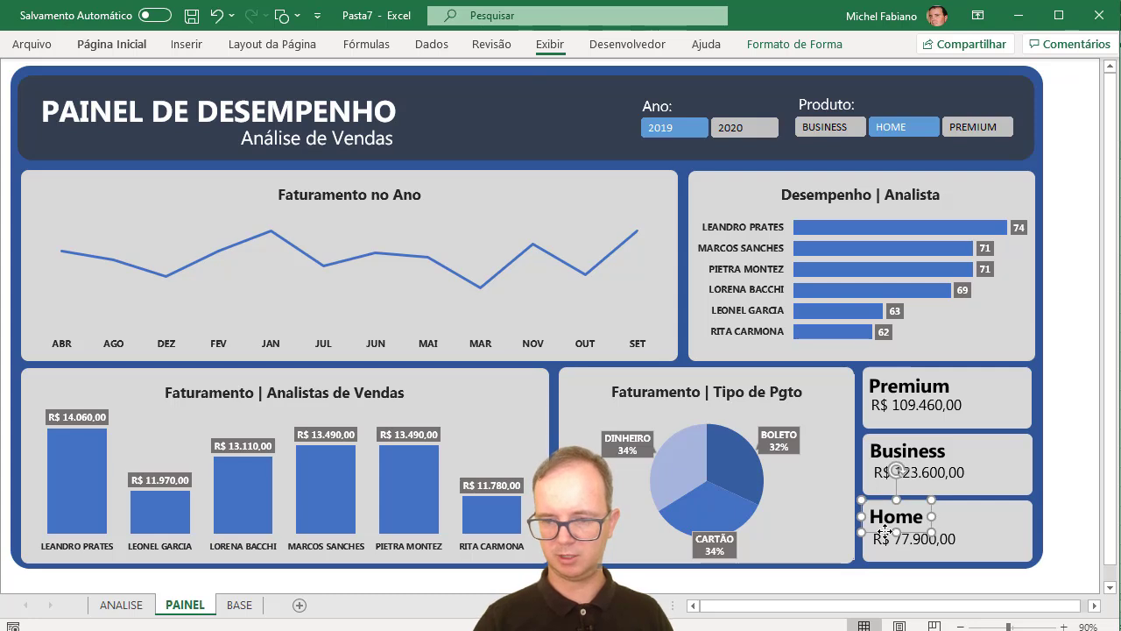
click(1058, 465)
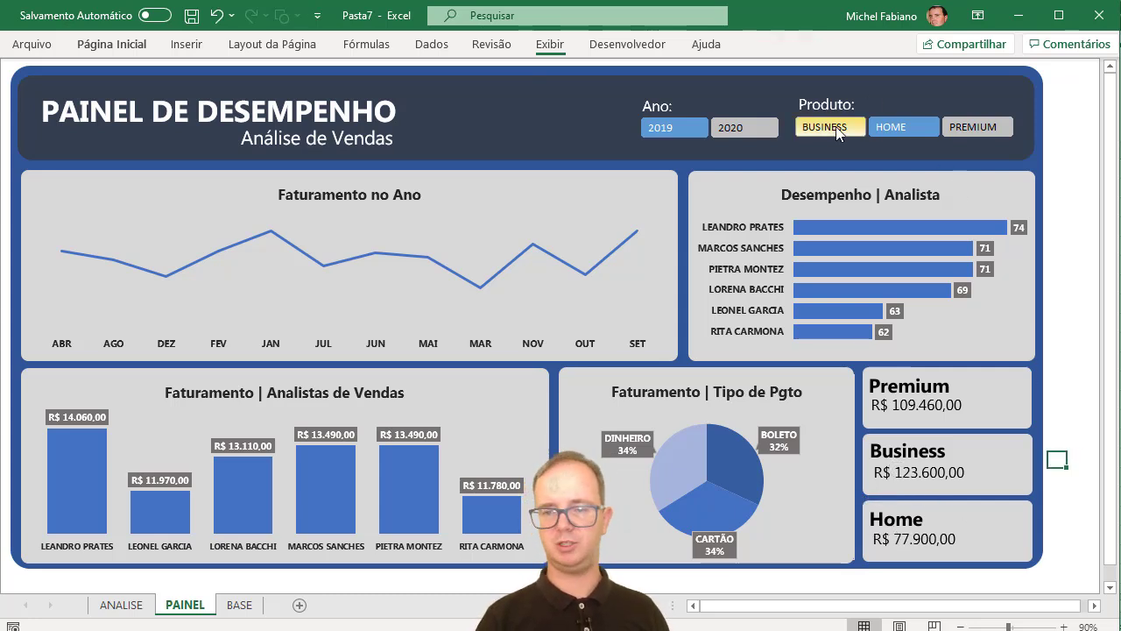
- Set the Produto slicer to BUSINESS, briefly to PREMIUM, then back to BUSINESS
click(835, 126)
click(962, 132)
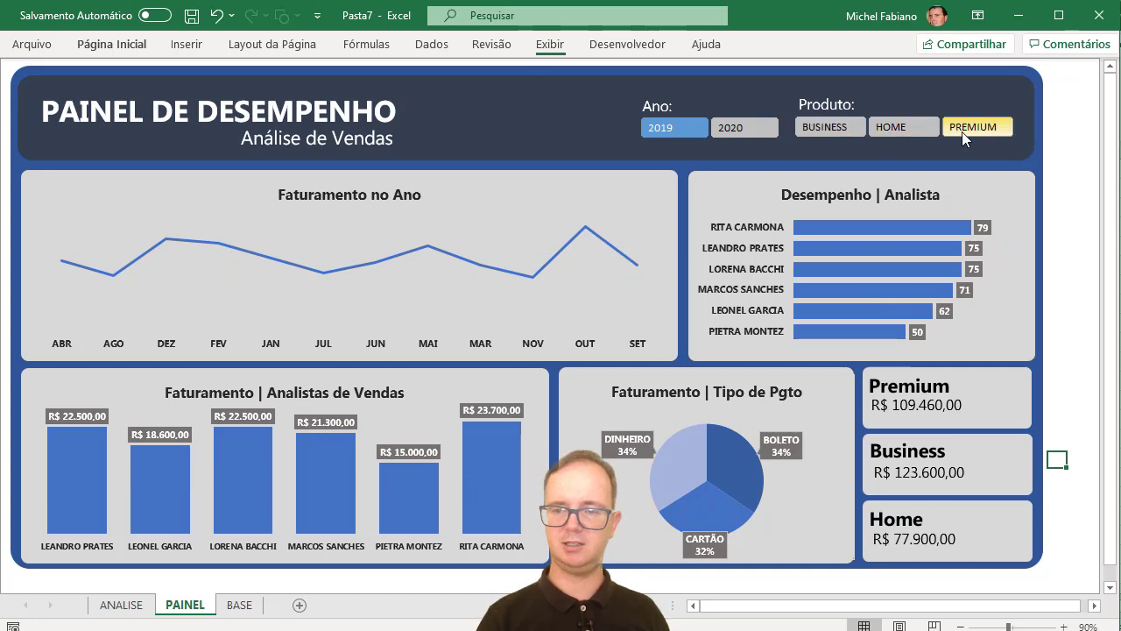
click(859, 125)
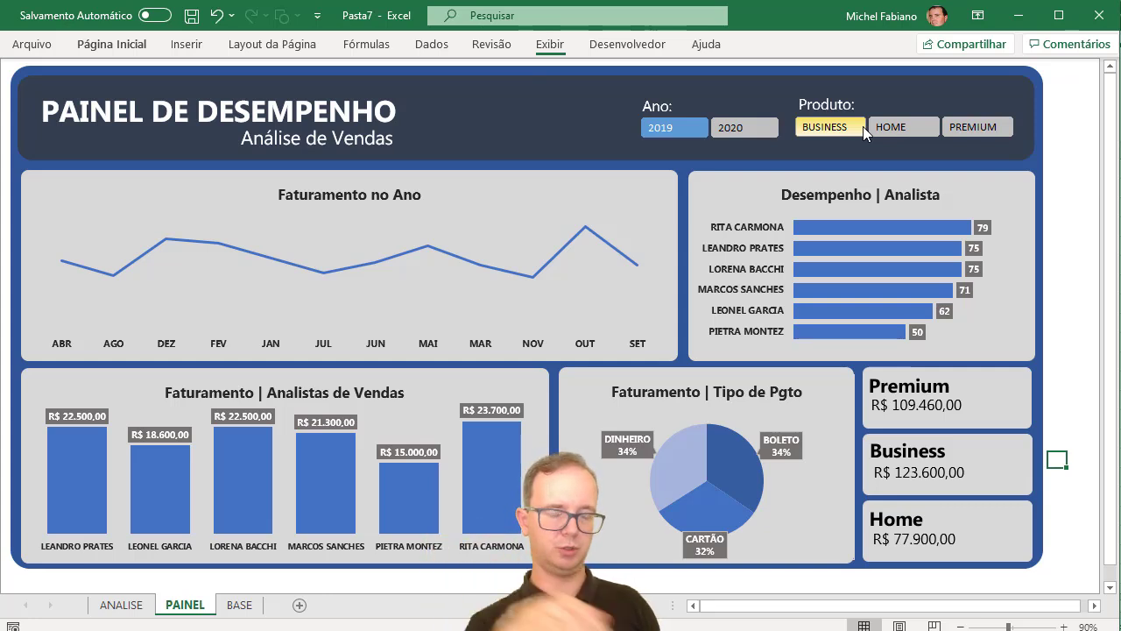
click(299, 197)
- Move the Faturamento no Ano title to the chart's top-left and draw a trial rectangle over it
drag(298, 206, 274, 206)
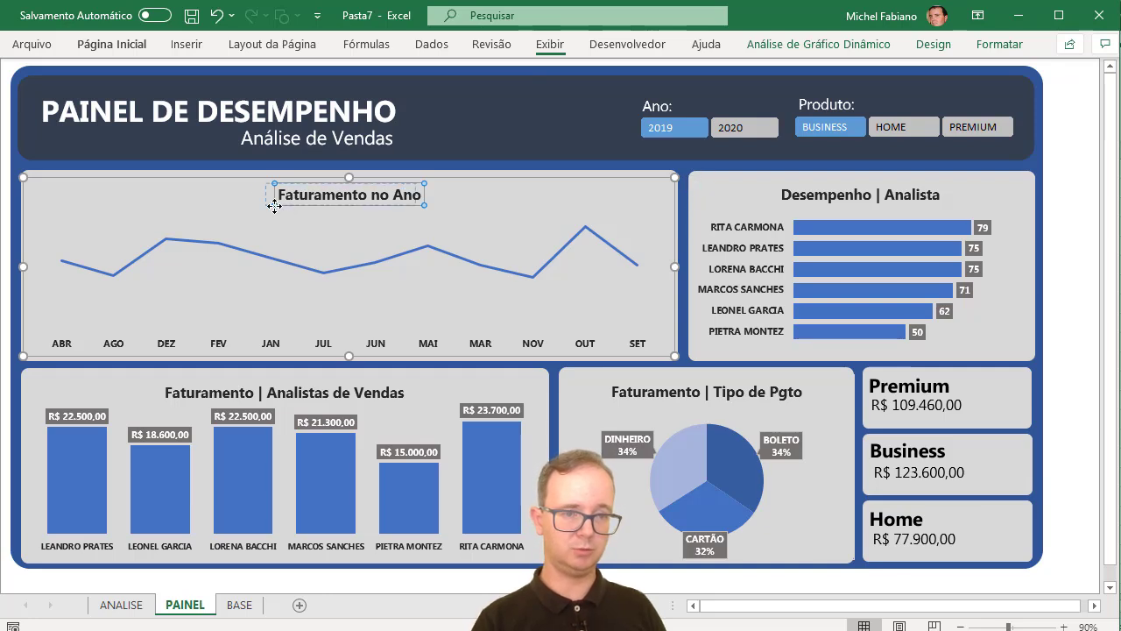
mouse_move(81, 213)
mouse_down()
mouse_move(47, 207)
mouse_move(66, 206)
mouse_up()
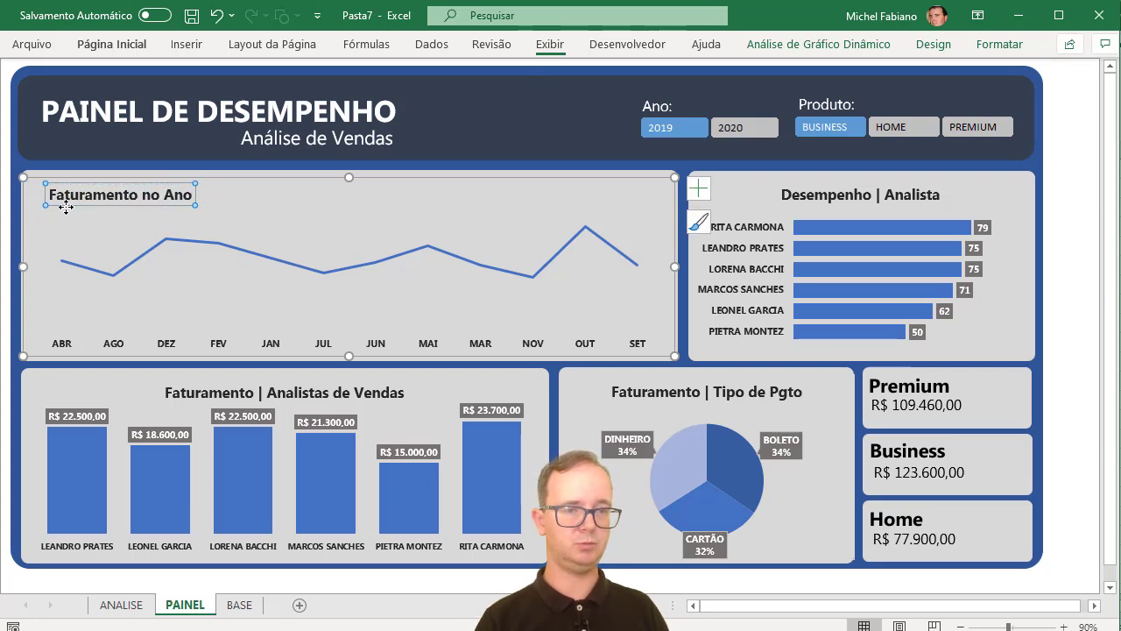
click(186, 43)
click(215, 87)
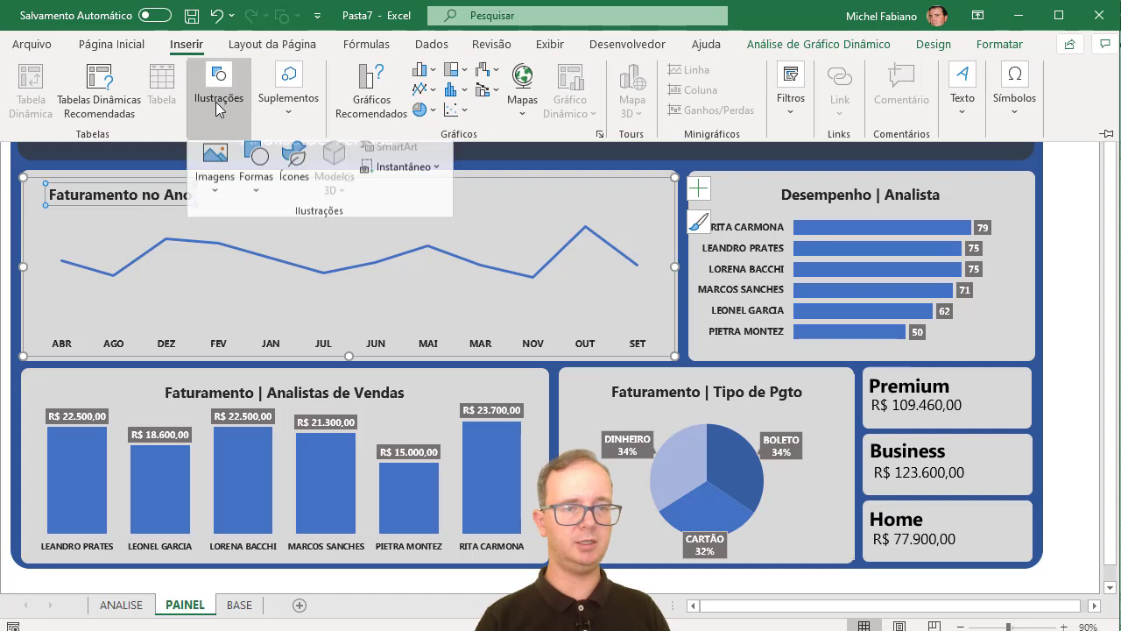
click(256, 168)
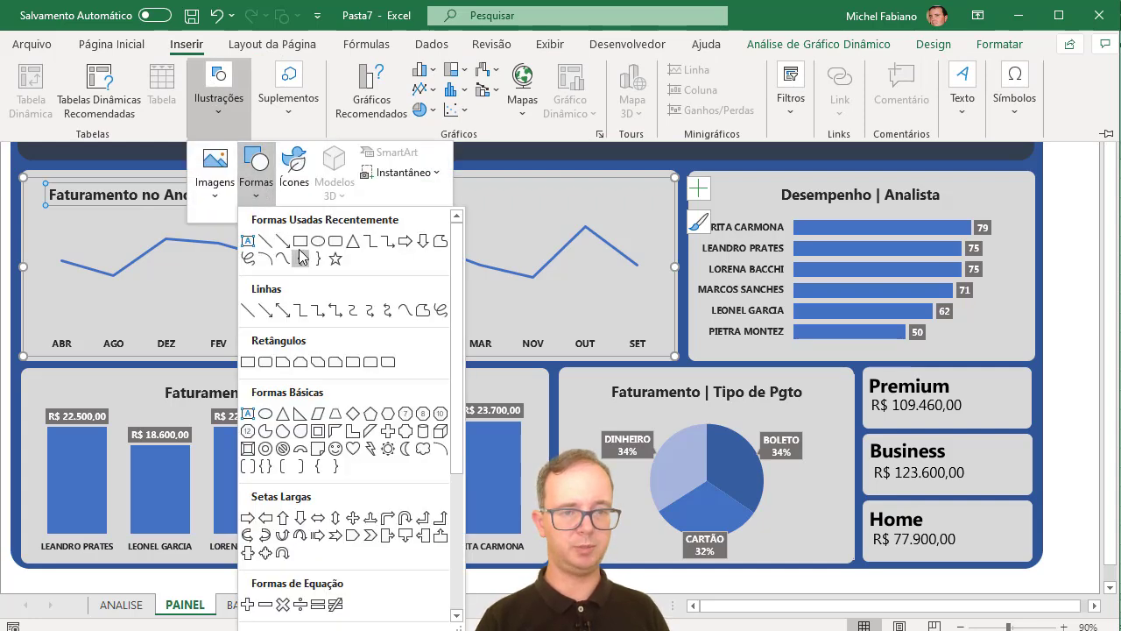
click(299, 242)
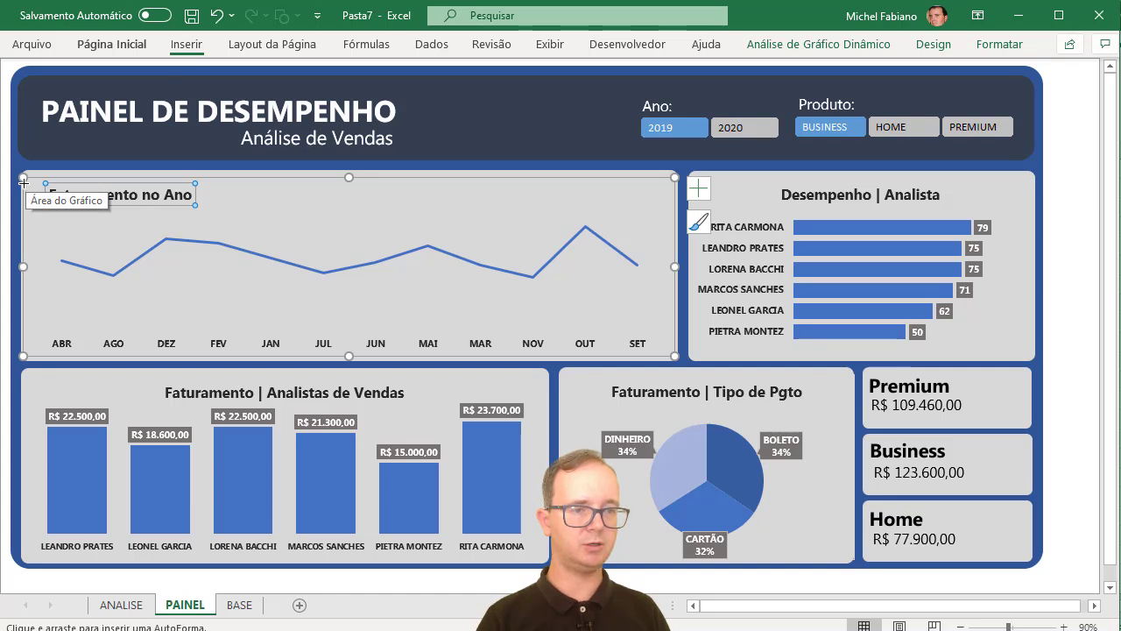
drag(23, 182, 202, 207)
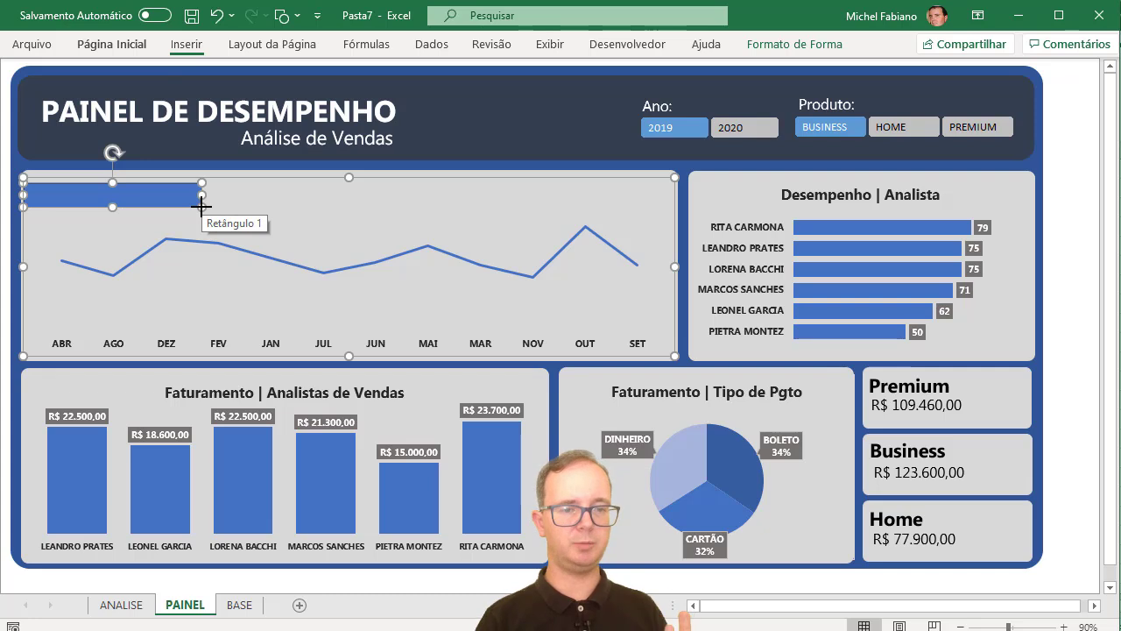
- Delete the trial rectangle covering the chart title
click(799, 46)
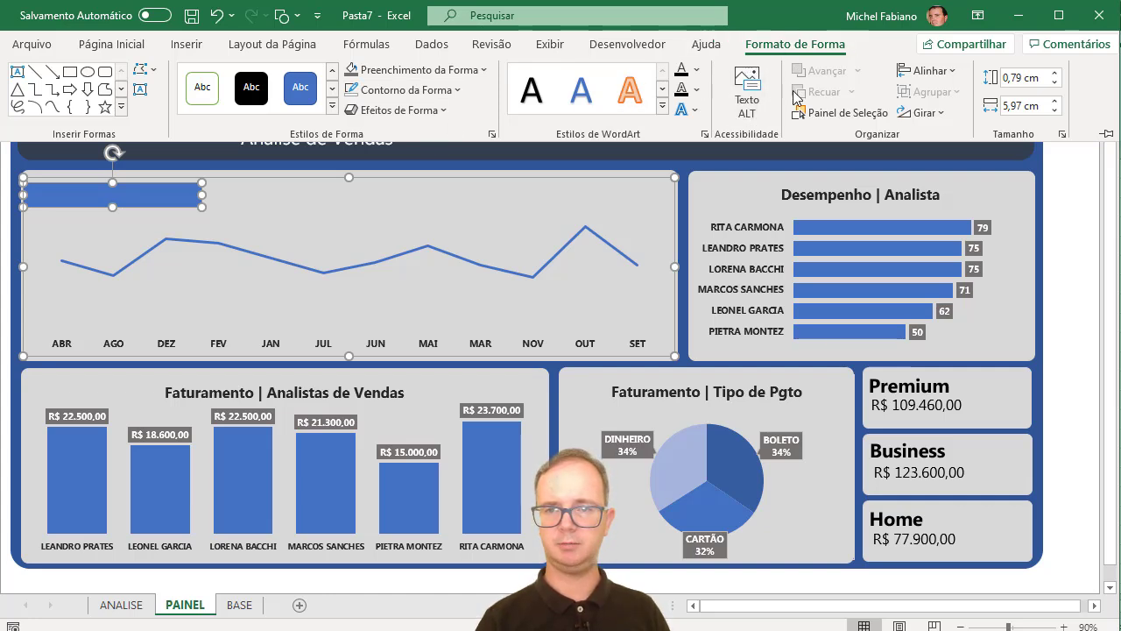
key(ctrl+F1)
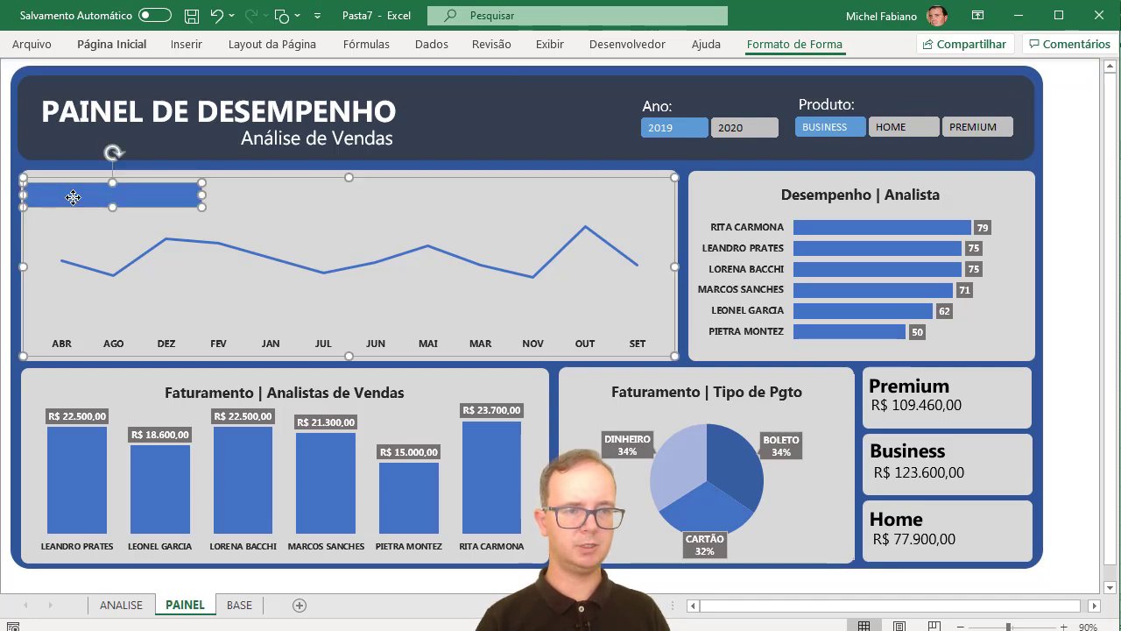
click(803, 46)
click(807, 48)
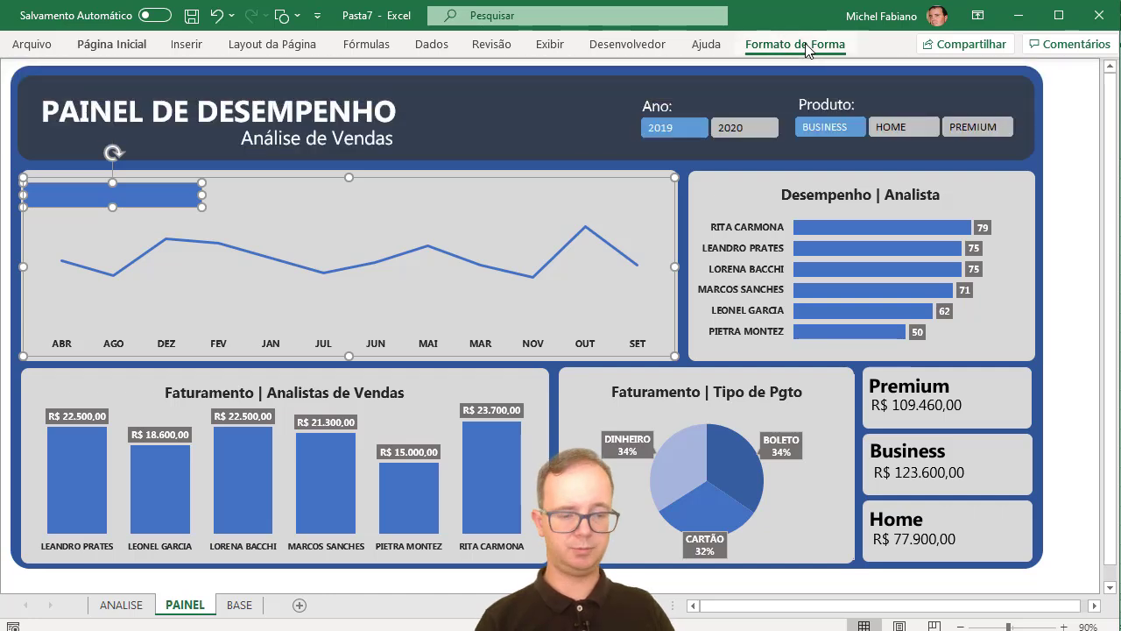
key(Delete)
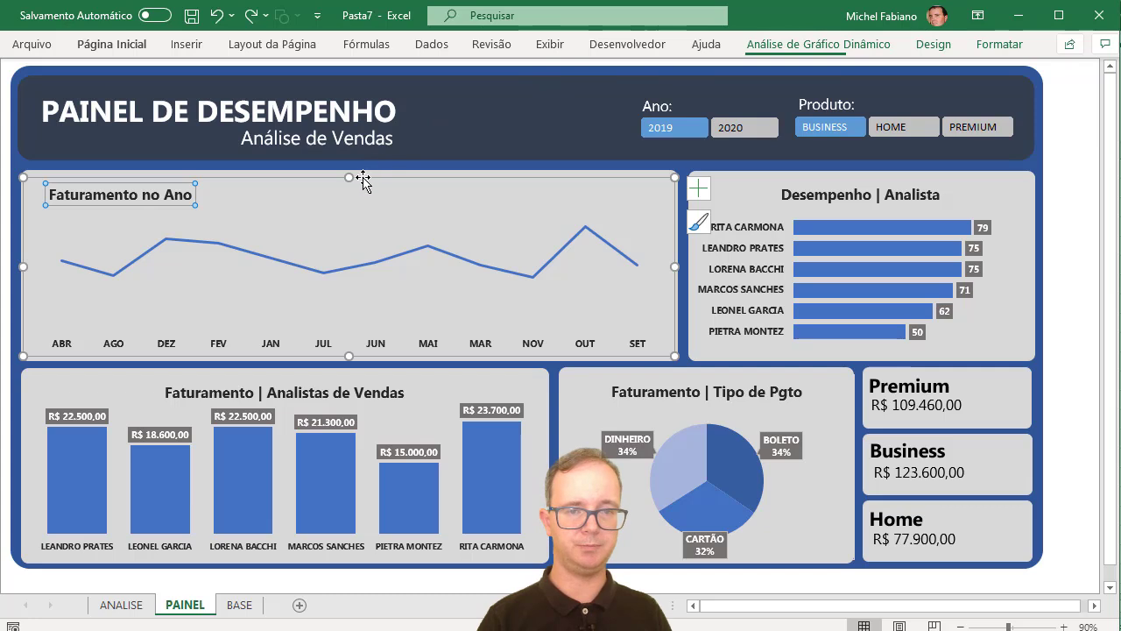
- Lower the line chart's top edge and draw a banner rectangle at the panel's top-left
drag(349, 177, 349, 209)
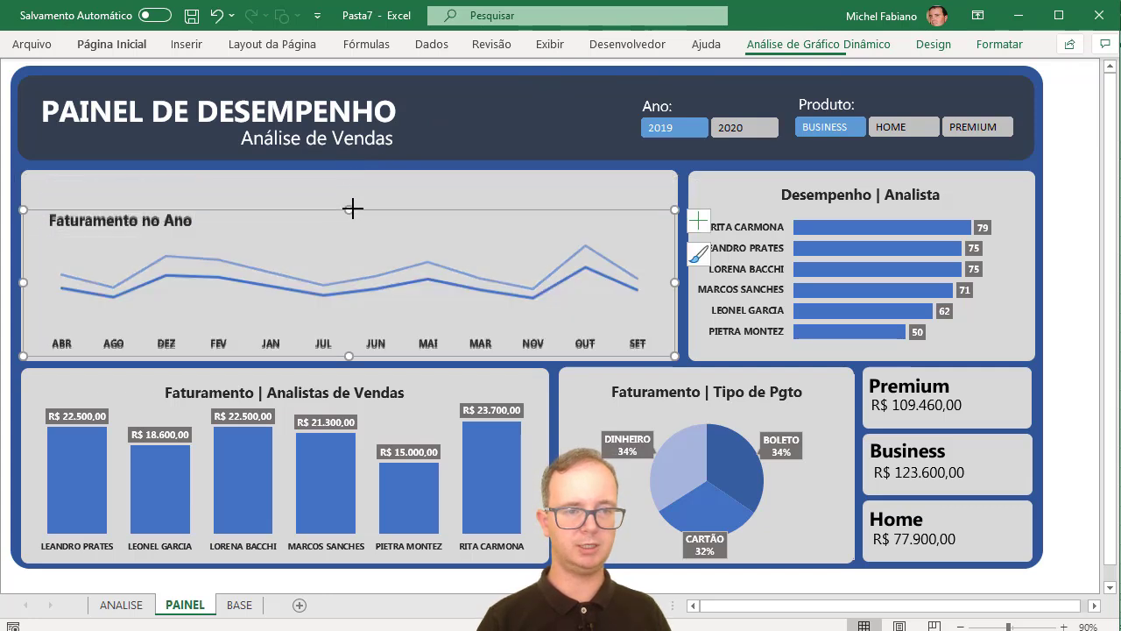
click(323, 193)
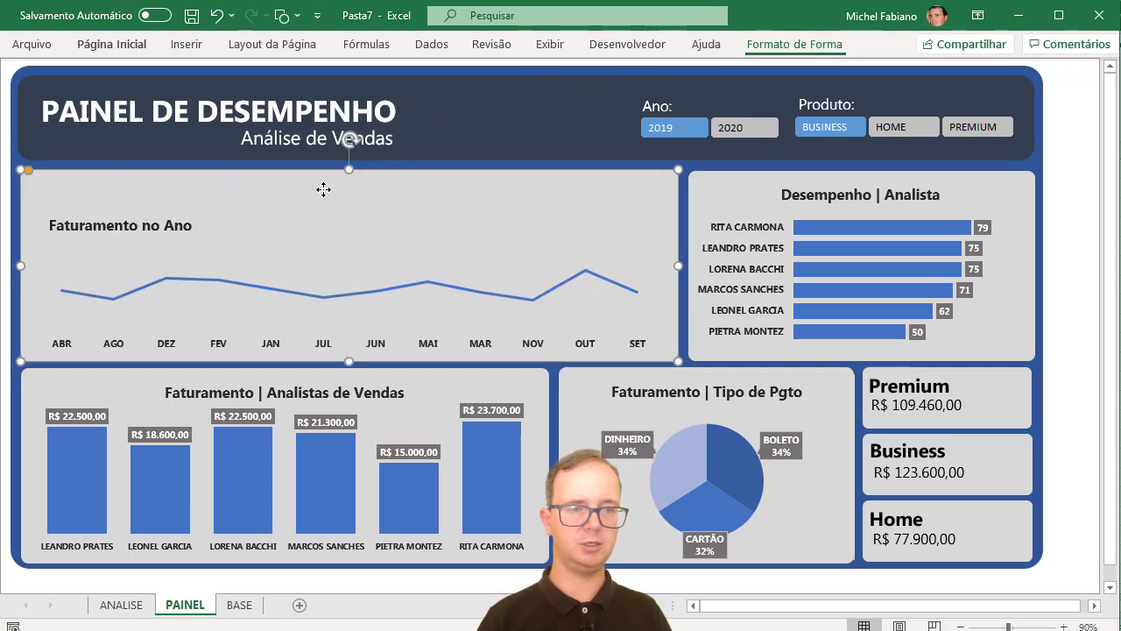
click(184, 44)
click(232, 105)
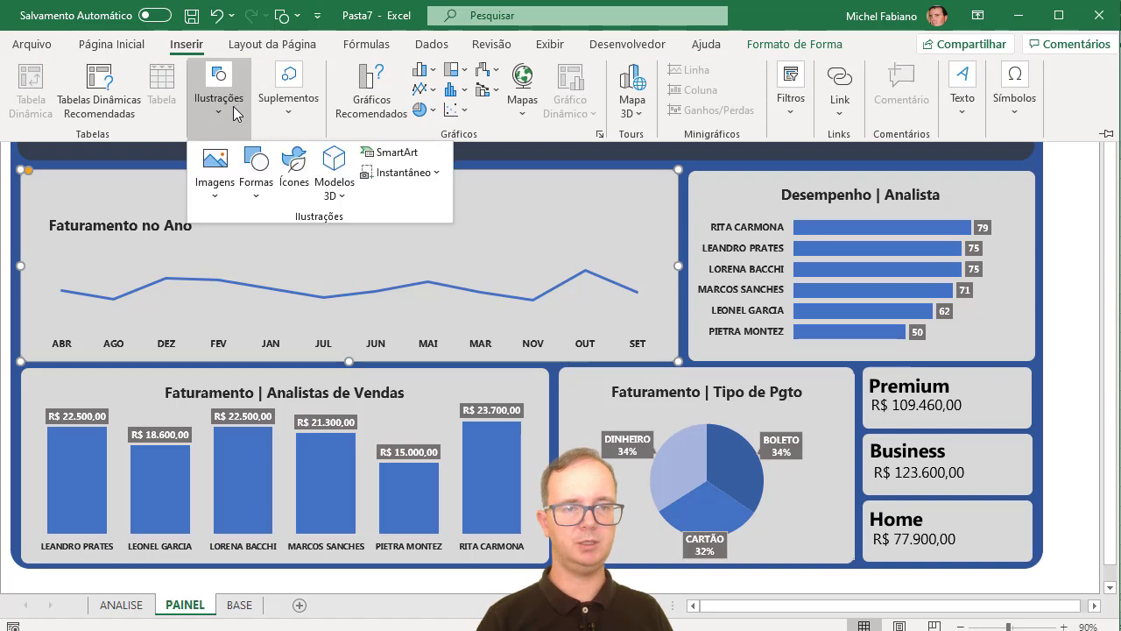
click(260, 188)
click(300, 241)
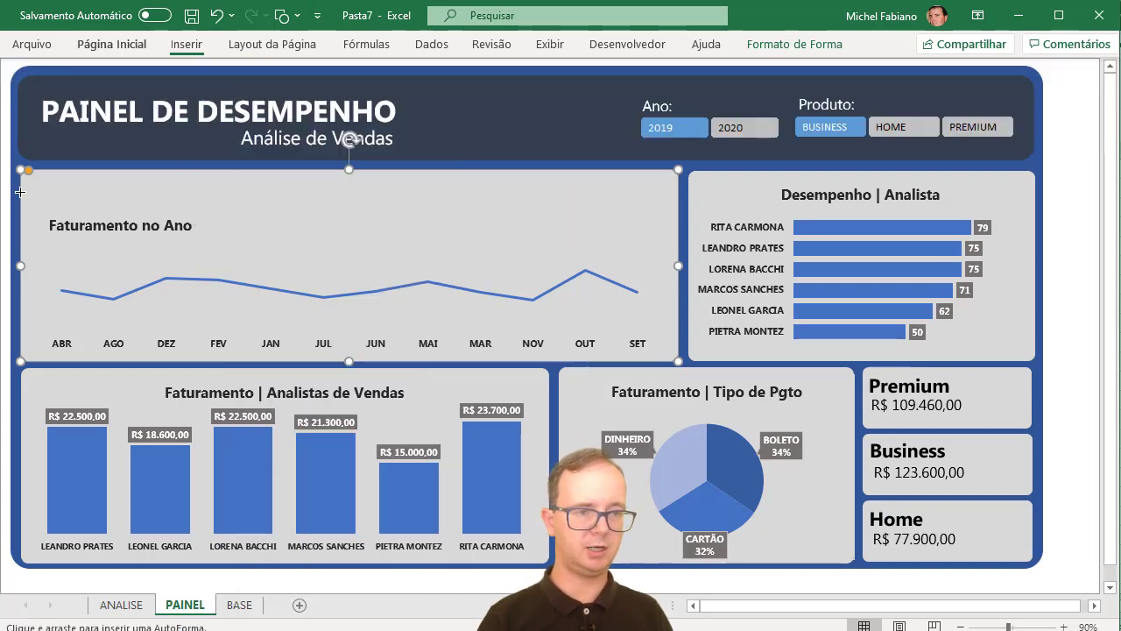
mouse_move(21, 188)
mouse_down()
mouse_move(253, 212)
mouse_move(241, 212)
mouse_up()
- Send the banner rectangle behind the chart with Recuar and stretch the chart back over it
click(796, 51)
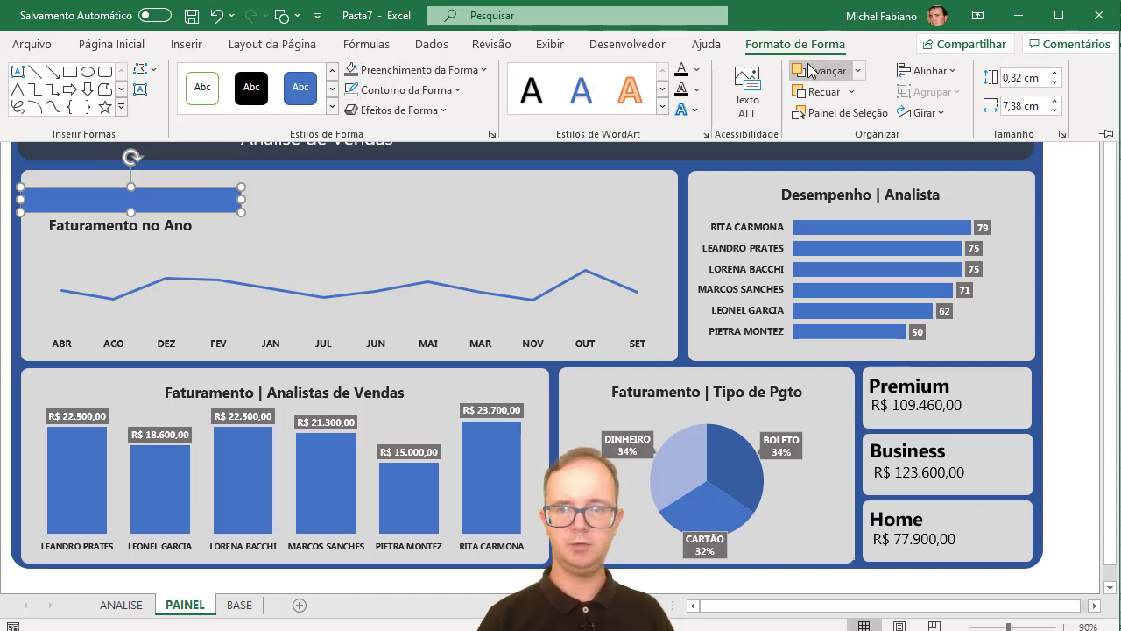
click(802, 92)
click(801, 92)
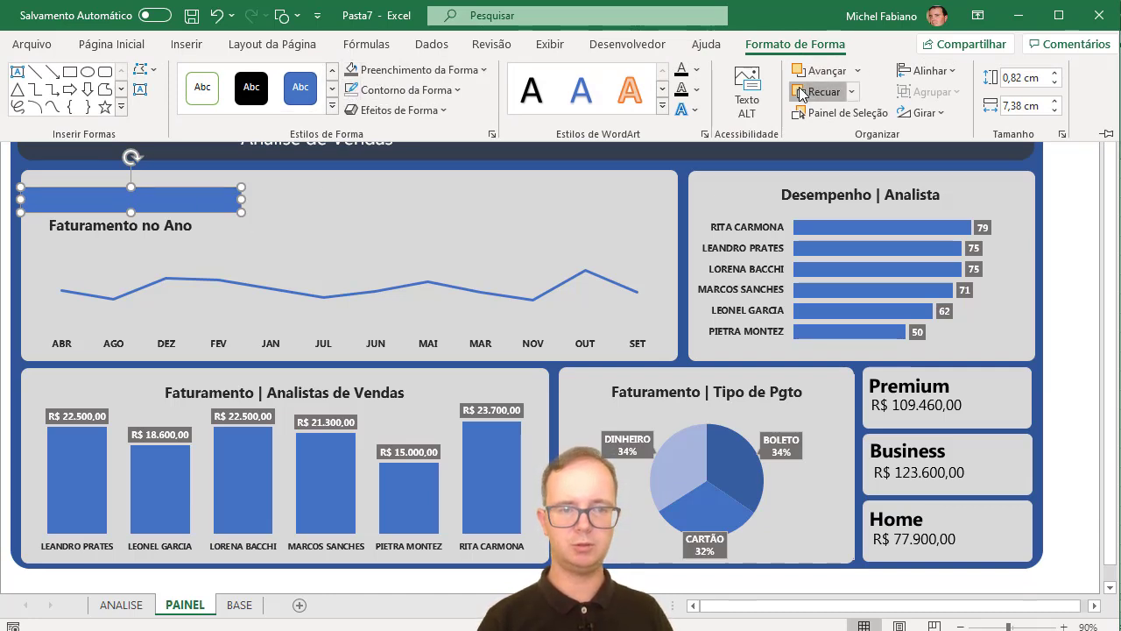
click(801, 92)
click(802, 92)
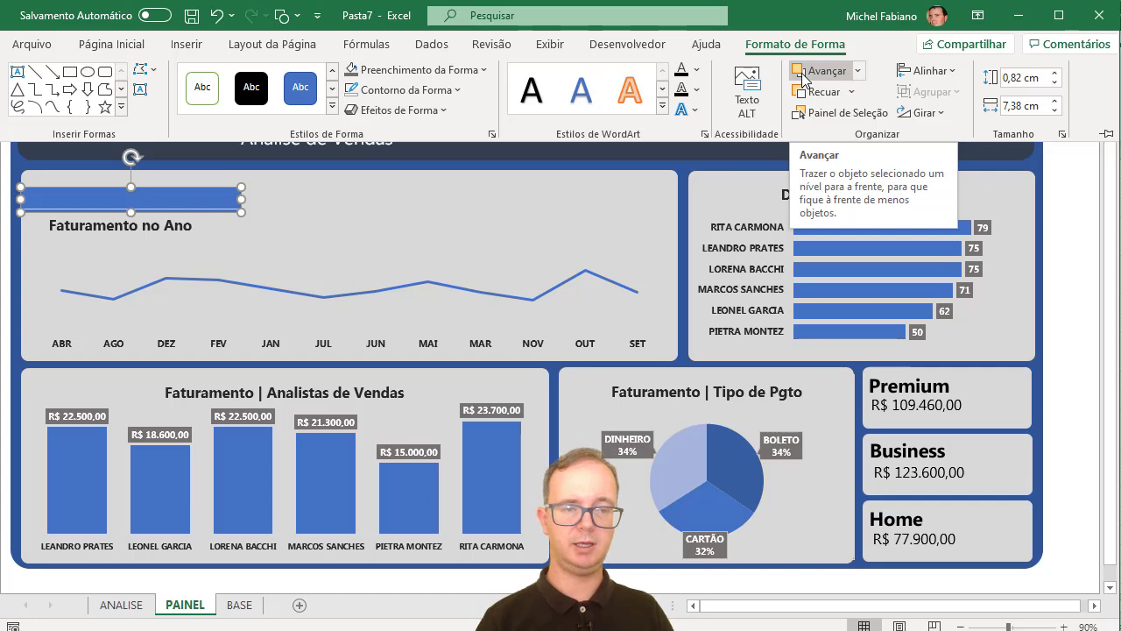
key(ctrl+F1)
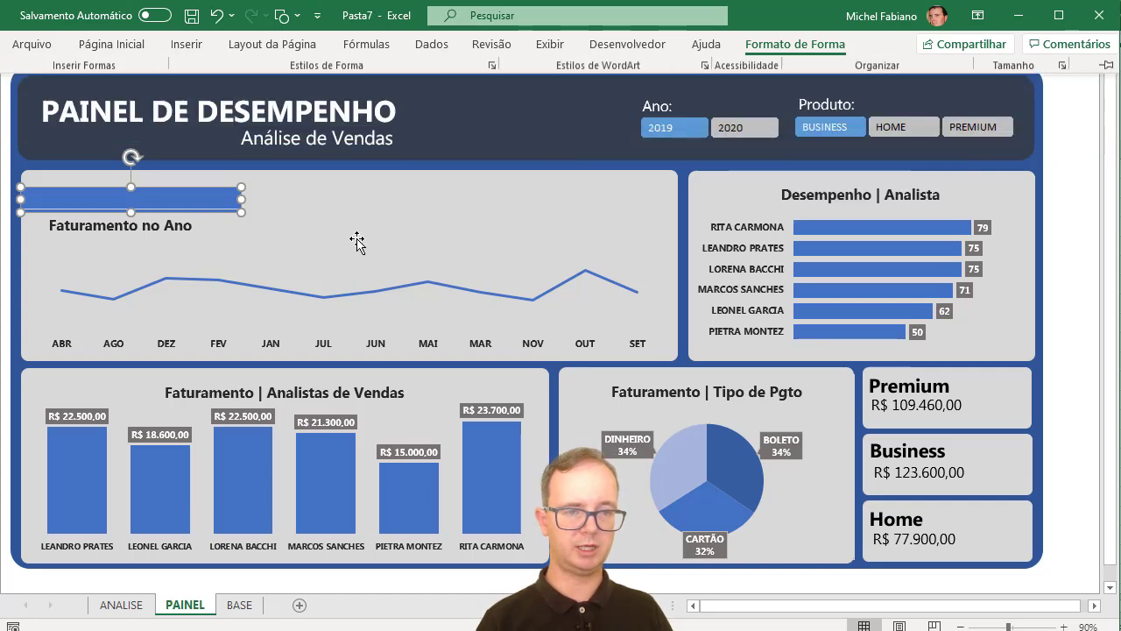
click(329, 261)
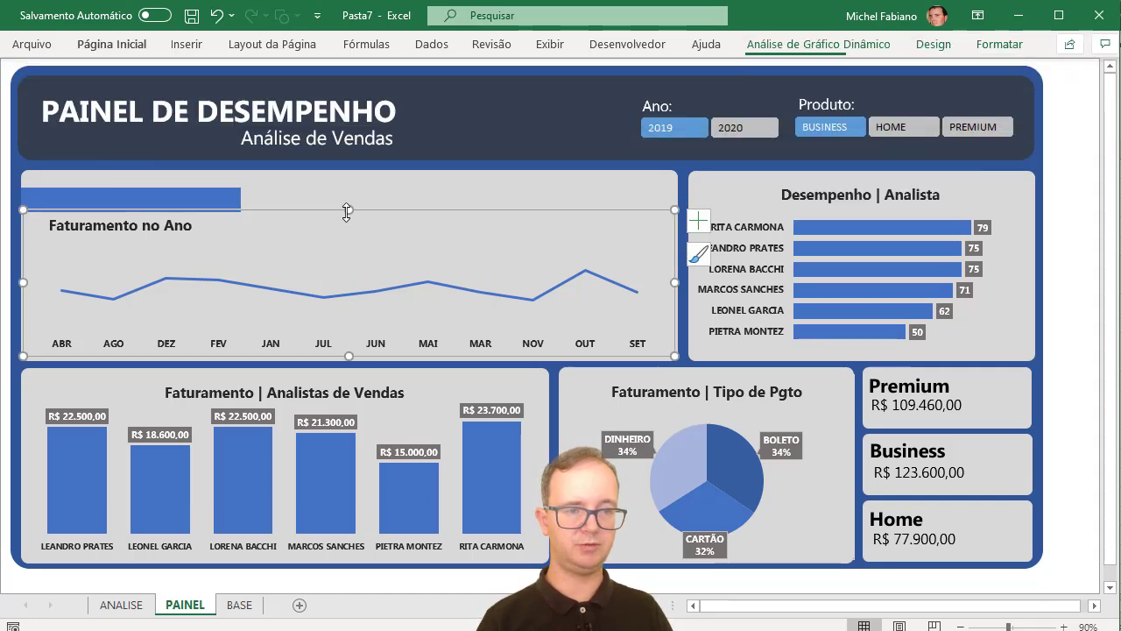
drag(349, 209, 346, 183)
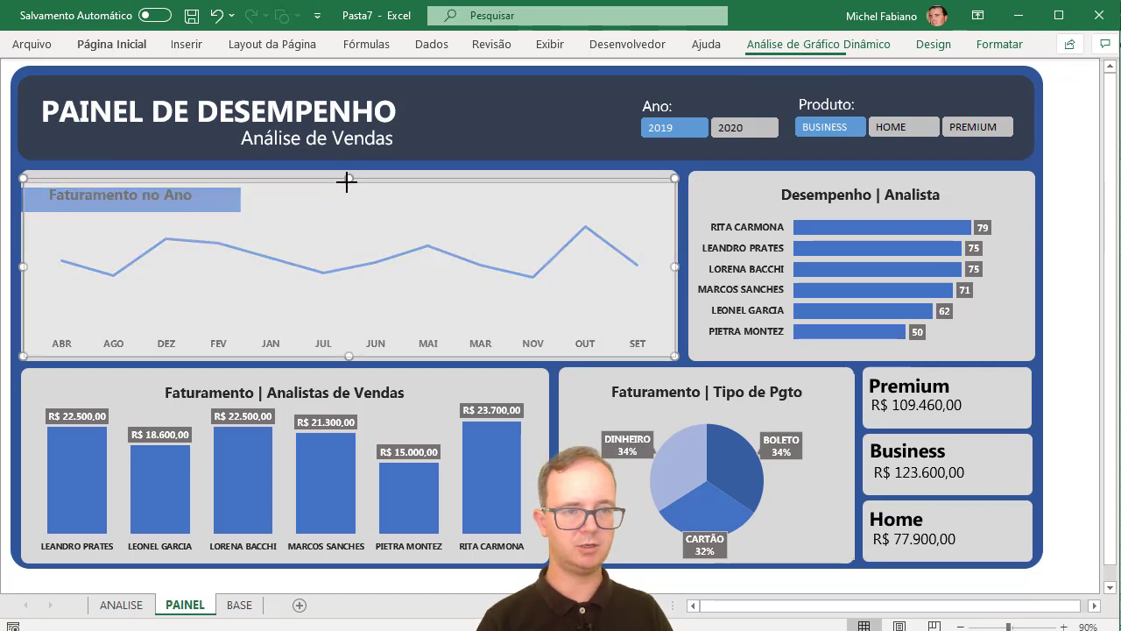
- Make the Faturamento no Ano chart title font white and check the result
click(137, 199)
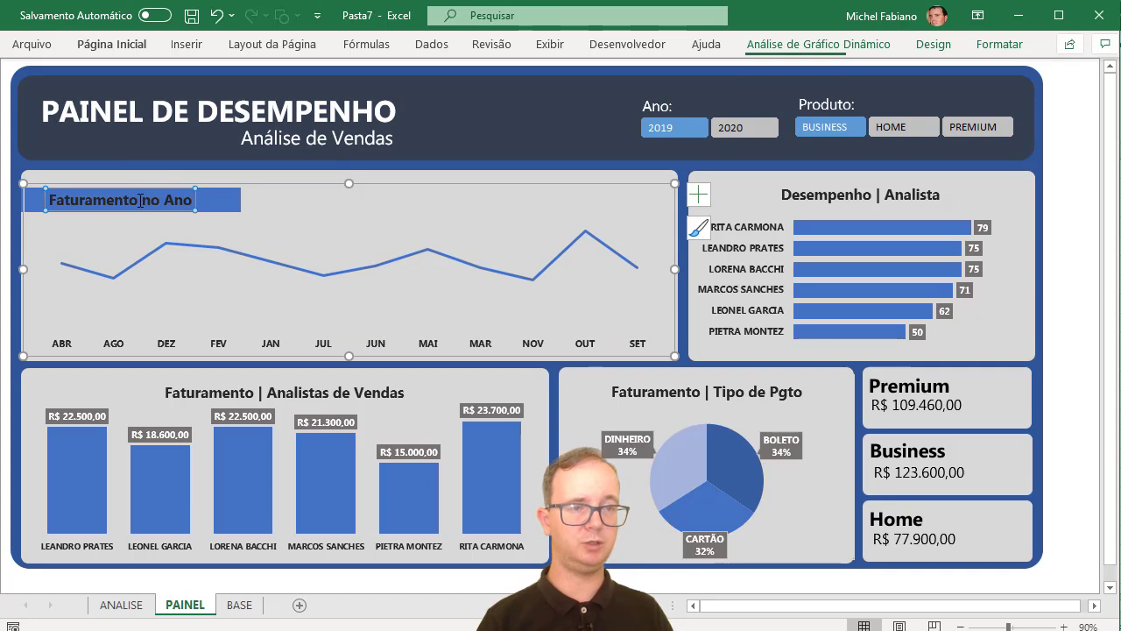
click(122, 48)
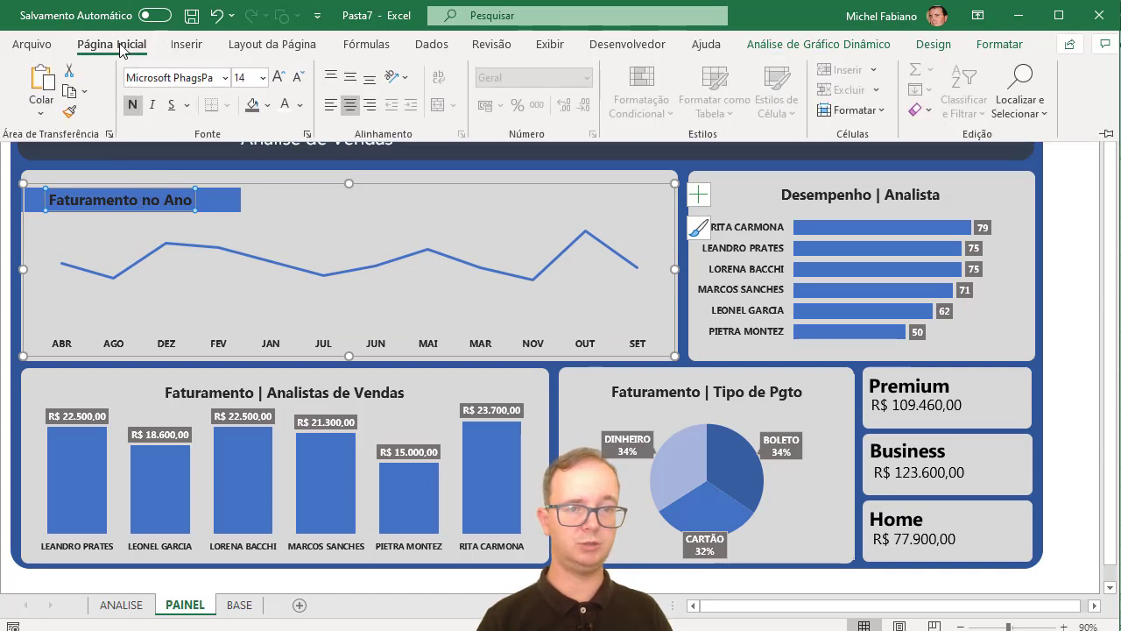
click(284, 112)
click(15, 302)
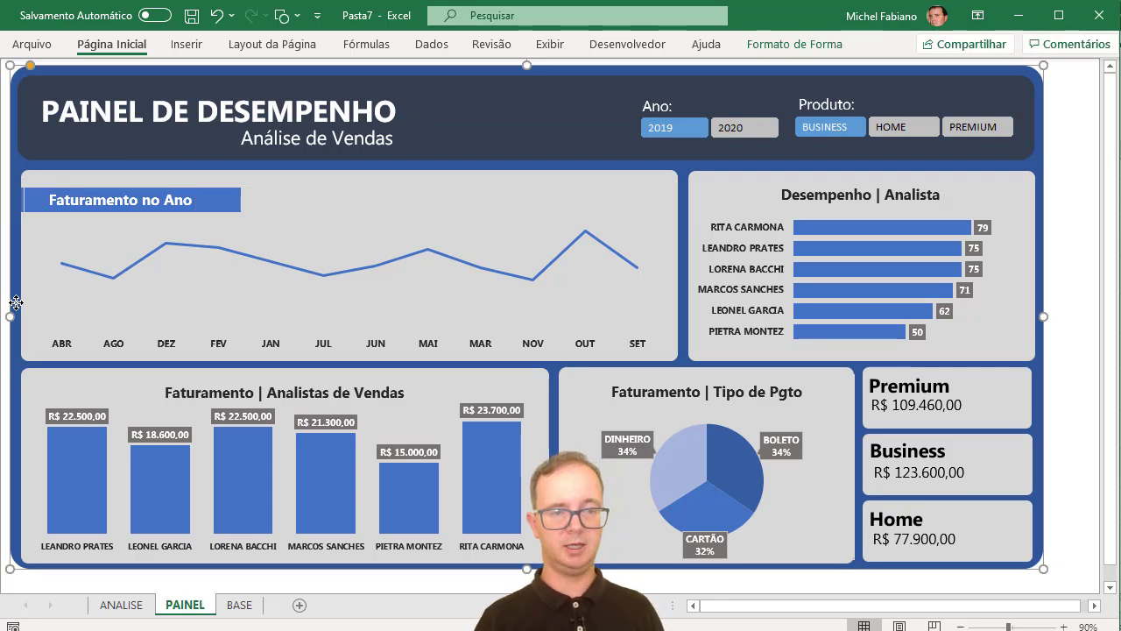
click(289, 209)
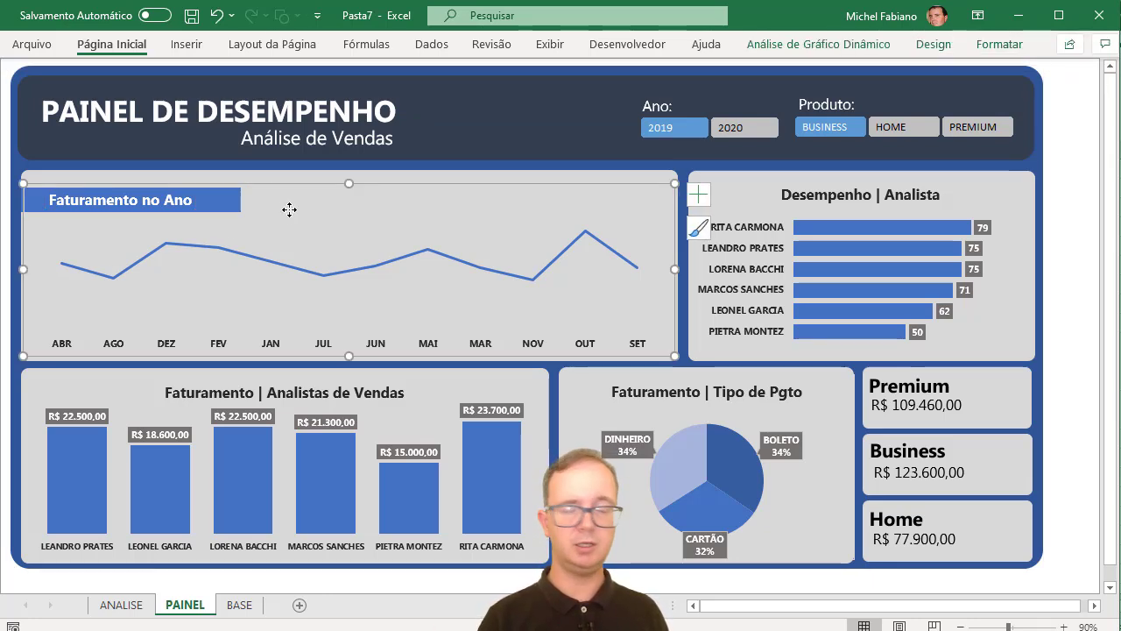
click(937, 44)
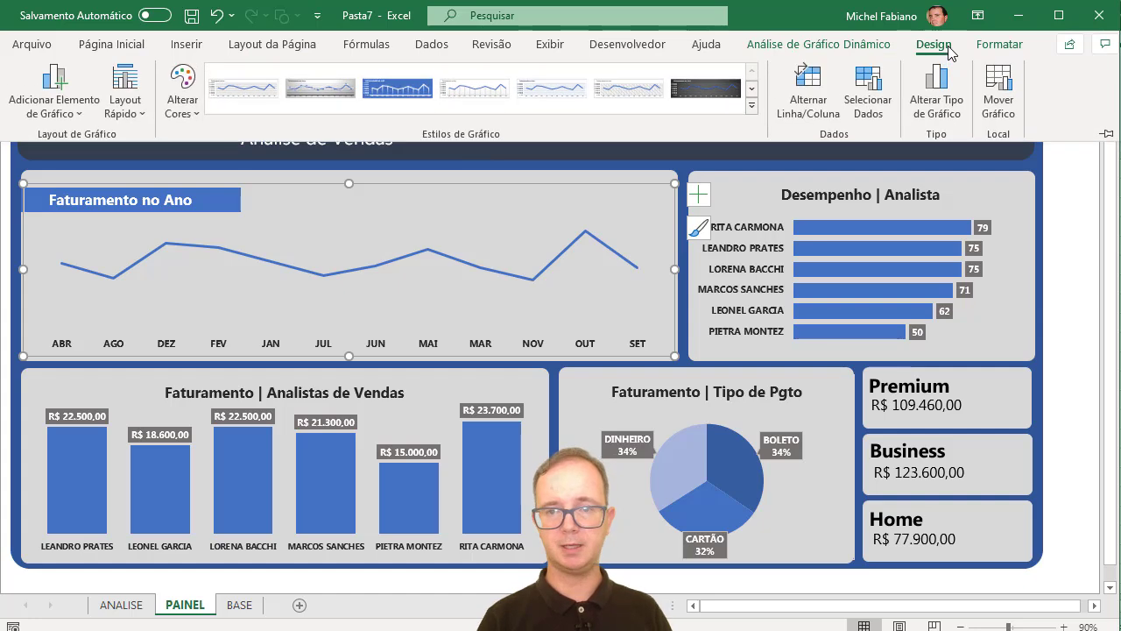
click(999, 45)
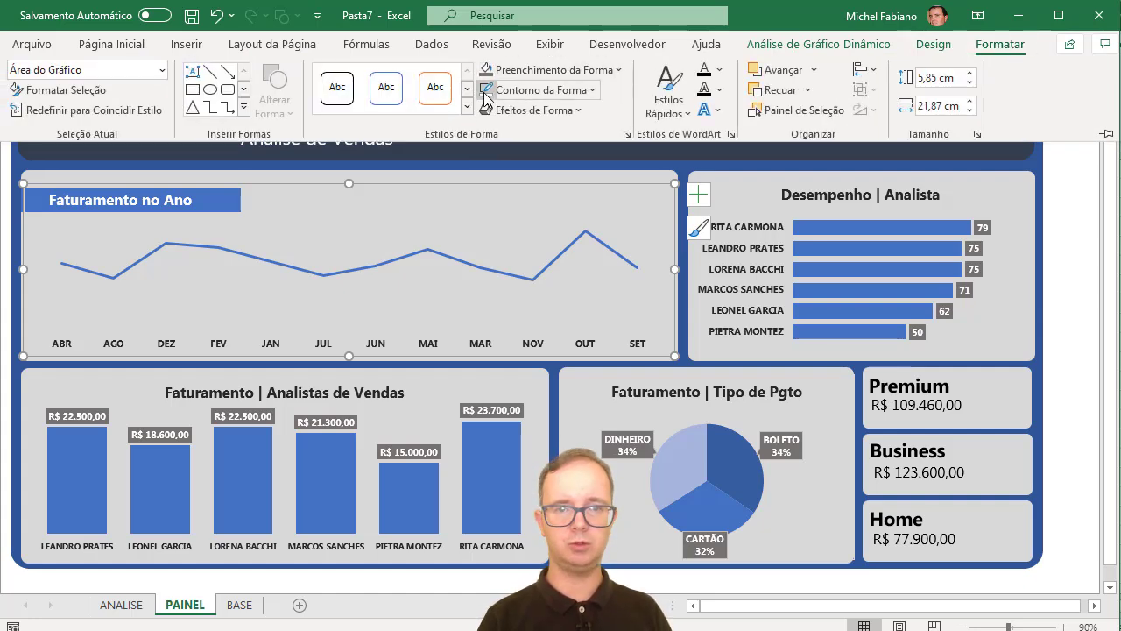
click(15, 302)
click(16, 300)
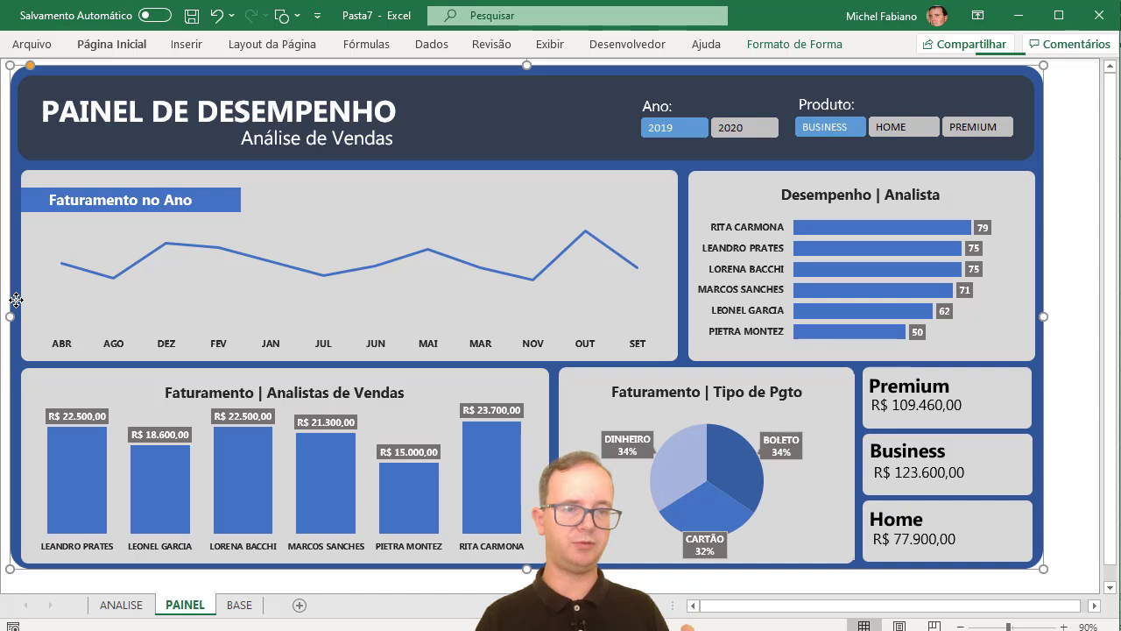
click(48, 259)
- Shift the line chart's plot area right and place blue banner copies over the bar and pie chart titles
drag(35, 262, 76, 260)
click(36, 206)
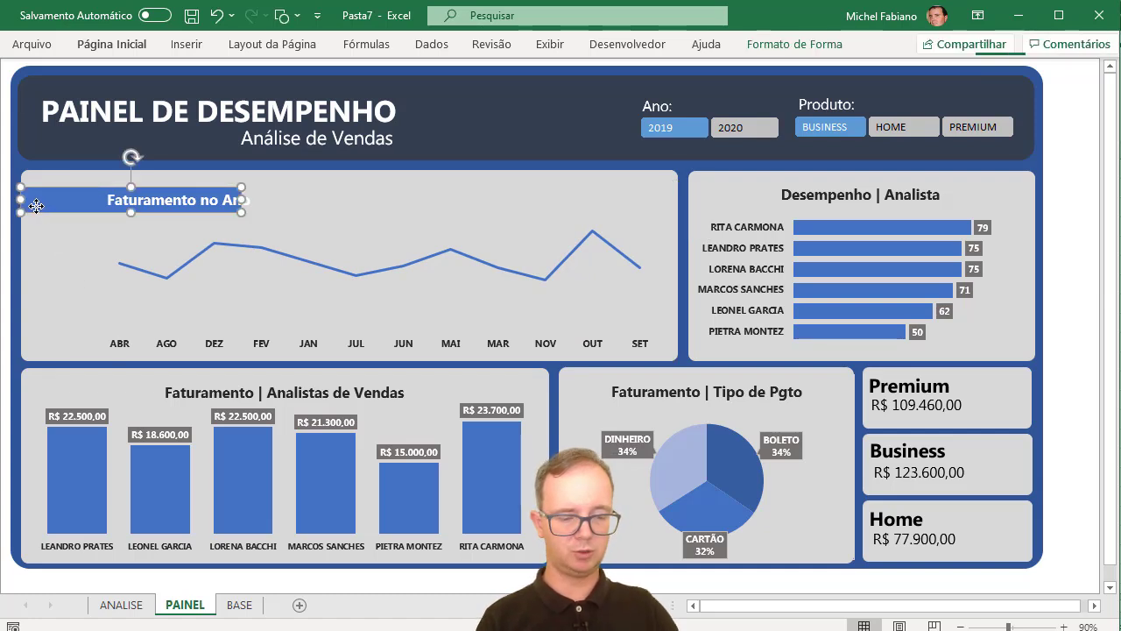
mouse_move(36, 205)
mouse_down()
mouse_move(48, 218)
mouse_move(52, 392)
mouse_up()
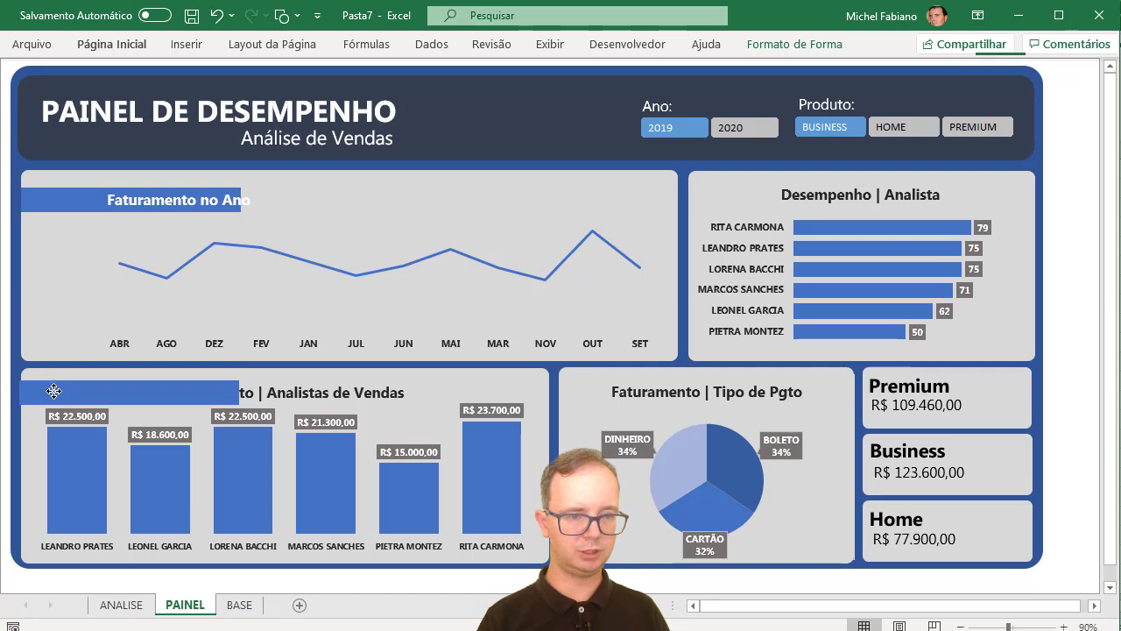
drag(53, 392, 53, 390)
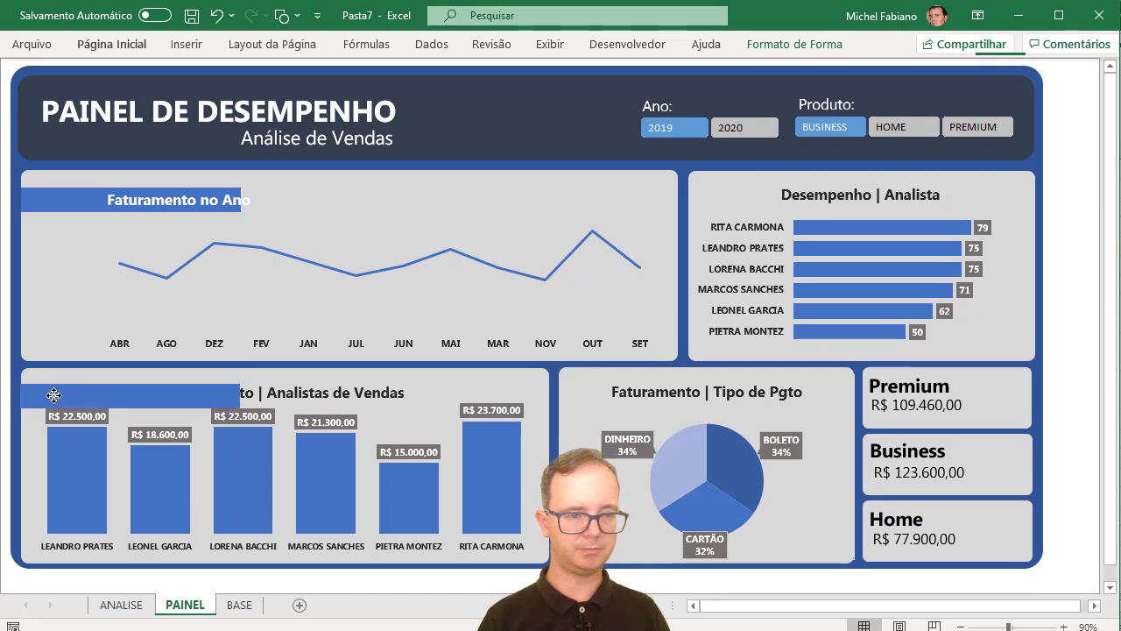
mouse_move(53, 391)
mouse_down()
mouse_move(70, 587)
mouse_move(637, 361)
mouse_move(608, 374)
mouse_up()
- Nudge the pie chart's title bar left and place a blue bar over the Desempenho | Analista title
key(ctrl+Left)
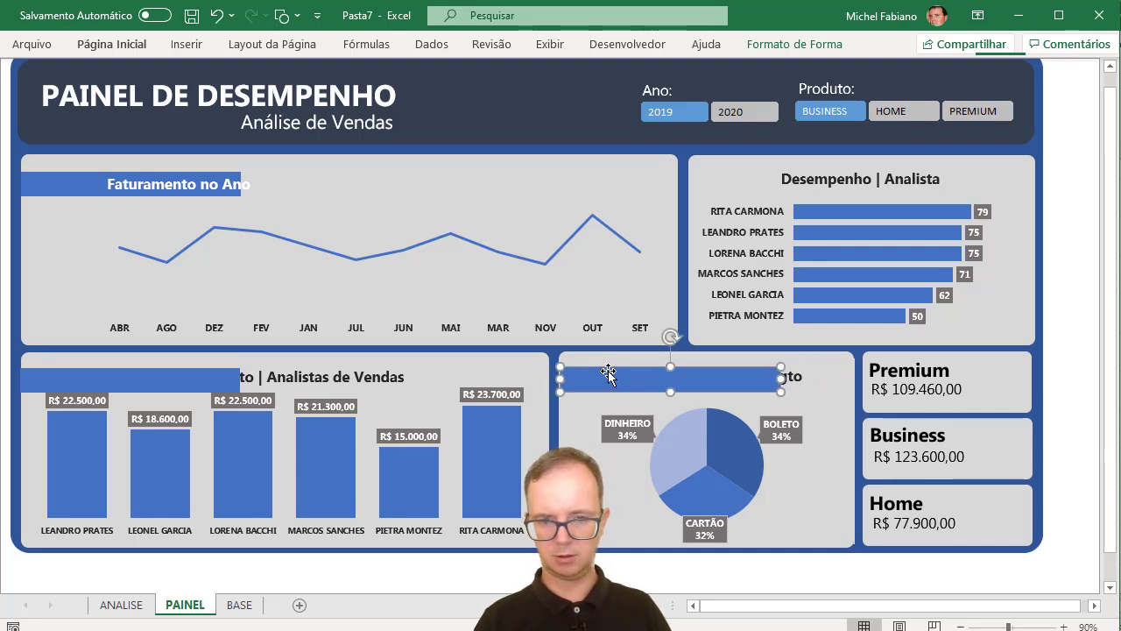
key(ctrl+Left)
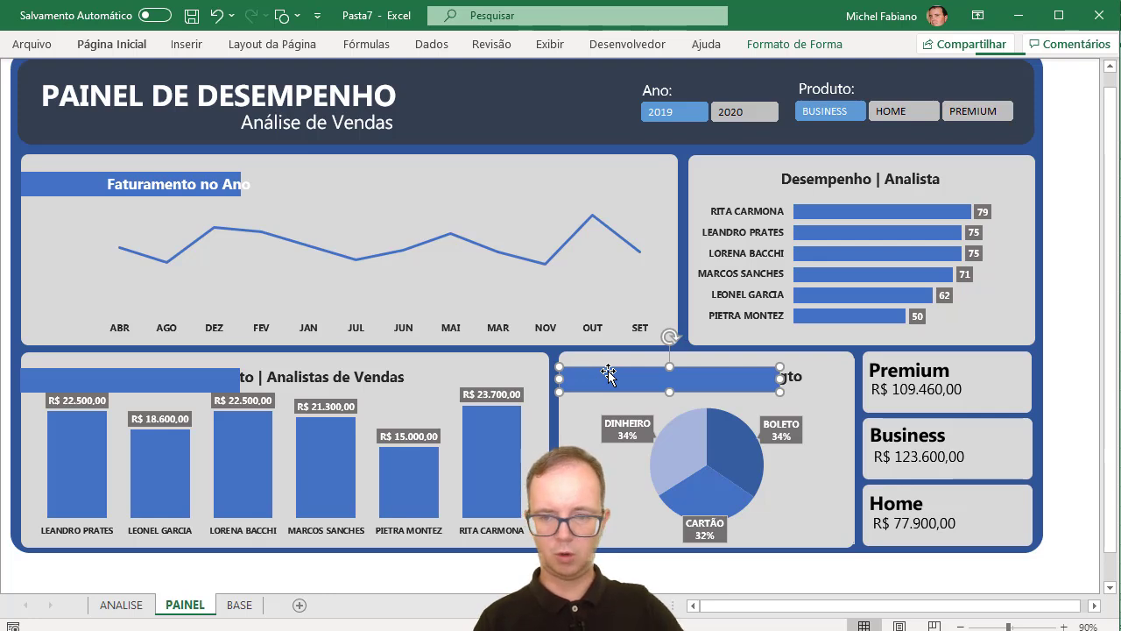
key(Escape)
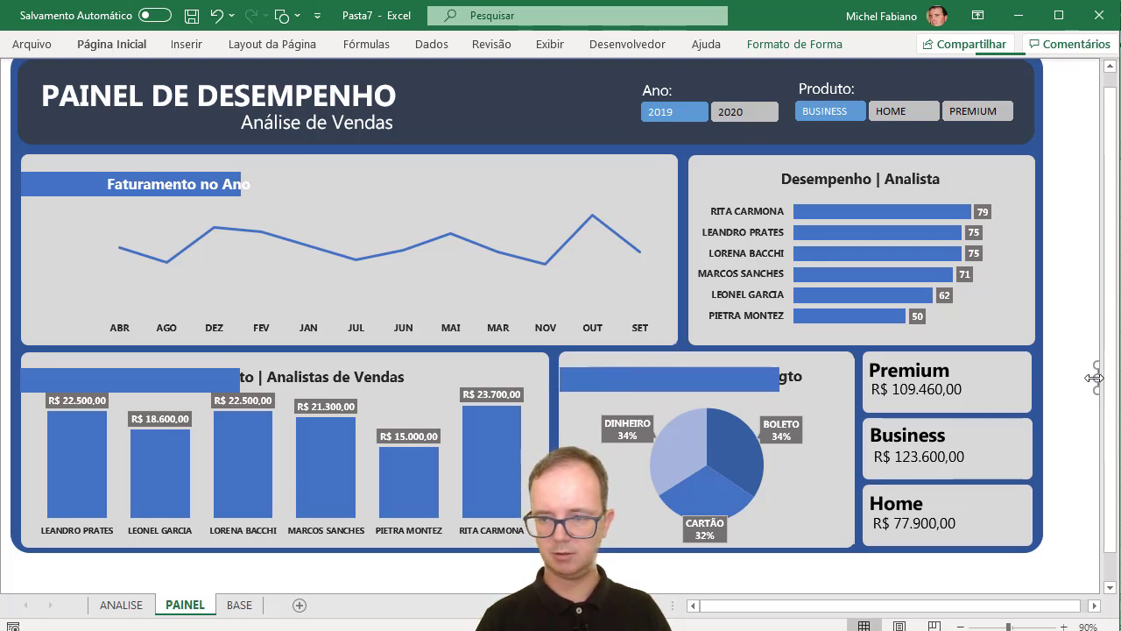
mouse_move(1094, 377)
mouse_down()
mouse_move(797, 397)
mouse_move(370, 222)
mouse_move(566, 215)
mouse_move(745, 182)
mouse_move(729, 173)
mouse_up()
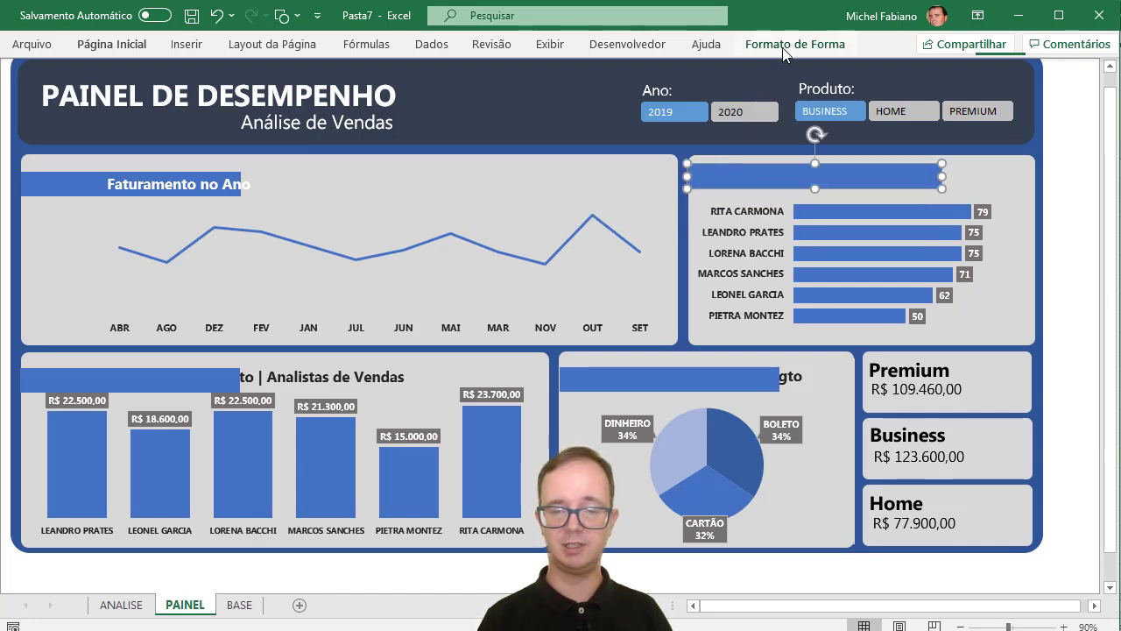
- Select all three blue title rectangles together and open their shape format options
click(590, 388)
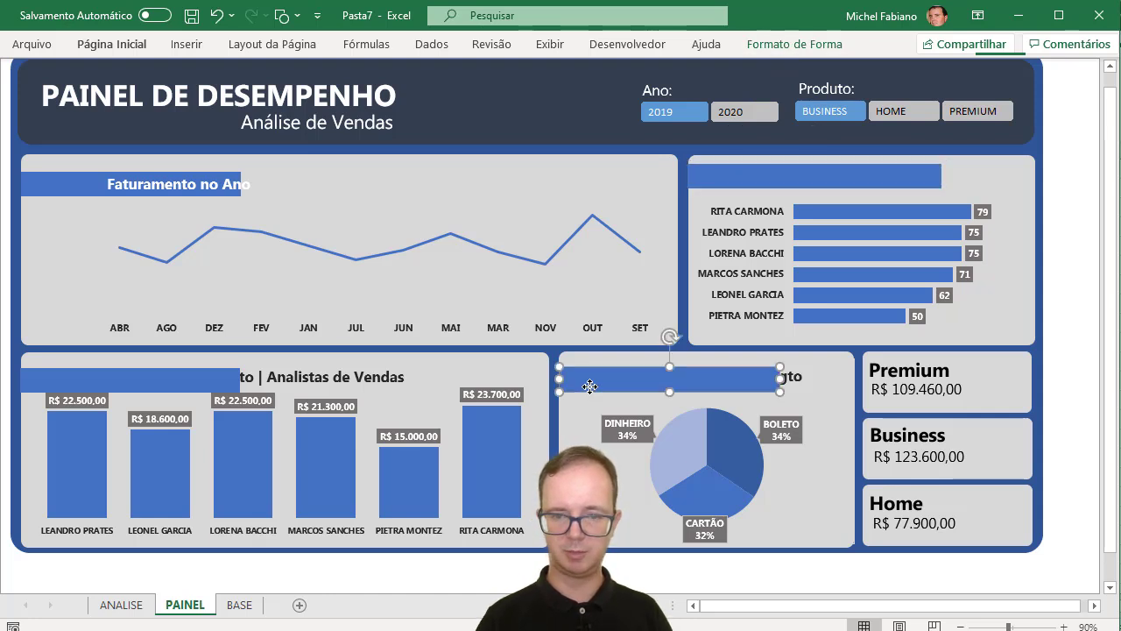
click(175, 386)
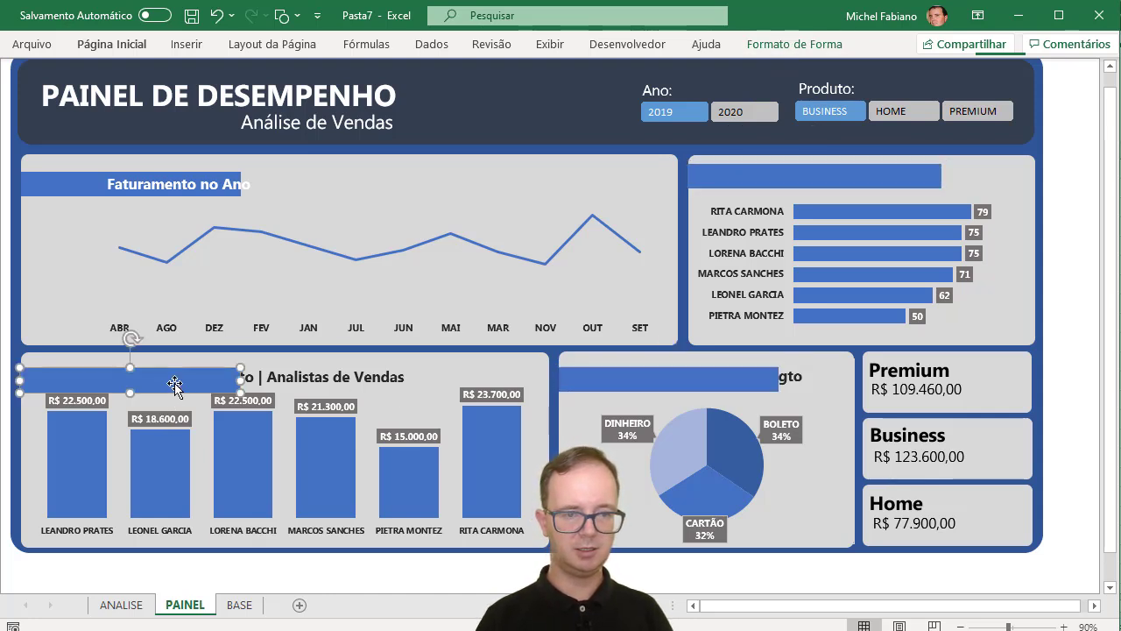
shift+click(633, 382)
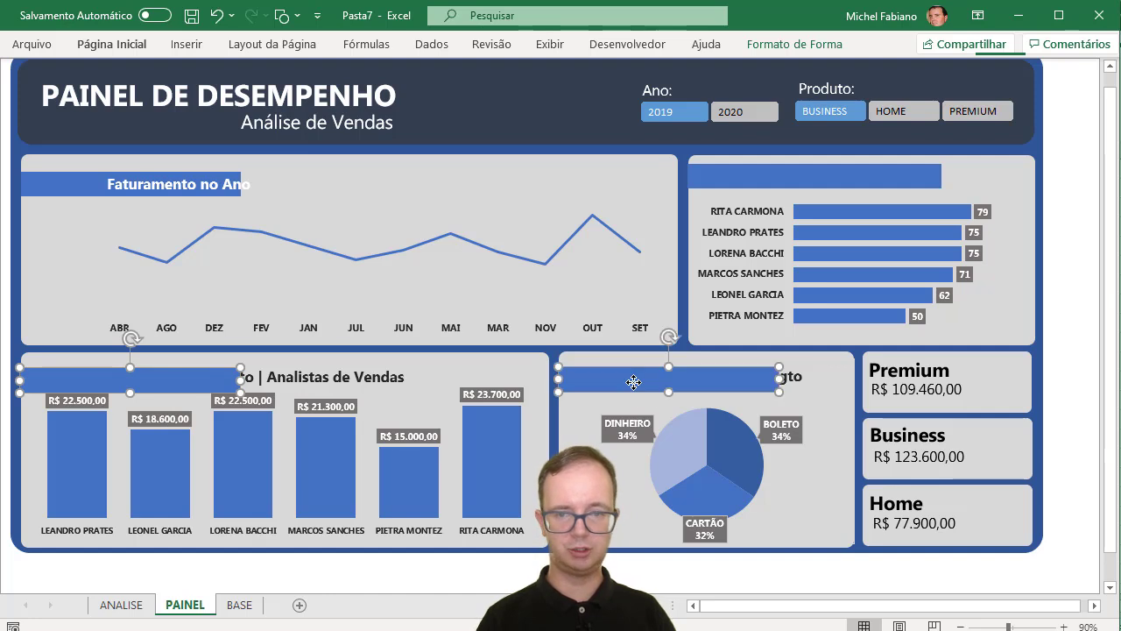
shift+click(826, 190)
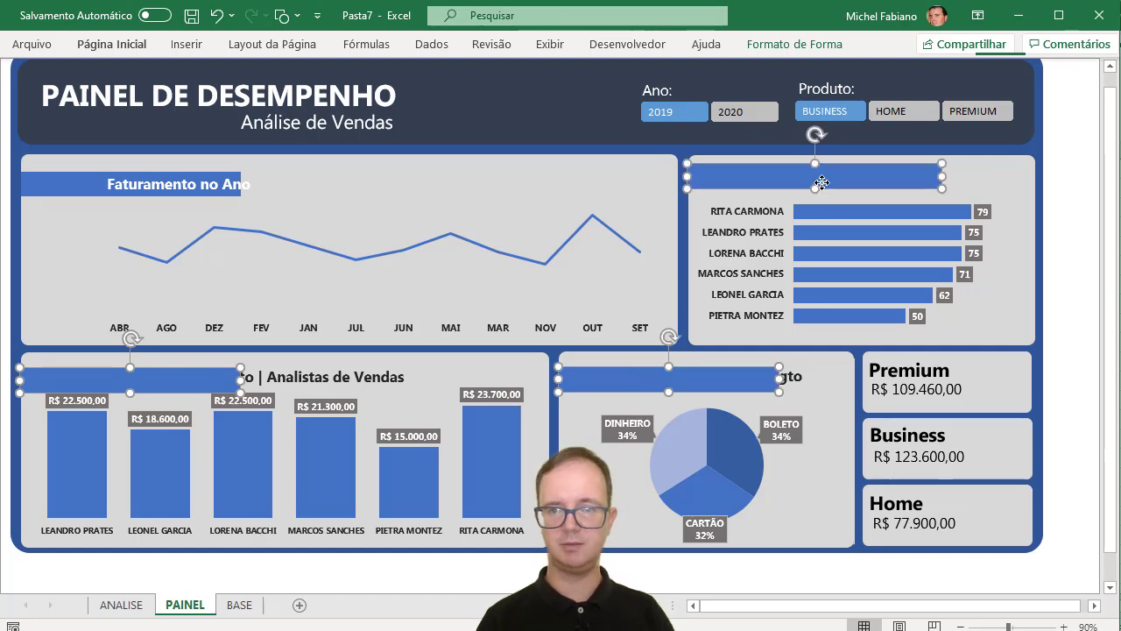
click(804, 45)
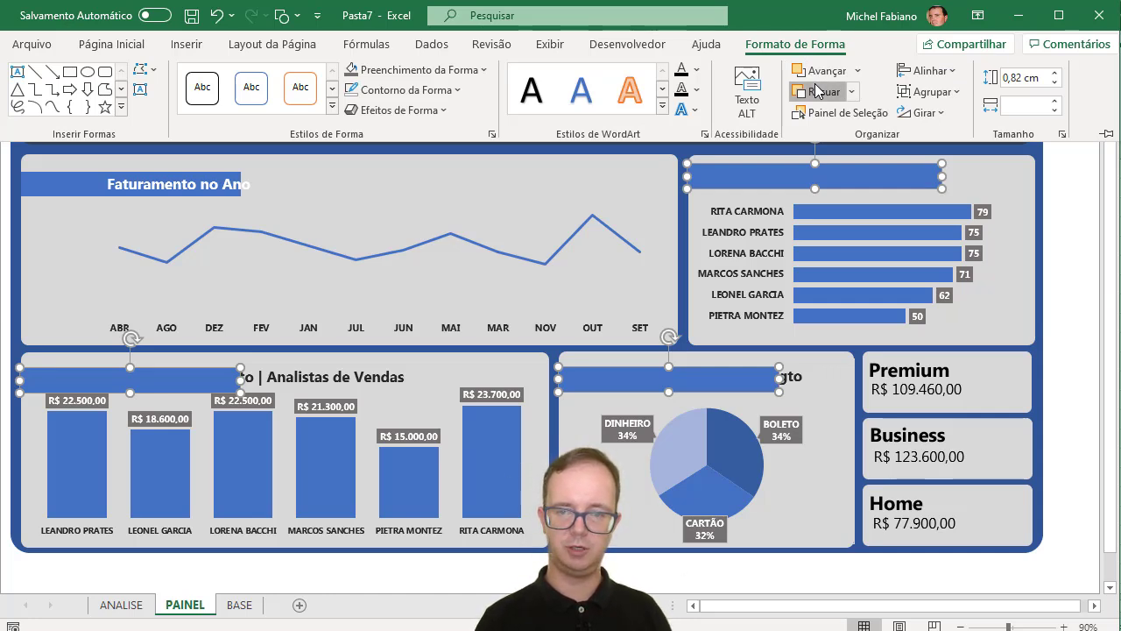
- Send the three blue title rectangles backward behind their chart titles with Recuar
click(818, 91)
click(817, 91)
click(817, 91)
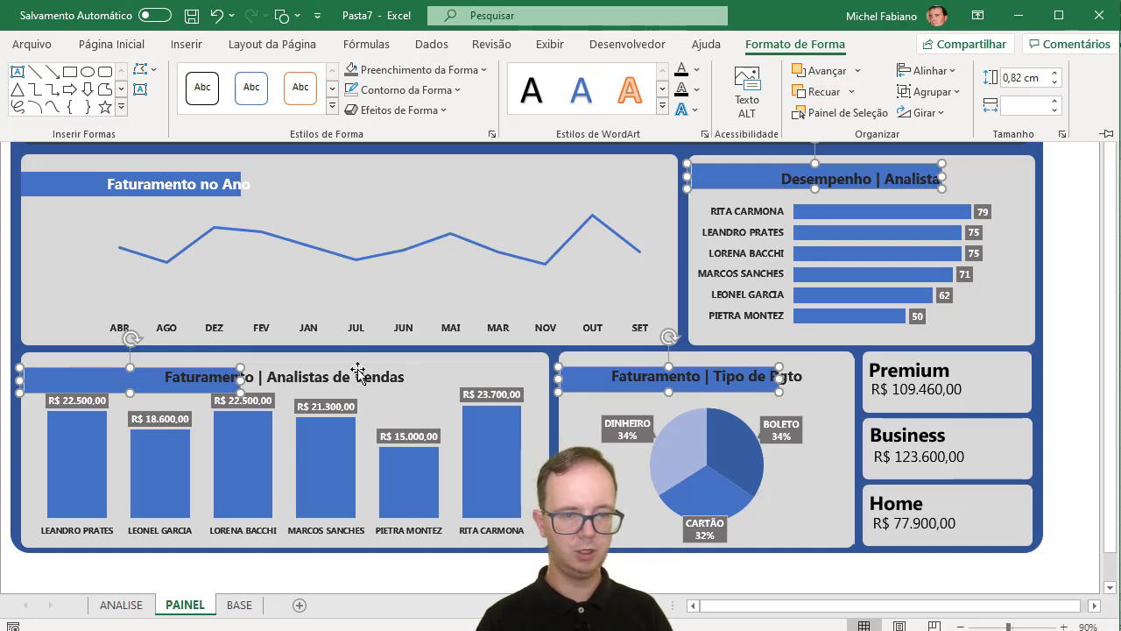
- Collapse the ribbon and move the Analistas de Vendas title left onto its blue bar
key(ctrl+F1)
click(361, 384)
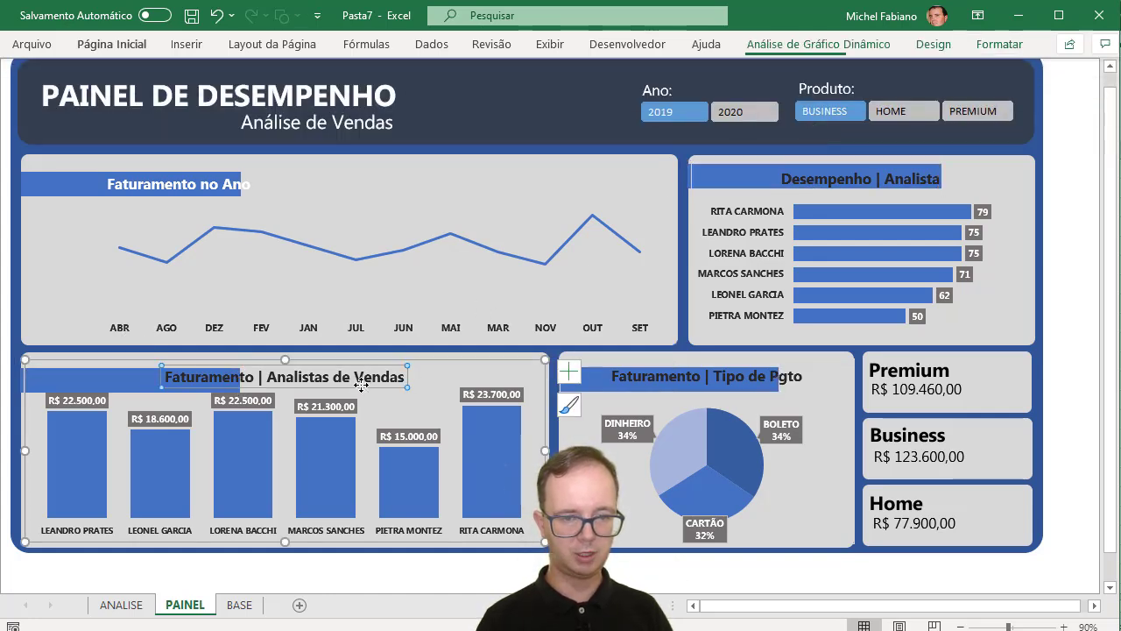
drag(361, 383, 273, 387)
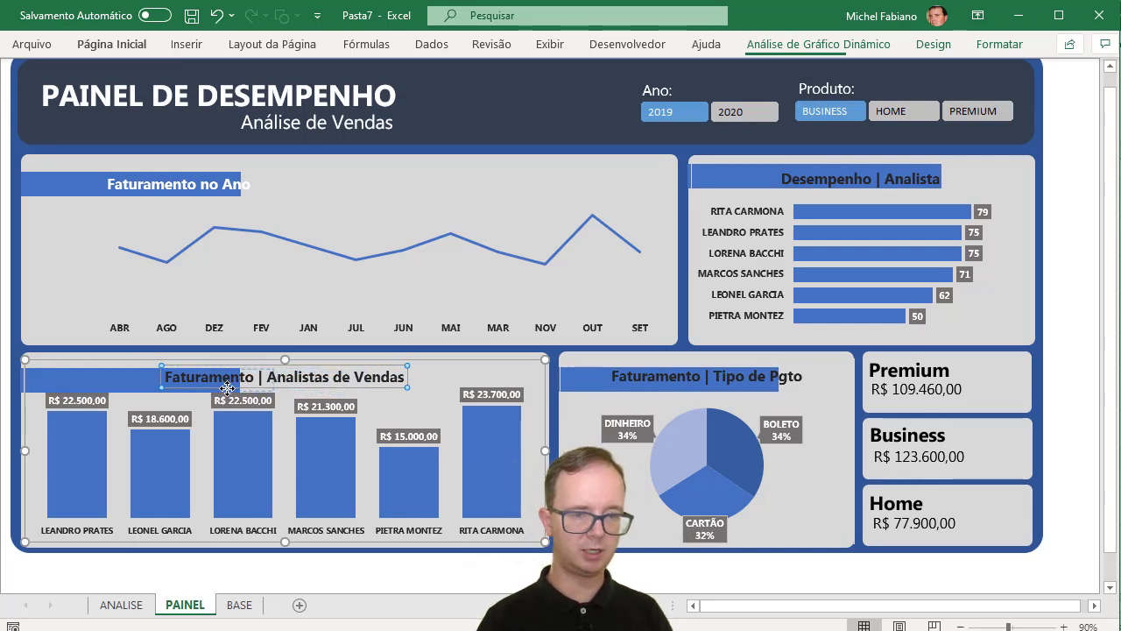
drag(227, 388, 227, 388)
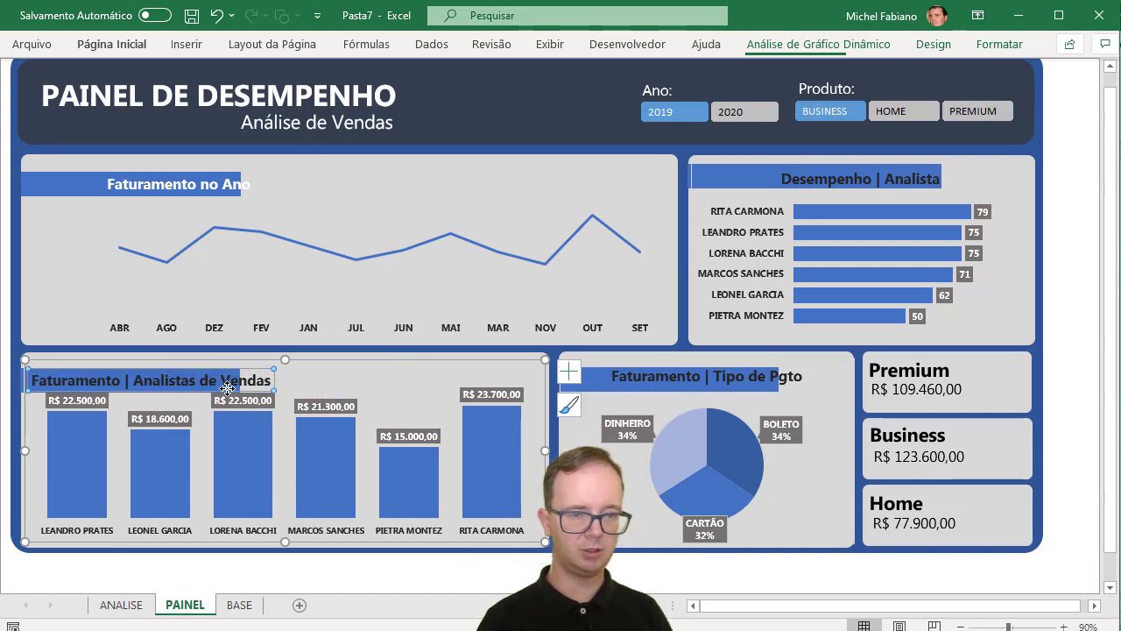
click(143, 44)
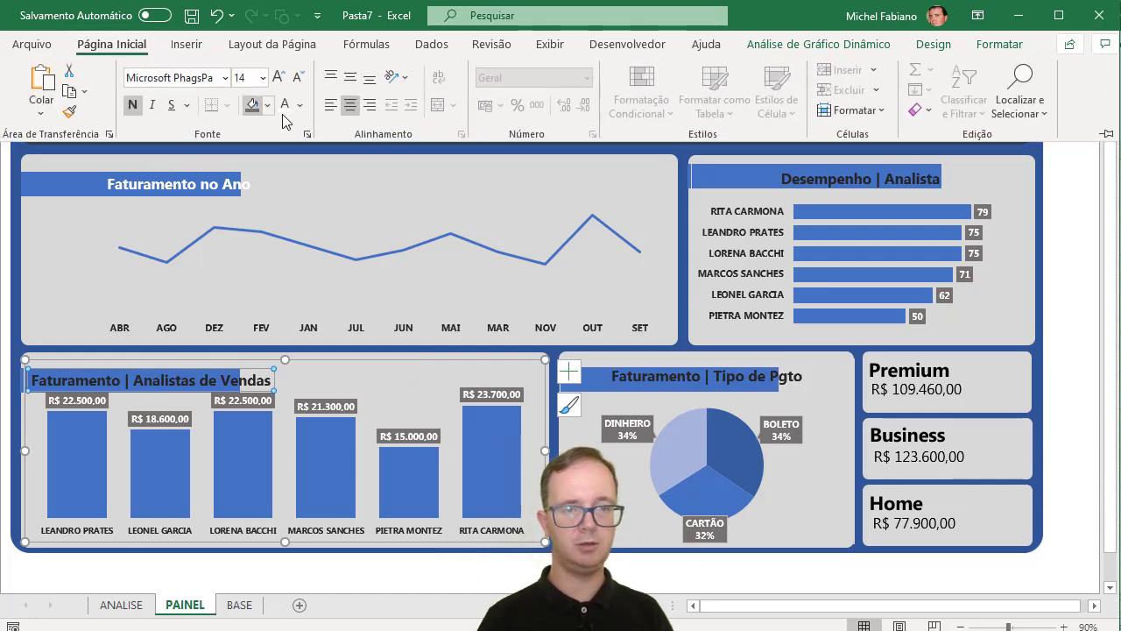
click(206, 184)
click(205, 184)
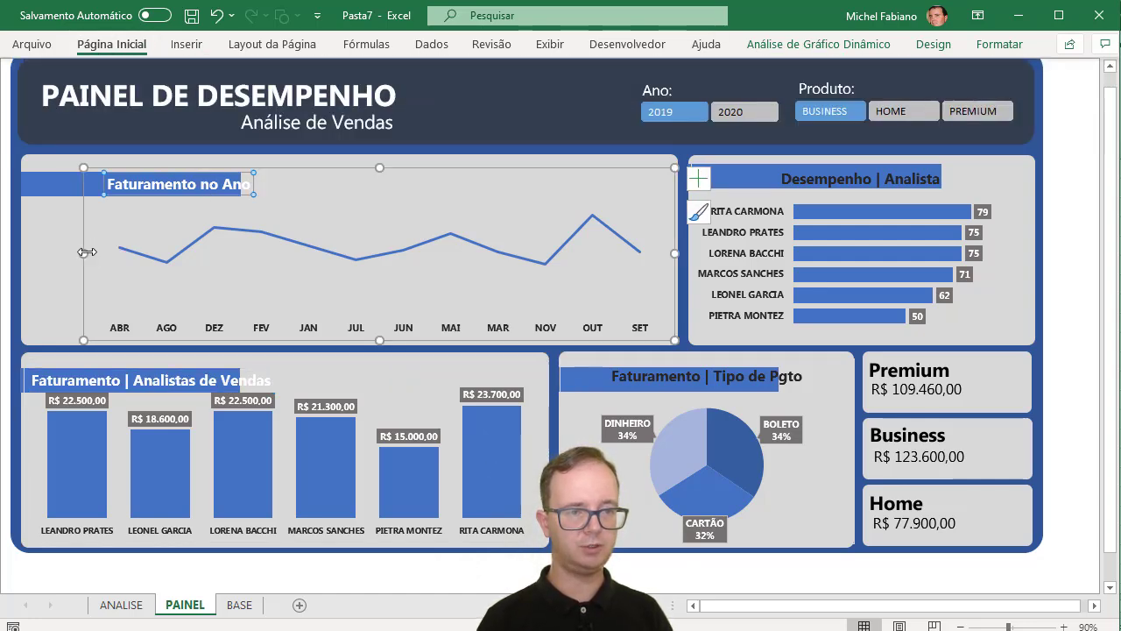
- Widen the Faturamento no Ano line chart out to the panel's left edge
drag(84, 252, 24, 247)
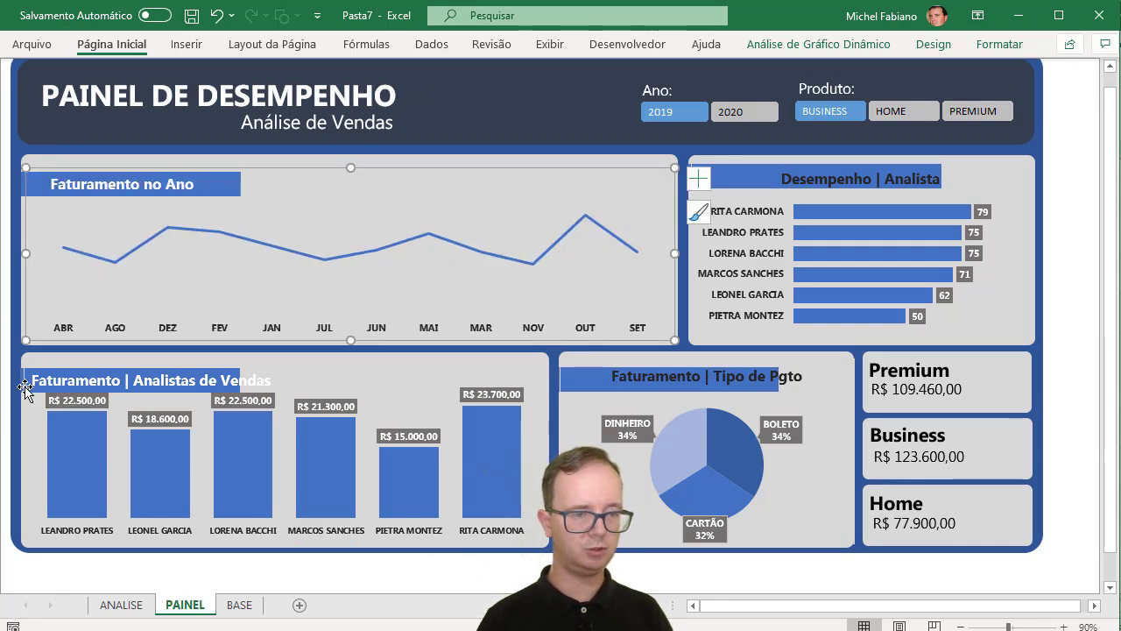
click(33, 418)
click(33, 419)
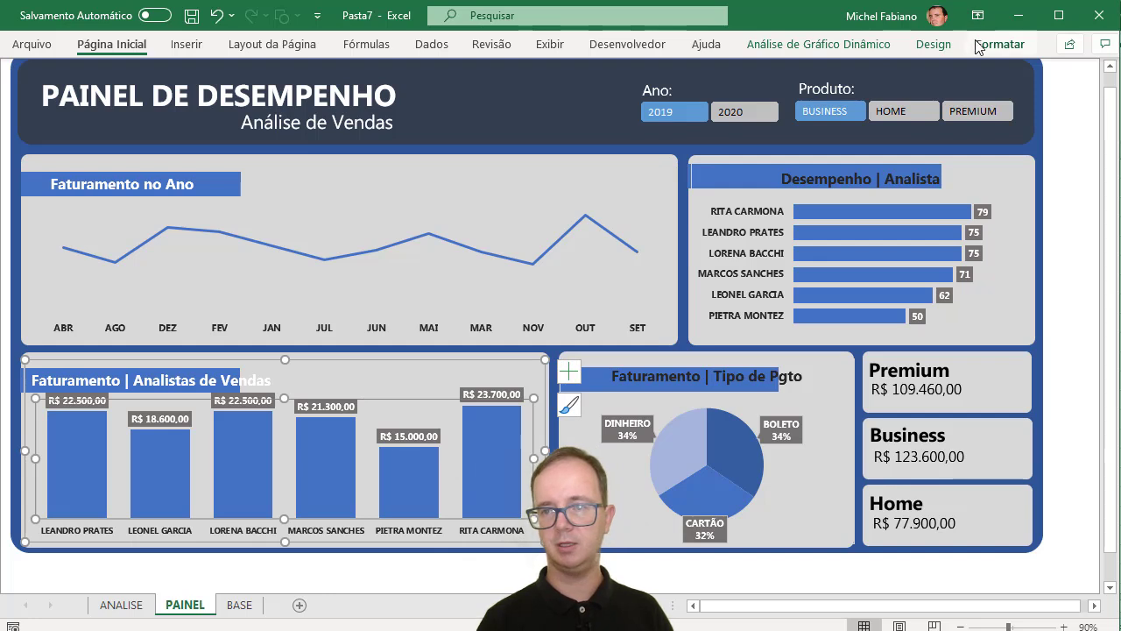
click(978, 46)
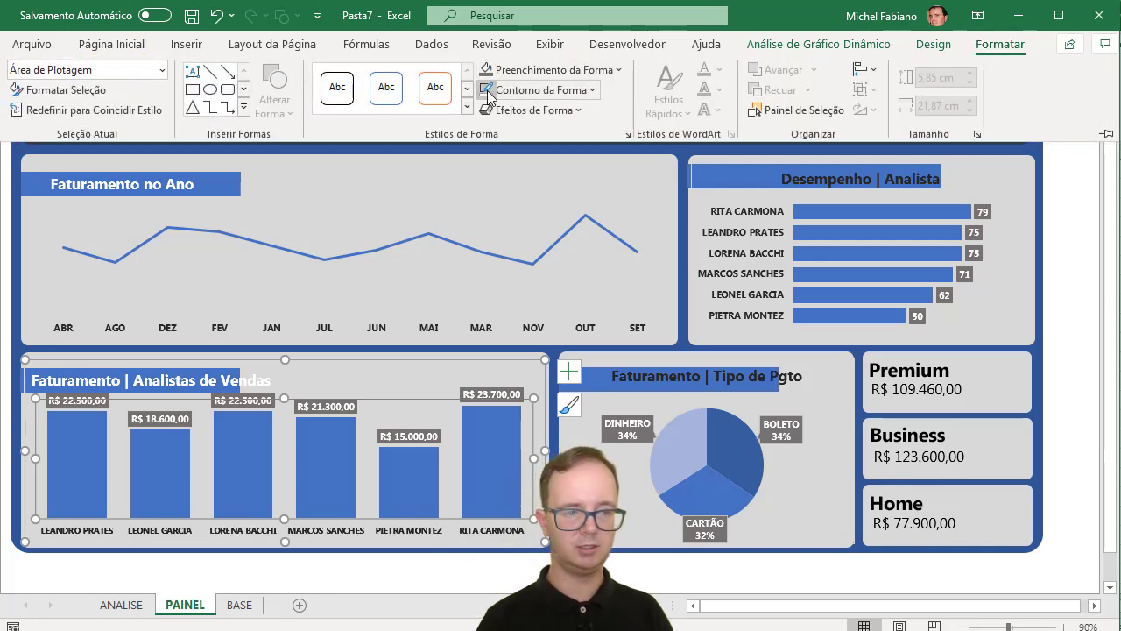
- Stretch the Analistas de Vendas blue title bar so it covers the full title
key(ctrl+F1)
click(19, 379)
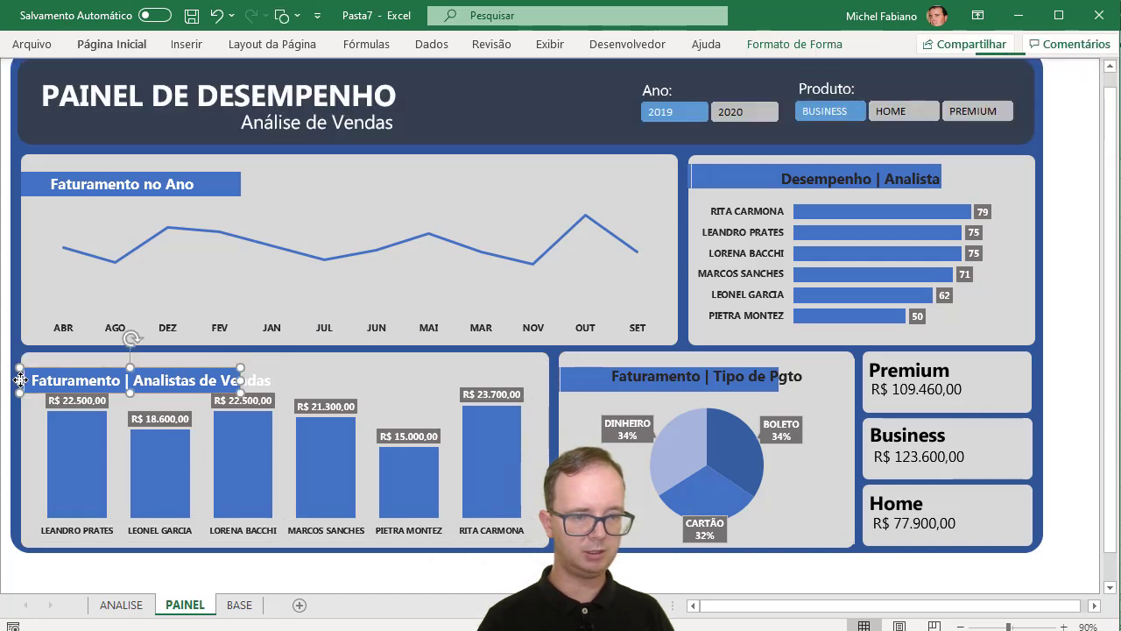
mouse_move(20, 379)
mouse_down()
mouse_move(279, 377)
mouse_move(283, 411)
mouse_up()
click(283, 421)
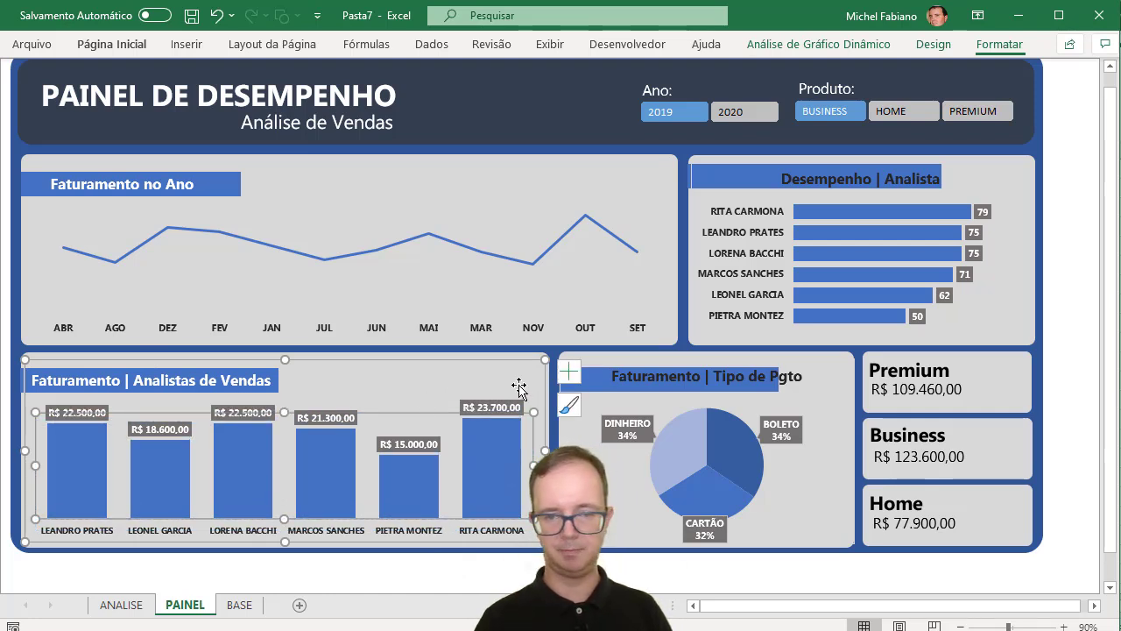
- Resize the Tipo de Pgto pie chart from its left handle to fill its panel
click(693, 376)
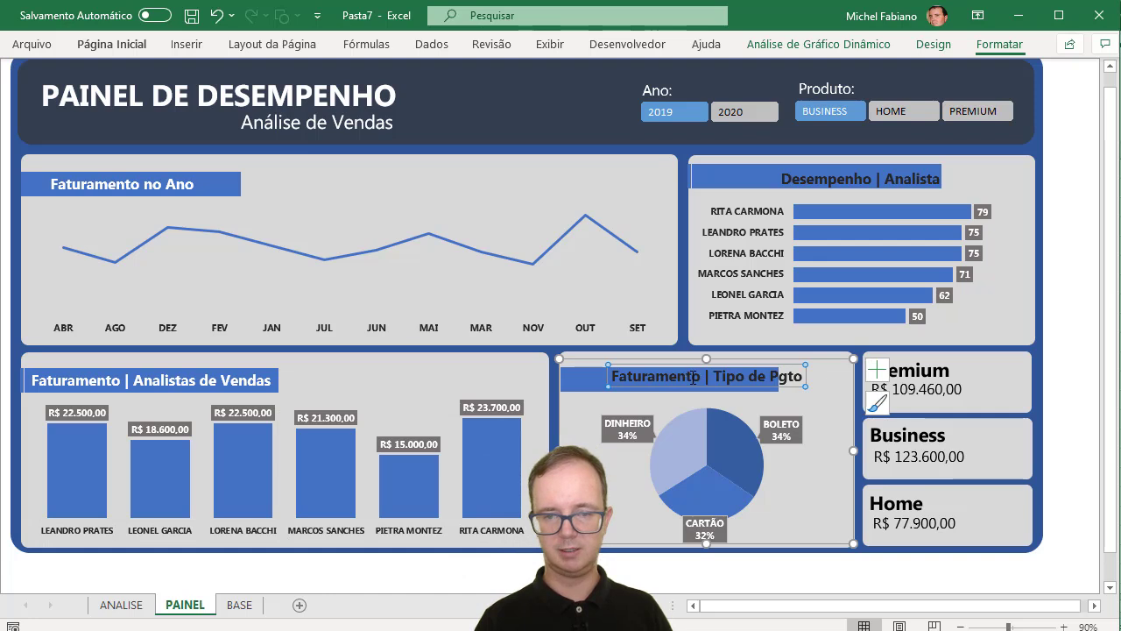
click(578, 384)
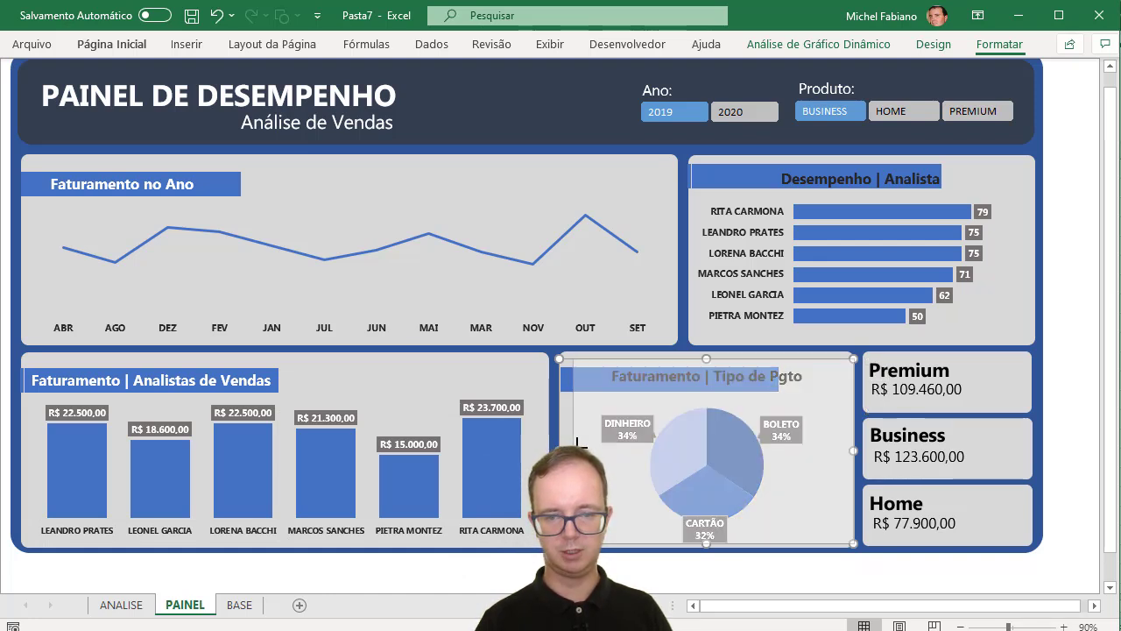
drag(553, 448, 596, 442)
click(590, 386)
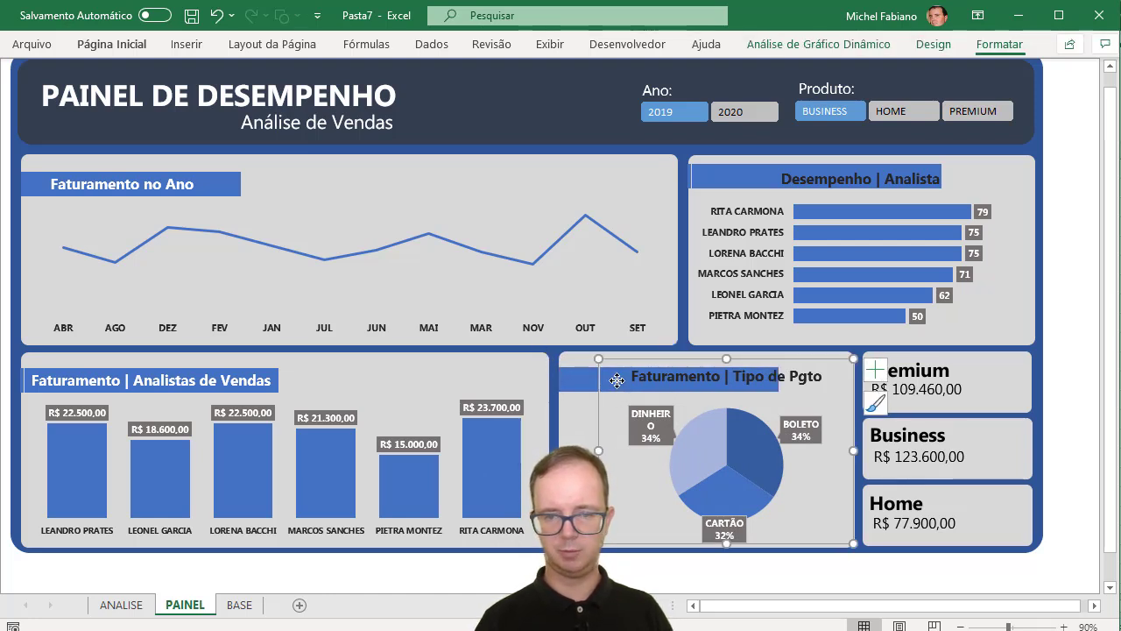
click(615, 396)
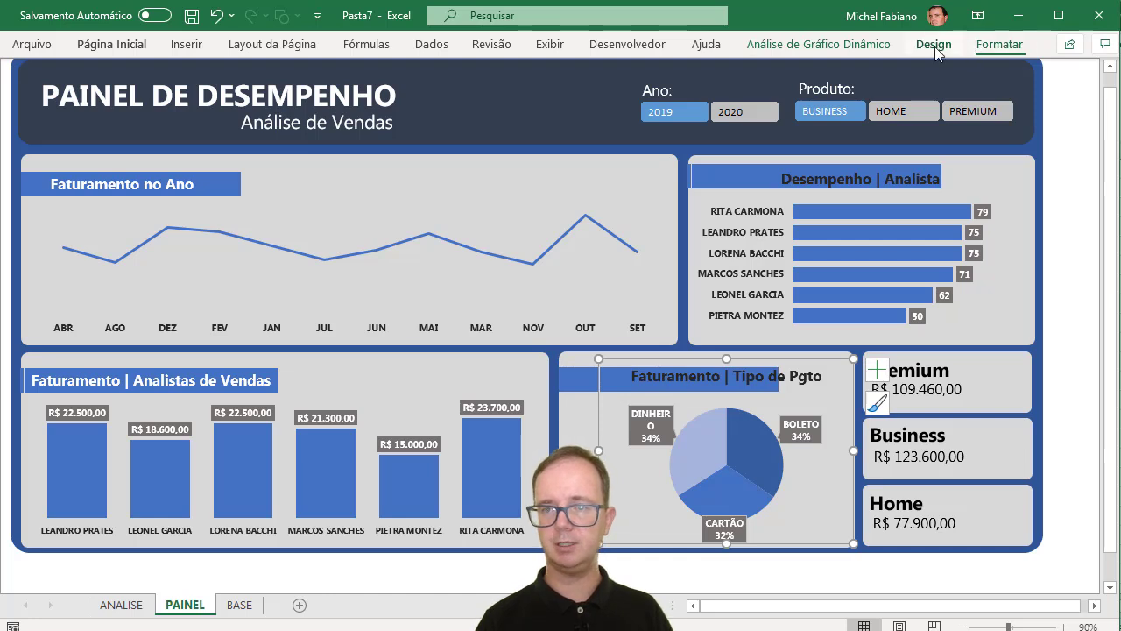
click(934, 44)
click(999, 44)
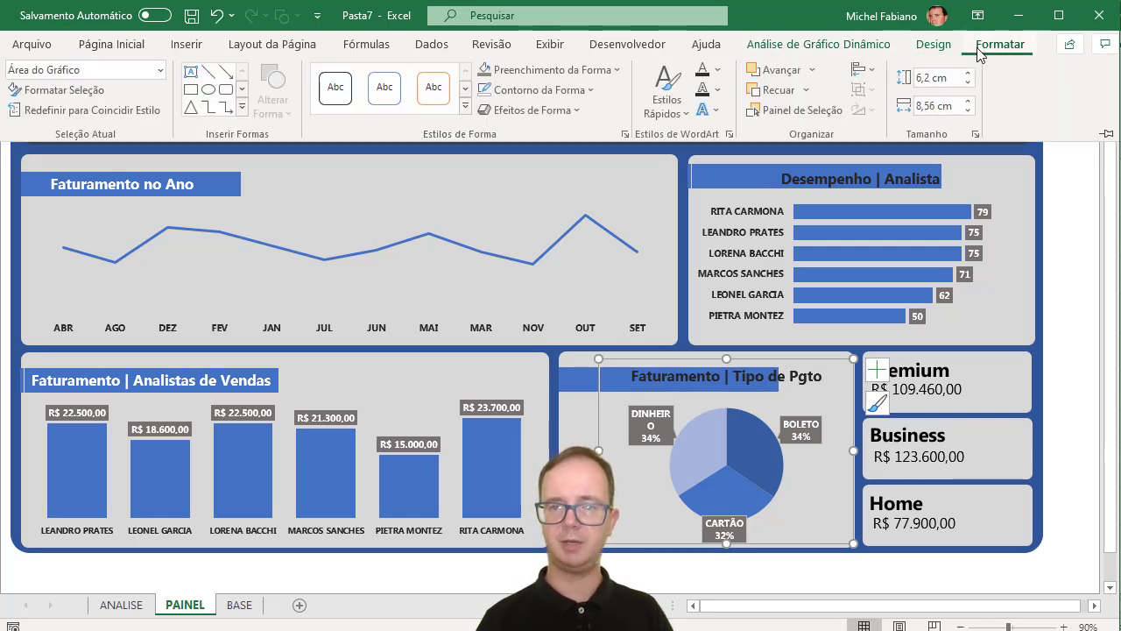
click(599, 451)
drag(599, 452, 553, 447)
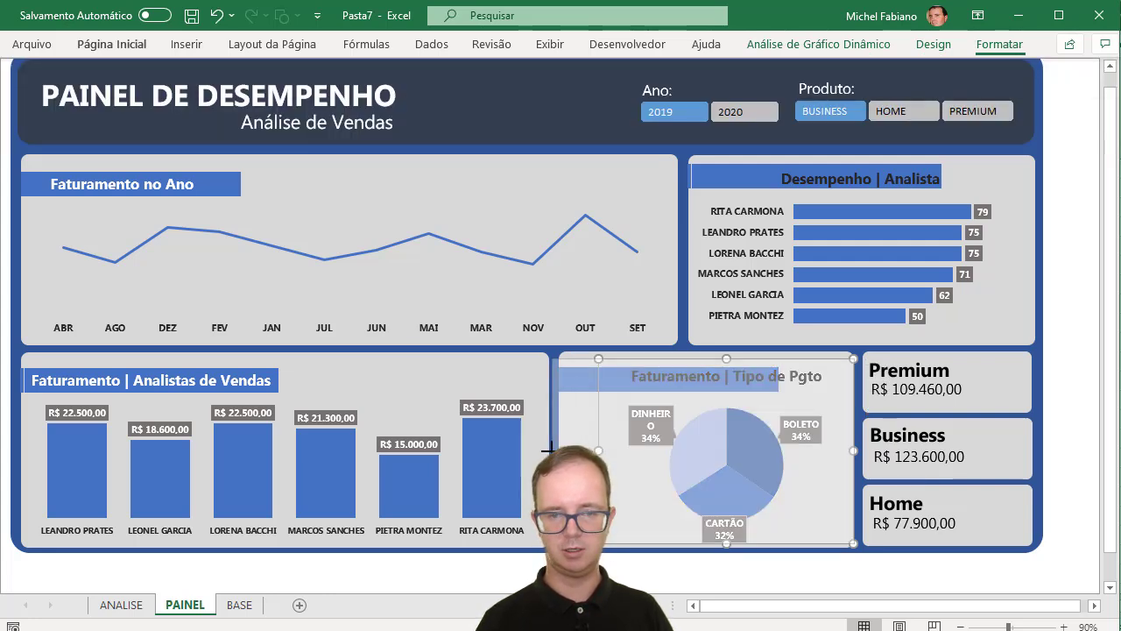
- Move the Faturamento | Tipo de Pgto title left onto its blue bar
click(741, 380)
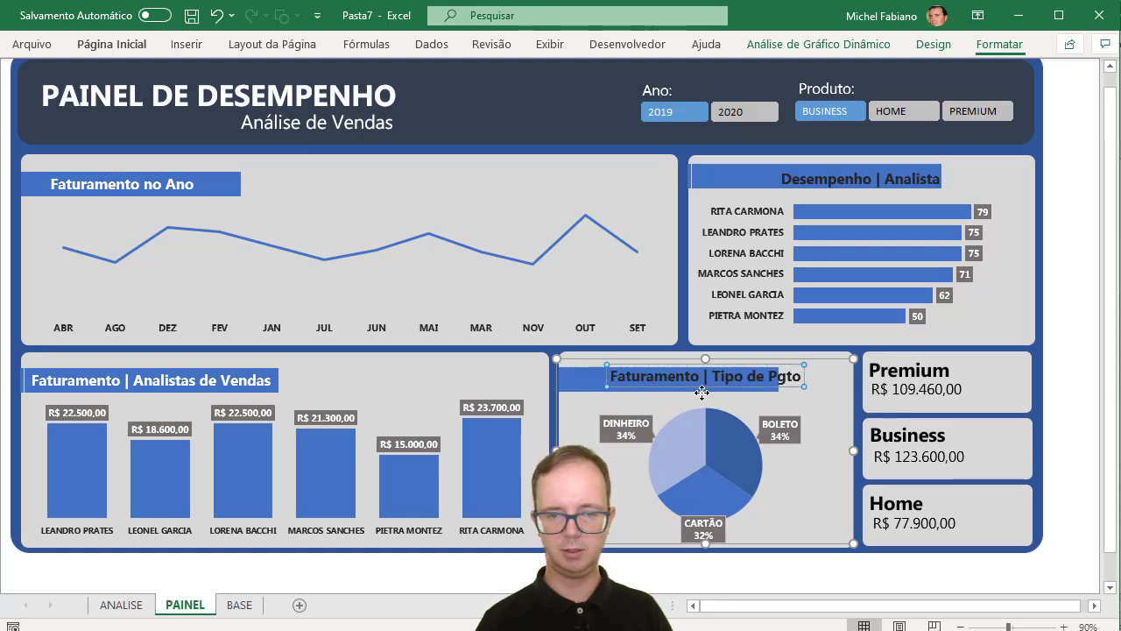
drag(690, 393, 690, 393)
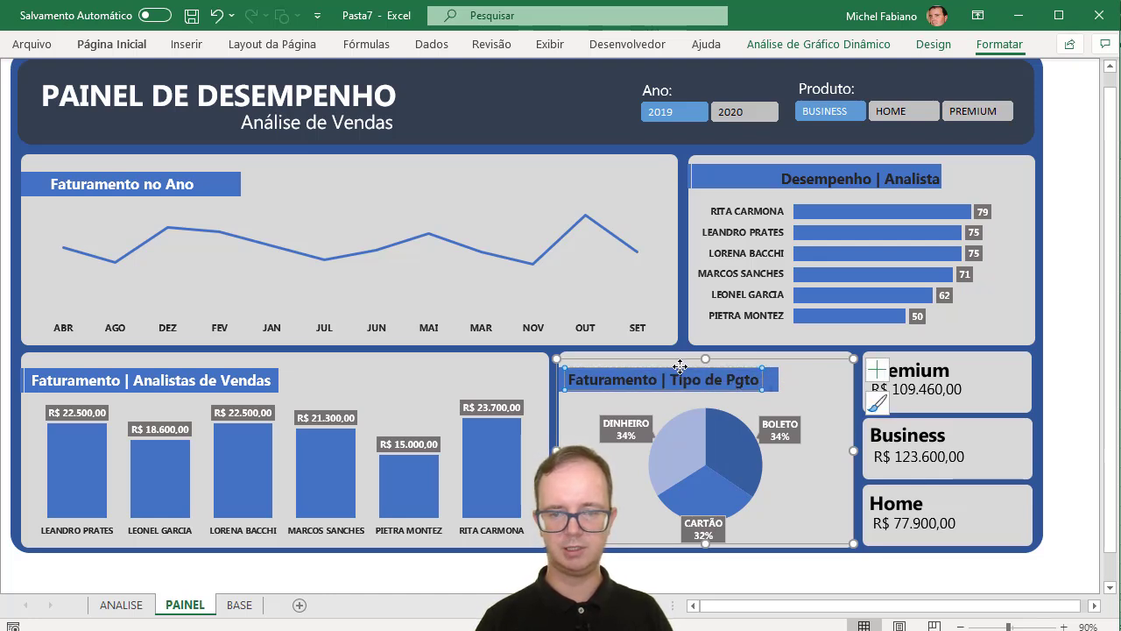
click(134, 48)
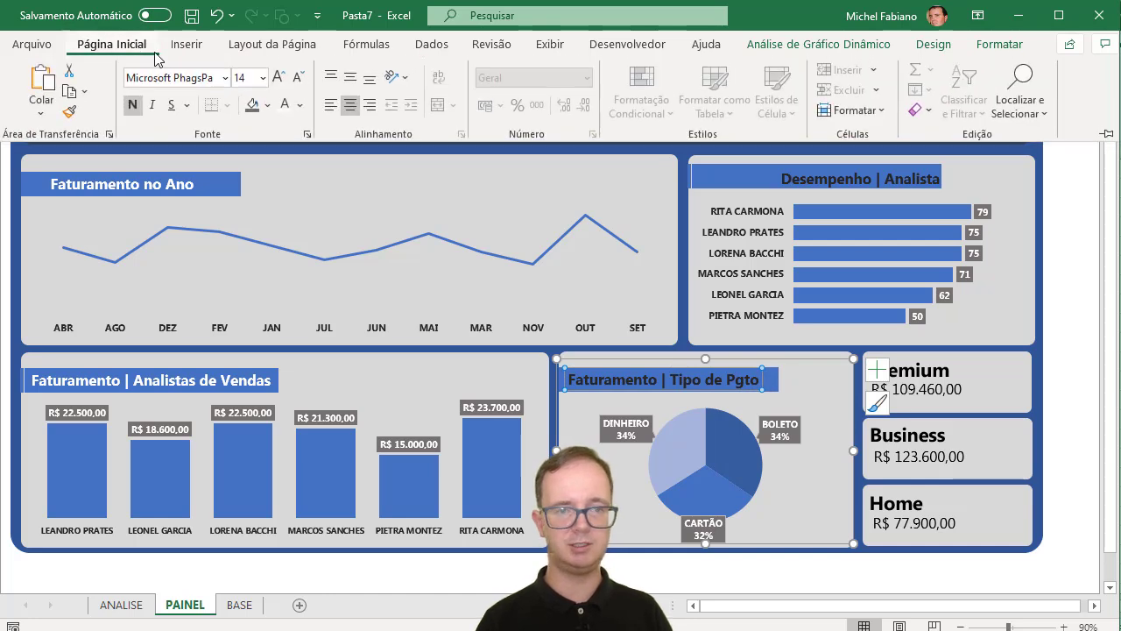
- Drag the Desempenho | Analista title to the chart's left edge onto its blue banner, then deselect
click(870, 166)
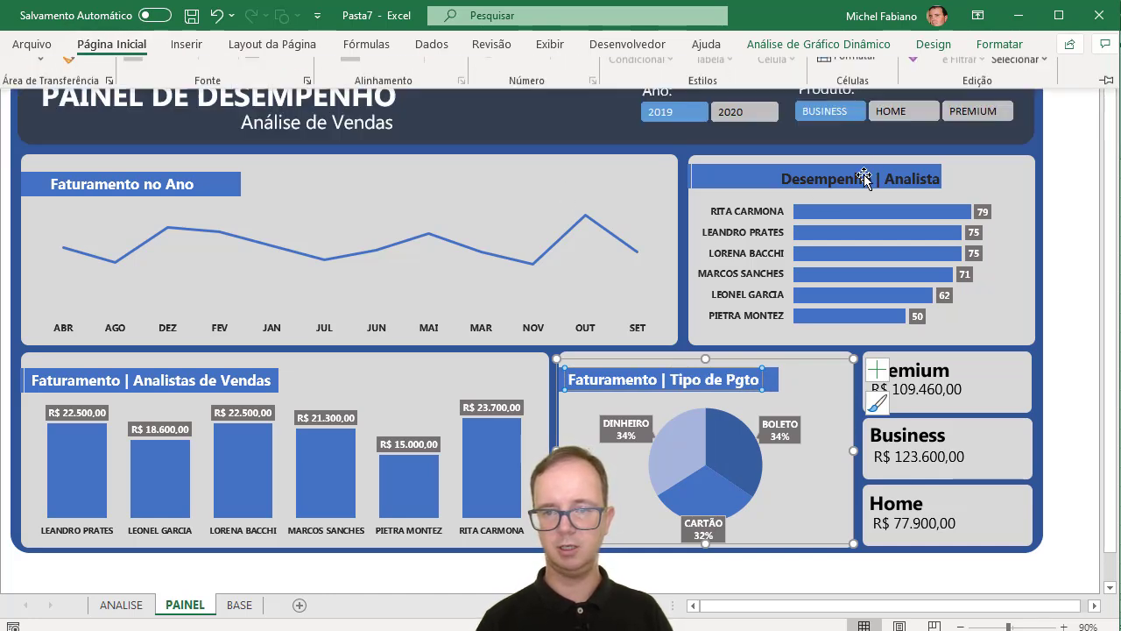
click(999, 44)
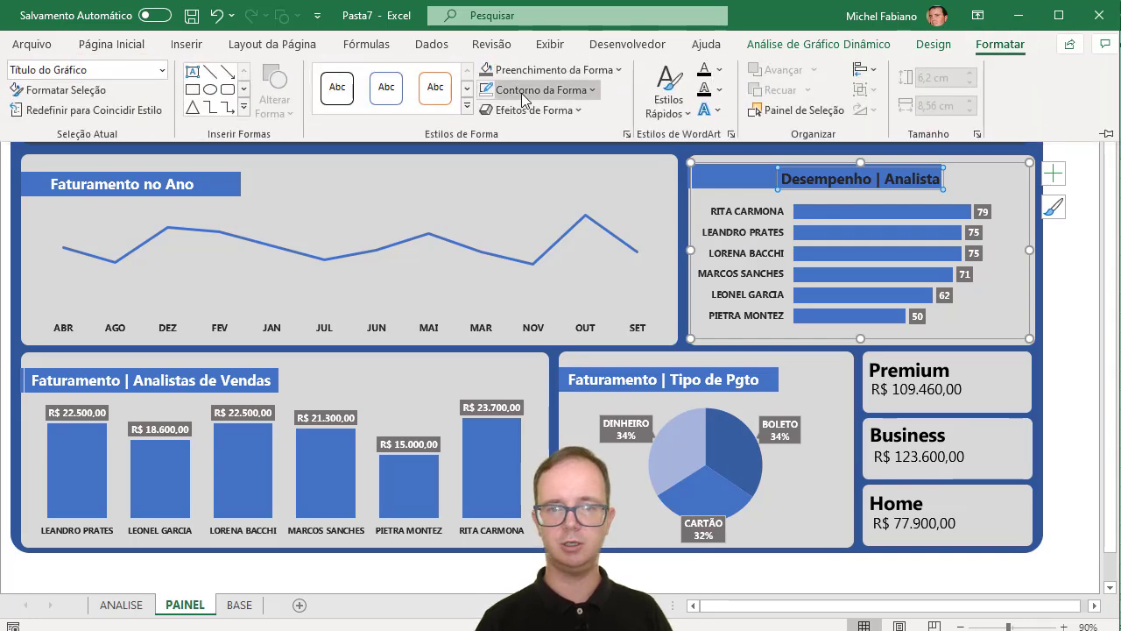
click(719, 182)
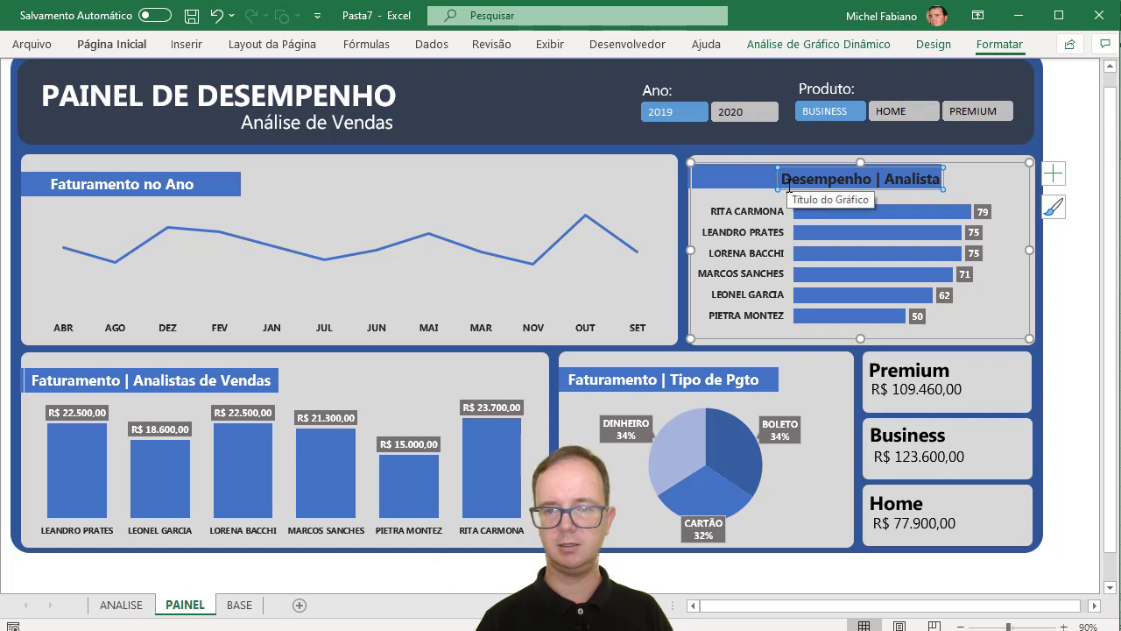
click(111, 44)
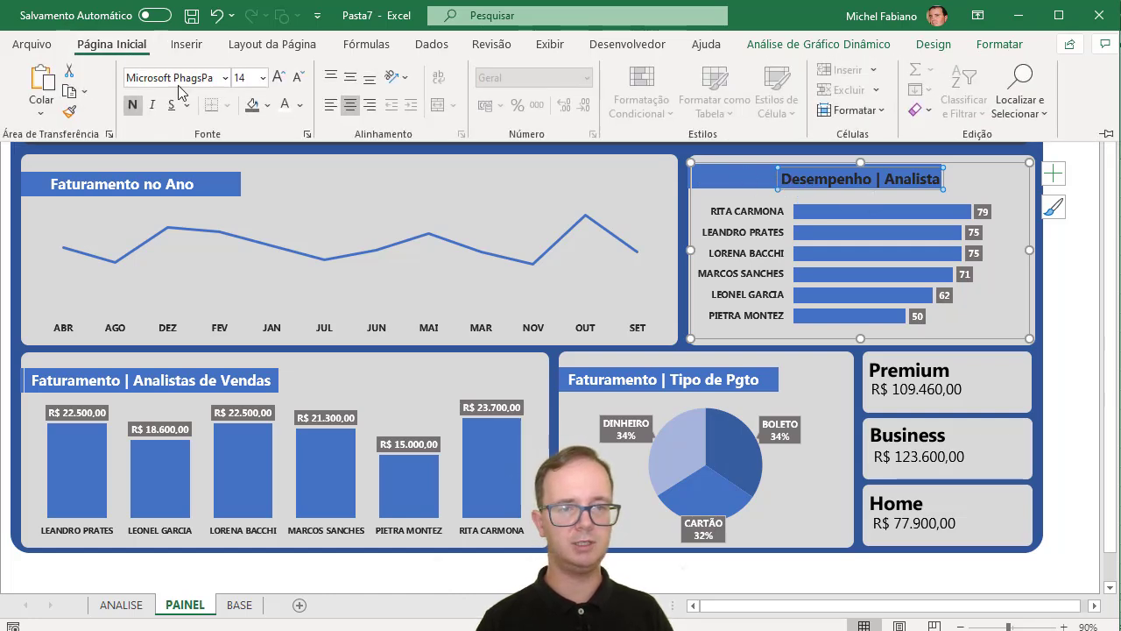
click(779, 177)
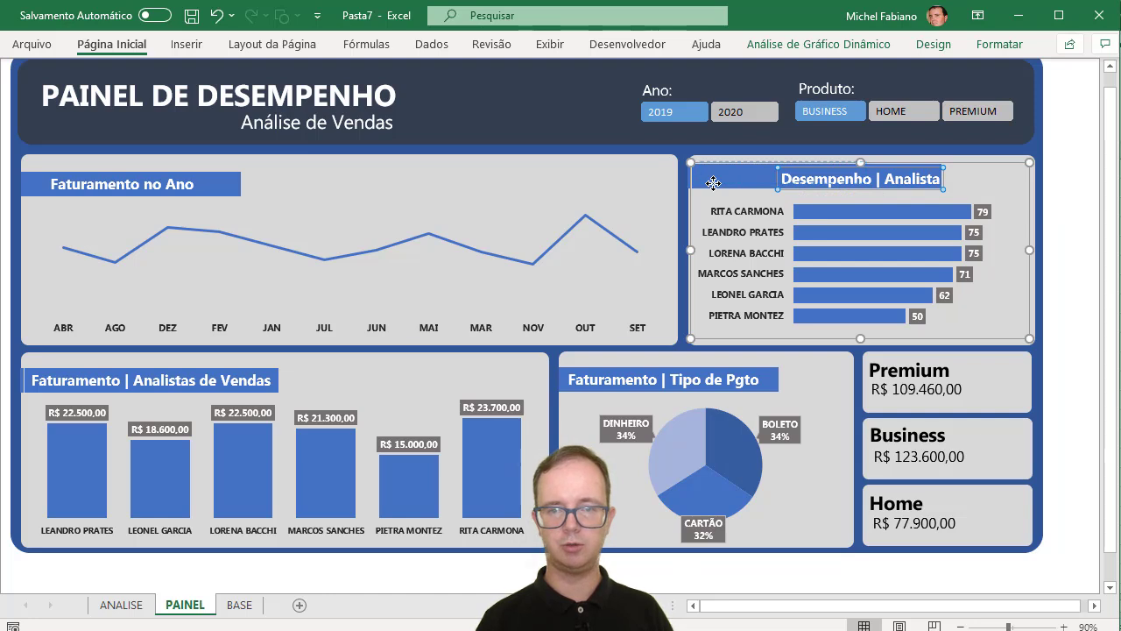
drag(713, 183, 713, 182)
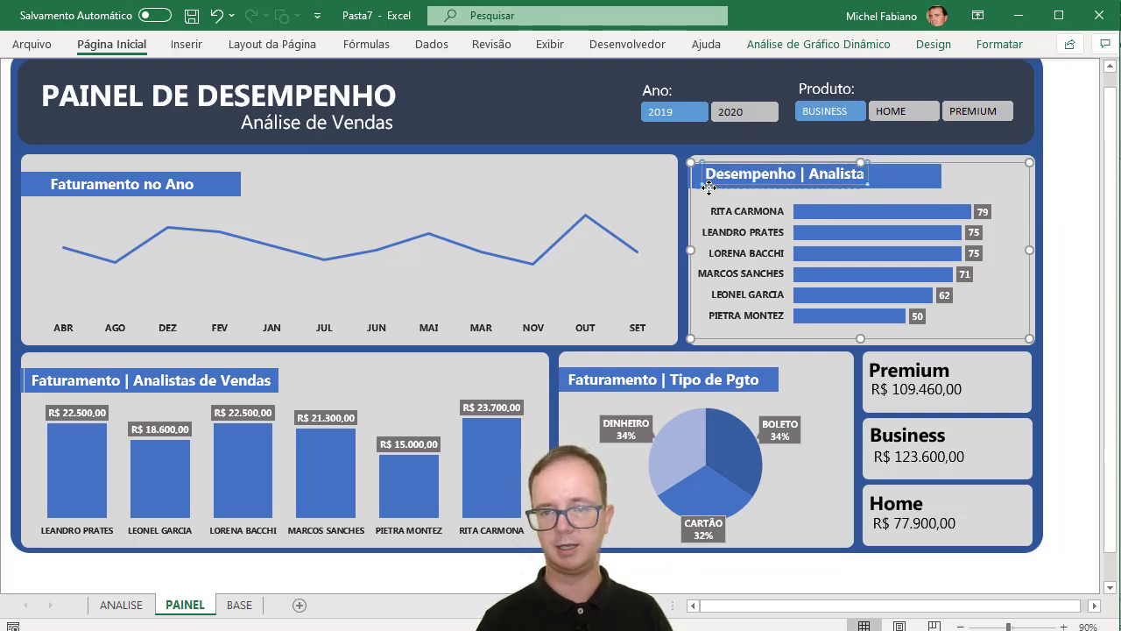
drag(709, 185, 705, 187)
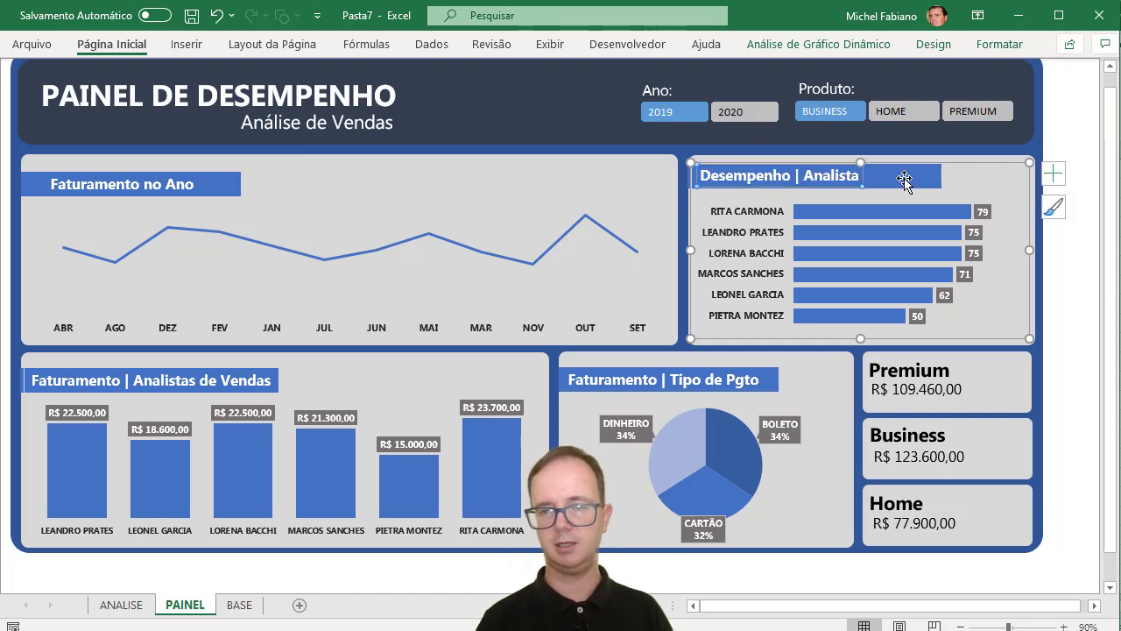
click(704, 149)
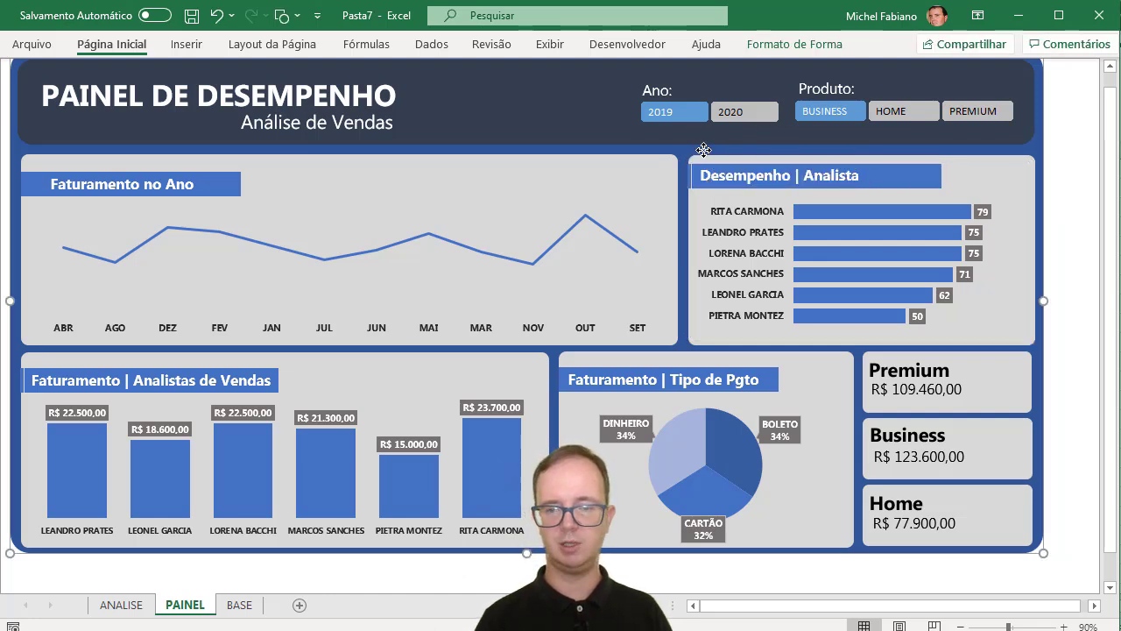
click(692, 177)
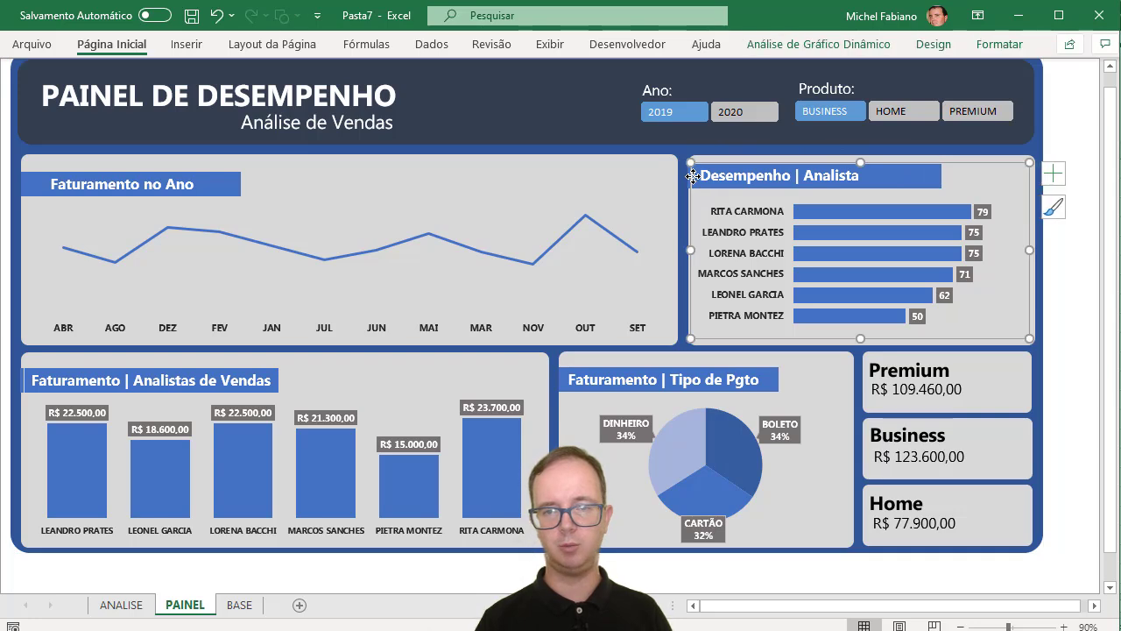
click(932, 45)
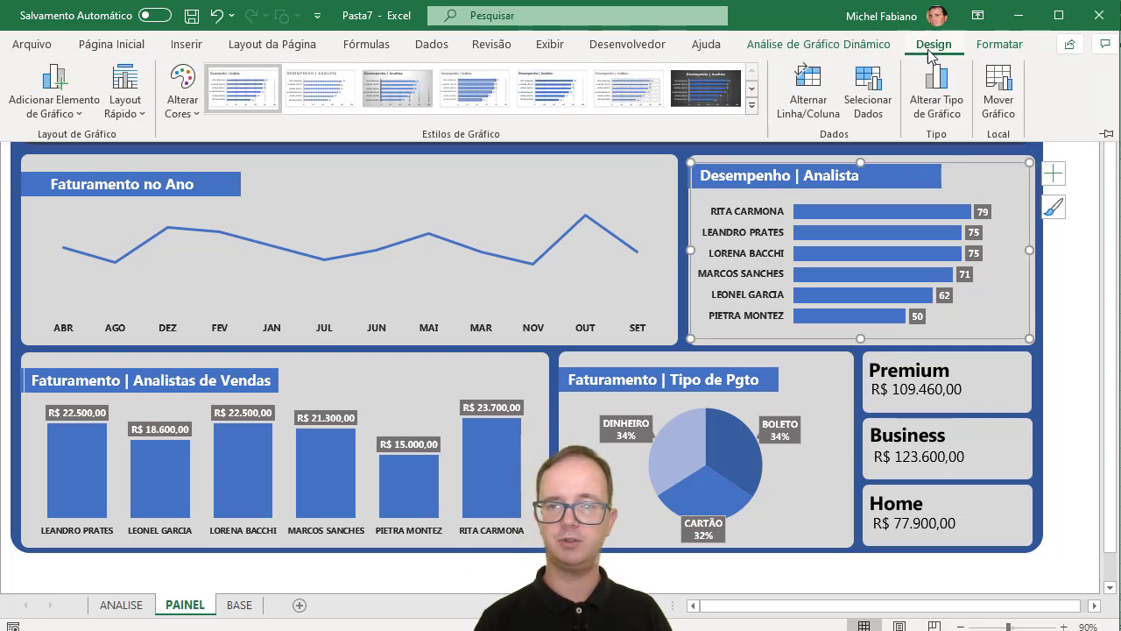
click(996, 49)
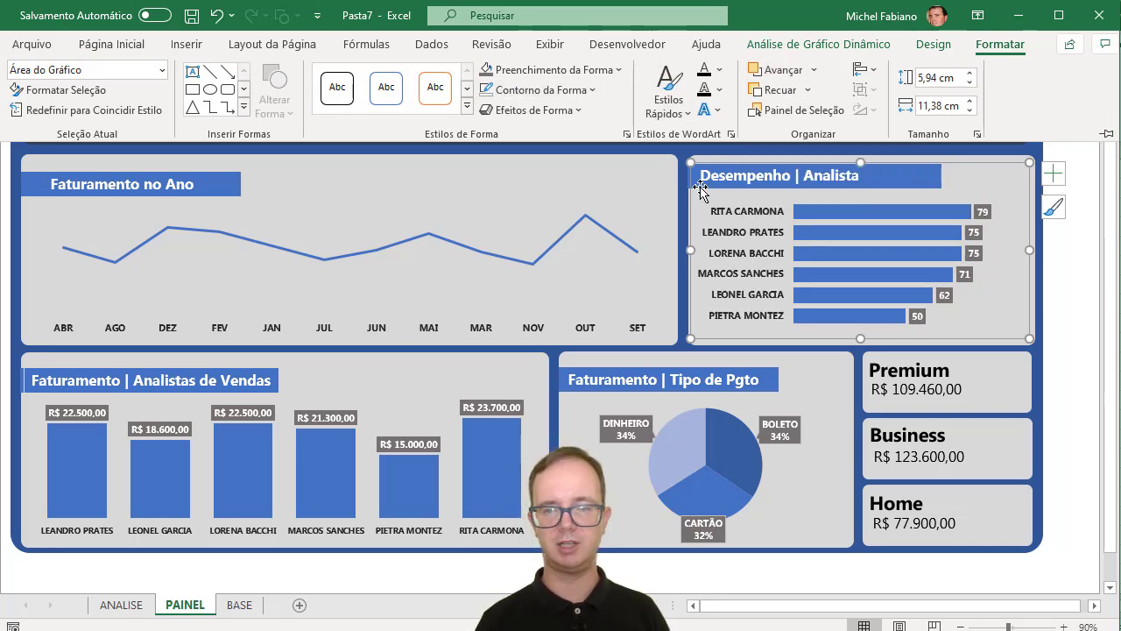
click(1107, 133)
- Test the slicers with HOME then PREMIUM, and 2020 then back to 2019
click(1075, 175)
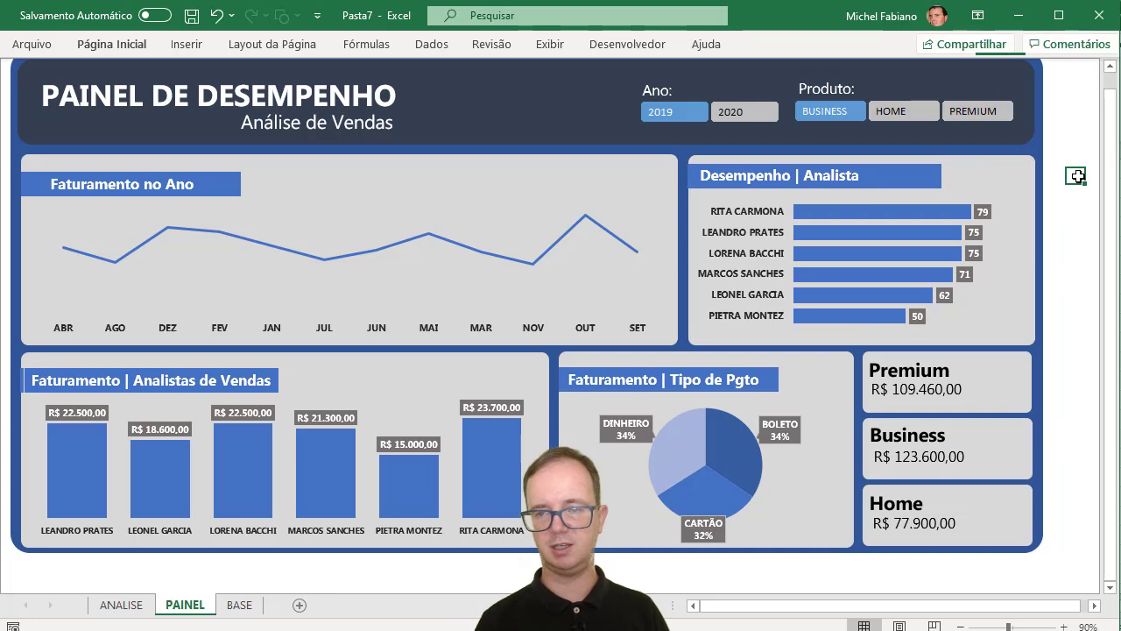
click(914, 112)
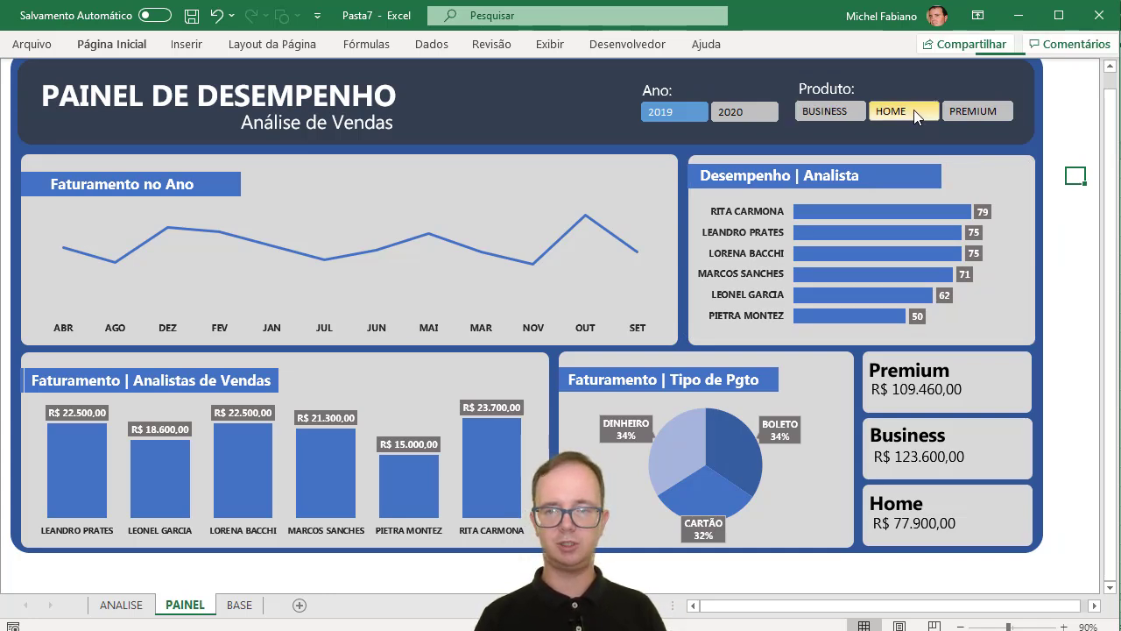
click(978, 108)
click(738, 111)
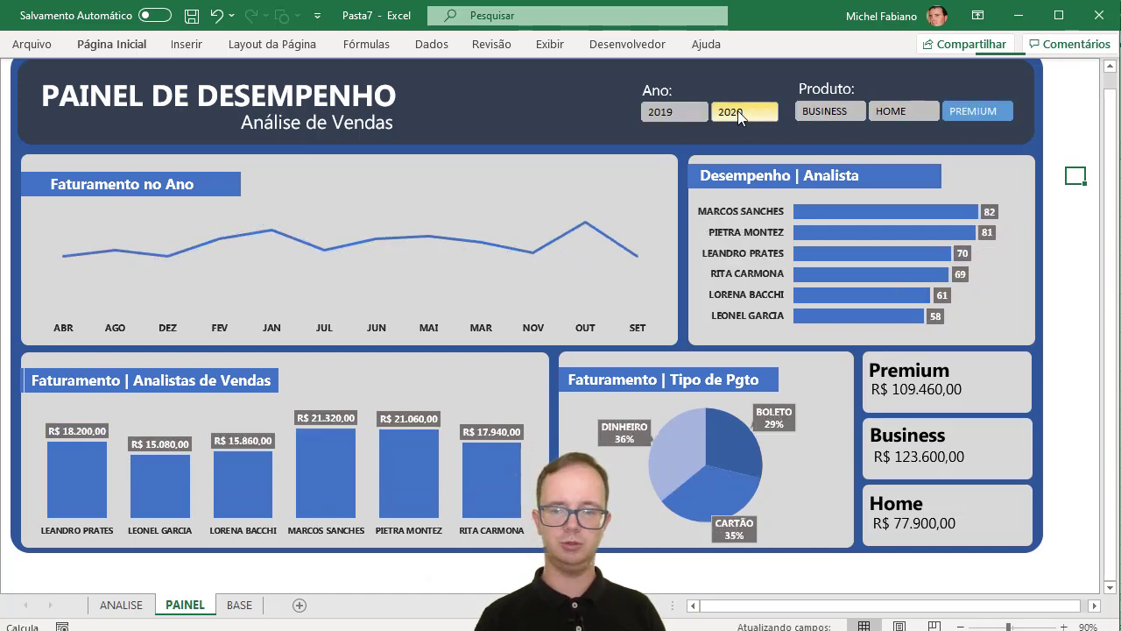
click(679, 109)
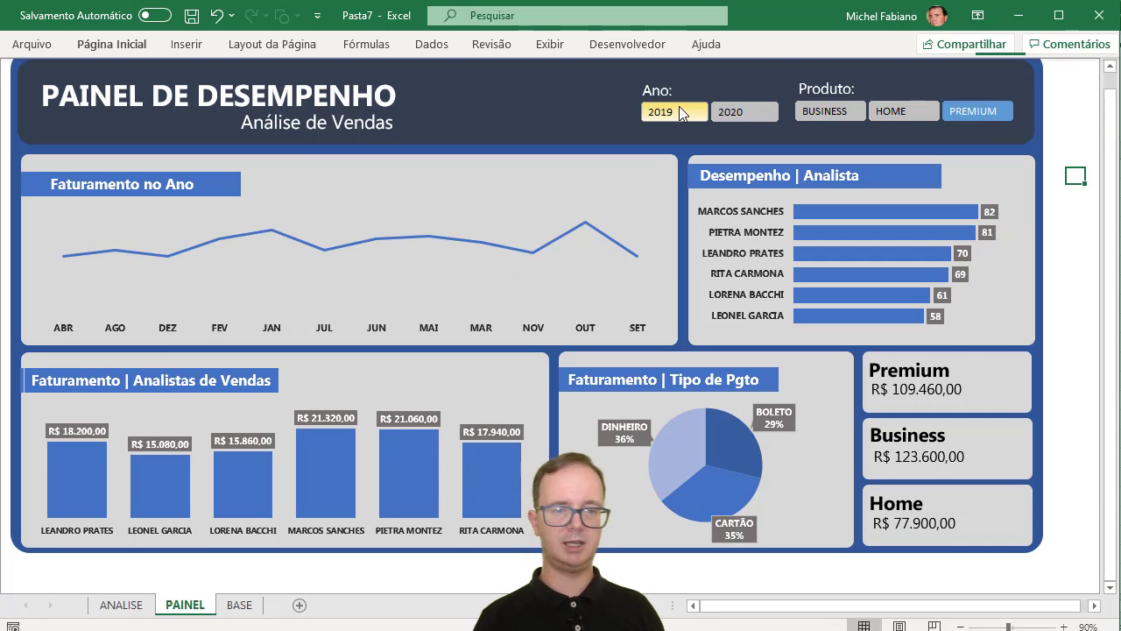
click(477, 327)
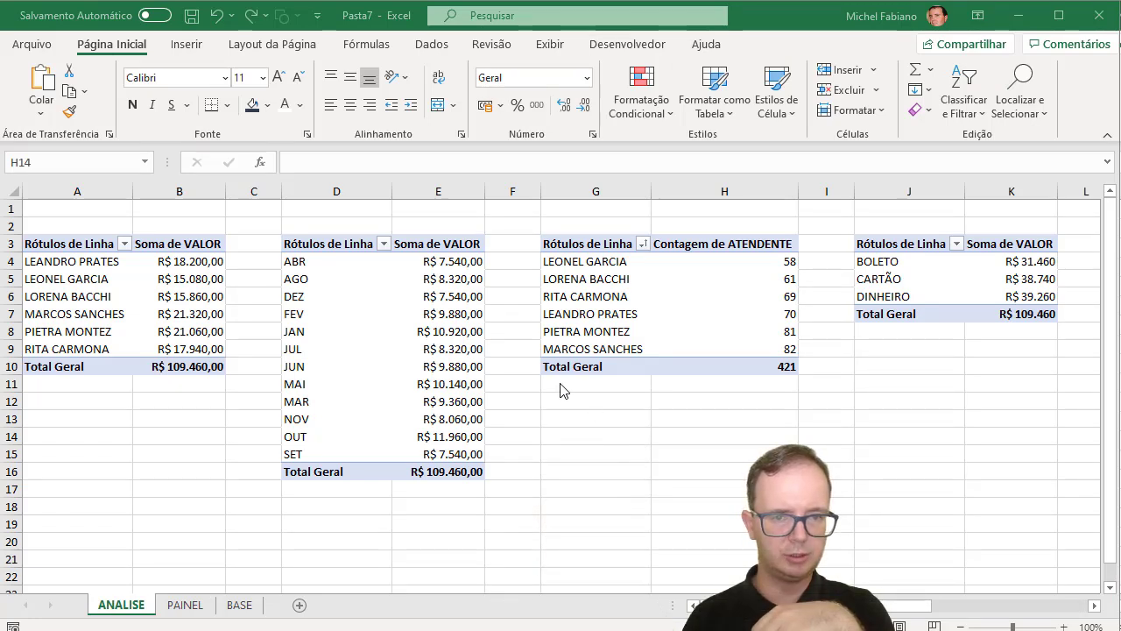
- Sort the ANALISE month pivot labels ascending by MÊS so they run JAN to DEZ
click(344, 260)
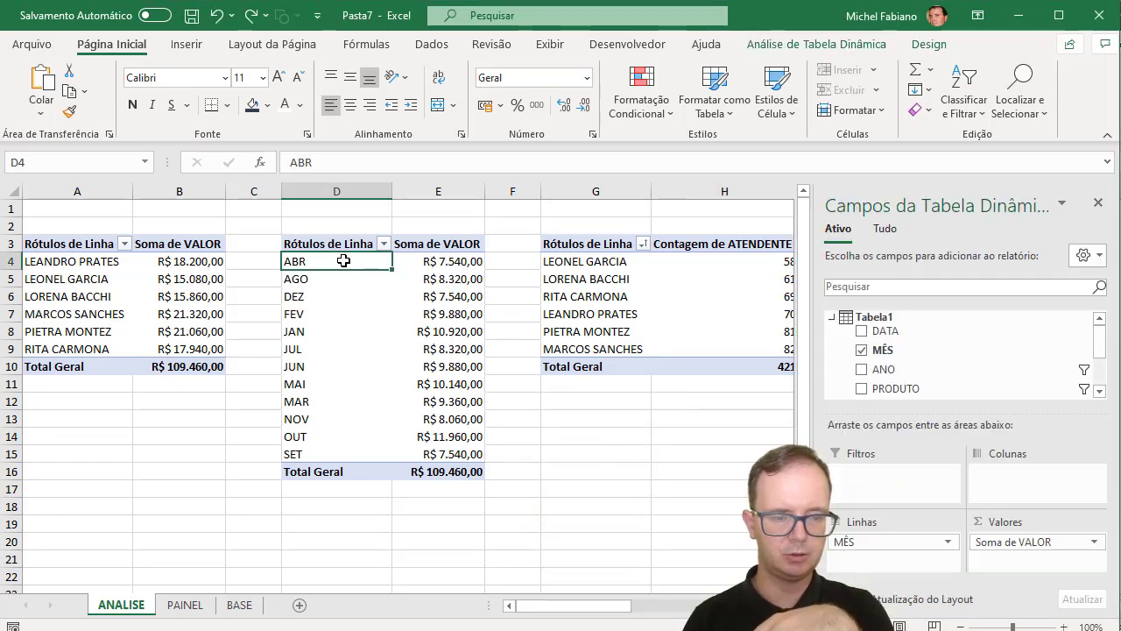
click(242, 605)
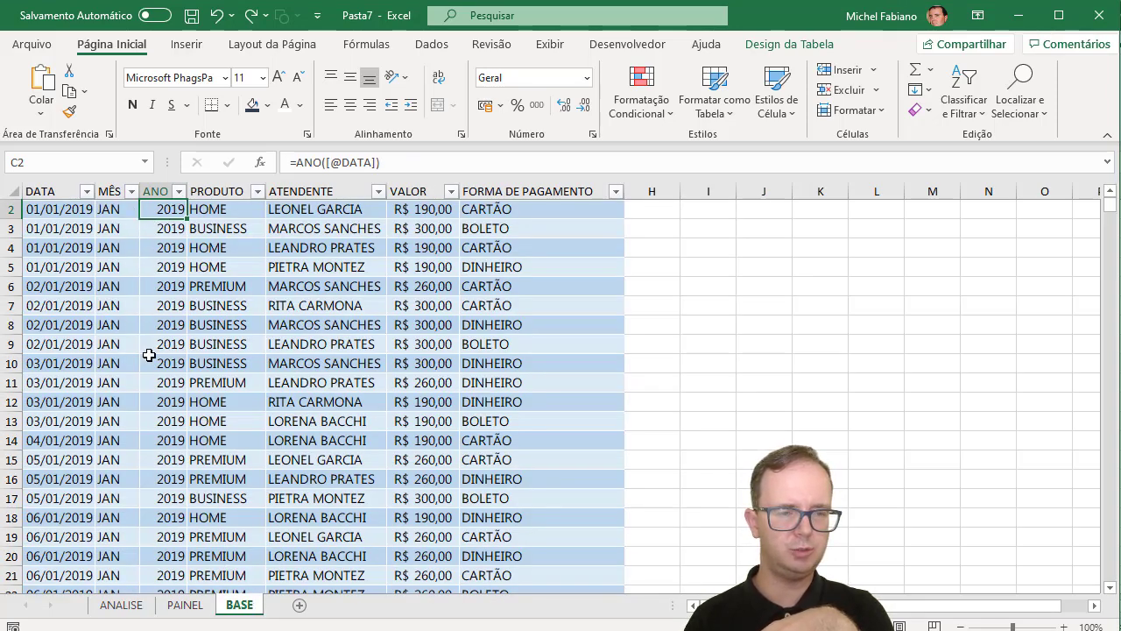
click(121, 604)
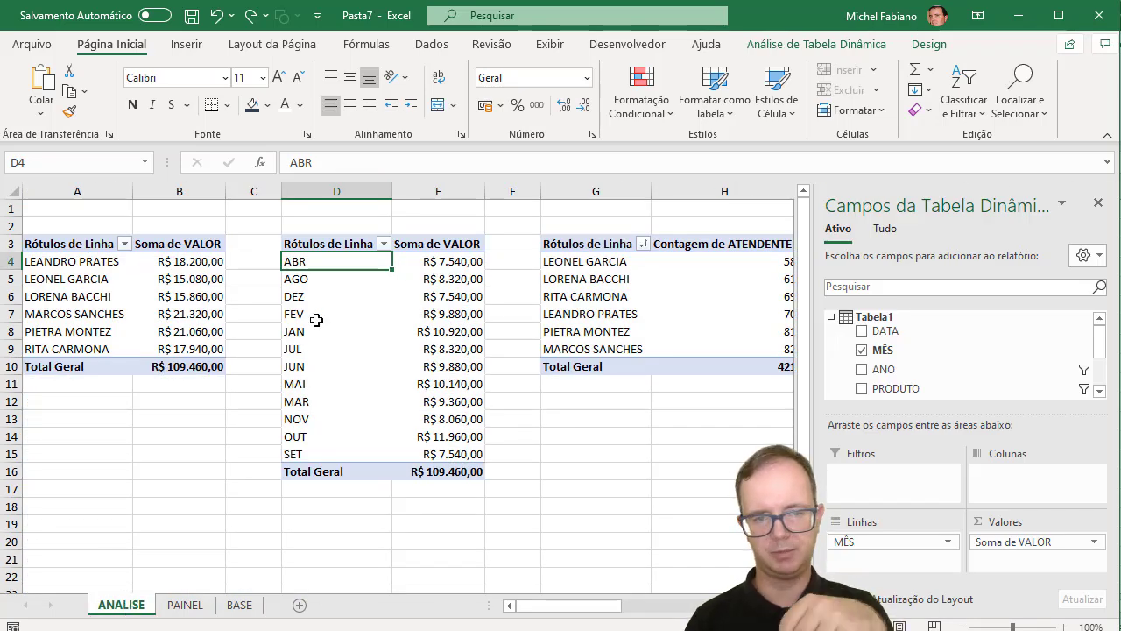
drag(356, 261, 363, 449)
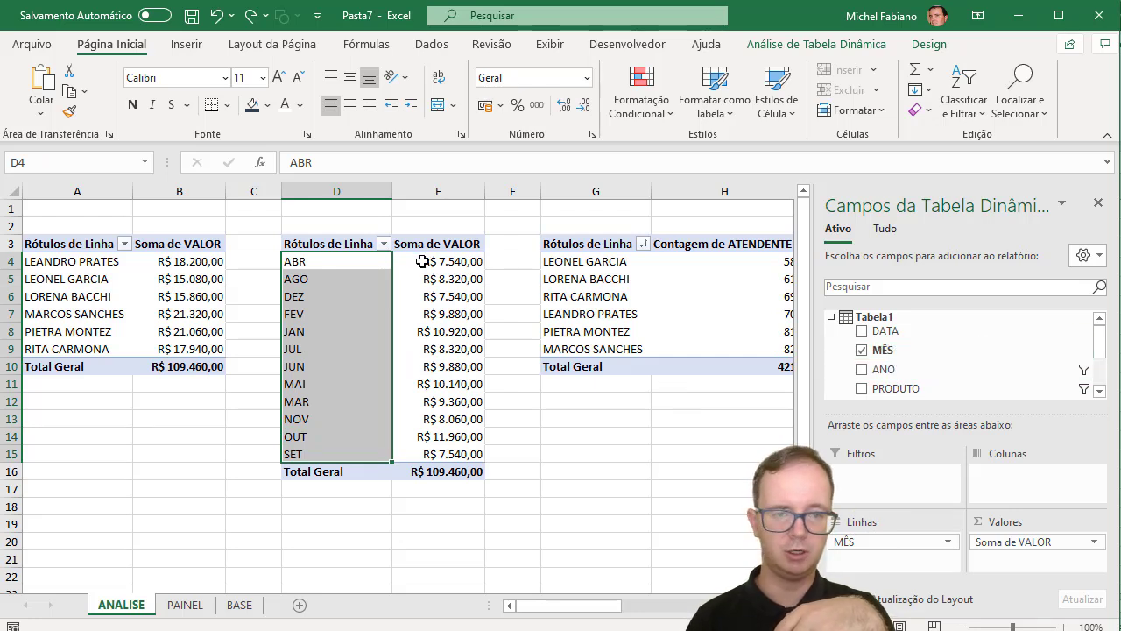
click(380, 243)
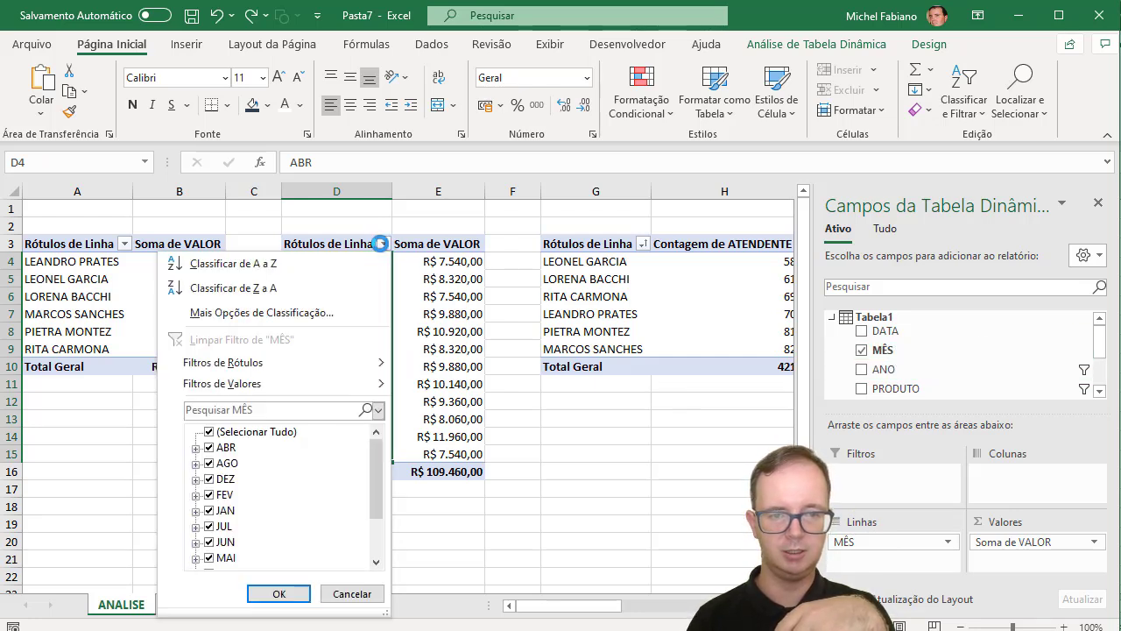
click(310, 312)
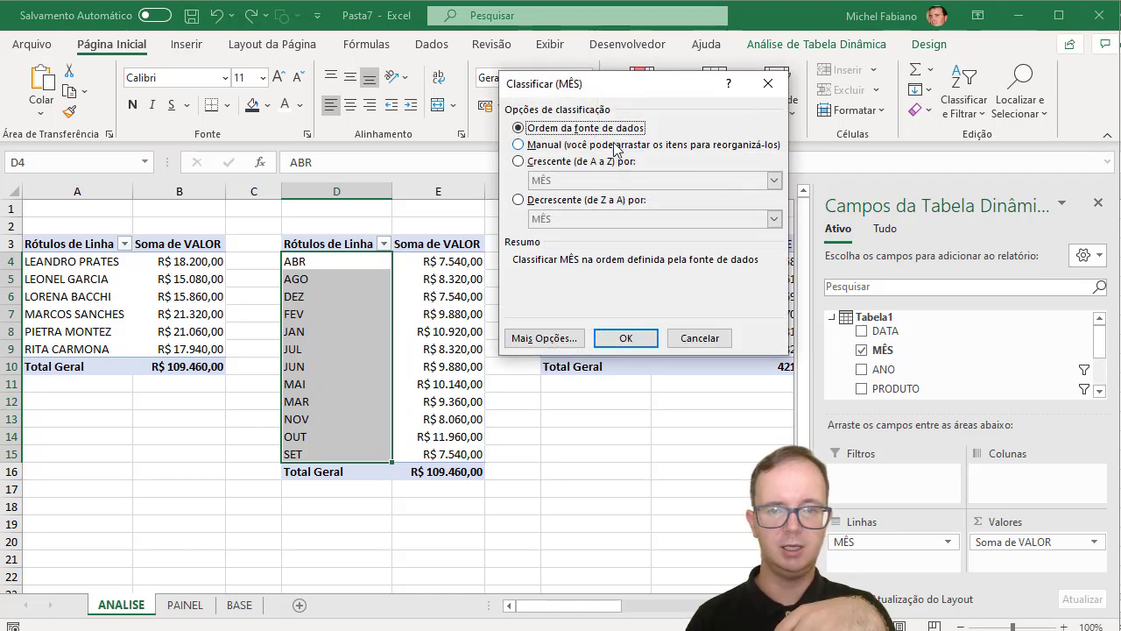
click(609, 163)
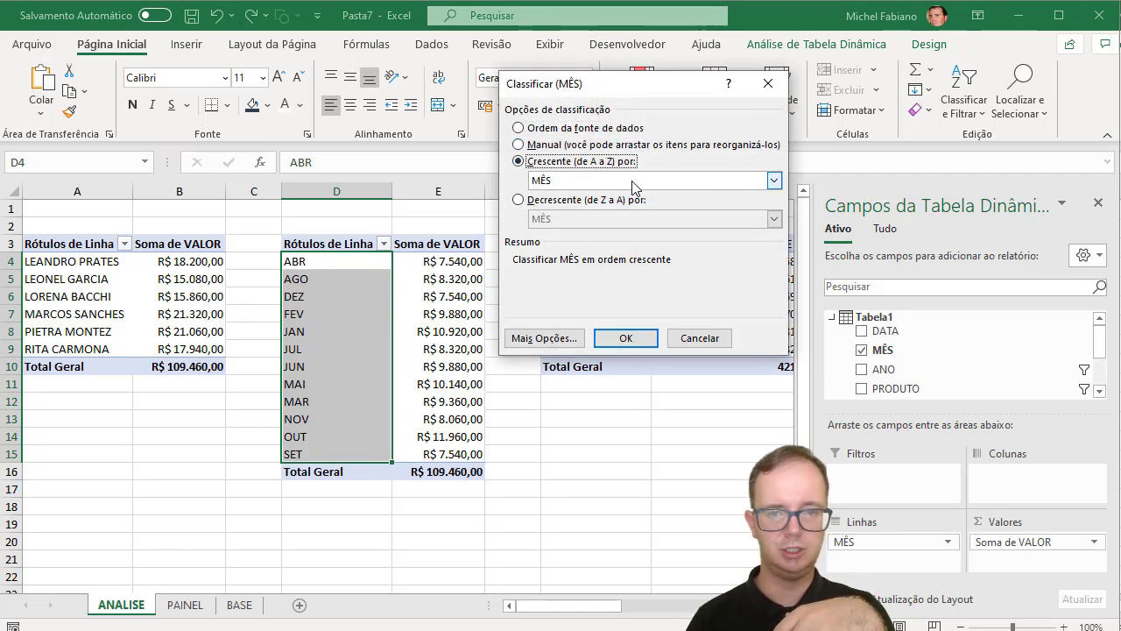
click(621, 338)
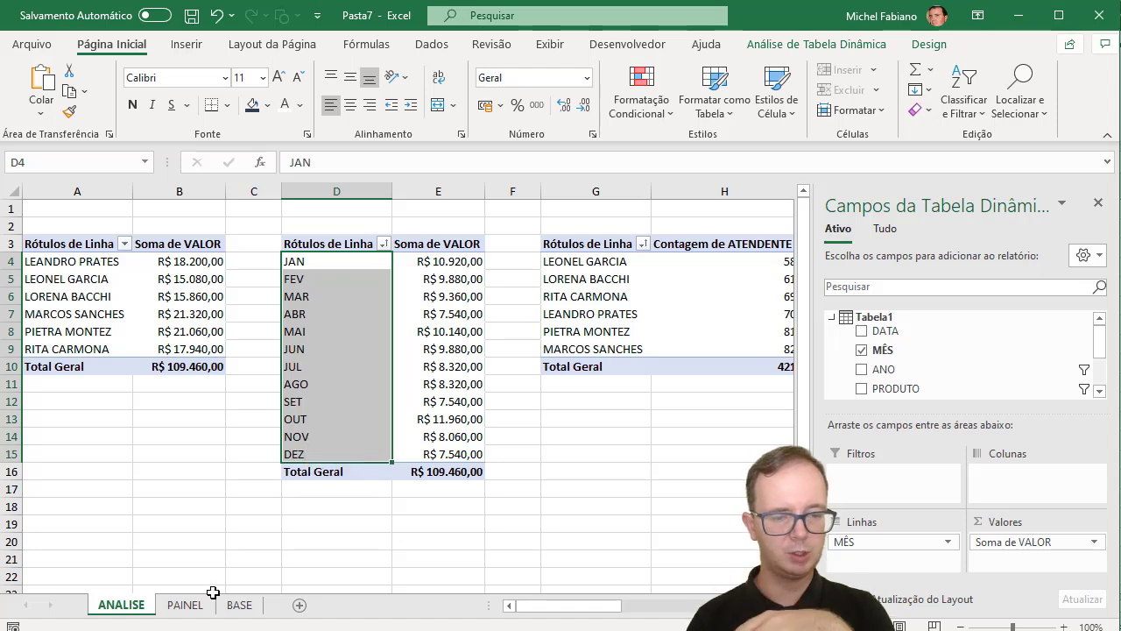
click(185, 605)
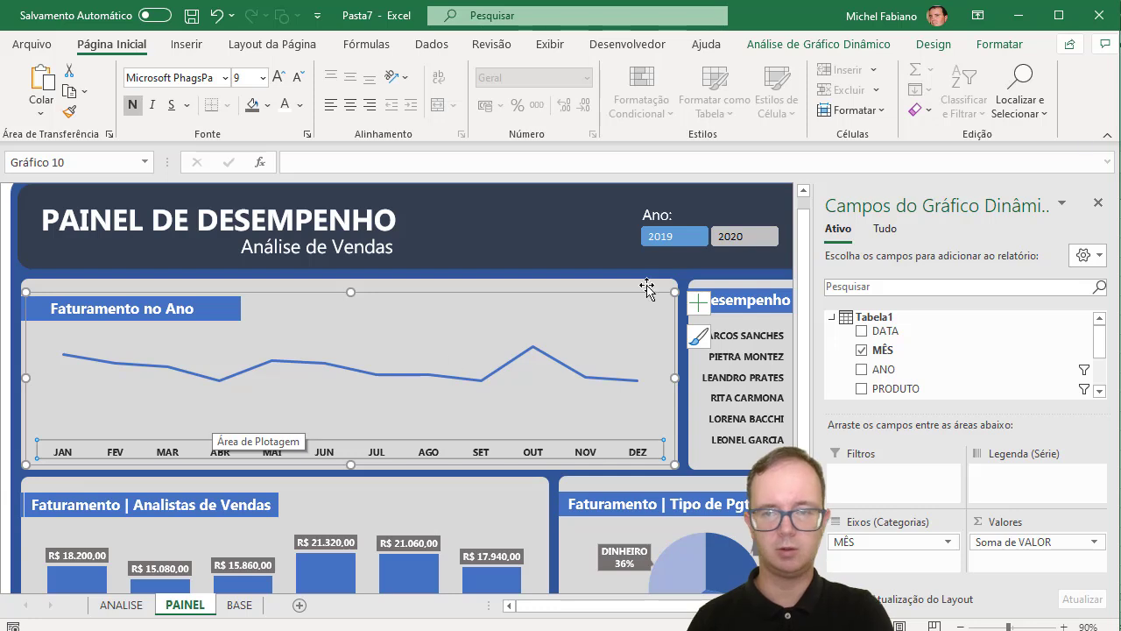
- Try the HOME and BUSINESS product and 2020/2019 year slicers, then zoom to 100%
click(1099, 204)
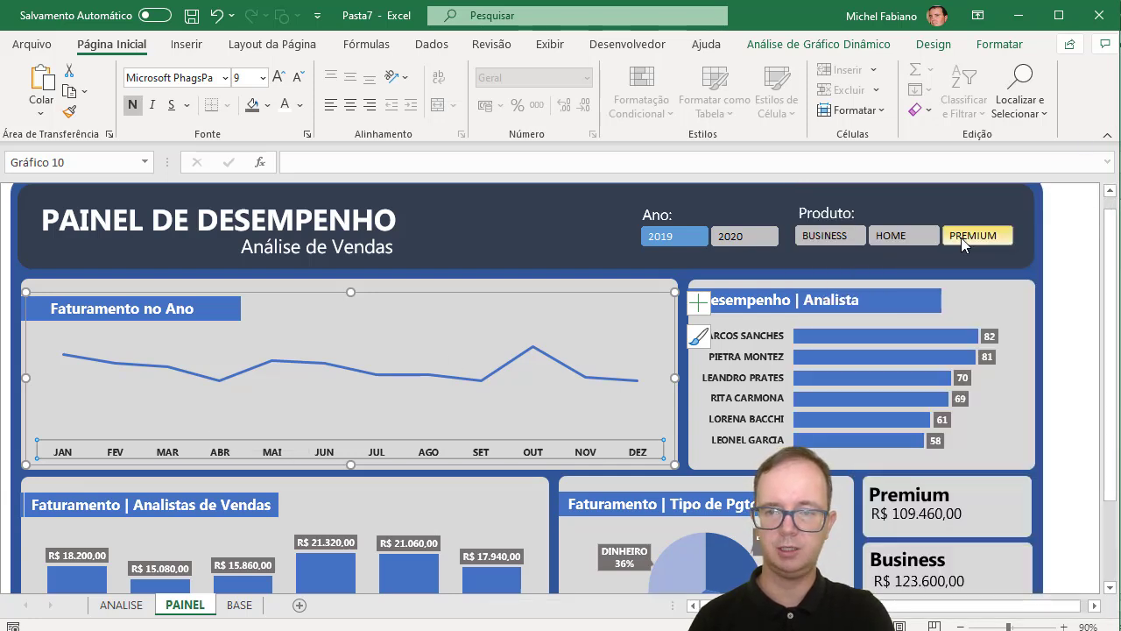
click(922, 242)
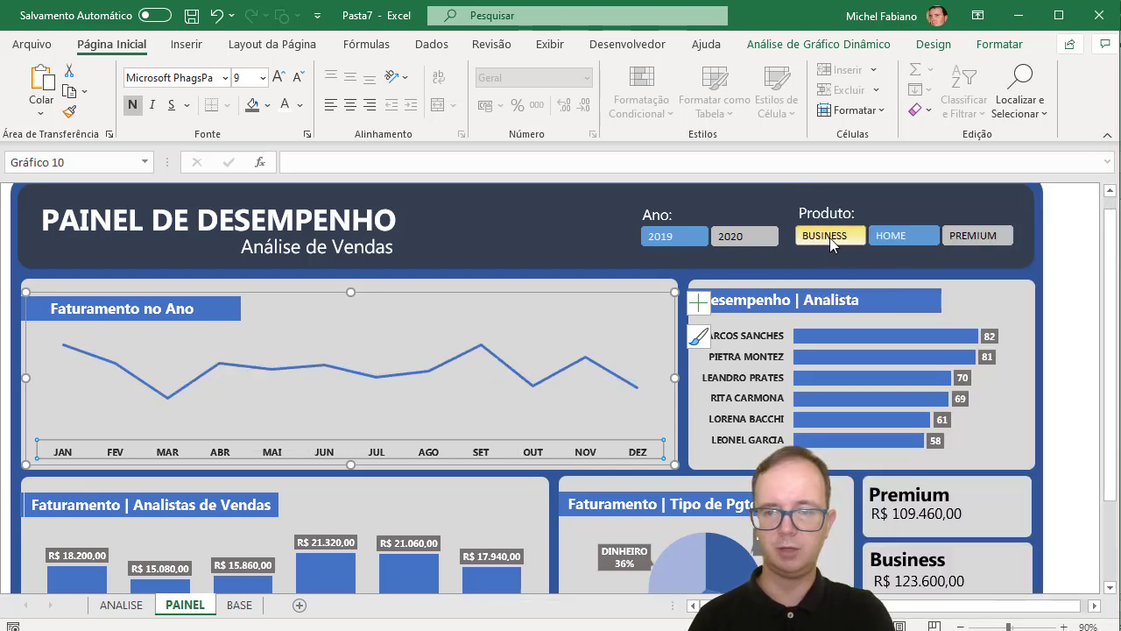
click(832, 238)
click(740, 238)
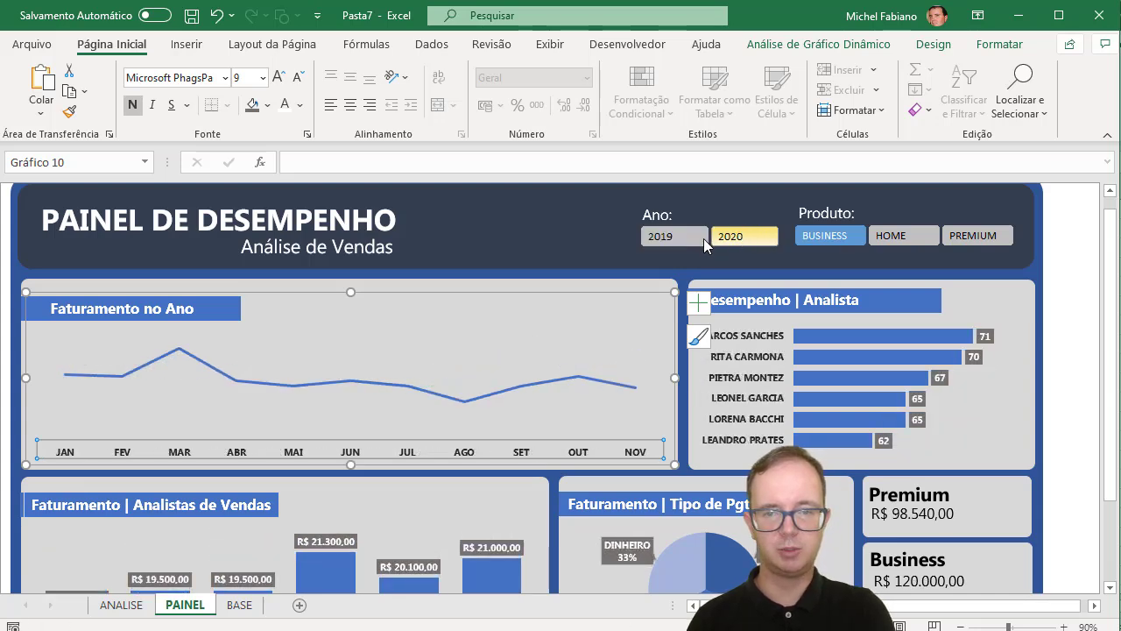
click(674, 242)
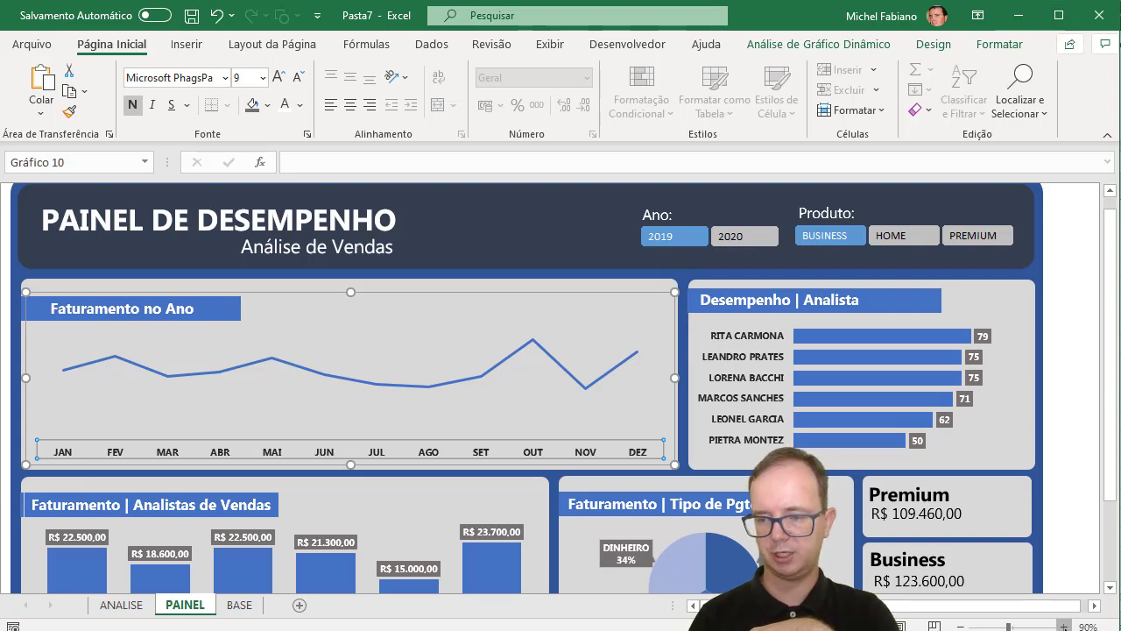
click(1064, 626)
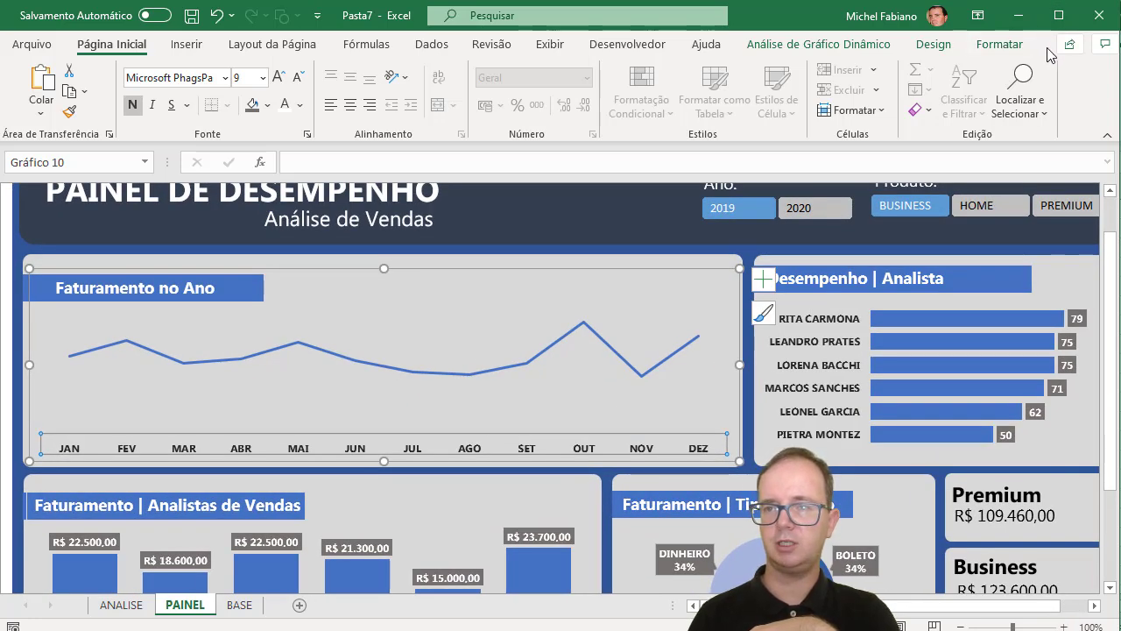
- Auto-hide the ribbon, then try 2020 with HOME, PREMIUM and BUSINESS before switching to 2019
click(982, 17)
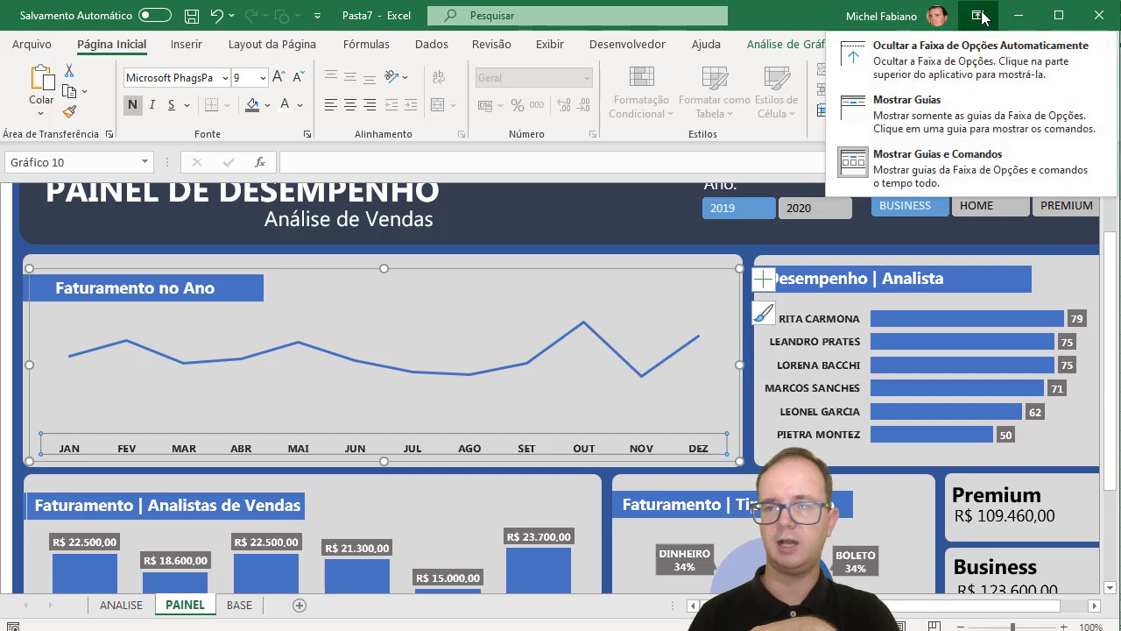
click(970, 52)
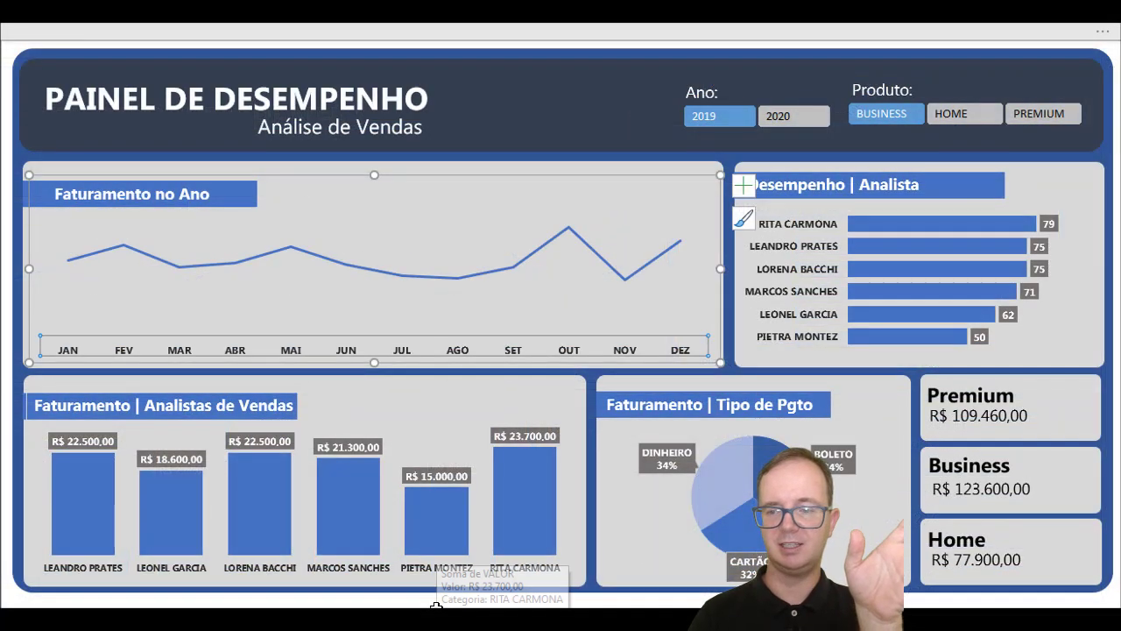
click(806, 114)
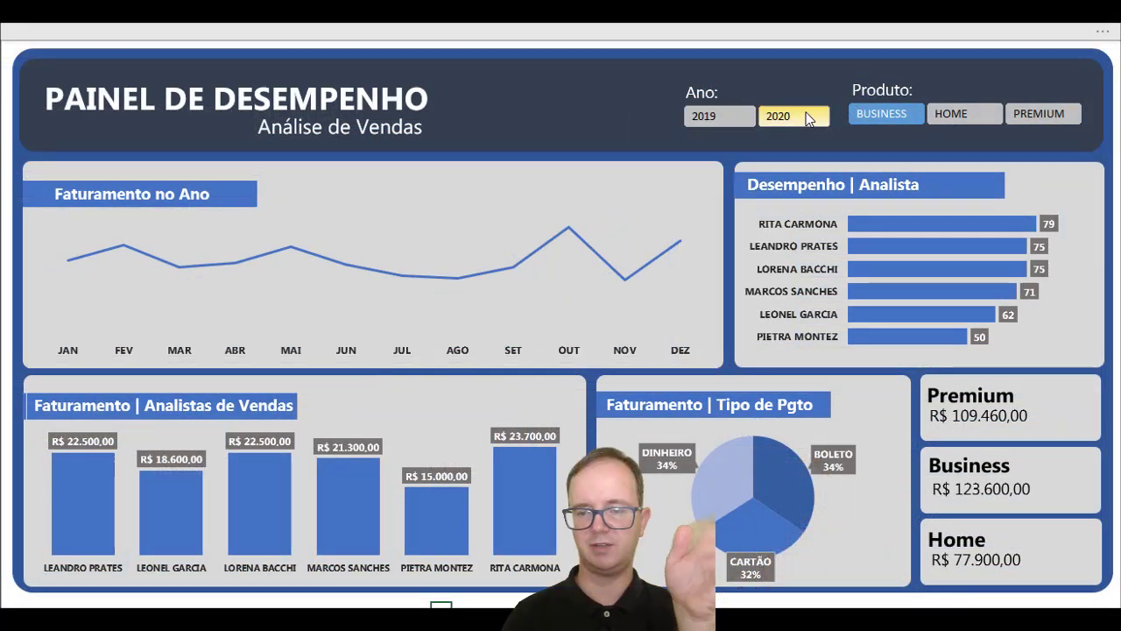
click(952, 115)
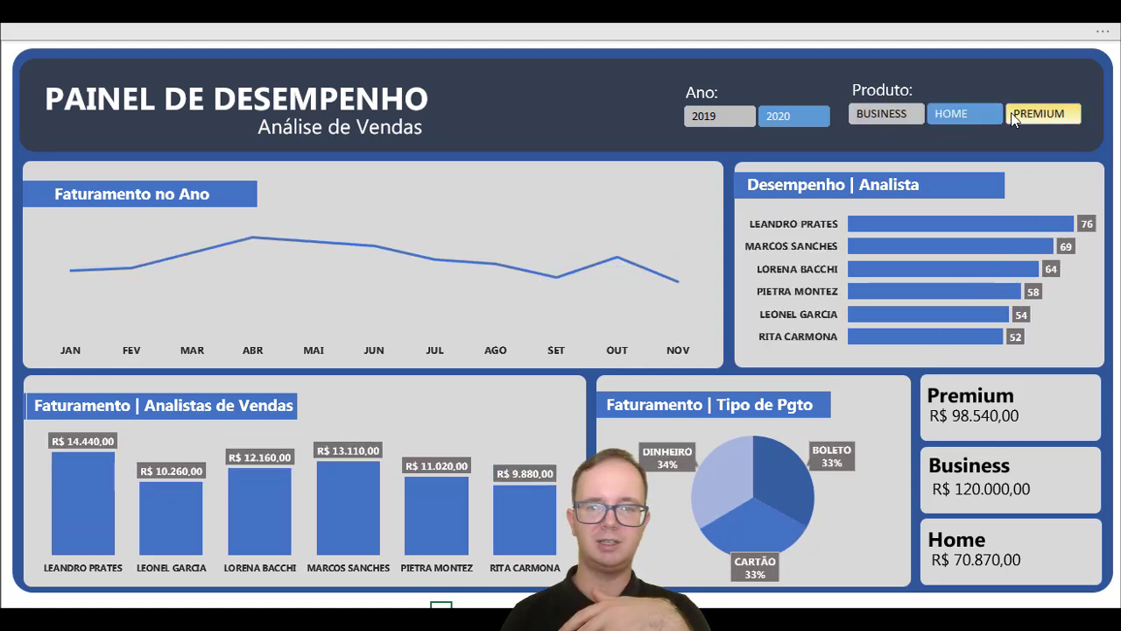
click(1037, 118)
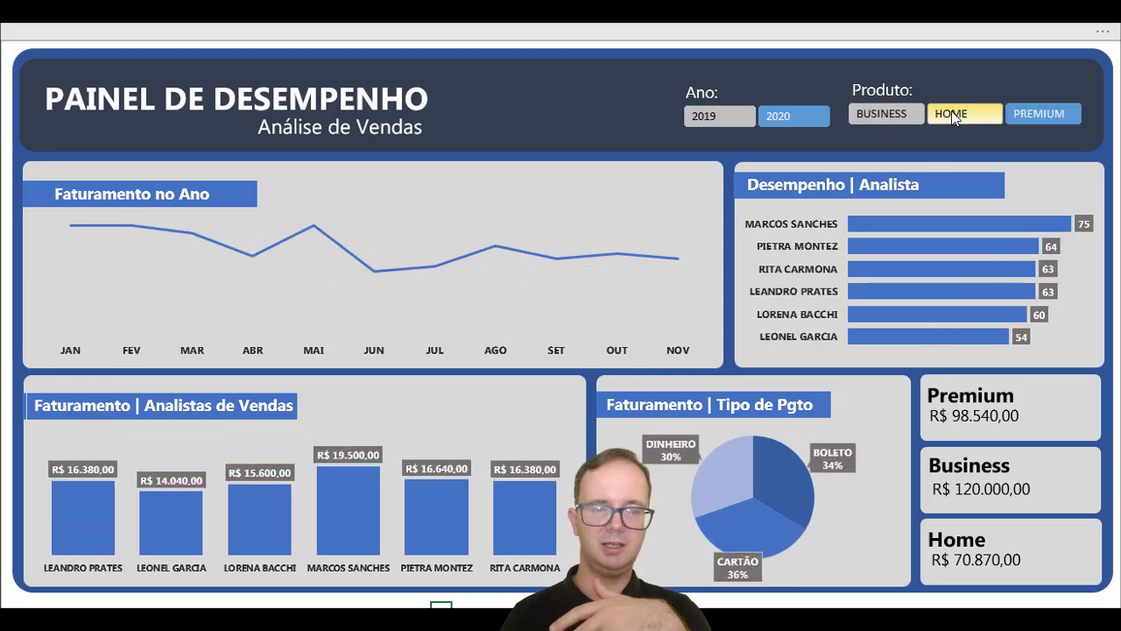
click(898, 113)
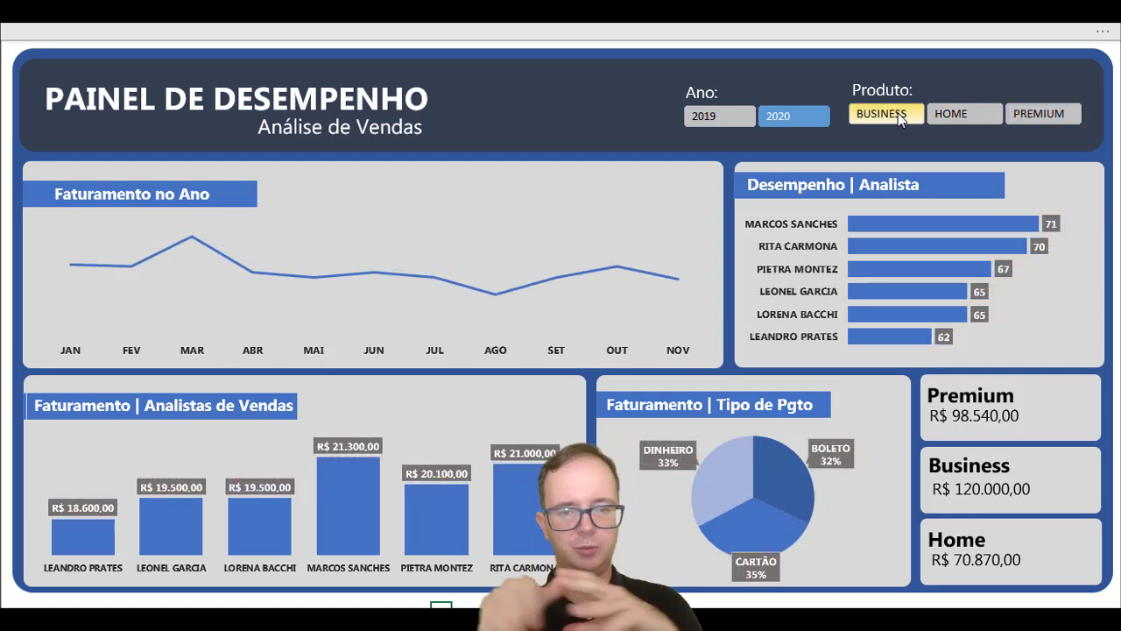
click(733, 119)
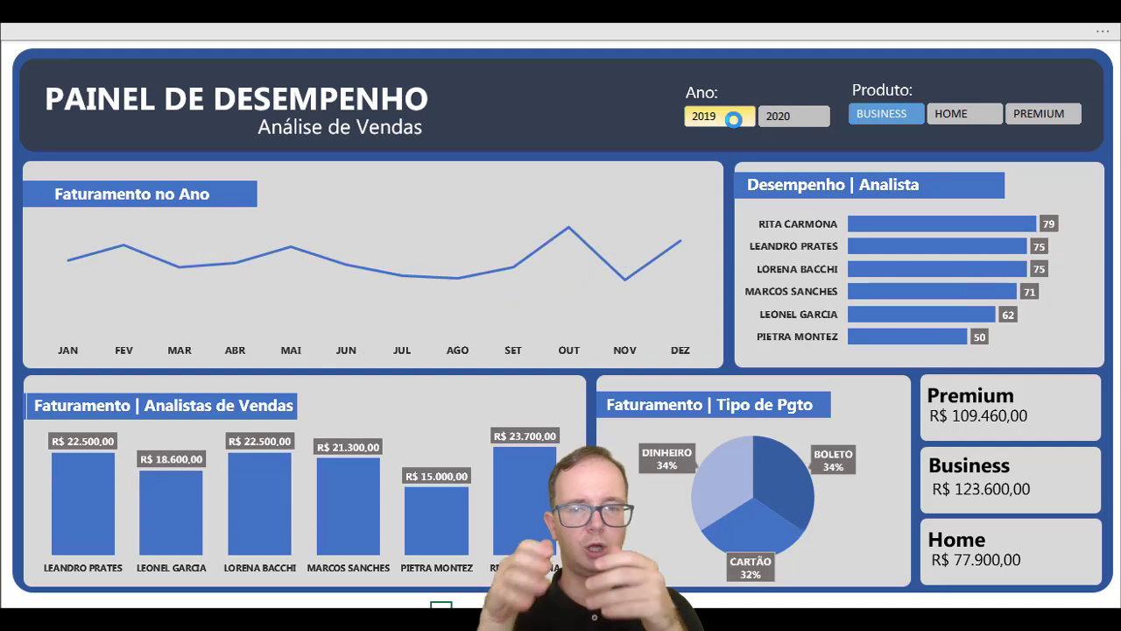
- Cycle the Ano and Produto slicers through 2019/2020 with HOME, PREMIUM and BUSINESS
click(959, 116)
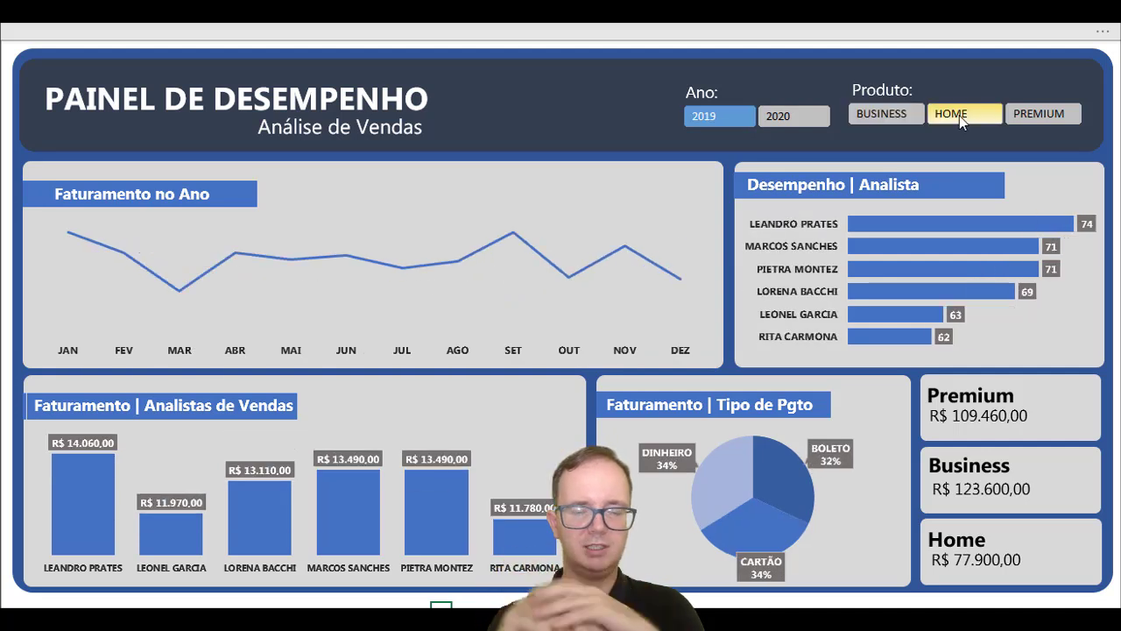
click(1051, 119)
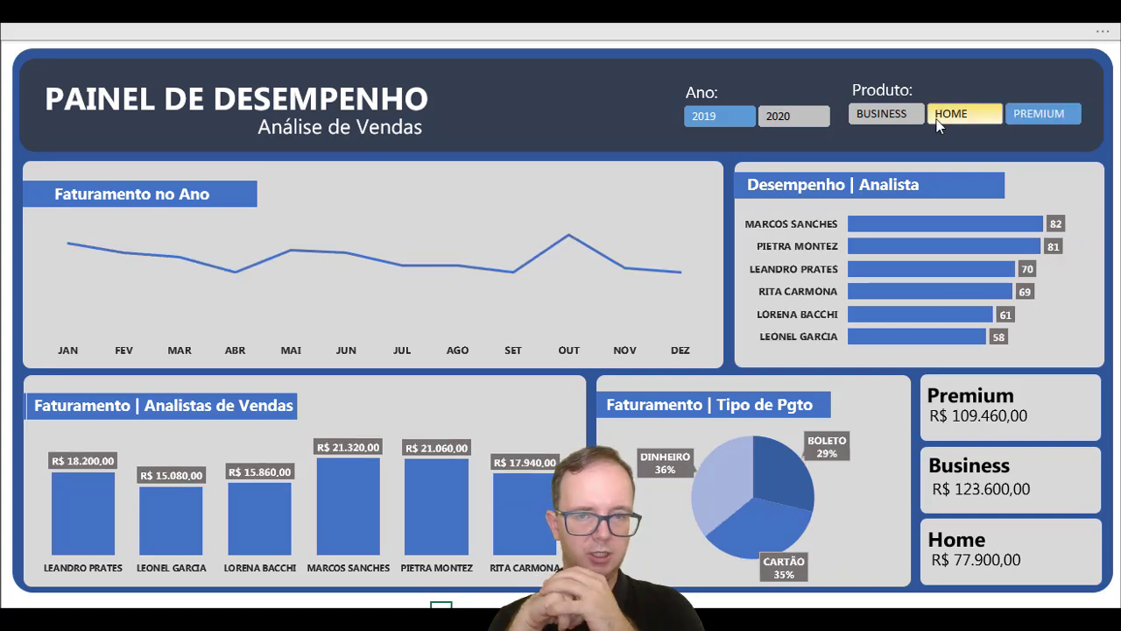
click(786, 116)
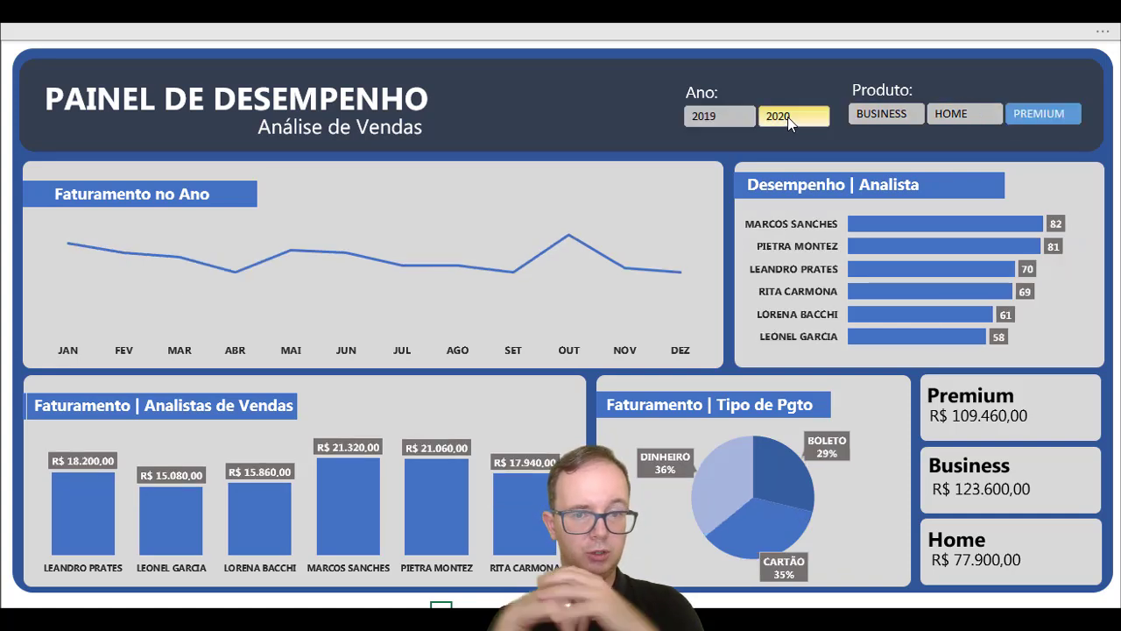
click(875, 114)
click(941, 118)
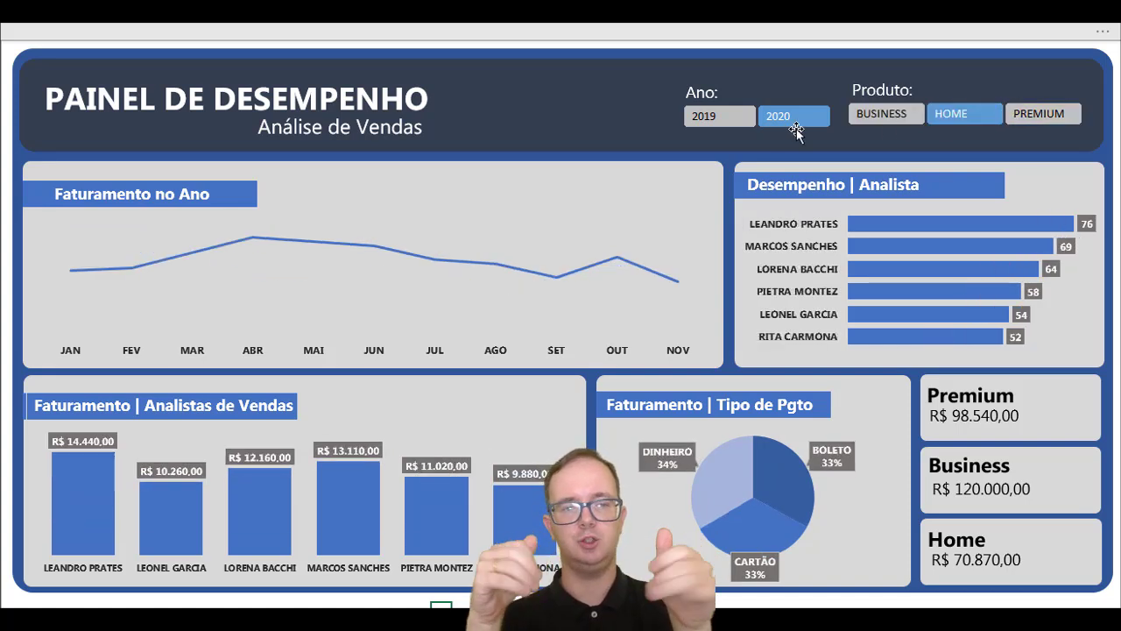
click(736, 115)
click(1032, 123)
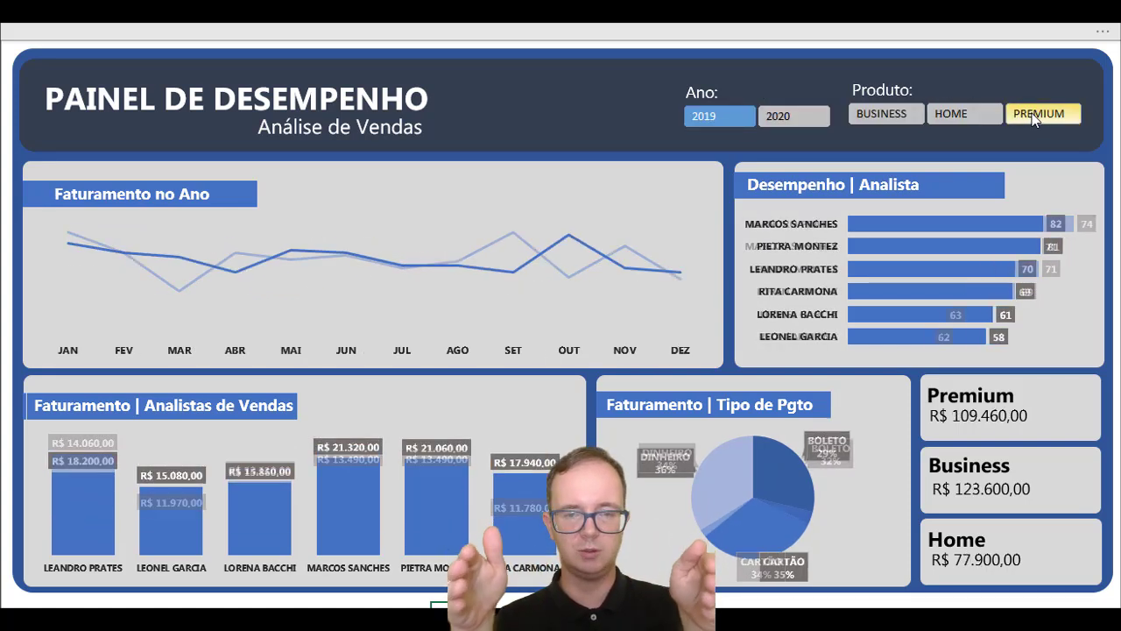
click(811, 113)
click(911, 120)
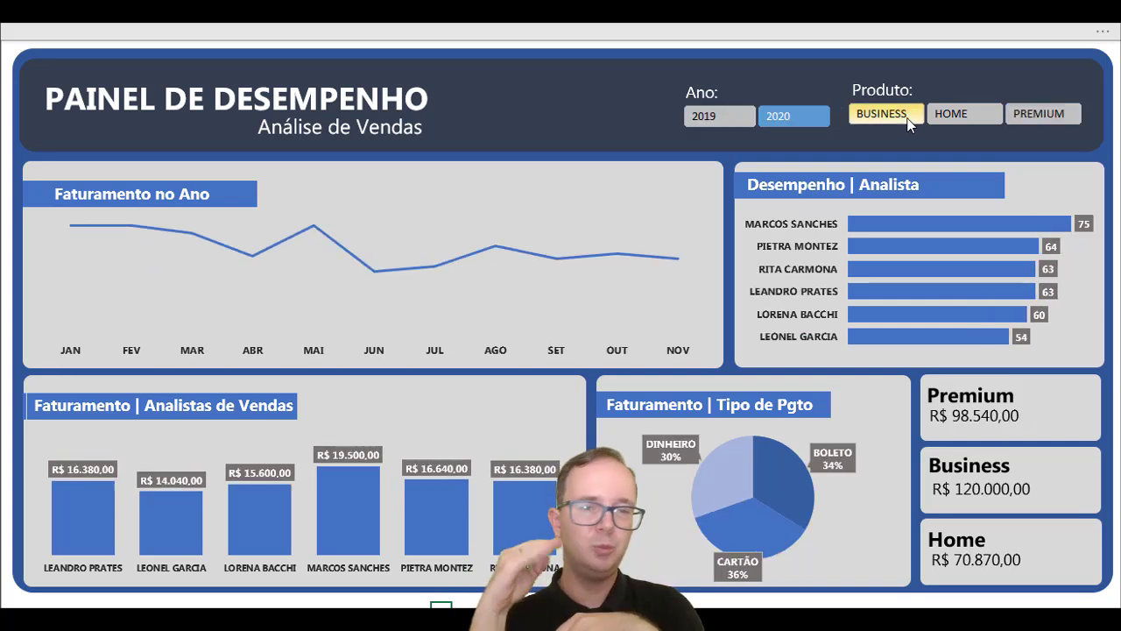
click(728, 117)
click(935, 110)
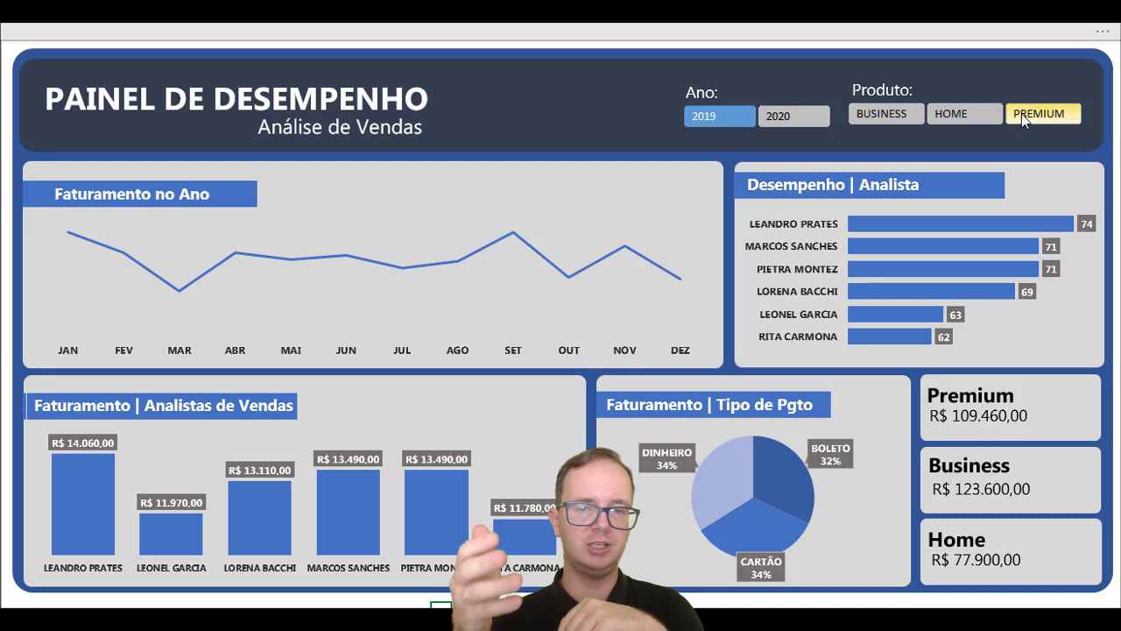
click(1021, 114)
click(901, 113)
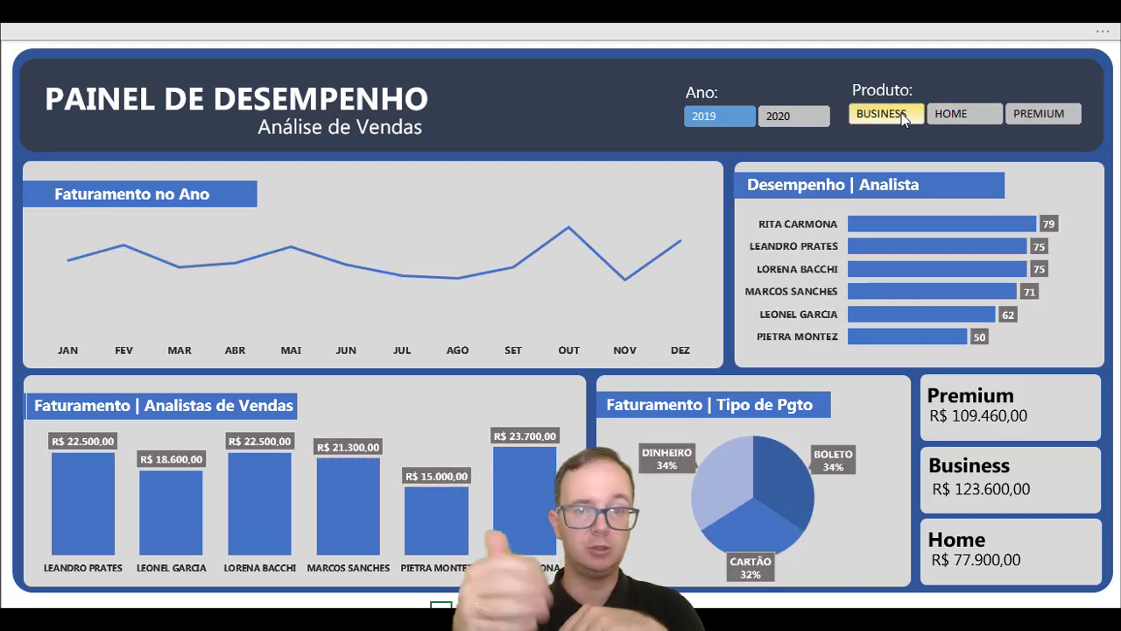
click(964, 117)
click(1036, 118)
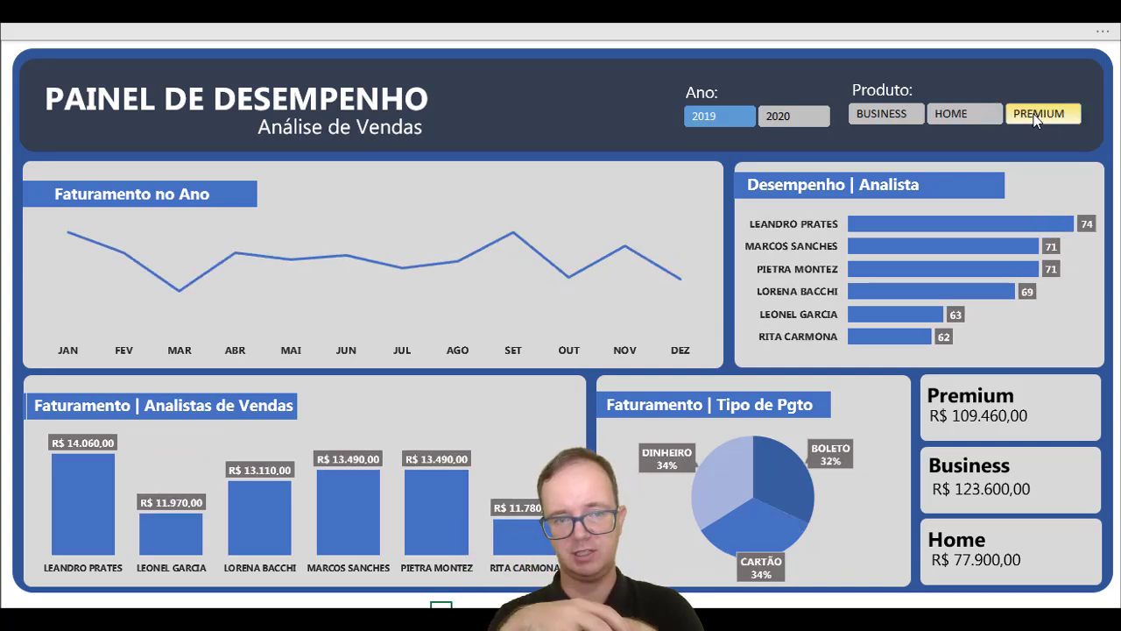
click(881, 114)
- Run the slicers through 2020 and 2019 once more, ending on 2019 with PREMIUM
click(490, 350)
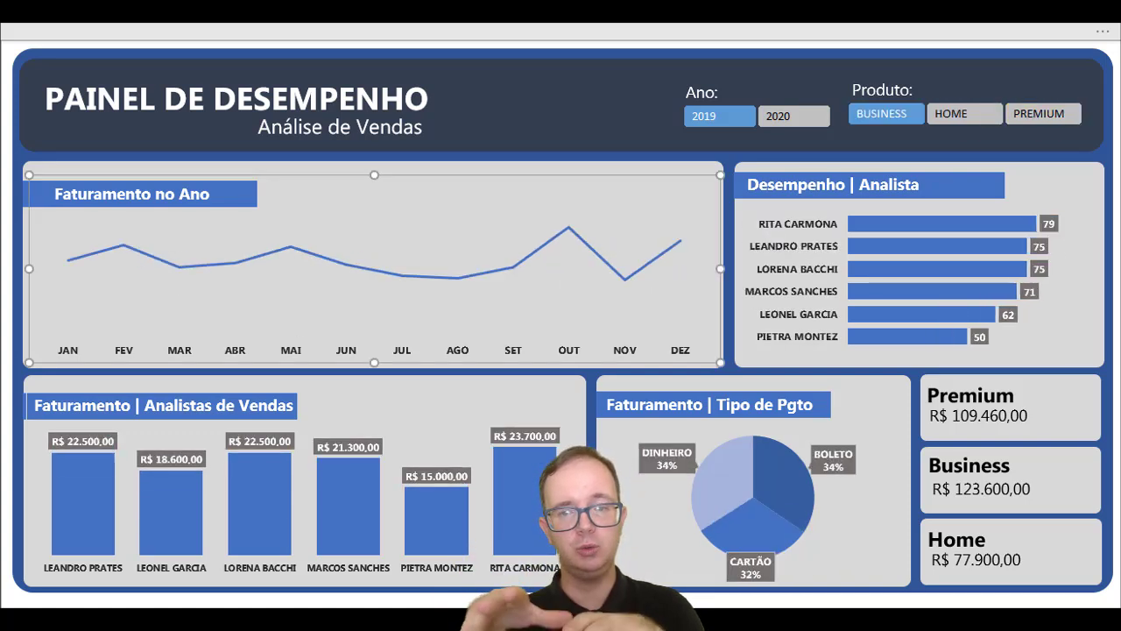
click(436, 605)
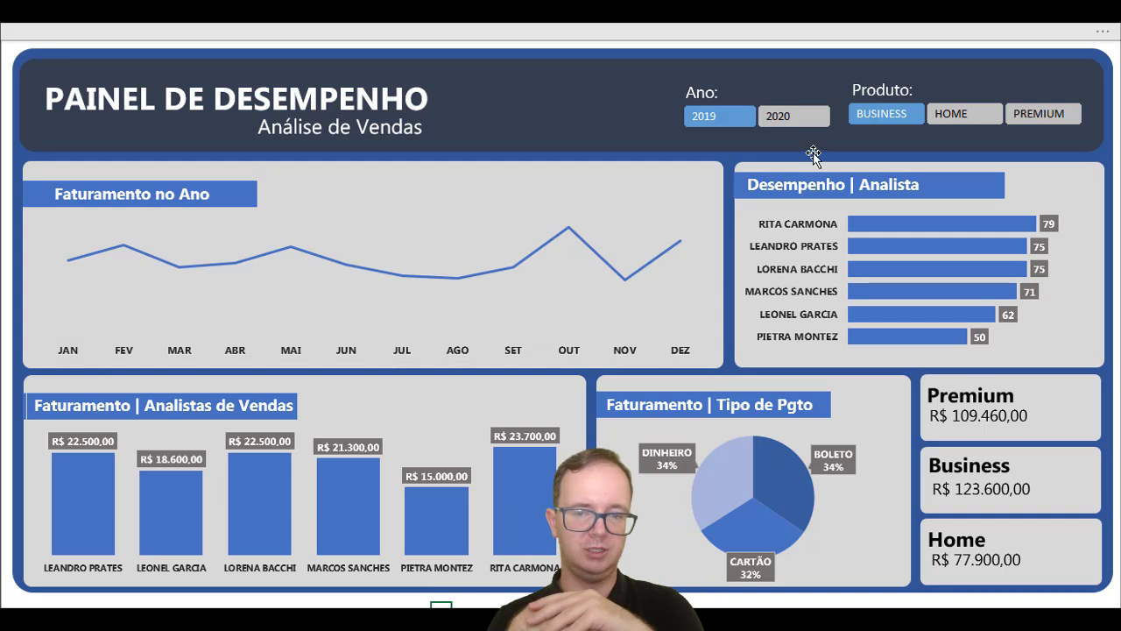
click(806, 113)
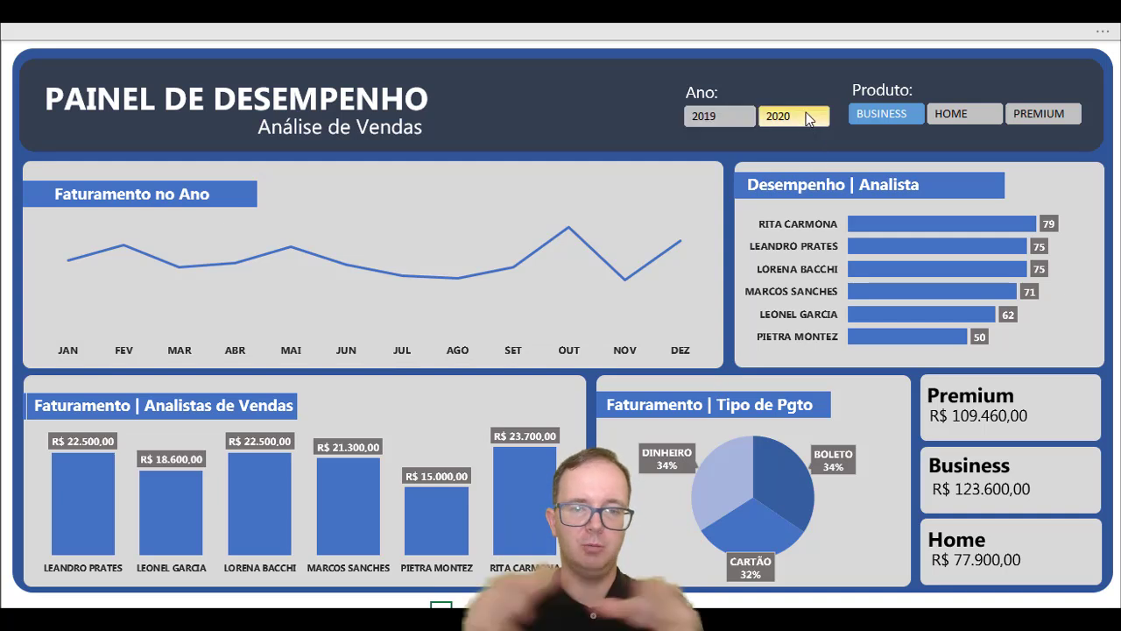
click(952, 115)
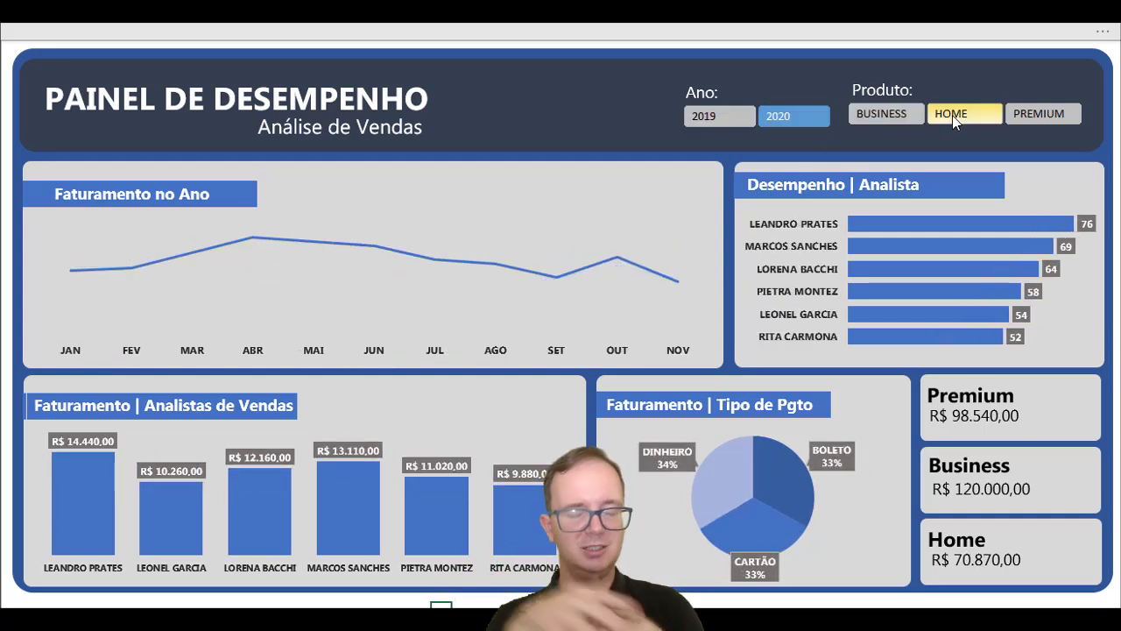
click(1036, 117)
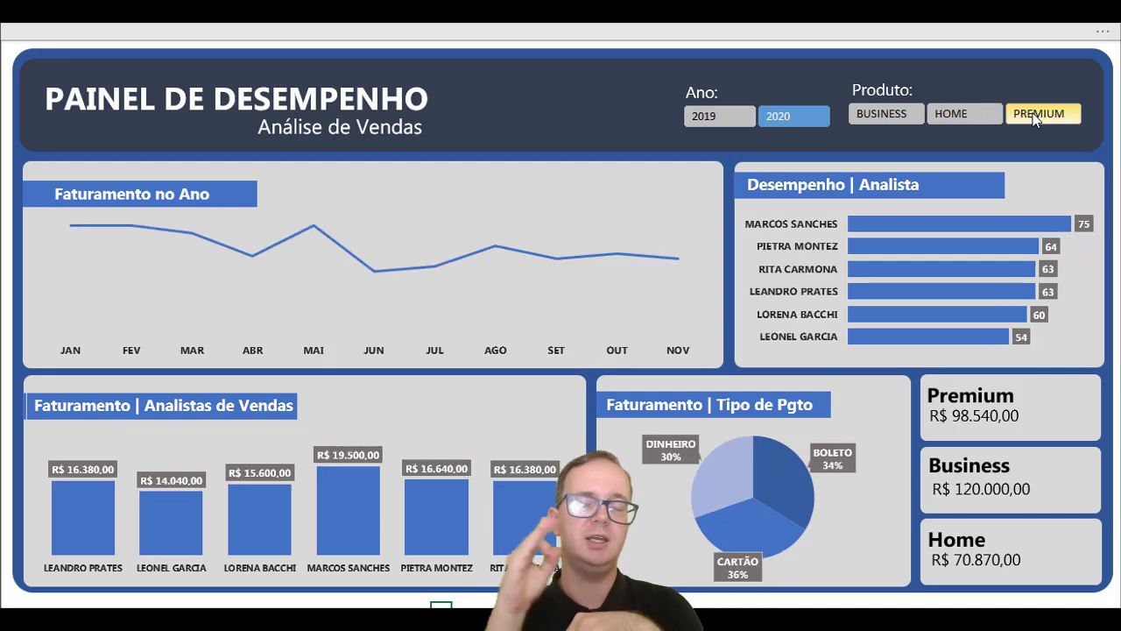
click(899, 115)
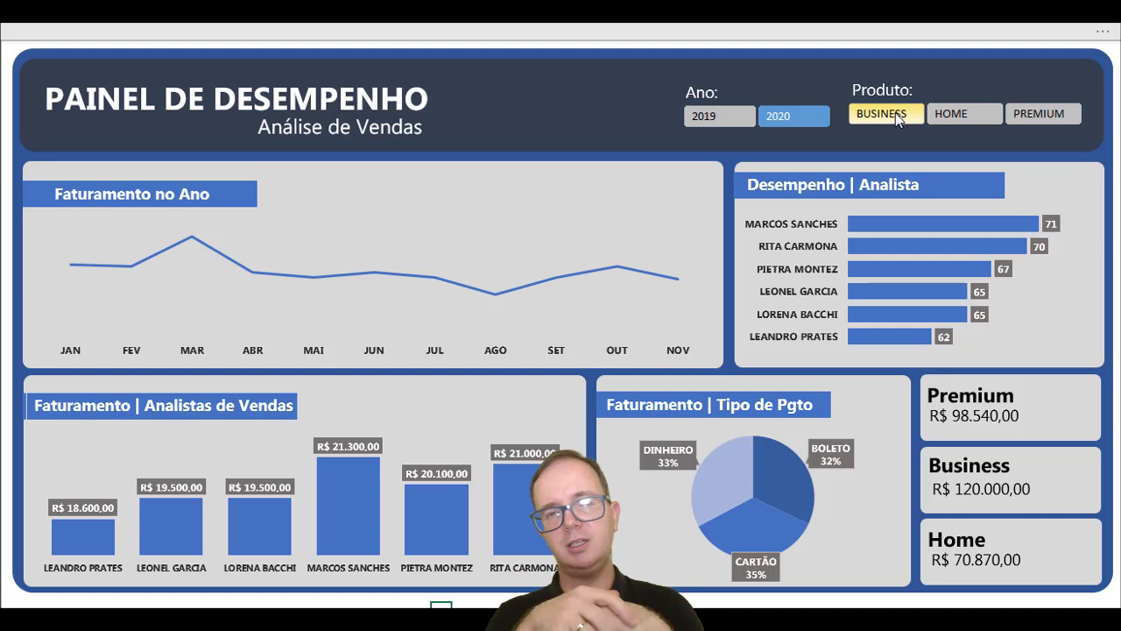
click(734, 120)
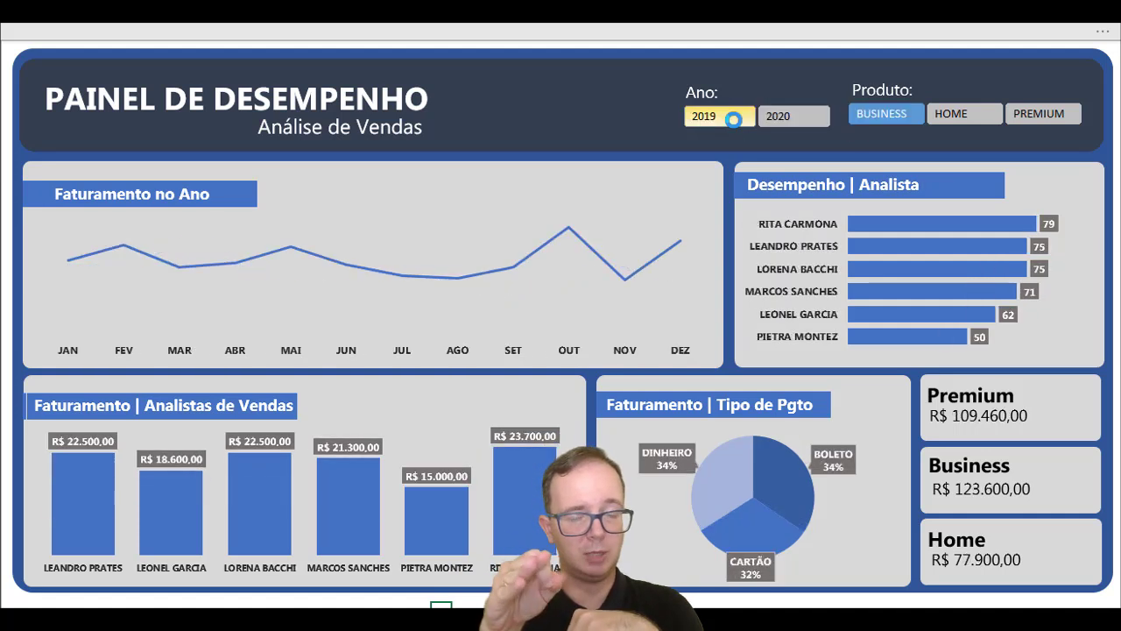
click(959, 115)
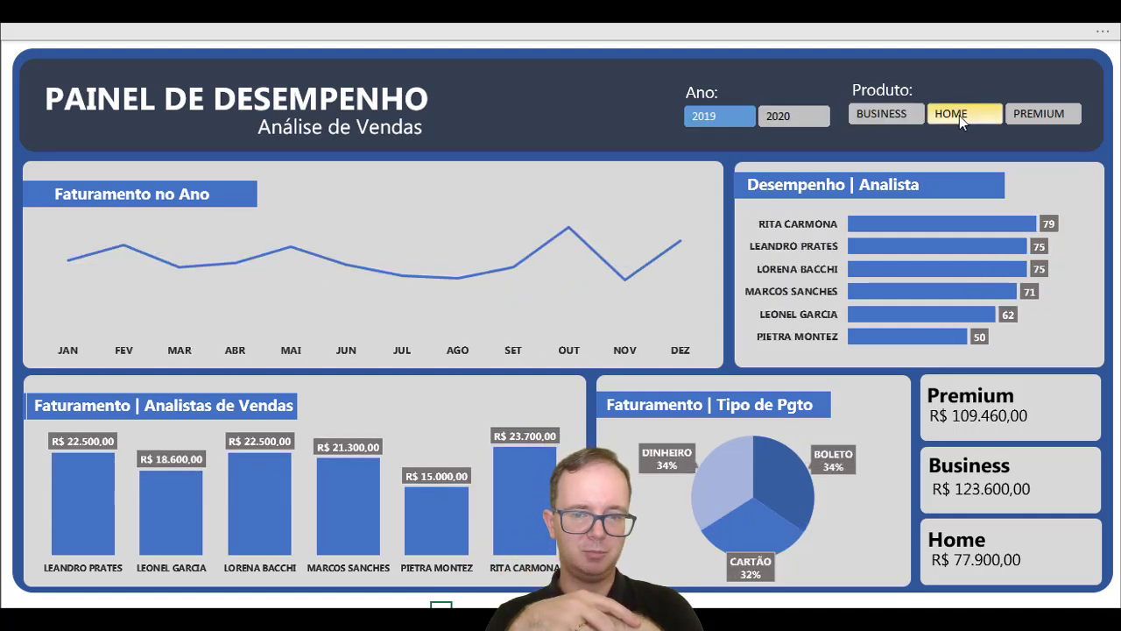
click(1049, 116)
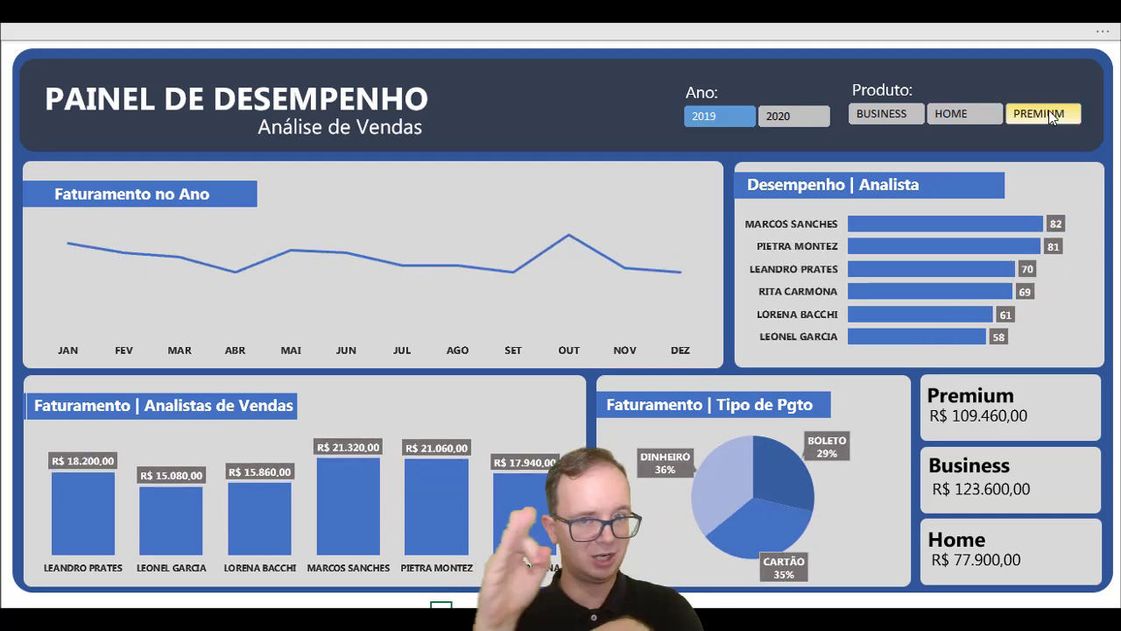